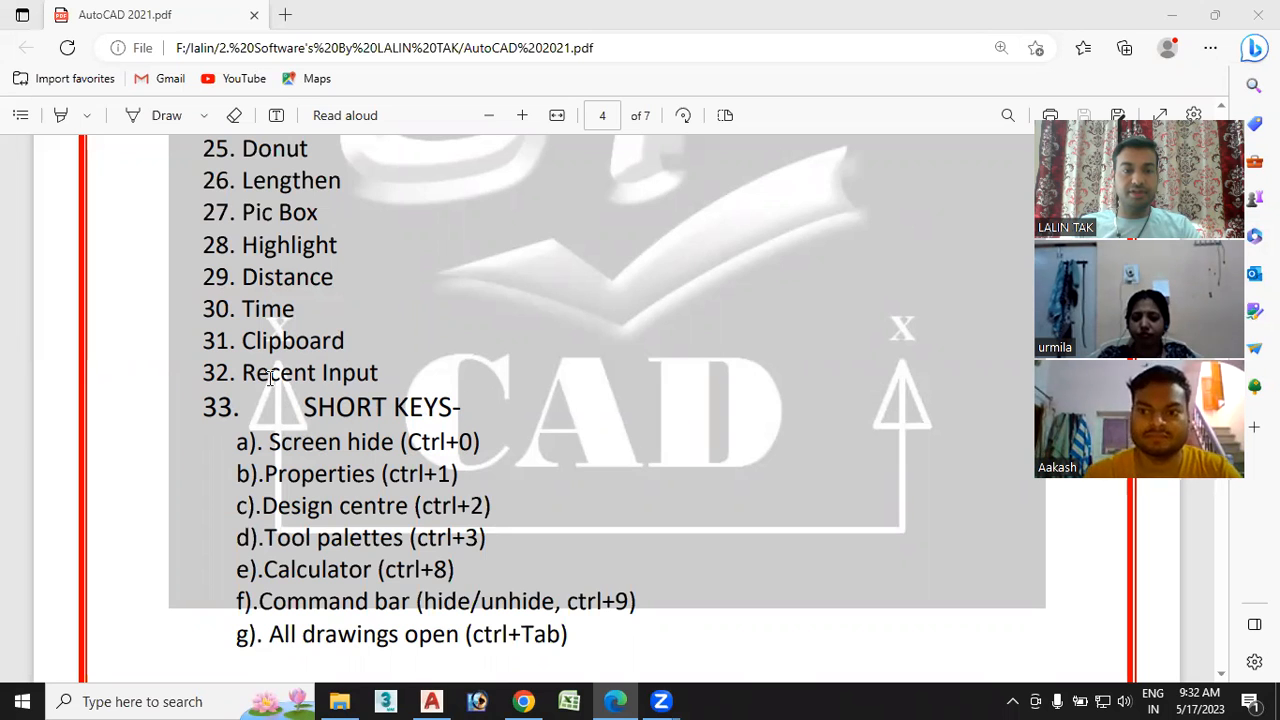
Switch to AutoCAD and draw two connected line segments forming an inverted V in the empty drawing
mouse_move(435, 697)
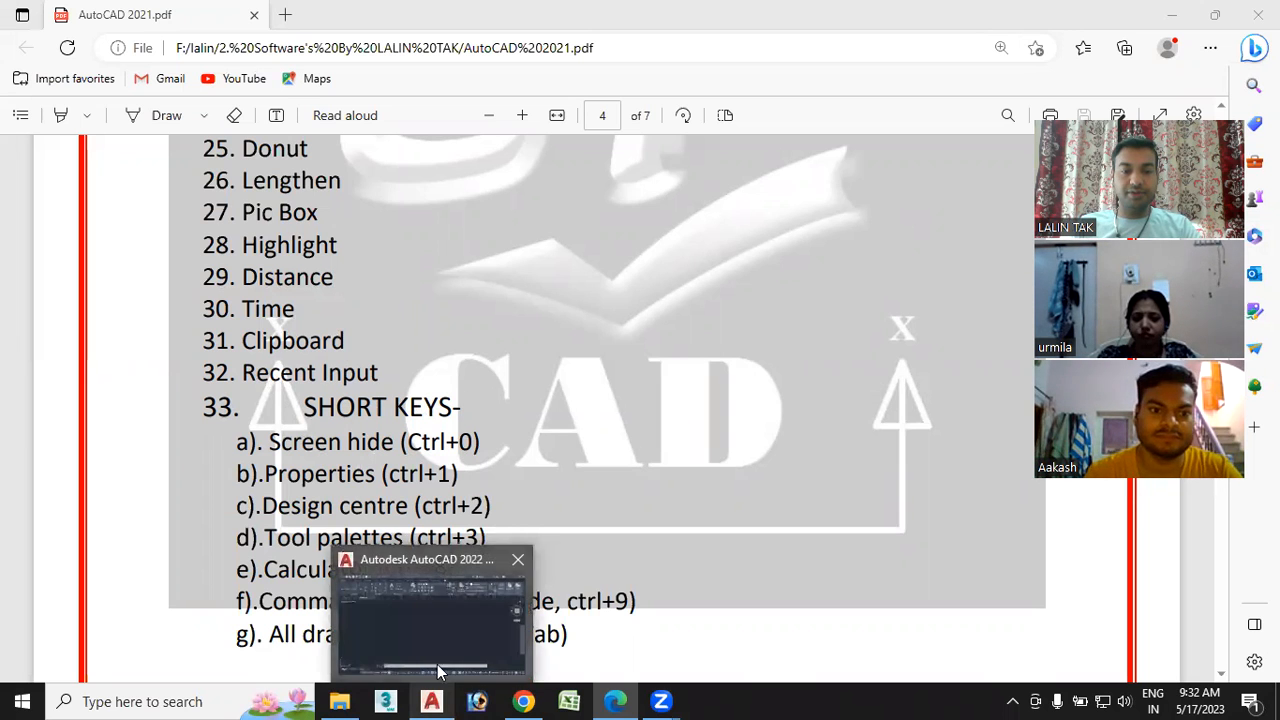
click(440, 670)
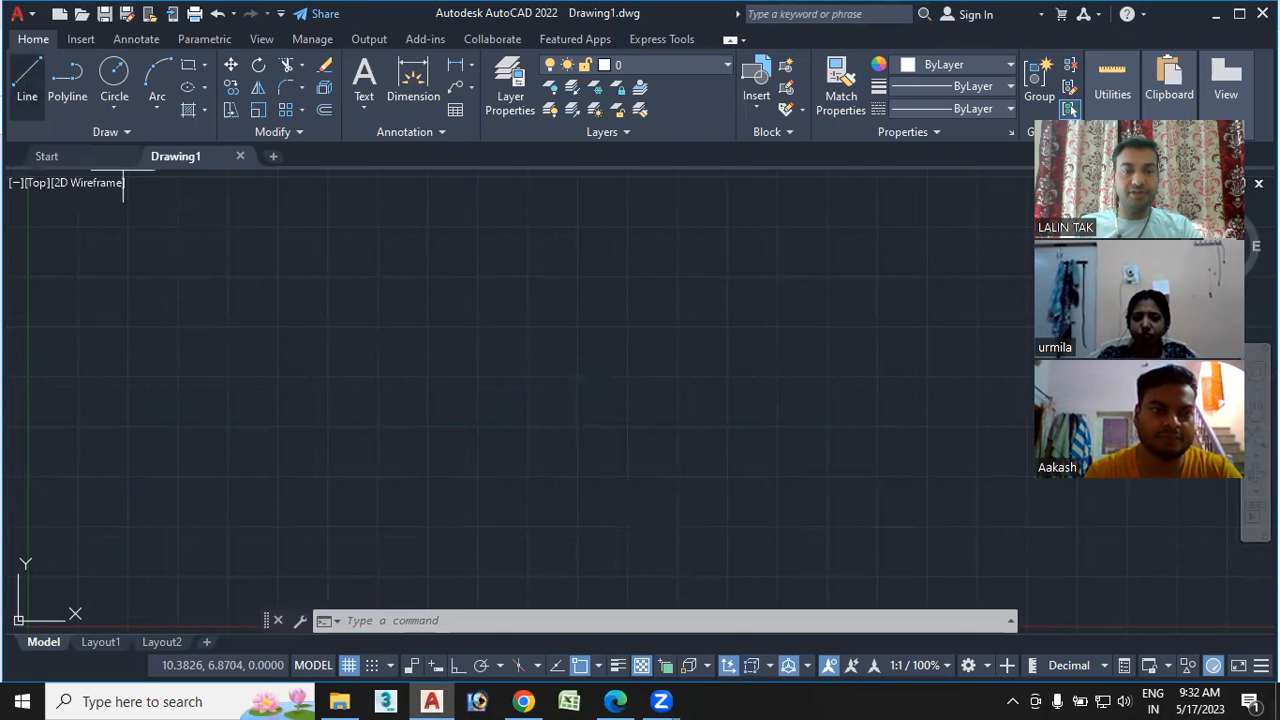
click(27, 88)
click(233, 468)
click(336, 385)
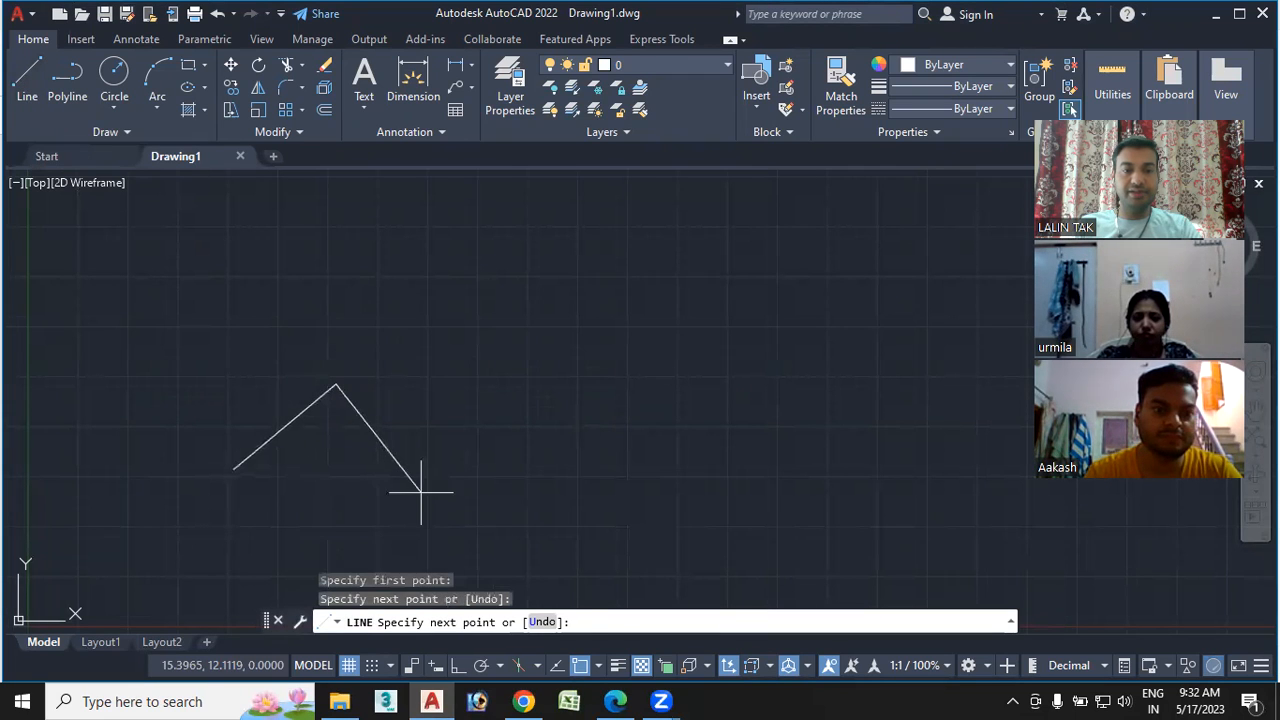
click(421, 483)
key(Escape)
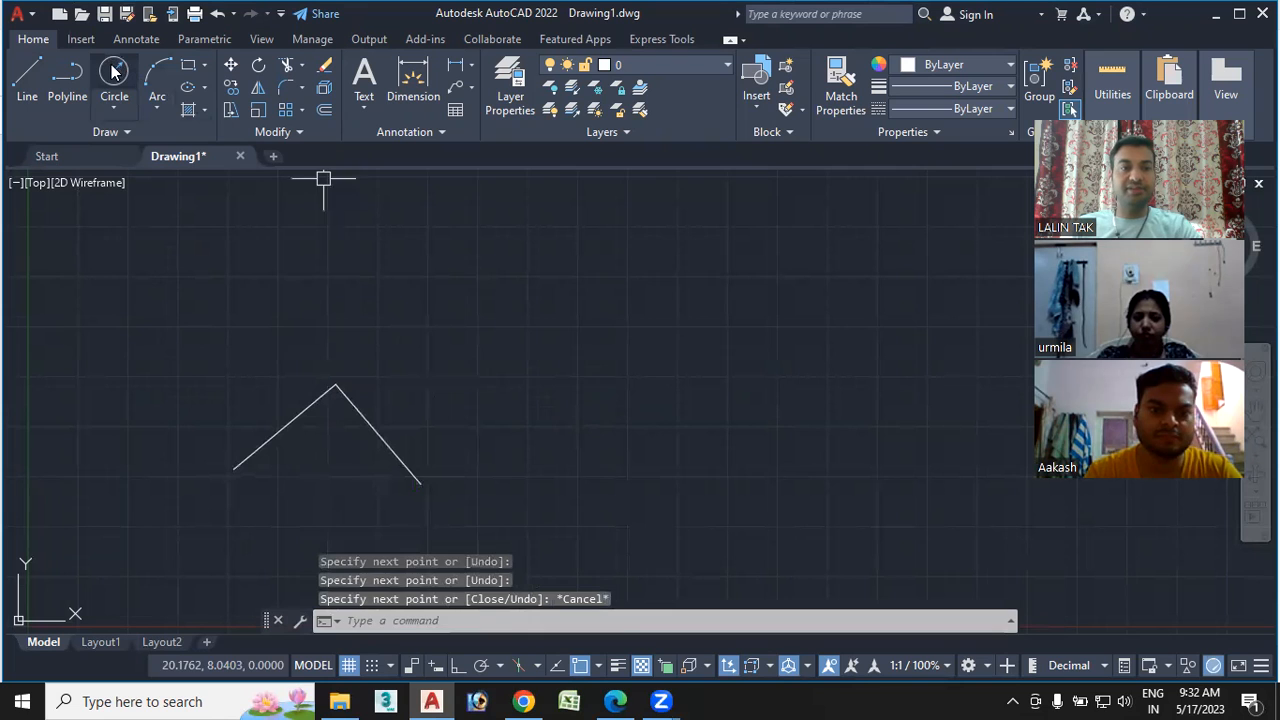
Draw a circle with a radius of about 2.9 on the right side of the inverted V
click(114, 75)
click(526, 377)
click(569, 420)
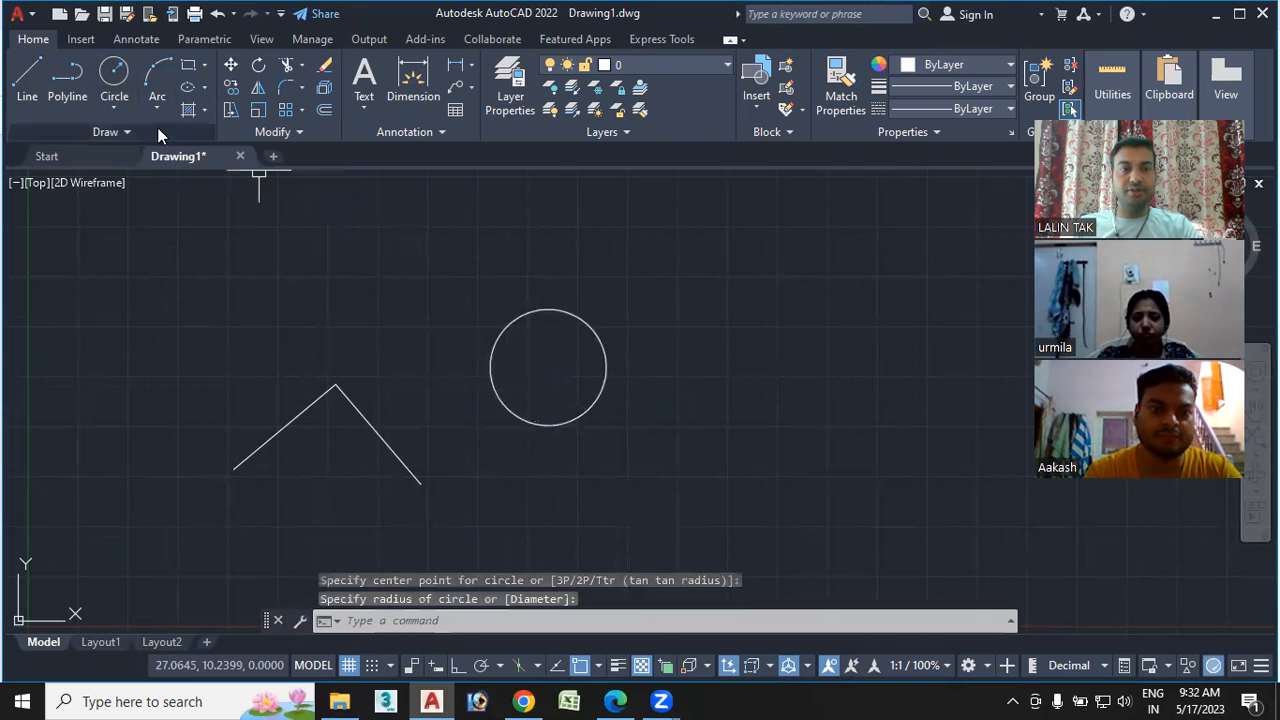
Draw an upward-bulging three-point arc on the right side of the circle
click(157, 75)
click(748, 370)
click(845, 300)
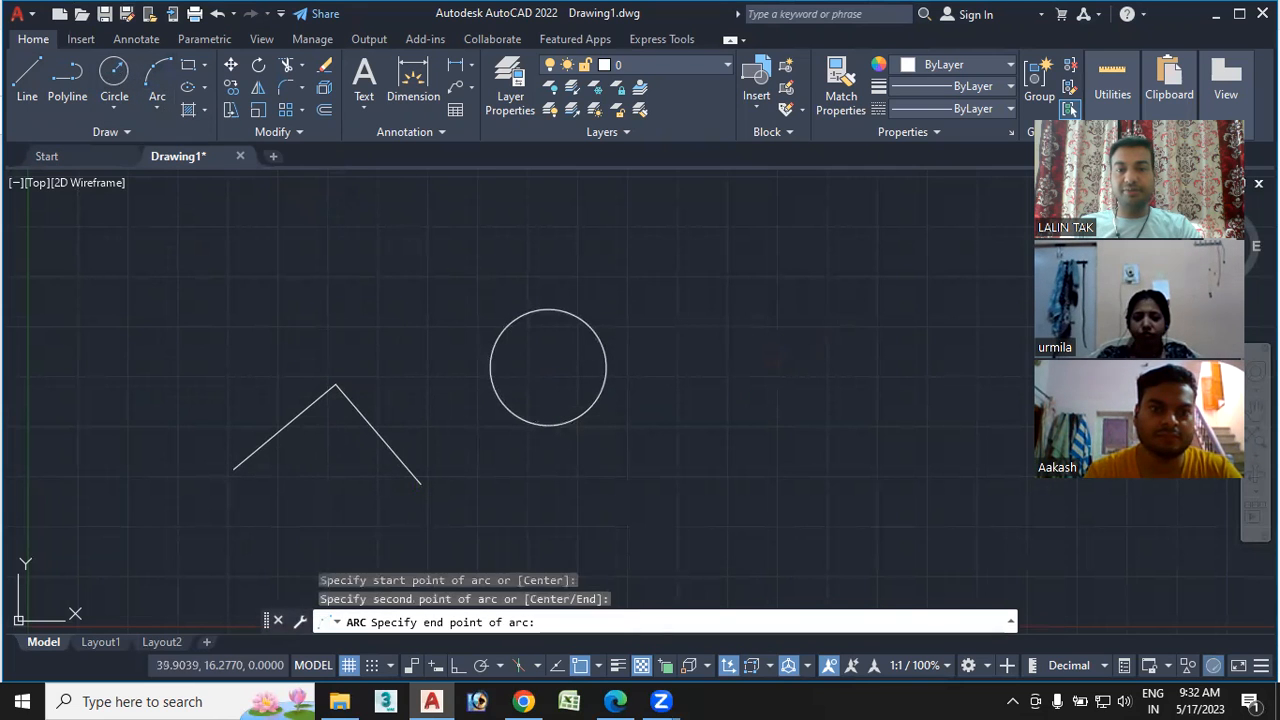
click(936, 349)
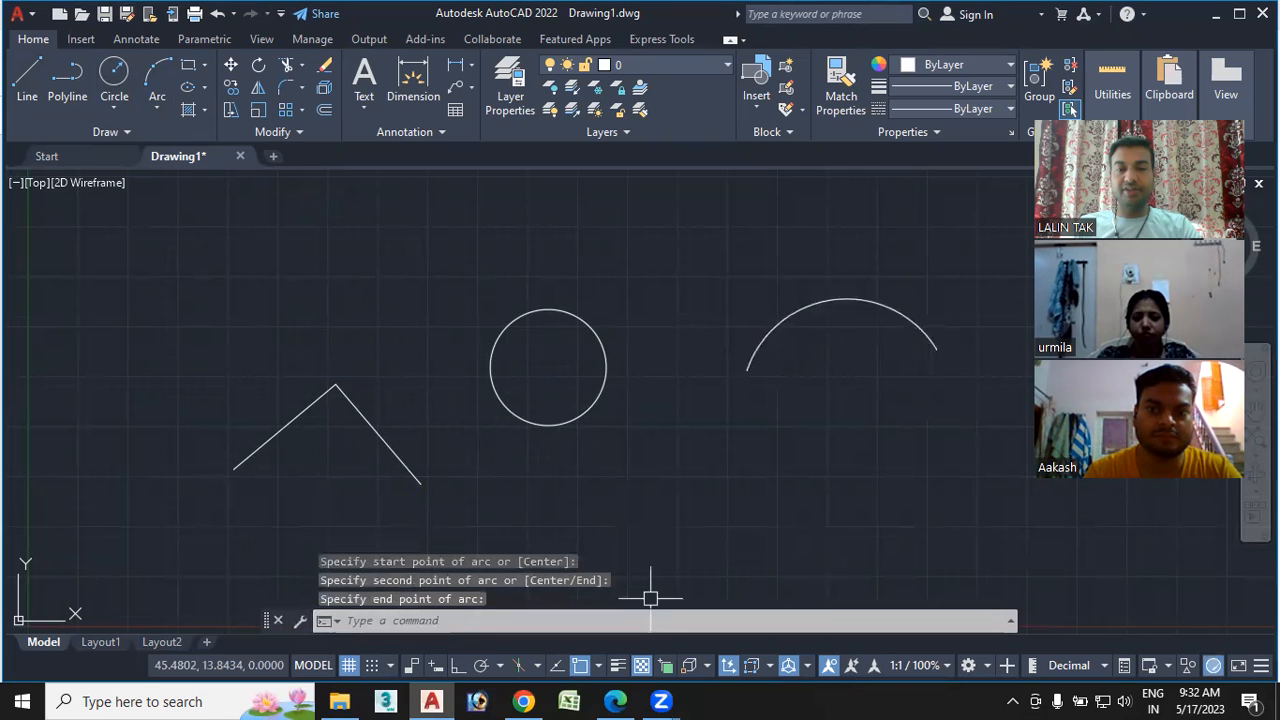
Reuse CIRCLE from the recent commands to draw a second circle just below the arc's left end
right_click(616, 238)
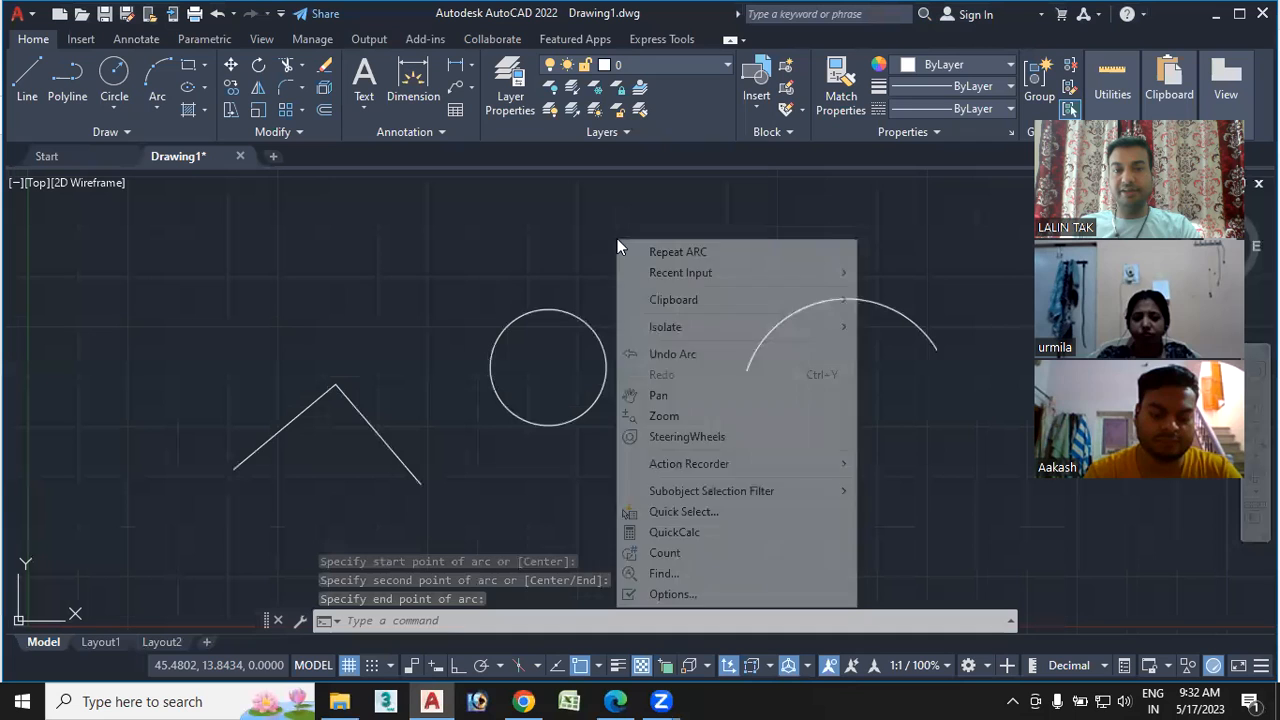
mouse_move(766, 277)
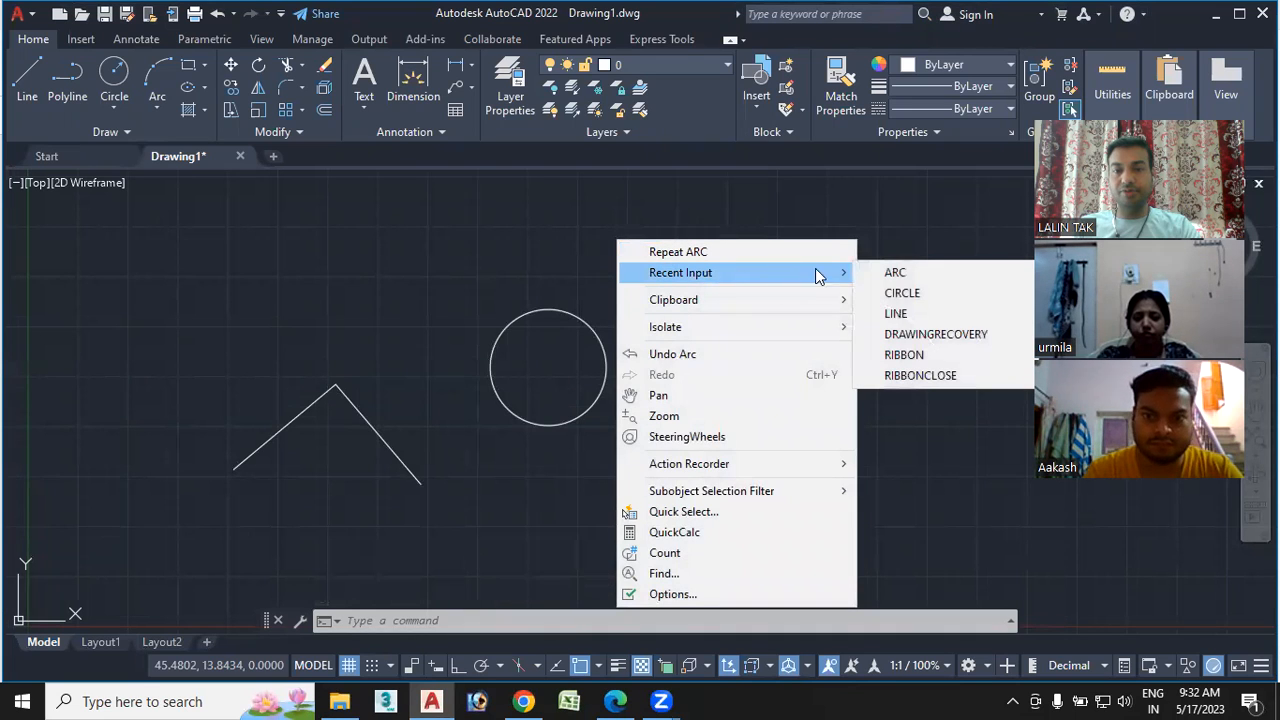
click(903, 293)
click(721, 486)
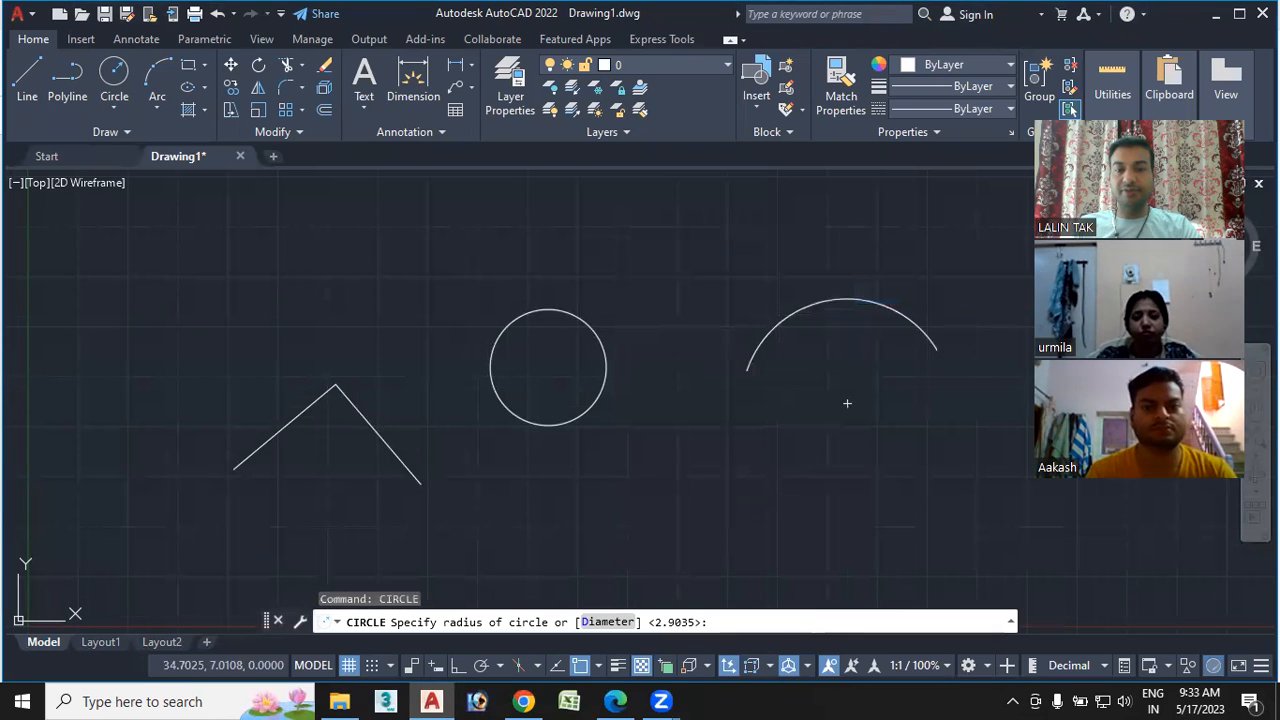
click(760, 520)
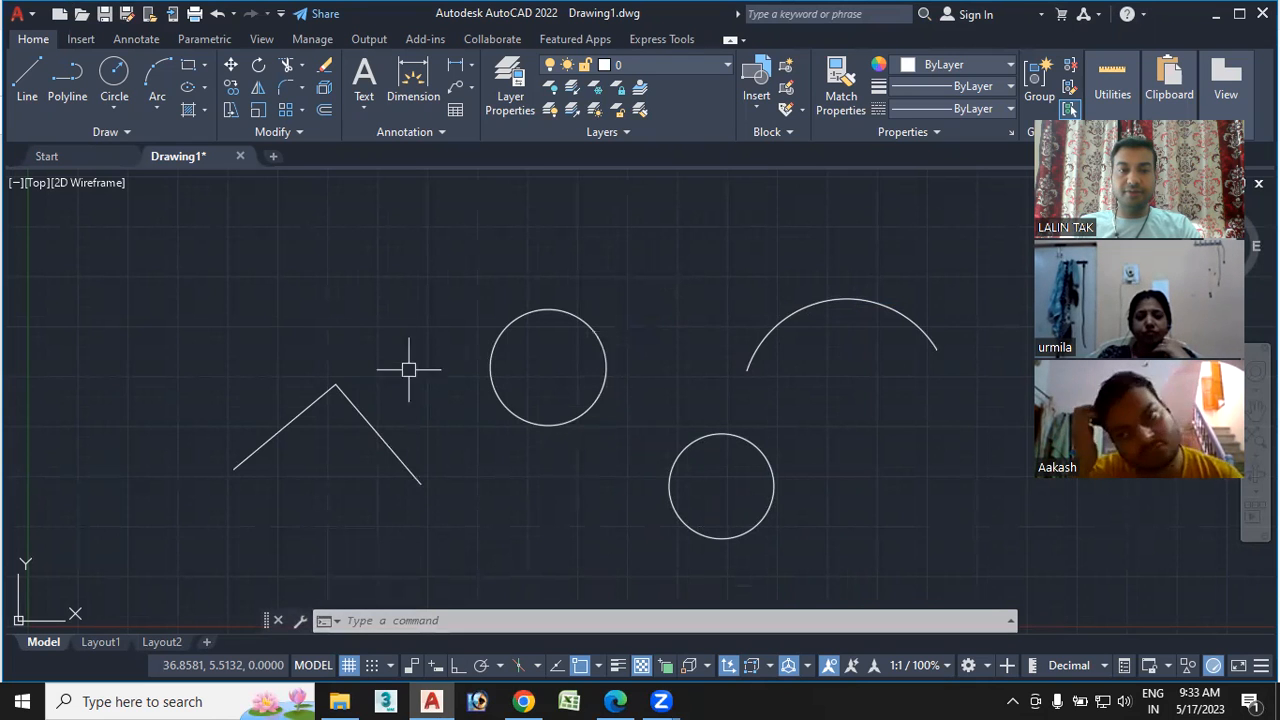
Switch to the AutoCAD 2021 PDF in Edge and review its list of short keys
click(615, 701)
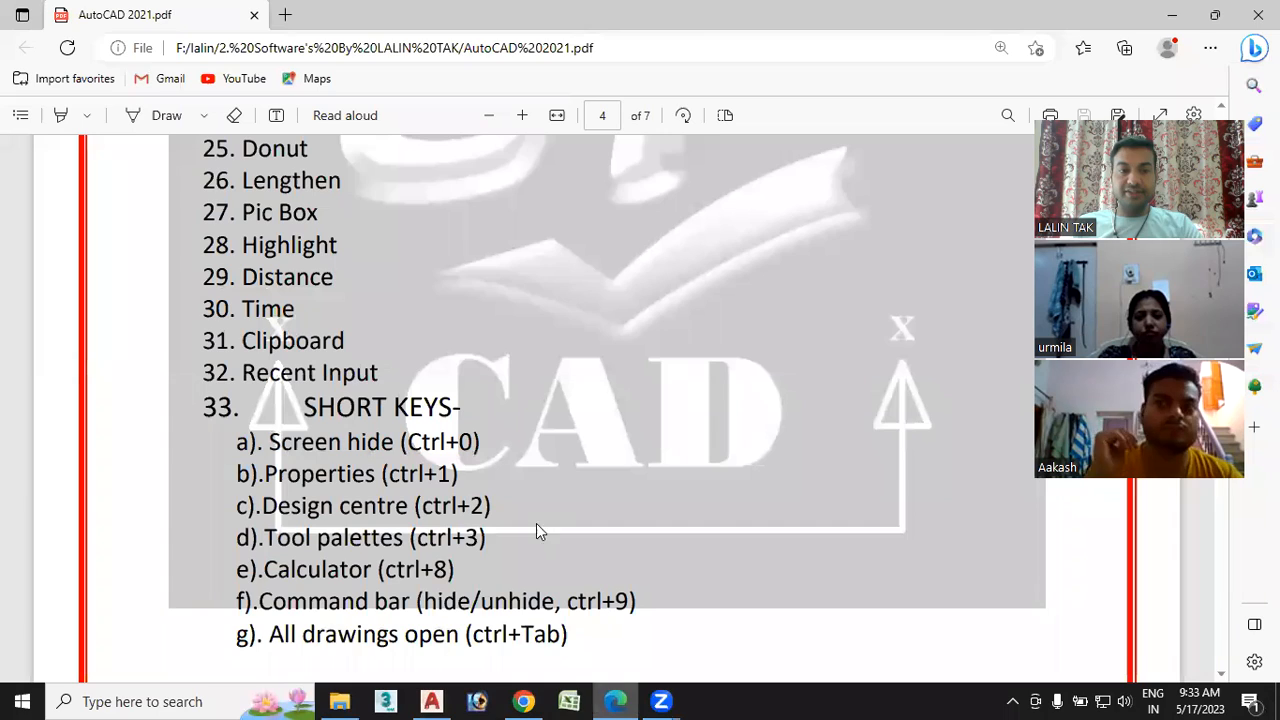
scroll(355, 450, down, 2)
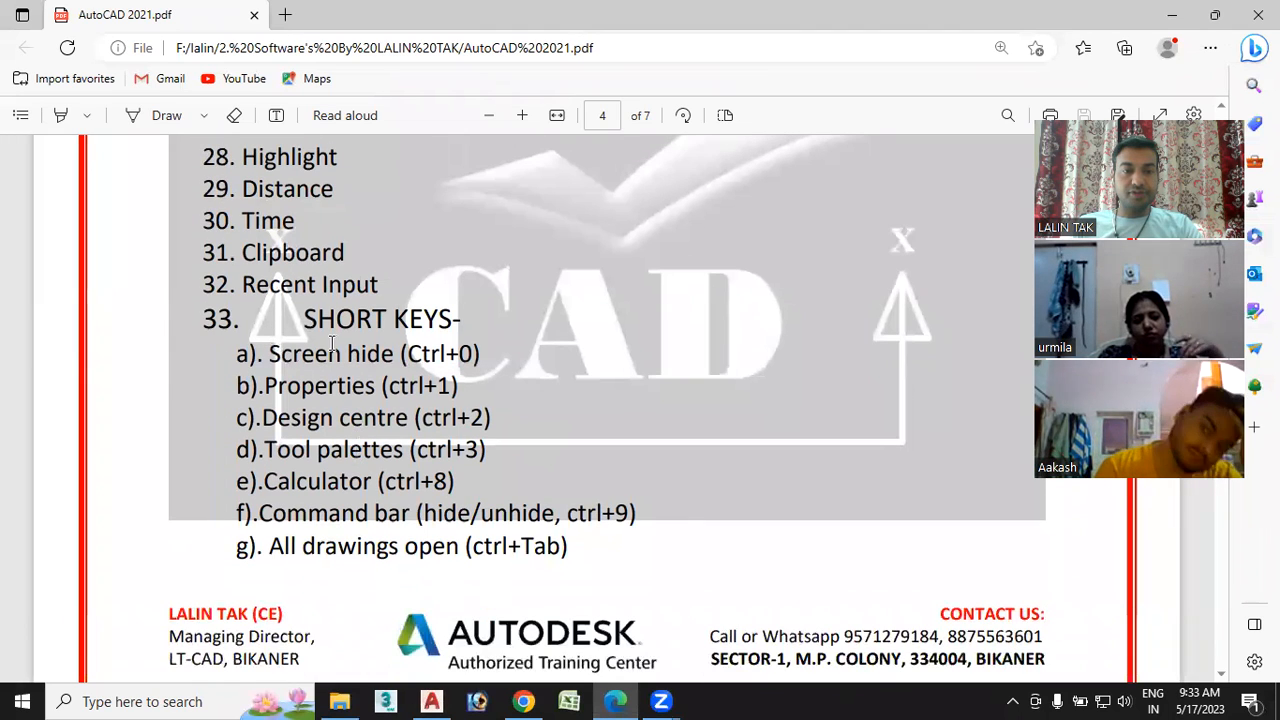
scroll(331, 343, down, 1)
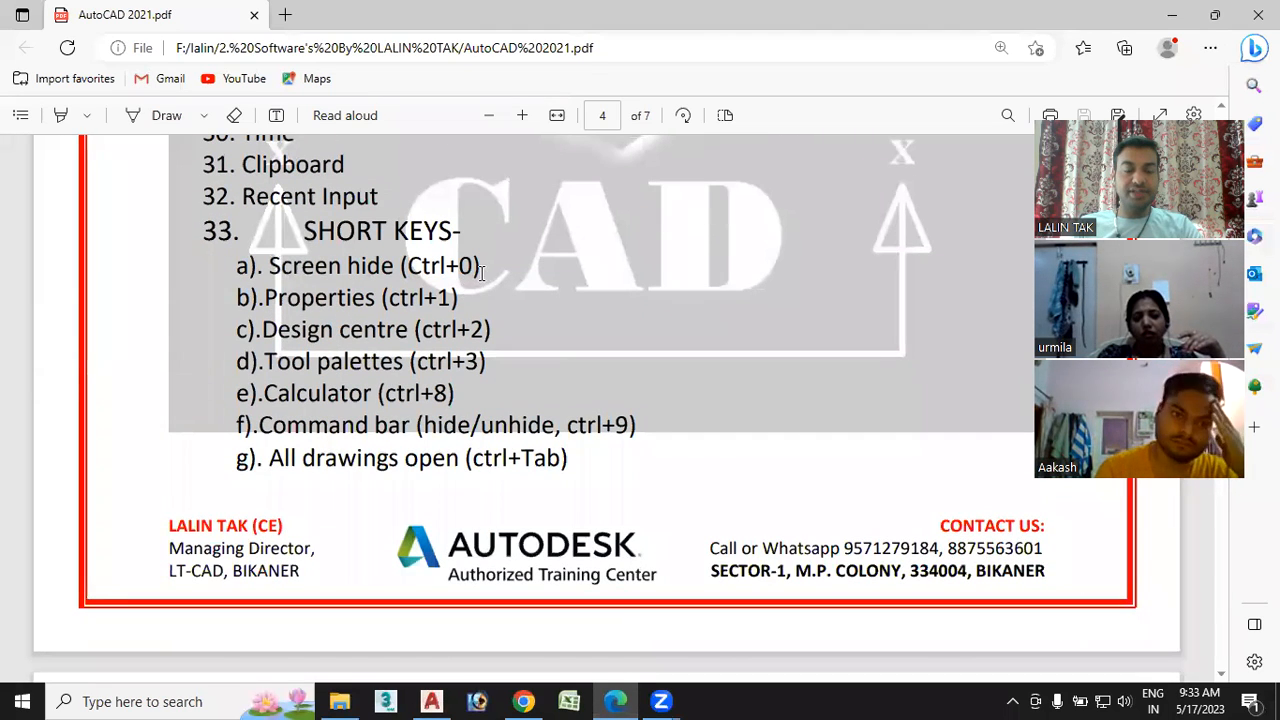
scroll(441, 318, up, 1)
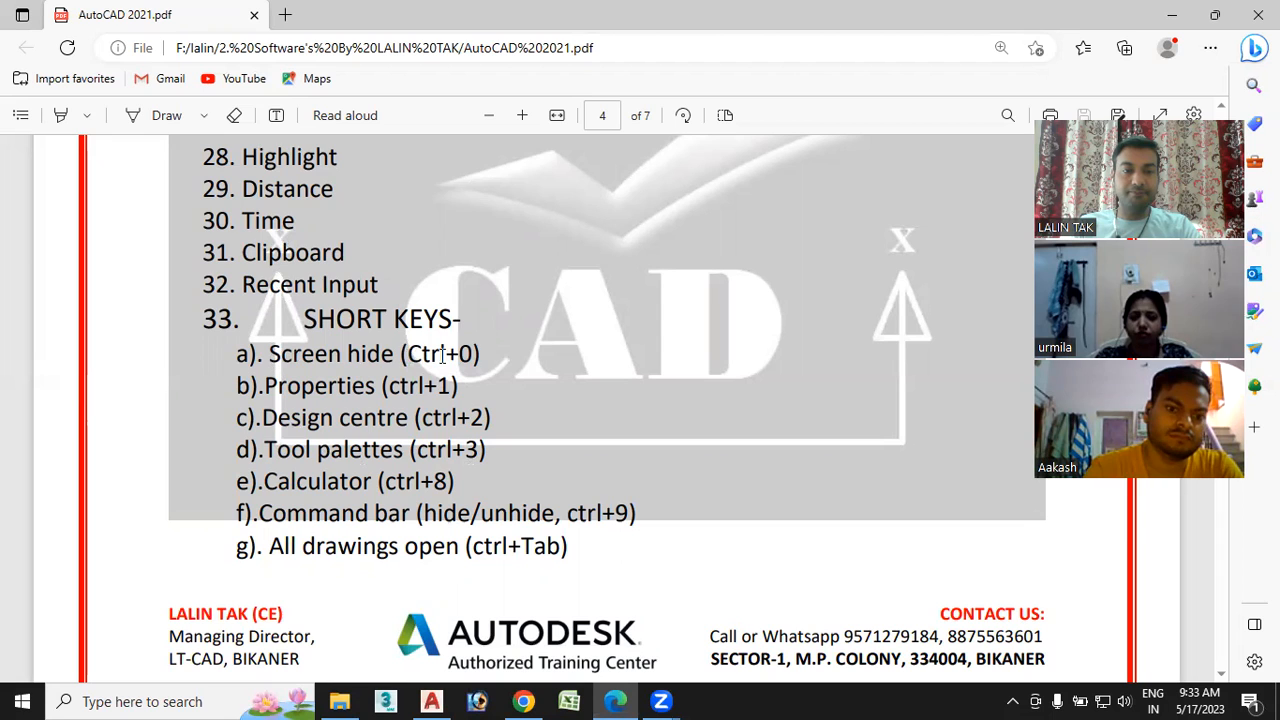
Switch back to AutoCAD and turn on Clean Screen to hide the ribbon around the drawing
click(431, 701)
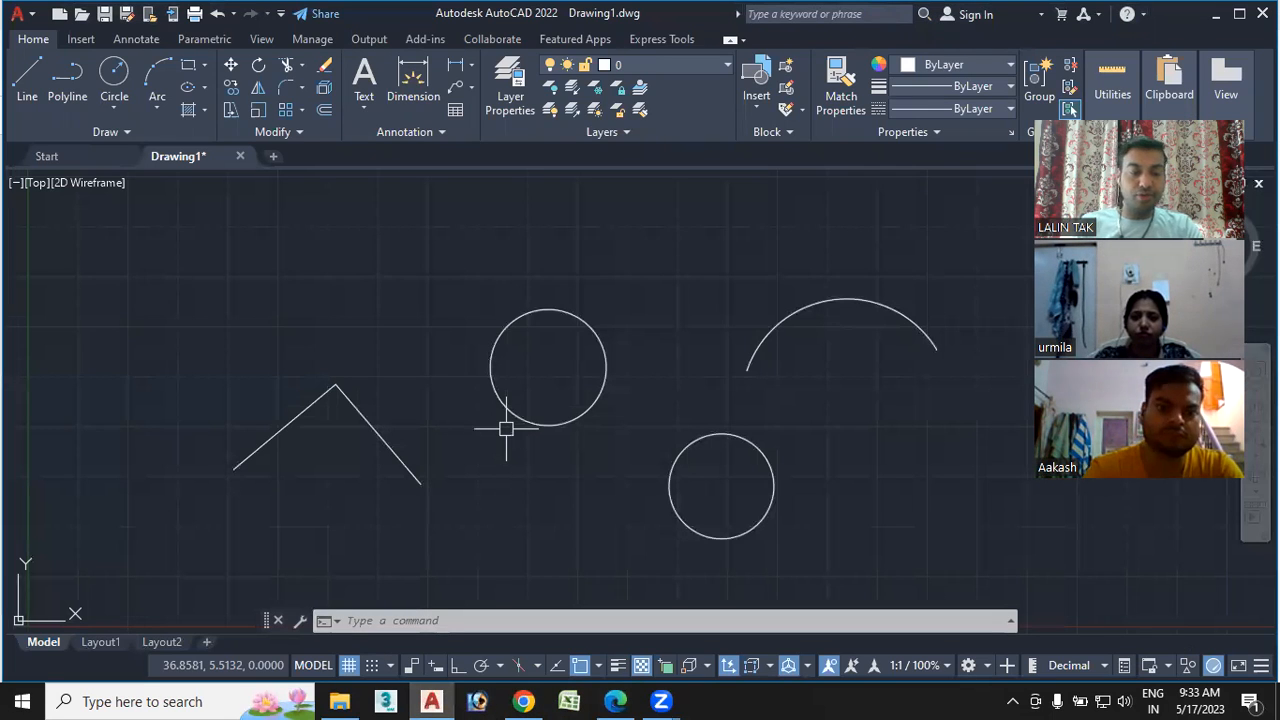
key(ctrl+0)
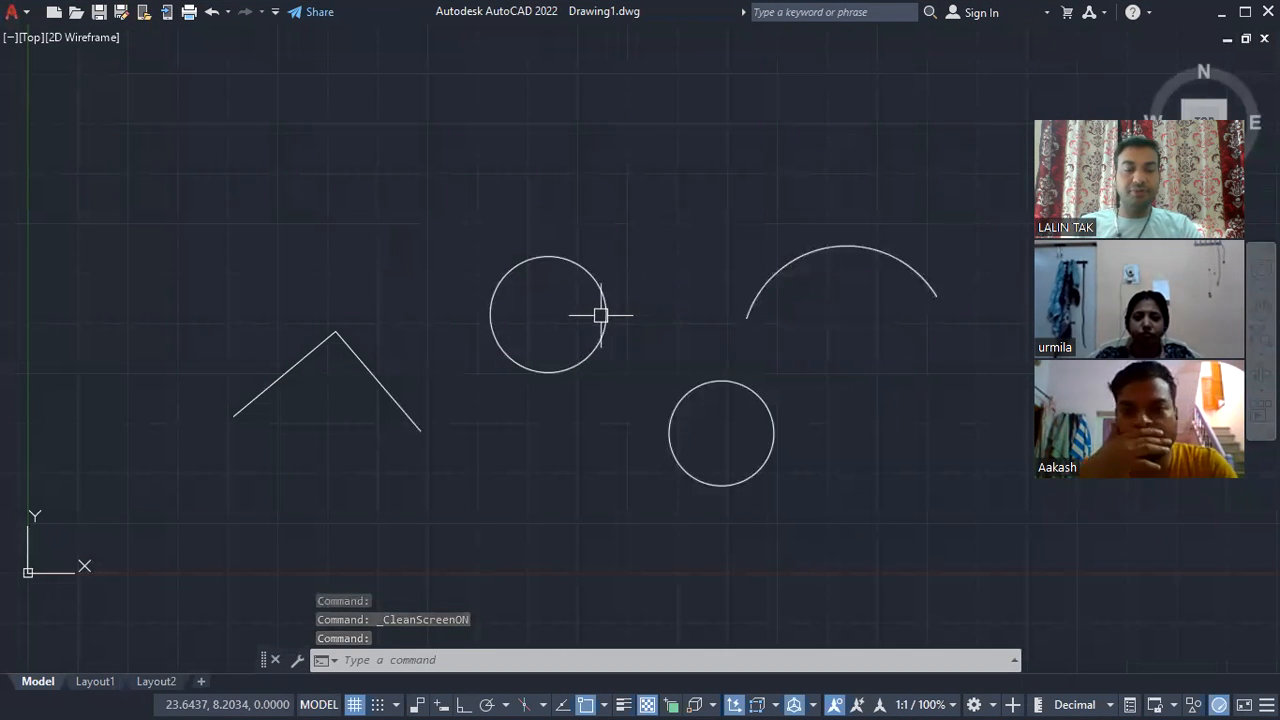
scroll(521, 326, down, 3)
scroll(521, 333, up, 5)
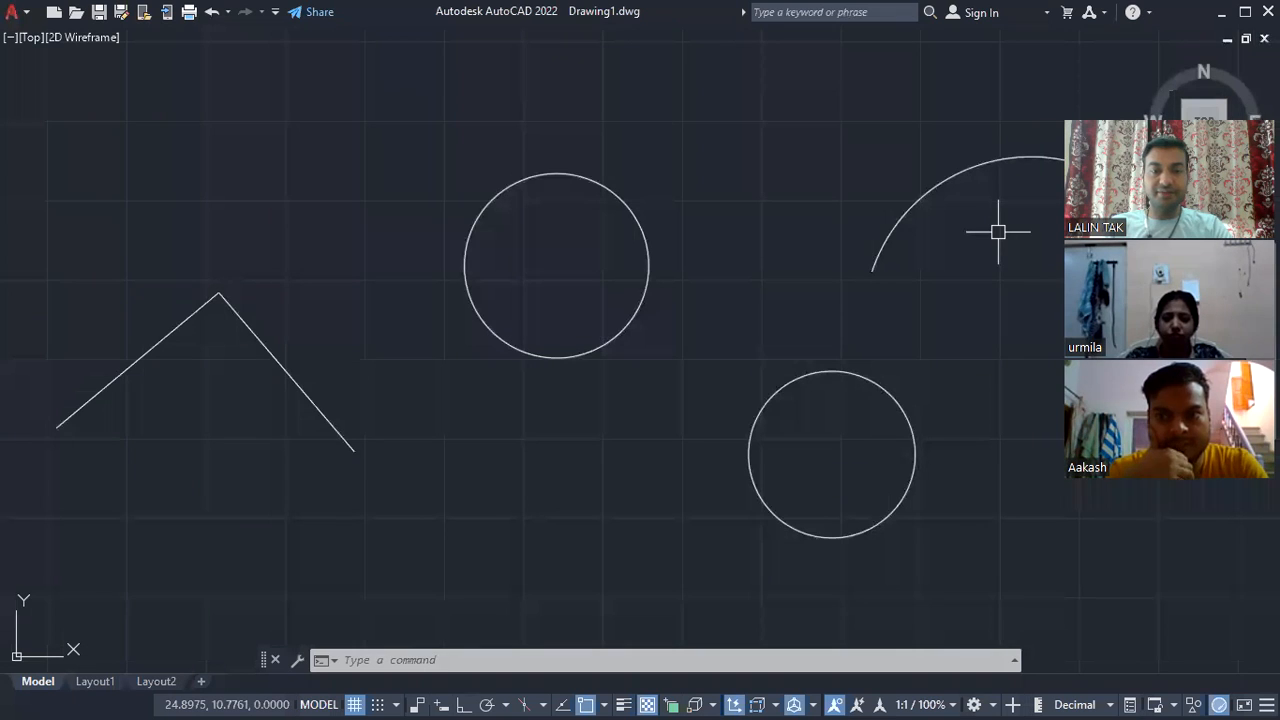
scroll(576, 335, down, 3)
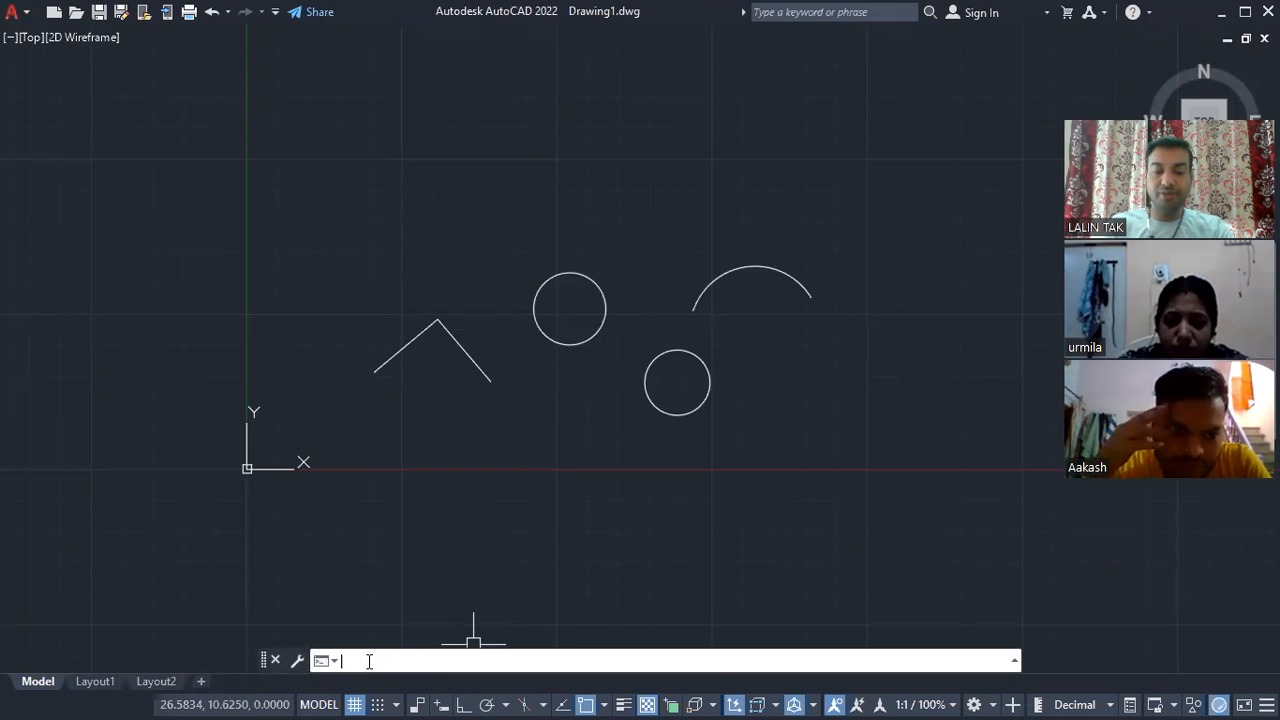
Draw two connected line segments spanning above the inverted V and the first circle
key(Return)
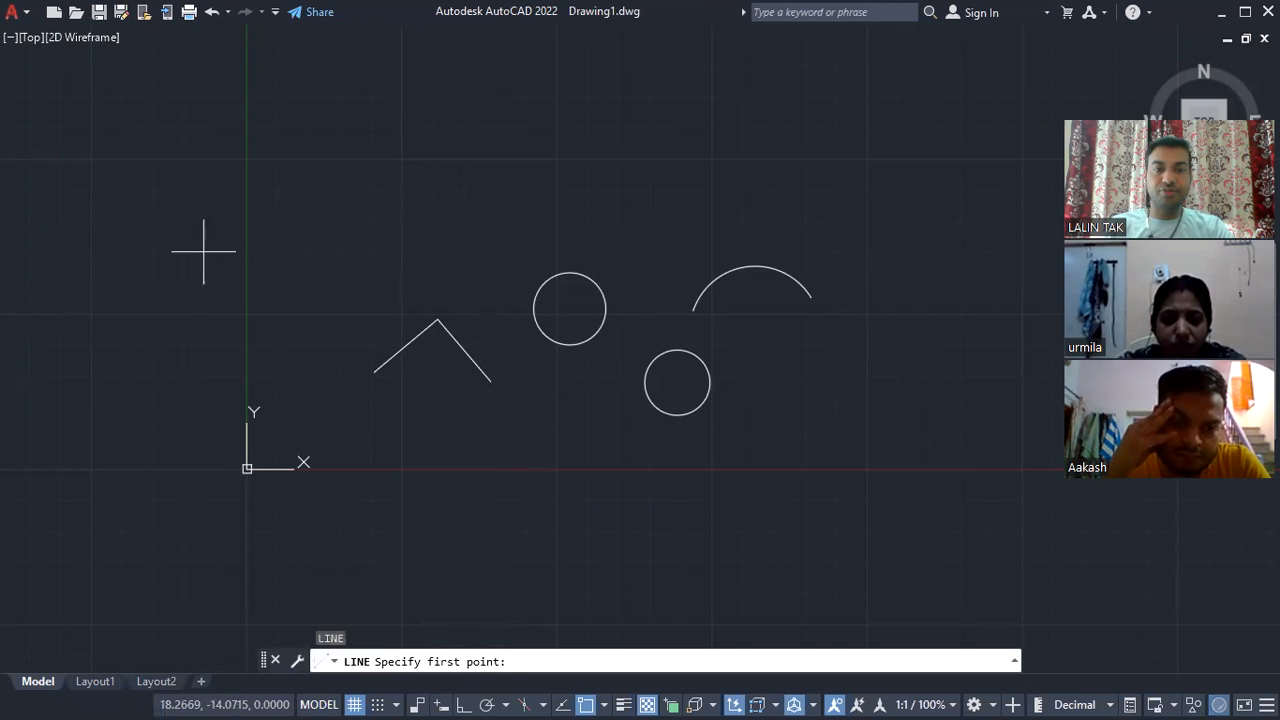
click(182, 279)
click(414, 161)
click(643, 199)
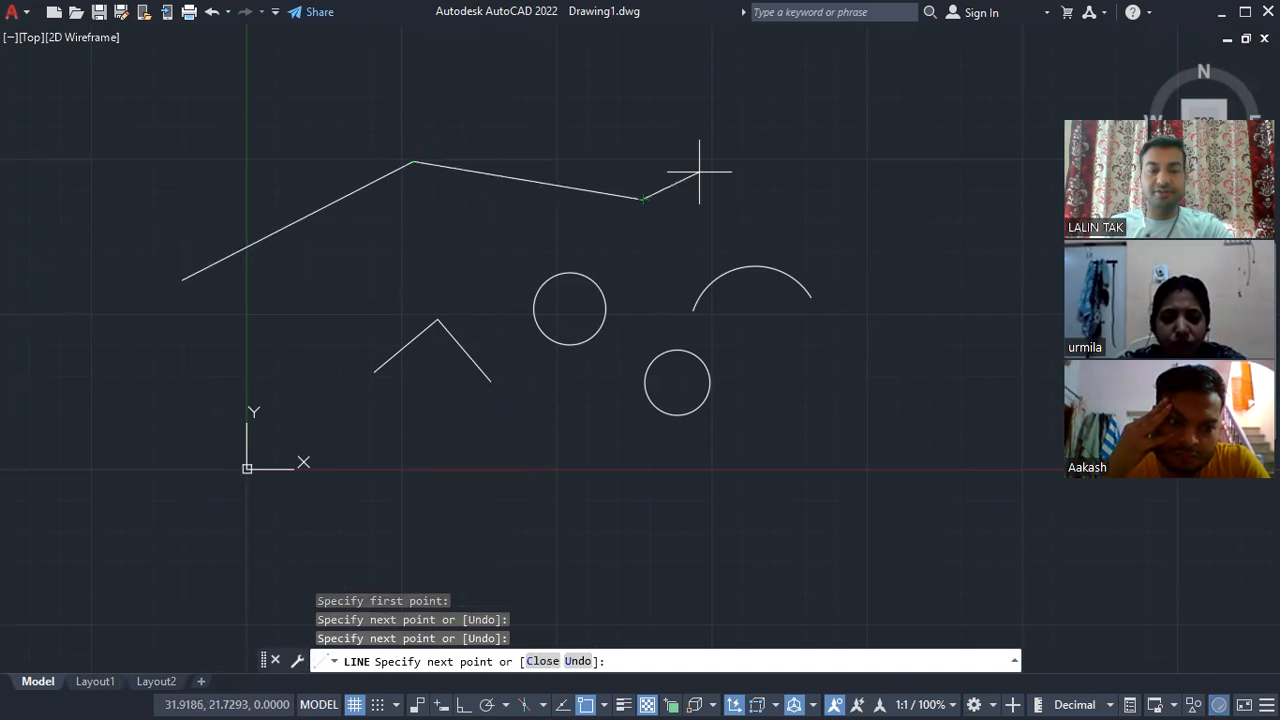
key(Escape)
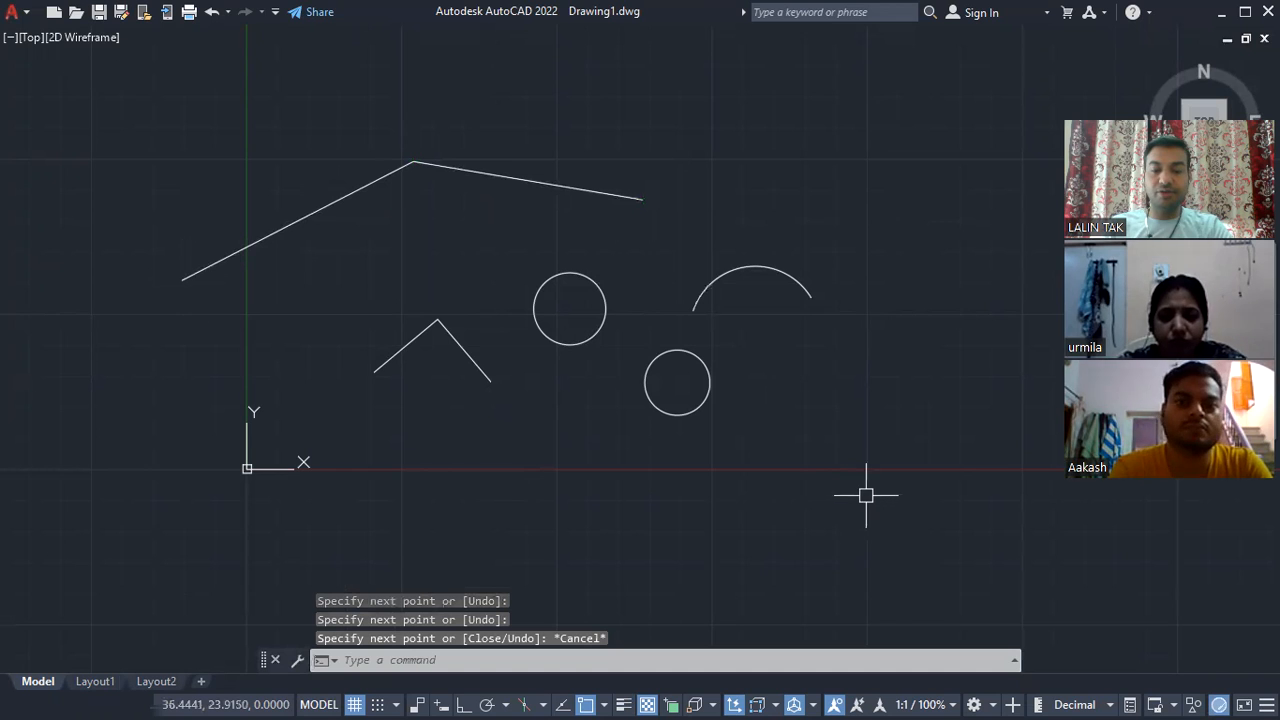
Turn off Clean Screen and consult the short keys list in the PDF before returning to AutoCAD
key(ctrl+0)
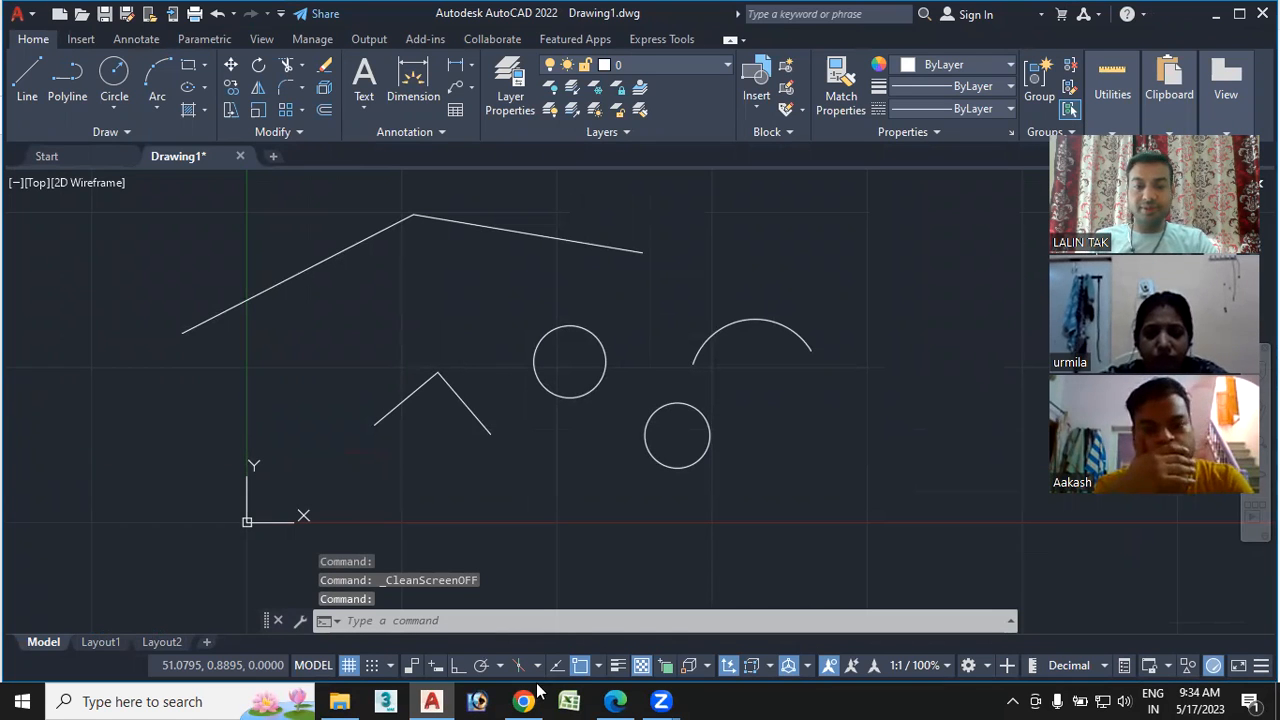
click(615, 701)
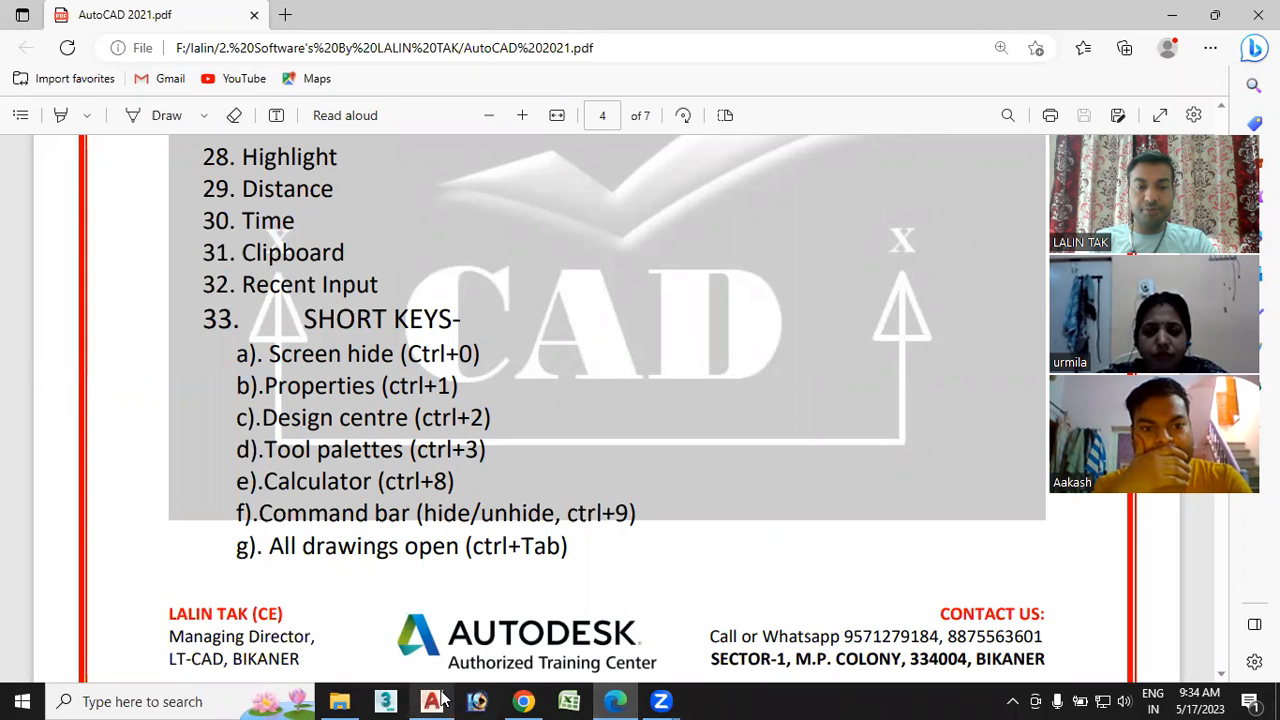
mouse_move(464, 698)
click(446, 608)
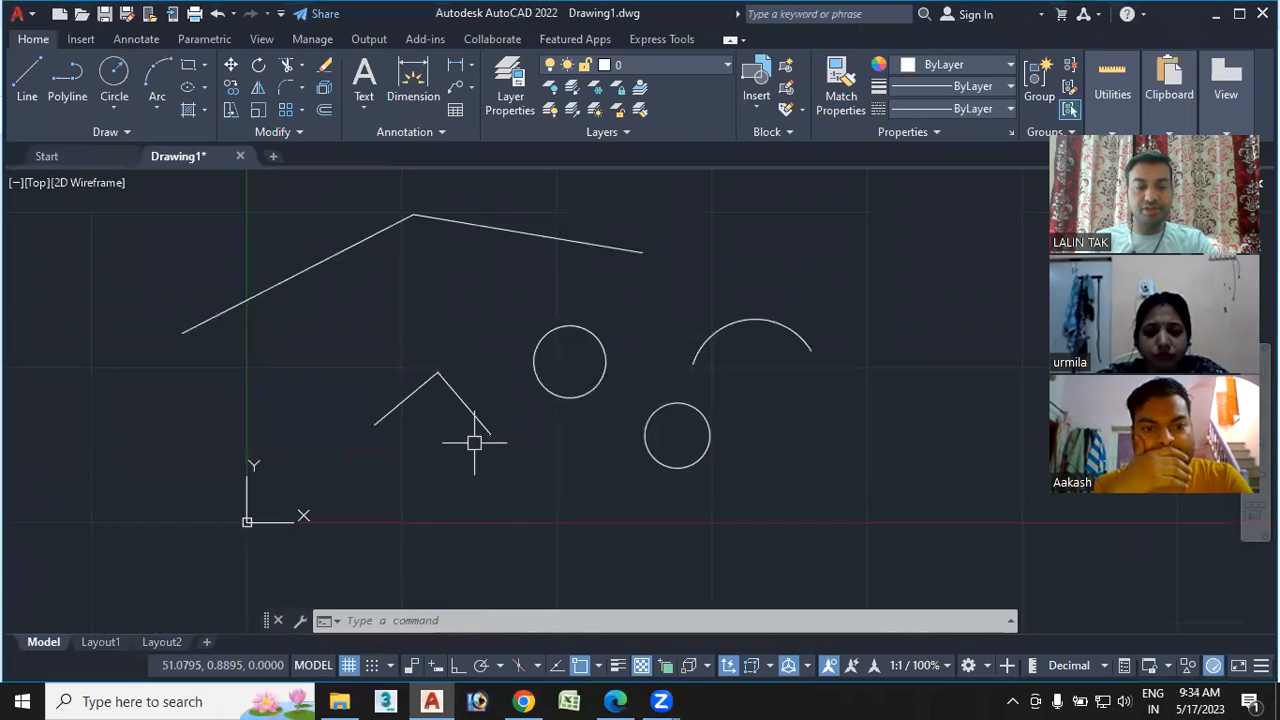
Open the Properties palette and set the color of the circle nearest the inverted V to Yellow
key(ctrl+1)
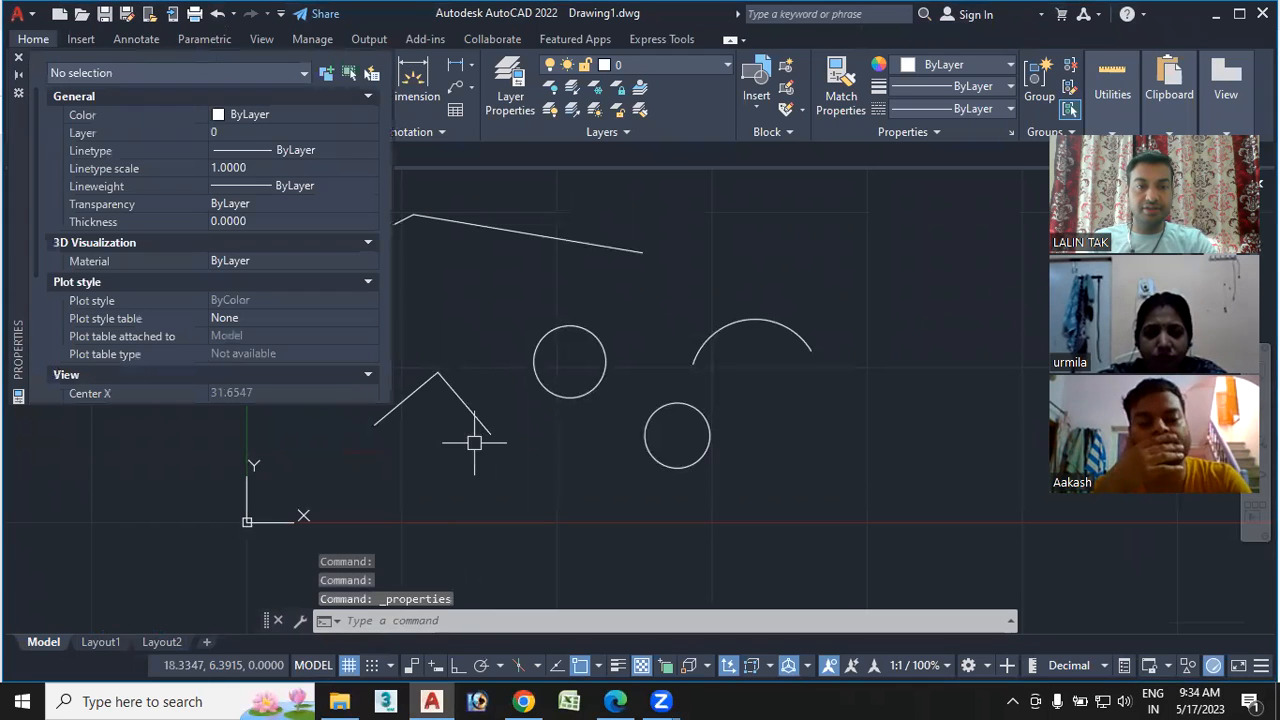
click(581, 394)
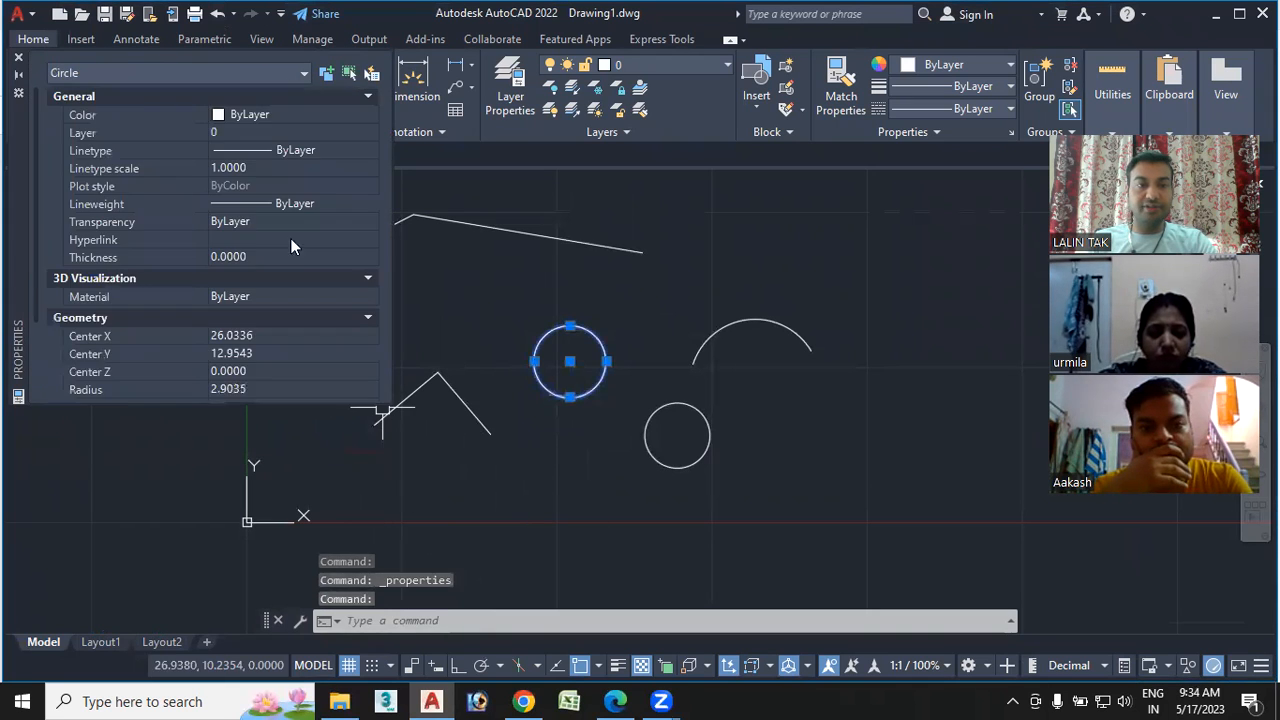
click(336, 112)
click(336, 112)
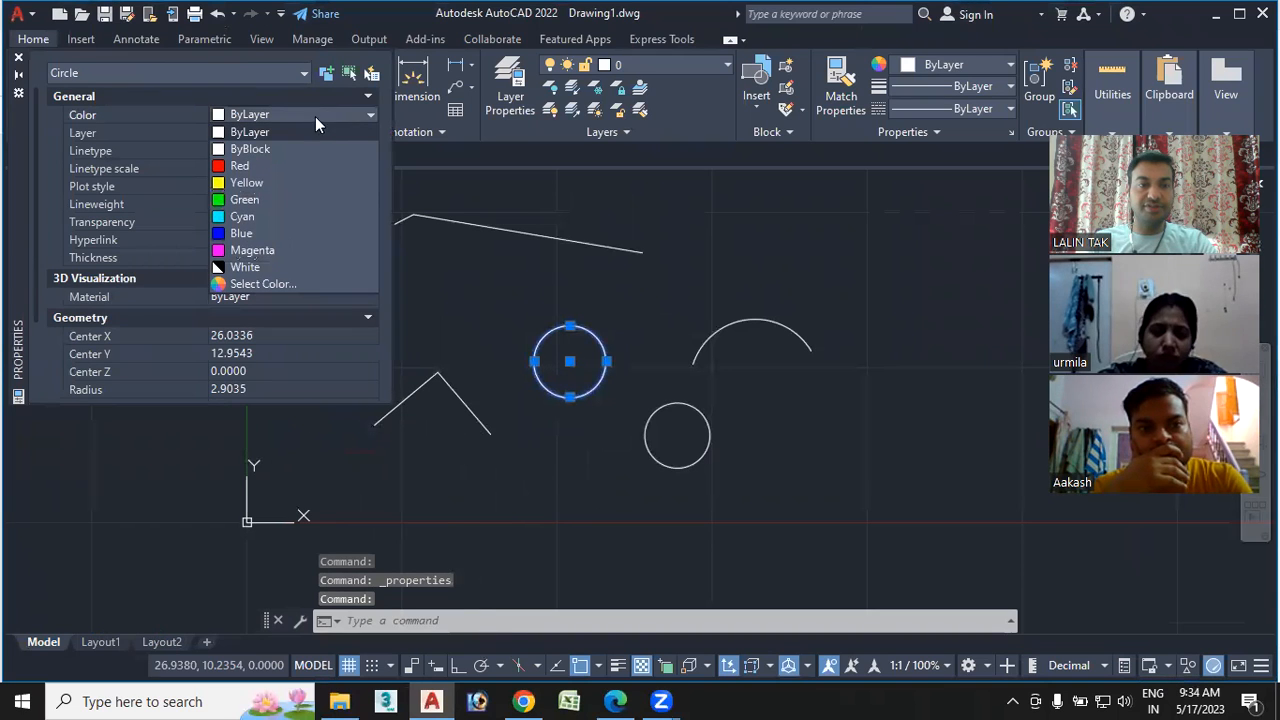
click(282, 182)
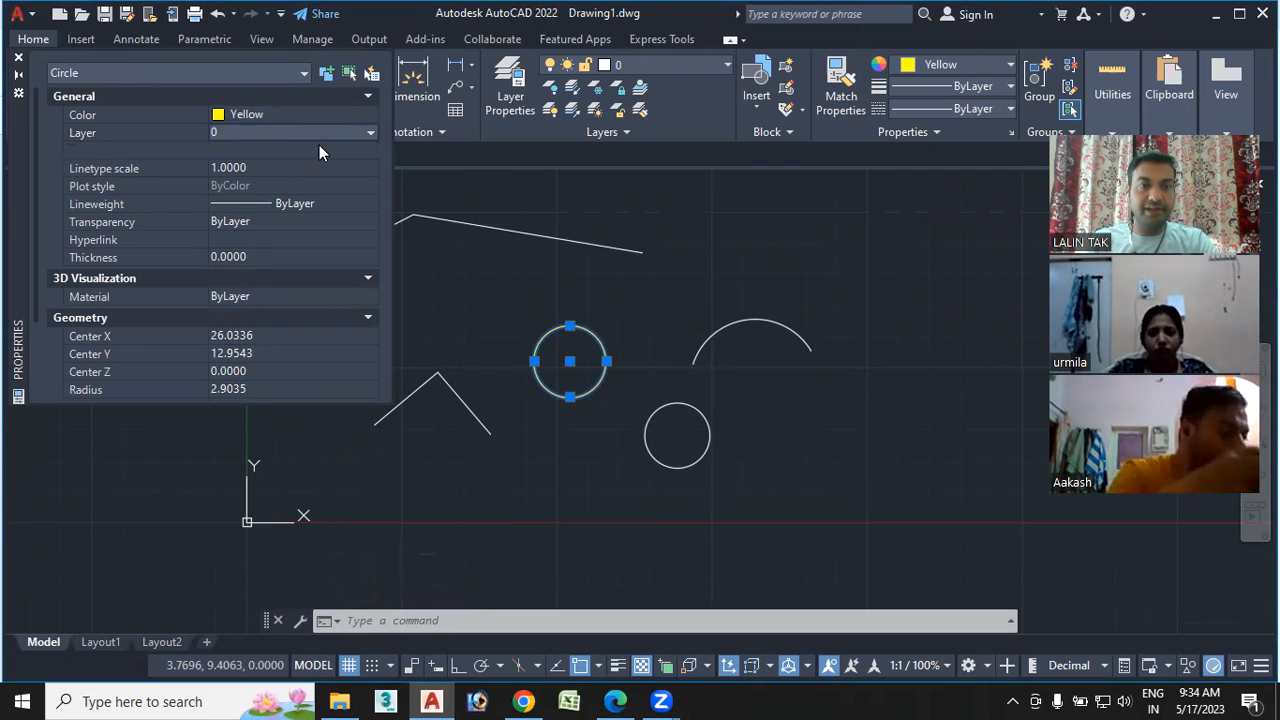
Load the ACAD_ISO02W100 ISO dash linetype from acad.lin through the Linetype Manager
click(319, 150)
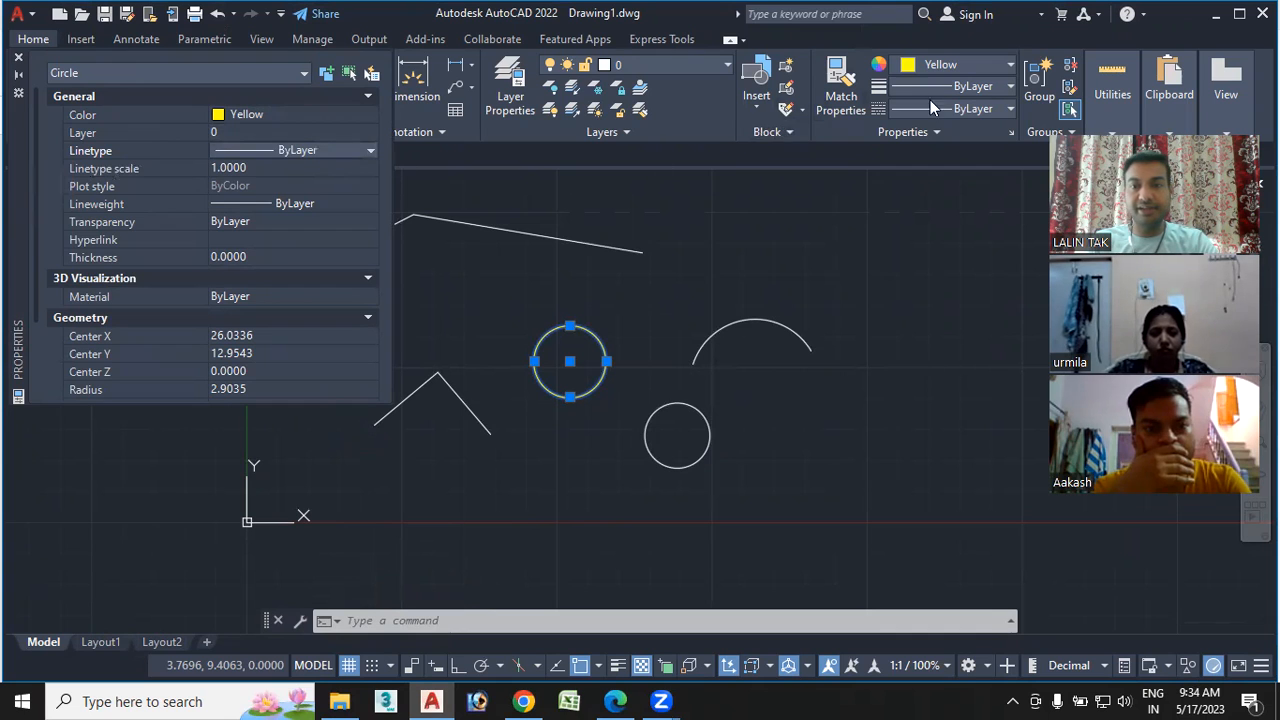
click(1009, 109)
click(908, 204)
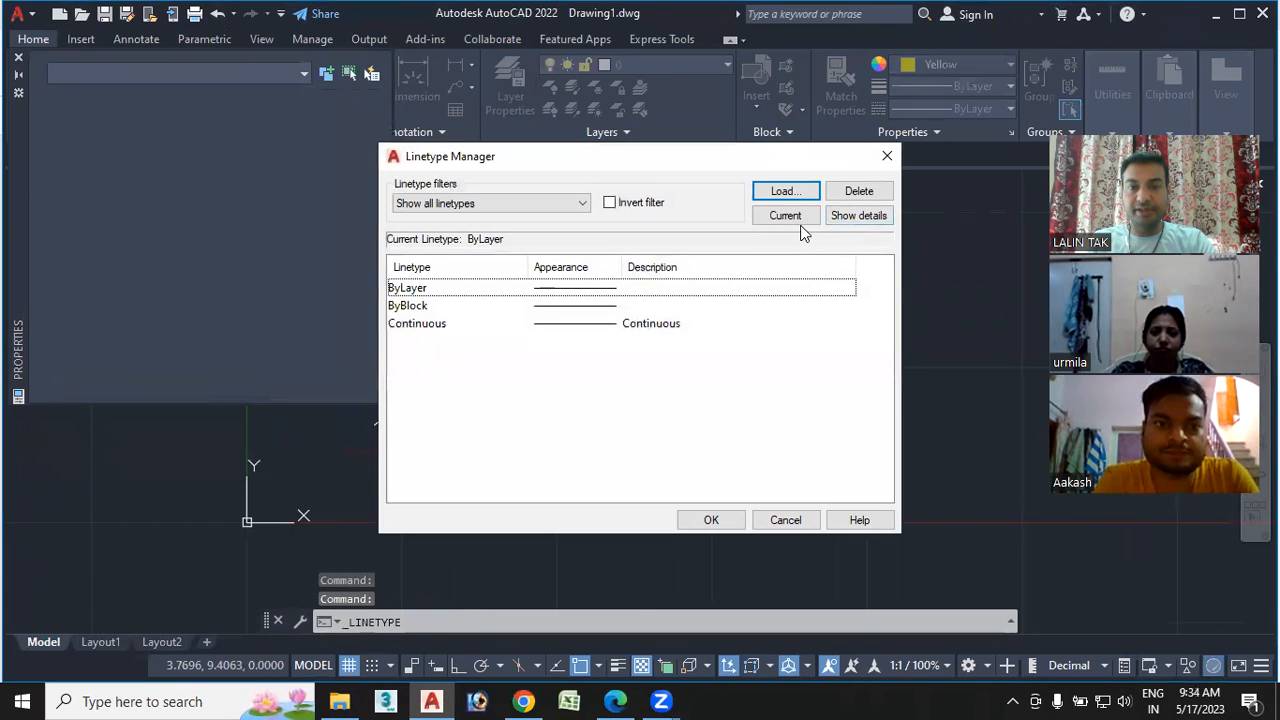
click(782, 192)
click(652, 318)
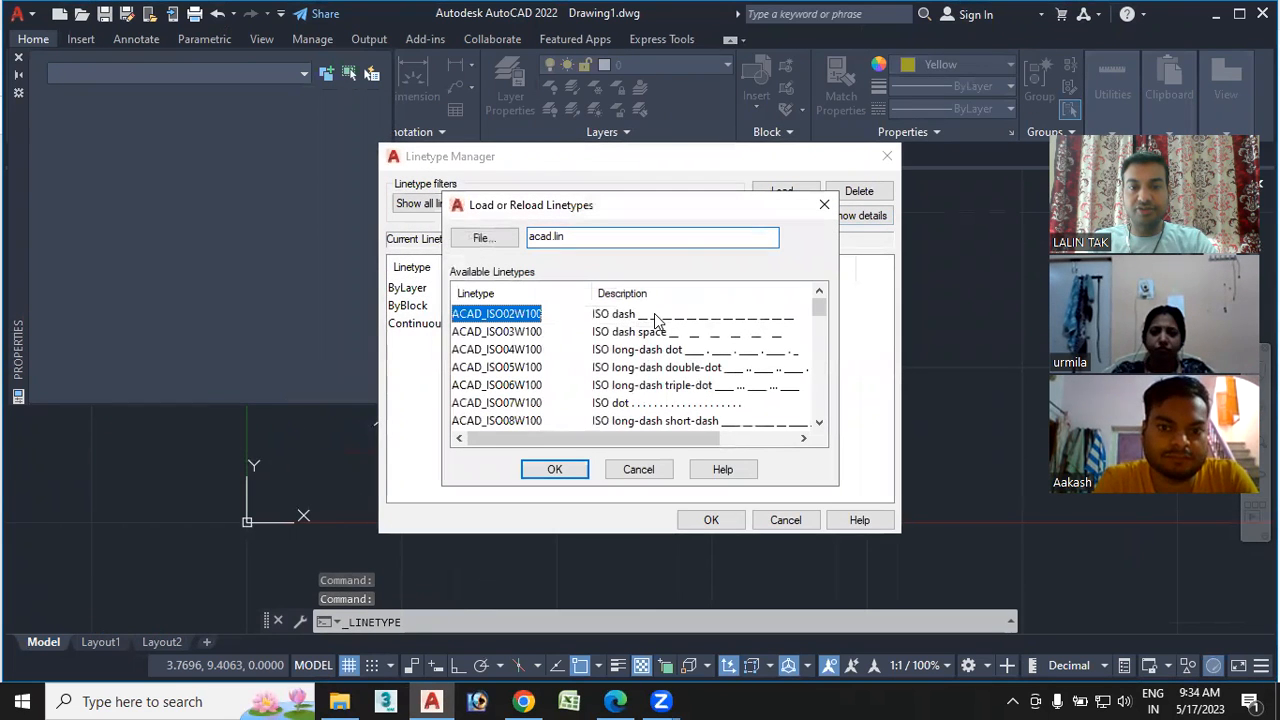
click(558, 471)
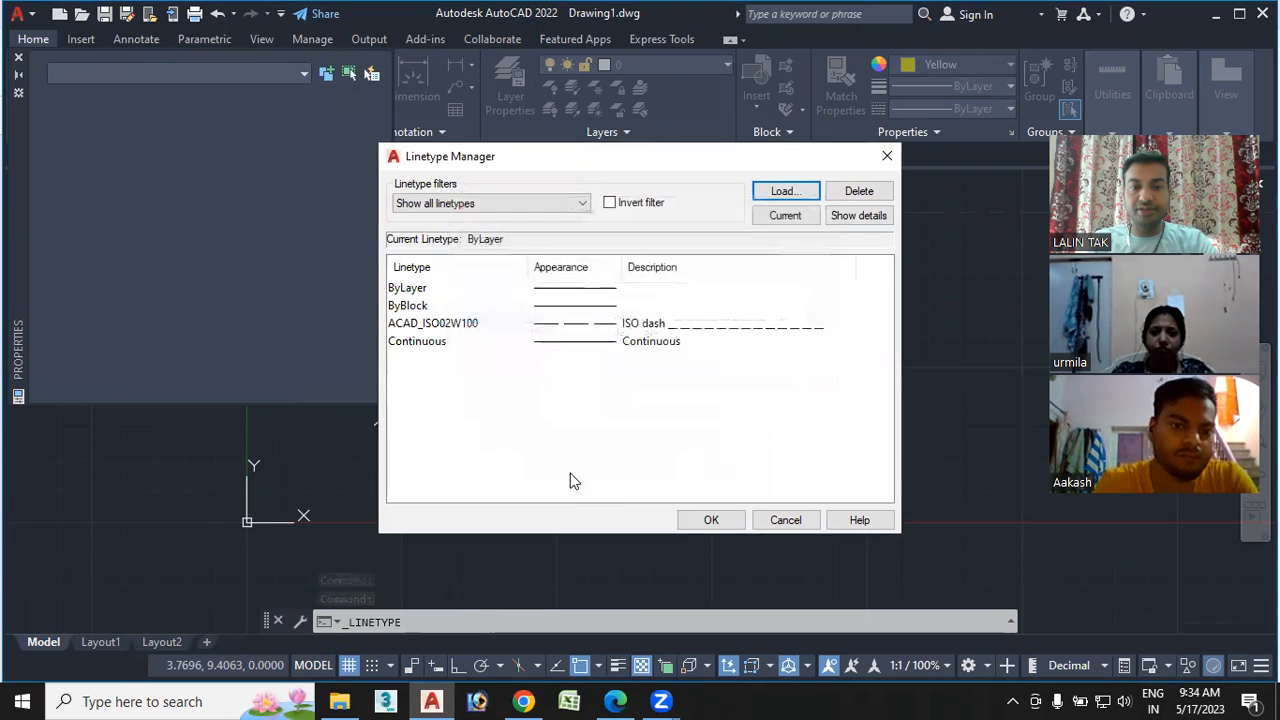
click(645, 325)
click(723, 517)
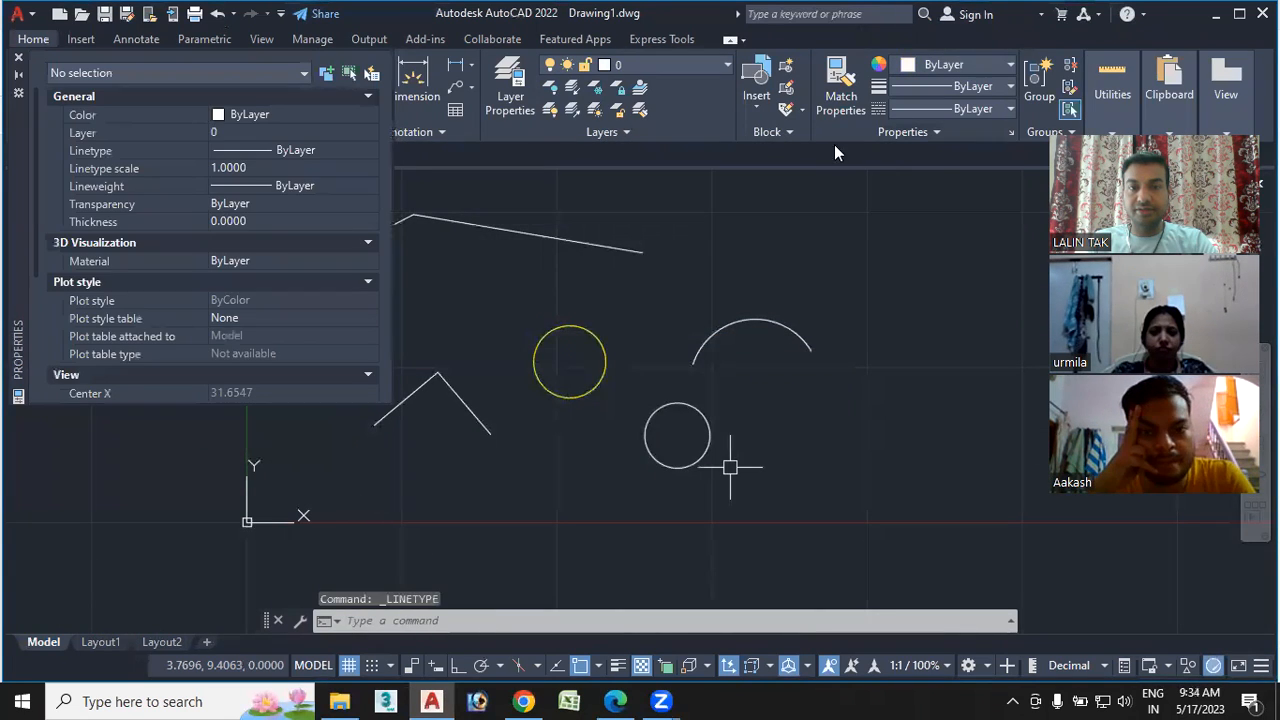
Set the drawing's current linetype to ACAD_ISO02W100 with no object selected
click(367, 150)
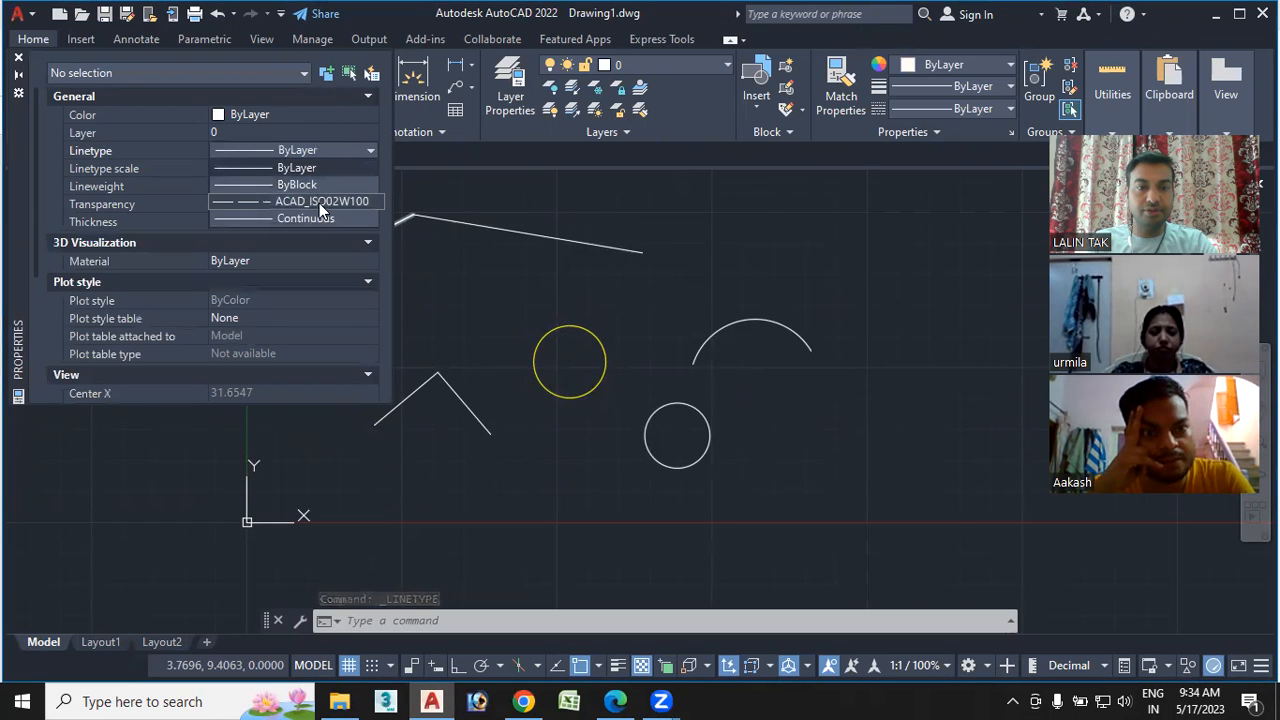
click(319, 202)
scroll(566, 385, up, 6)
scroll(571, 414, up, 2)
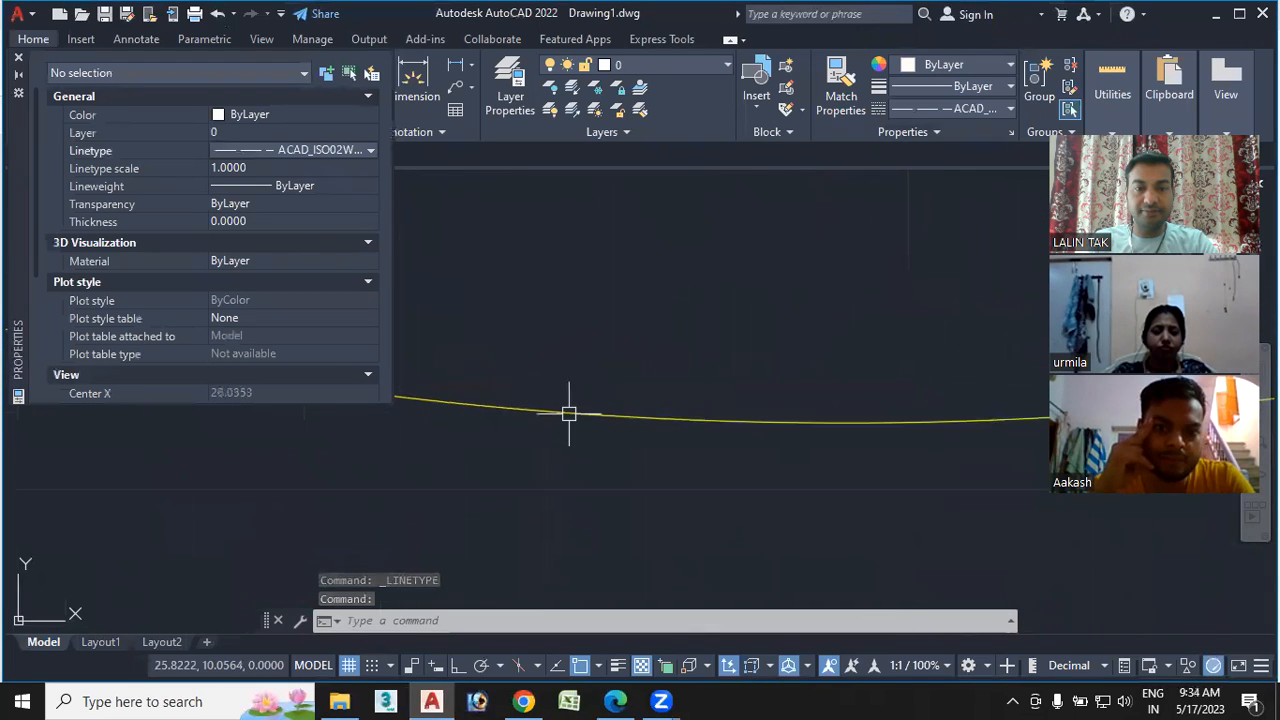
scroll(571, 413, down, 5)
Apply the ACAD_ISO02W100 linetype to the yellow circle
click(571, 413)
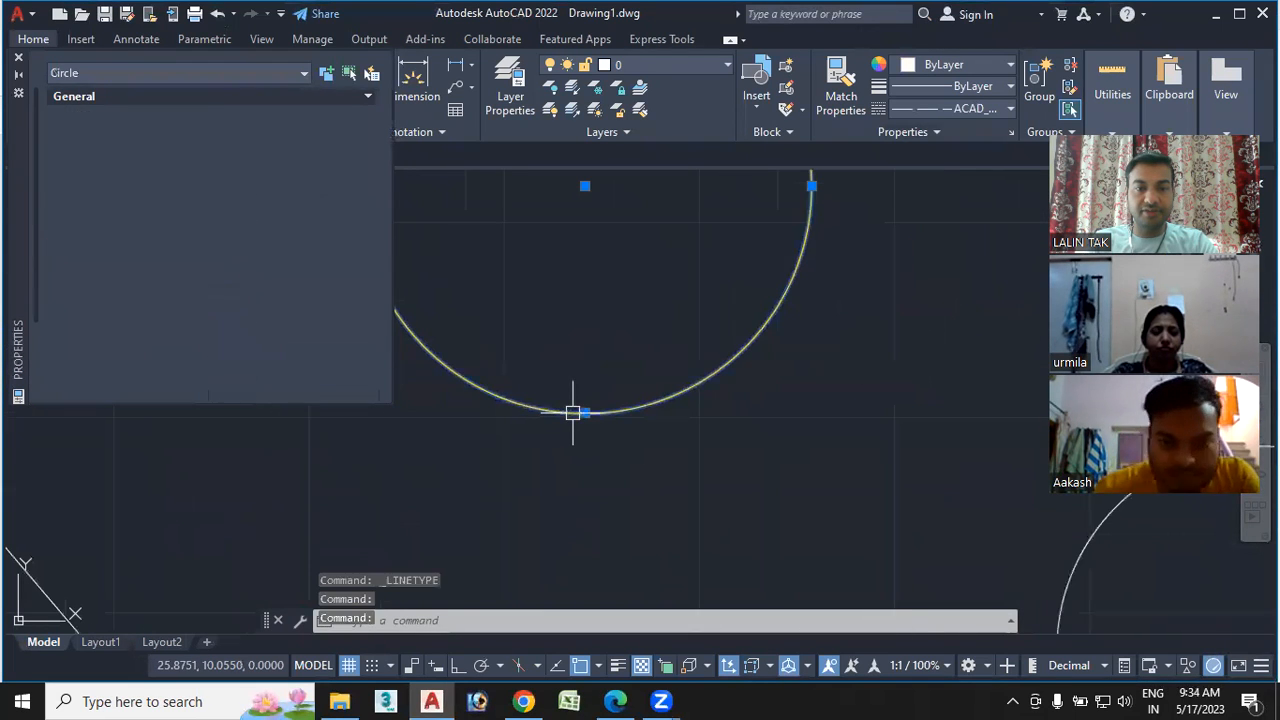
click(313, 152)
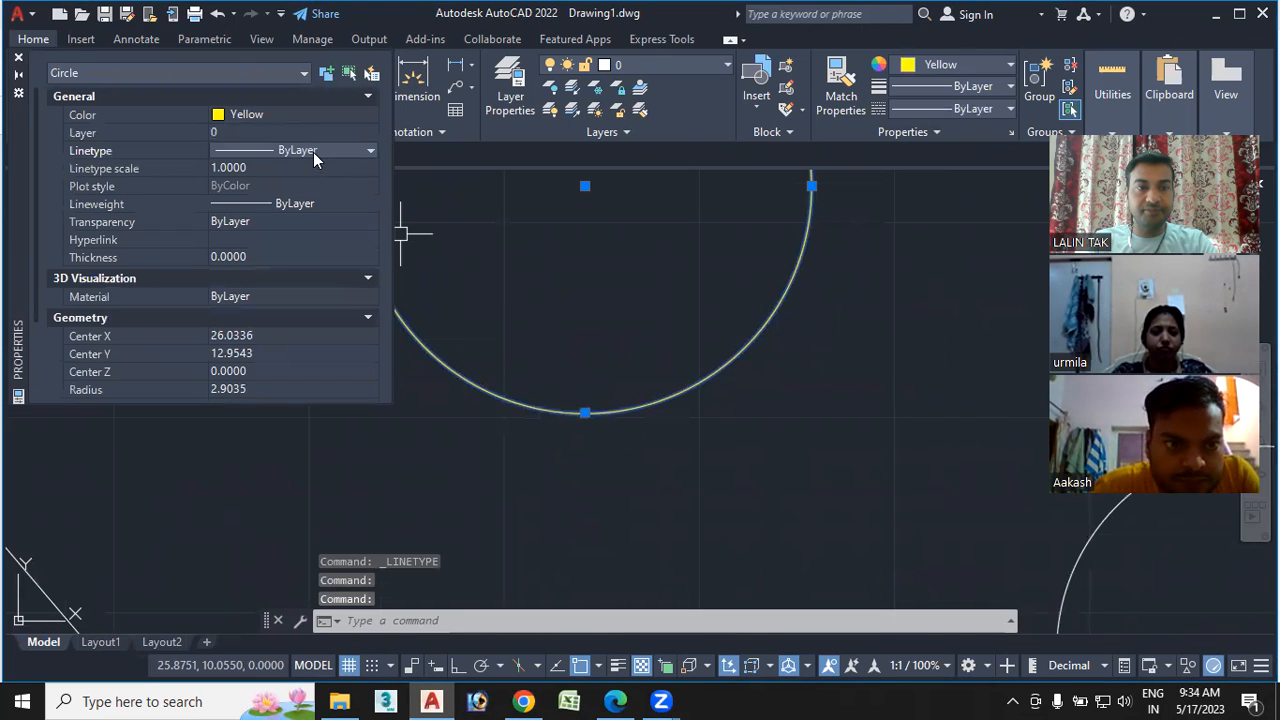
click(313, 152)
click(306, 201)
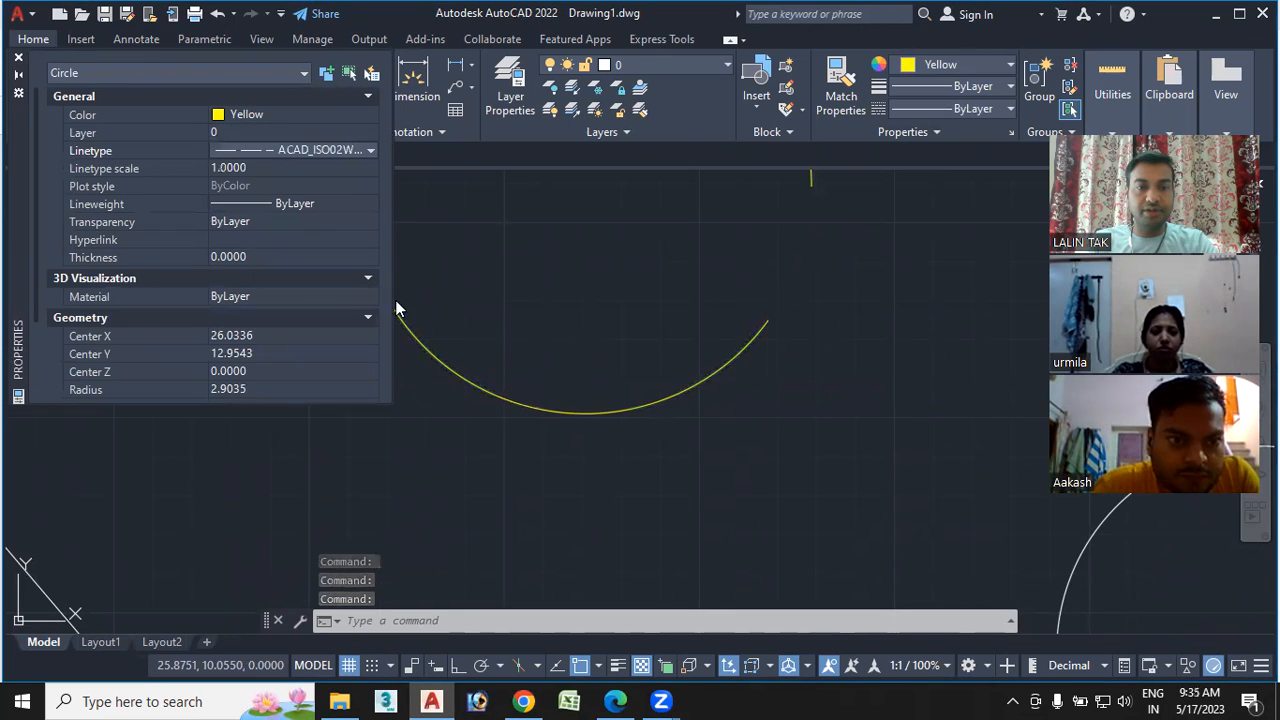
scroll(546, 330, down, 5)
middle_drag(546, 334, 578, 349)
scroll(580, 340, up, 2)
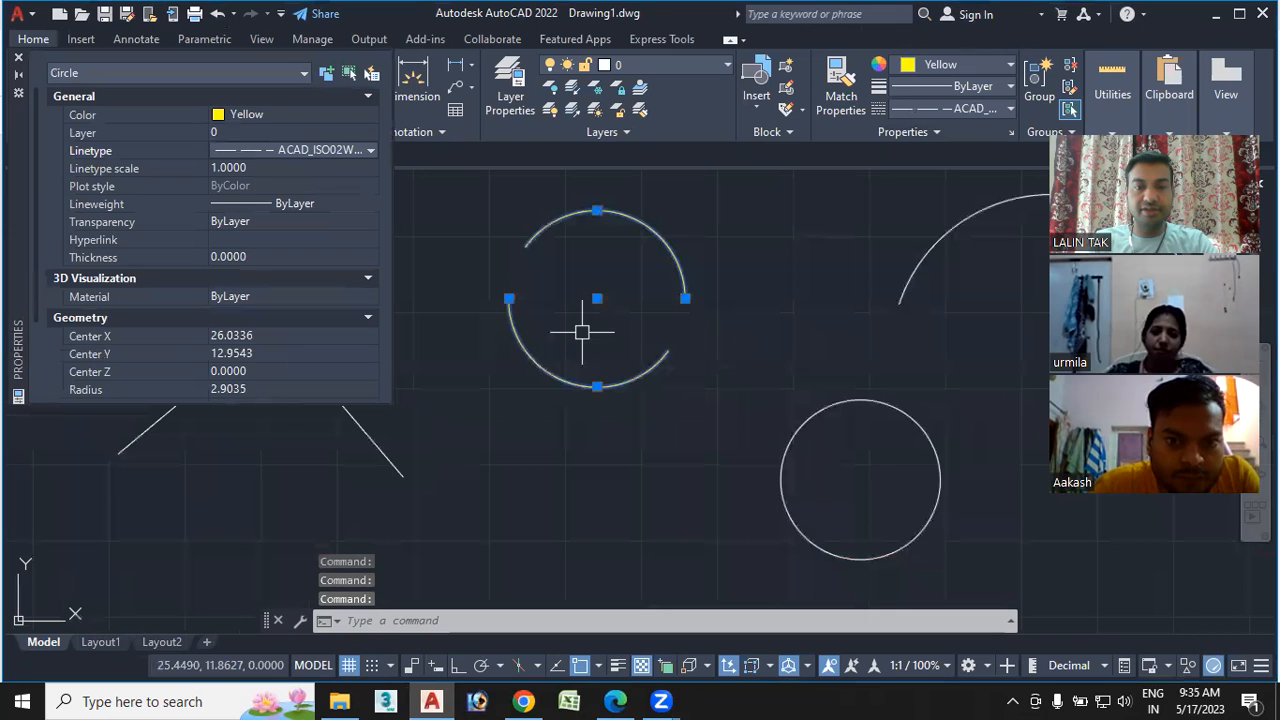
scroll(665, 336, up, 2)
middle_drag(569, 319, 639, 379)
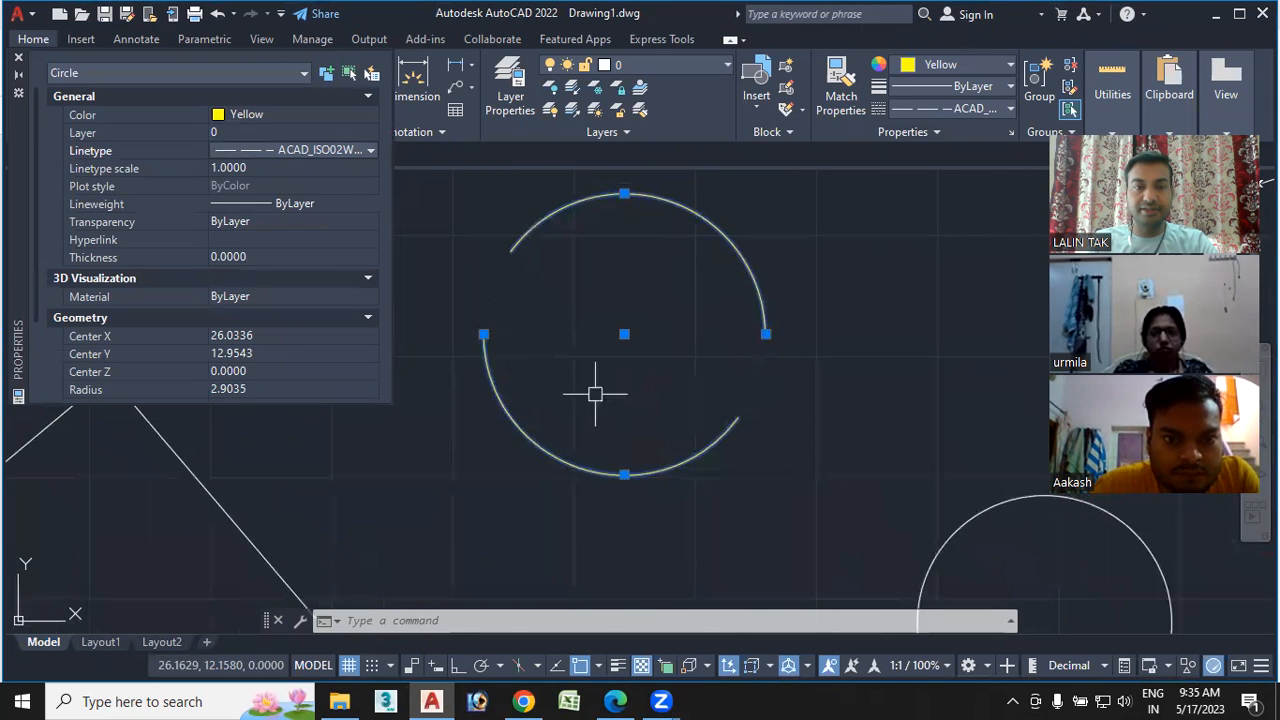
Try linetype scales of 2 and 0.5 on the yellow circle
click(253, 168)
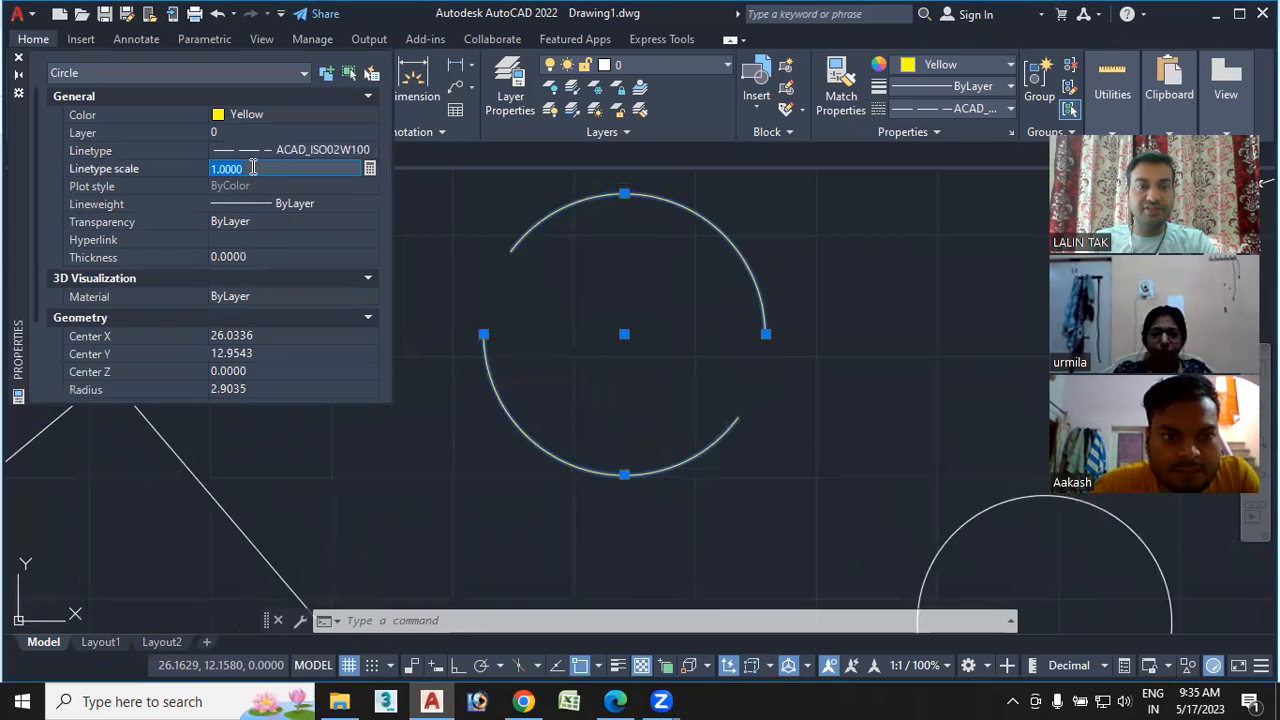
text(2)
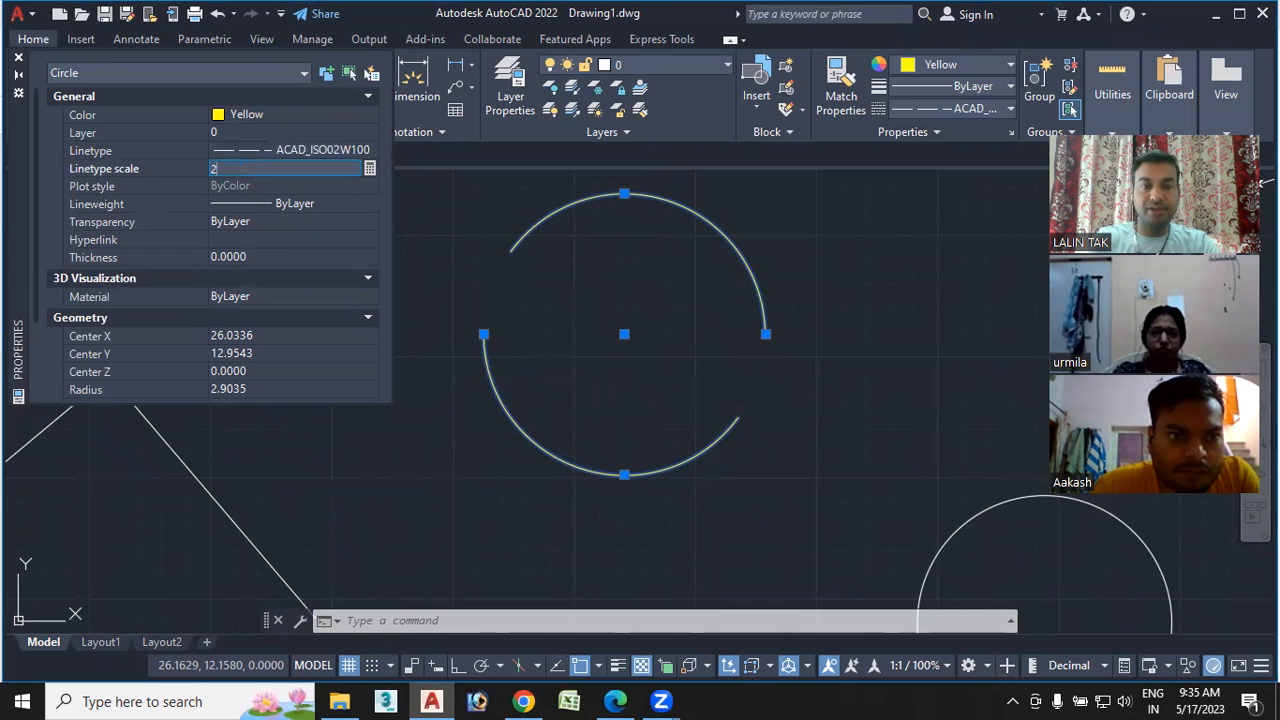
key(Return)
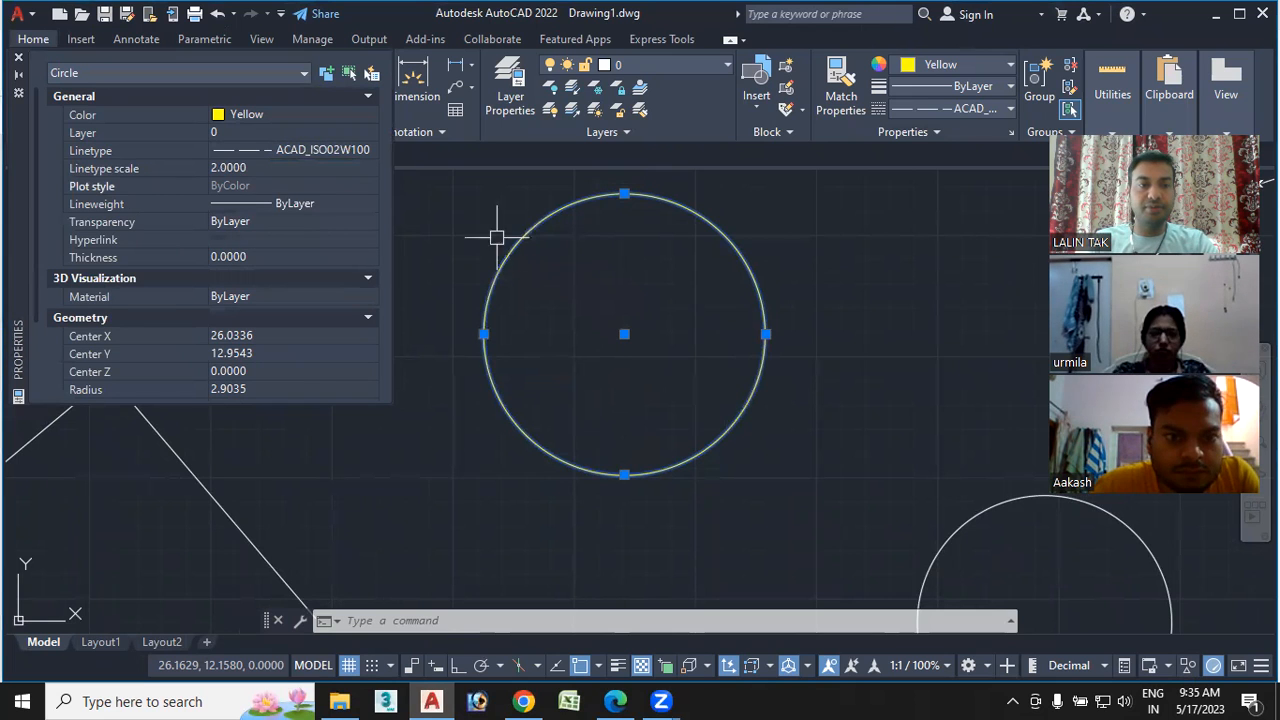
click(252, 170)
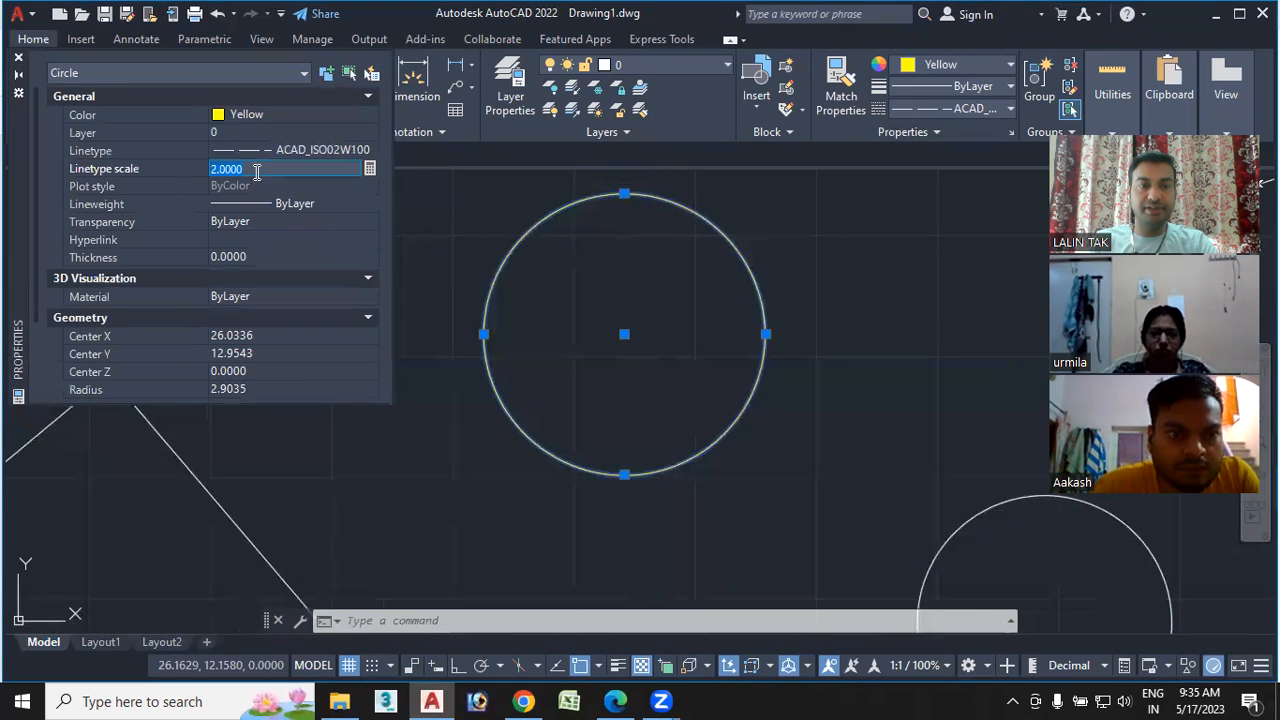
text(0.5)
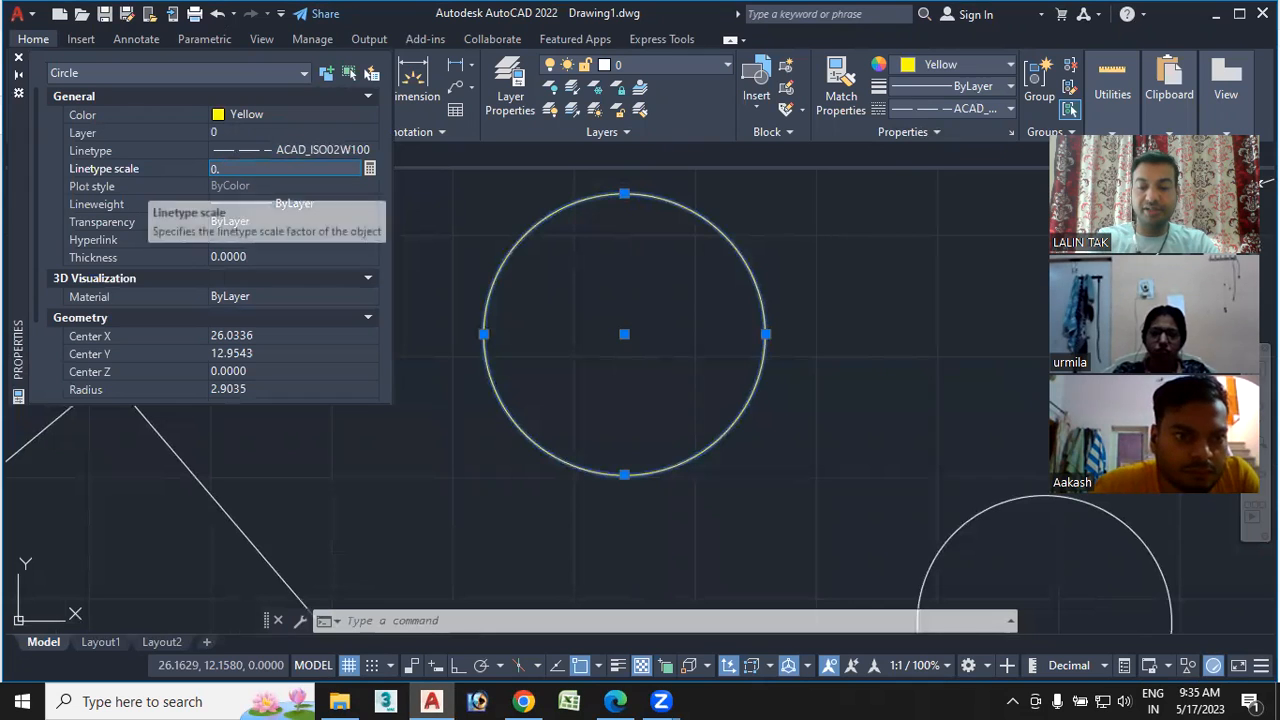
key(Return)
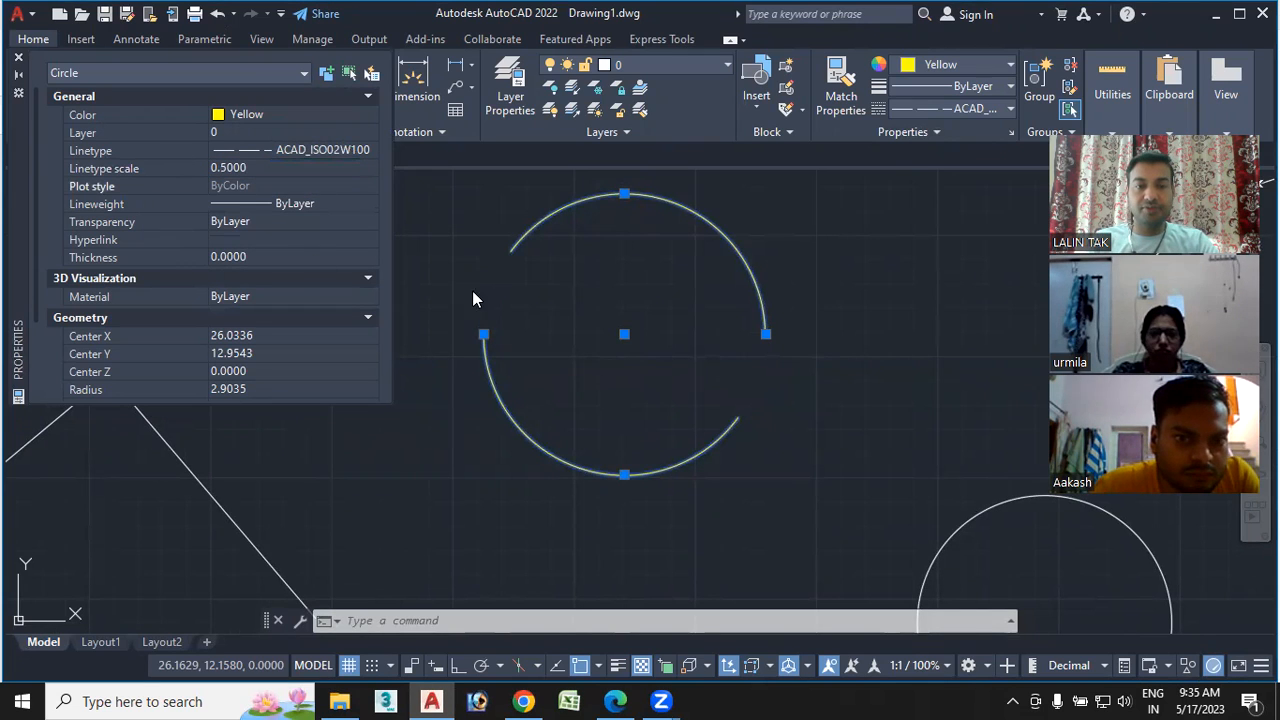
Try smaller linetype scales of 0.1 and 0.05 on the yellow circle and inspect the dashes
click(254, 168)
text(0.1)
key(Return)
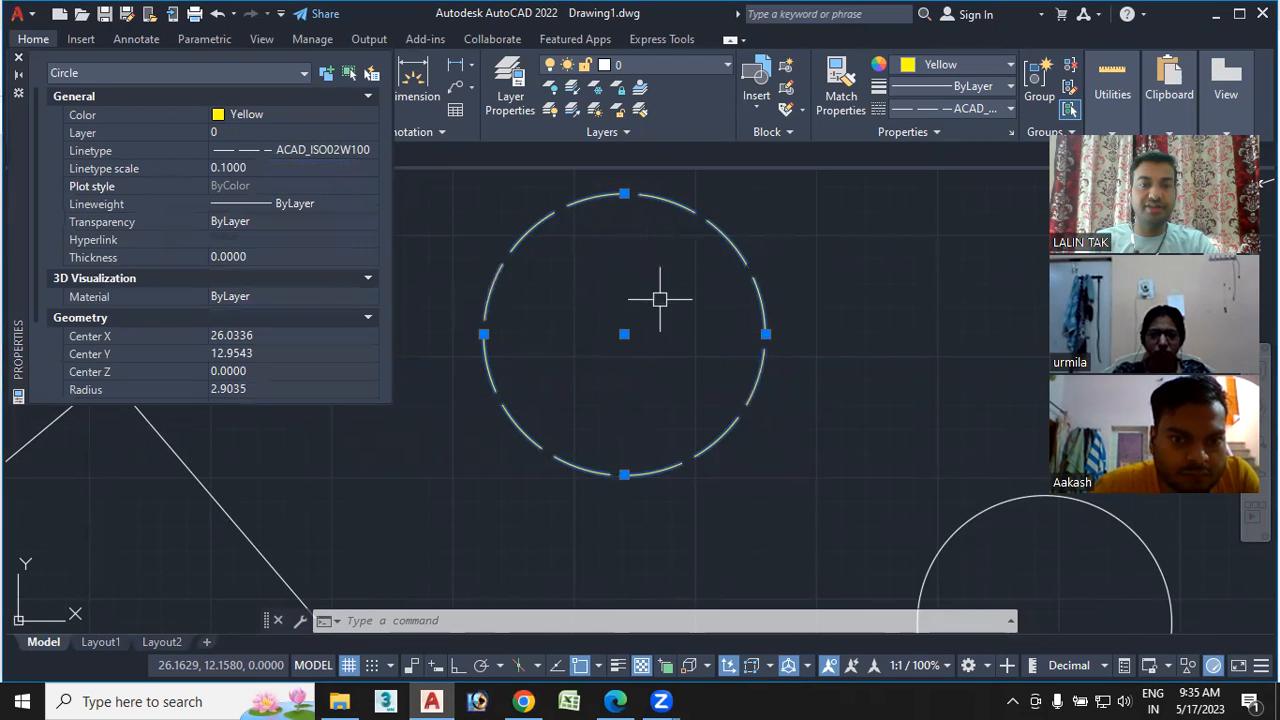
click(253, 167)
text(0.05)
key(Return)
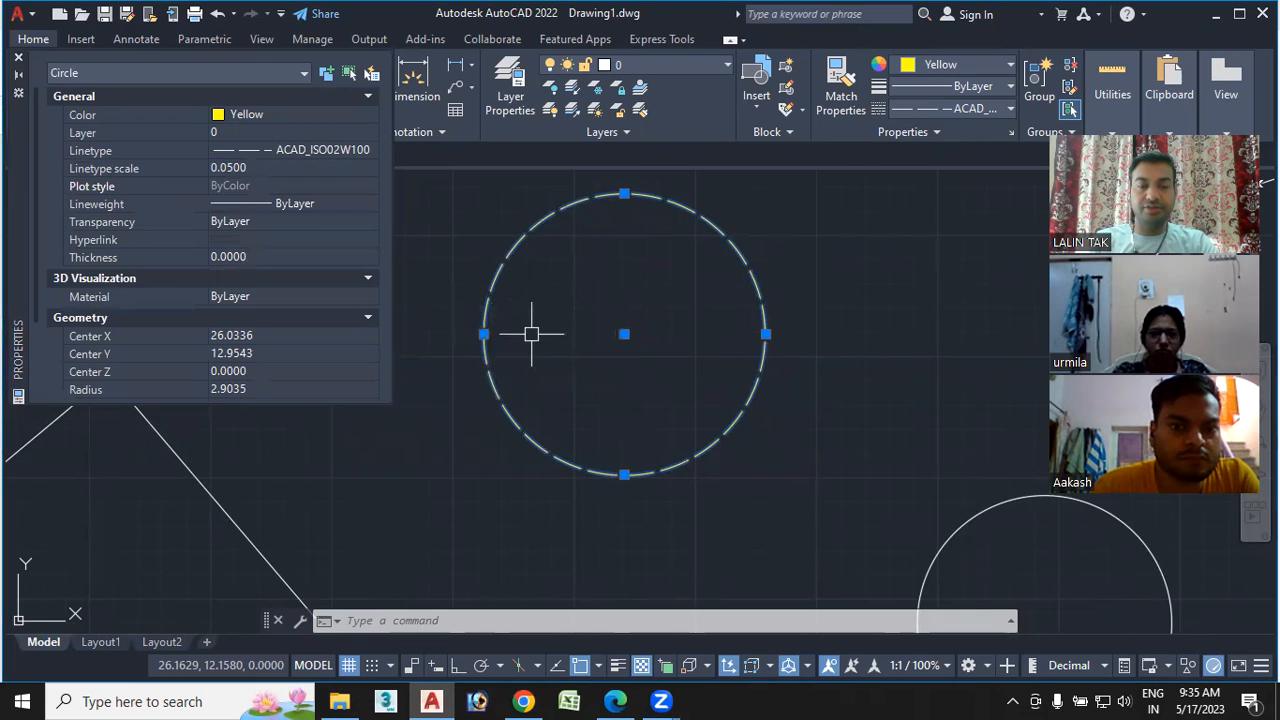
scroll(516, 295, up, 4)
scroll(457, 296, down, 4)
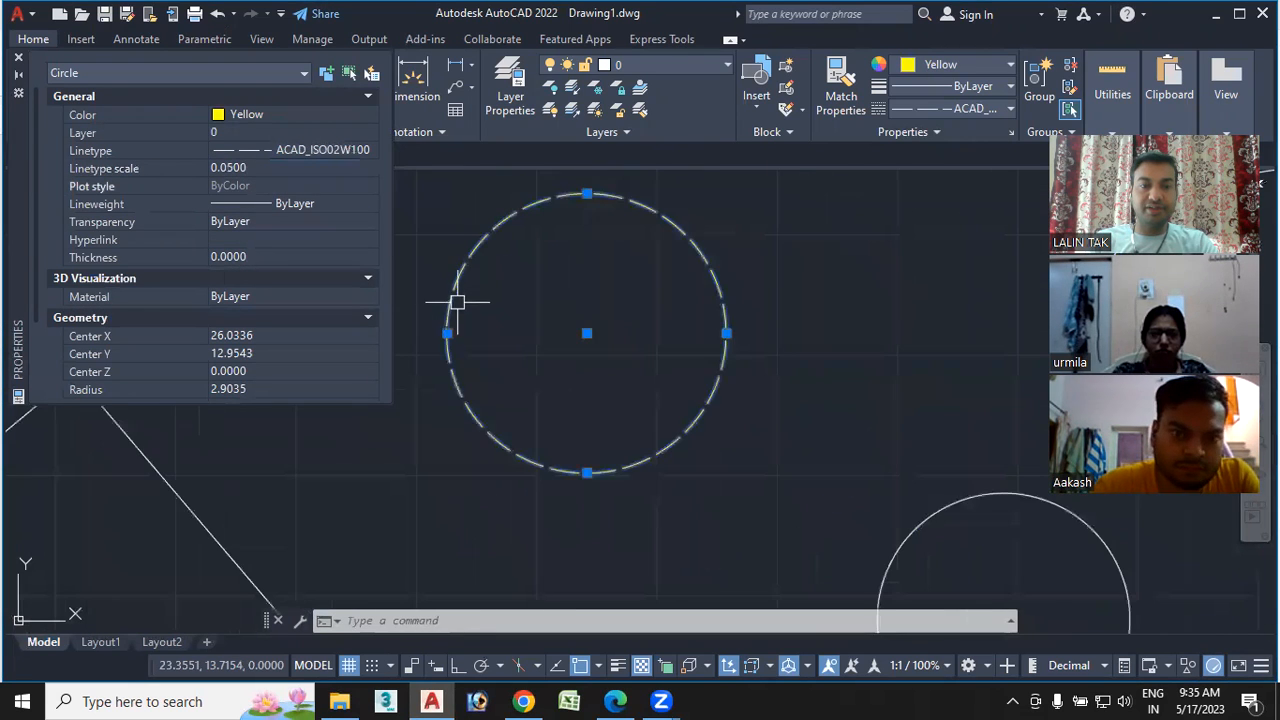
scroll(451, 306, up, 2)
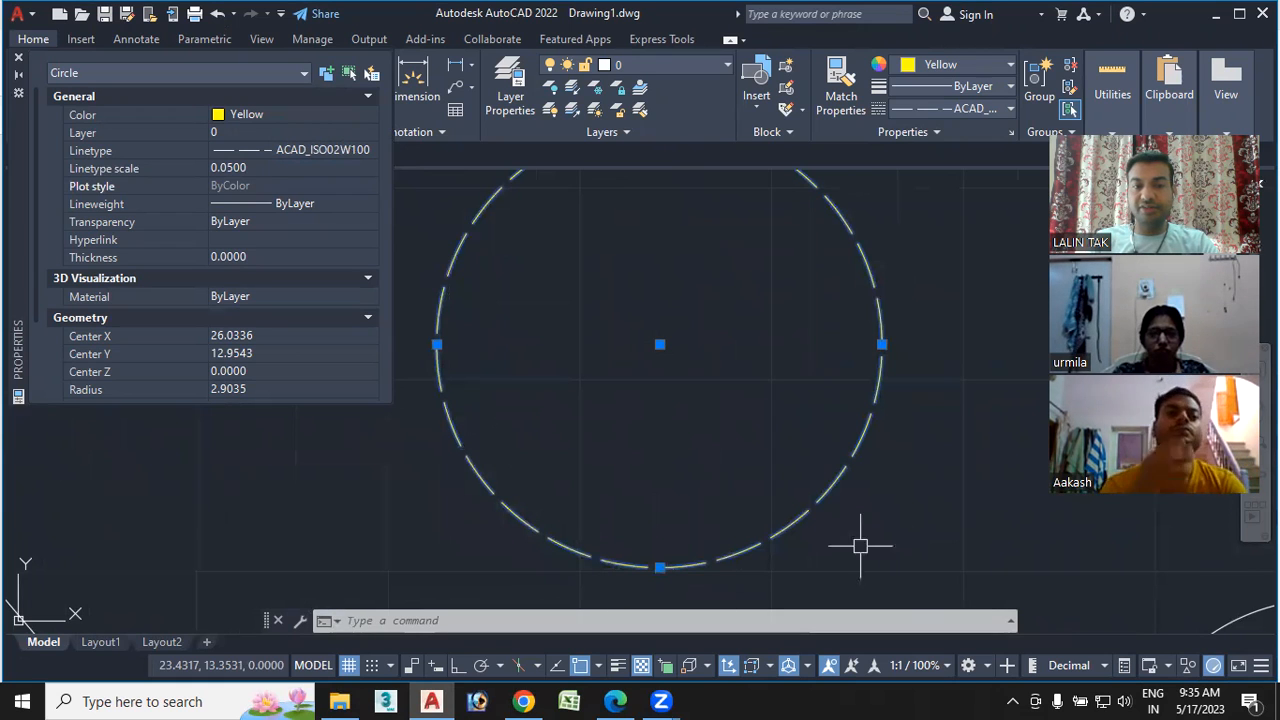
Set the yellow circle's linetype scale to 0.02
click(247, 170)
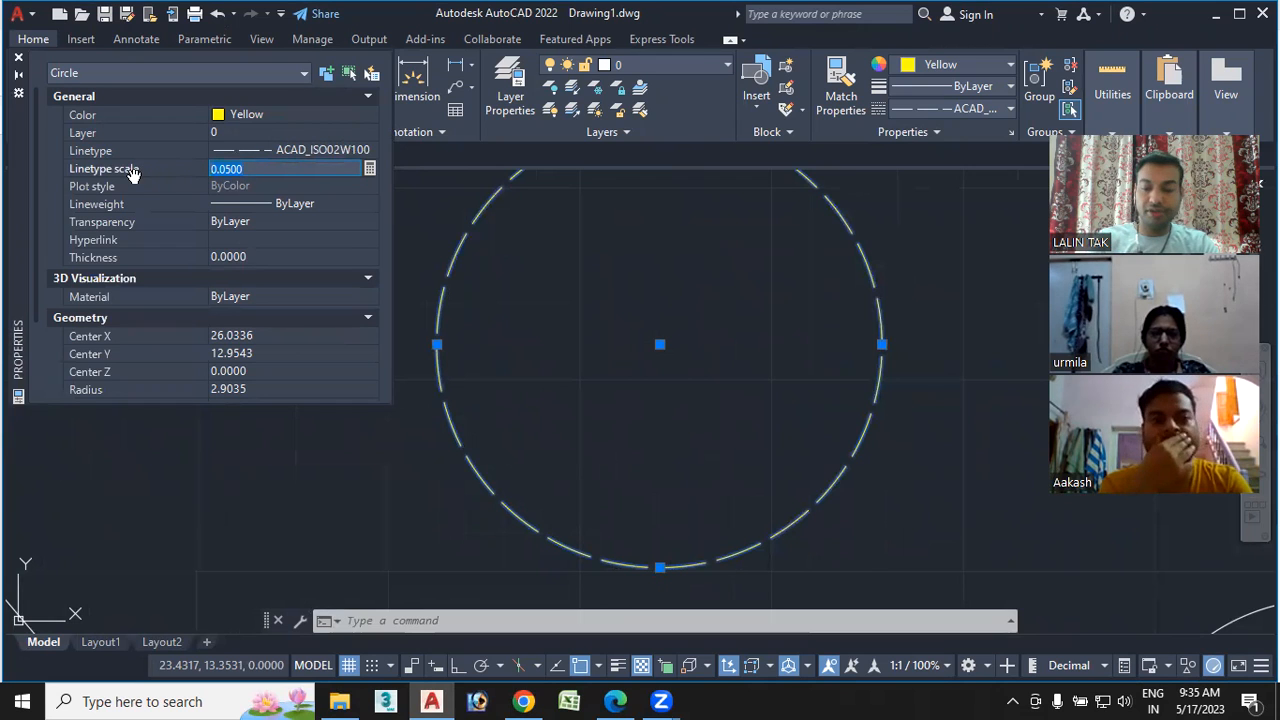
text(0)
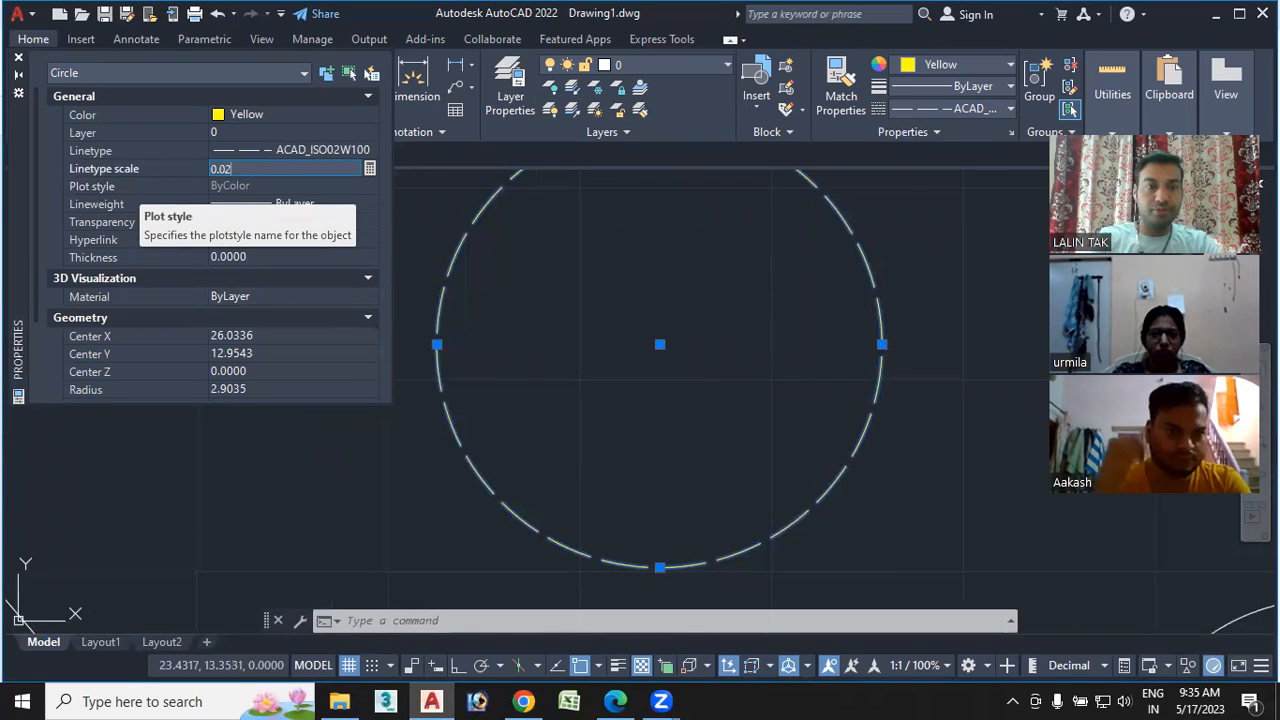
key(Return)
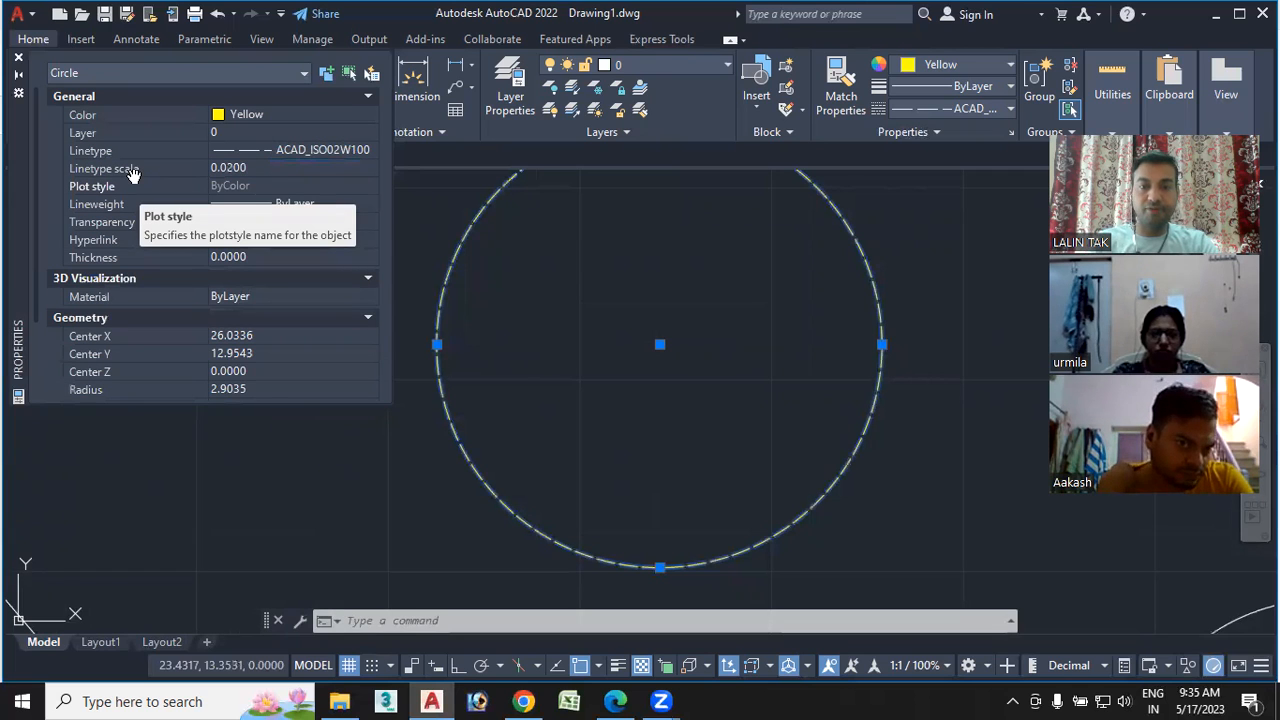
scroll(512, 330, down, 2)
scroll(510, 328, down, 1)
scroll(500, 323, up, 1)
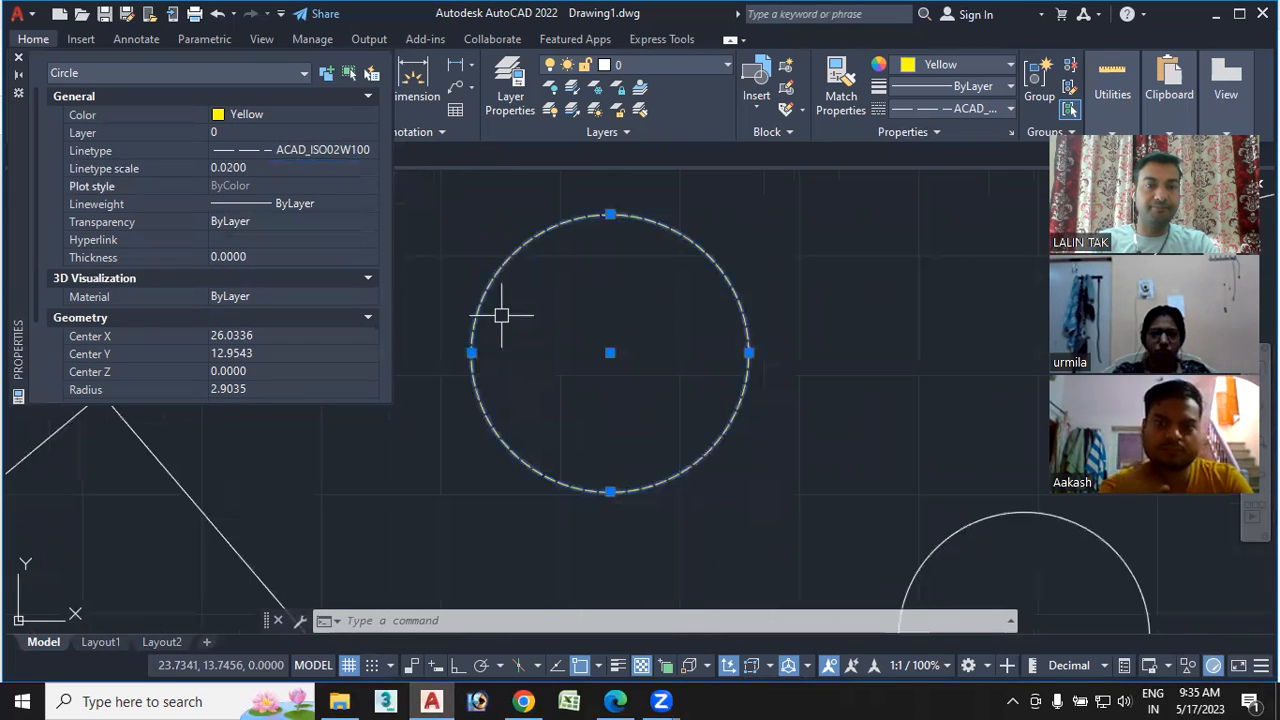
scroll(504, 305, down, 2)
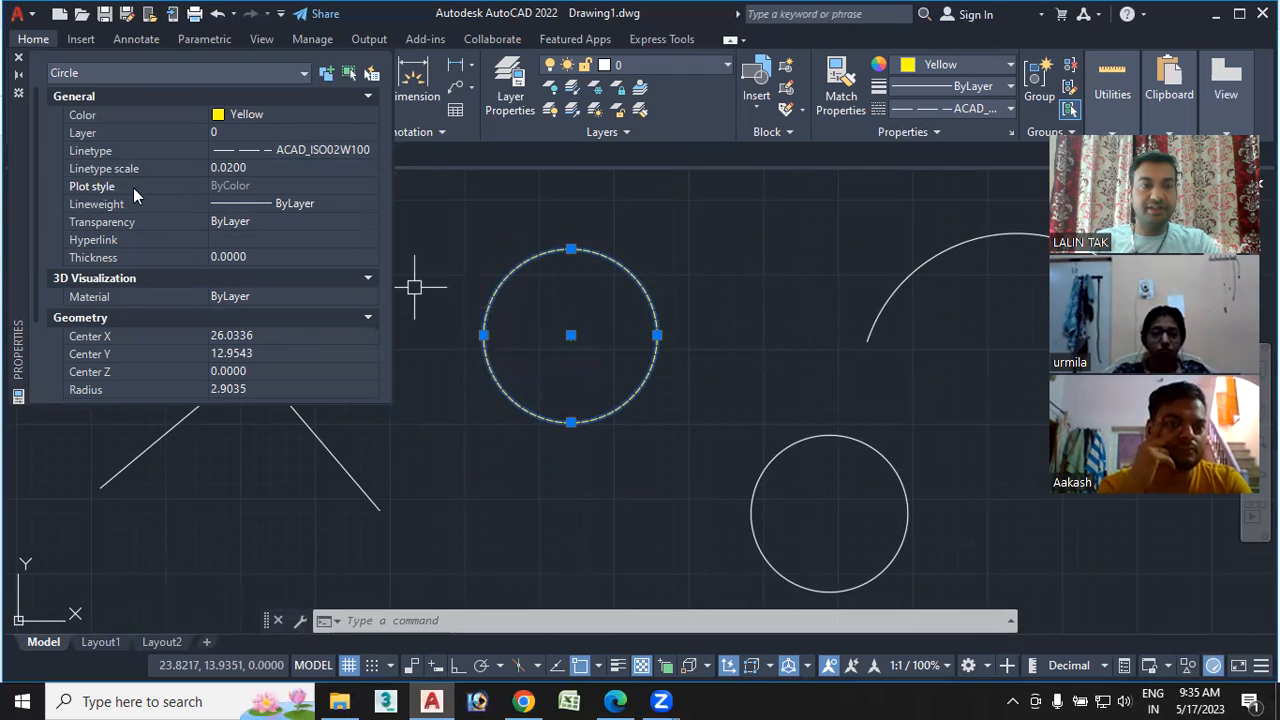
Set the yellow circle's lineweight to 0.90 mm
click(337, 203)
click(337, 203)
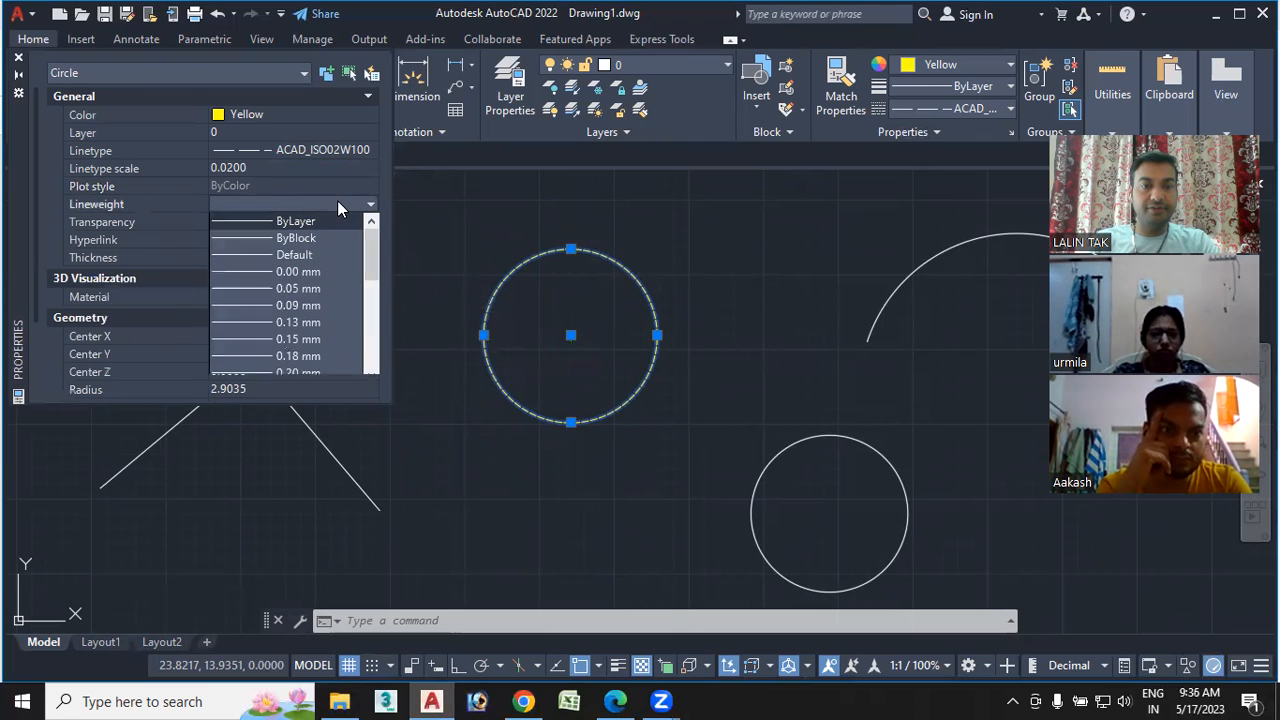
drag(371, 262, 369, 305)
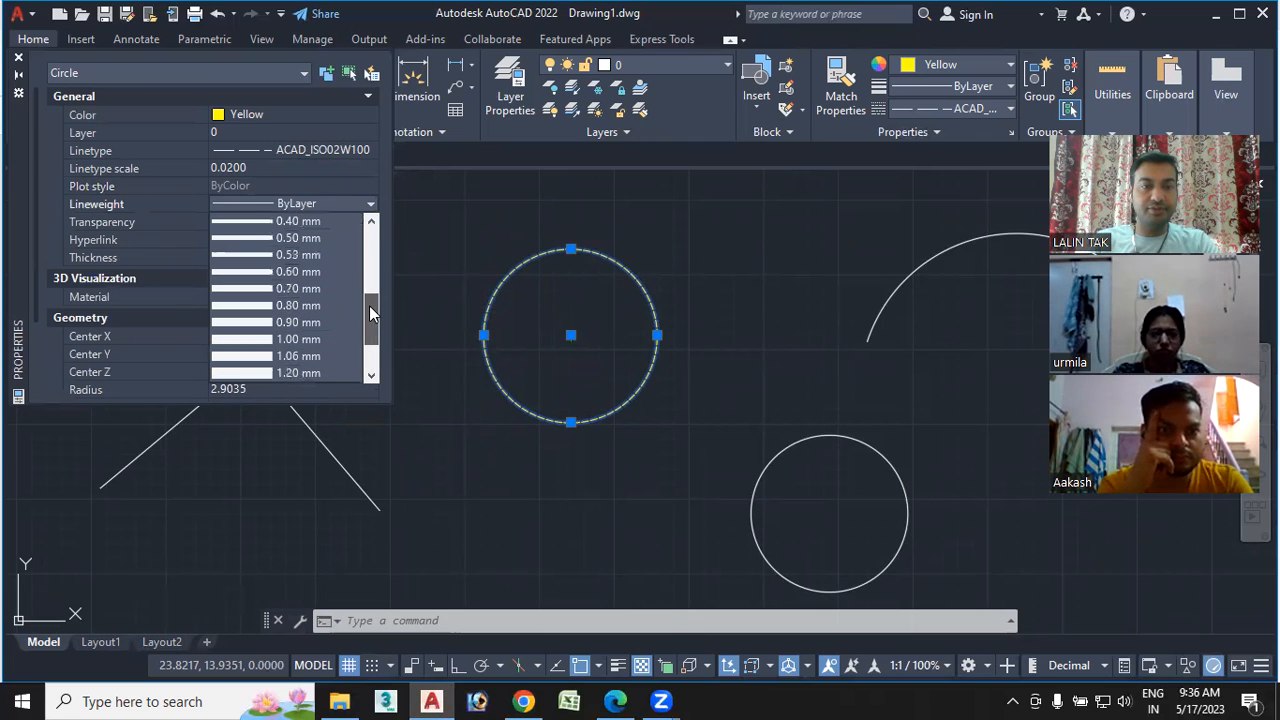
click(289, 321)
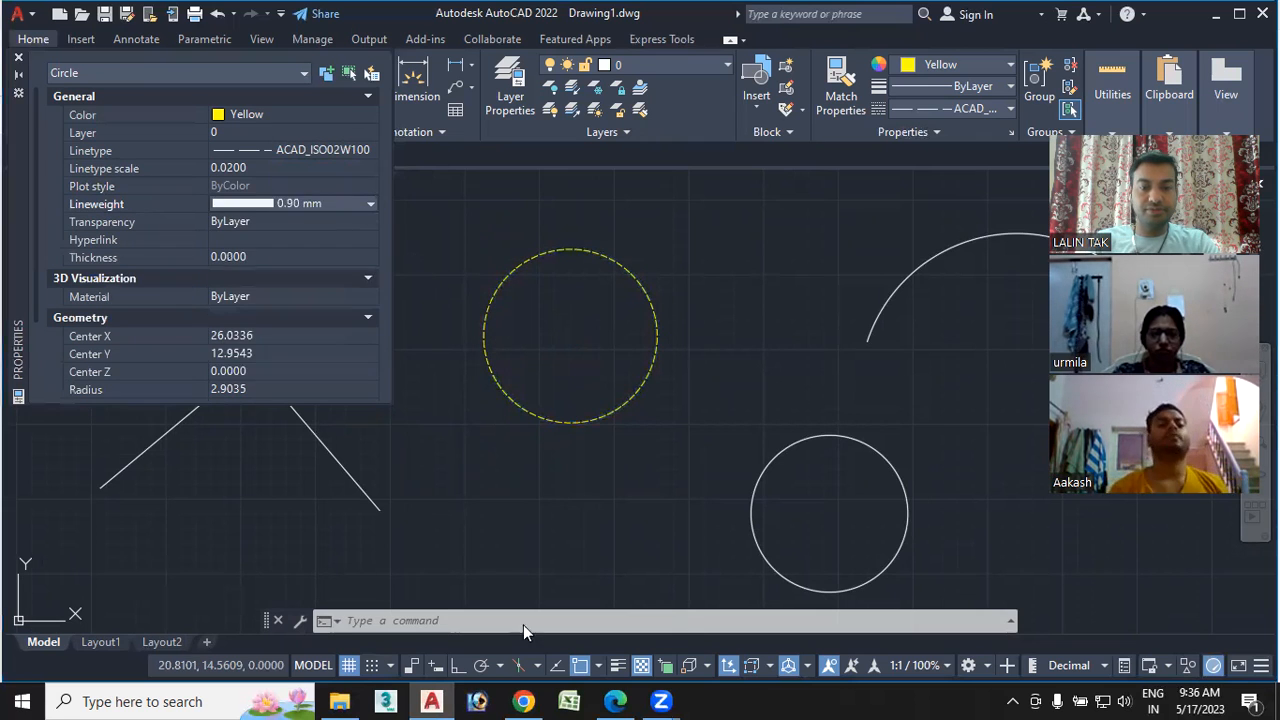
Turn on lineweight display in the drawing and inspect the yellow circle's thick dashes
click(618, 665)
scroll(541, 373, up, 4)
scroll(541, 373, up, 2)
scroll(517, 520, up, 2)
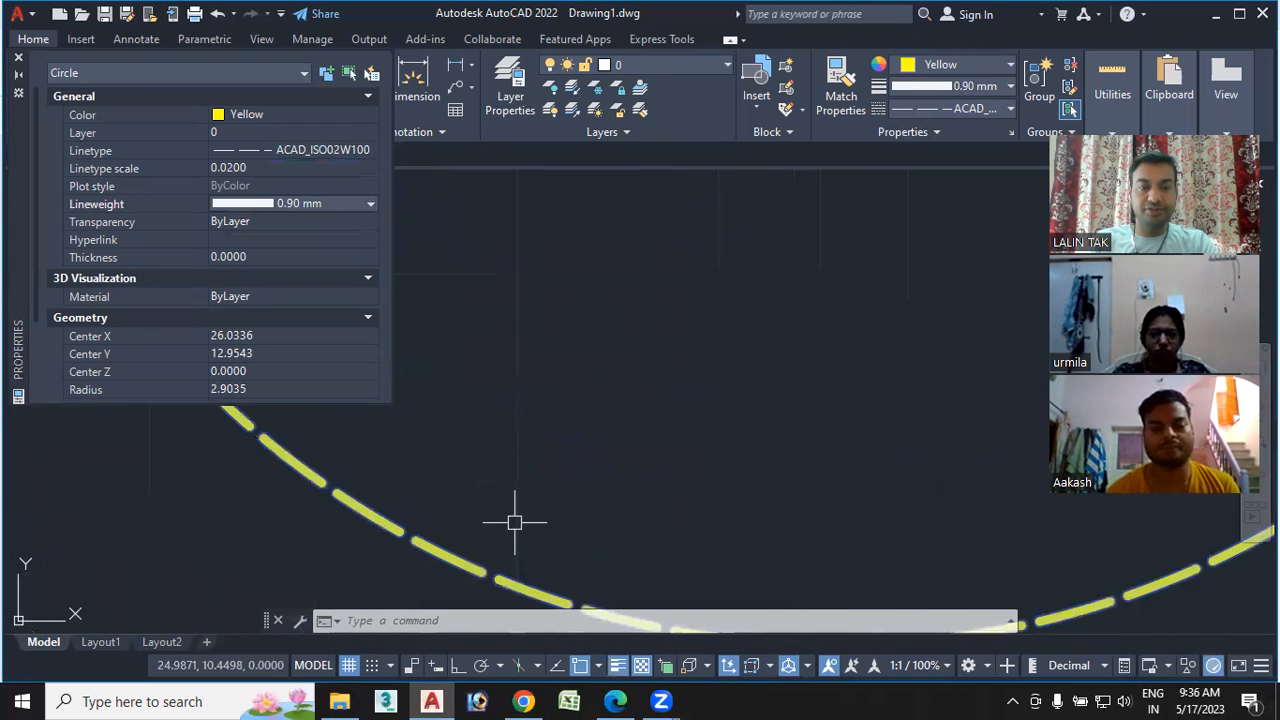
scroll(510, 443, down, 3)
scroll(426, 392, down, 1)
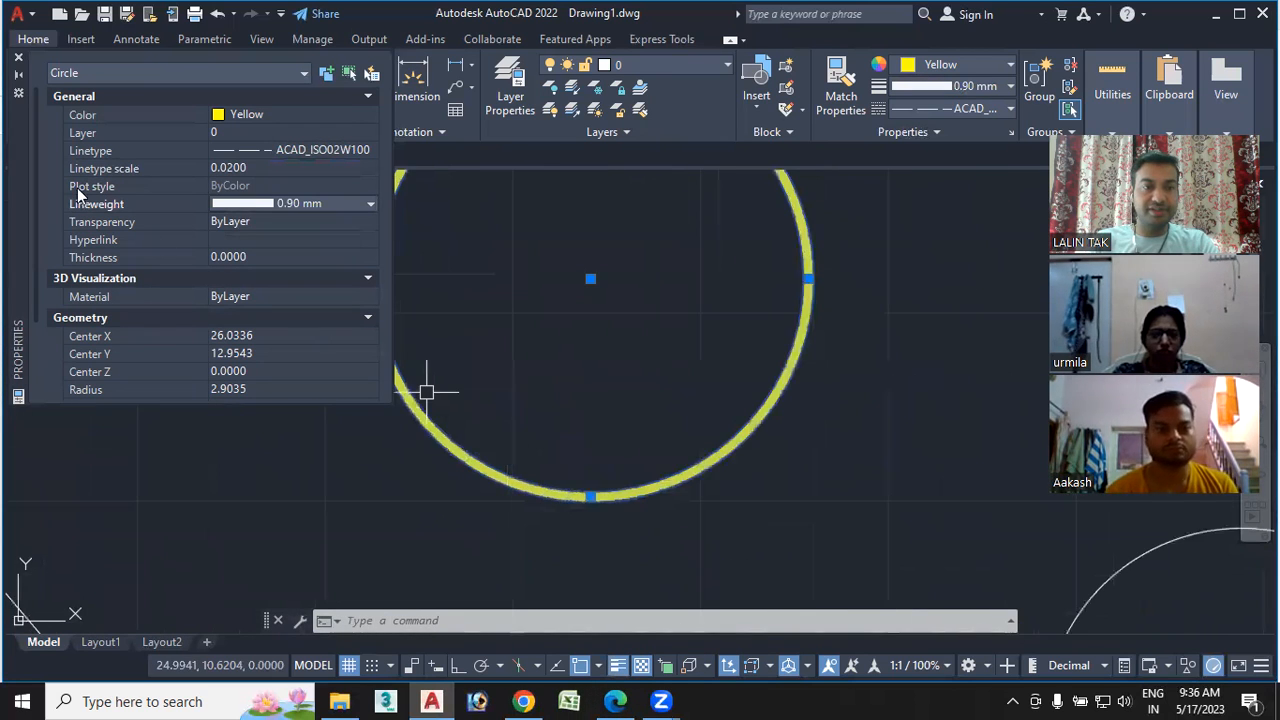
Go over the yellow circle's transparency and thickness properties and set its material to Global
click(273, 223)
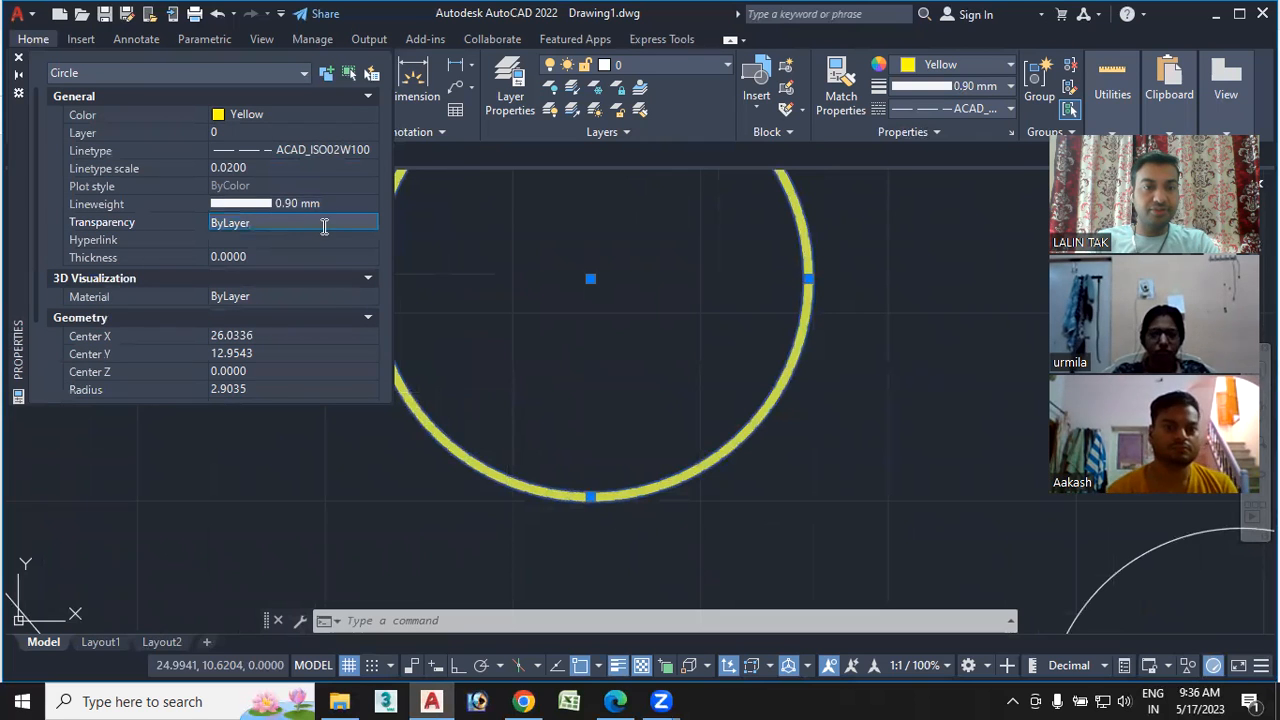
scroll(268, 246, down, 2)
scroll(261, 233, up, 2)
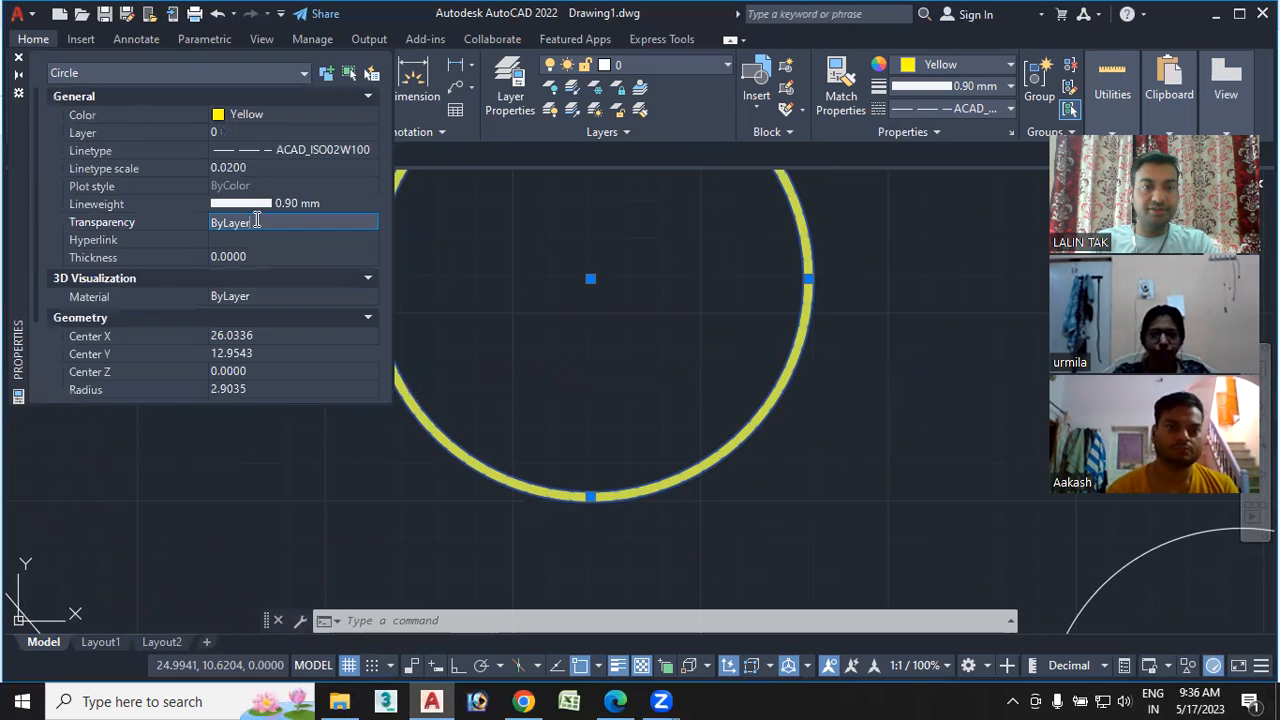
click(240, 258)
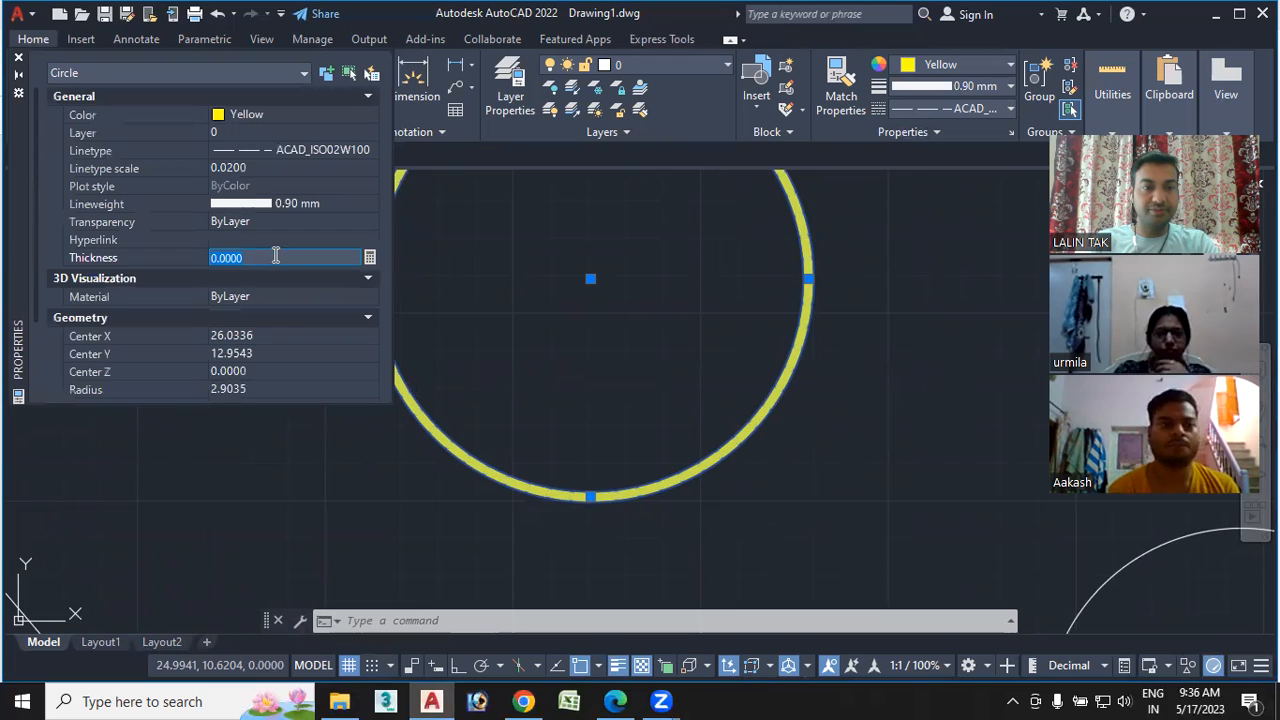
click(251, 298)
click(251, 298)
click(281, 296)
scroll(275, 300, down, 2)
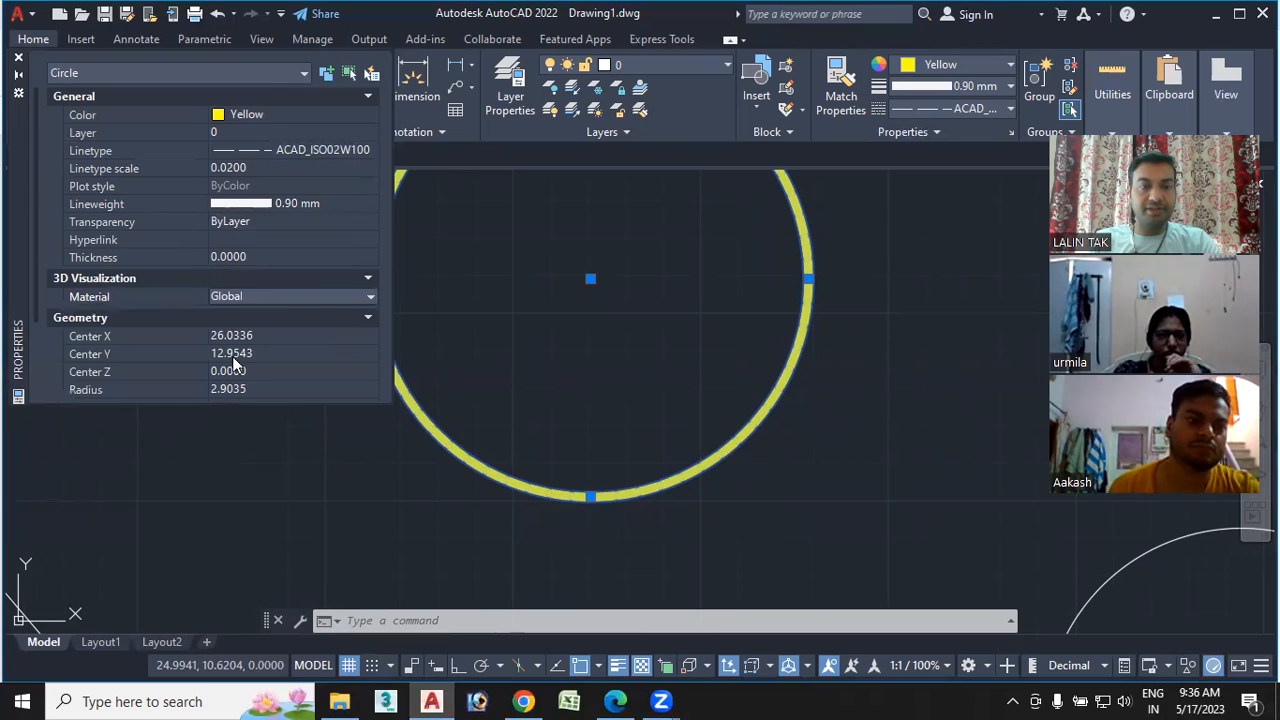
Review the yellow circle's geometry, thickness and transparency properties and set its lineweight to ByLayer
scroll(229, 362, down, 2)
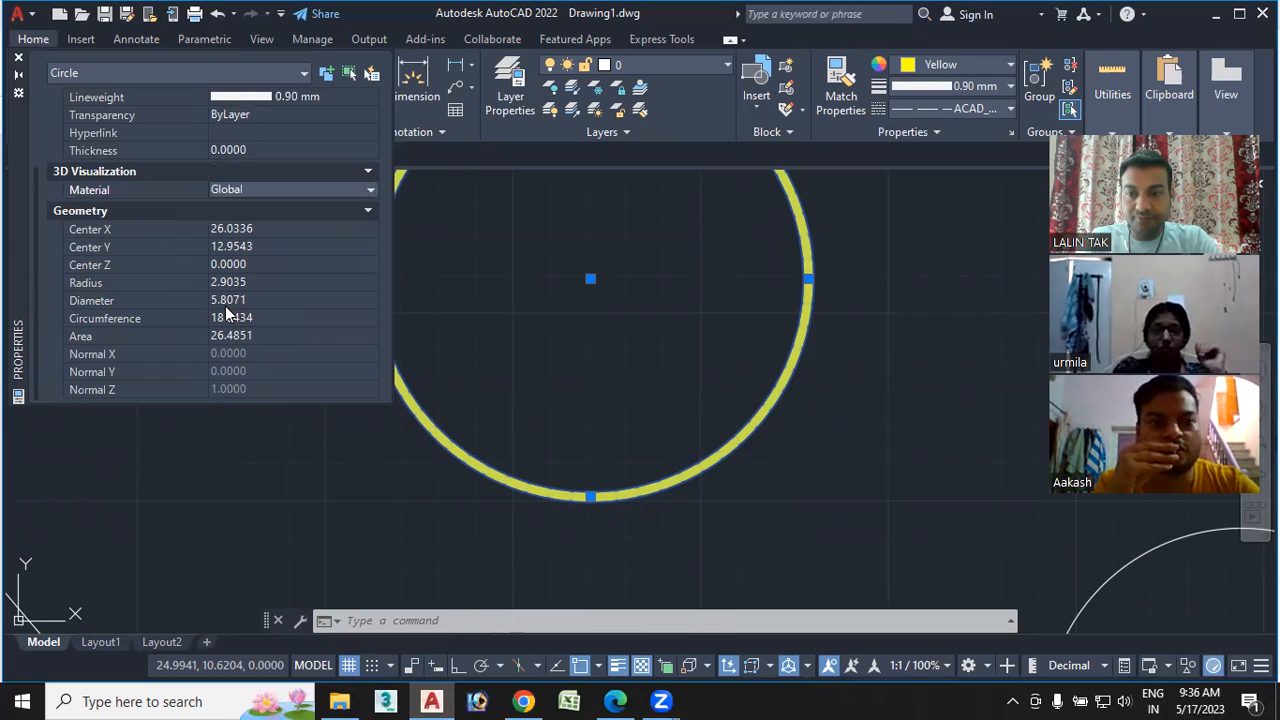
scroll(217, 222, up, 2)
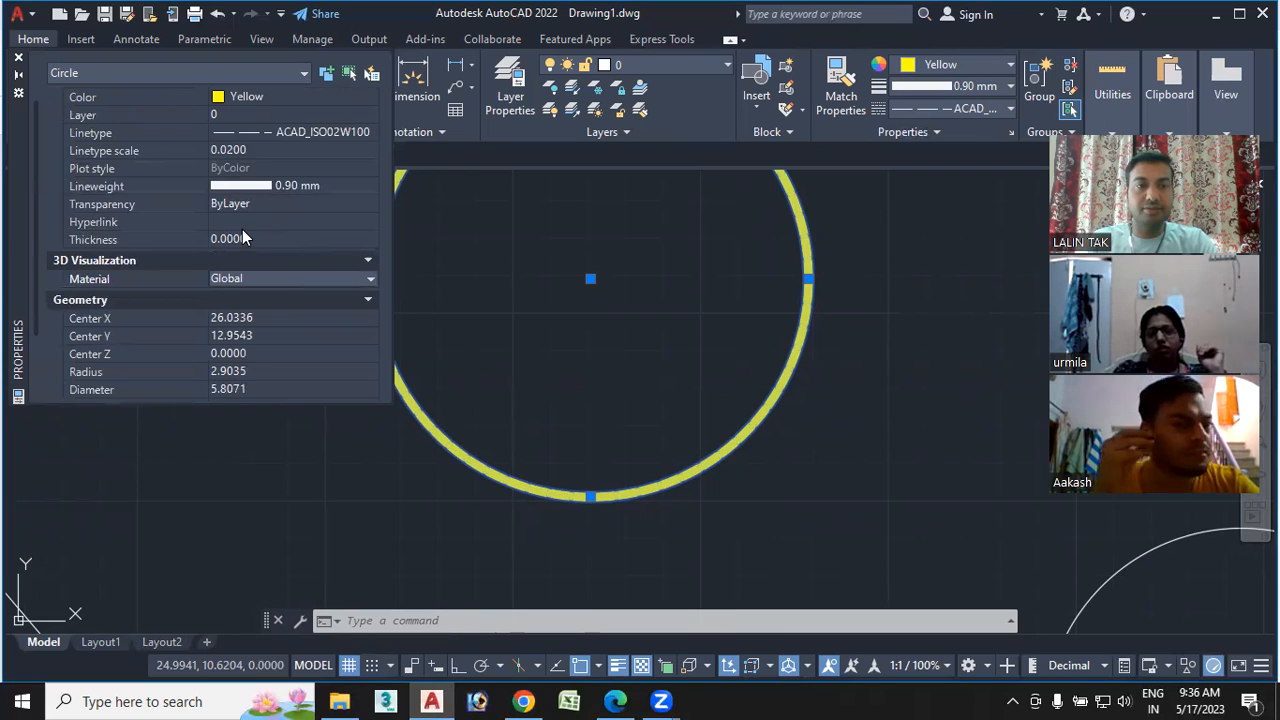
scroll(242, 229, up, 1)
click(258, 257)
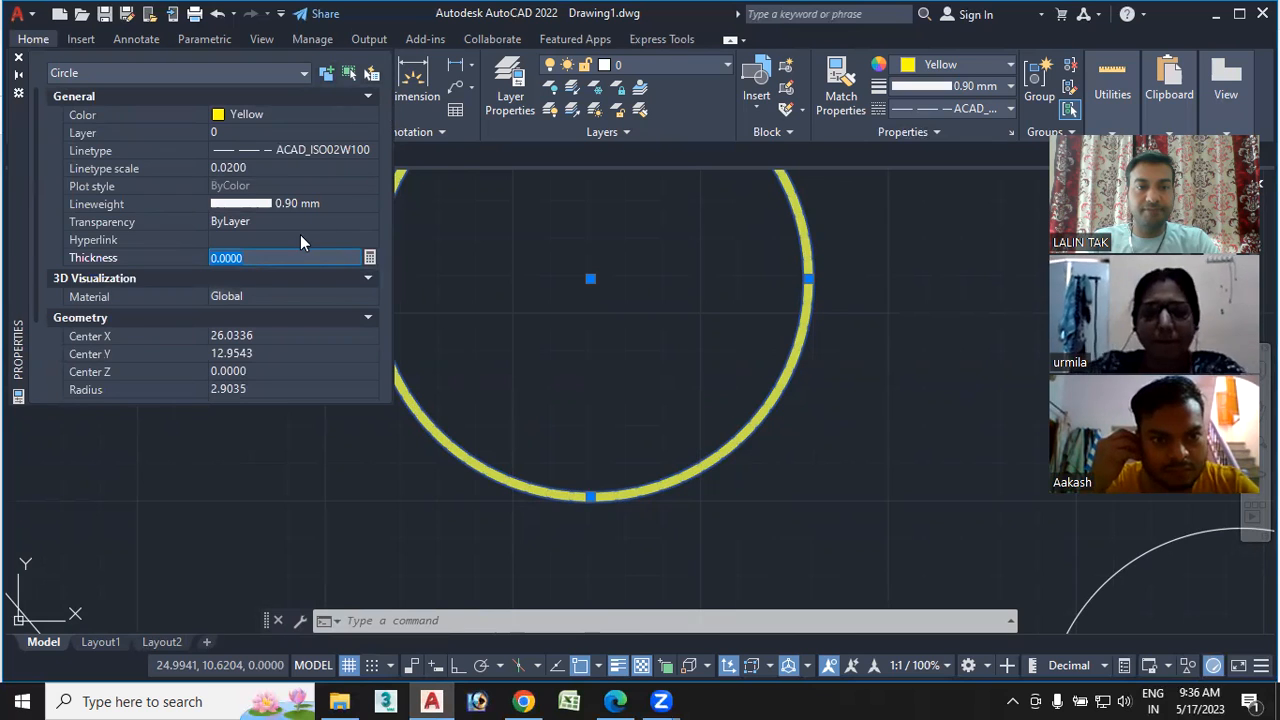
click(243, 221)
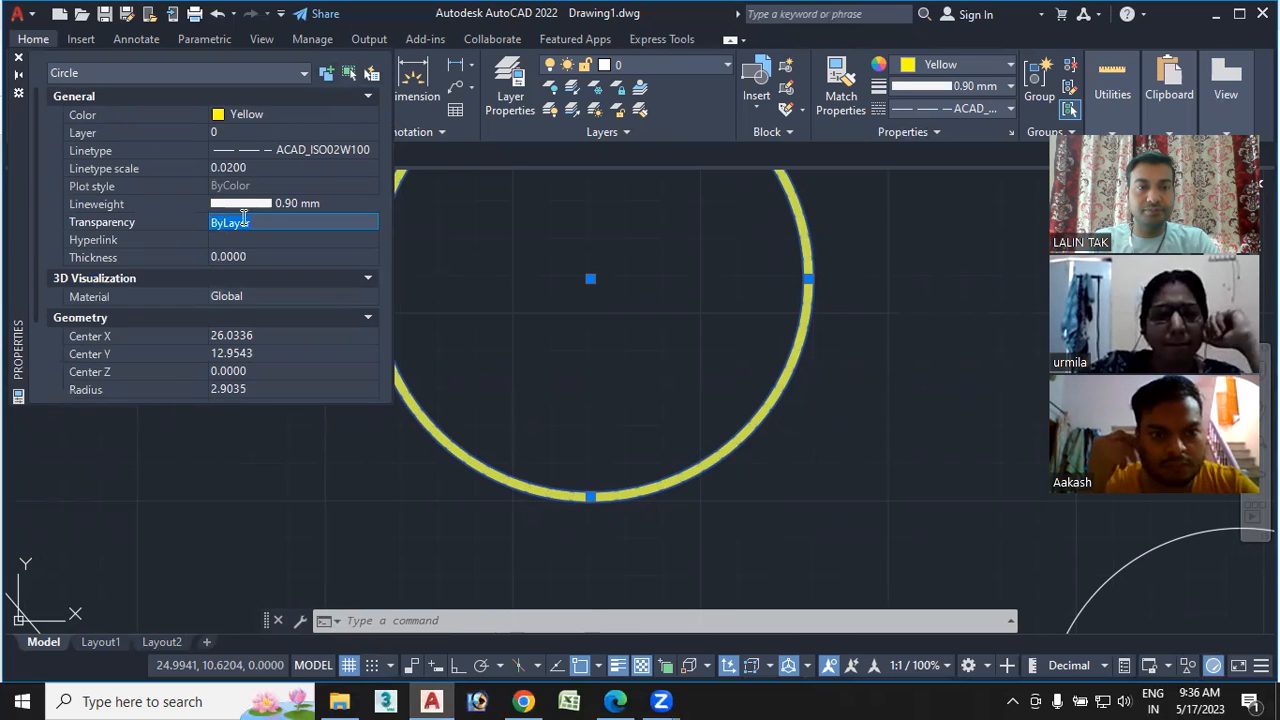
click(295, 152)
click(310, 203)
click(362, 203)
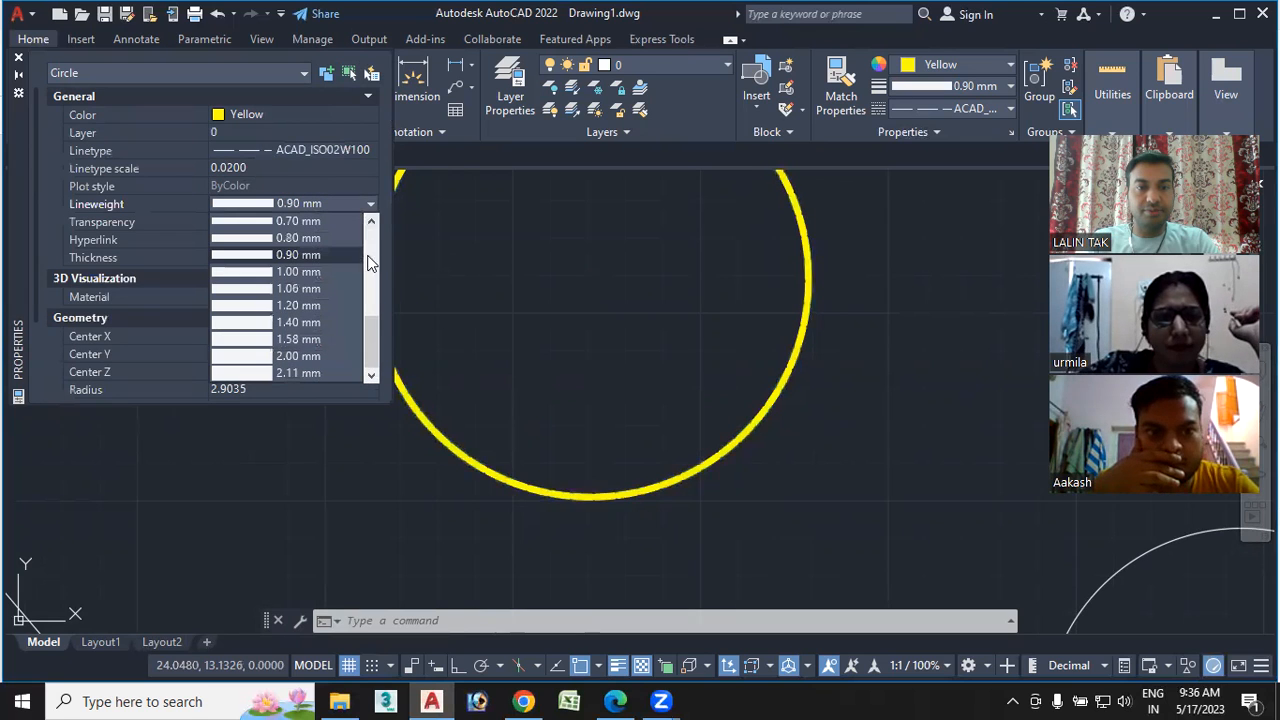
drag(369, 324, 379, 199)
click(285, 219)
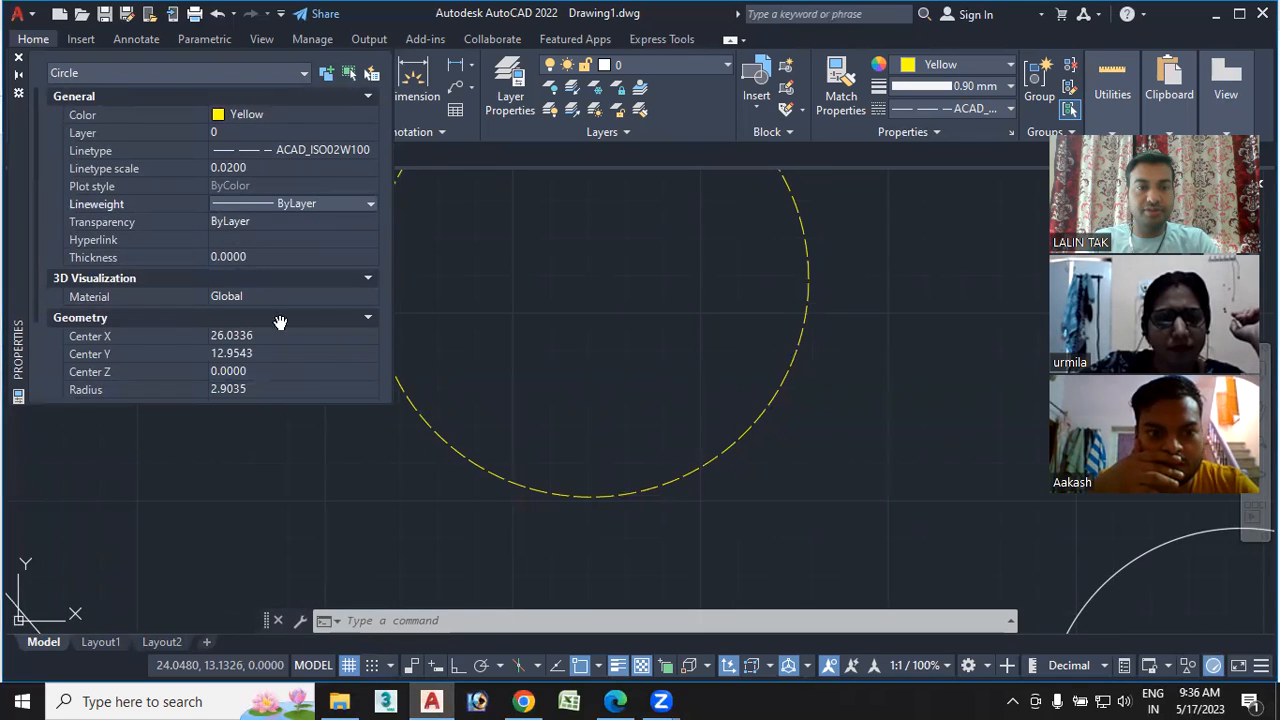
Try a thickness of 5 on the yellow circle and inspect its outline up close
click(251, 257)
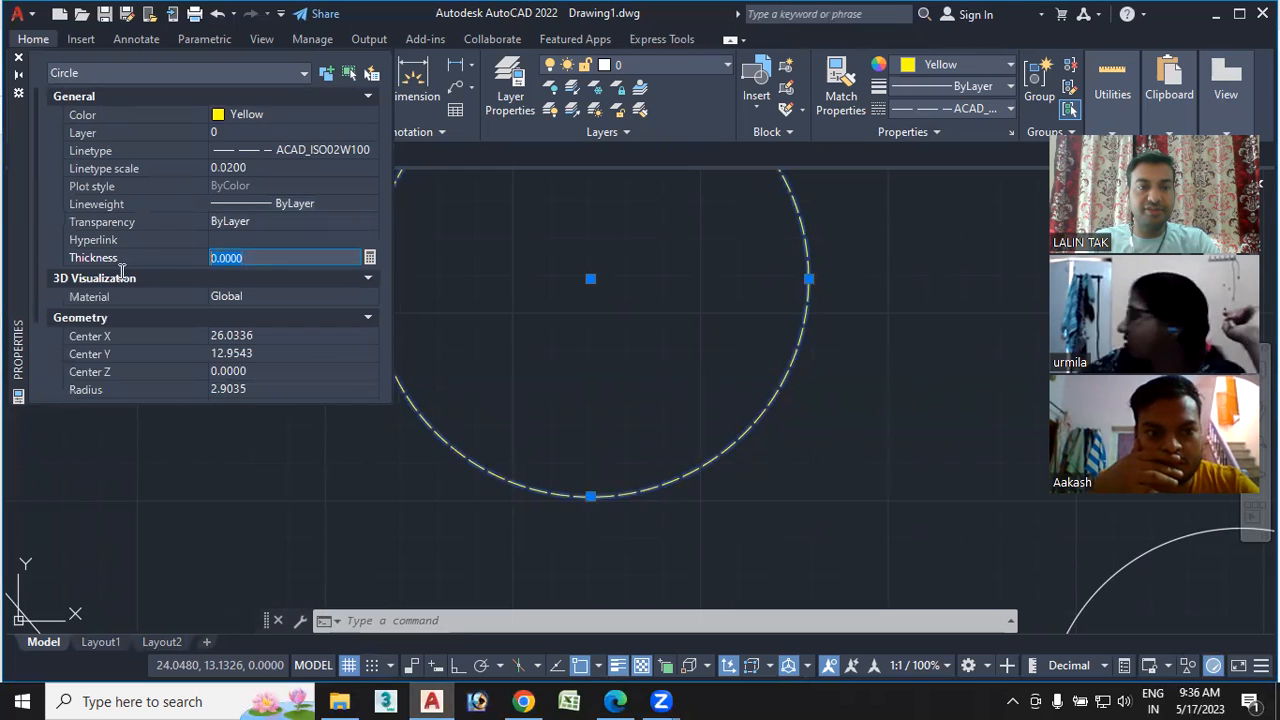
text(5)
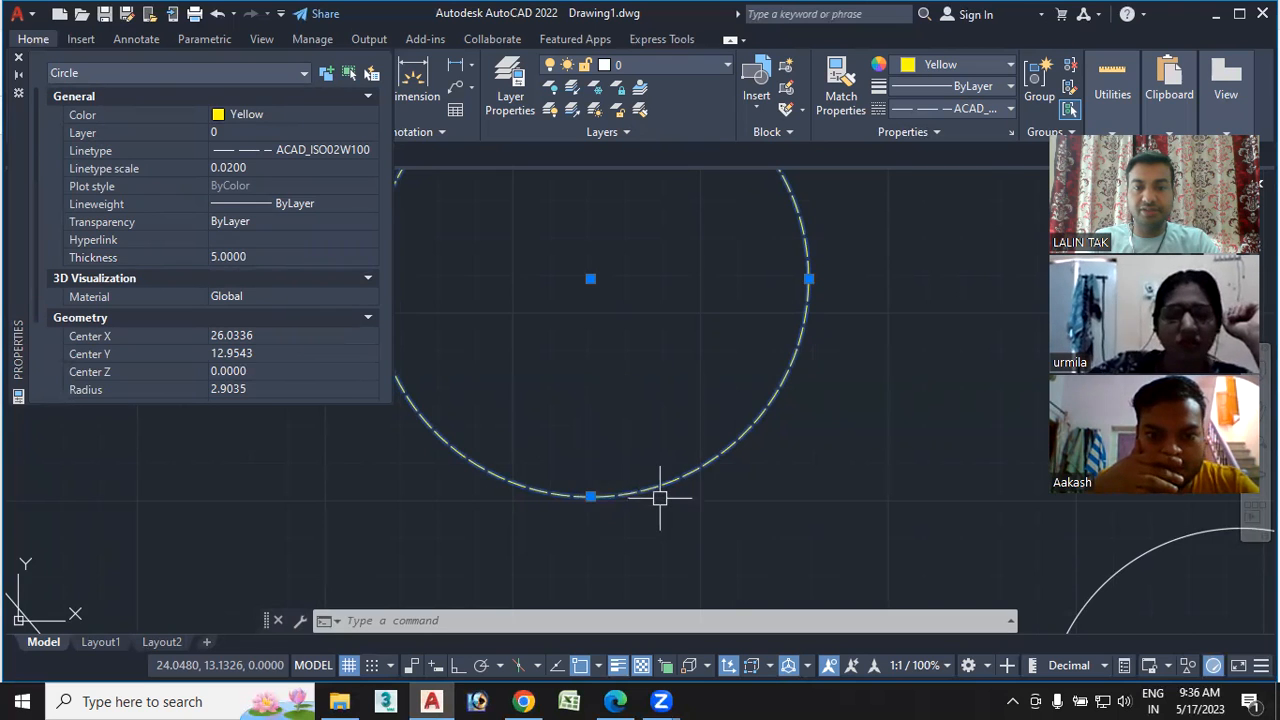
scroll(663, 494, up, 6)
scroll(670, 428, down, 5)
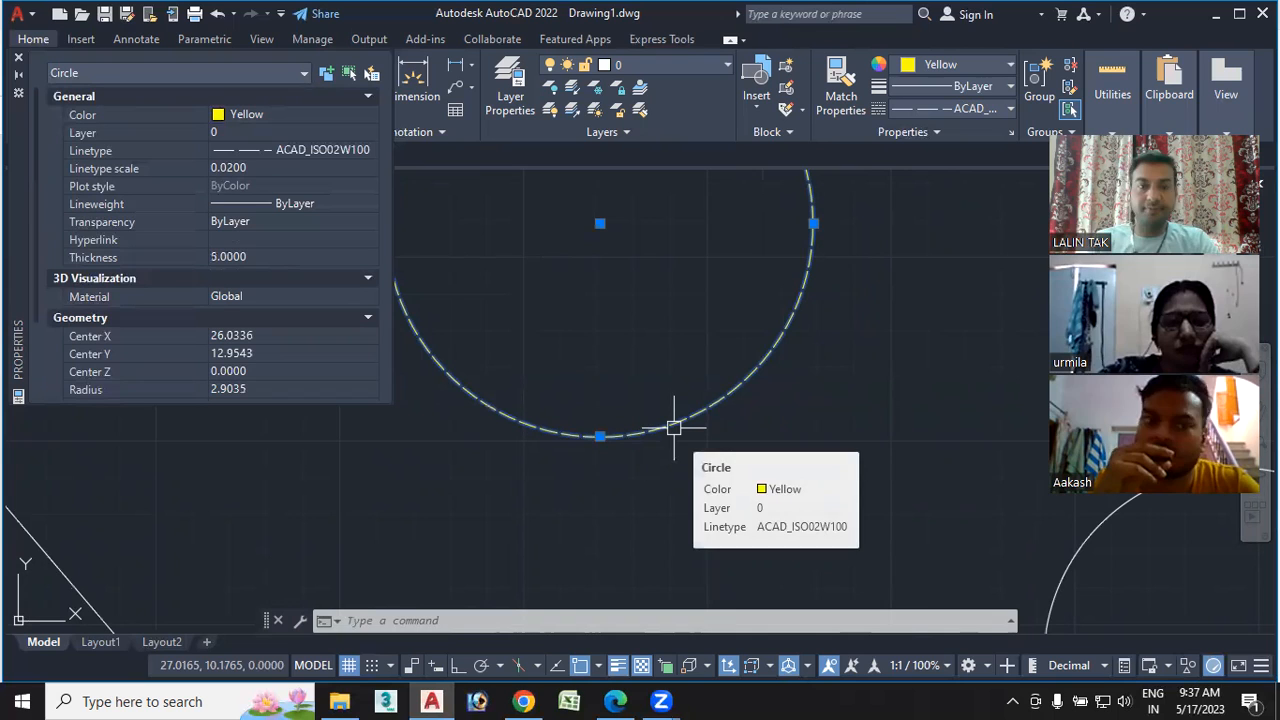
Try a thickness of 1 on the yellow circle and reset the thickness to 0
click(262, 258)
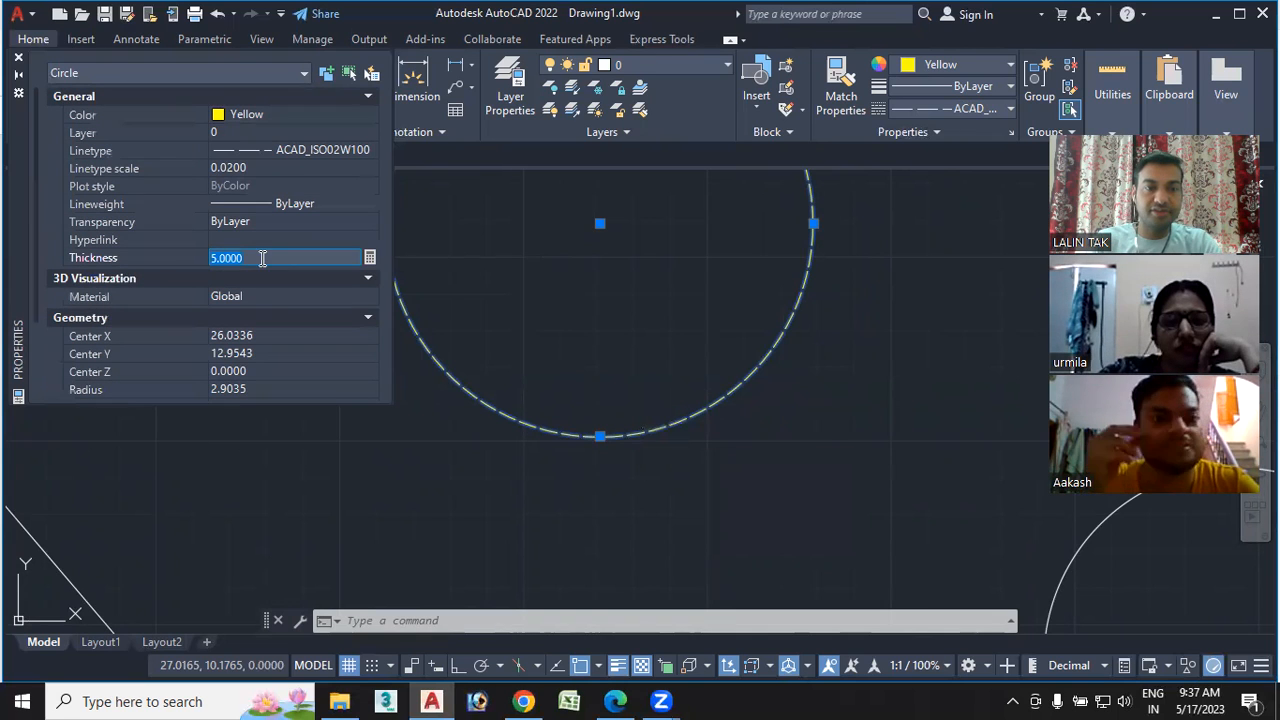
key(Return)
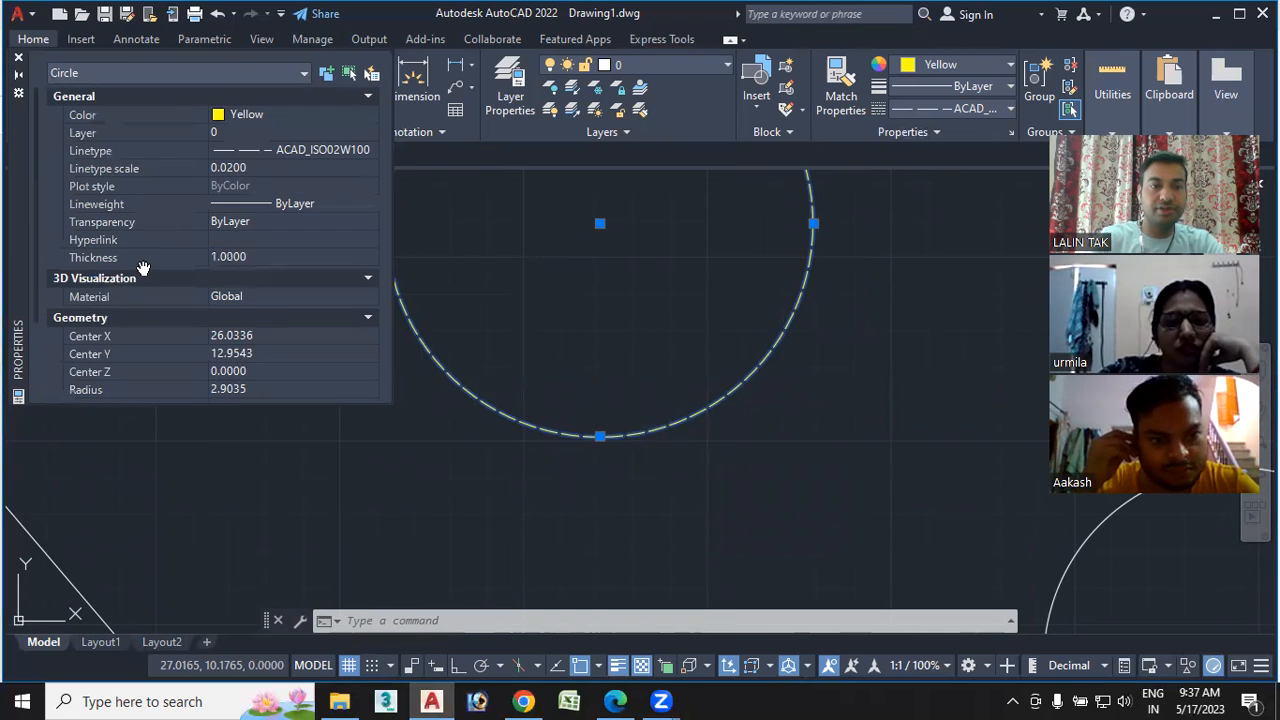
click(275, 258)
text(0)
key(Return)
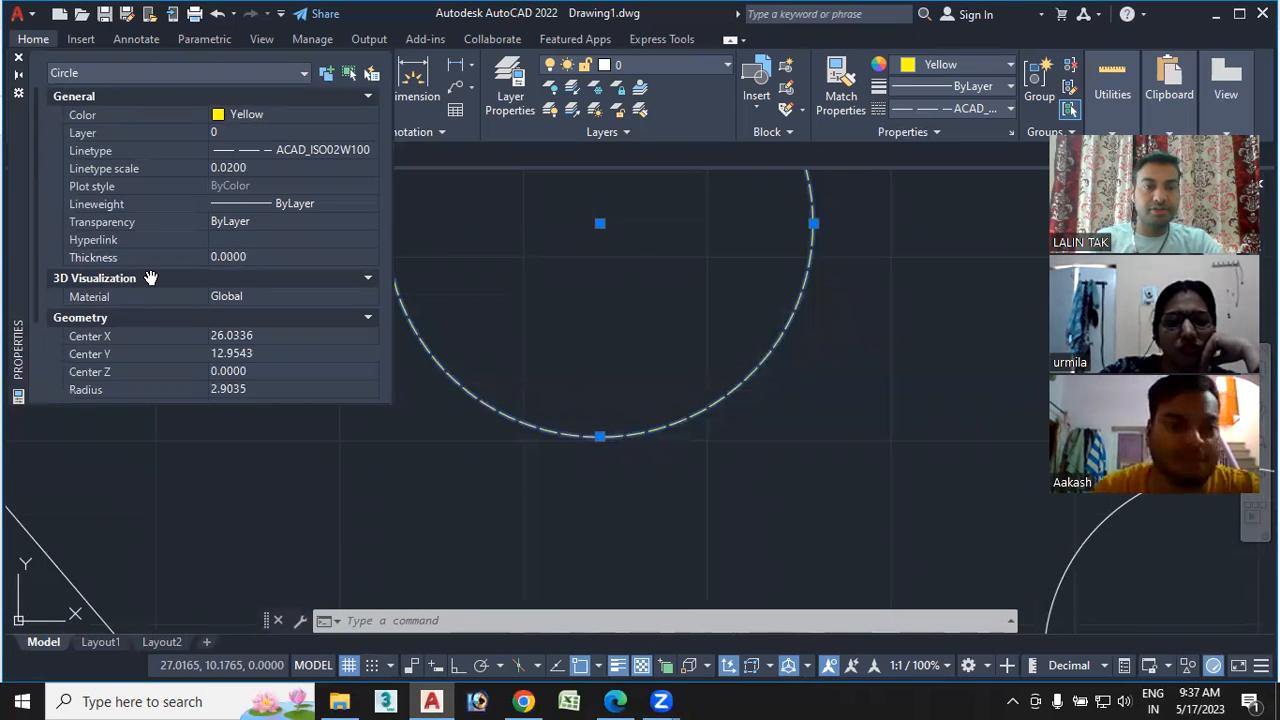
Set the yellow circle's radius to 5 in its geometry properties
scroll(568, 372, down, 2)
middle_drag(560, 371, 674, 434)
scroll(674, 434, down, 1)
middle_drag(429, 509, 542, 485)
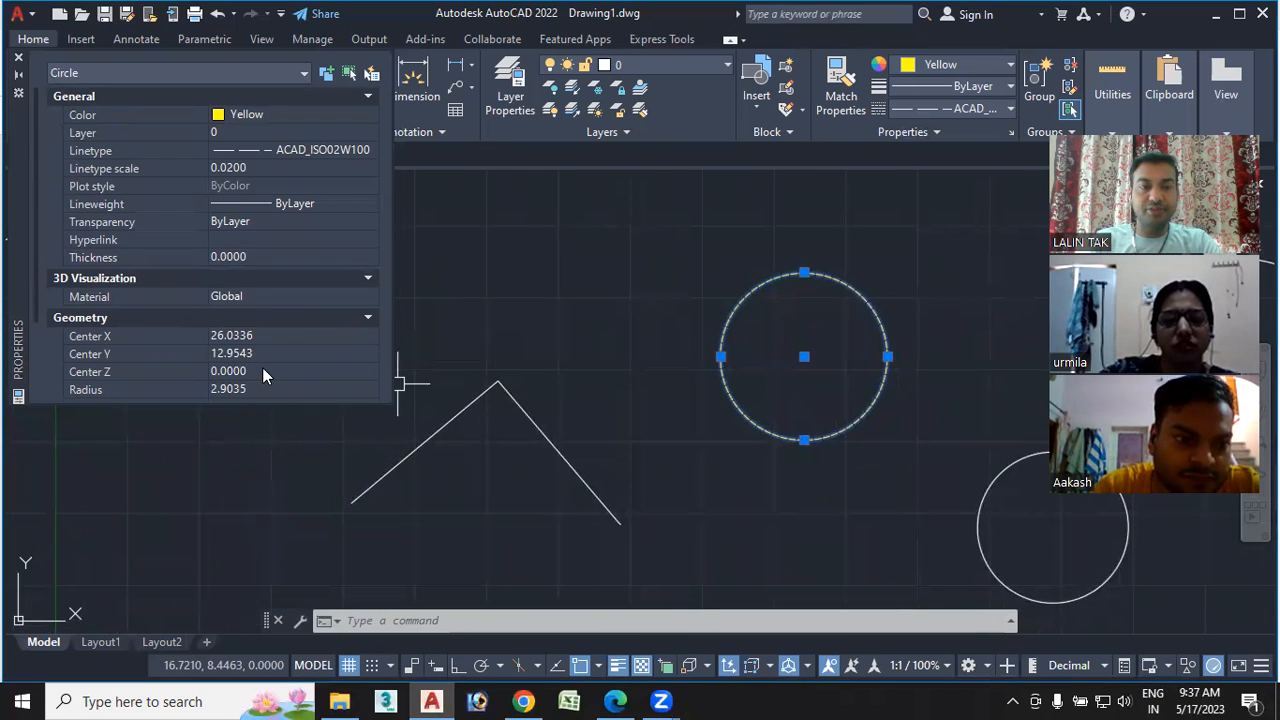
scroll(263, 370, down, 2)
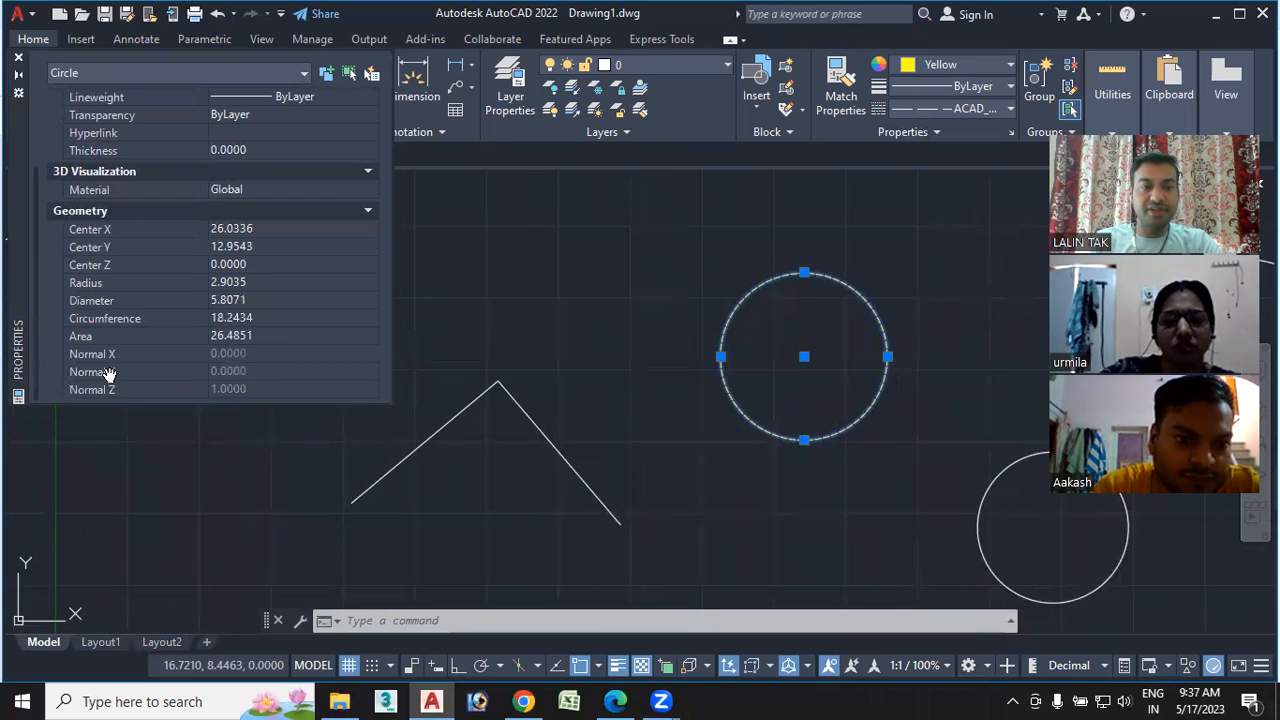
click(255, 283)
text(5)
key(Tab)
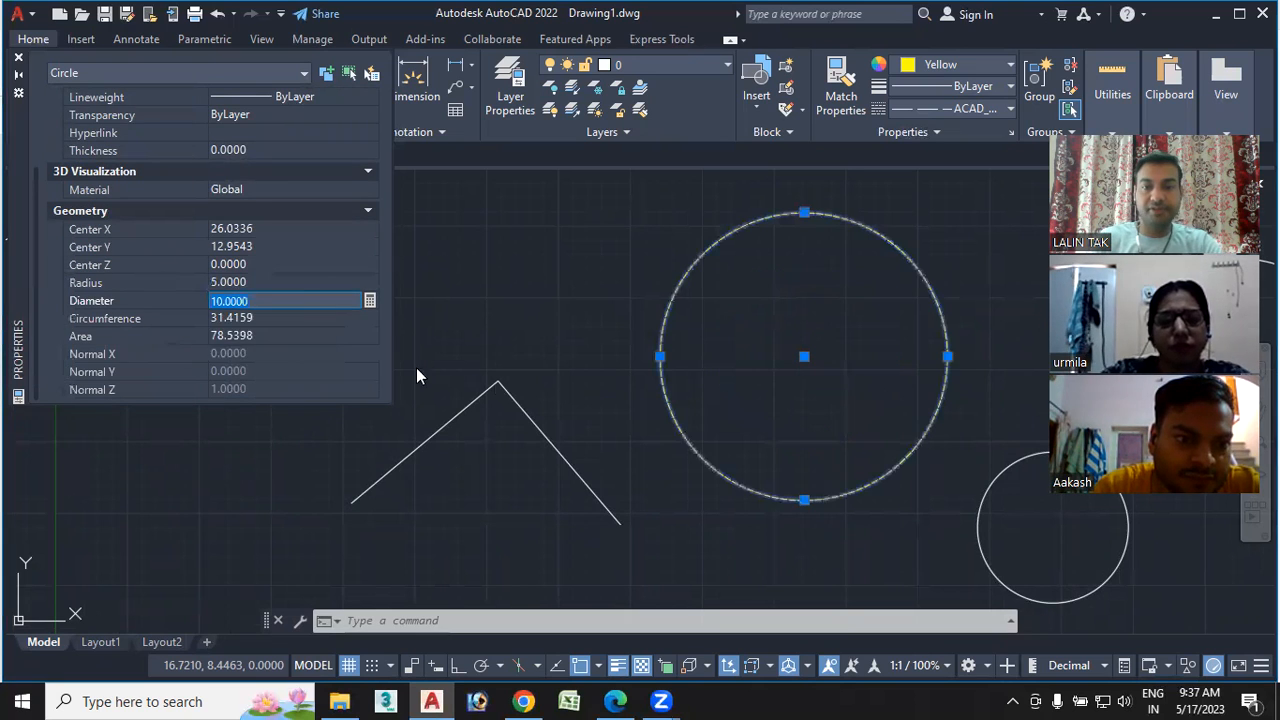
Clear the selection, examine the left sloping line's general and geometry properties, and close the Properties palette
click(417, 455)
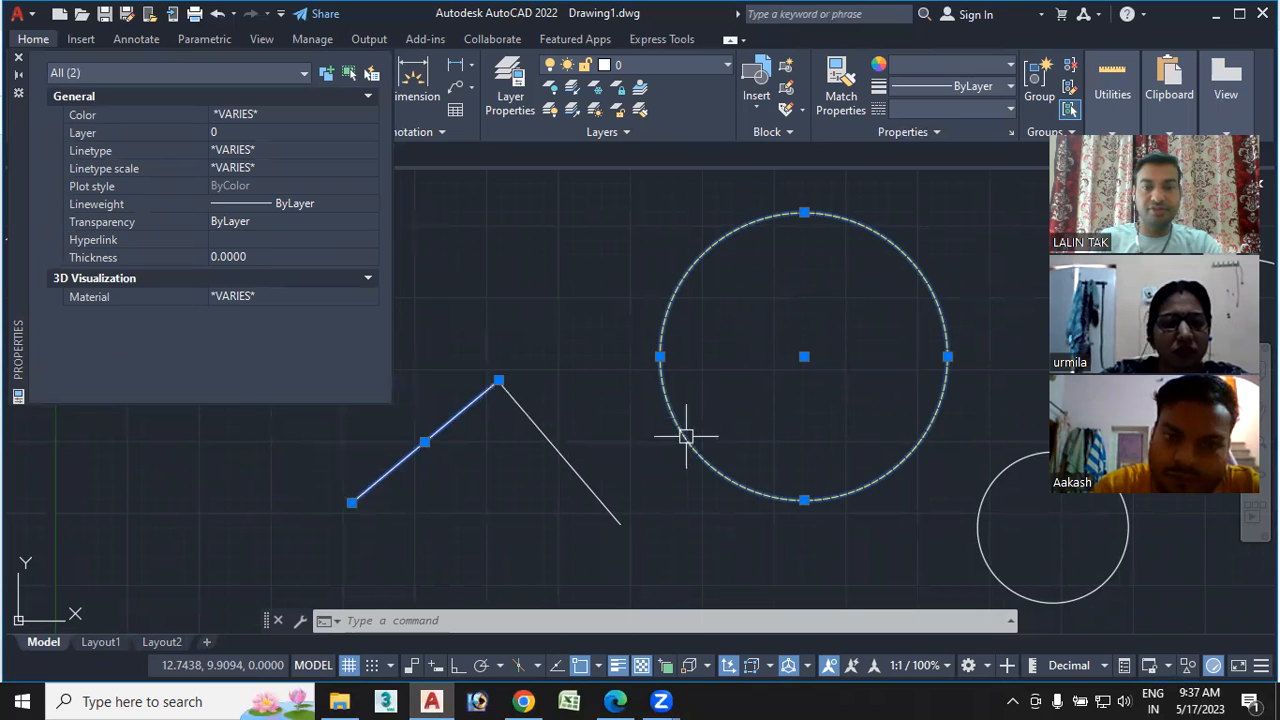
key(Escape)
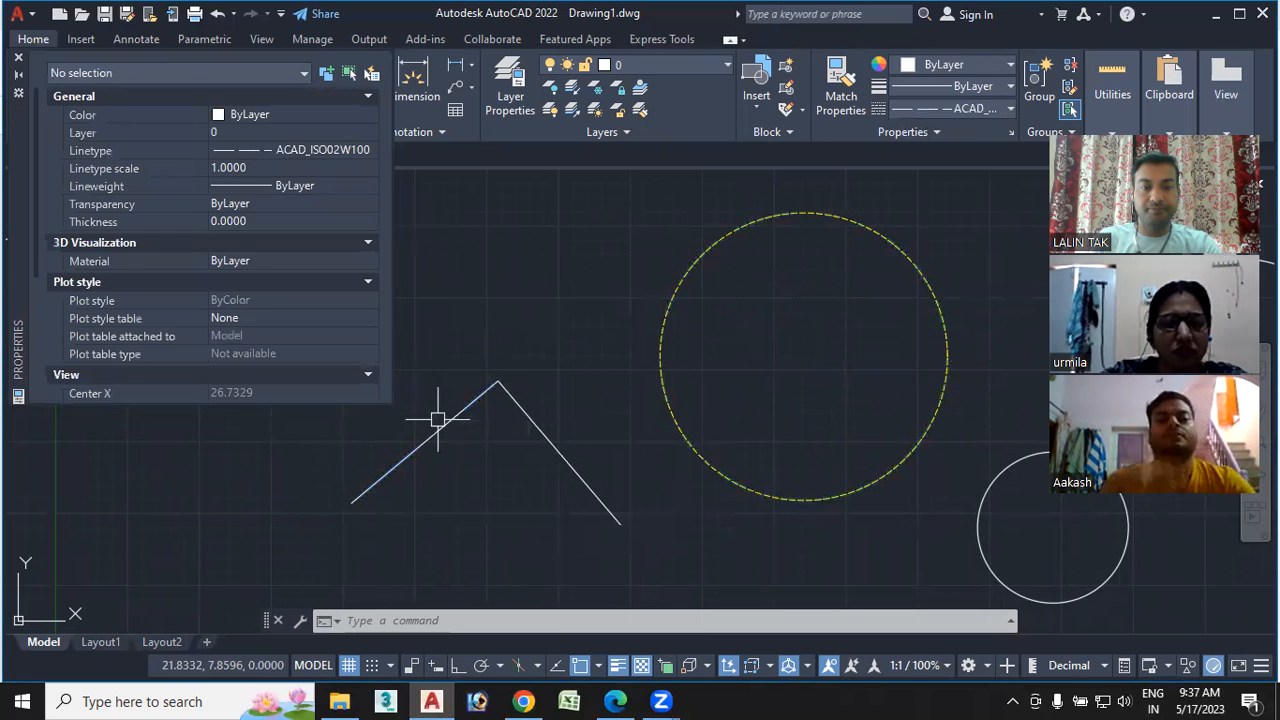
click(437, 420)
scroll(307, 270, down, 2)
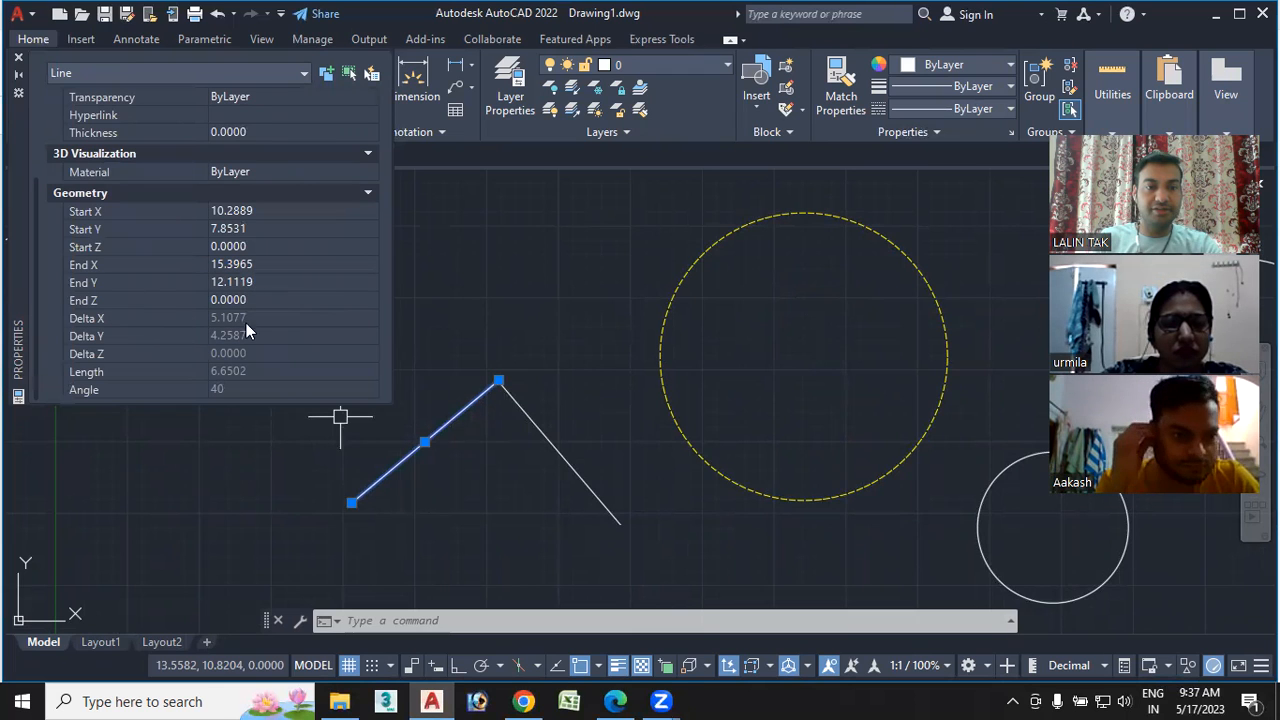
scroll(242, 330, up, 3)
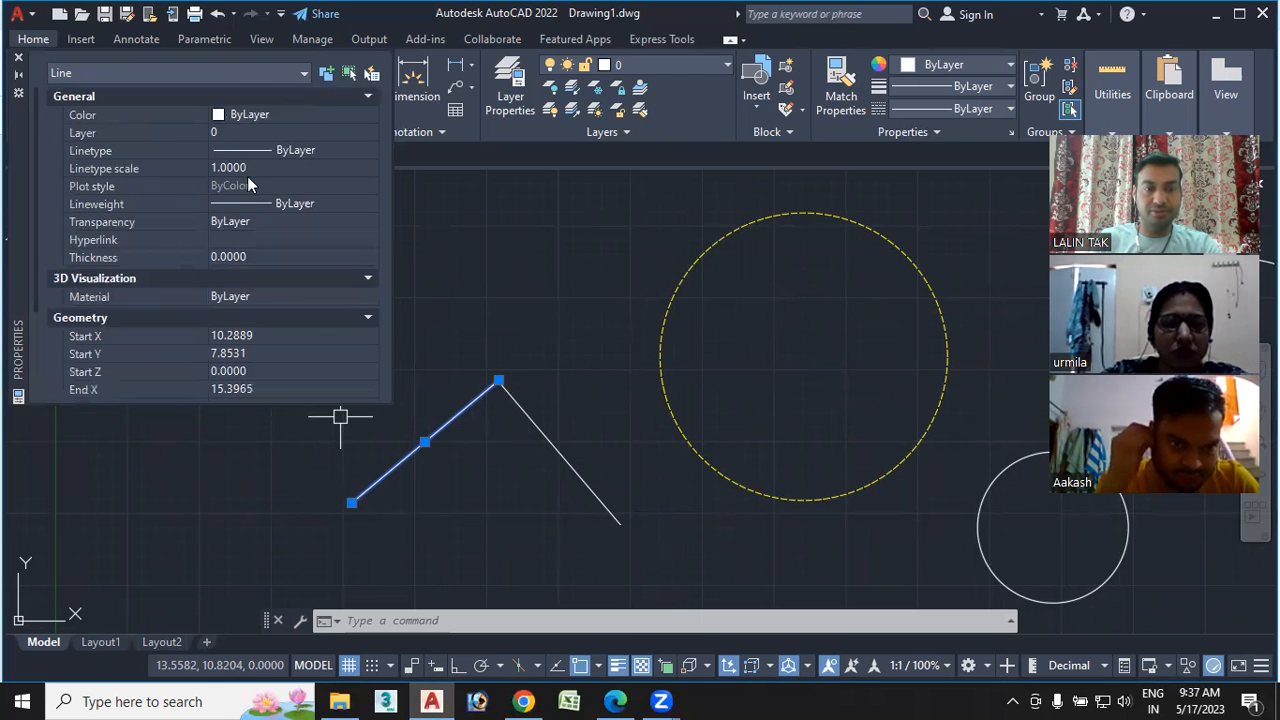
click(18, 57)
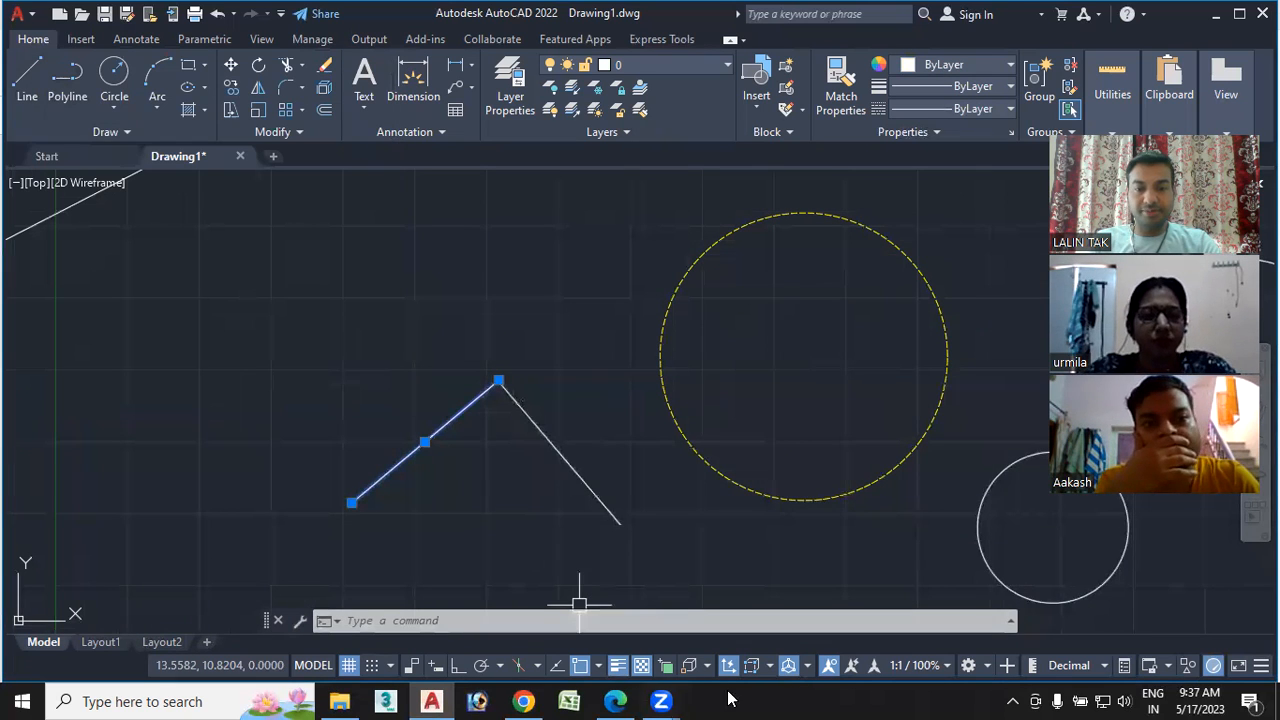
Check the short-key list in the course PDF in Edge, return to AutoCAD and open DesignCenter
click(615, 701)
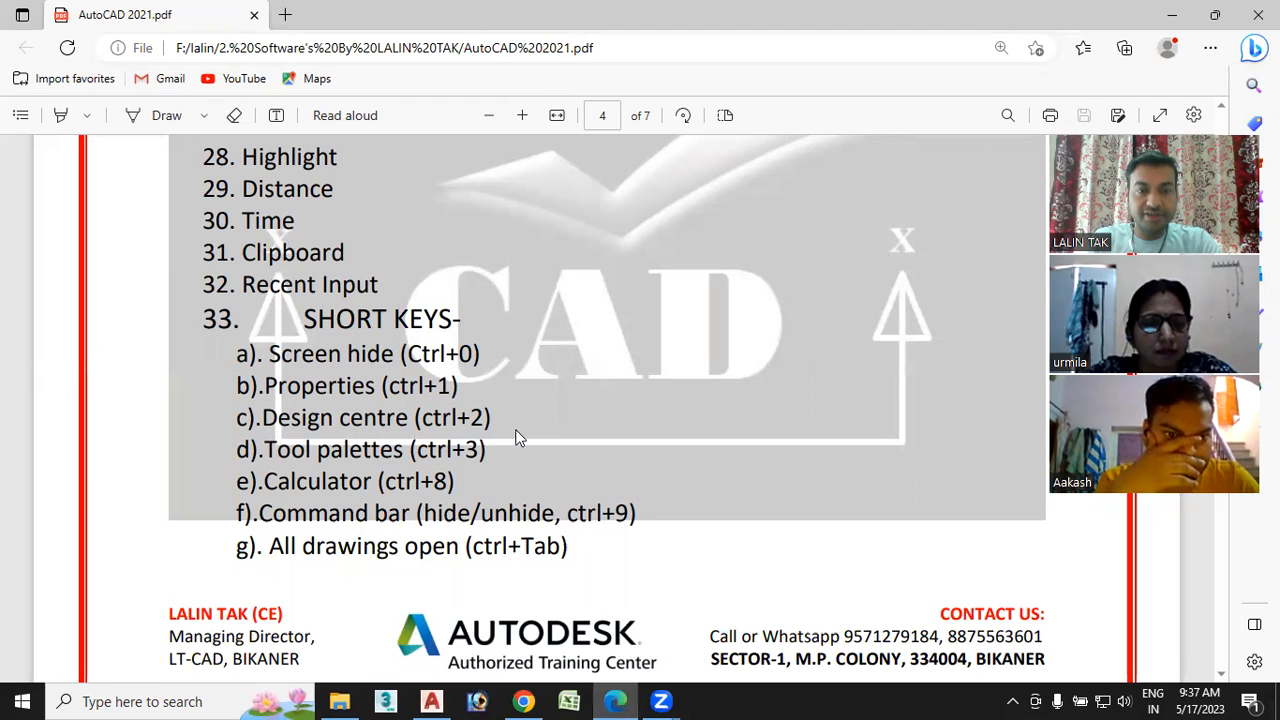
click(447, 698)
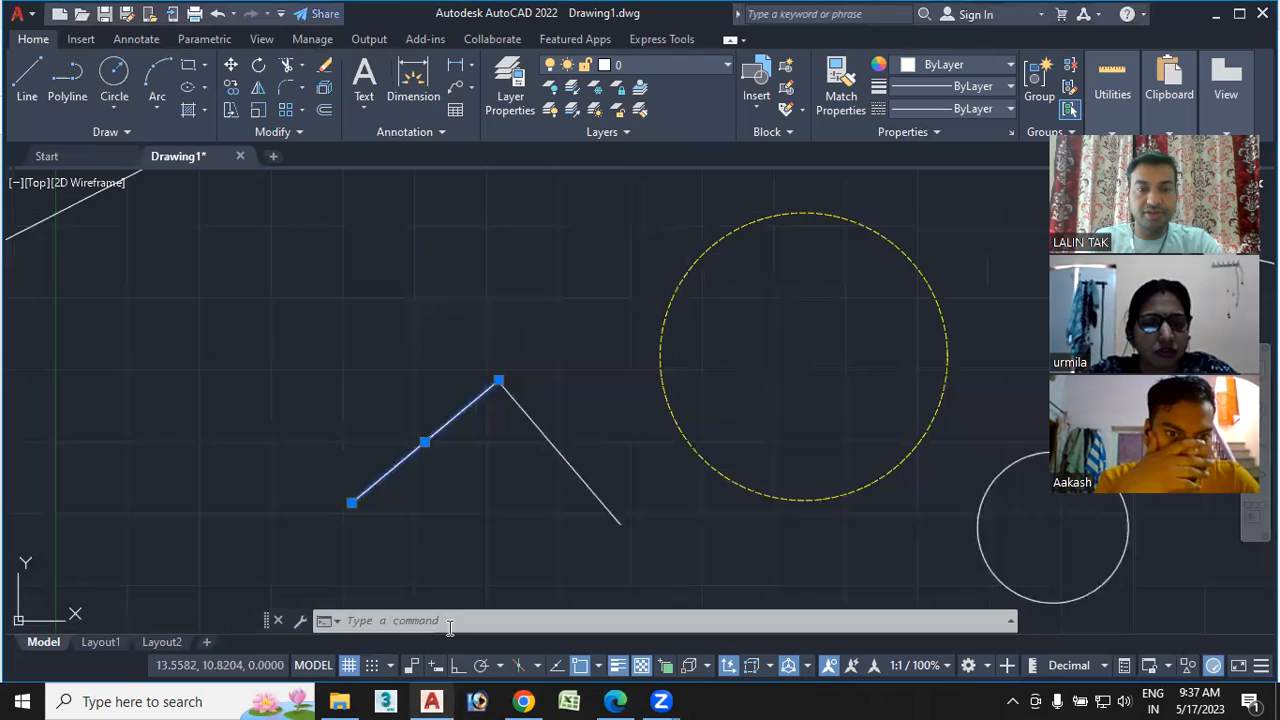
scroll(523, 391, down, 3)
middle_drag(528, 415, 449, 426)
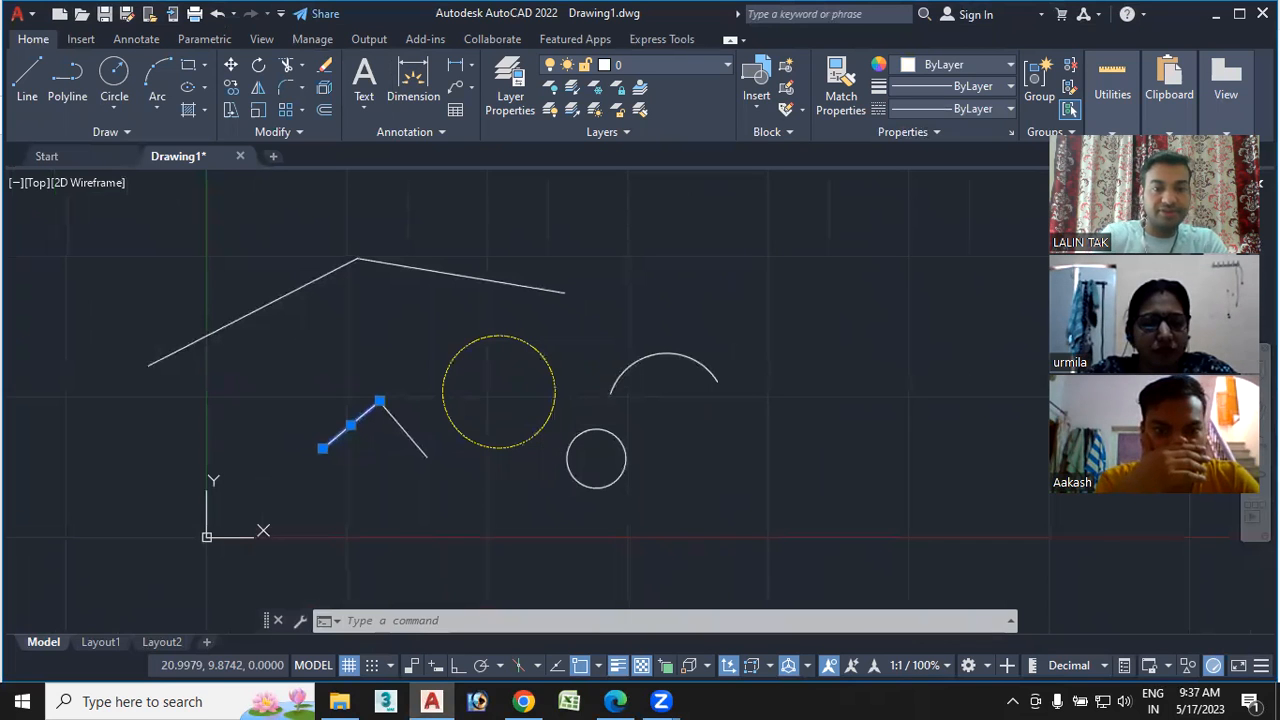
key(ctrl+2)
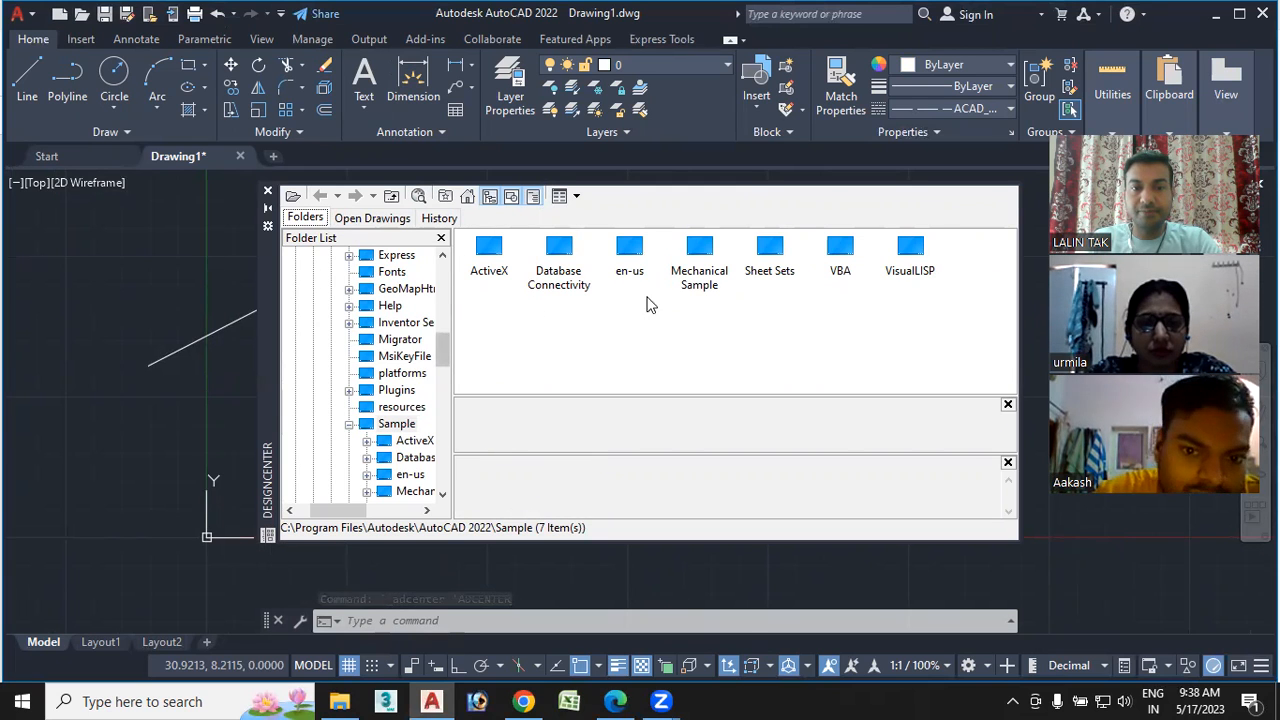
Browse DesignCenter through the en-us and DesignCenter sample folders to the Blocks of Home - Space Planner.dwg
double_click(630, 260)
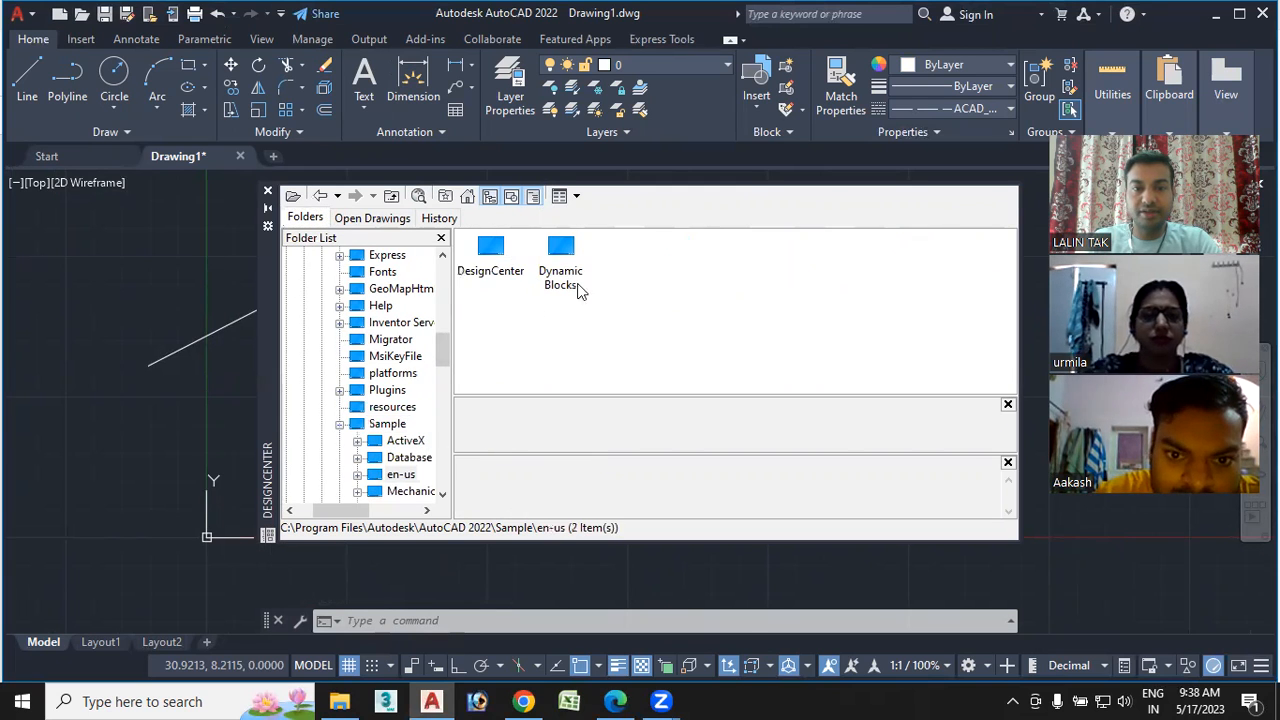
double_click(490, 258)
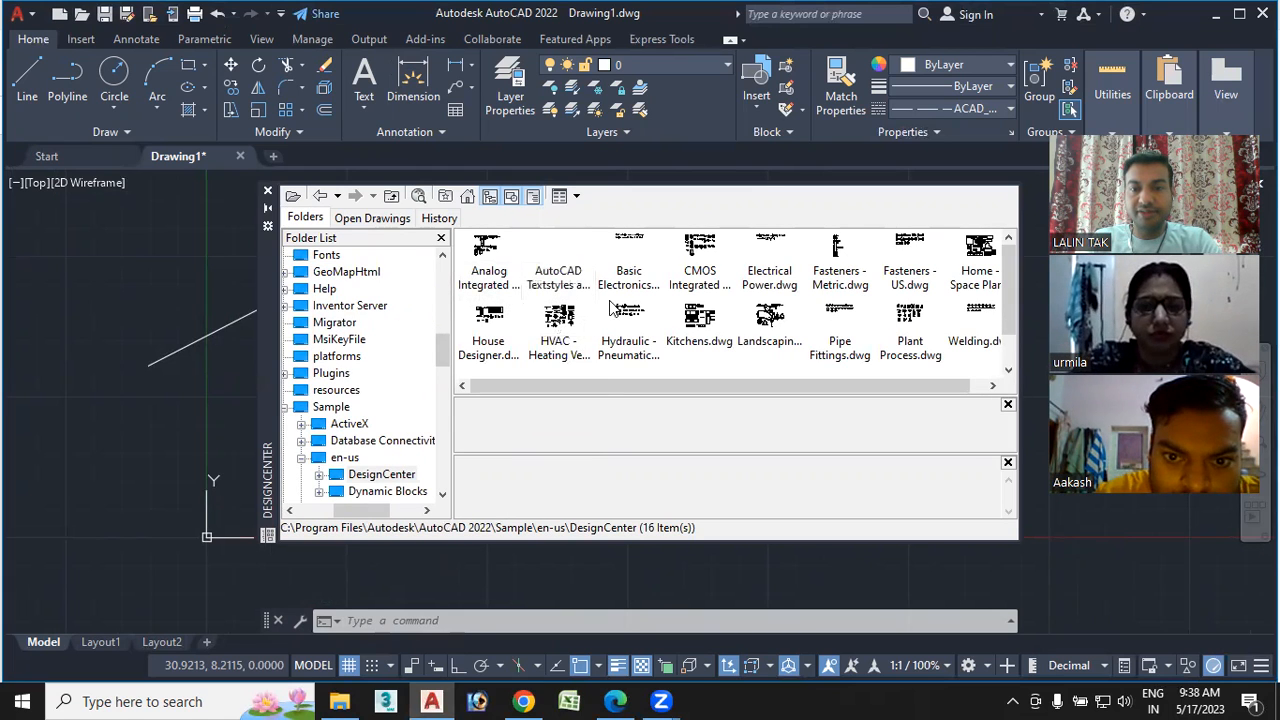
mouse_move(1008, 281)
mouse_down()
mouse_move(1008, 315)
mouse_move(1008, 277)
mouse_up()
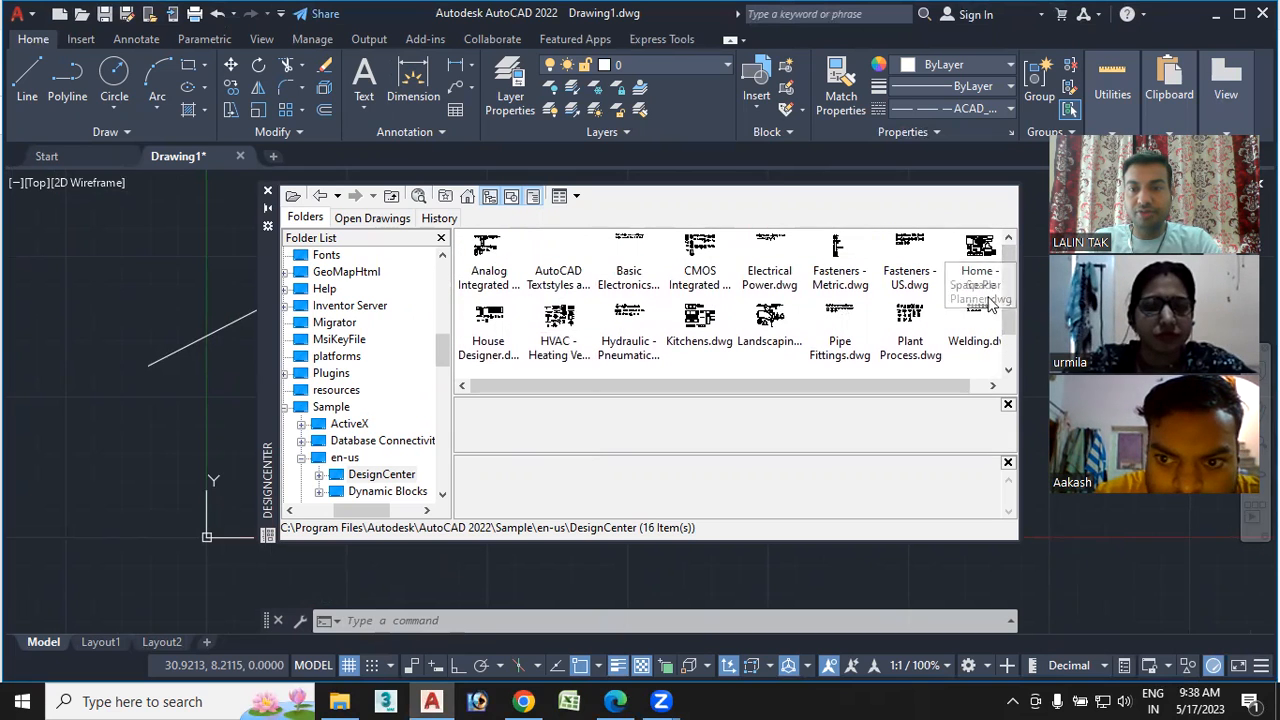
double_click(978, 258)
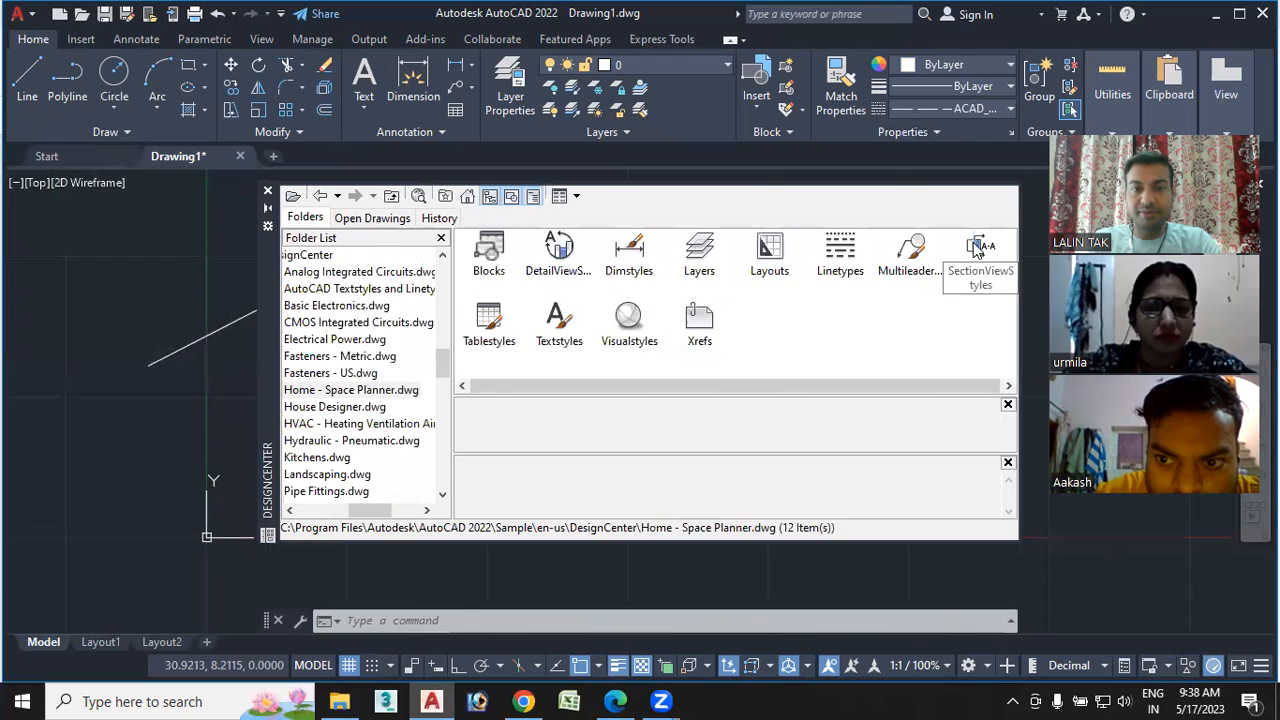
double_click(488, 250)
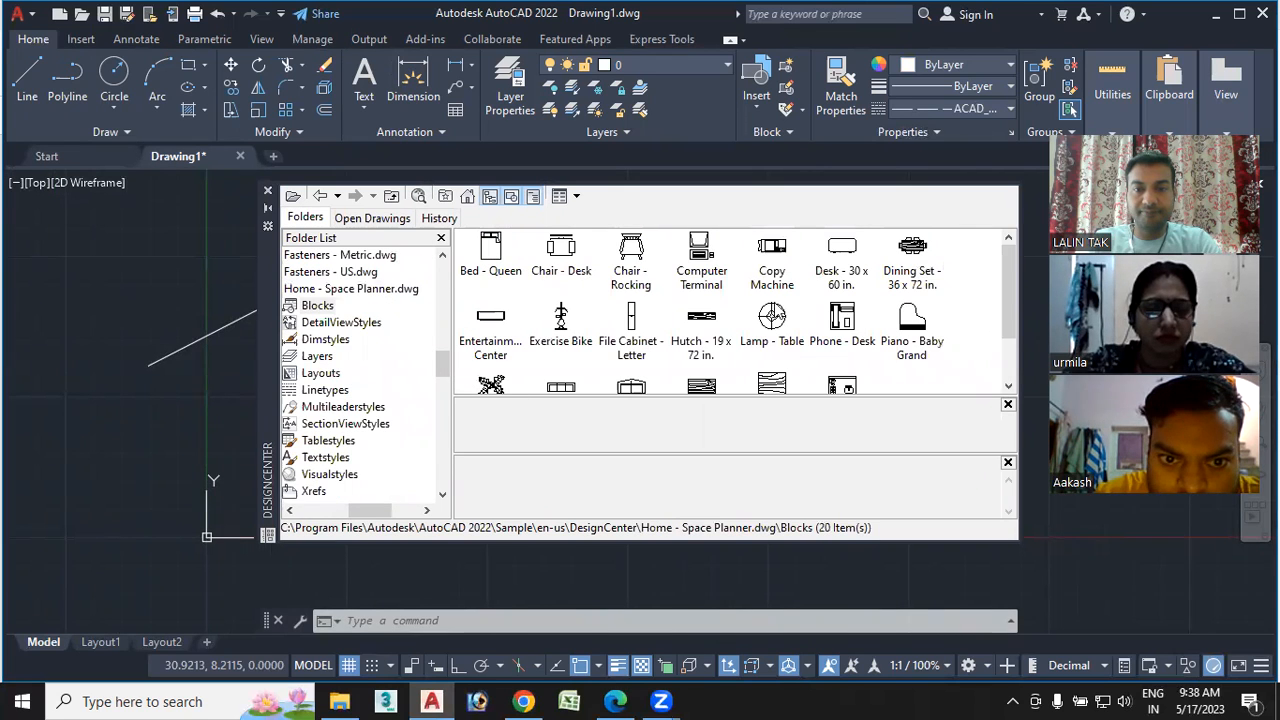
Insert the Bed - Queen block from DesignCenter at scale 1 to the right of the arc and circles, with the palette set to auto-hide
double_click(498, 265)
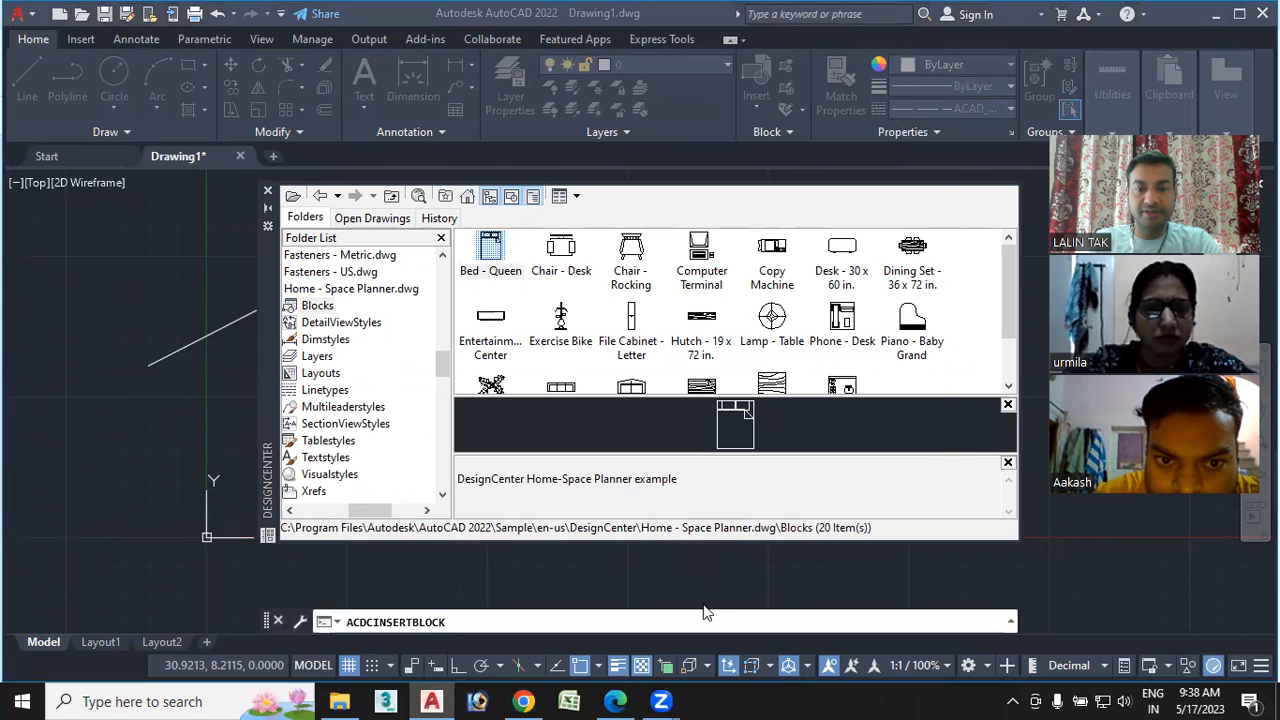
click(750, 464)
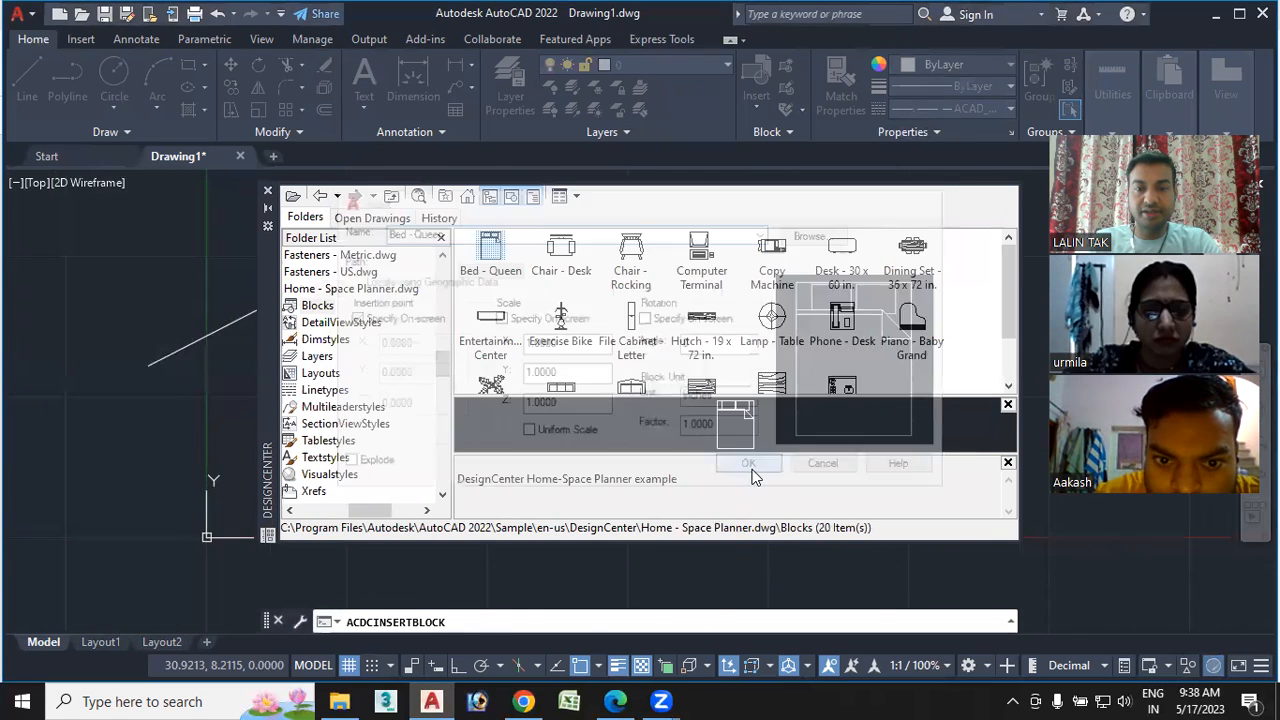
click(266, 208)
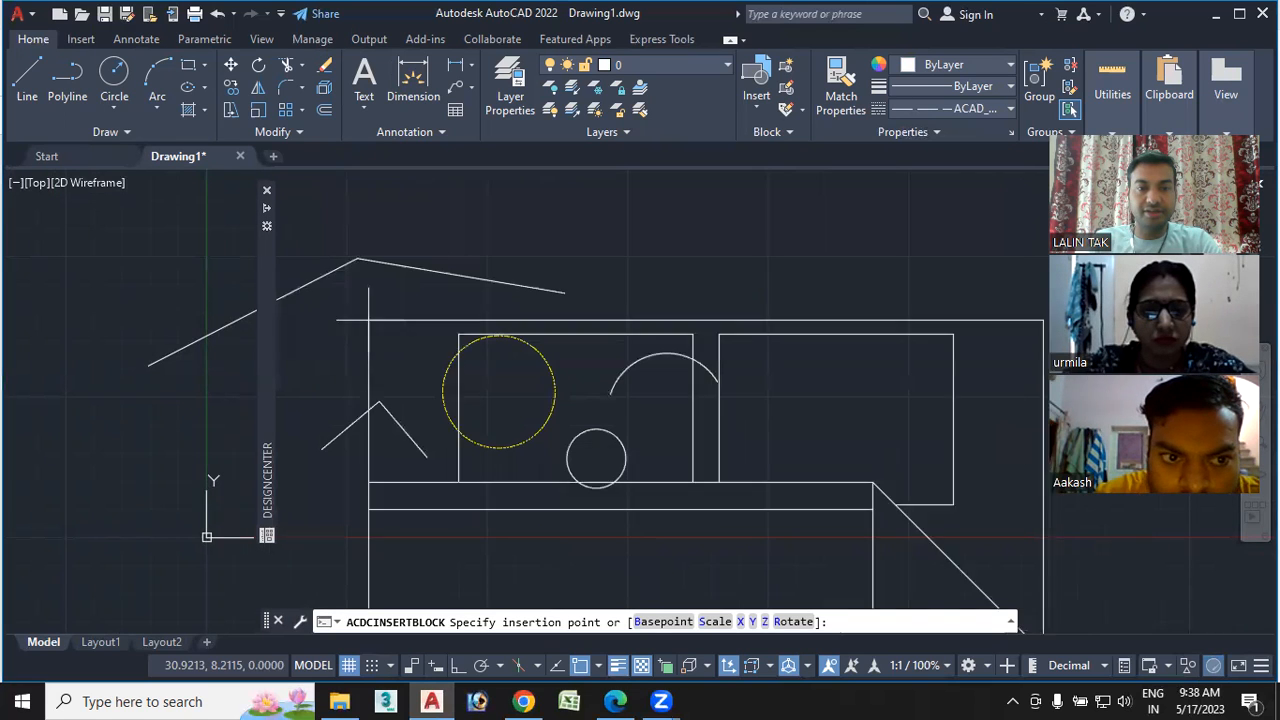
scroll(468, 308, down, 1)
middle_drag(605, 367, 430, 338)
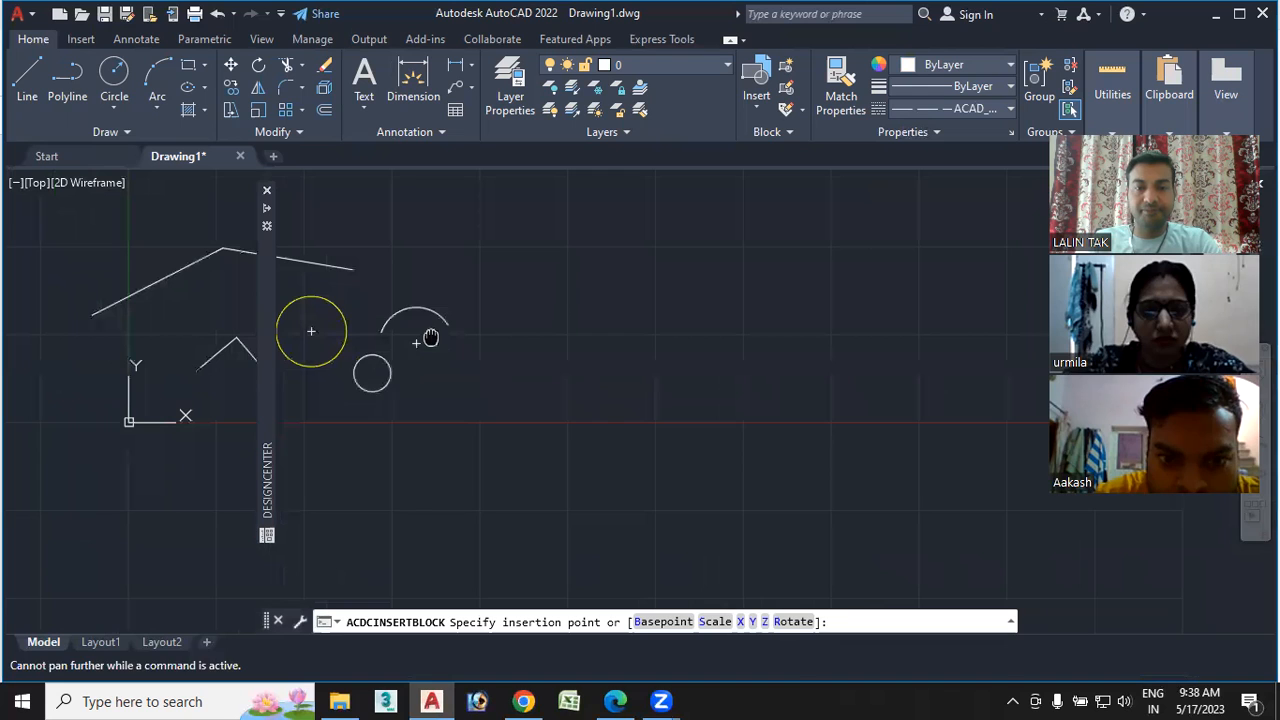
middle_drag(530, 277, 437, 302)
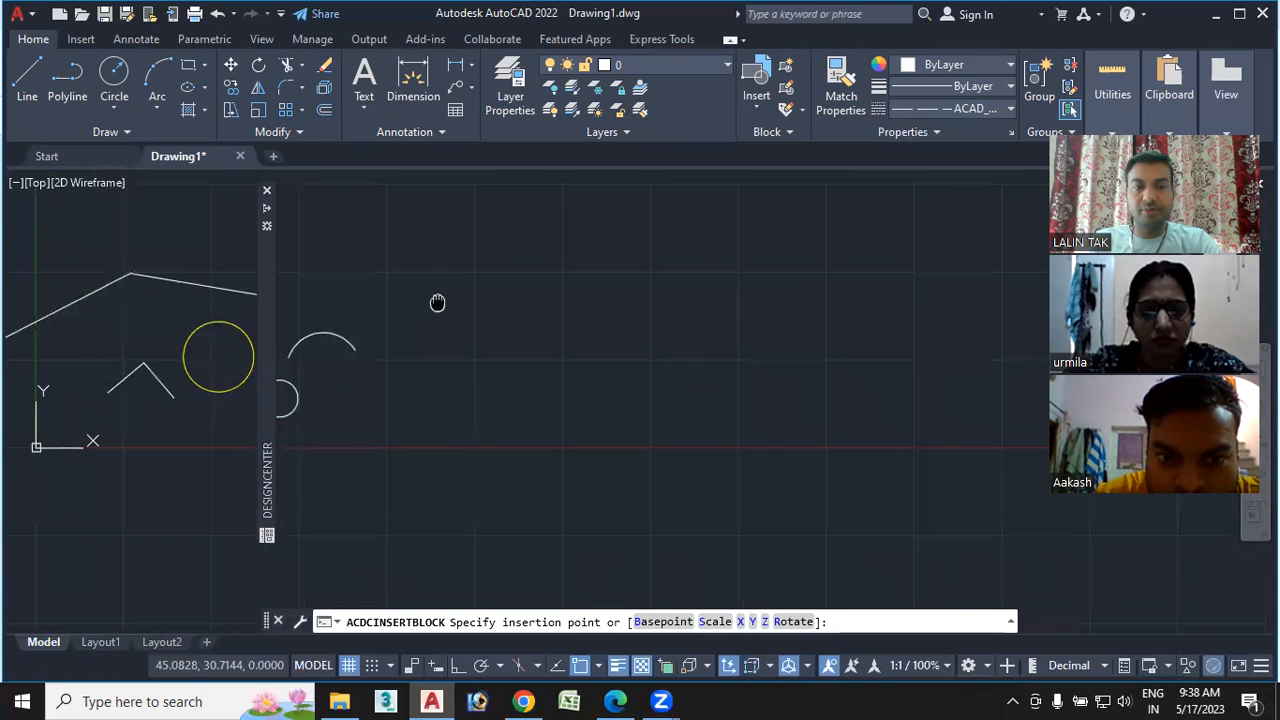
scroll(440, 223, down, 1)
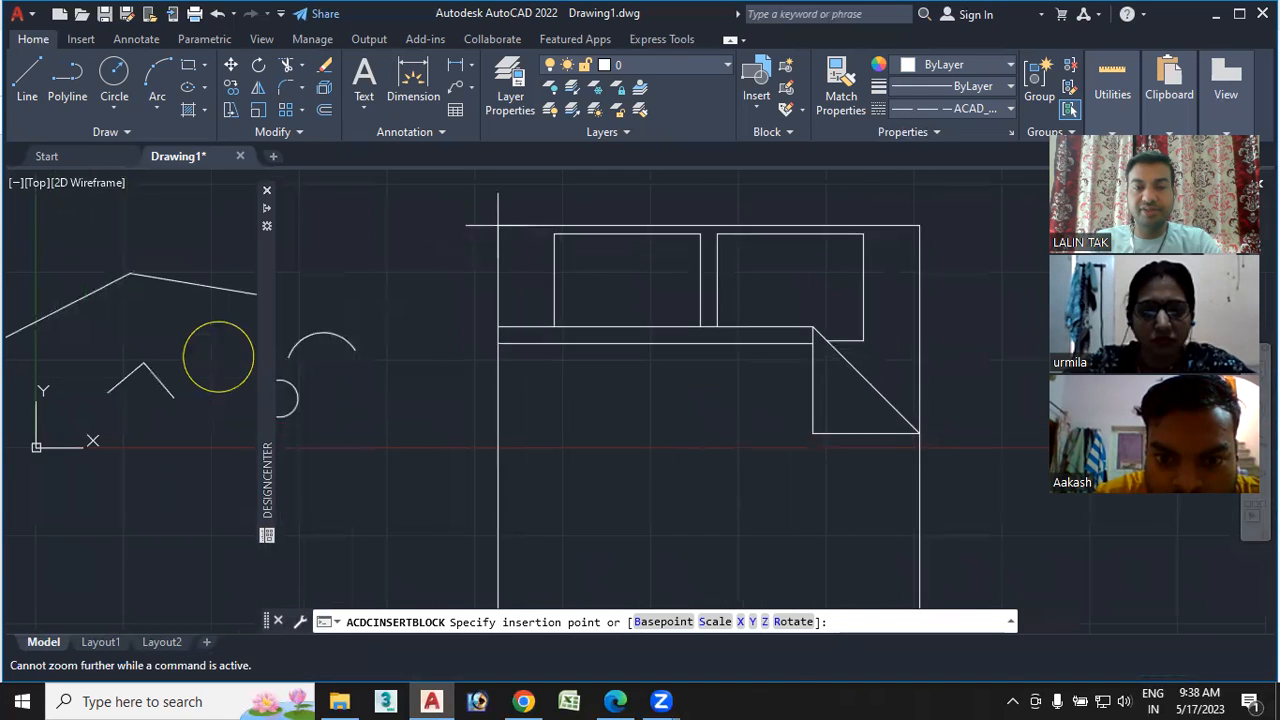
click(491, 217)
scroll(463, 329, up, 3)
scroll(463, 329, down, 6)
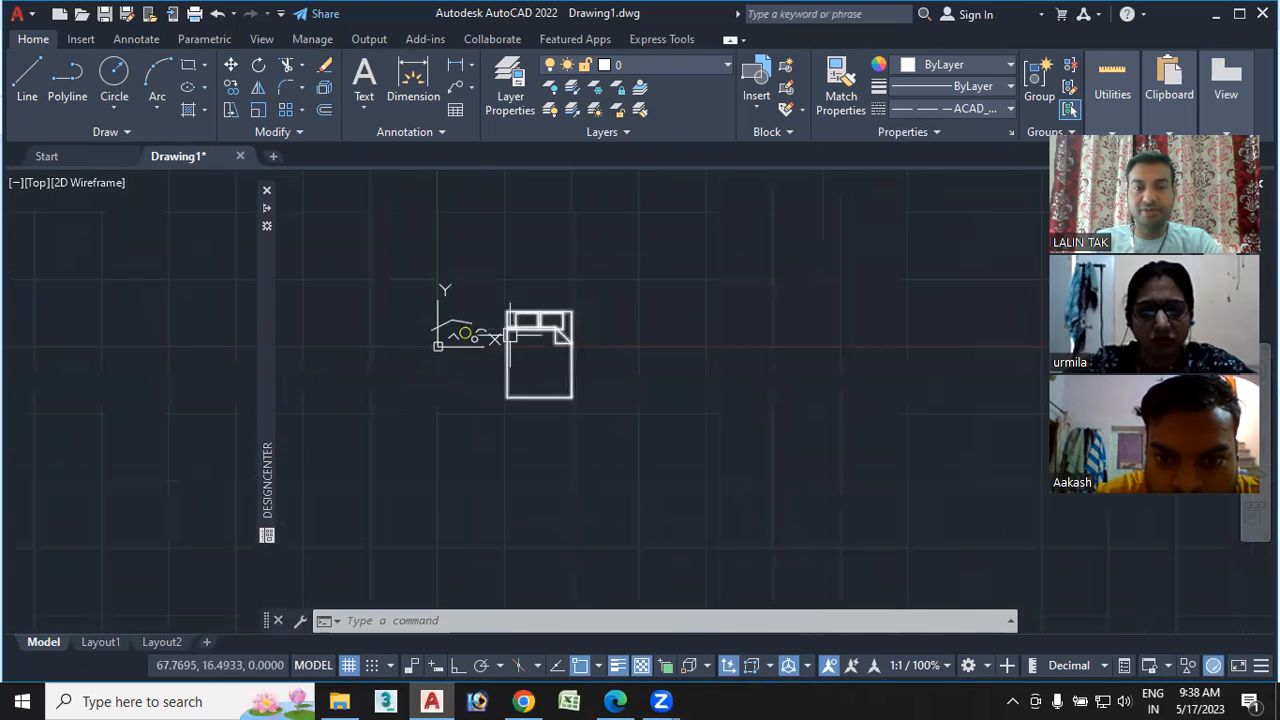
scroll(509, 336, up, 3)
middle_drag(526, 357, 488, 370)
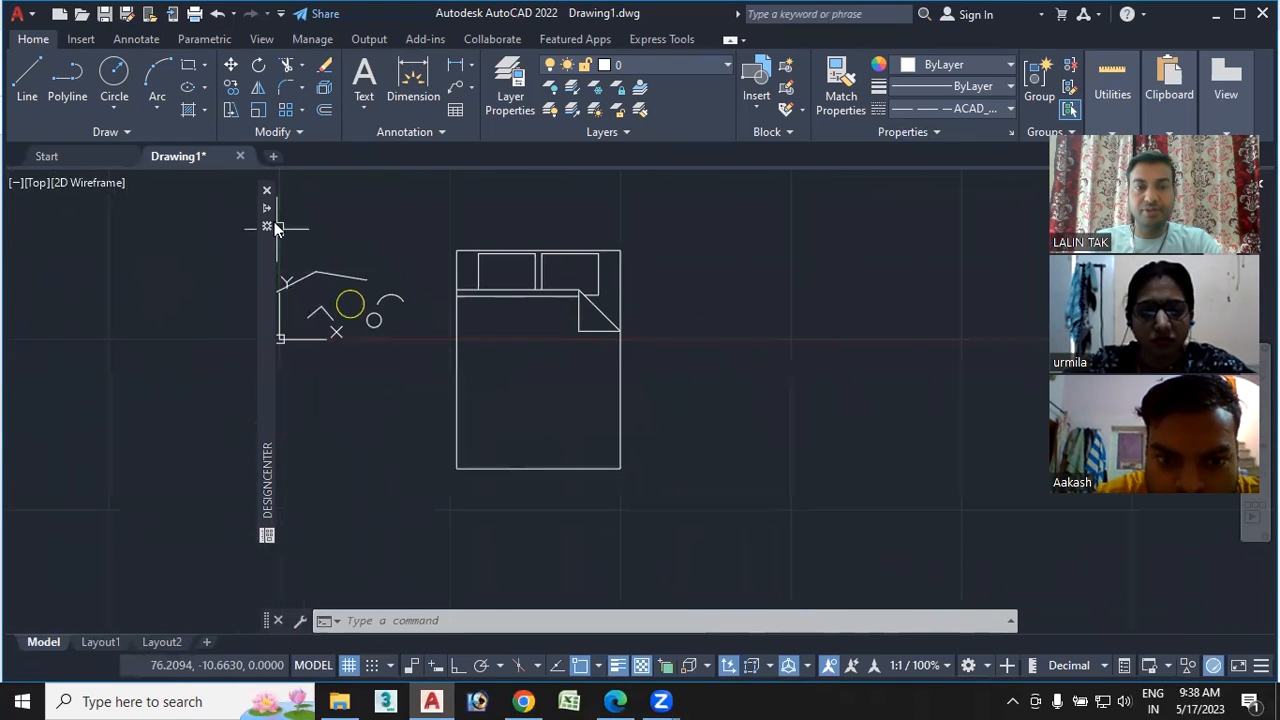
Insert the Chair - Desk block in the empty area left of the sketch and the Chair - Rocking block below it
mouse_move(270, 209)
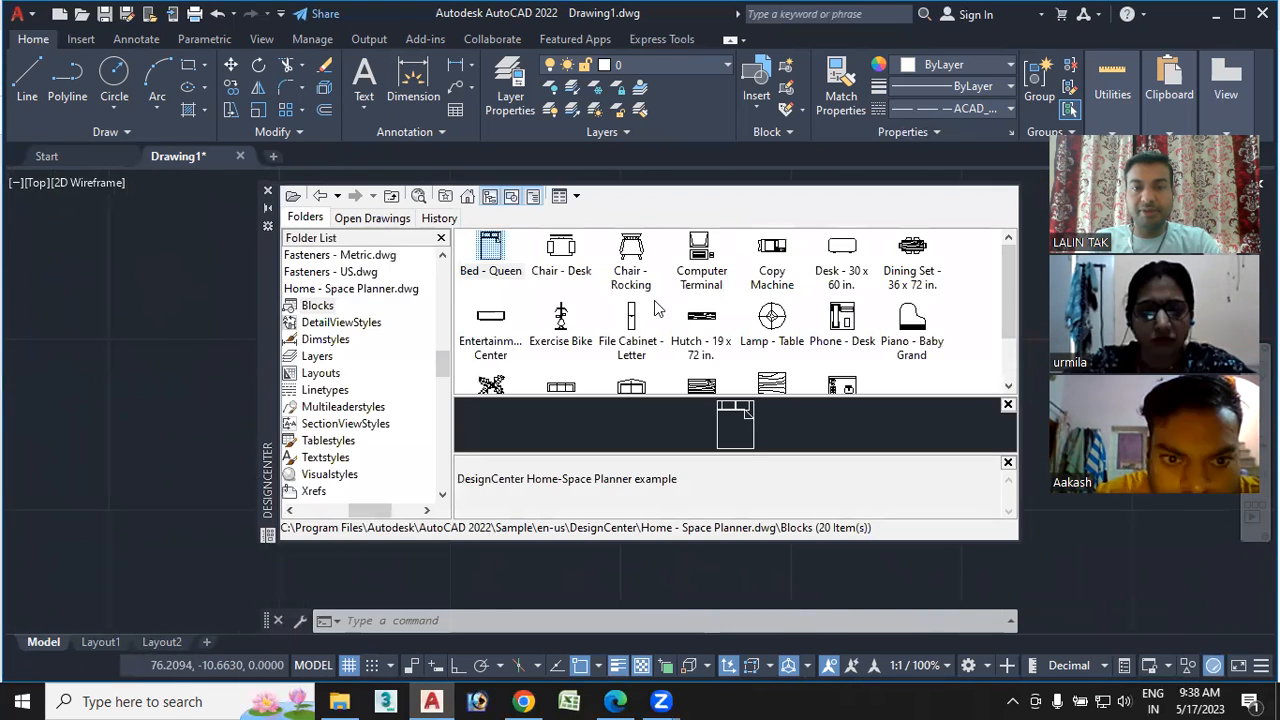
click(561, 250)
double_click(561, 250)
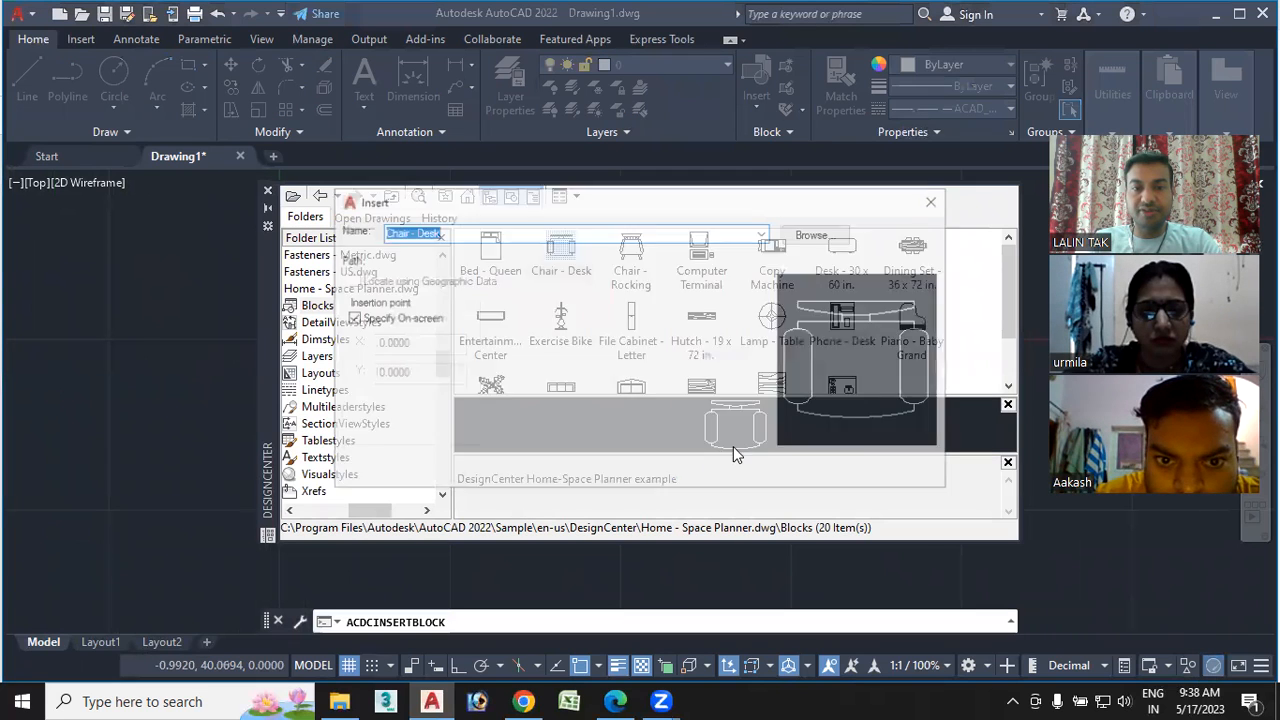
click(738, 463)
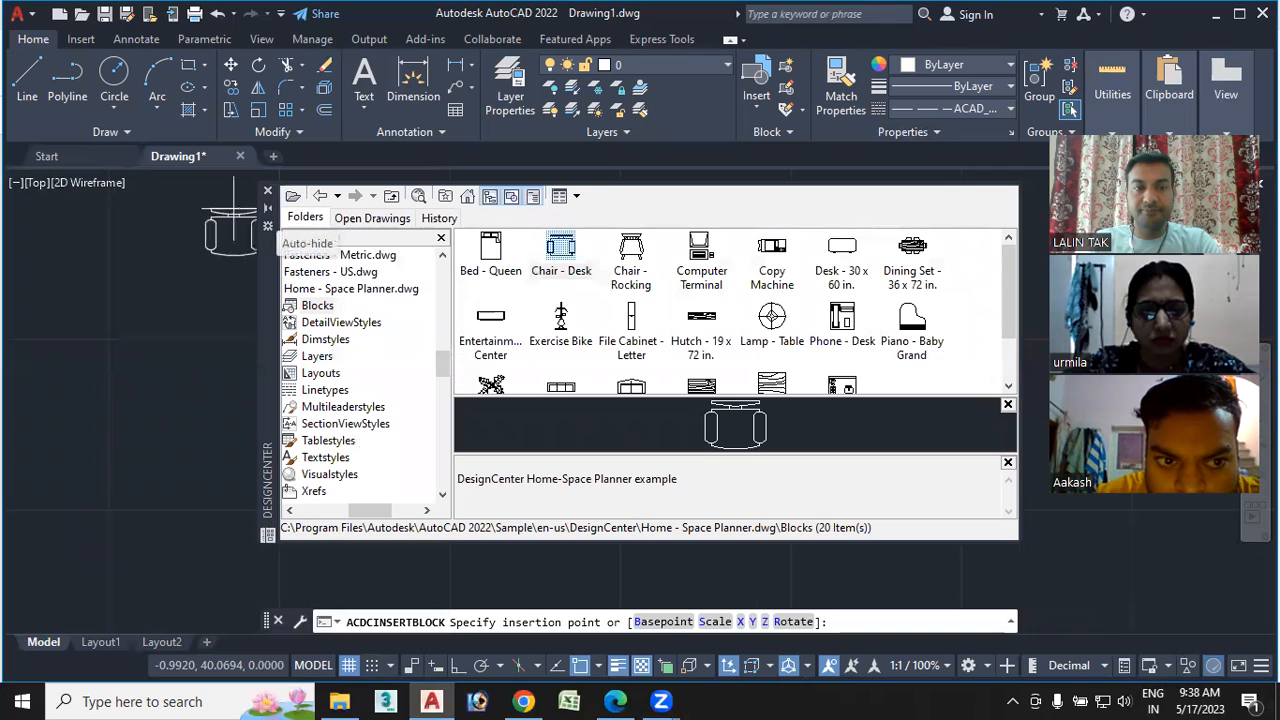
click(122, 250)
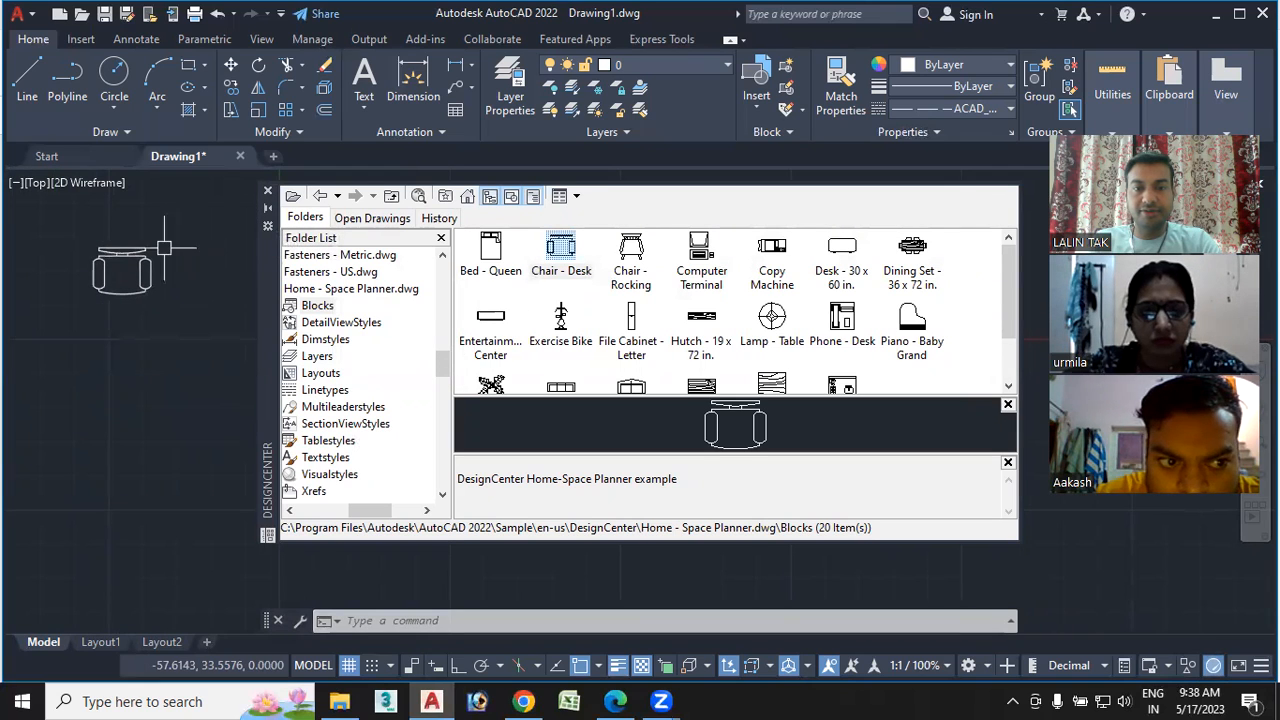
double_click(631, 250)
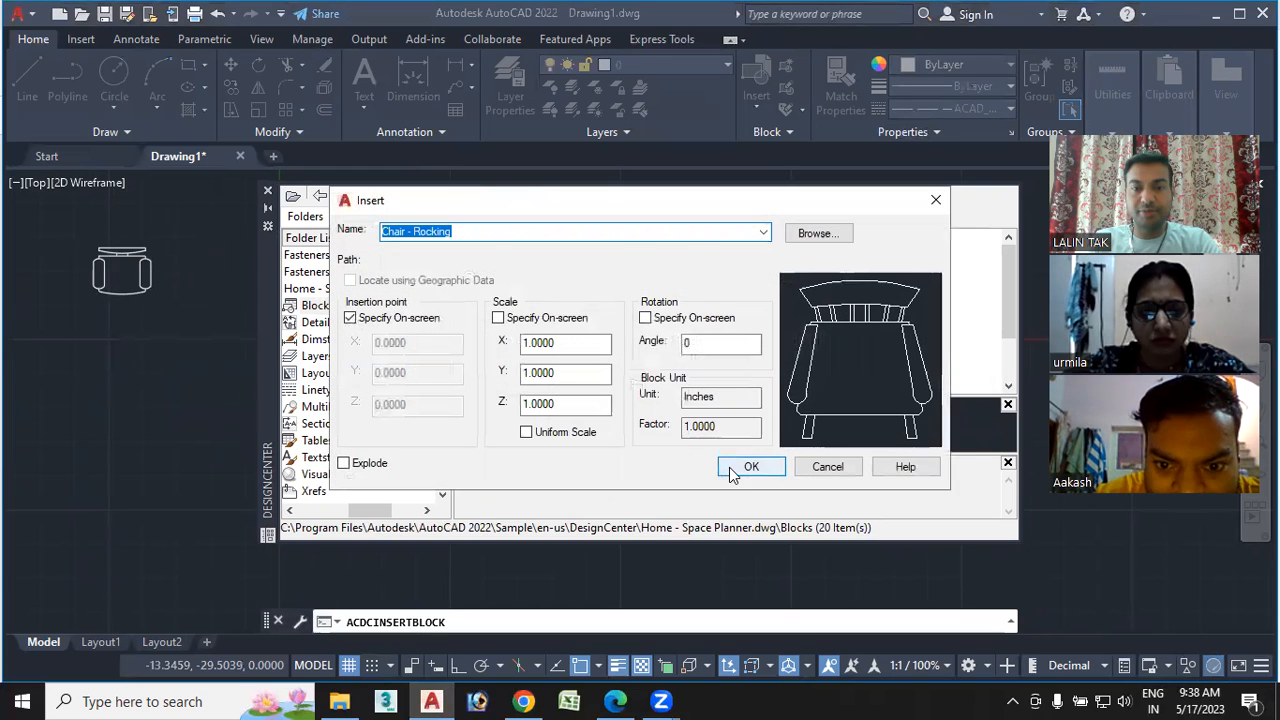
click(748, 467)
click(81, 400)
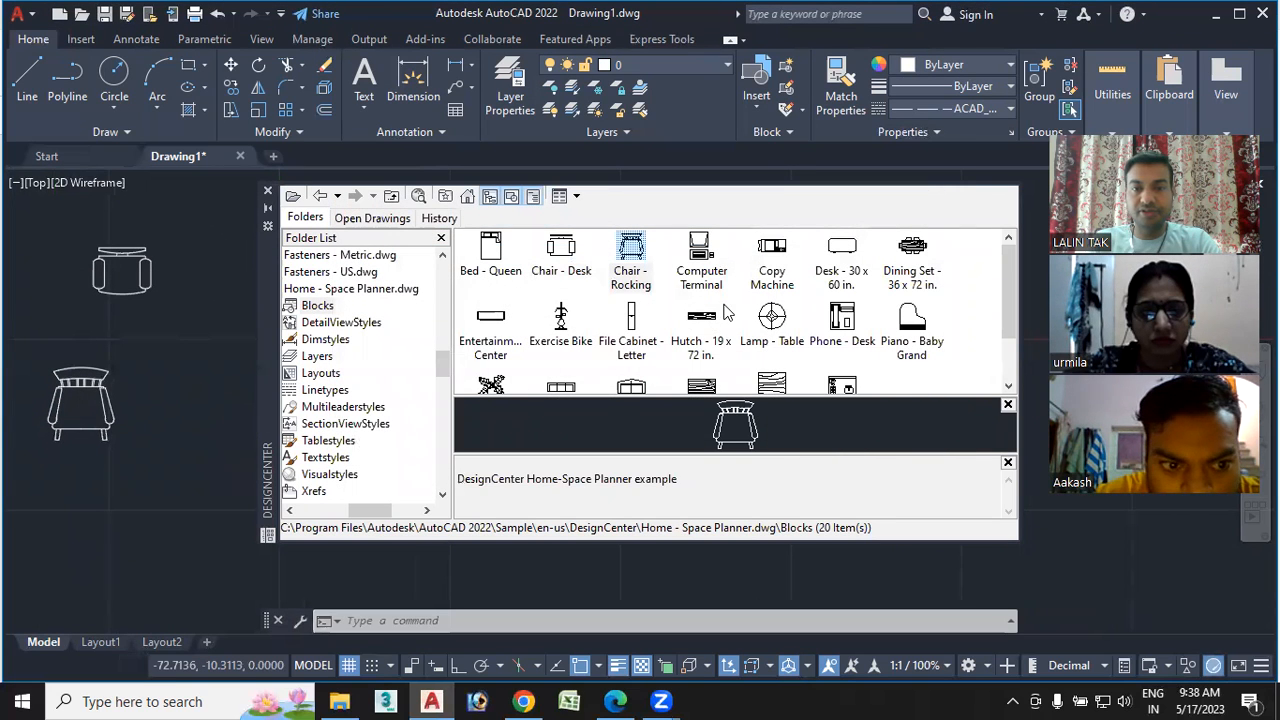
Insert the Computer Terminal block below the rocking chair and the Phone - Desk block to the right of the terminal
double_click(702, 260)
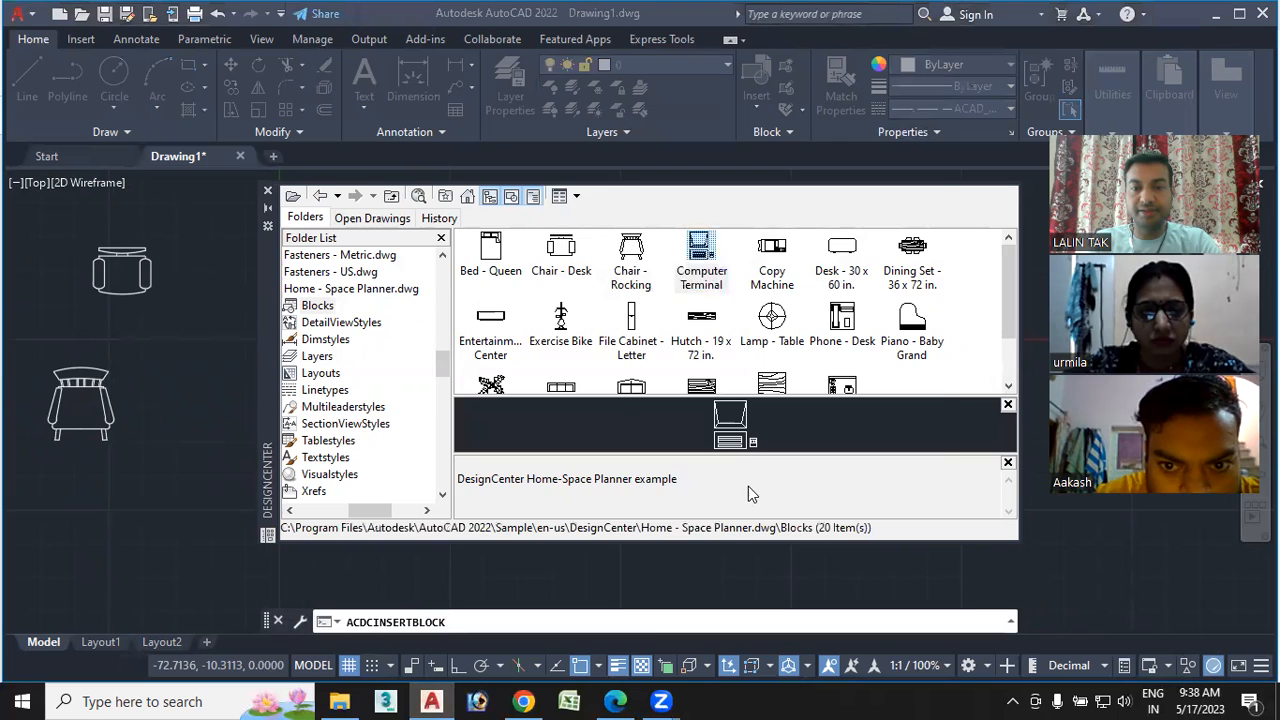
click(748, 467)
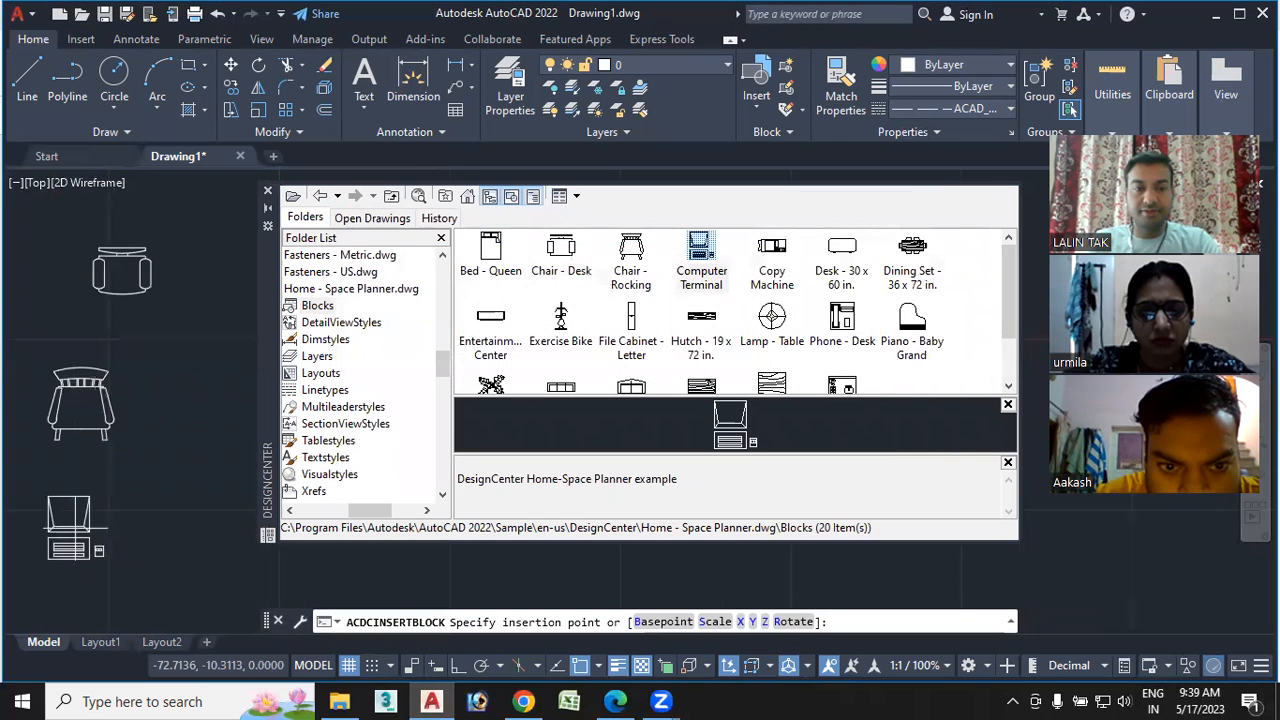
click(65, 530)
click(842, 318)
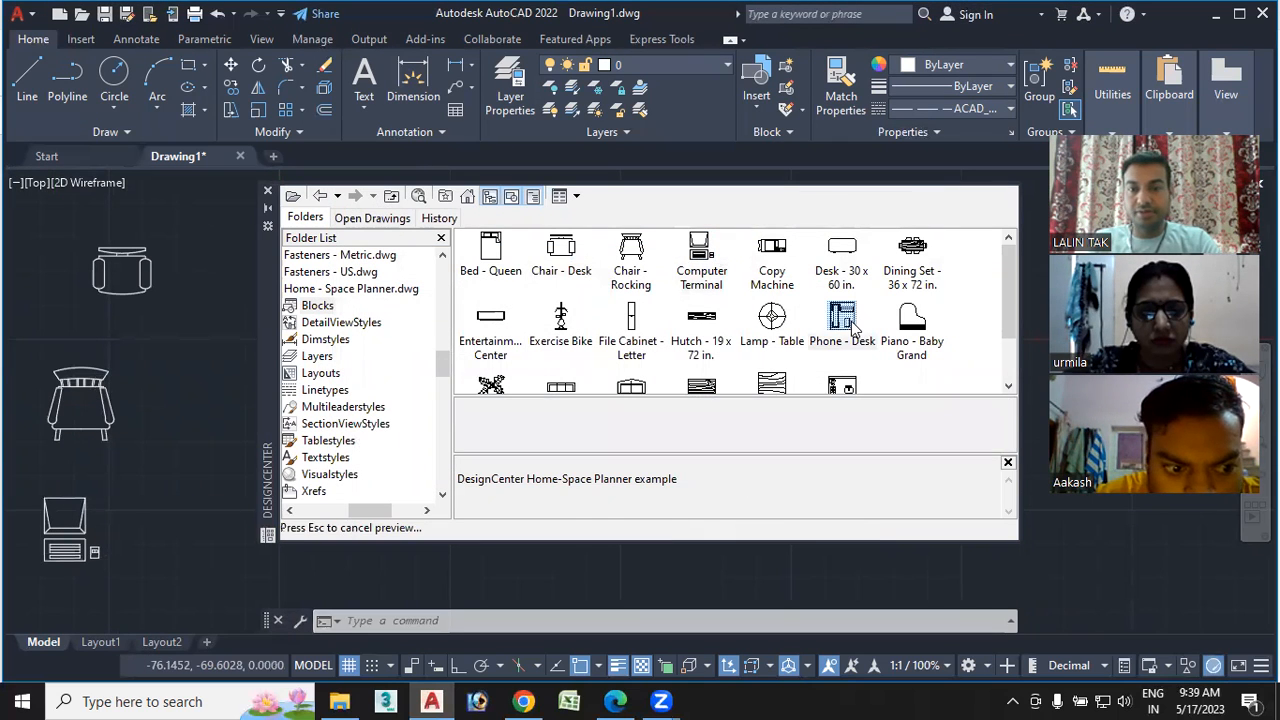
click(768, 467)
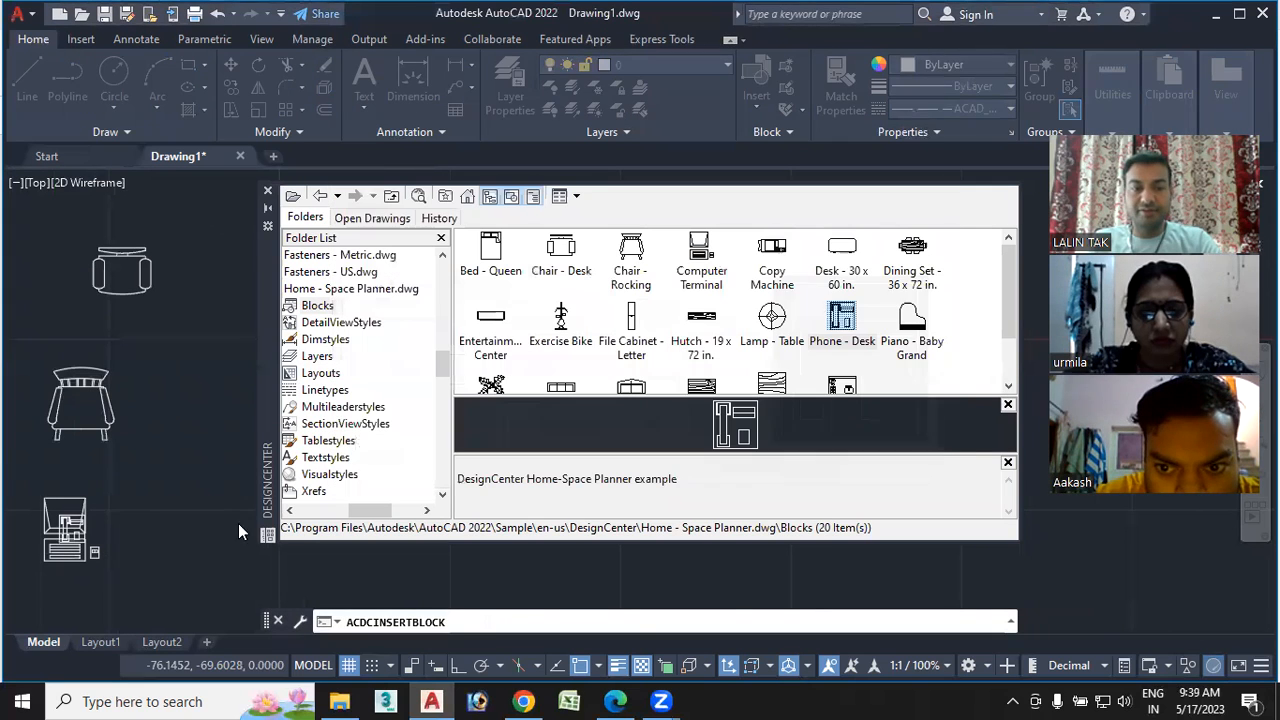
click(168, 512)
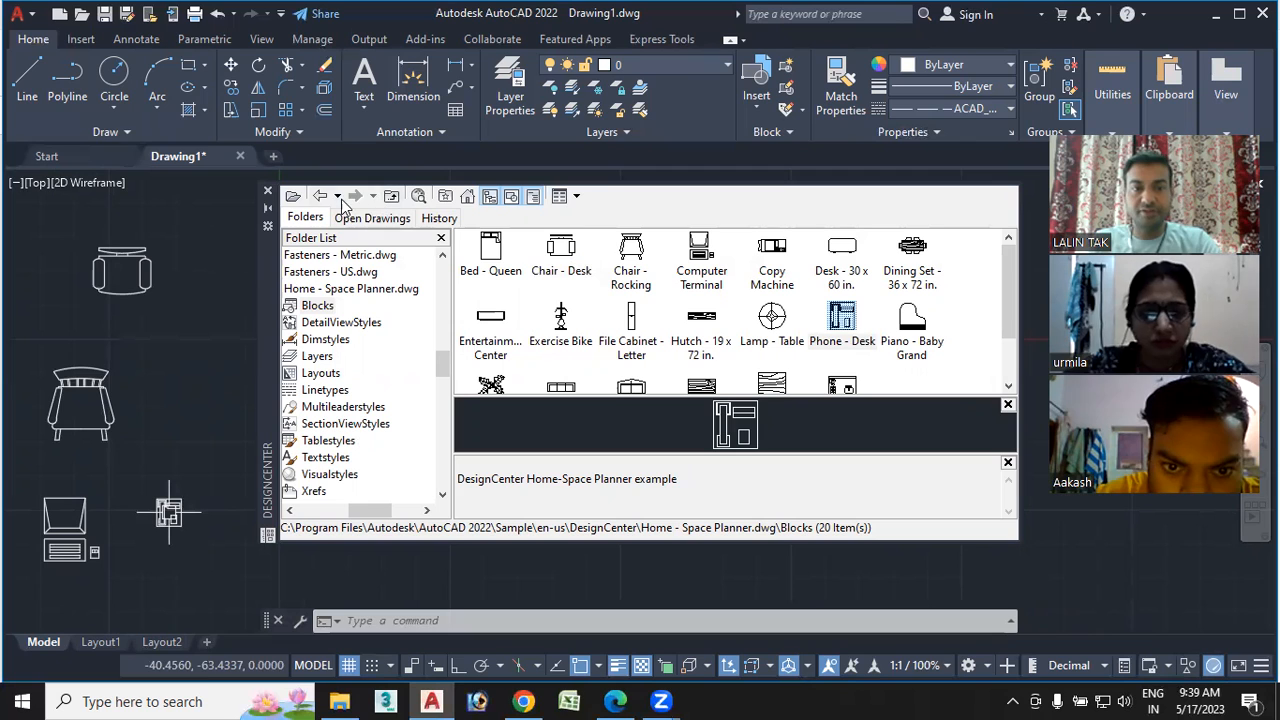
Open the Blocks of Landscaping.dwg in DesignCenter and insert the Stepping Stone - hexagonal block to the right of the chairs
click(391, 196)
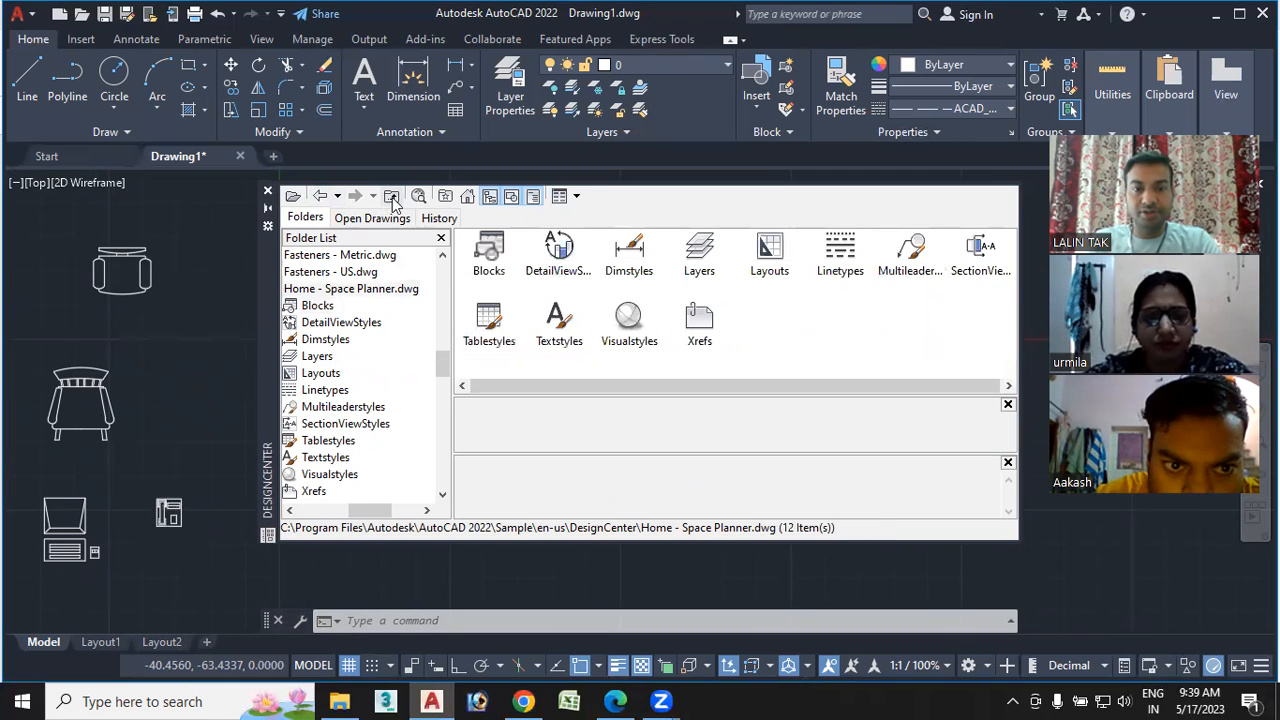
click(391, 196)
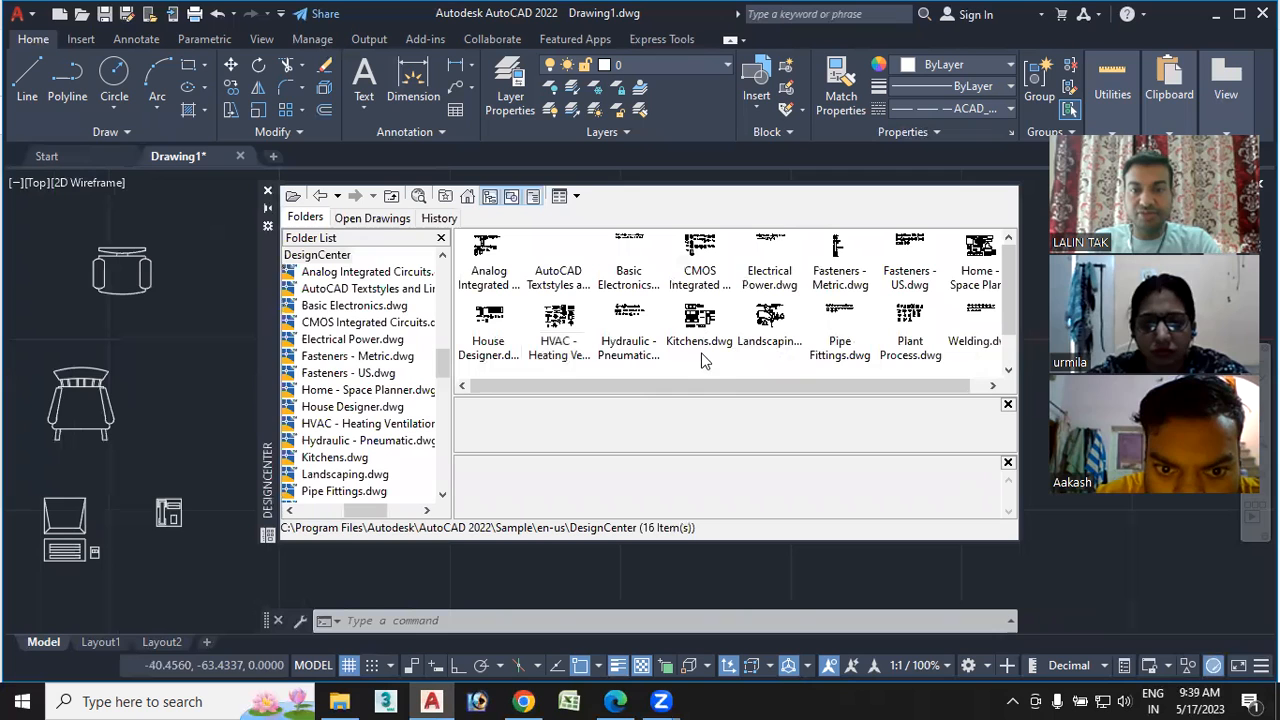
double_click(772, 326)
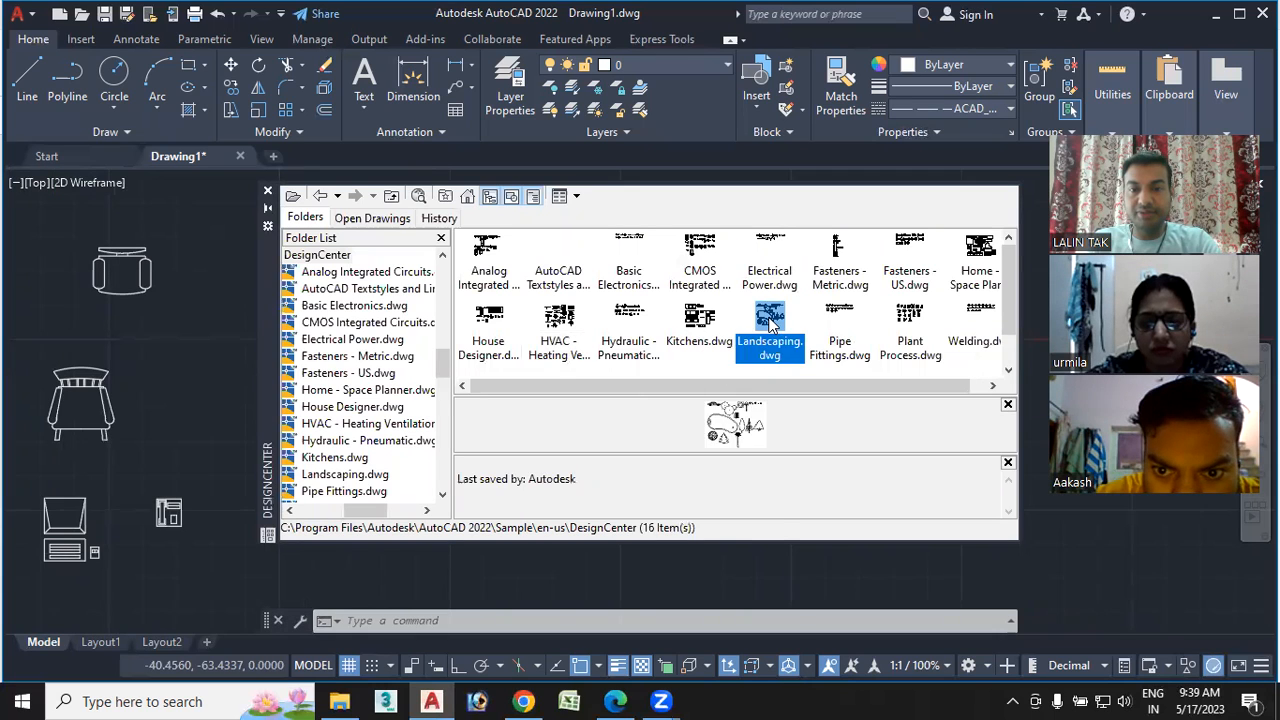
double_click(490, 260)
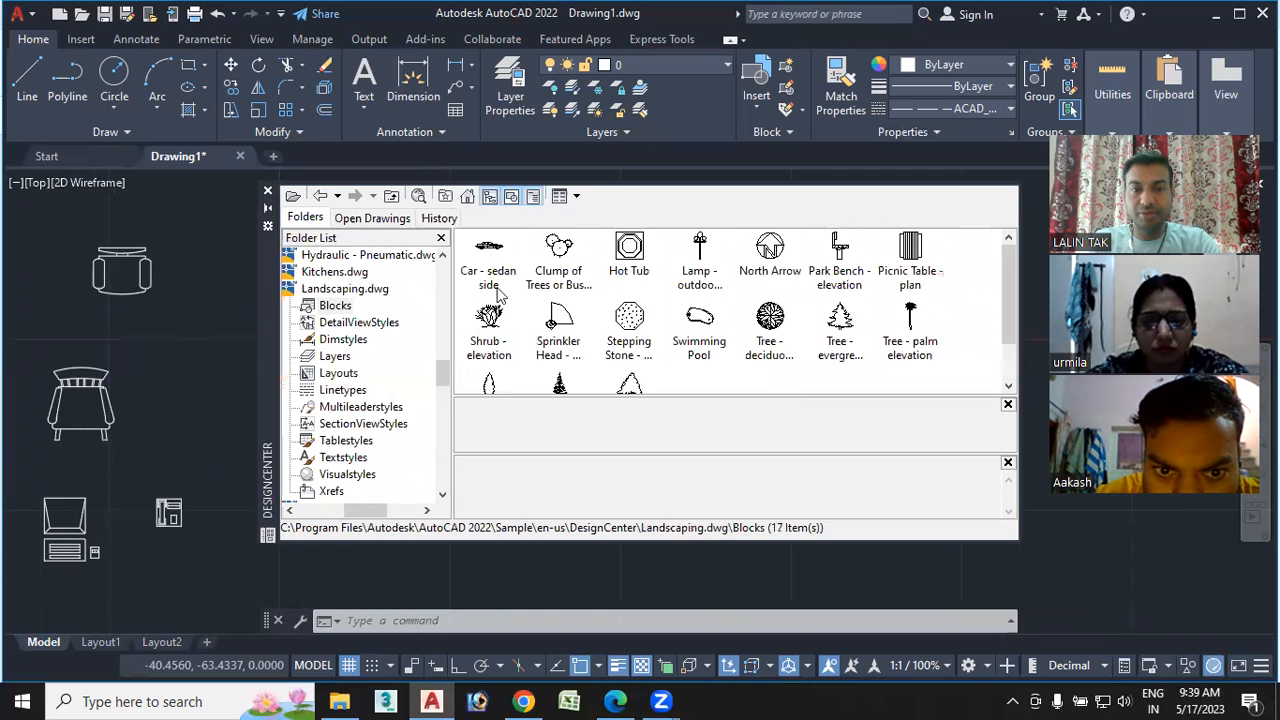
double_click(630, 320)
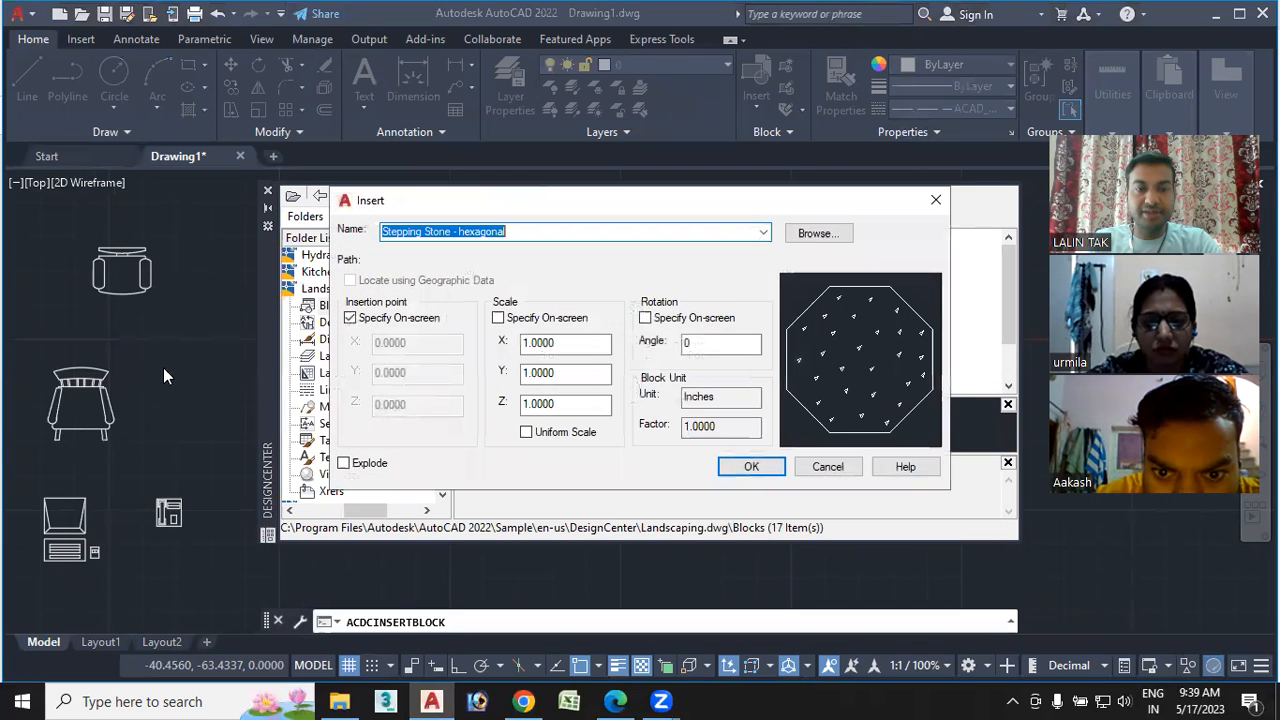
click(751, 466)
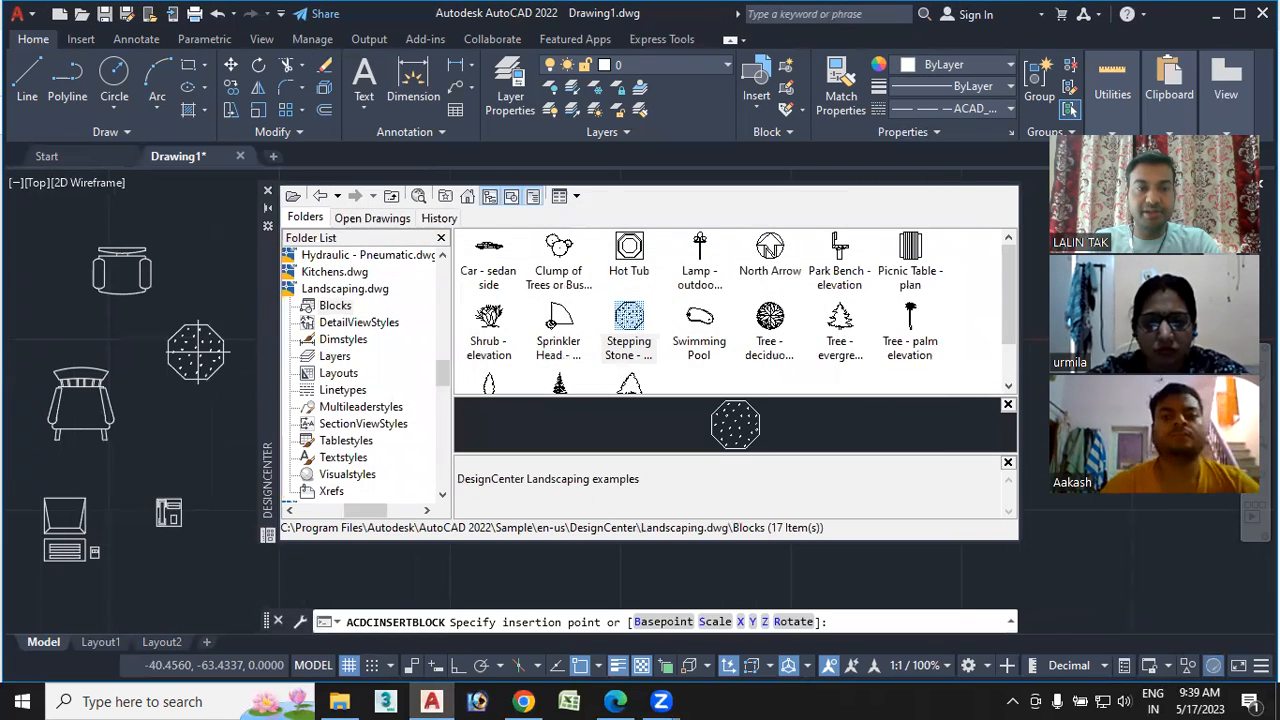
click(192, 346)
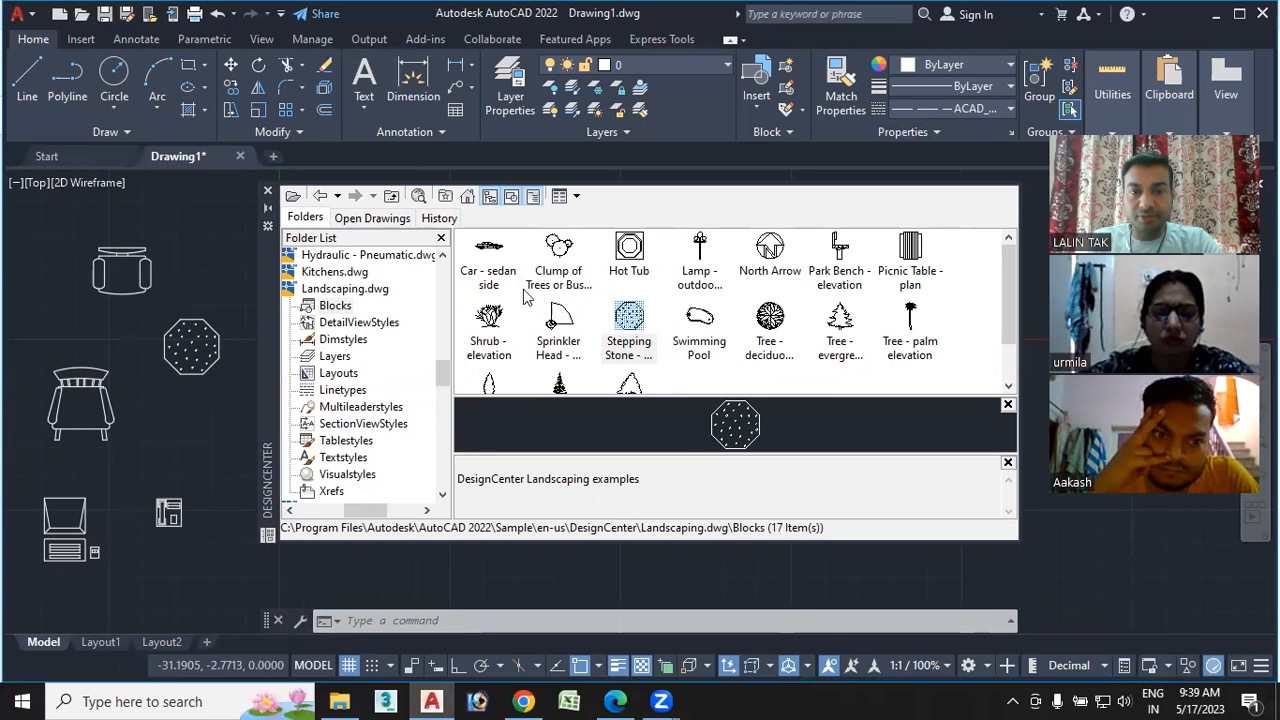
Insert the Car - sedan side block at scale 1 in the open area above and to the right of the bed
double_click(488, 255)
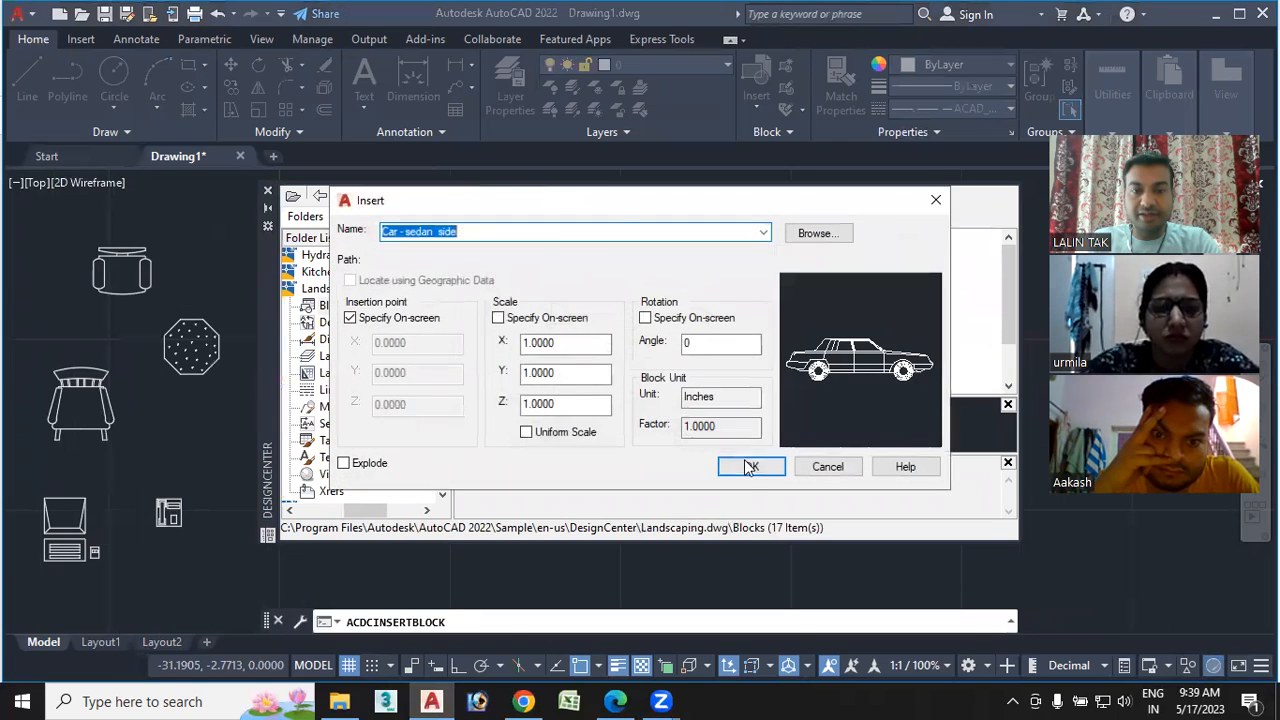
click(749, 467)
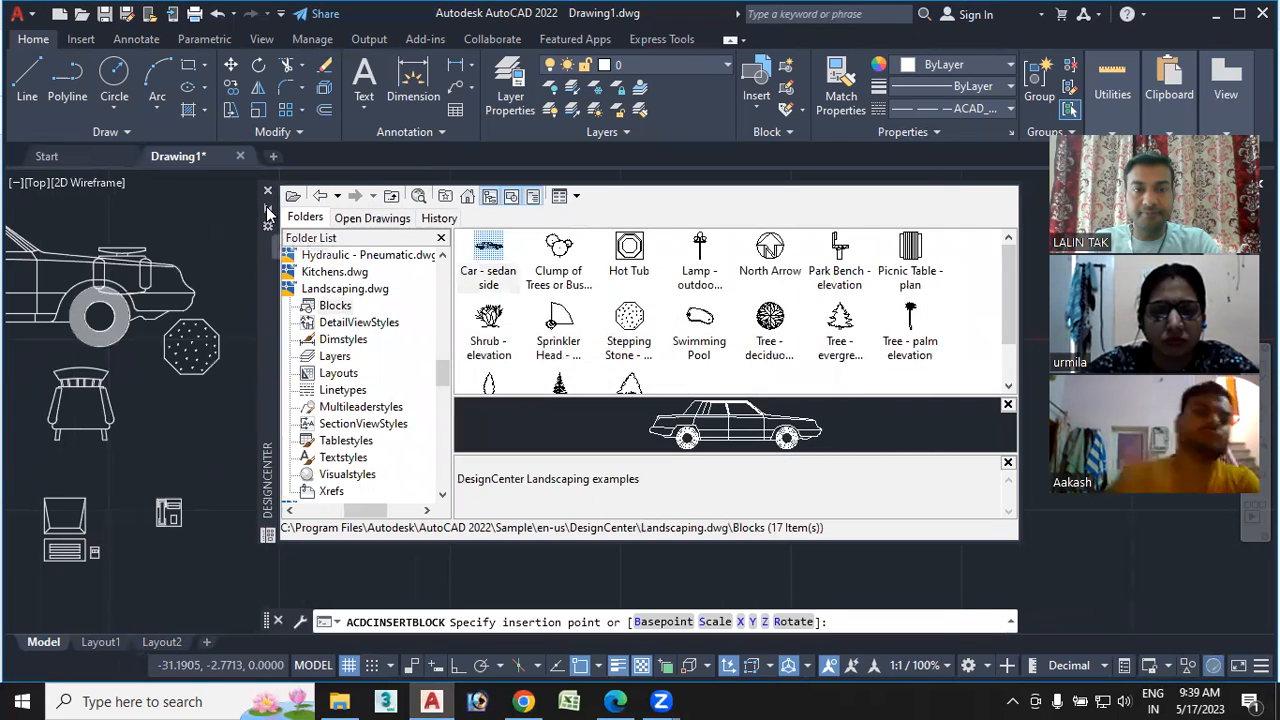
scroll(686, 398, down, 5)
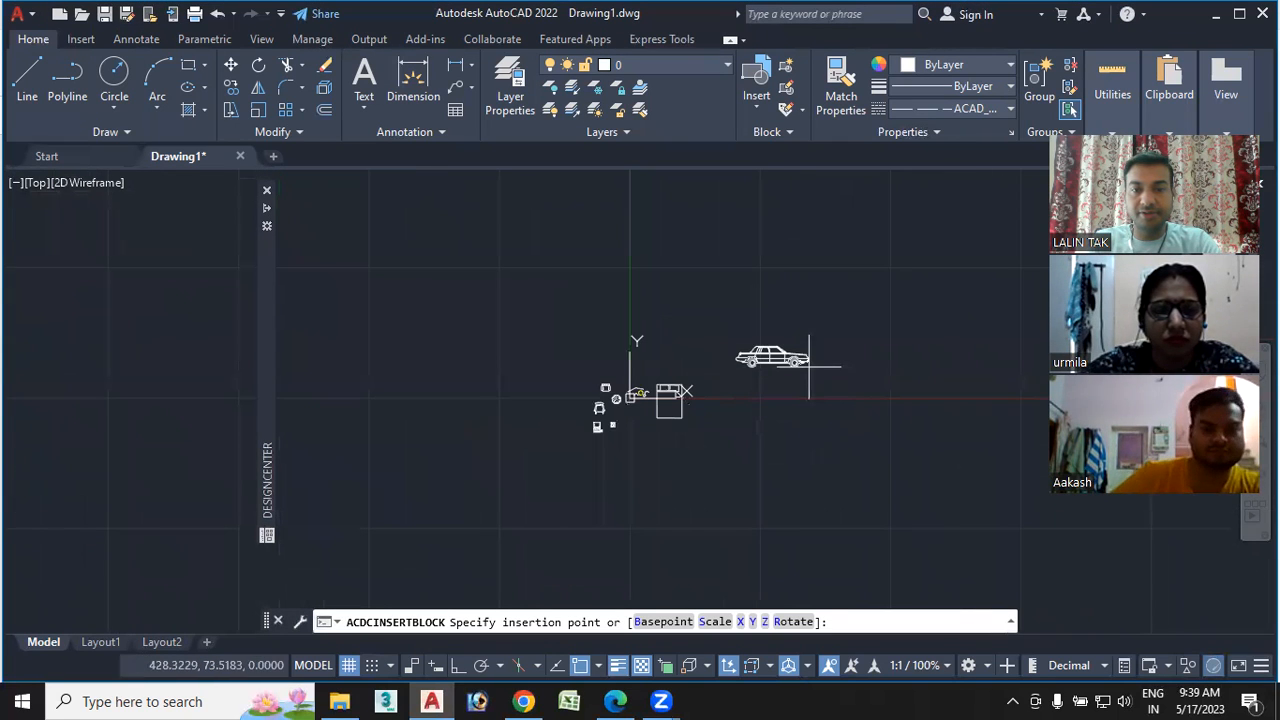
click(809, 365)
scroll(745, 395, up, 2)
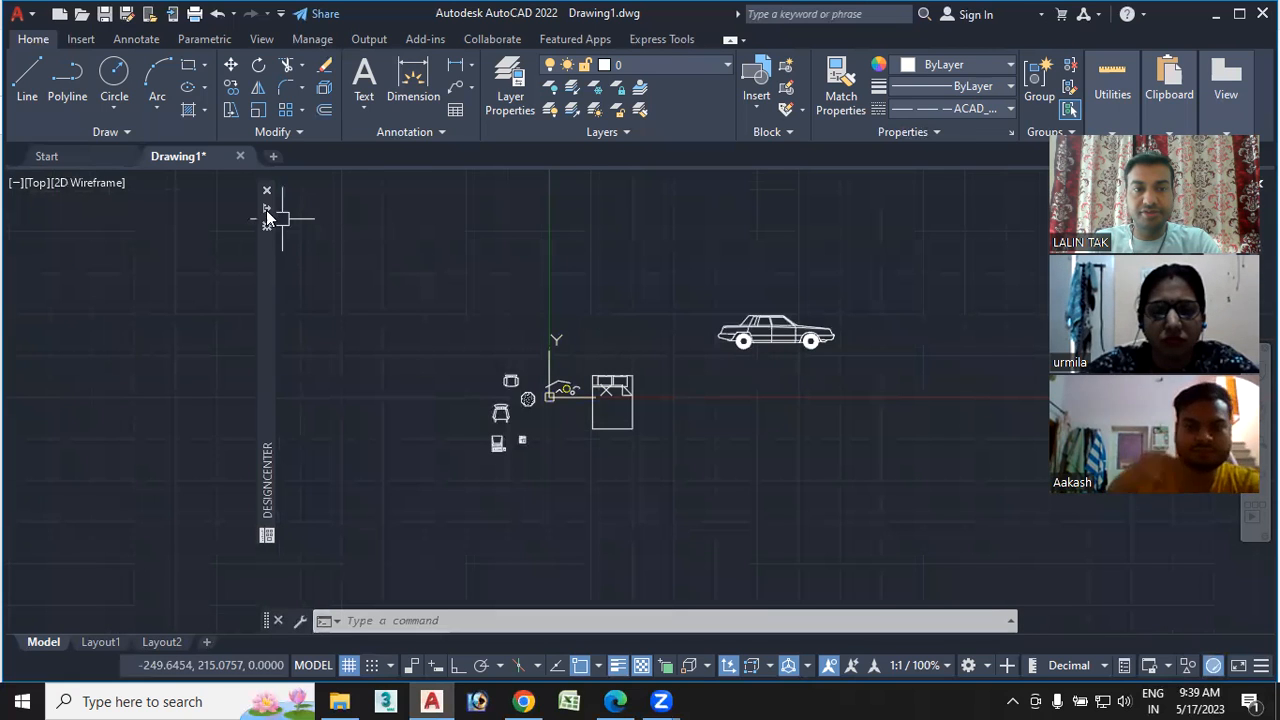
Review the content categories and Blocks of Landscaping.dwg, and go back up to the DesignCenter sample folder
mouse_move(267, 212)
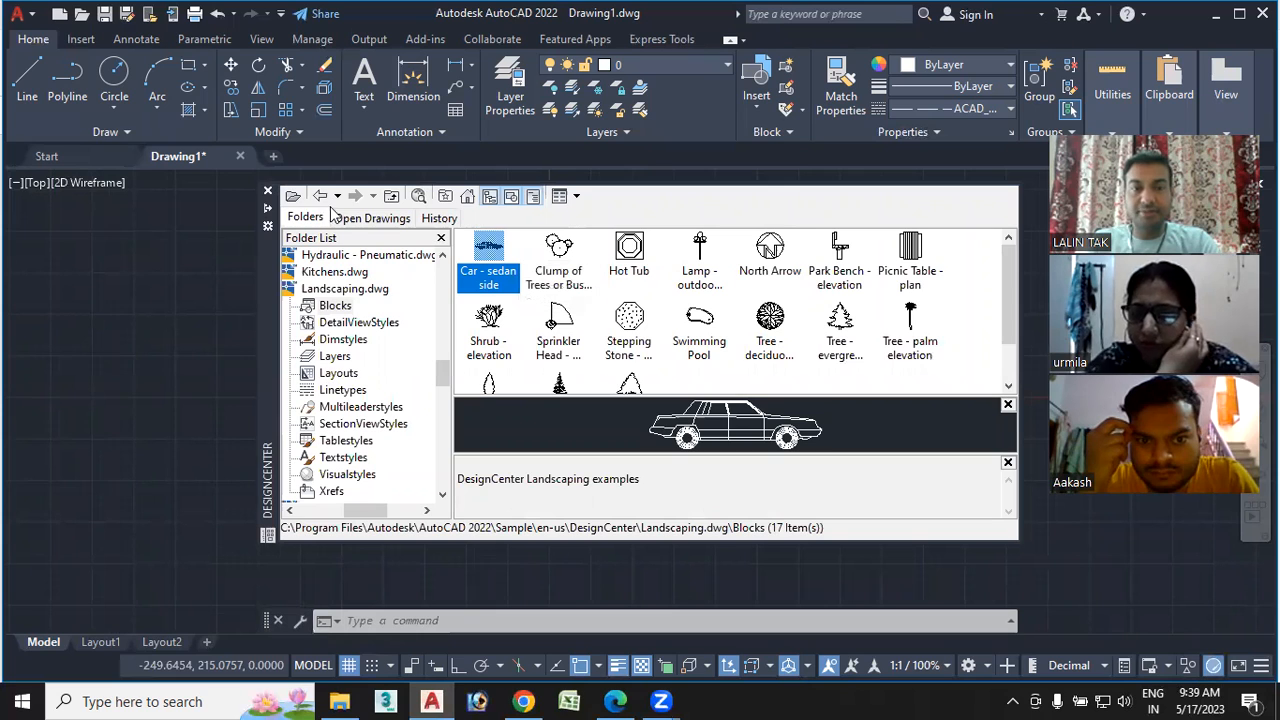
click(391, 197)
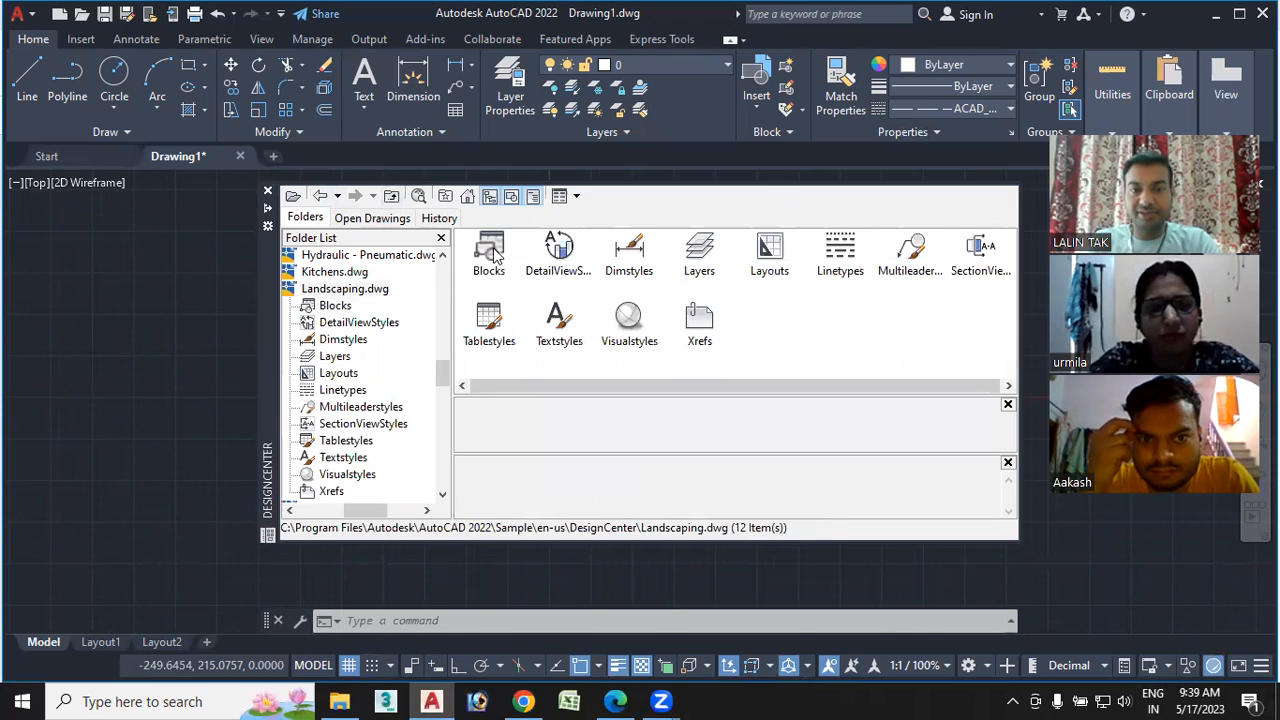
double_click(492, 252)
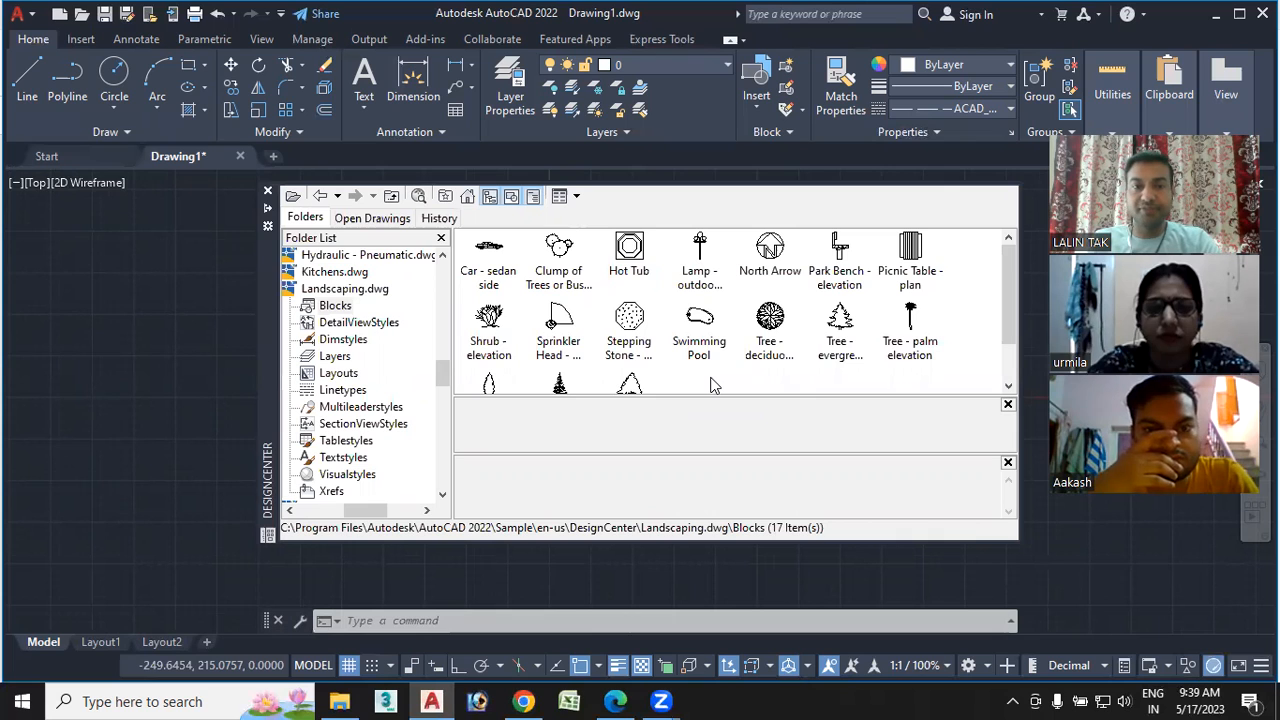
click(391, 197)
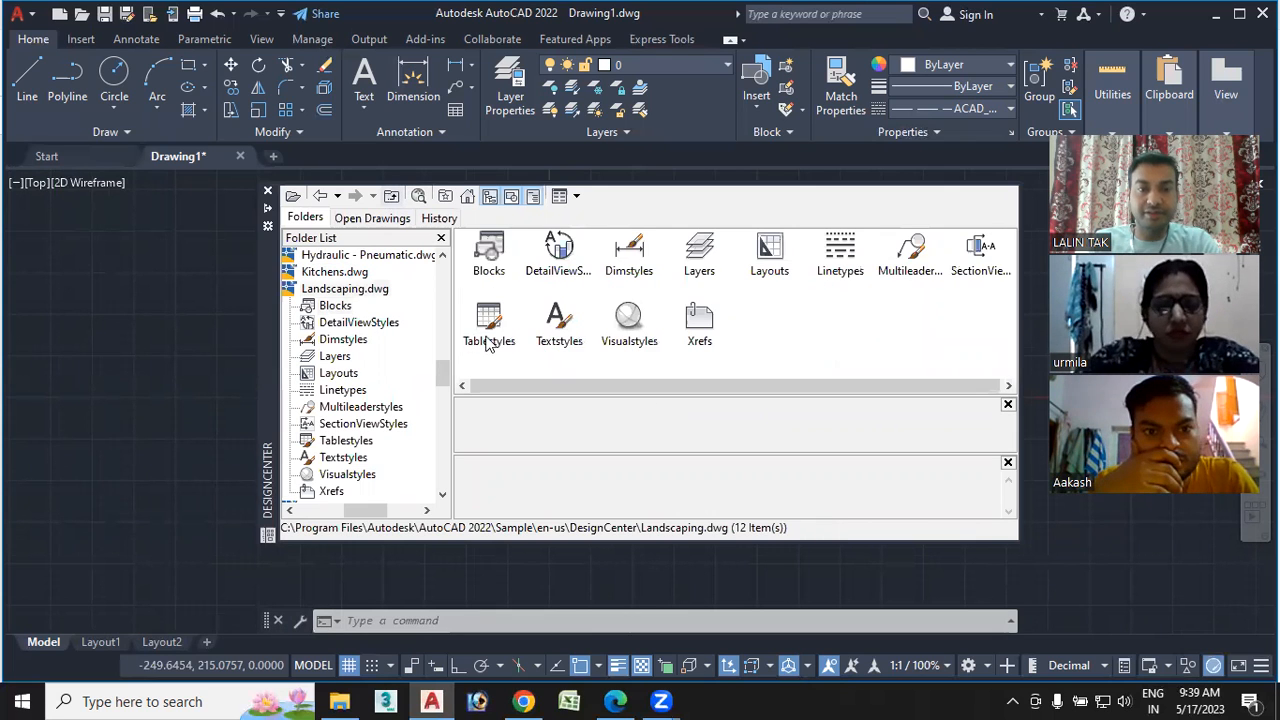
click(391, 197)
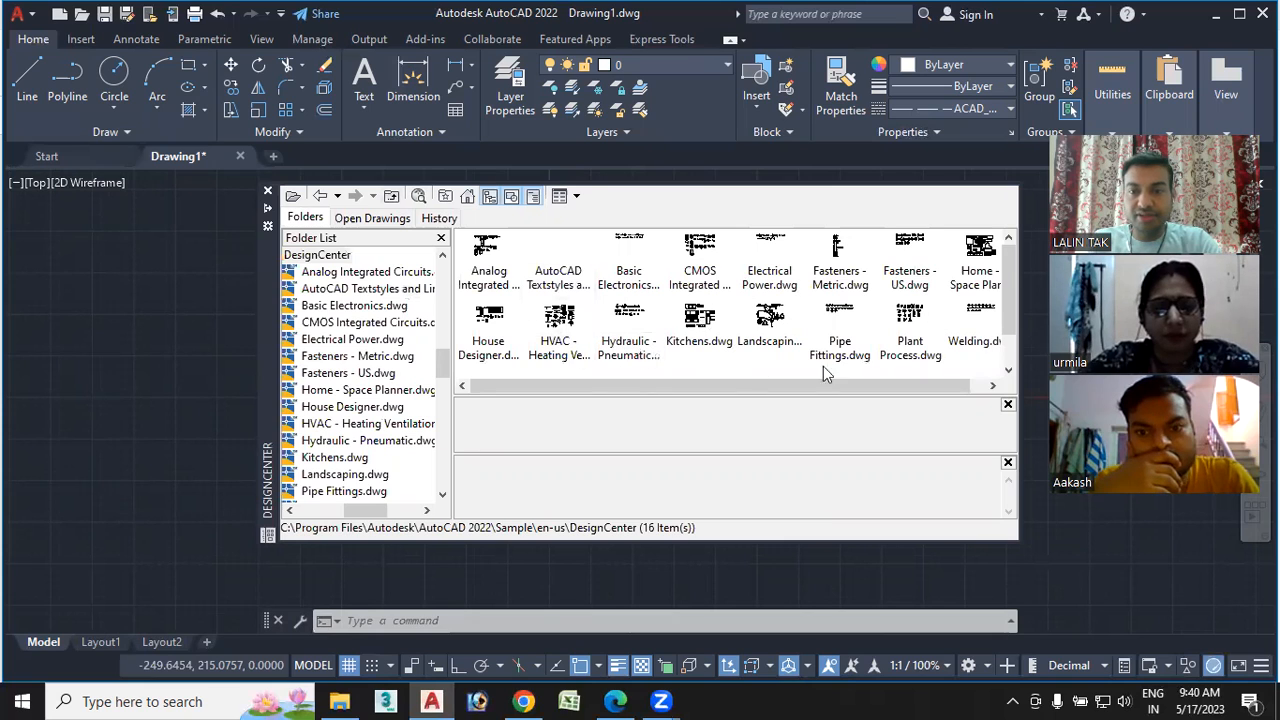
Review the Blocks of Electrical Power.dwg in DesignCenter and go back up to the sample folder
mouse_move(1009, 285)
mouse_down()
mouse_move(1010, 318)
mouse_move(1006, 270)
mouse_up()
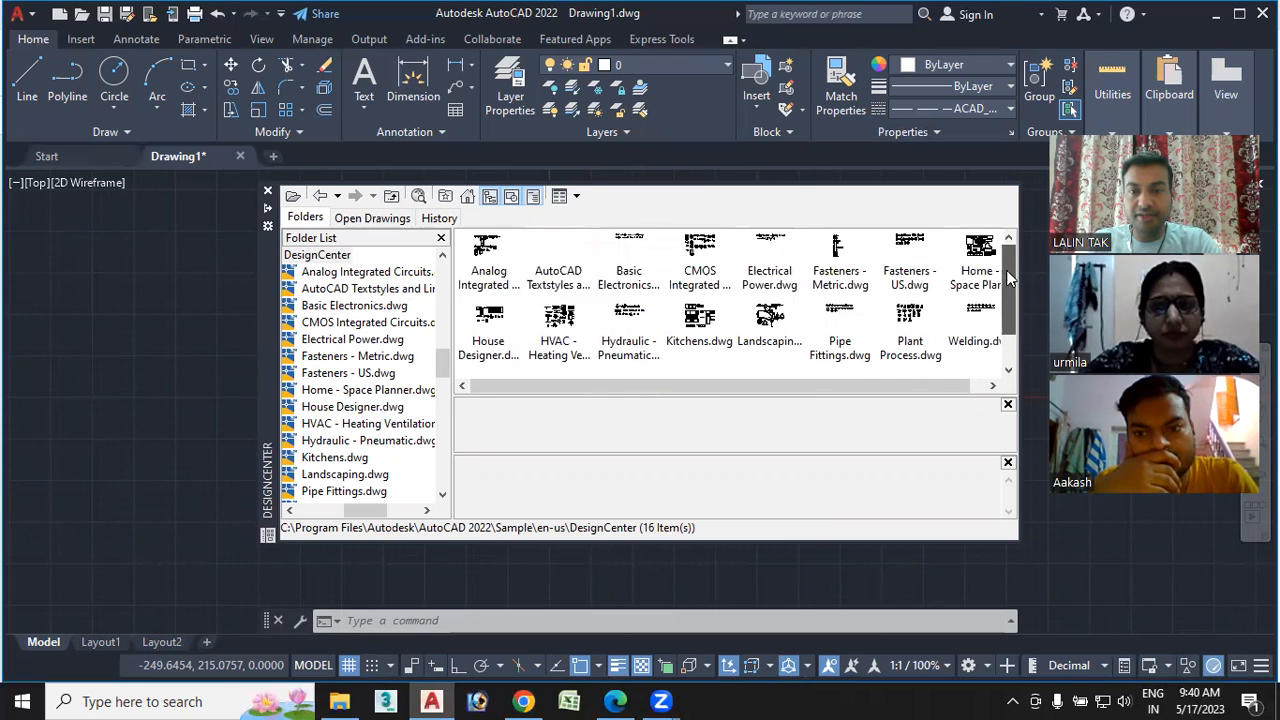
double_click(771, 275)
double_click(498, 266)
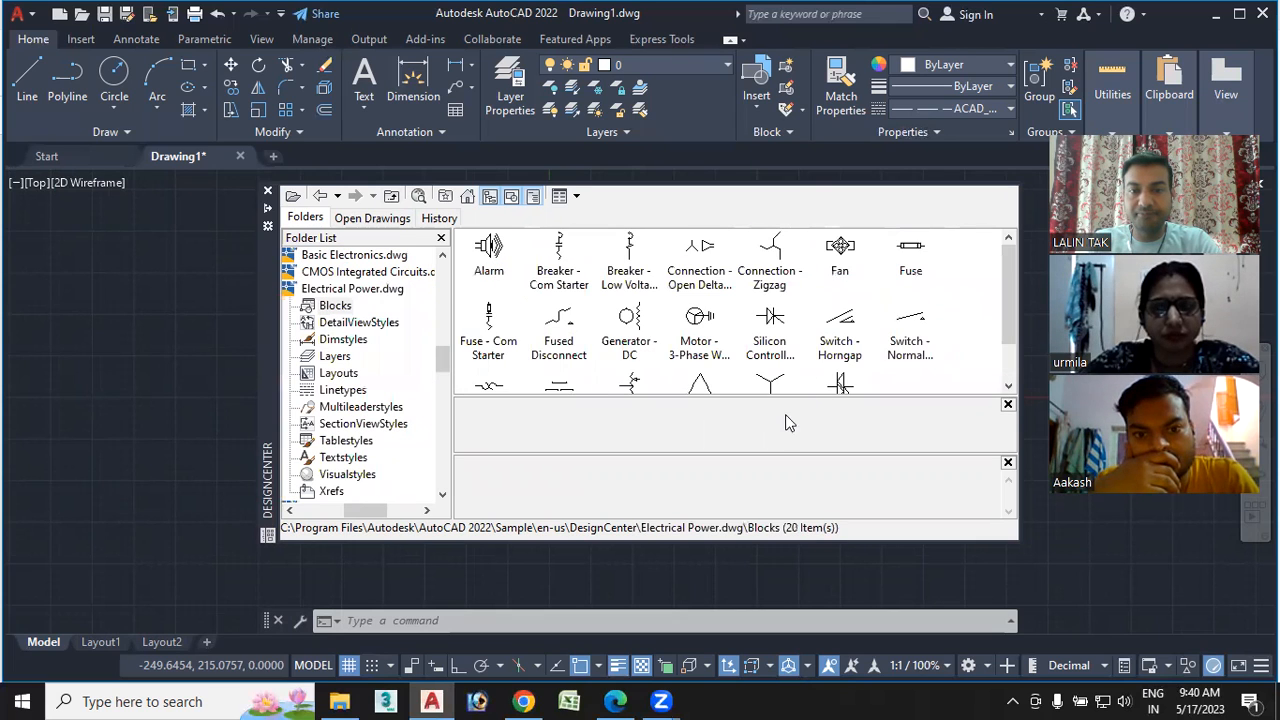
mouse_move(1003, 278)
mouse_down()
mouse_move(1012, 315)
mouse_move(1015, 268)
mouse_up()
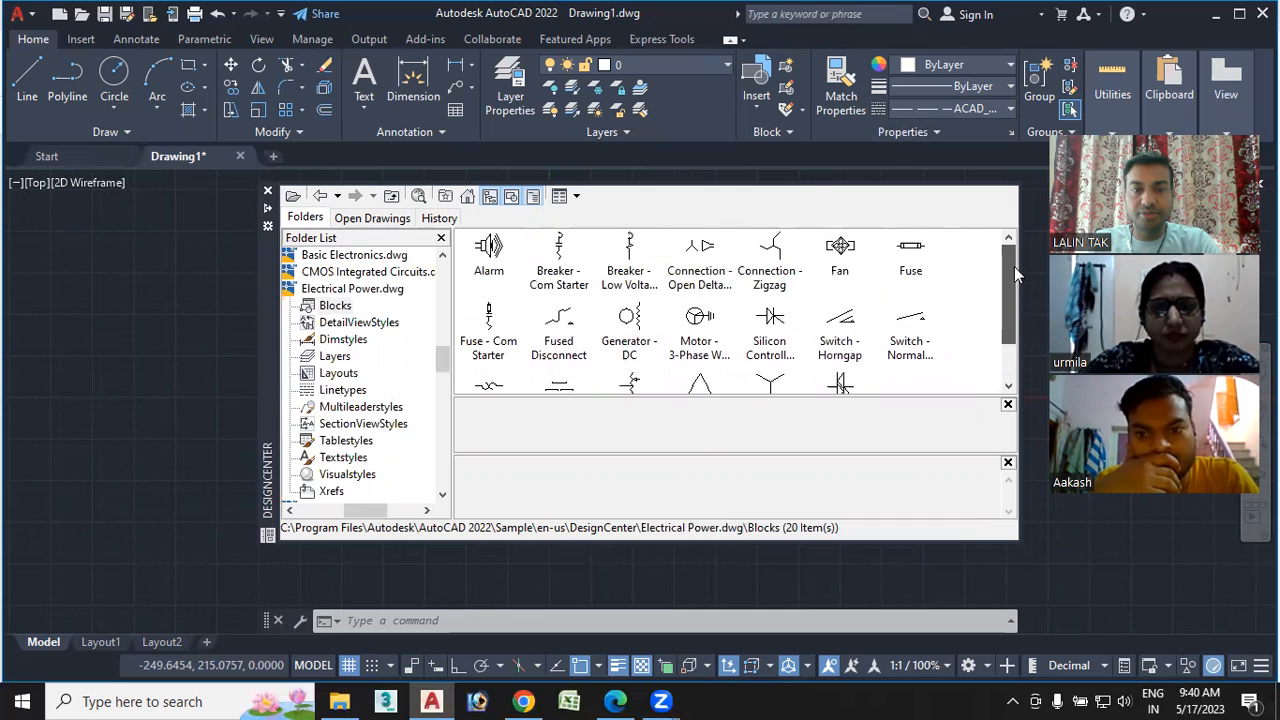
click(391, 196)
click(391, 196)
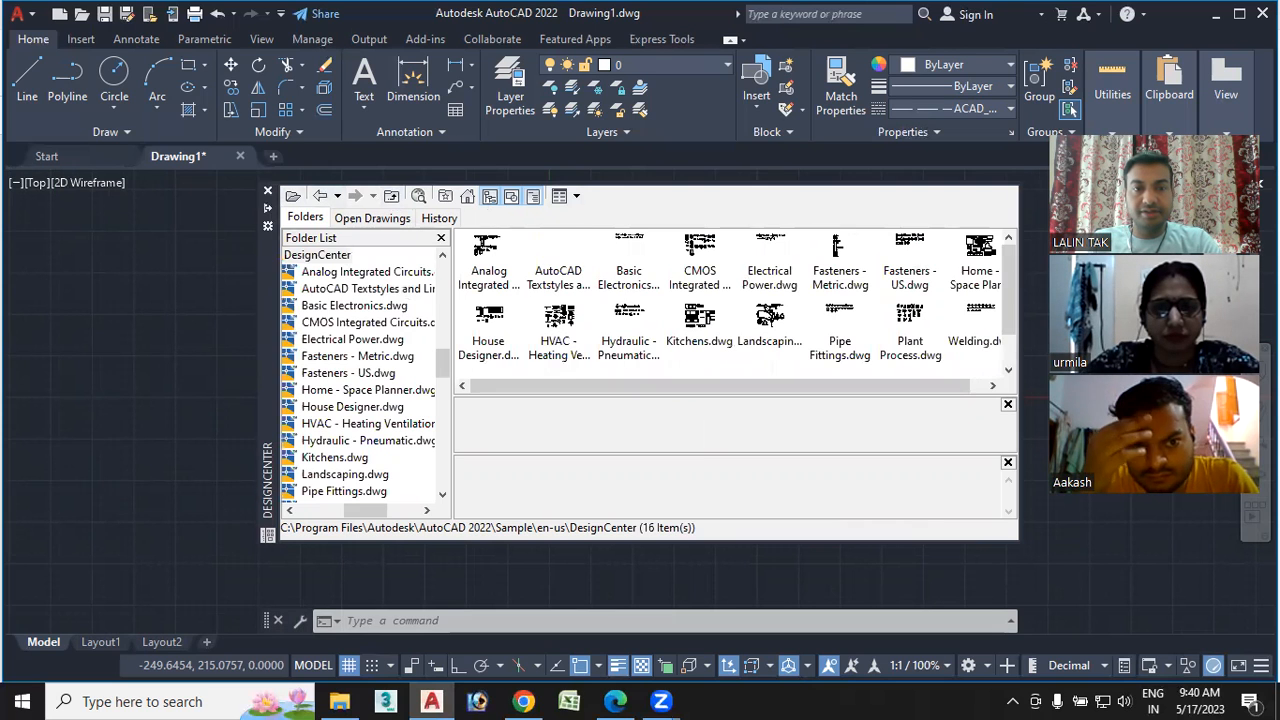
Close DesignCenter and look over the blocks inserted in the drawing, from the chairs to the sedan
key(ctrl+2)
scroll(520, 430, up, 3)
mouse_move(537, 427)
middle_down()
mouse_move(398, 425)
mouse_move(301, 443)
middle_up()
middle_drag(337, 357, 192, 424)
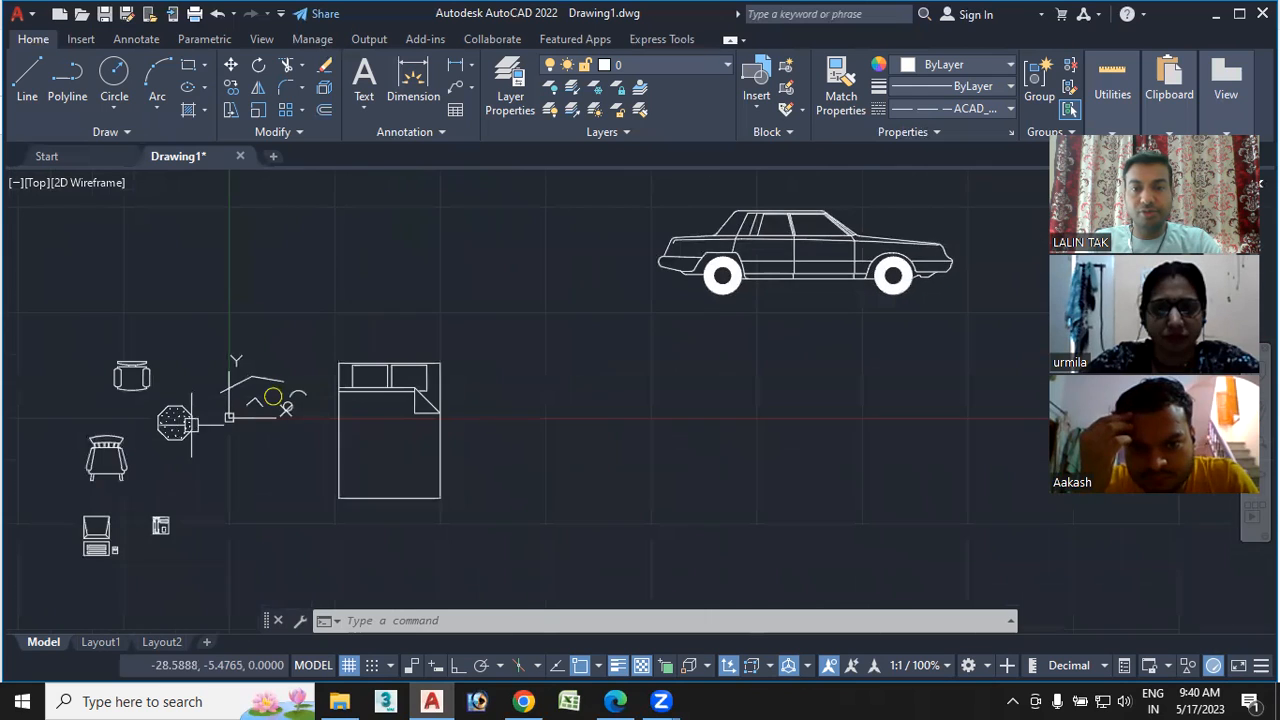
middle_drag(697, 386, 472, 431)
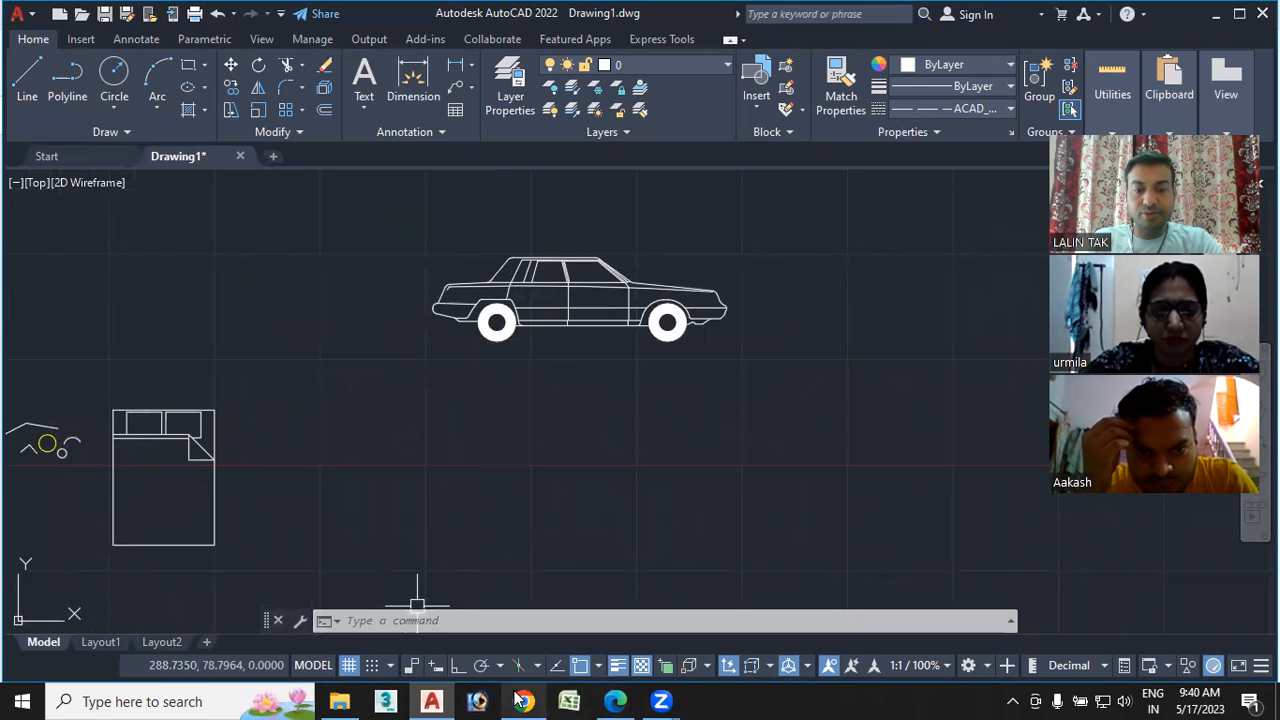
Check the short keys list in AutoCAD 2021.pdf in Edge and return to the drawing in AutoCAD
click(615, 701)
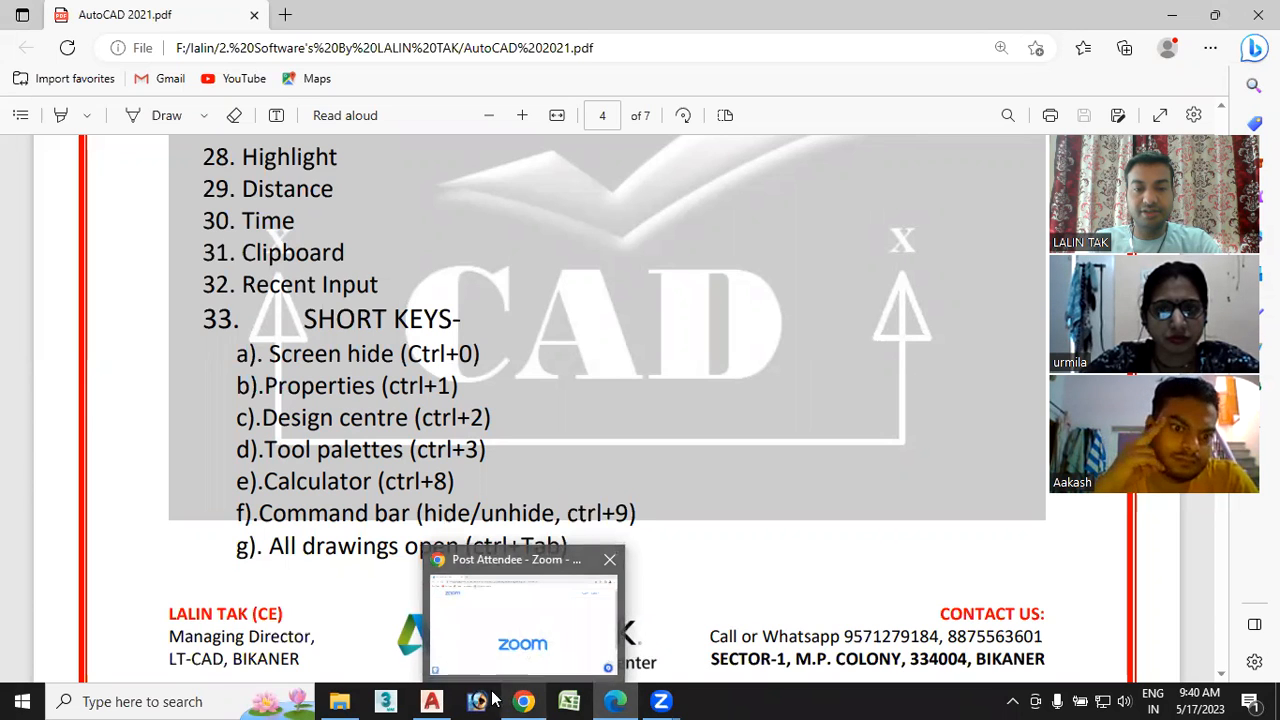
mouse_move(612, 700)
click(431, 701)
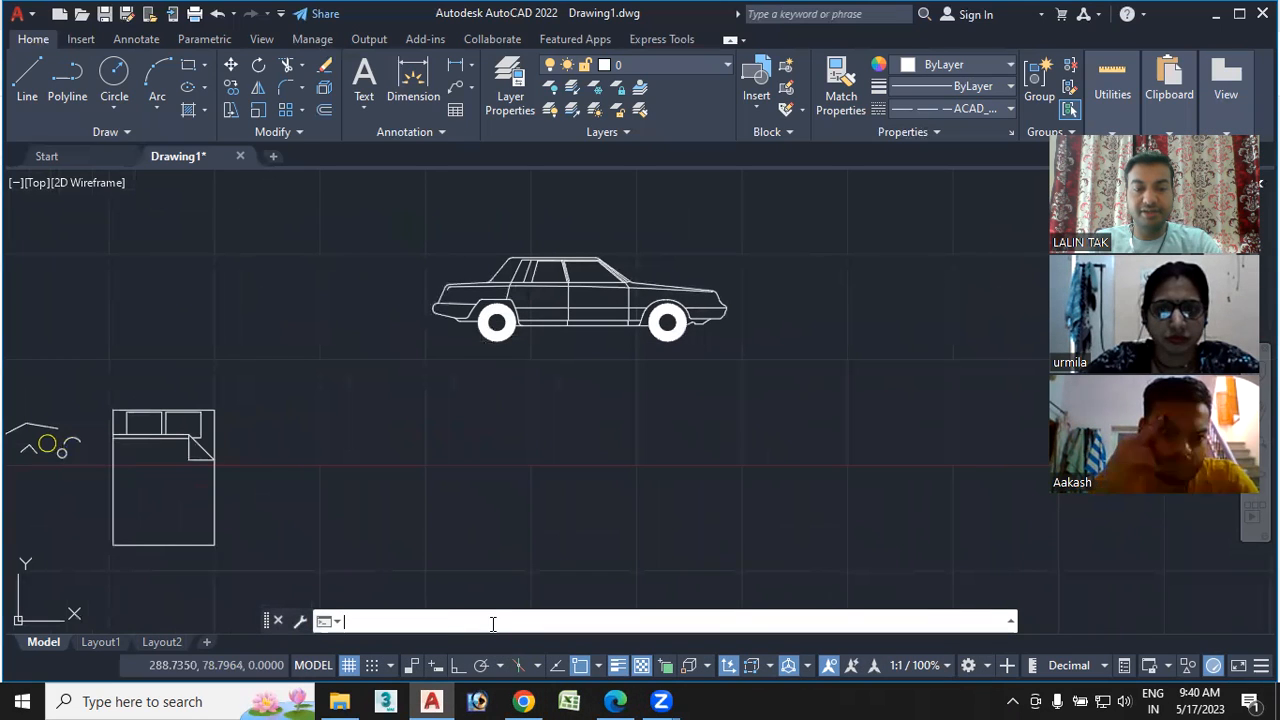
Open DesignCenter with the DC command and close it again
text(dc)
key(Return)
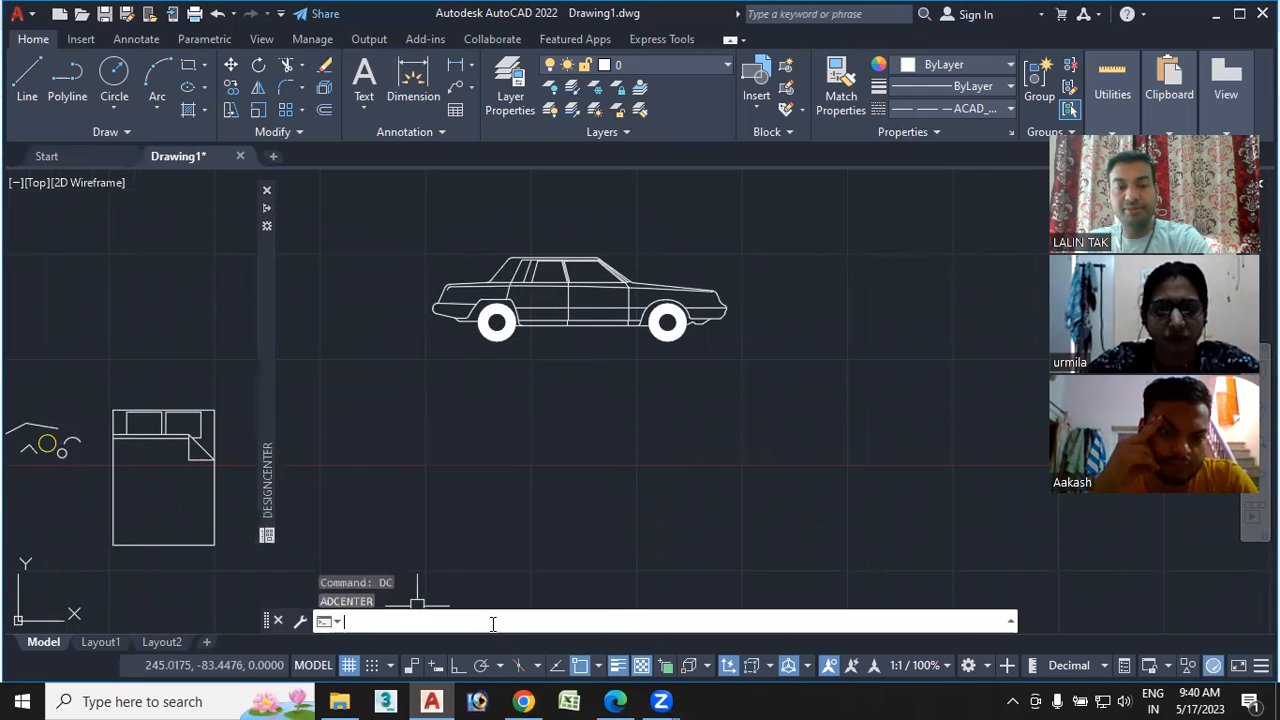
mouse_move(268, 210)
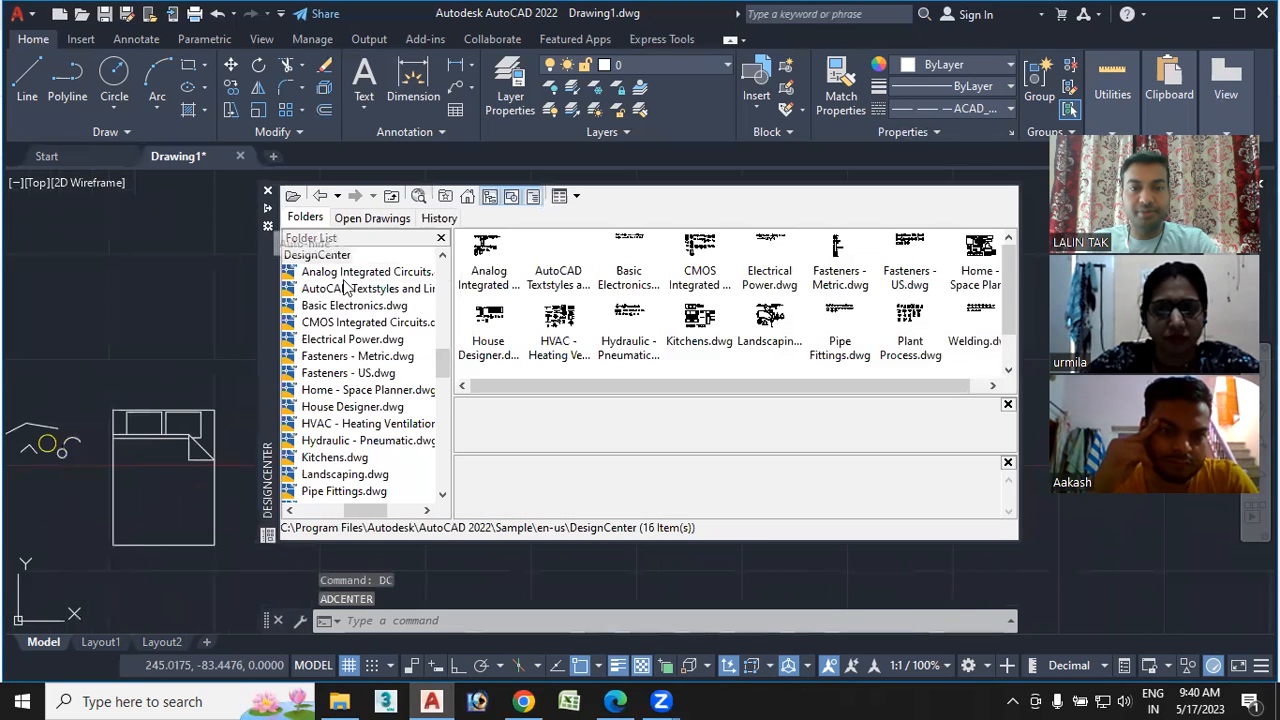
click(268, 191)
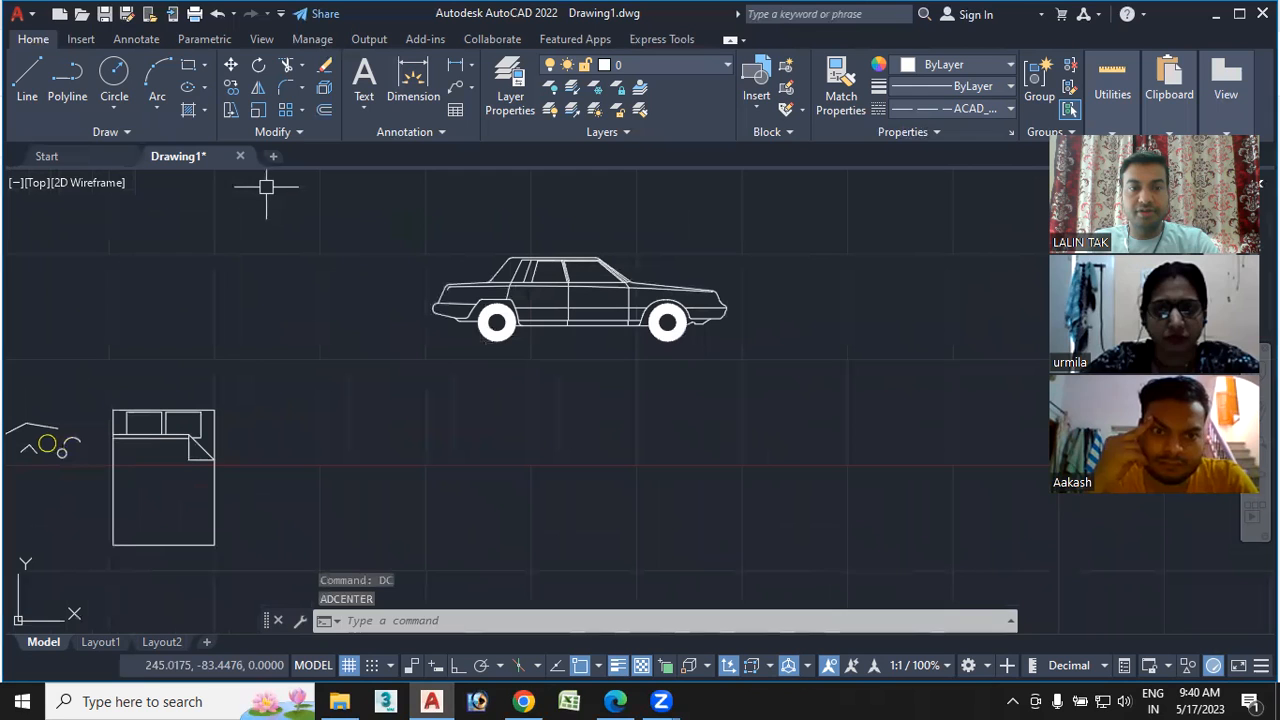
Open the Tool Palettes with the TP command and check their short key in the Edge PDF before returning to AutoCAD
text(t)
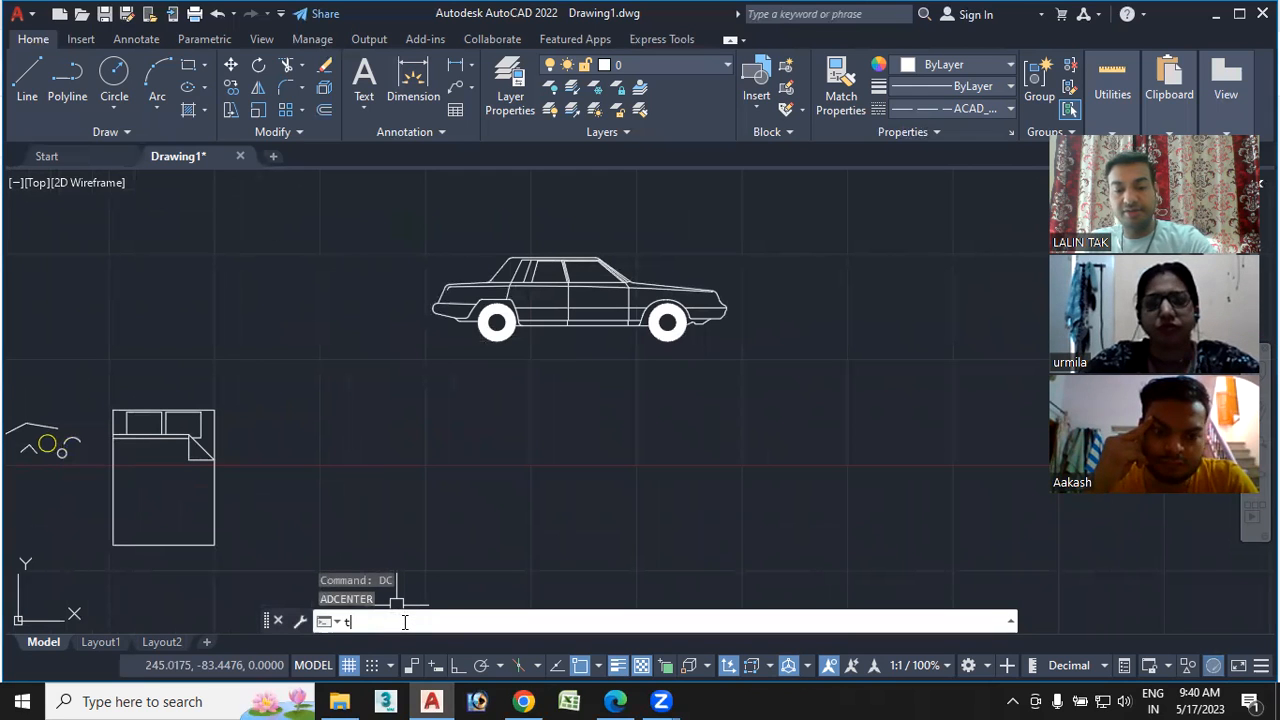
text(p)
key(Return)
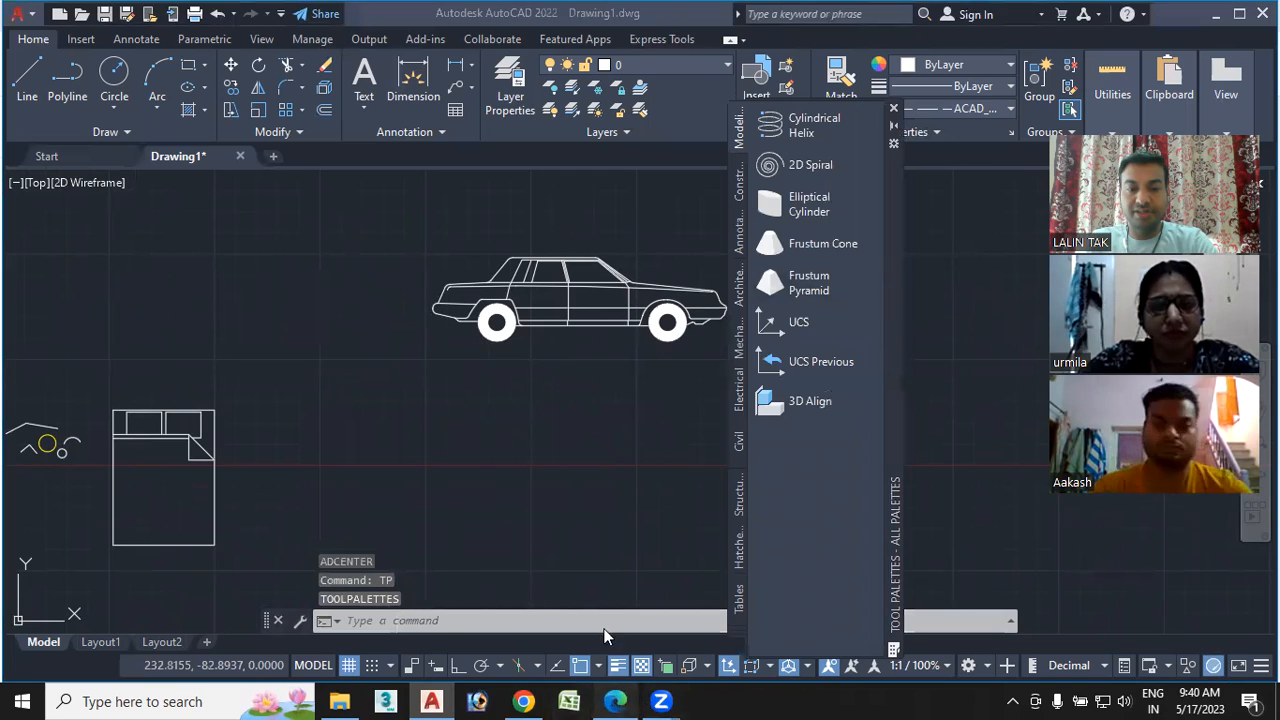
key(alt+Tab)
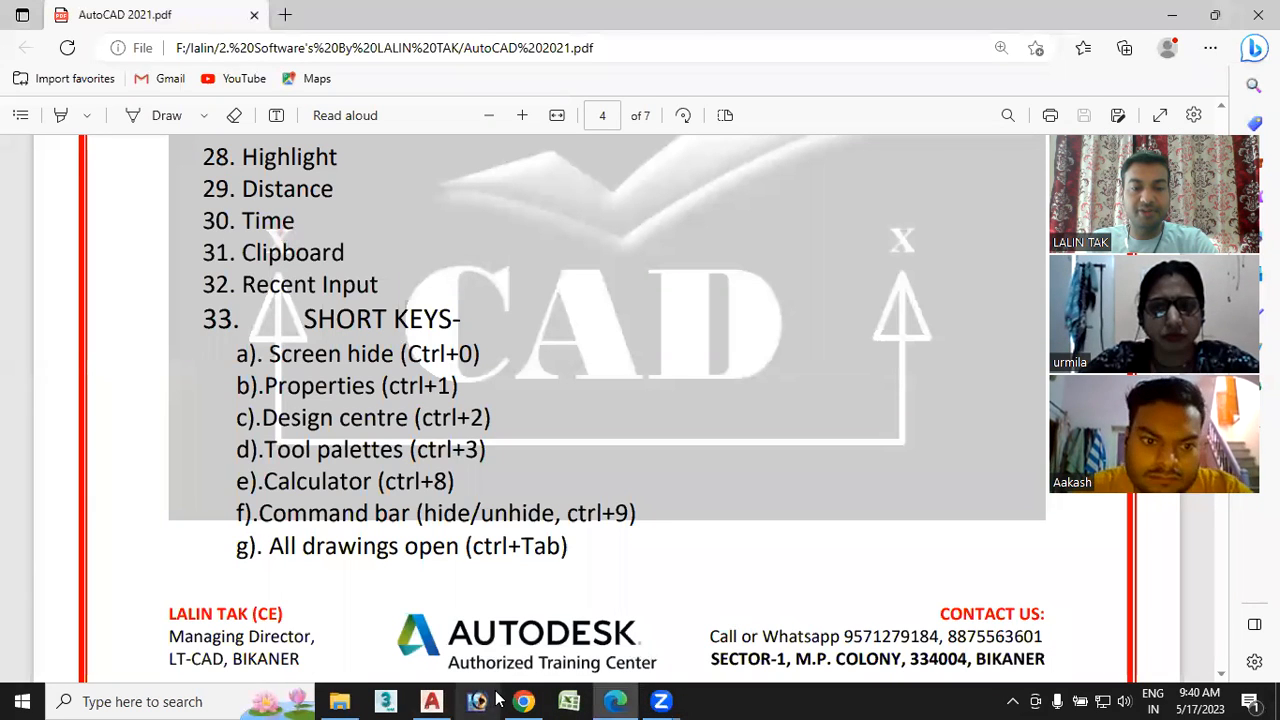
mouse_move(431, 700)
click(450, 620)
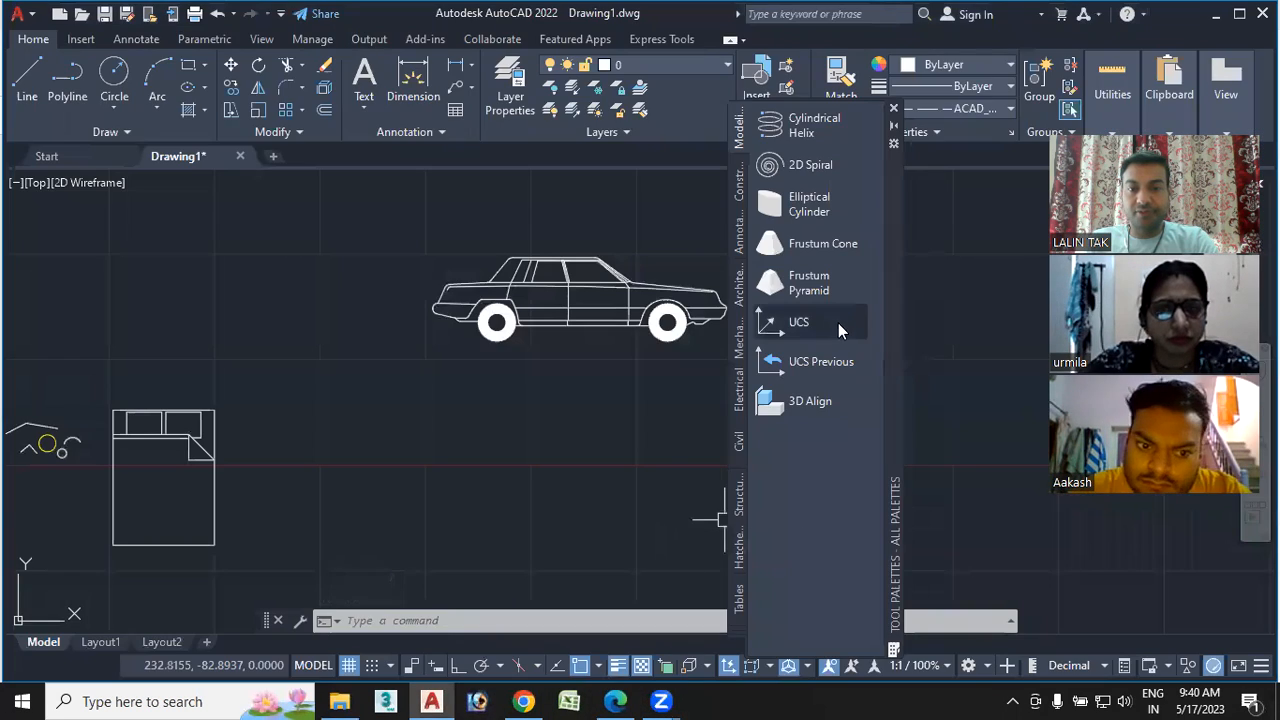
Insert the Vehicles - Imperial block from the Architectural tool palette below the sedan, and close the Tool Palettes
click(739, 185)
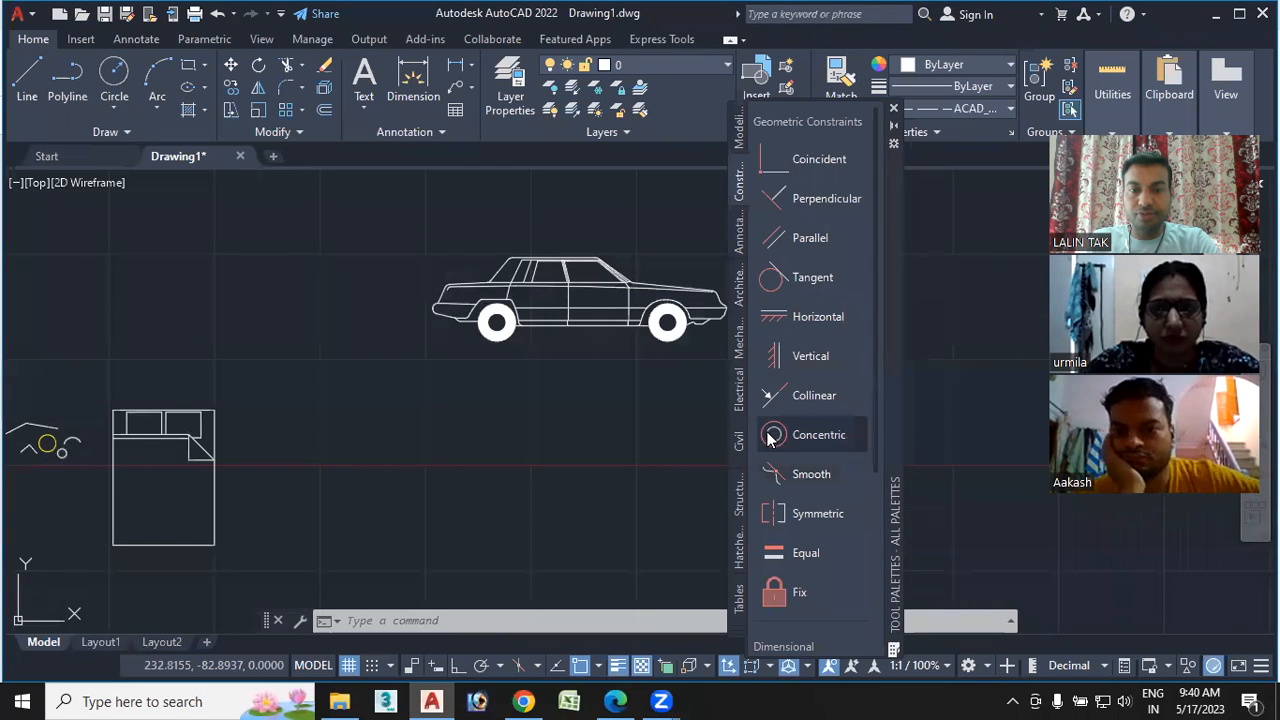
click(740, 287)
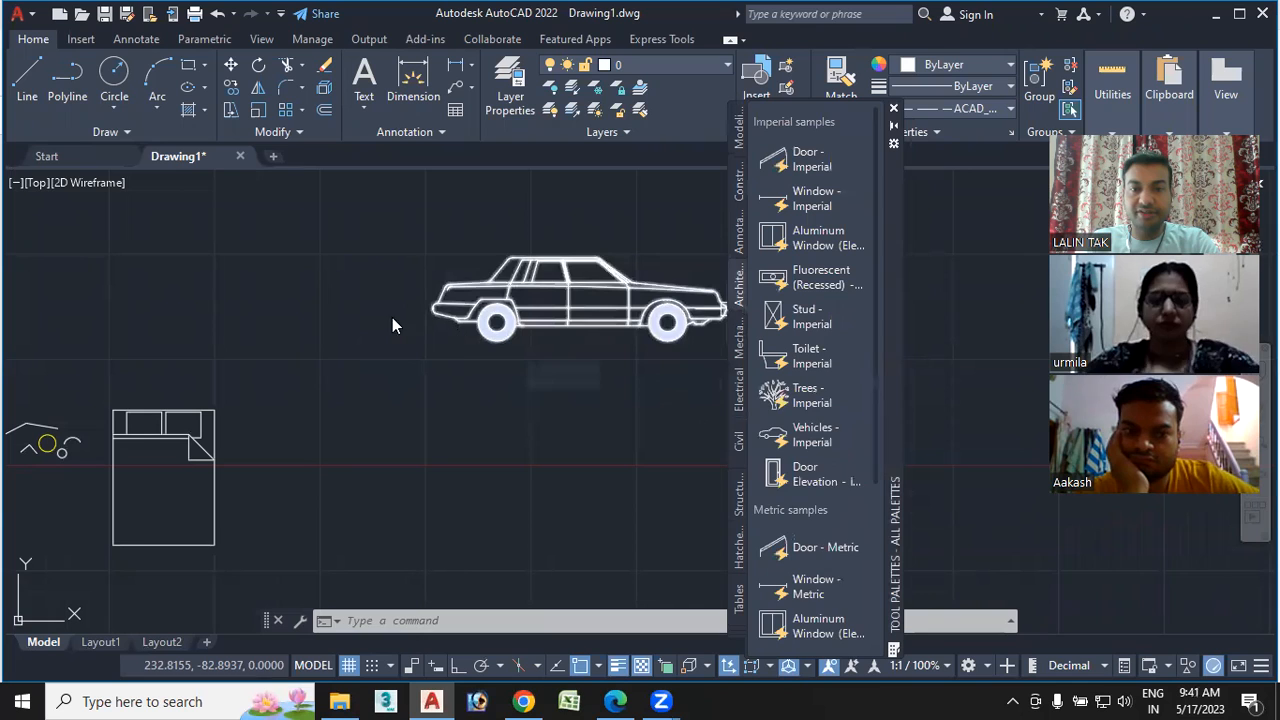
click(811, 441)
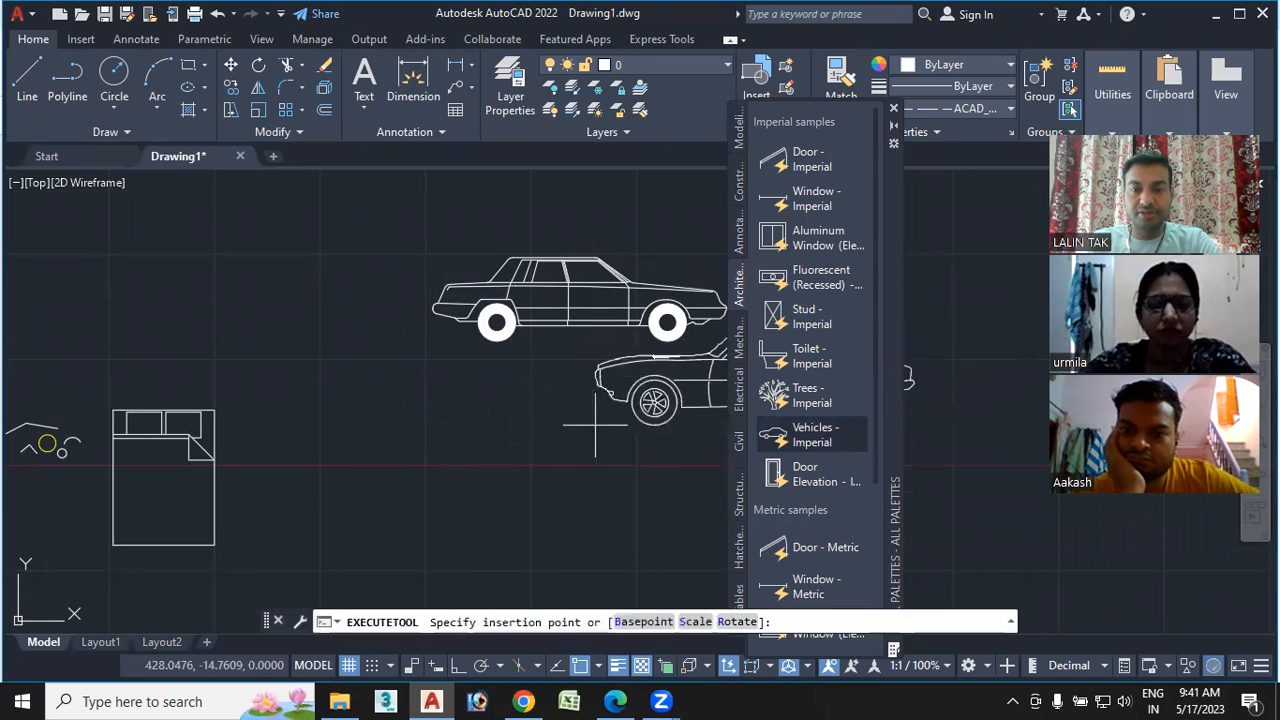
click(375, 493)
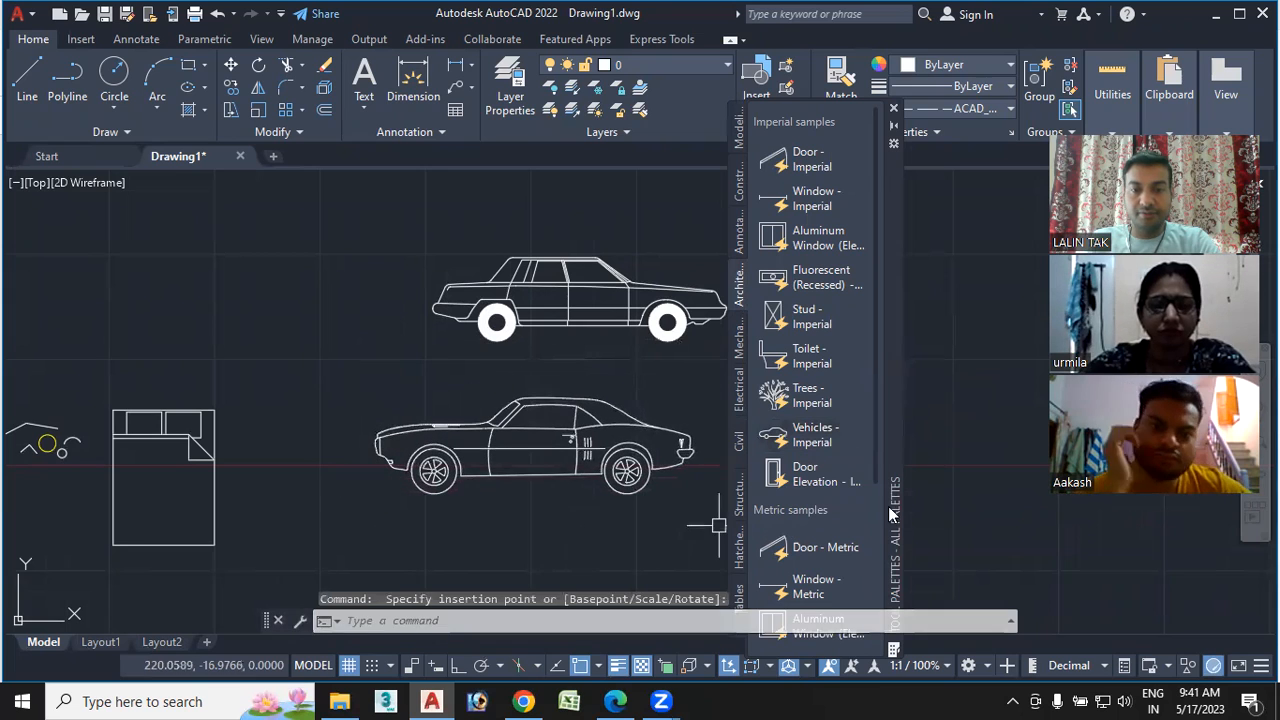
click(895, 111)
Select both cars and switch the lower vehicle block's visibility state to Sports Car (Top)
mouse_move(748, 386)
middle_down()
mouse_move(690, 417)
mouse_move(746, 357)
mouse_move(657, 377)
mouse_move(655, 390)
middle_up()
mouse_move(660, 382)
click(670, 272)
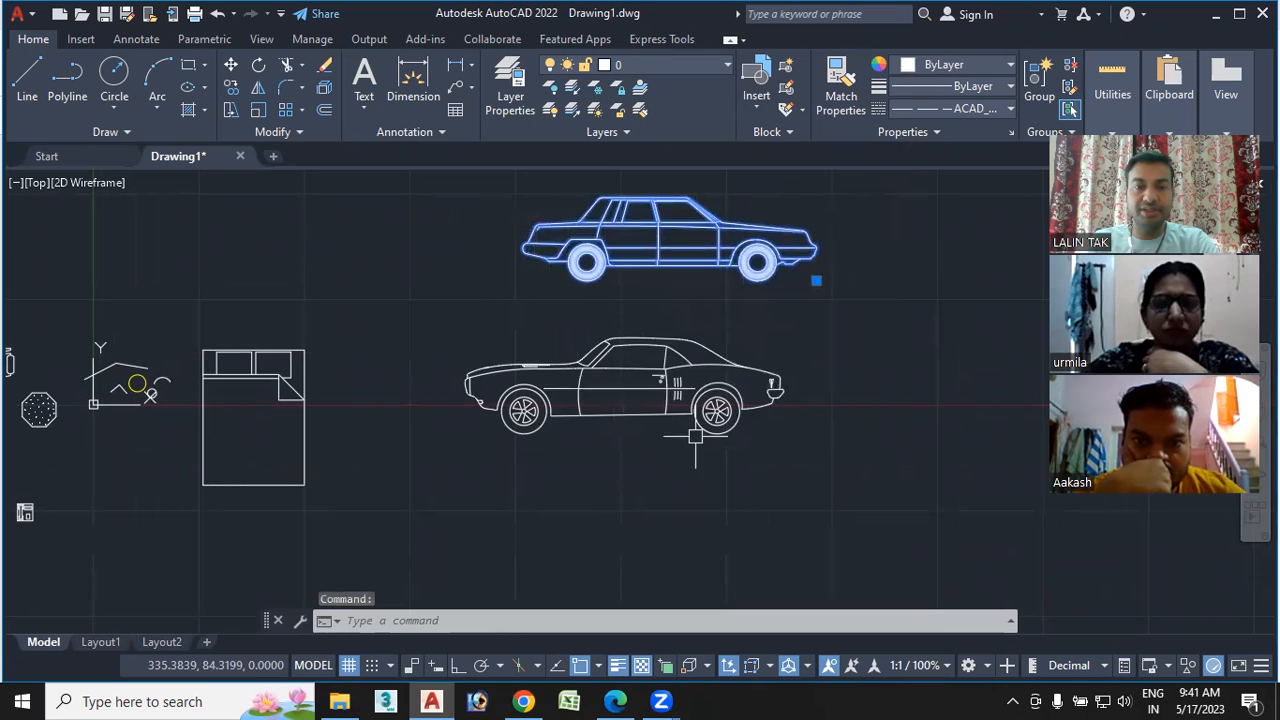
click(699, 418)
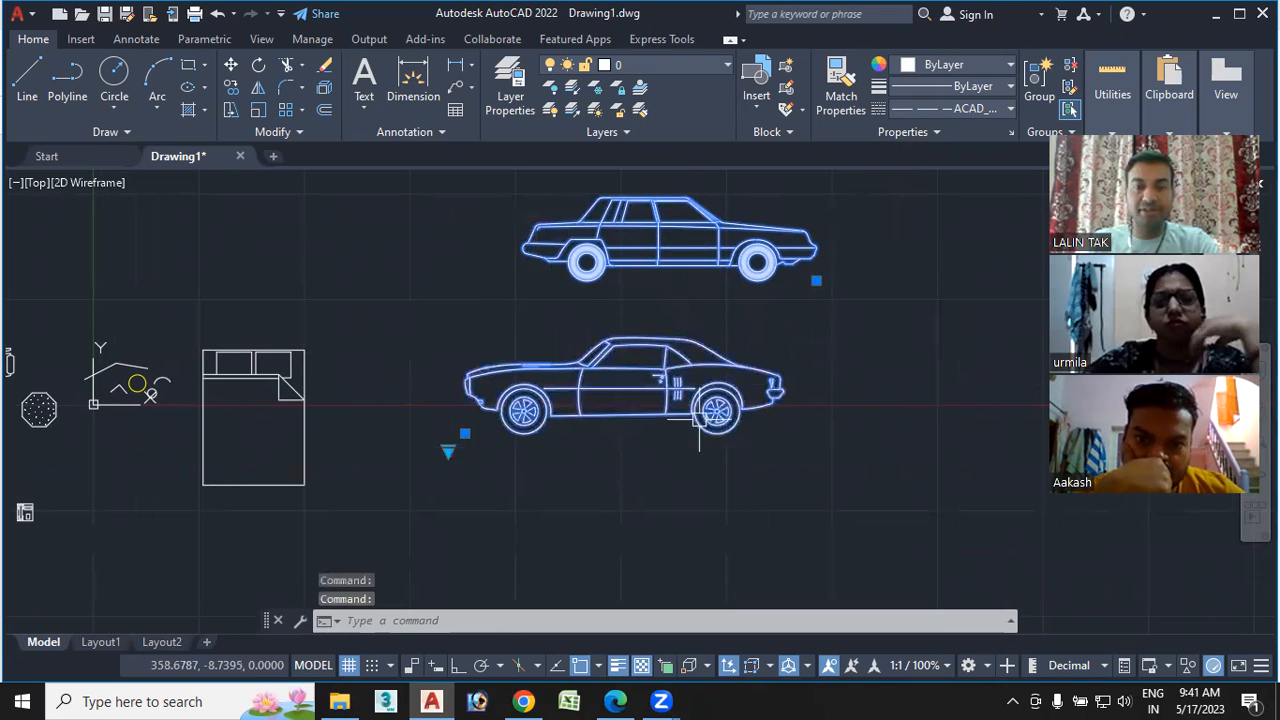
click(447, 451)
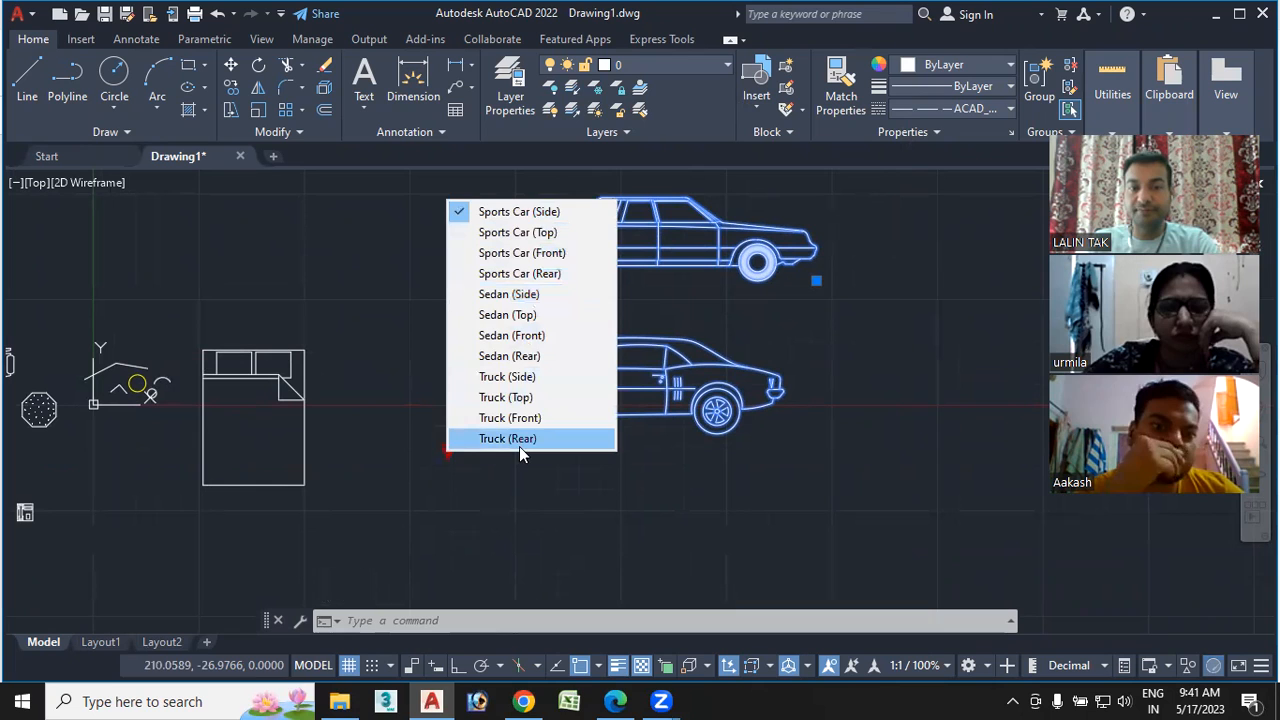
click(540, 232)
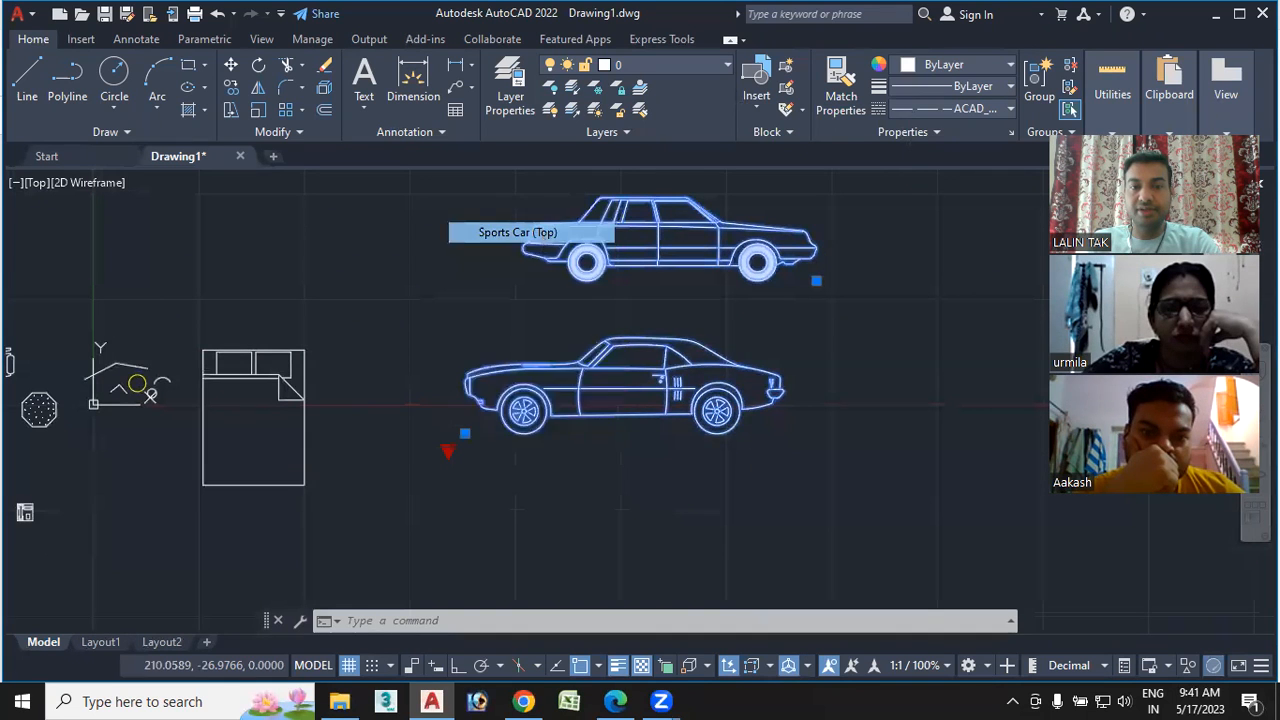
middle_drag(628, 488, 478, 428)
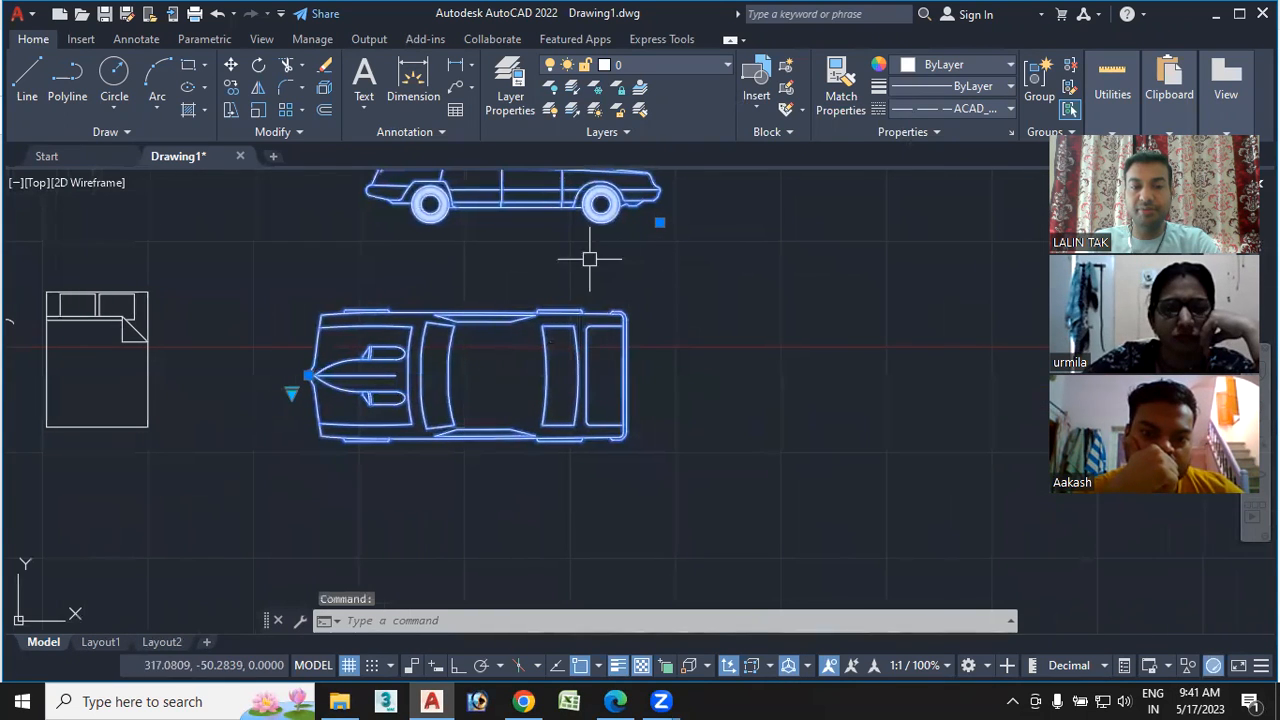
Switch the vehicle block's visibility state to Sports Car (Front), followed by Sports Car (Rear)
click(289, 395)
click(386, 452)
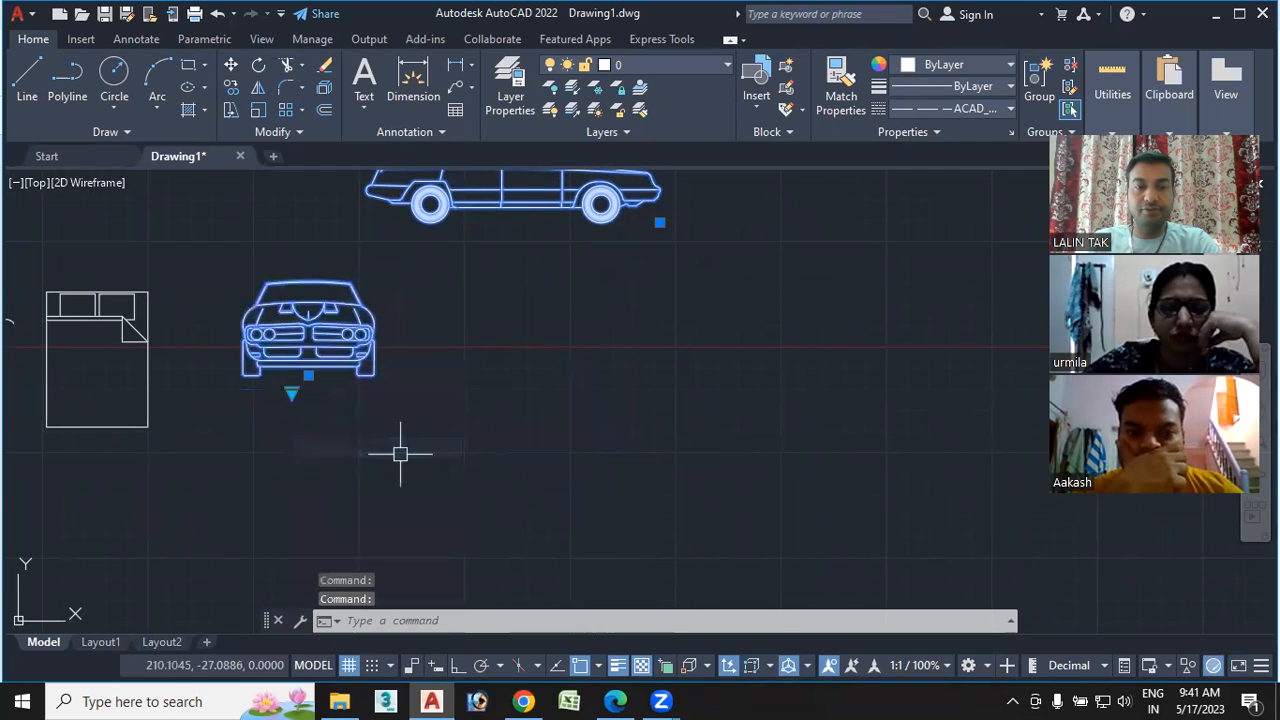
click(291, 393)
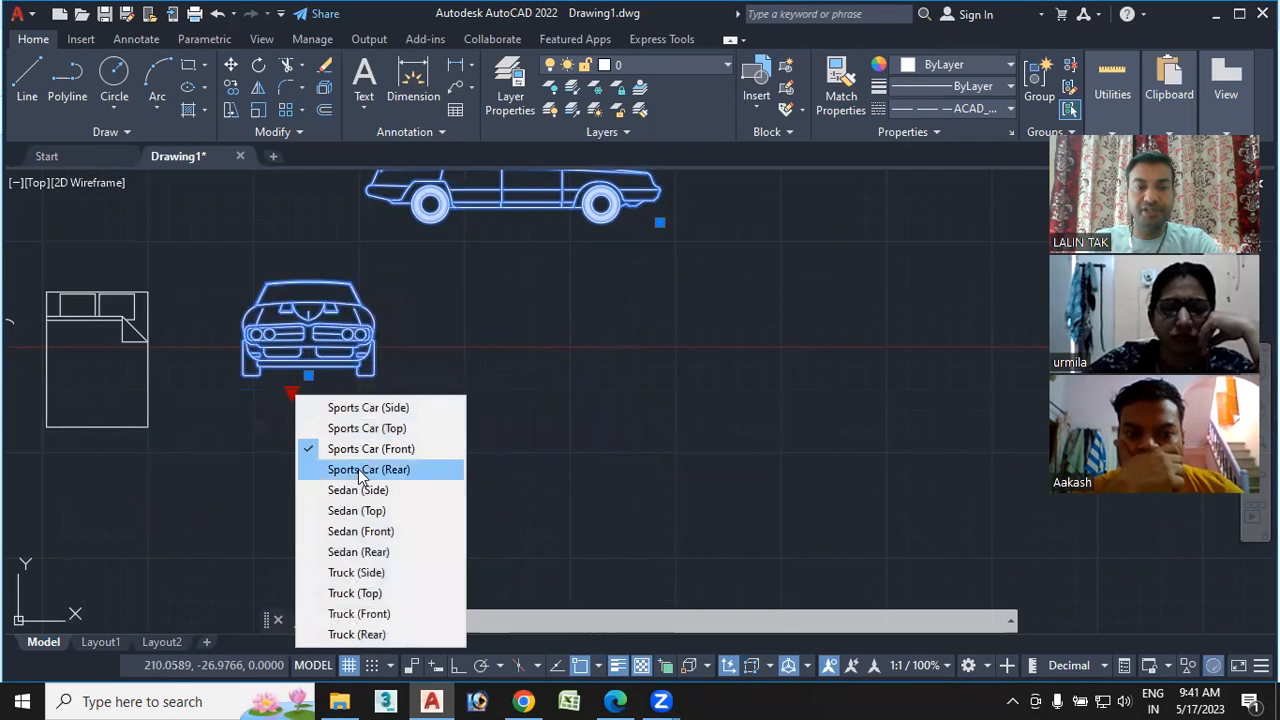
click(362, 469)
Switch the vehicle block's visibility state to Sedan (Top), followed by Truck (Side)
click(291, 395)
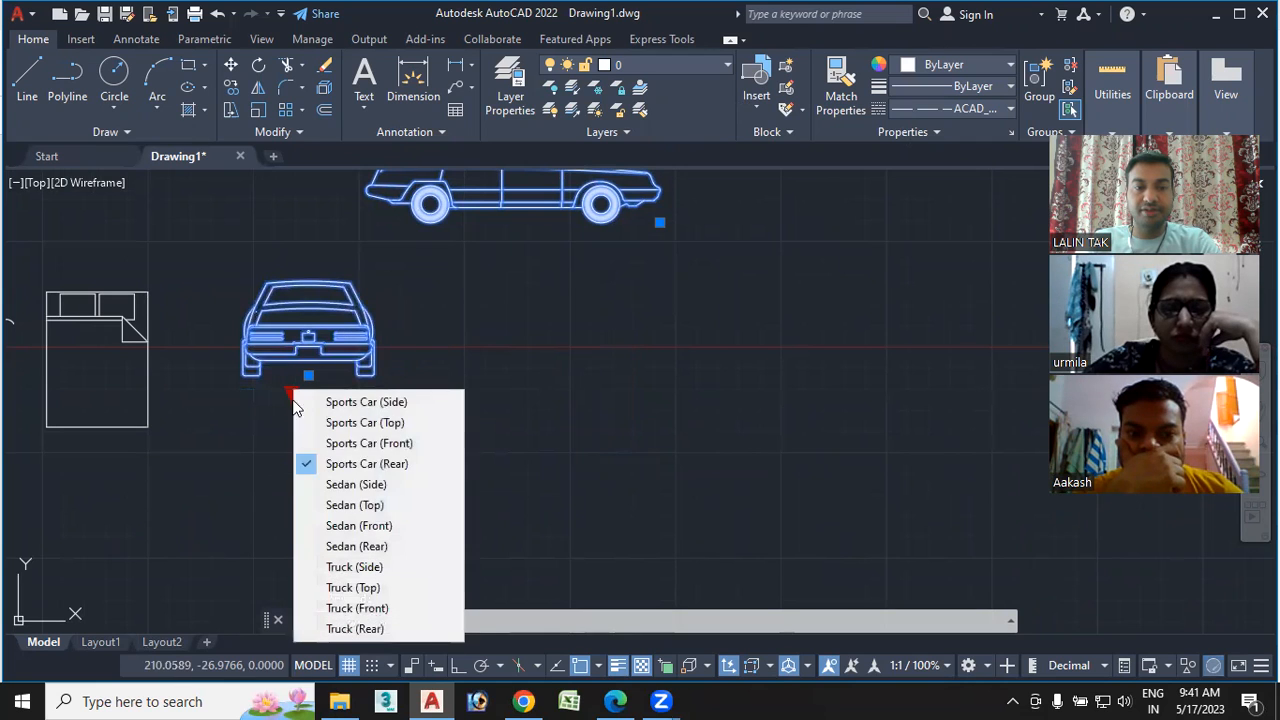
click(372, 506)
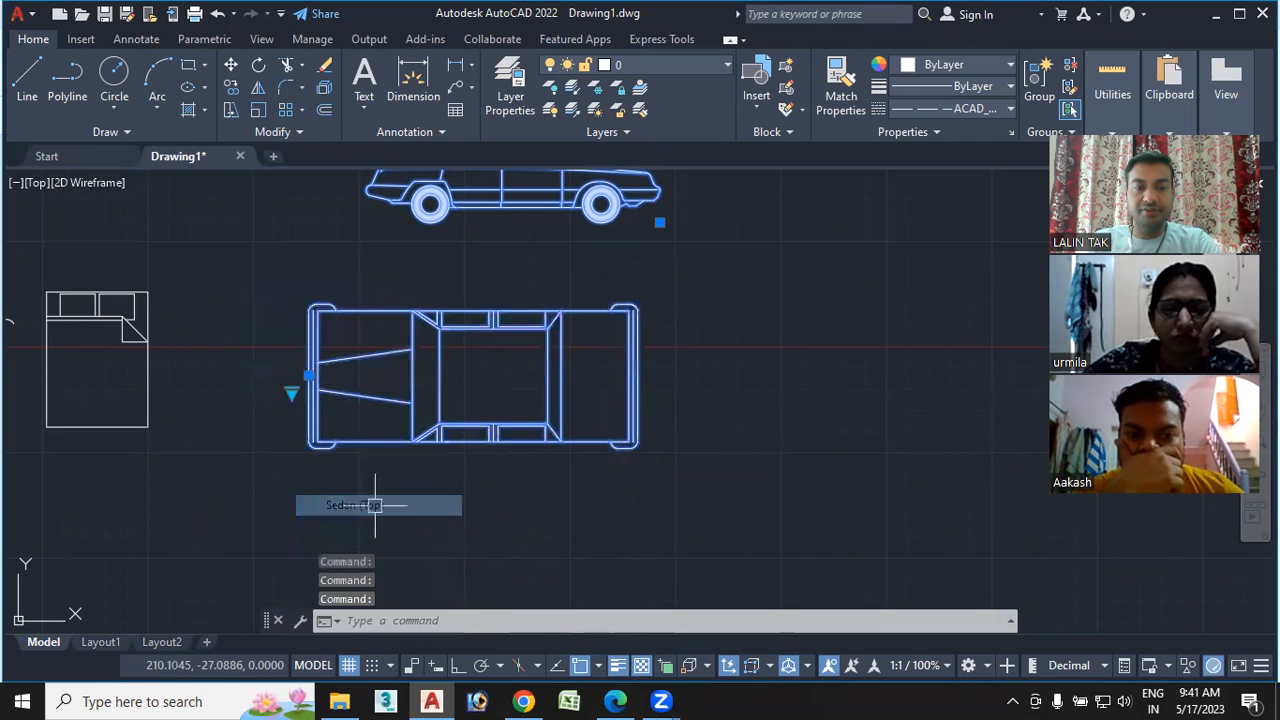
click(291, 392)
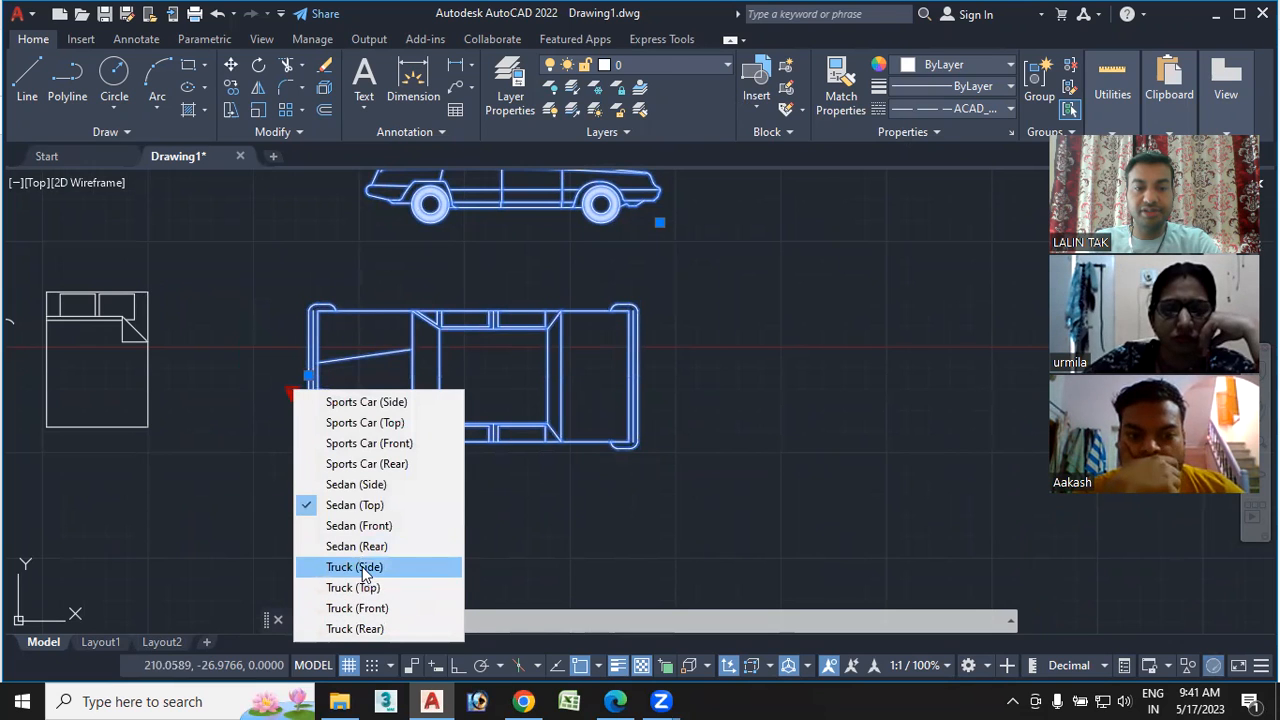
click(363, 572)
Switch the vehicle block's visibility state to Truck (Front)
click(297, 393)
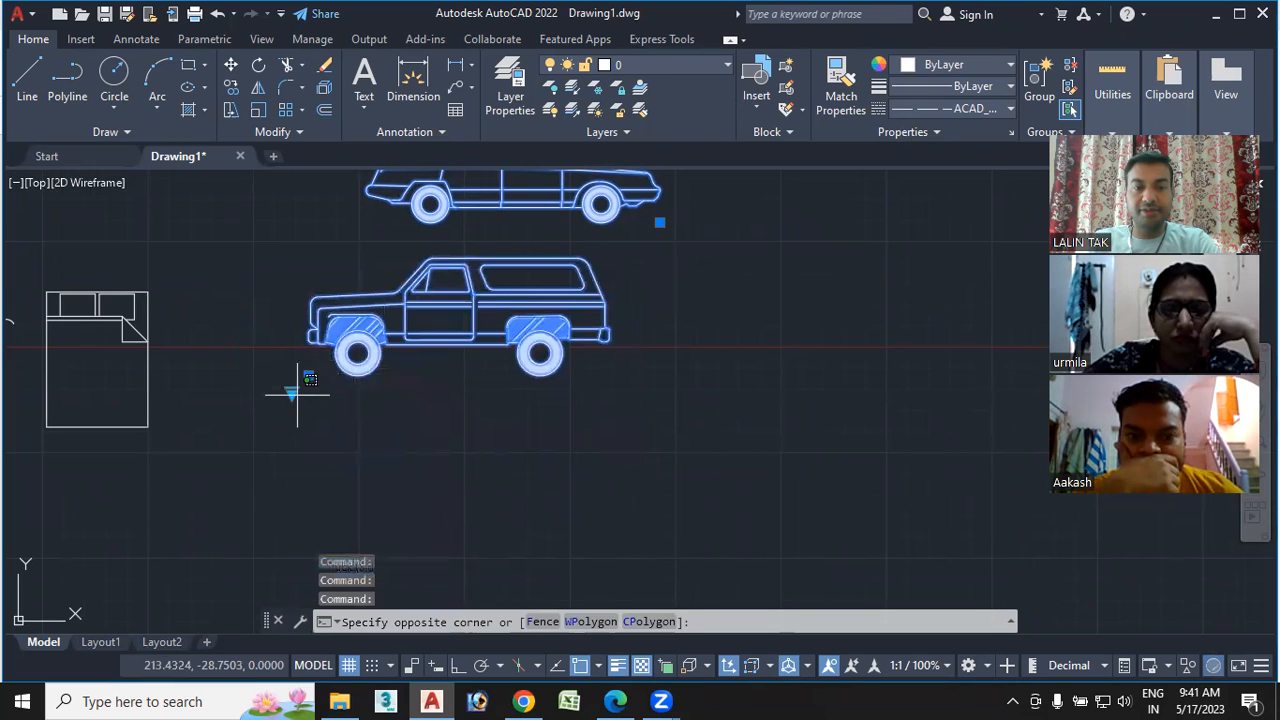
key(Escape)
click(291, 392)
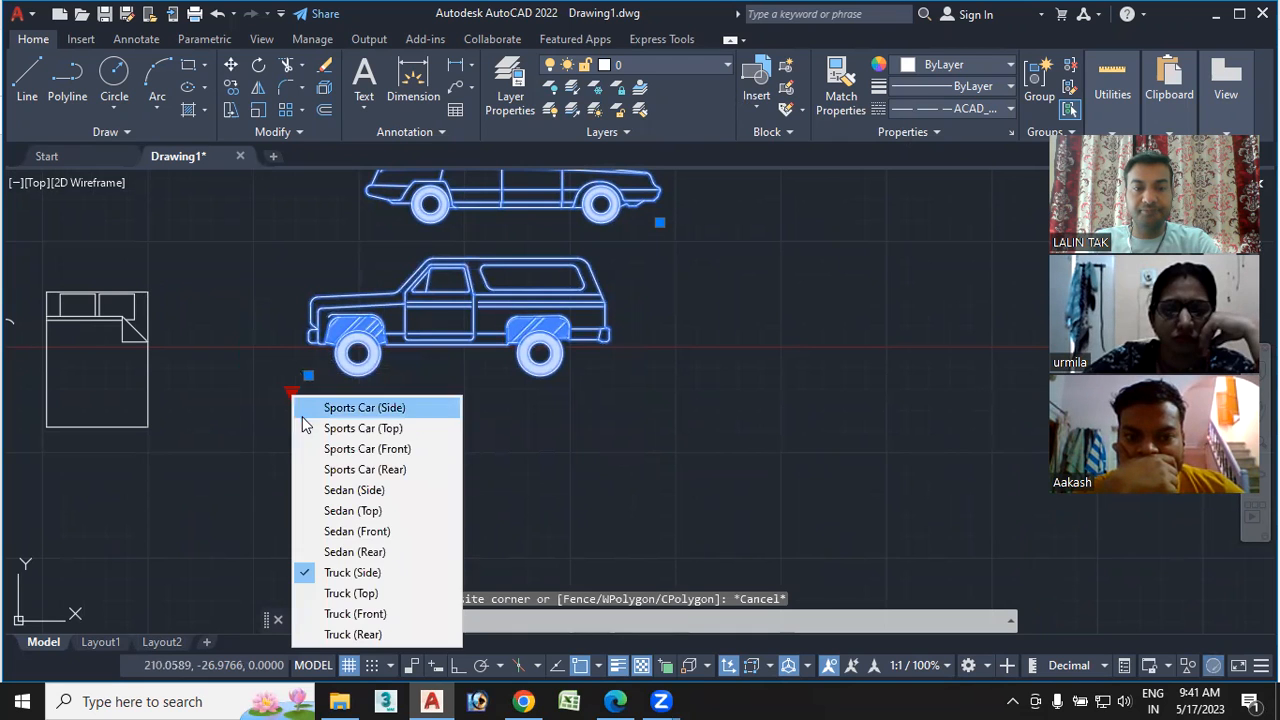
click(350, 613)
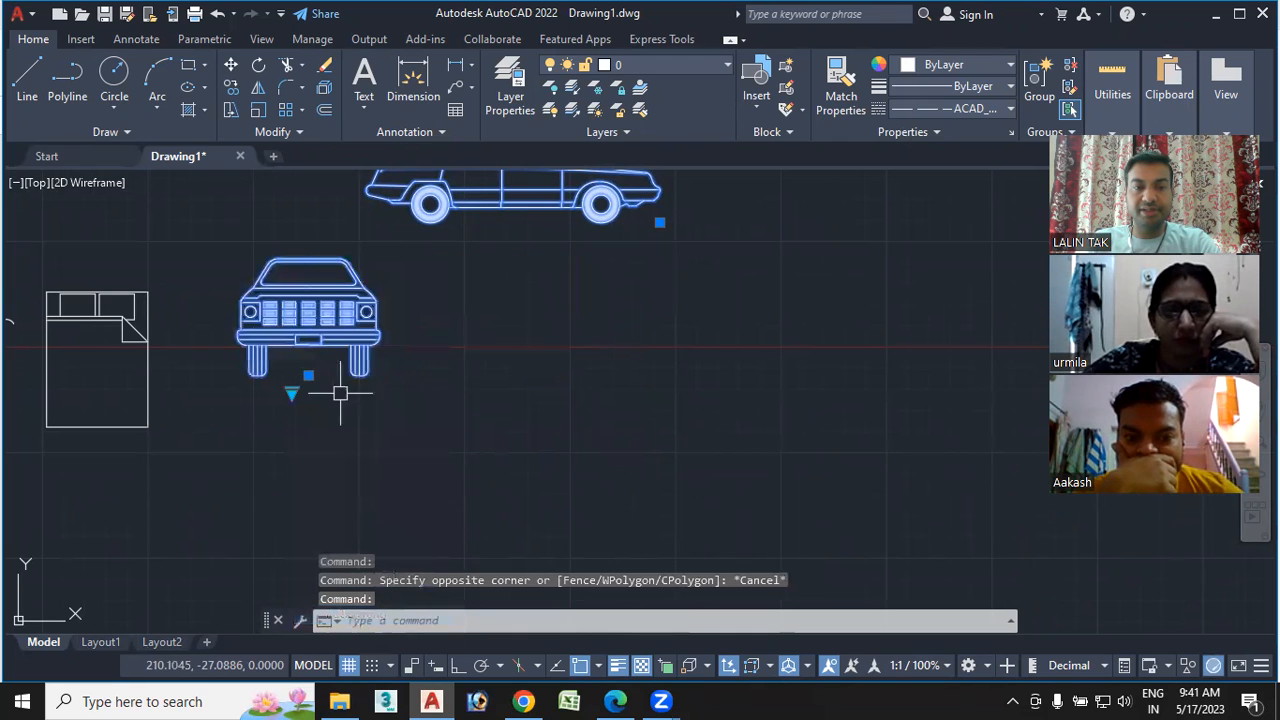
Return the vehicle block to Truck (Side), and set its visibility state to Truck (Top)
click(291, 393)
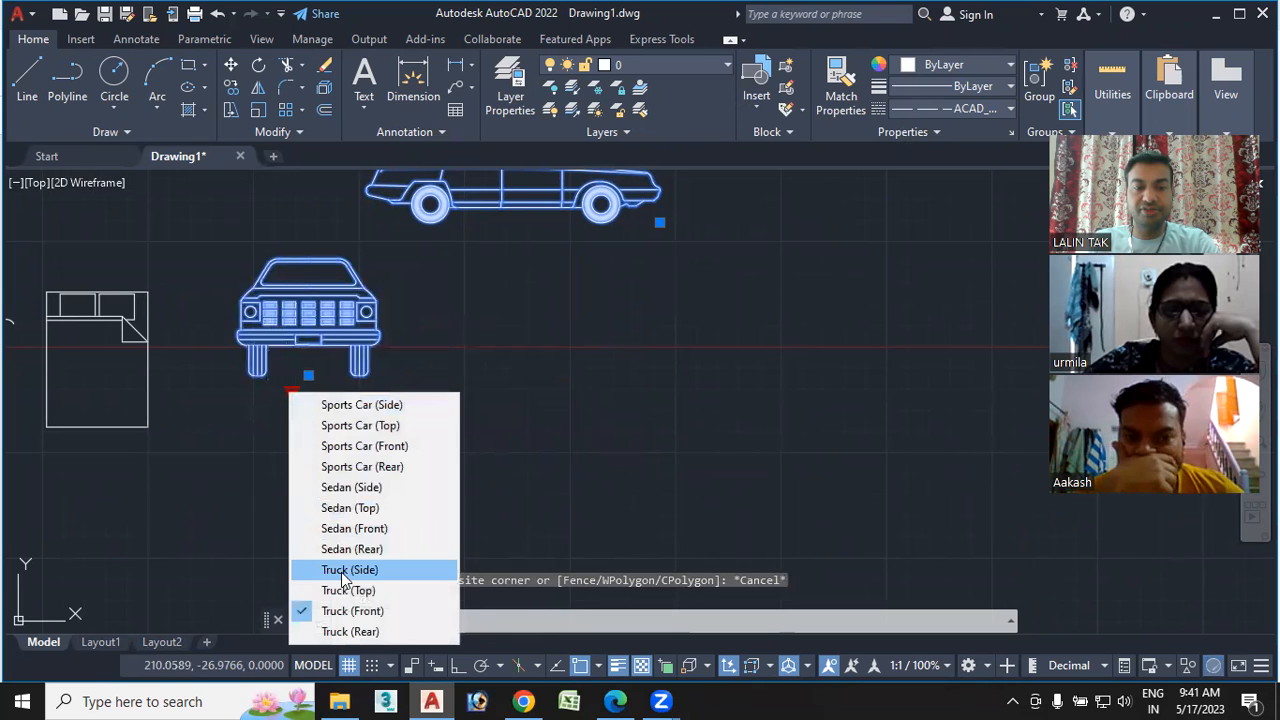
click(343, 570)
click(290, 393)
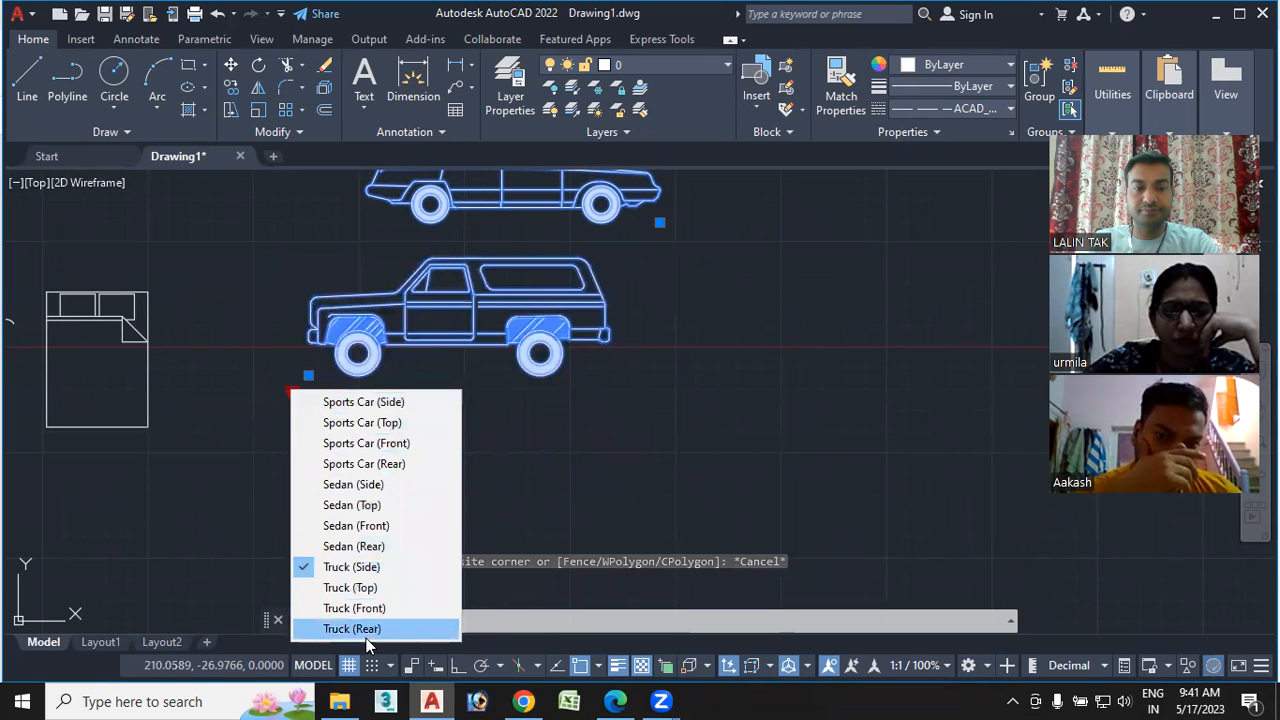
click(352, 587)
middle_drag(453, 478, 553, 498)
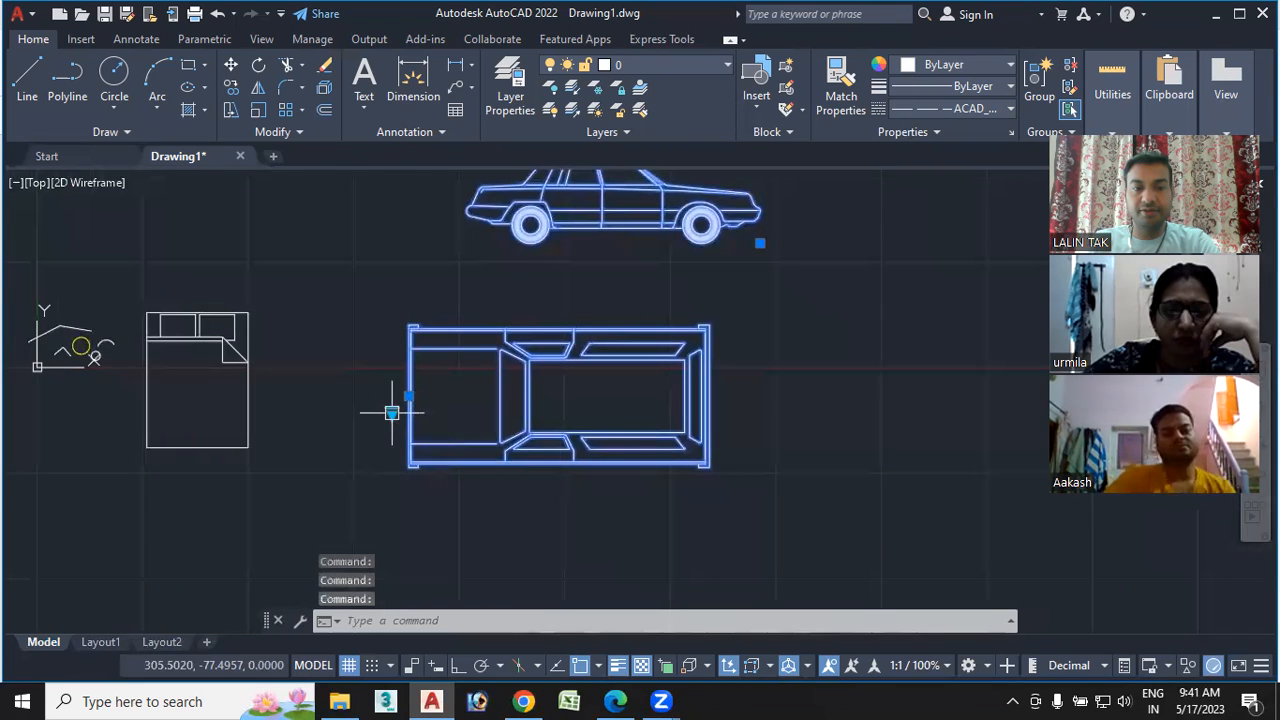
Set the lower vehicle block's visibility state to Sports Car (Top) and deselect the blocks
click(392, 413)
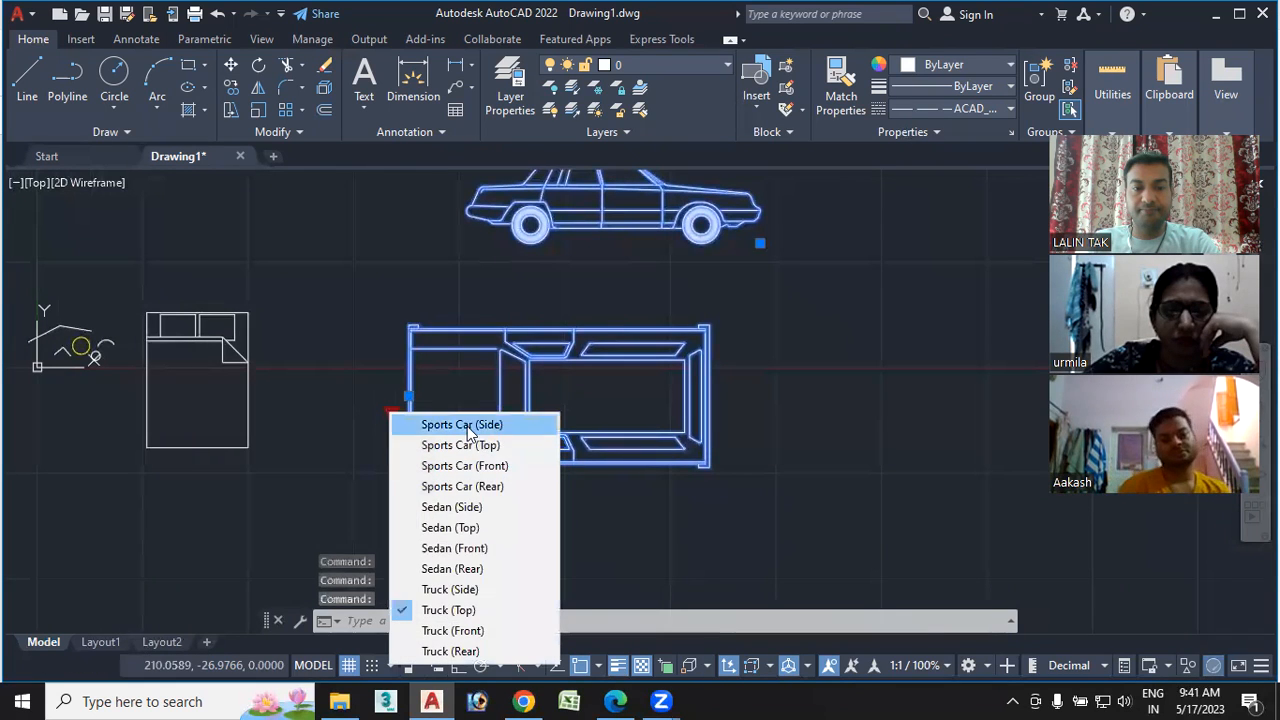
click(517, 447)
middle_drag(720, 503, 600, 488)
key(Escape)
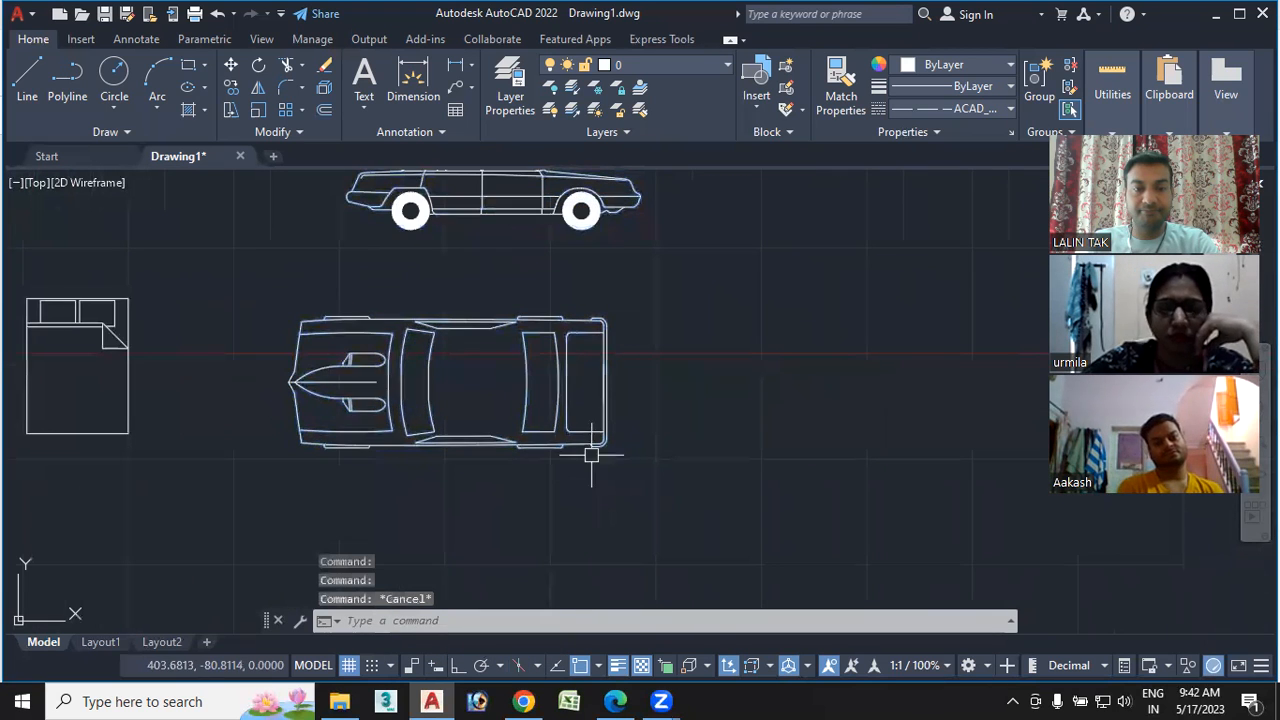
scroll(591, 455, down, 3)
Check the Calculator entry in the course PDF's short keys list and return to the AutoCAD drawing
click(615, 701)
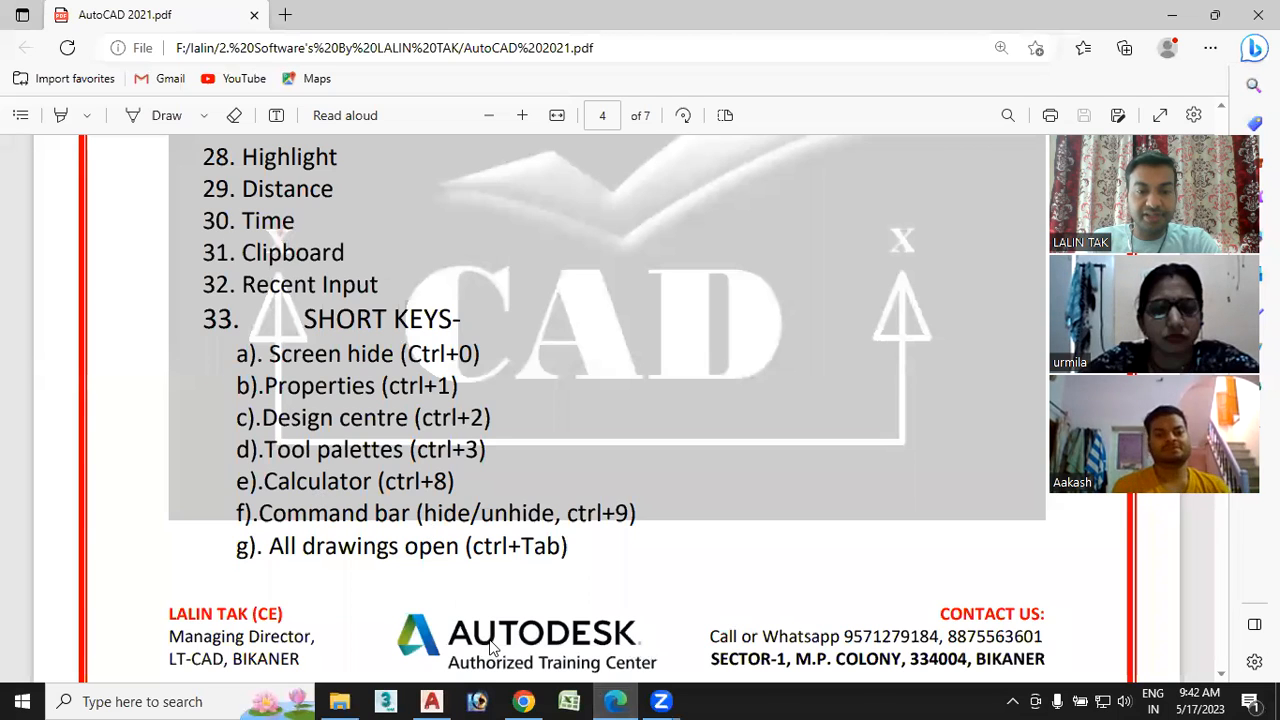
click(431, 701)
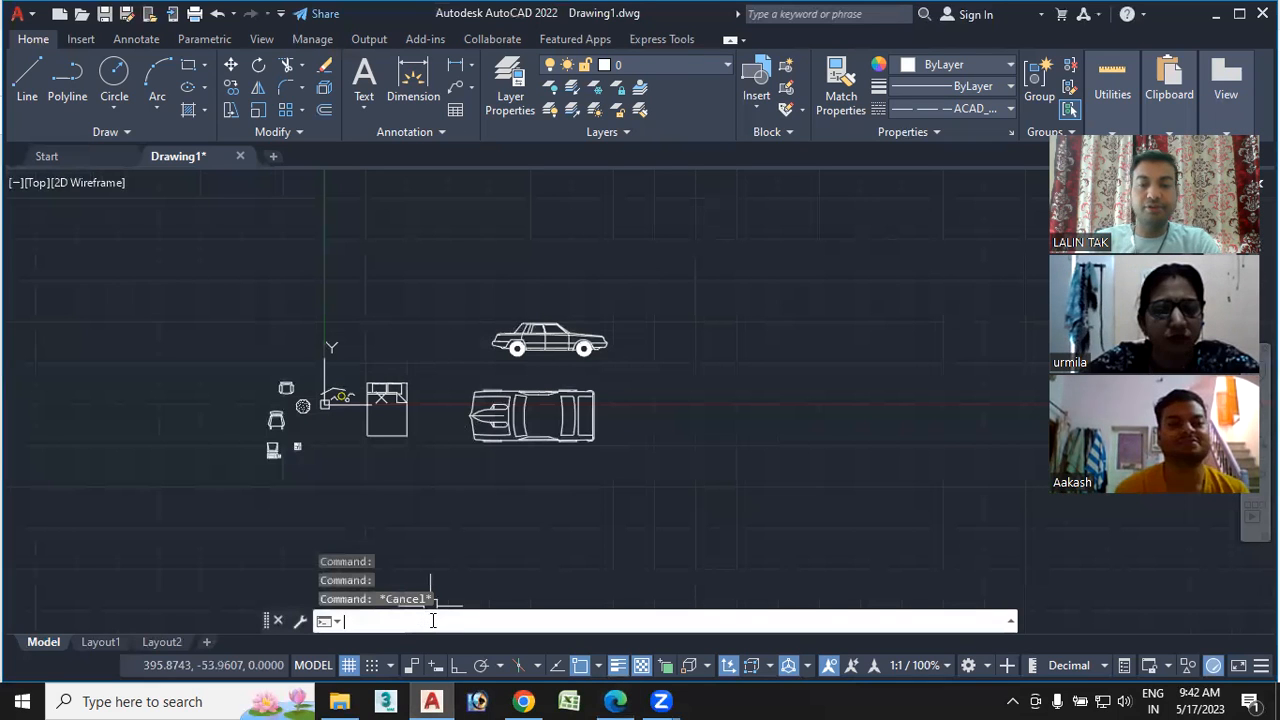
click(432, 620)
text(ca)
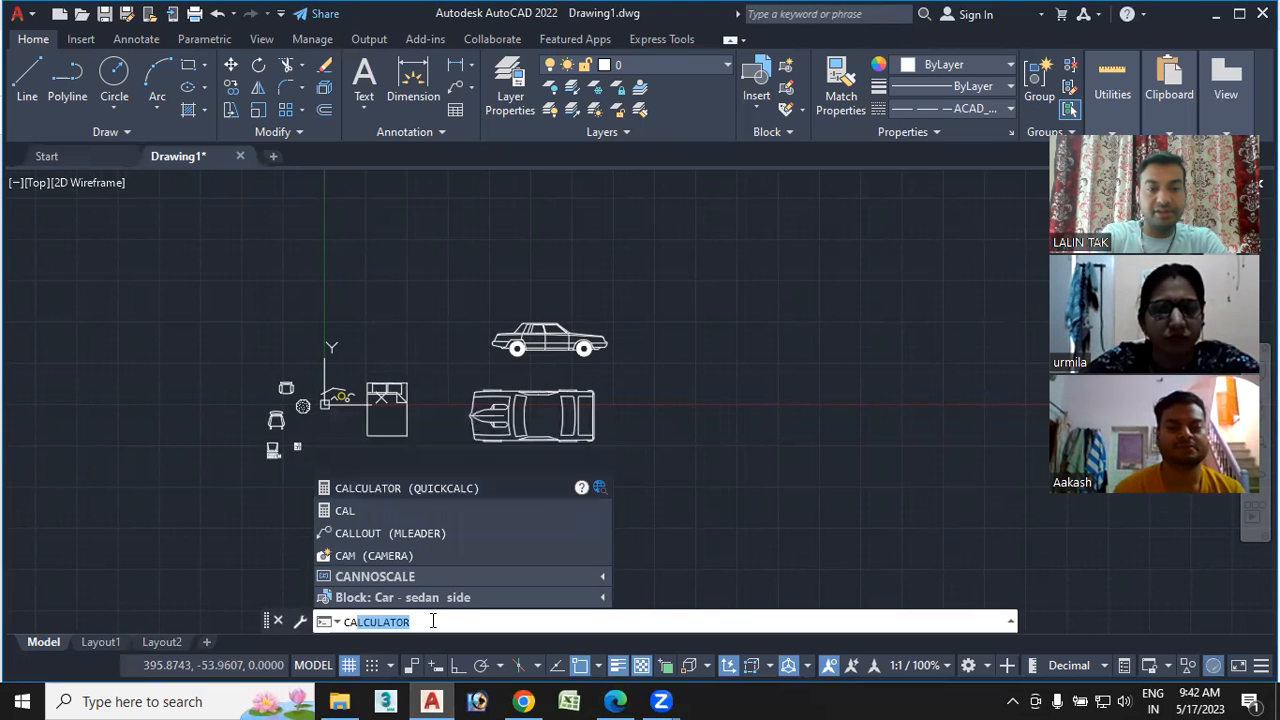
text(l)
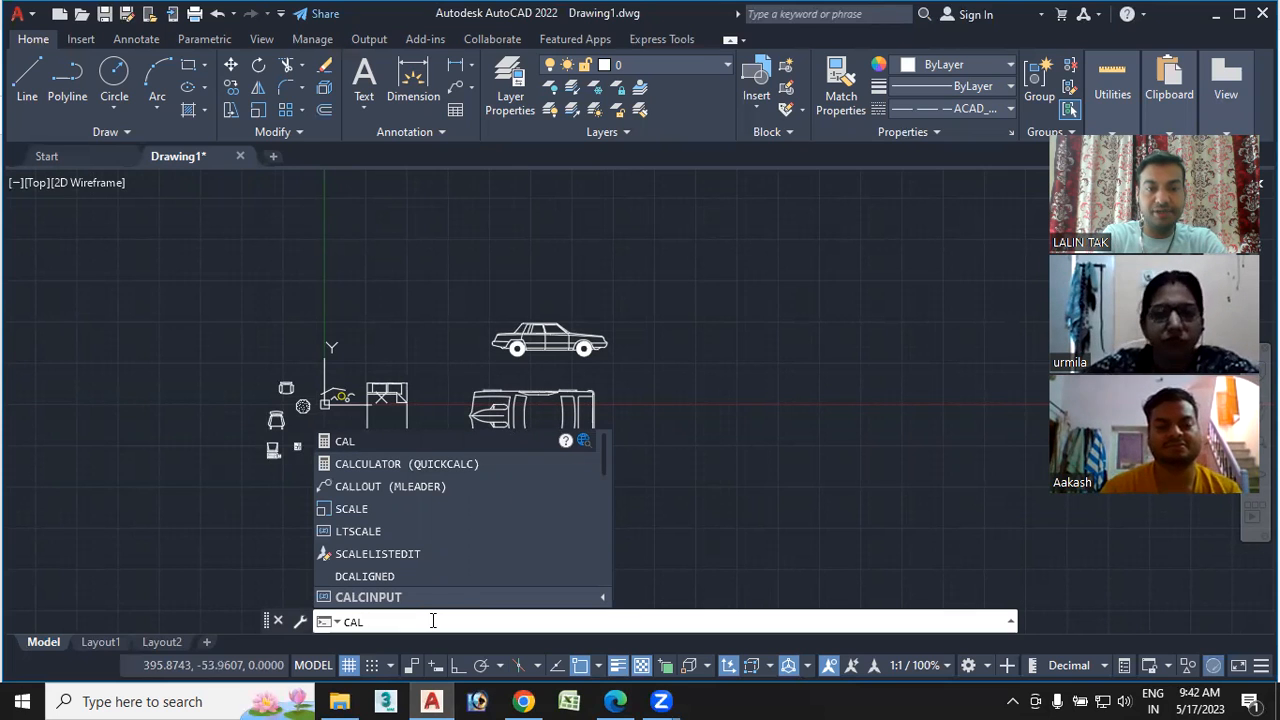
key(Return)
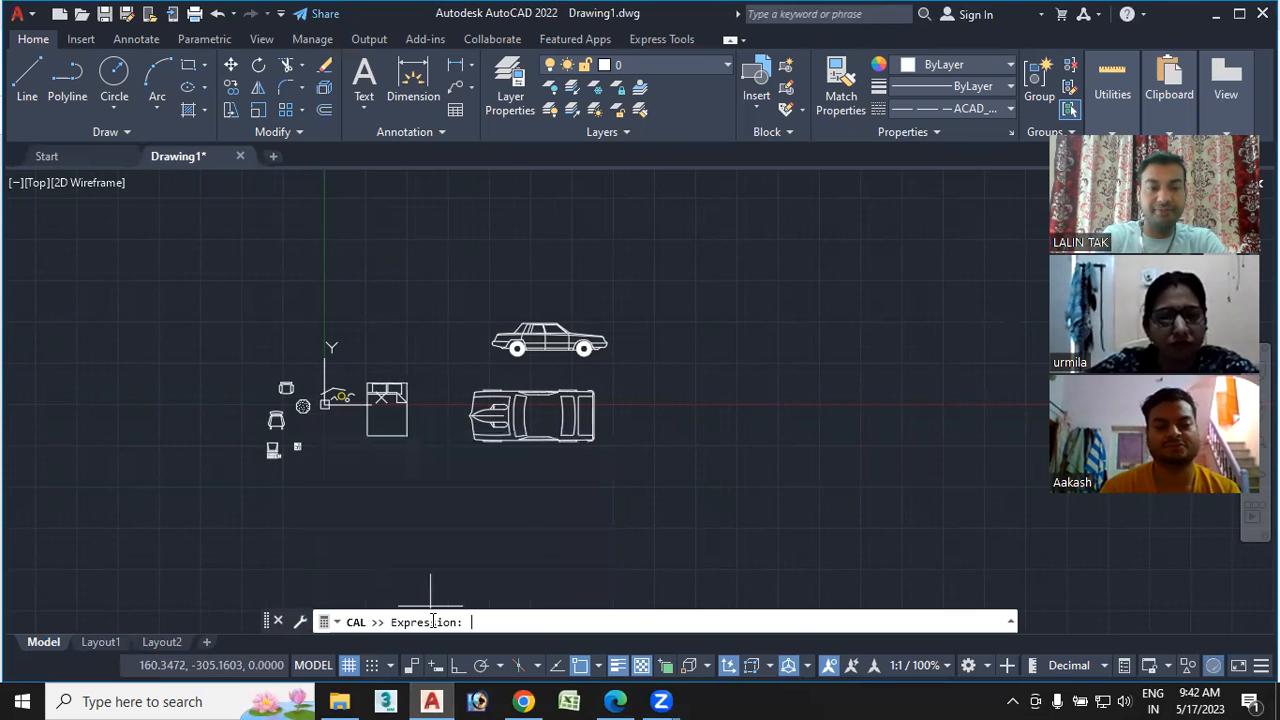
key(Escape)
key(Escape)
key(Escape)
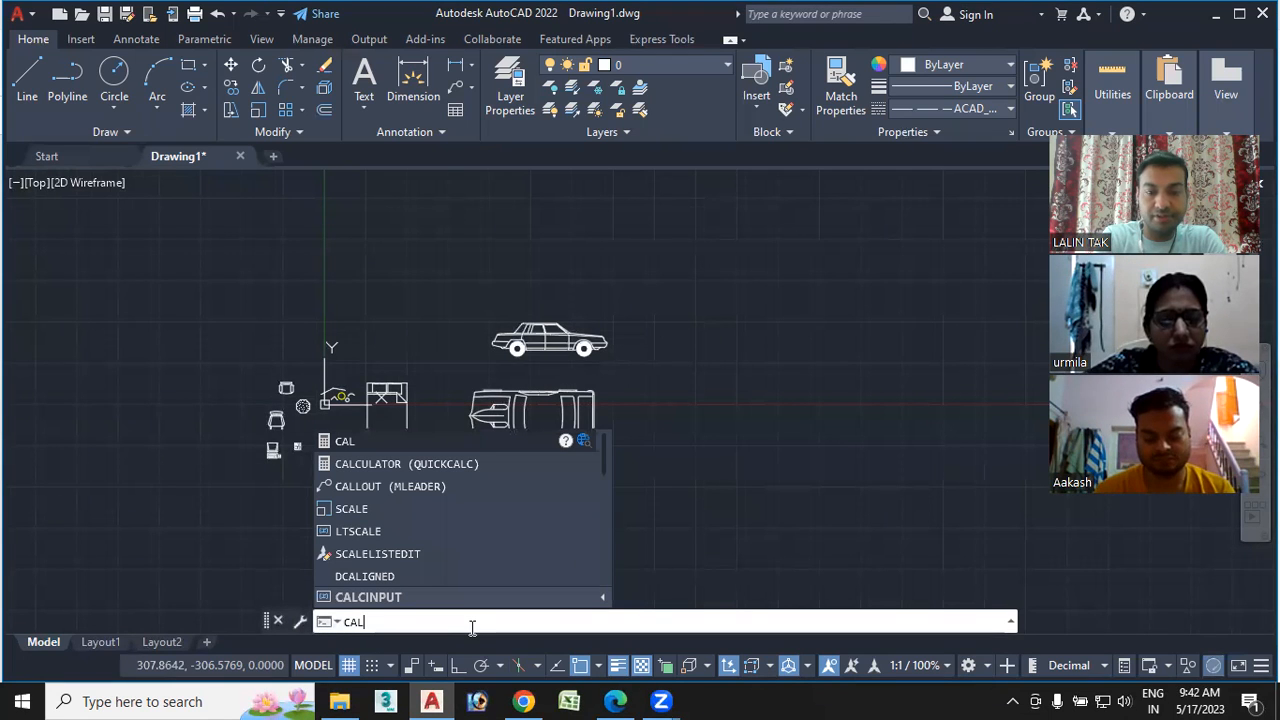
Open the CALCULATOR (QUICKCALC) tool, expand its Scientific section and look through the available functions
key(Down)
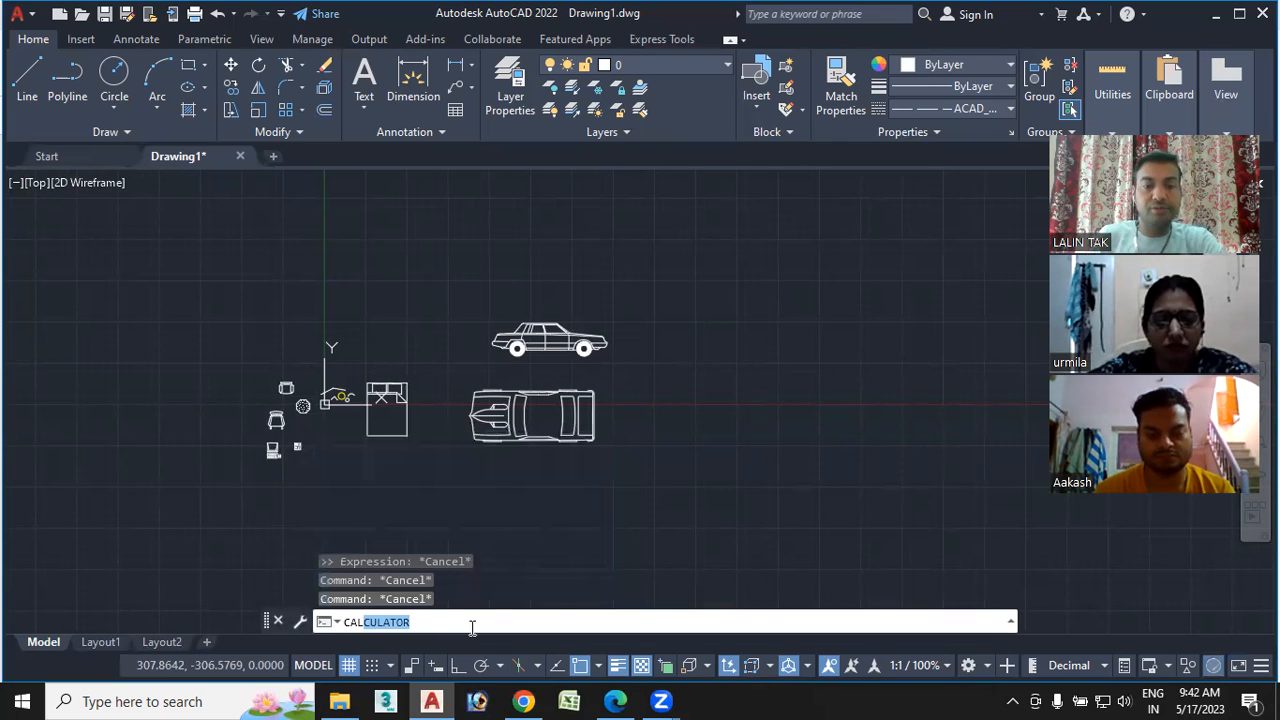
key(Return)
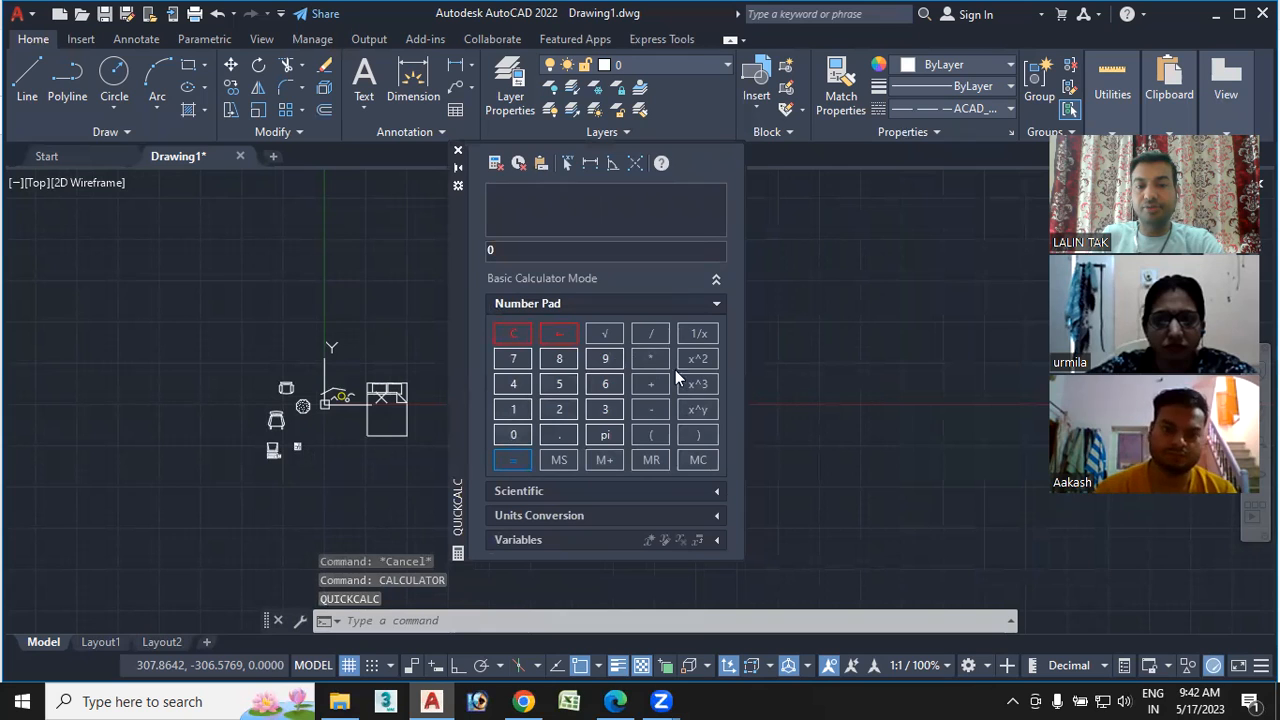
click(714, 491)
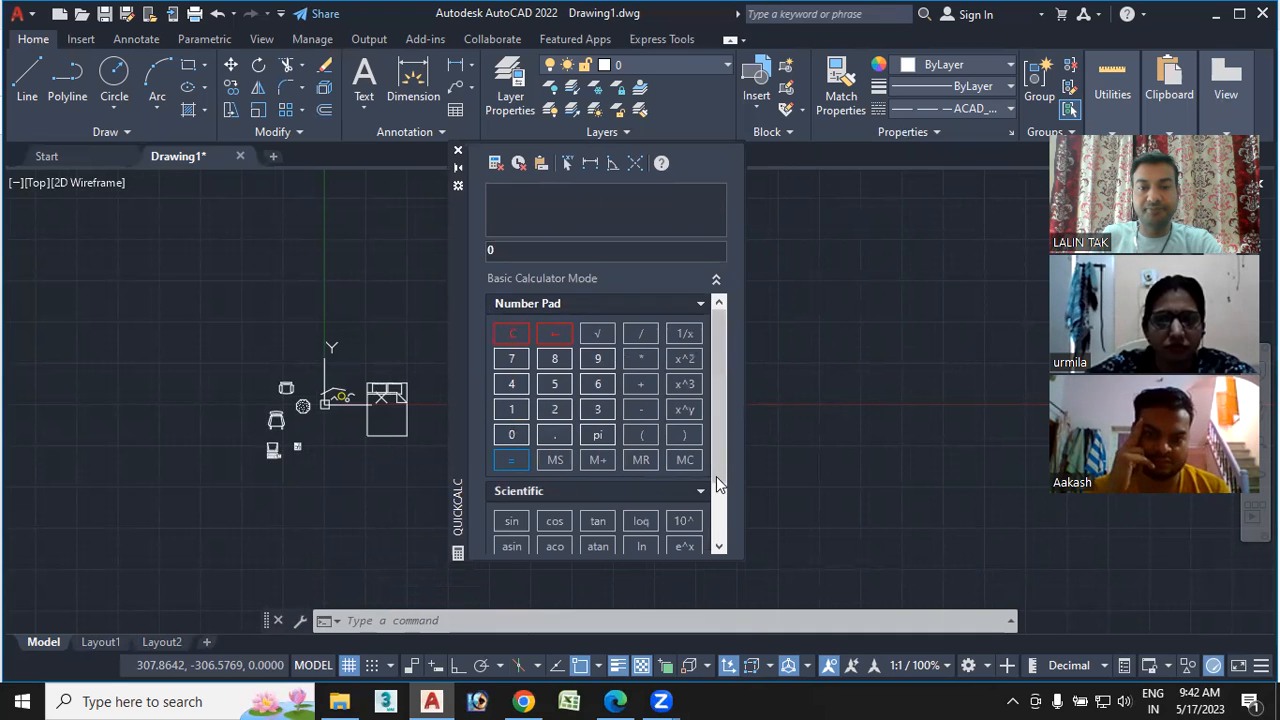
drag(725, 325, 733, 401)
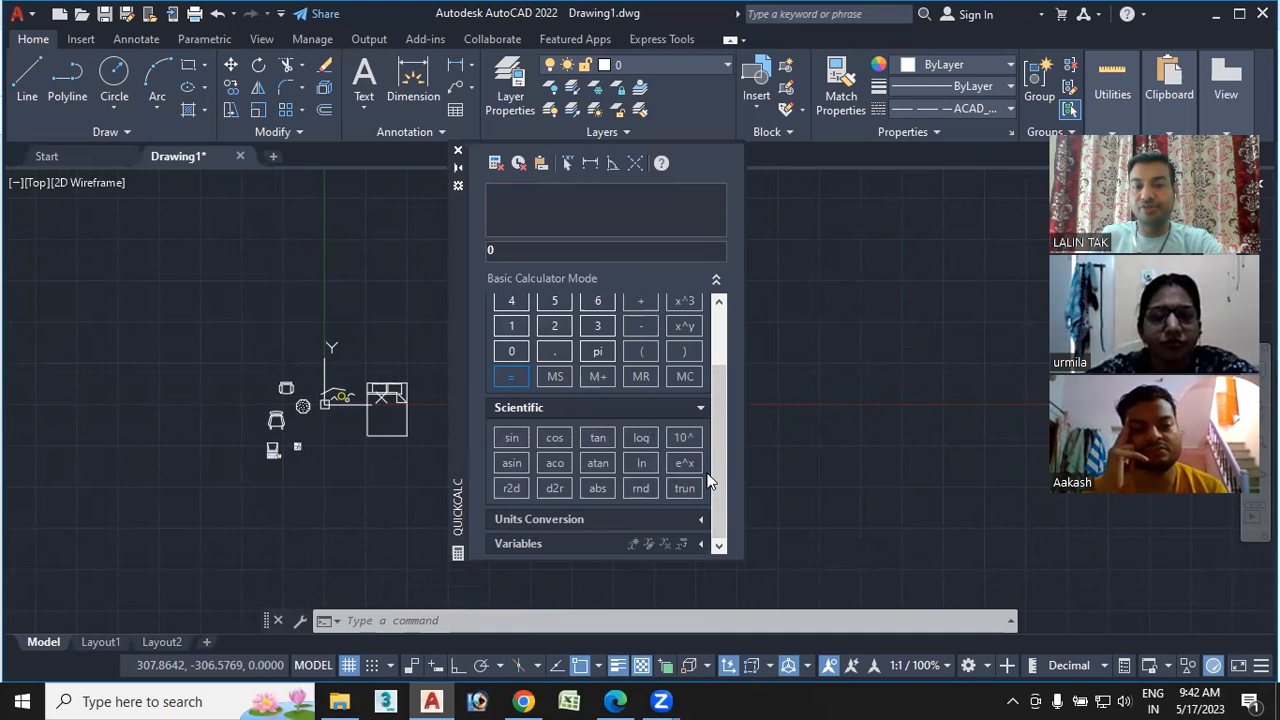
drag(720, 471, 720, 433)
scroll(718, 379, down, 1)
scroll(720, 356, up, 2)
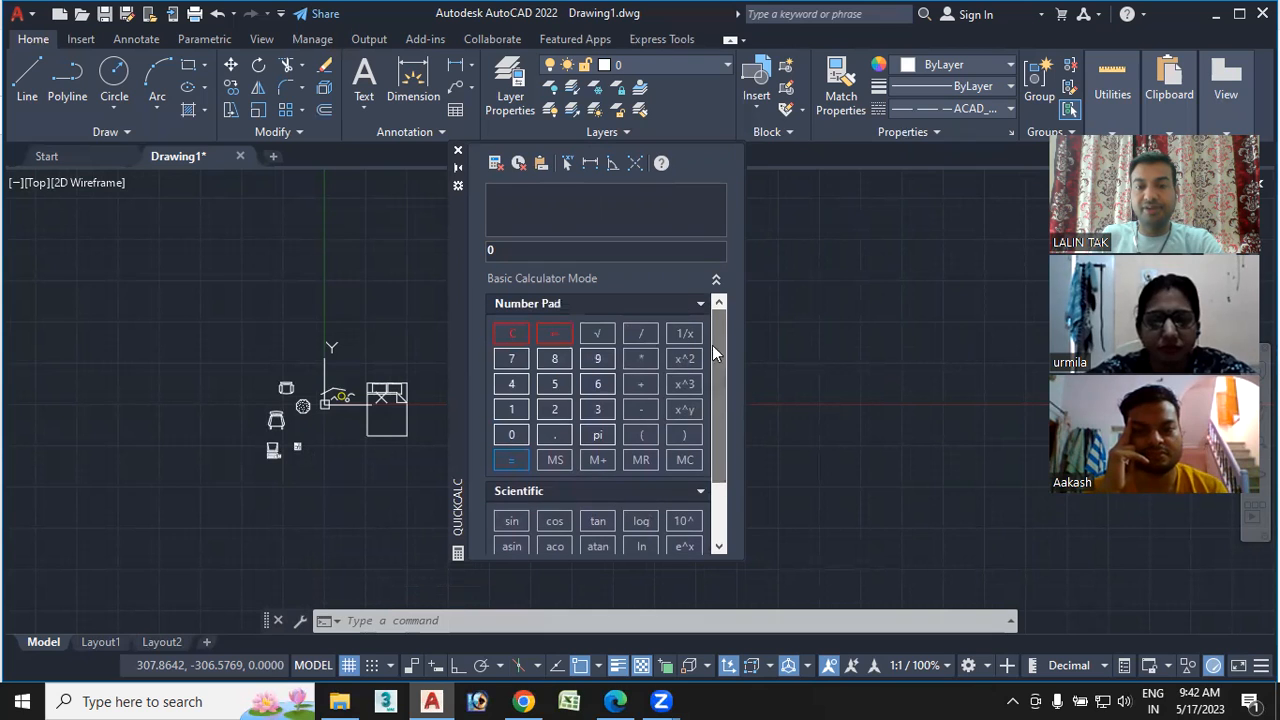
drag(712, 403, 712, 491)
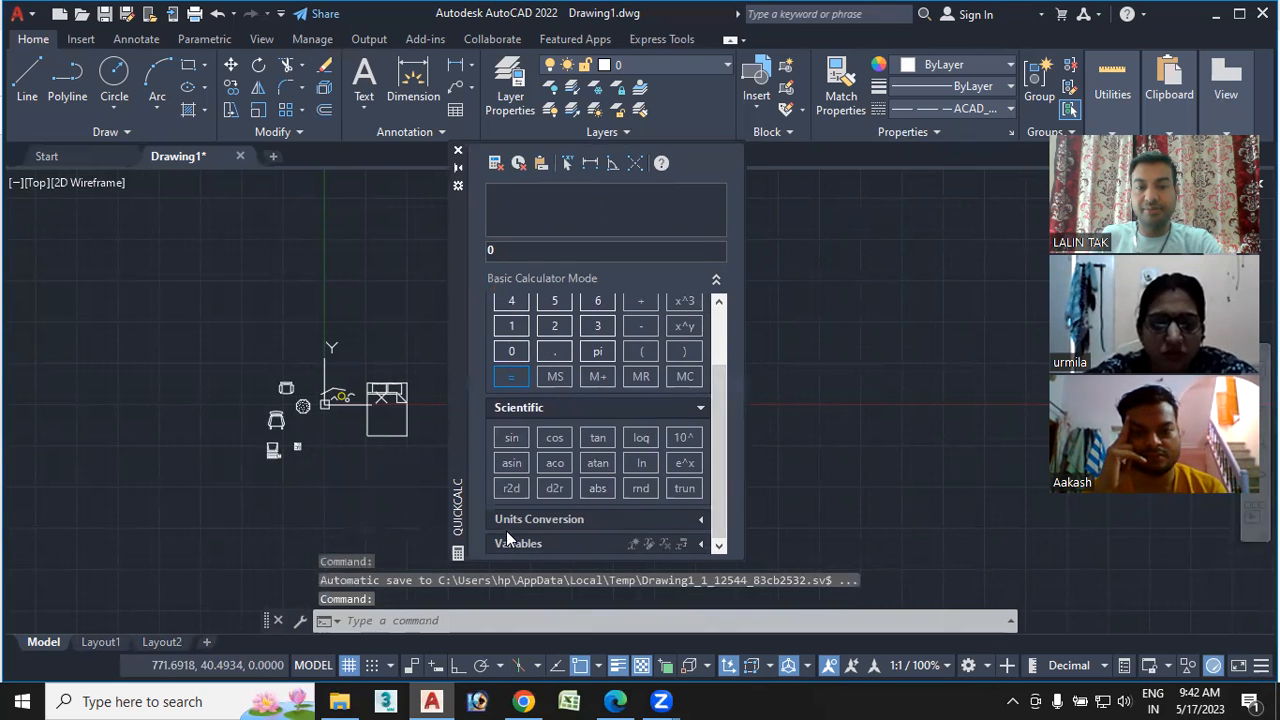
Convert a length of 10 from Meters to Centimeters in the calculator's Units Conversion section
click(699, 517)
drag(723, 405, 723, 470)
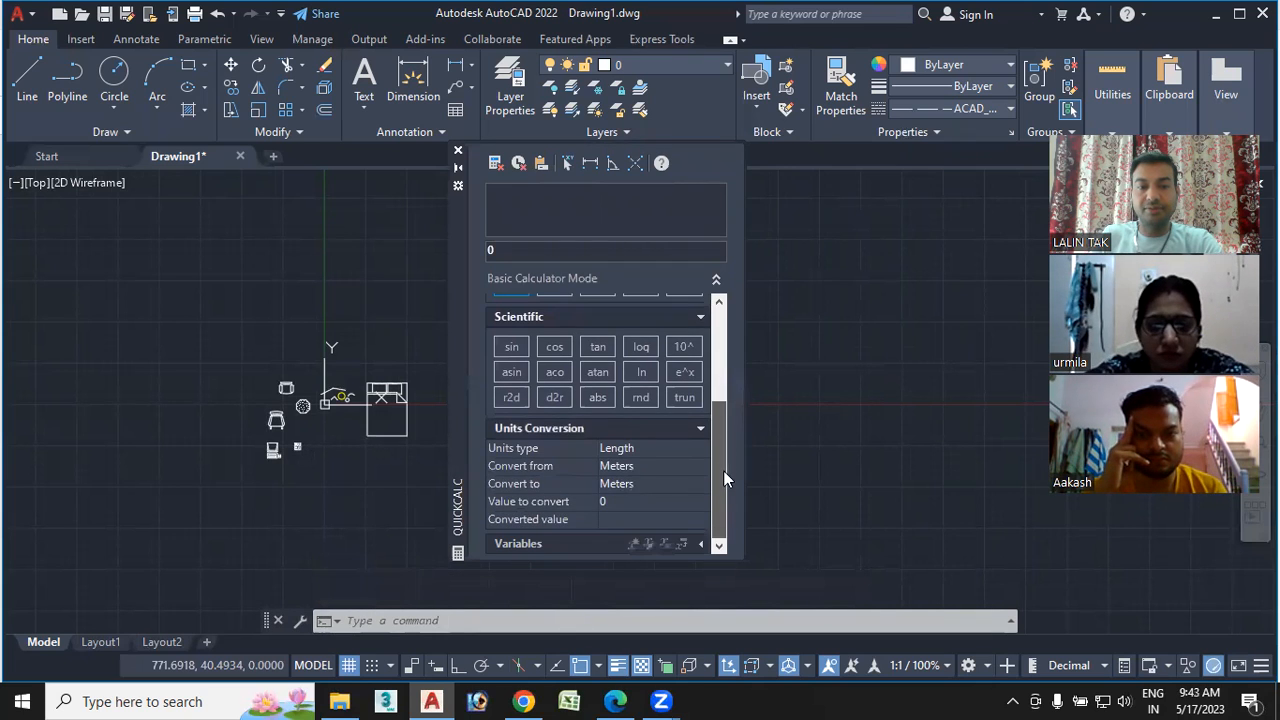
click(617, 503)
click(613, 519)
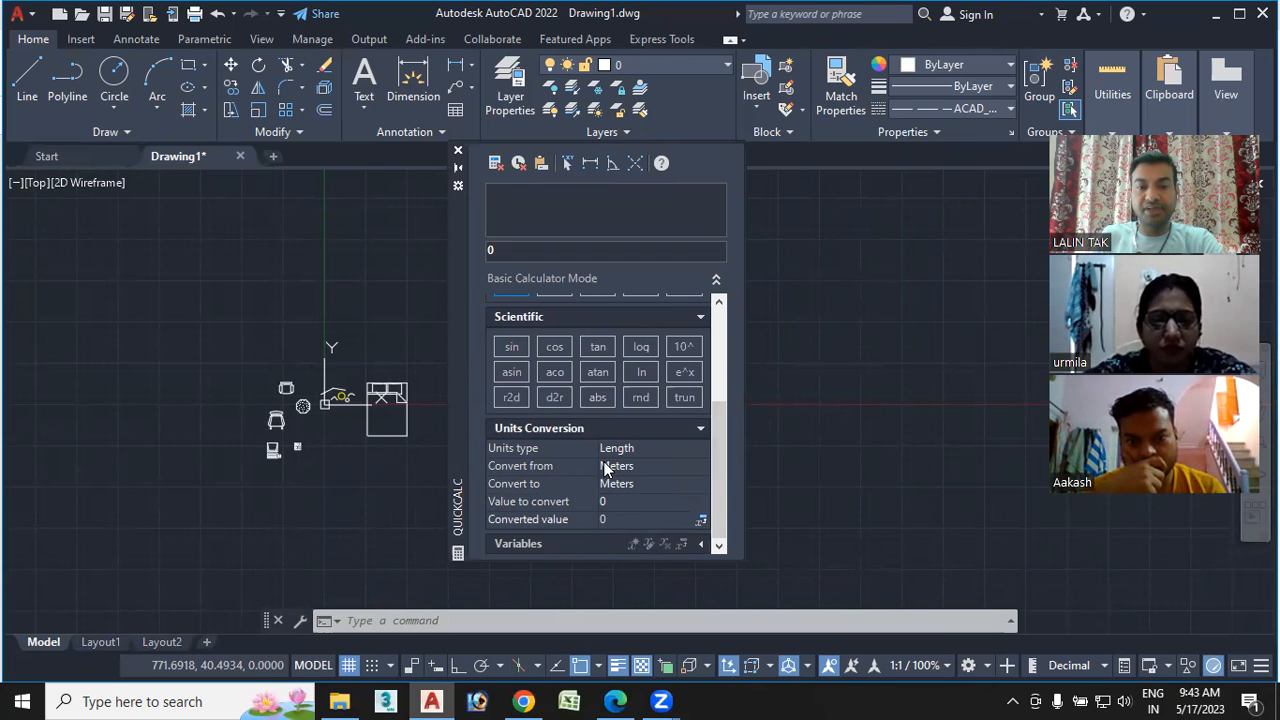
click(634, 483)
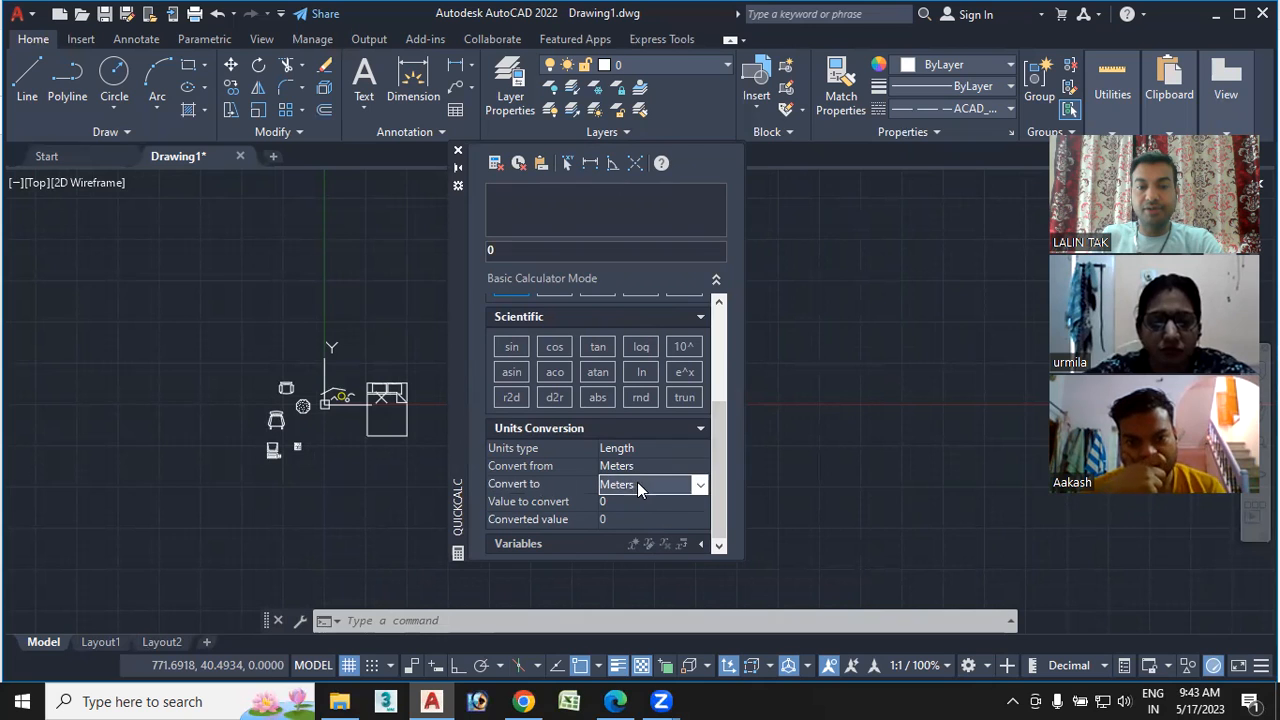
click(701, 484)
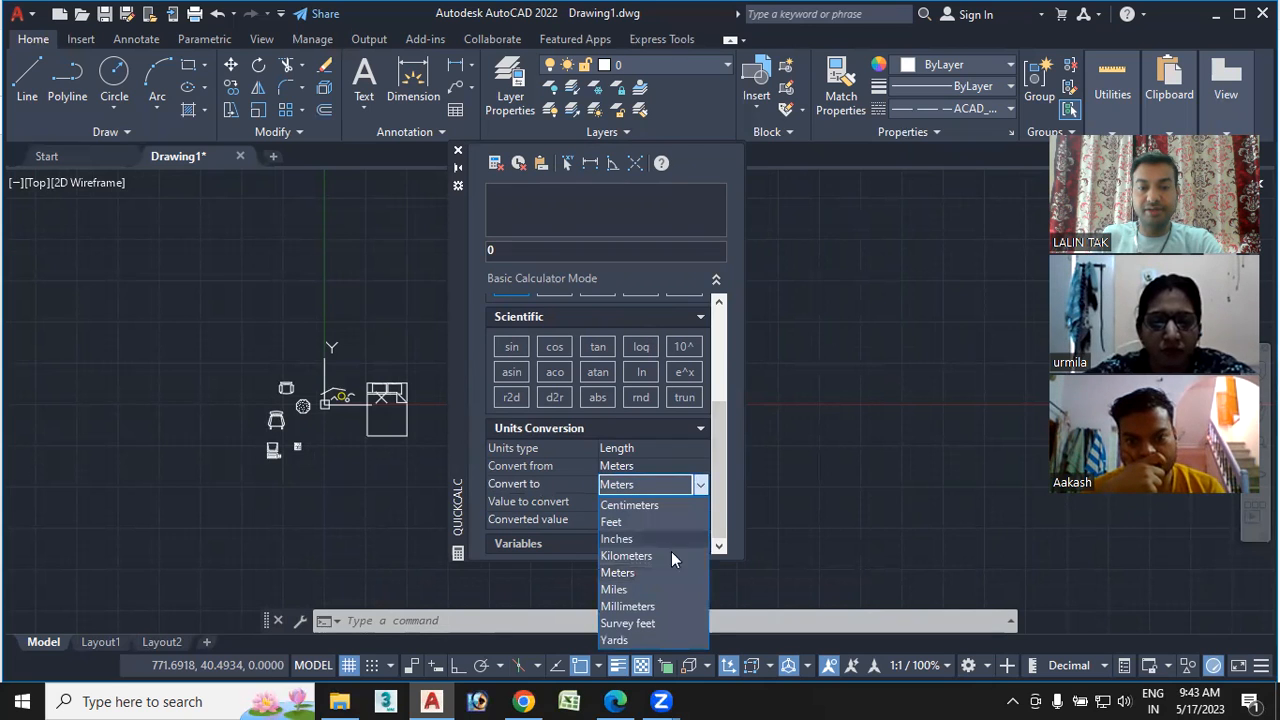
click(628, 507)
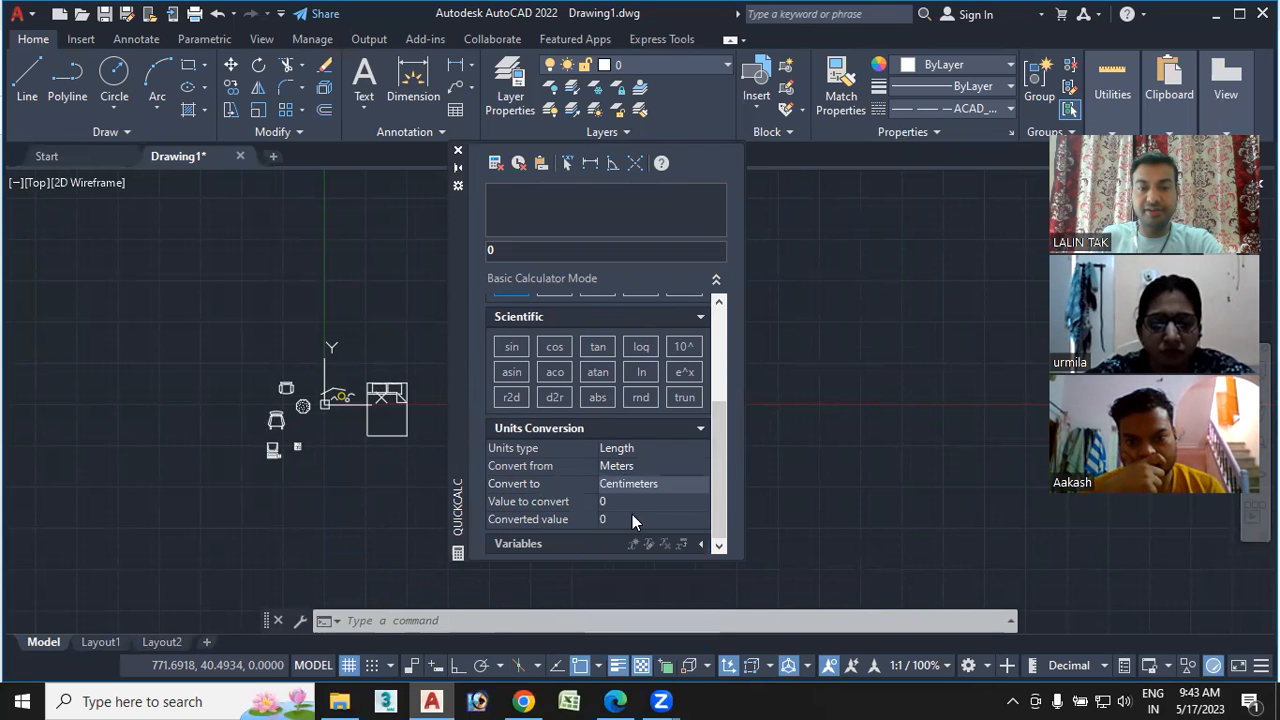
click(612, 502)
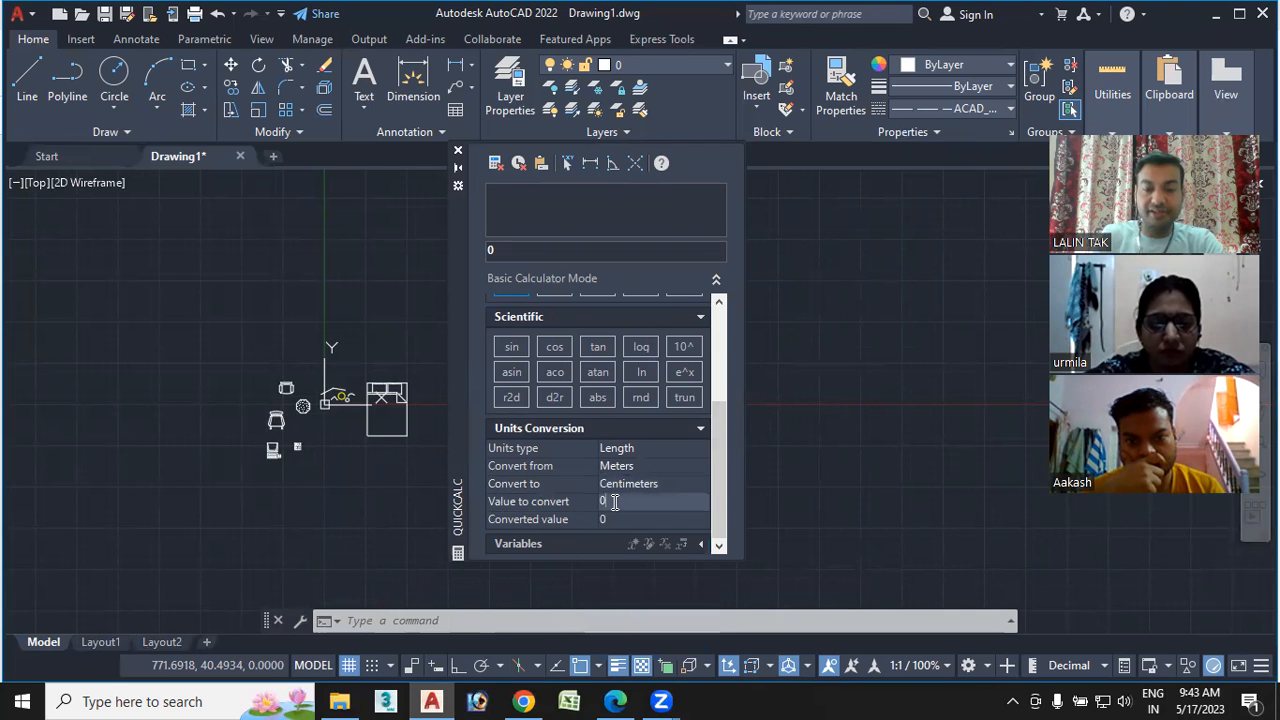
text(1)
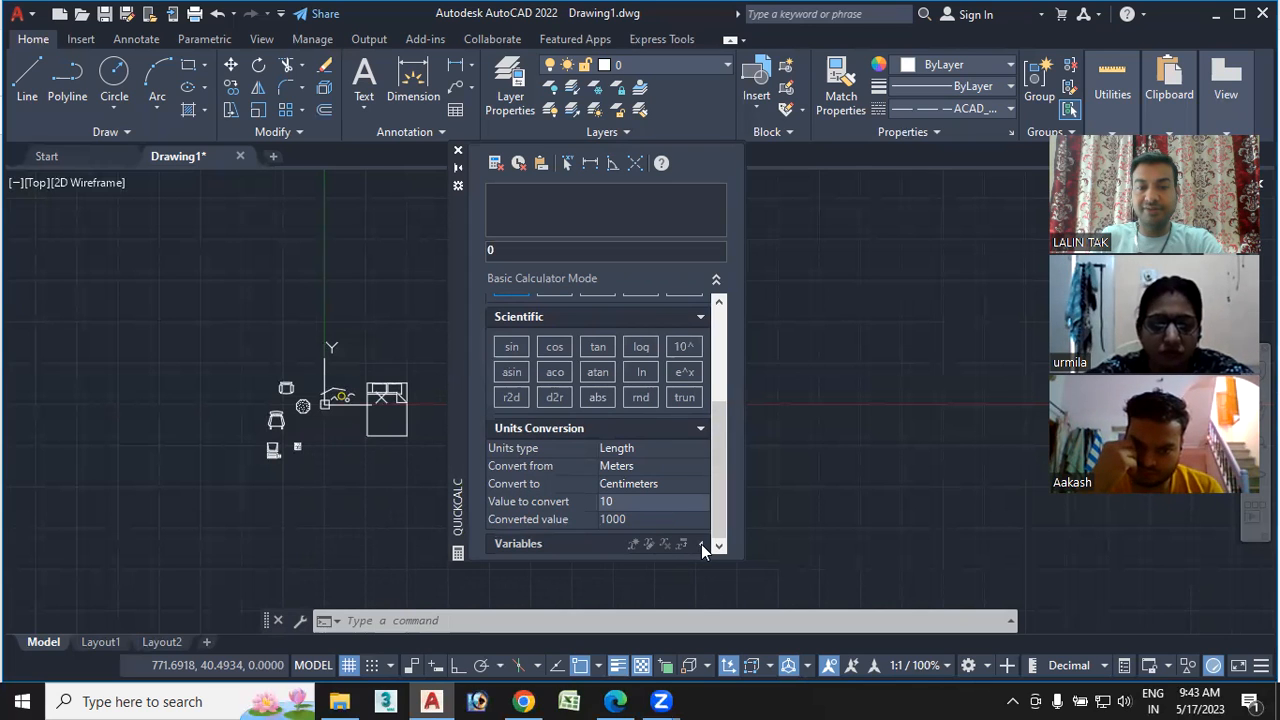
Review the sample variables in the calculator's Variables section, collapse that section and close the calculator
drag(718, 452, 722, 529)
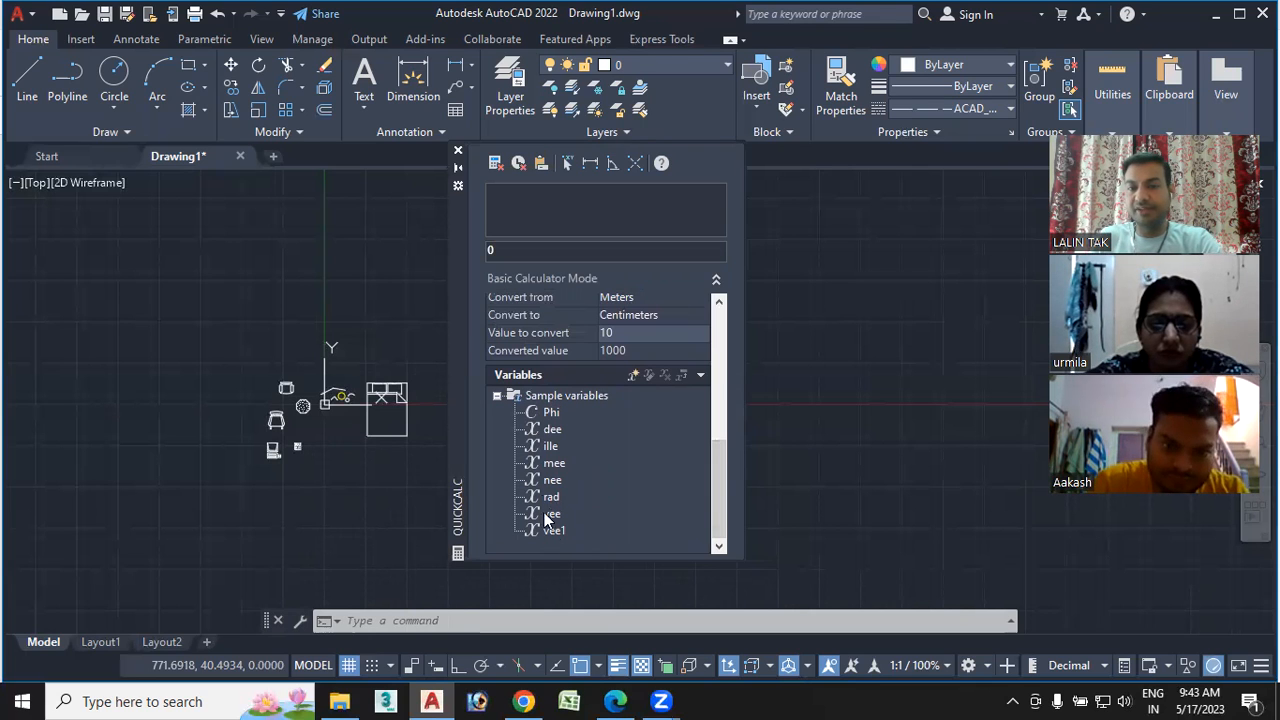
click(700, 374)
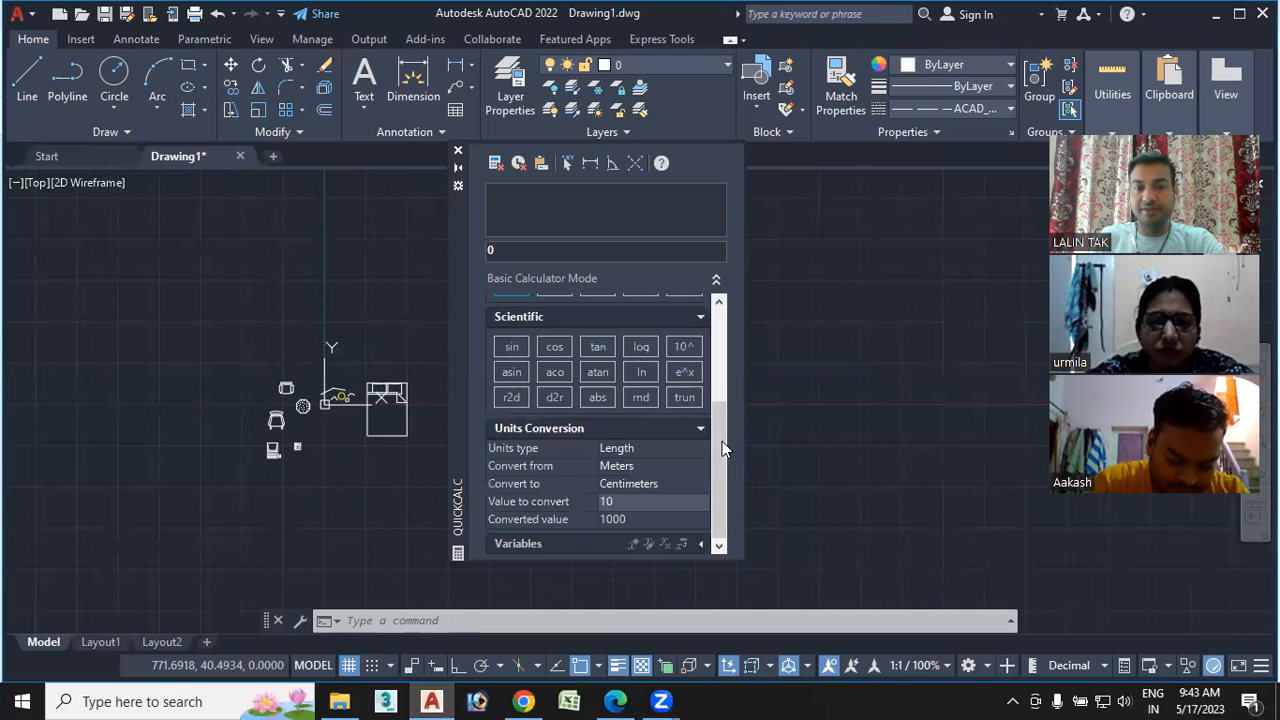
drag(720, 458, 718, 362)
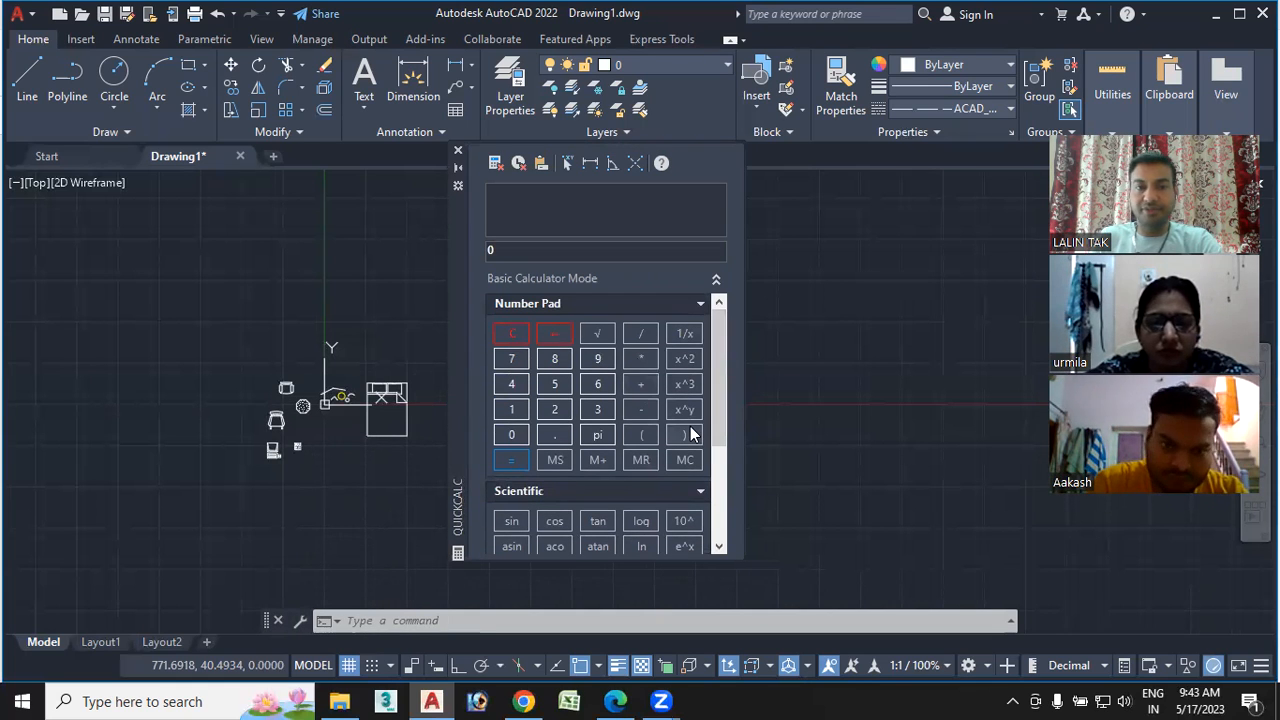
click(458, 151)
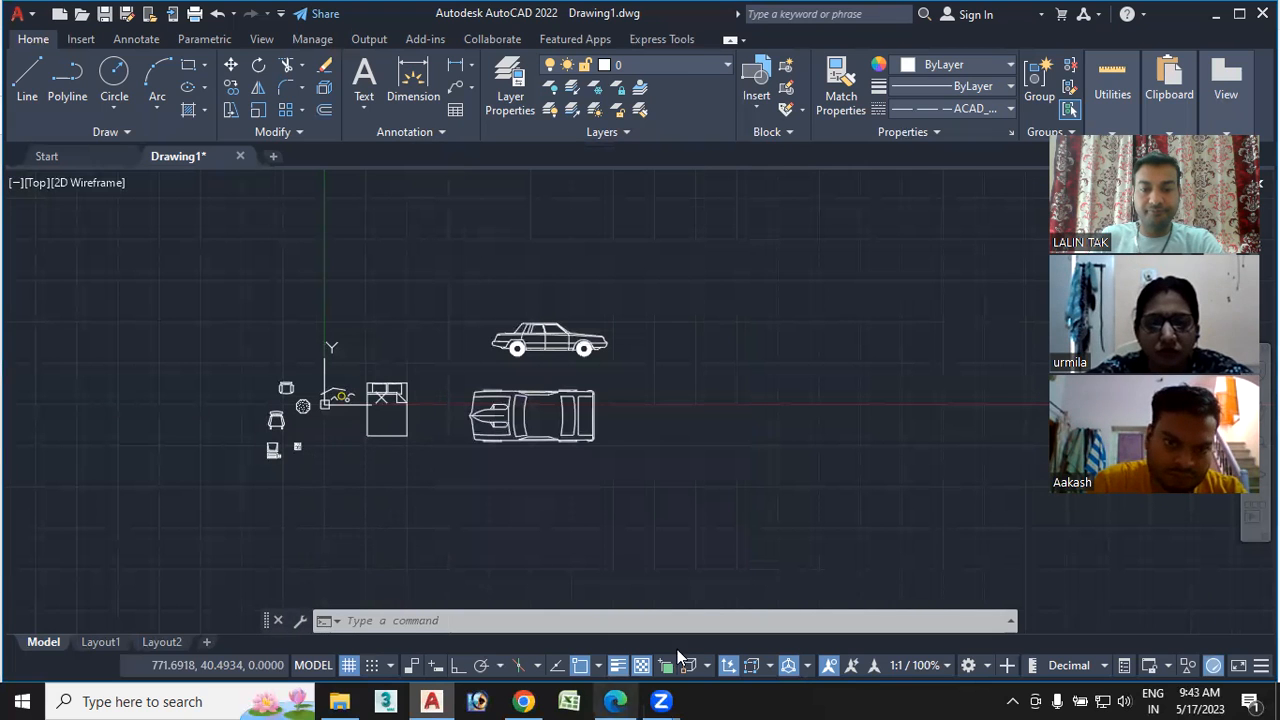
Check the Command bar hide/unhide entry in the course PDF and return to the AutoCAD drawing
click(615, 701)
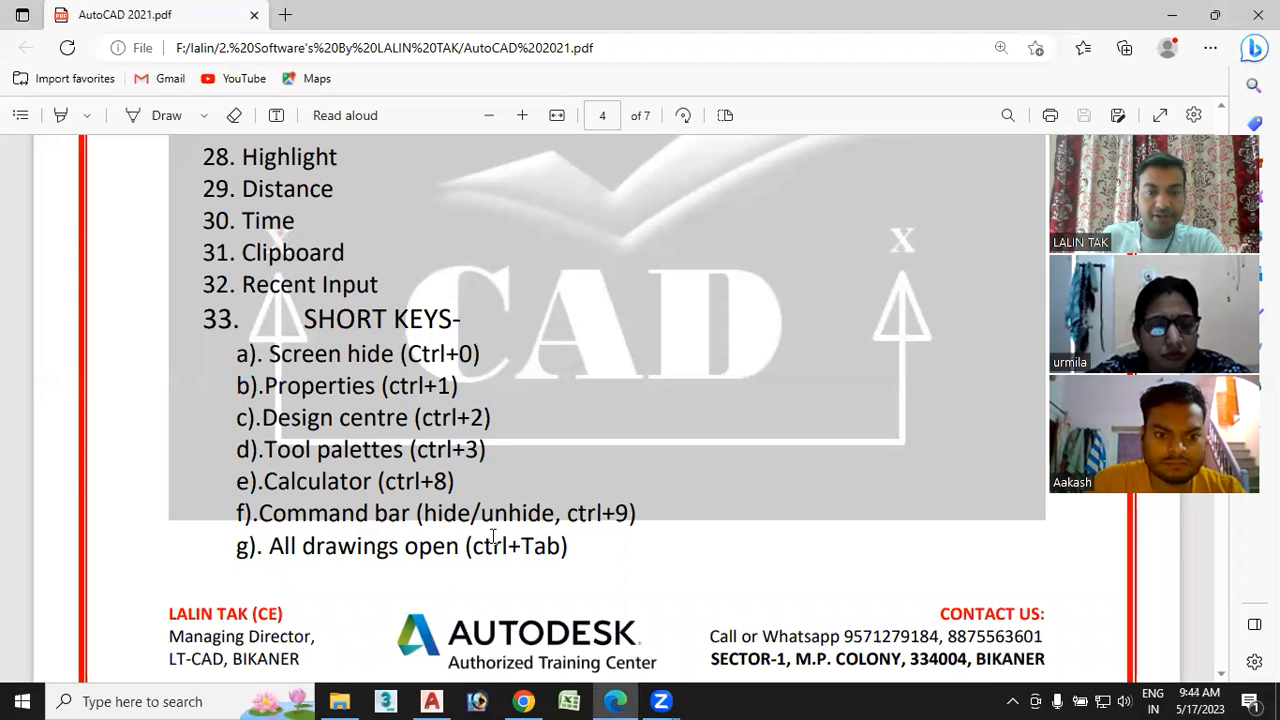
mouse_move(431, 701)
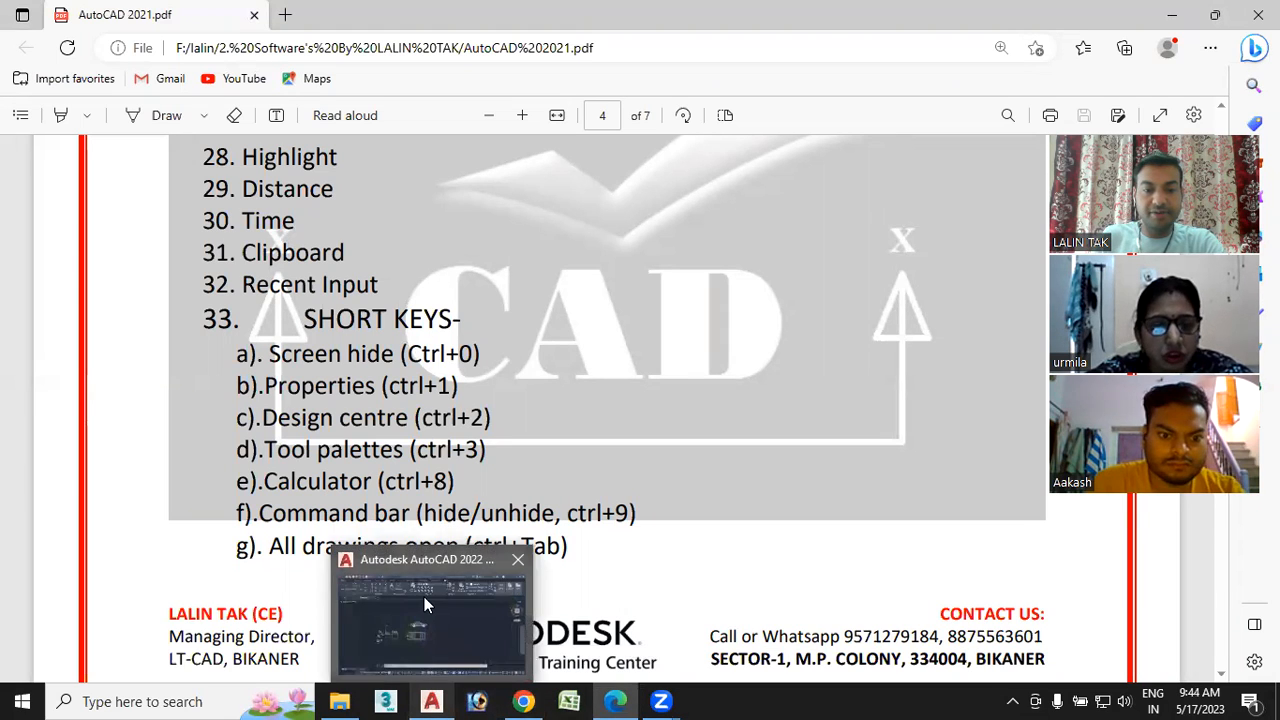
click(425, 605)
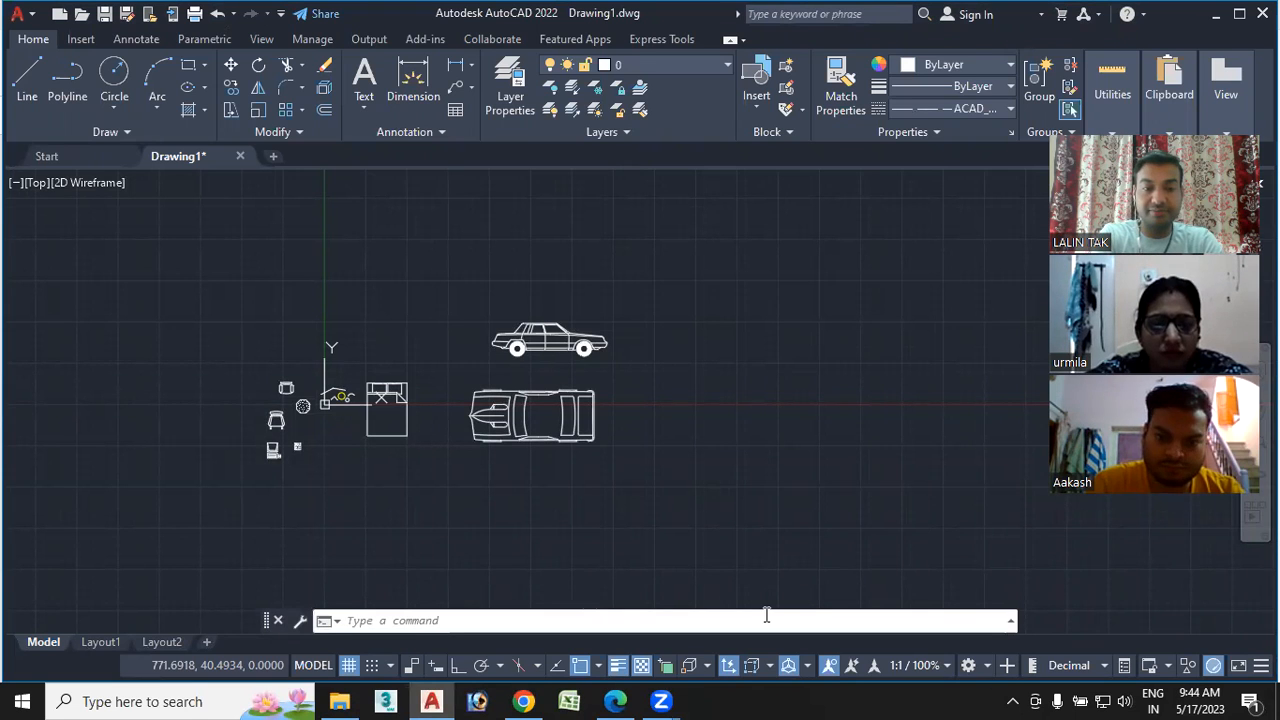
Hide the Command Line window and display it again
key(ctrl+9)
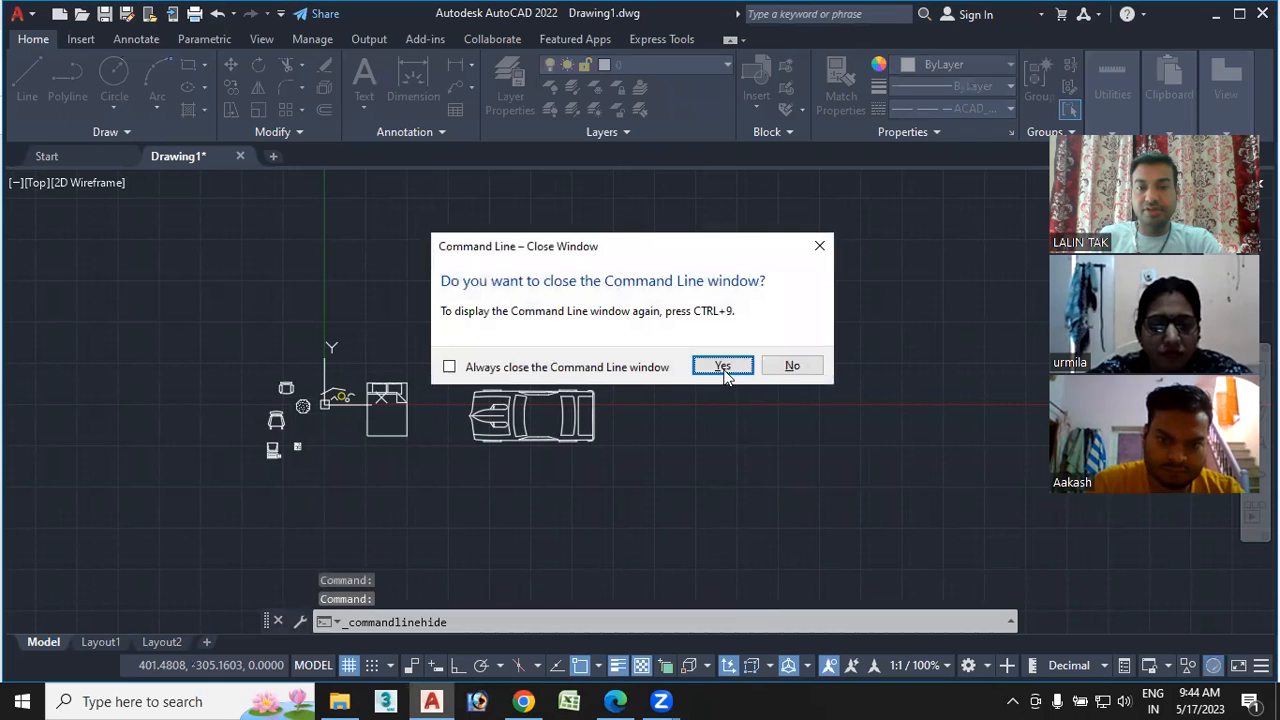
click(723, 367)
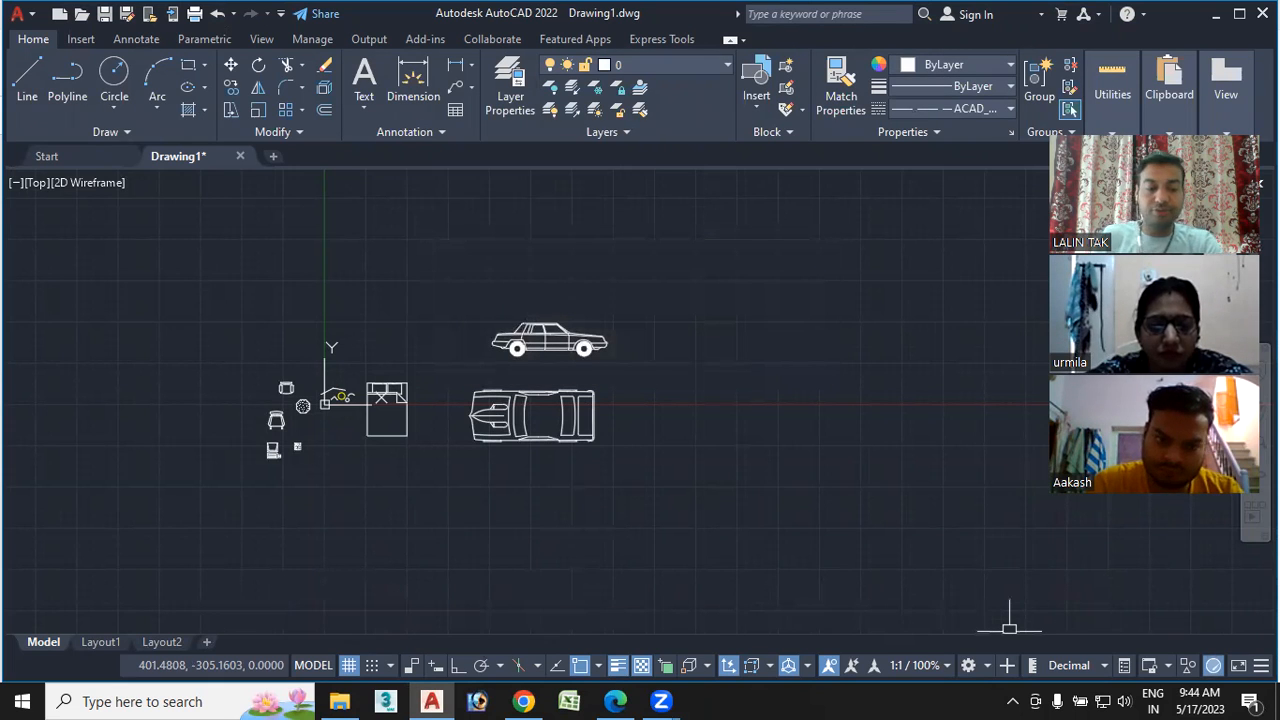
key(ctrl+9)
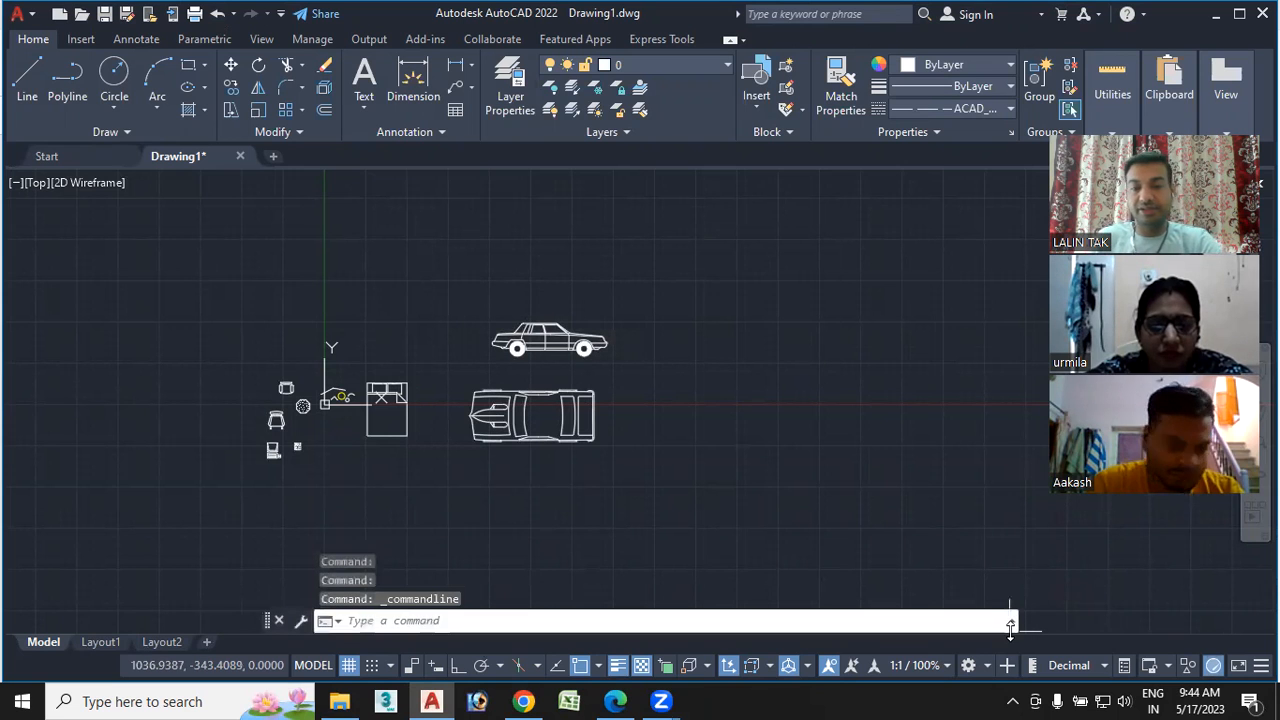
Look up the "All drawings open" short key in the course PDF and return to the AutoCAD drawing
click(615, 701)
scroll(438, 418, down, 2)
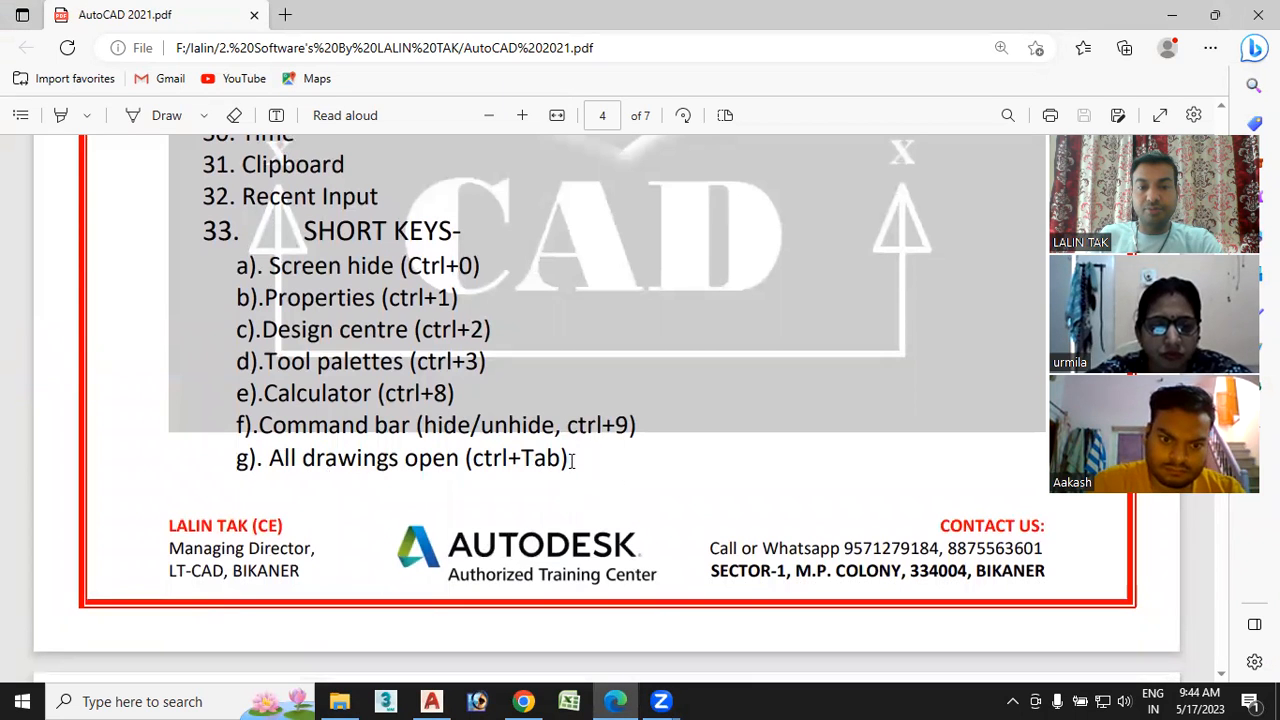
drag(572, 460, 267, 469)
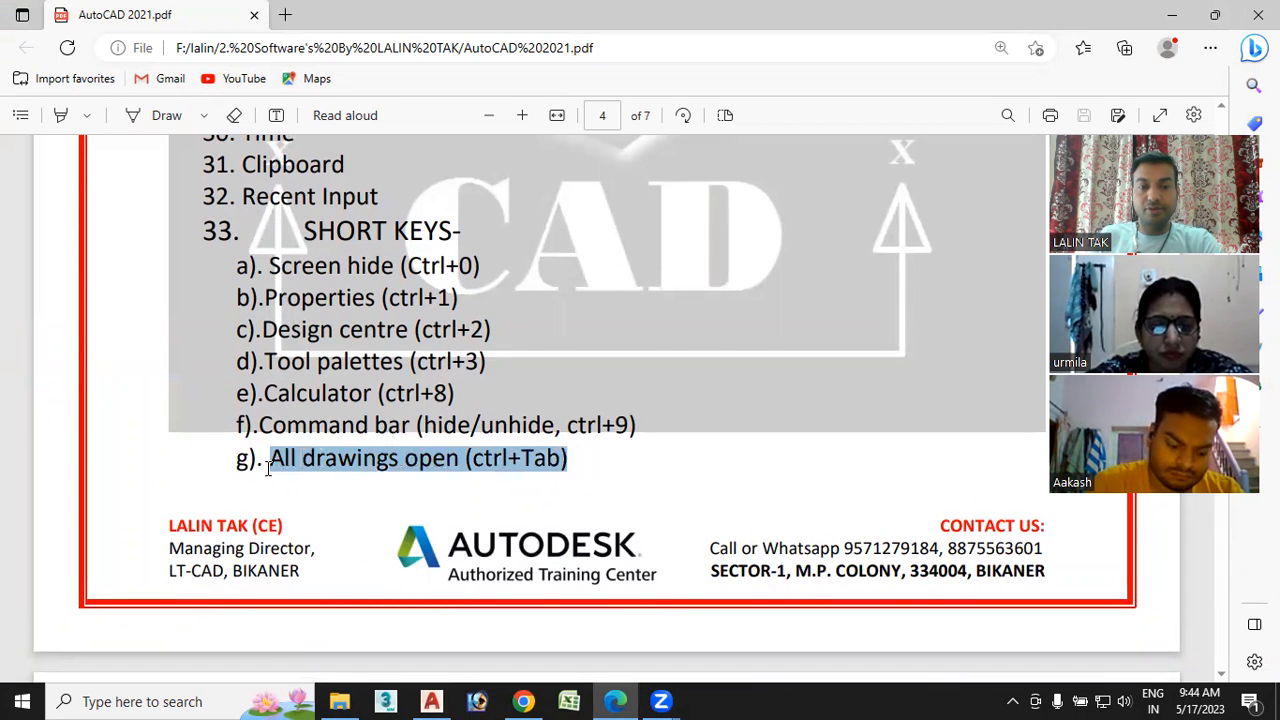
click(585, 465)
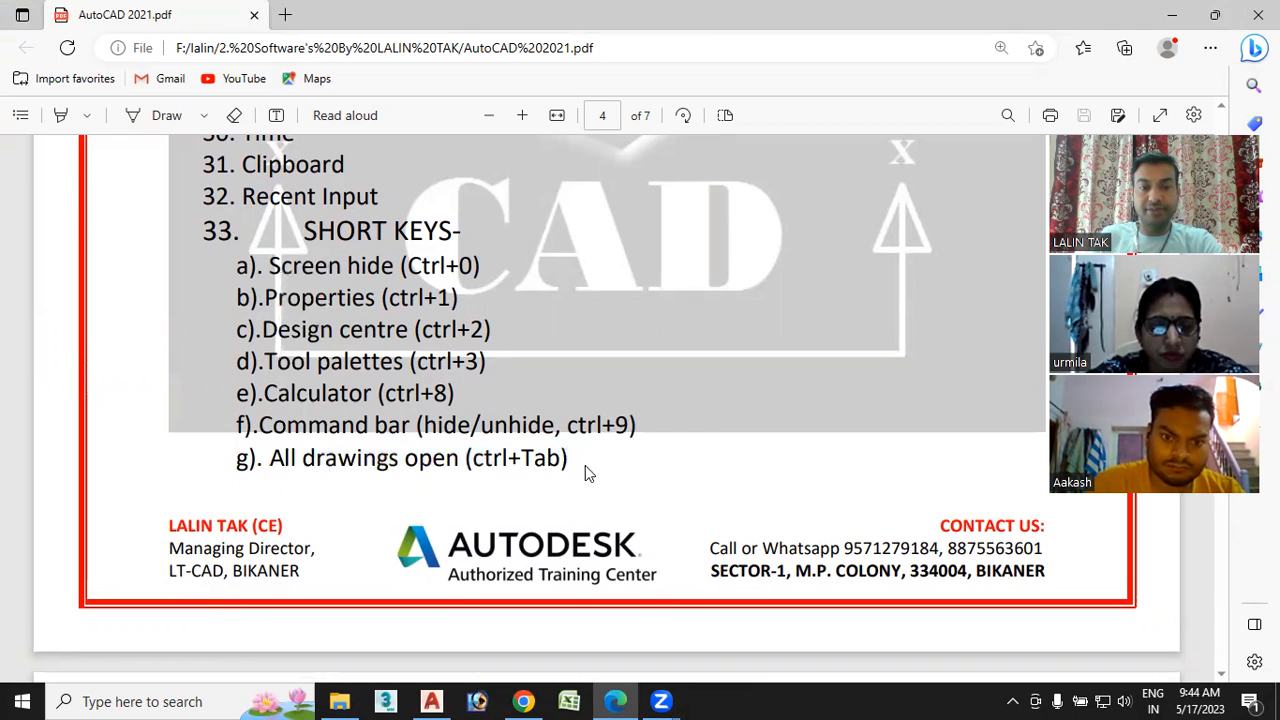
click(434, 701)
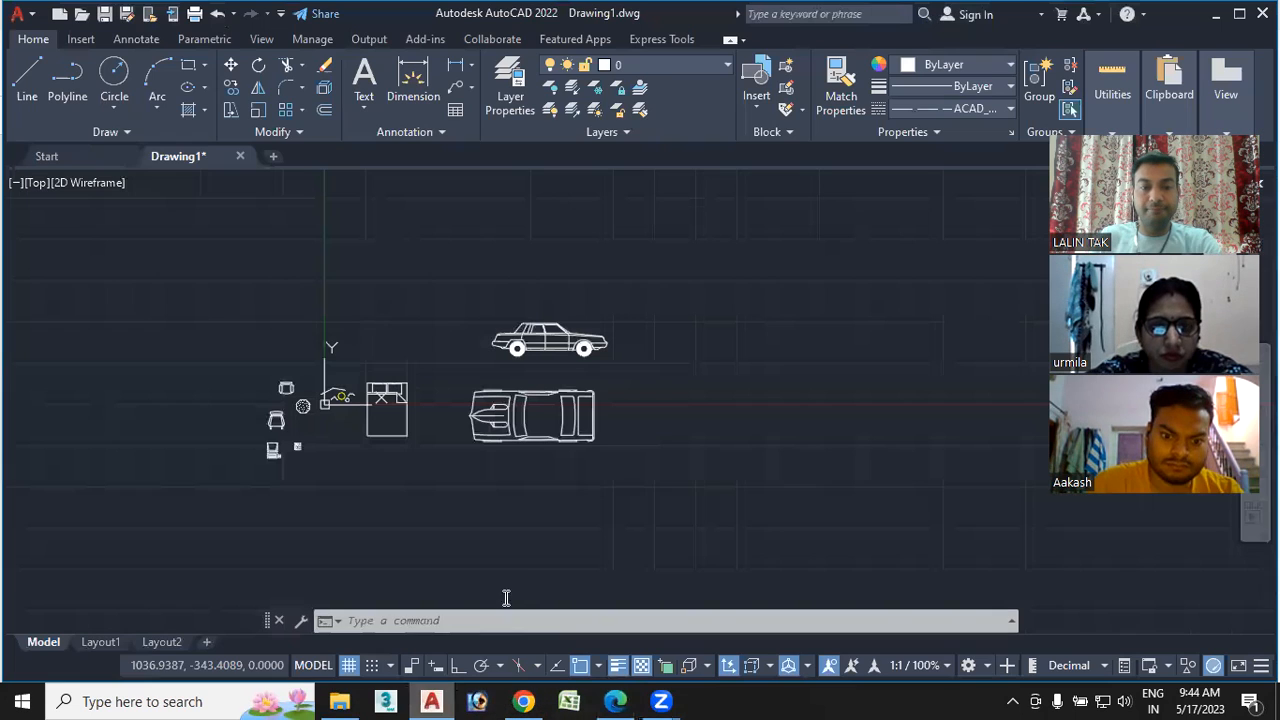
Switch from Drawing1 to the Start page and back to Drawing1
key(ctrl+Tab)
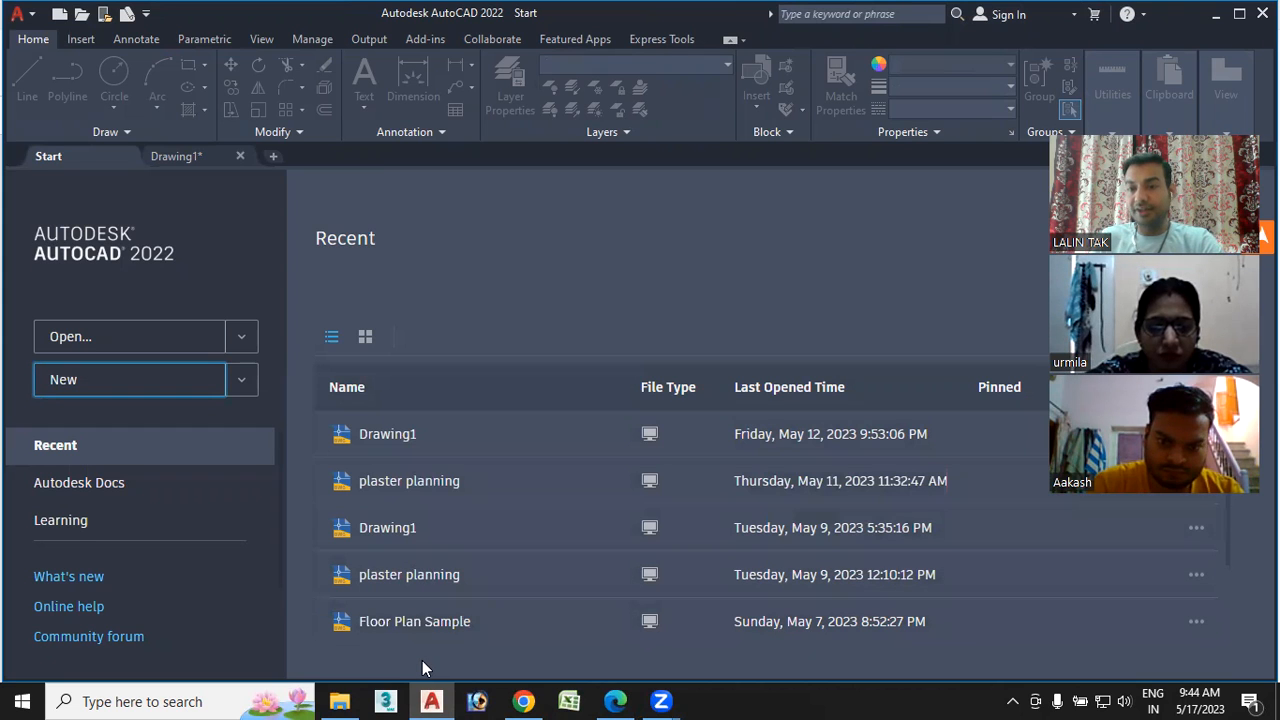
click(195, 156)
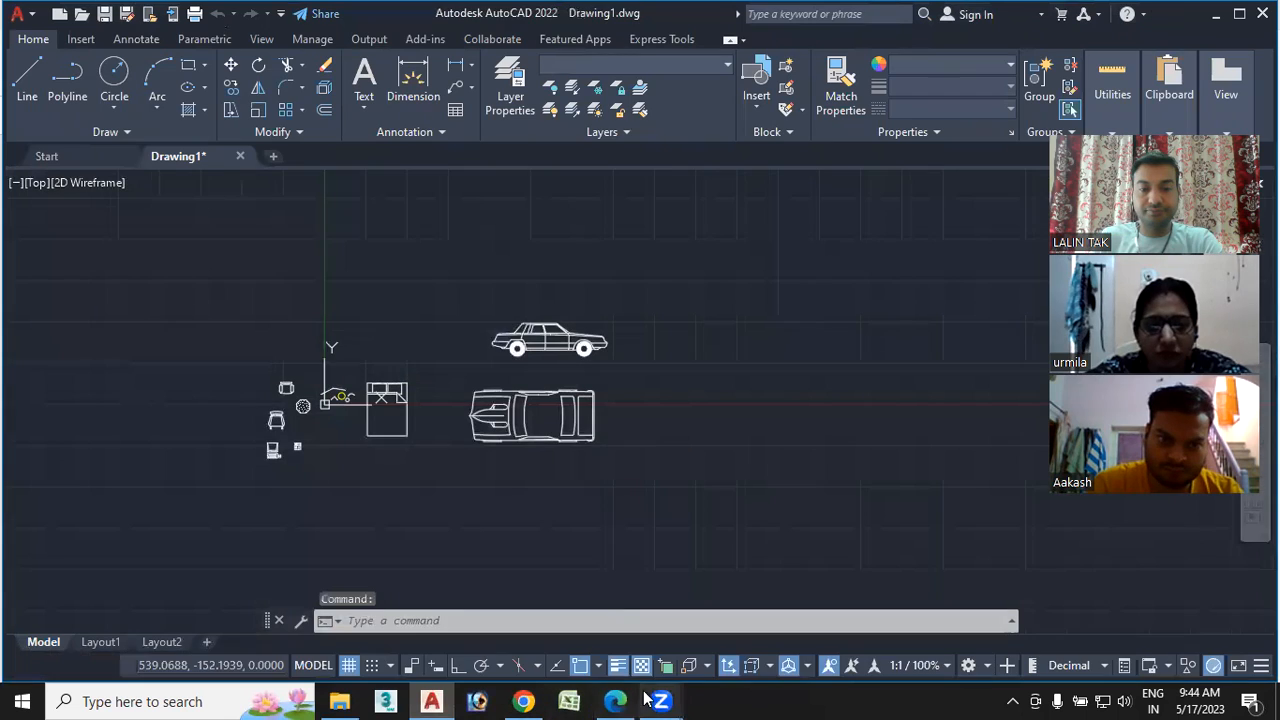
Look up the Quick Select entry in the course PDF and return to the AutoCAD drawing
click(615, 701)
scroll(541, 400, down, 10)
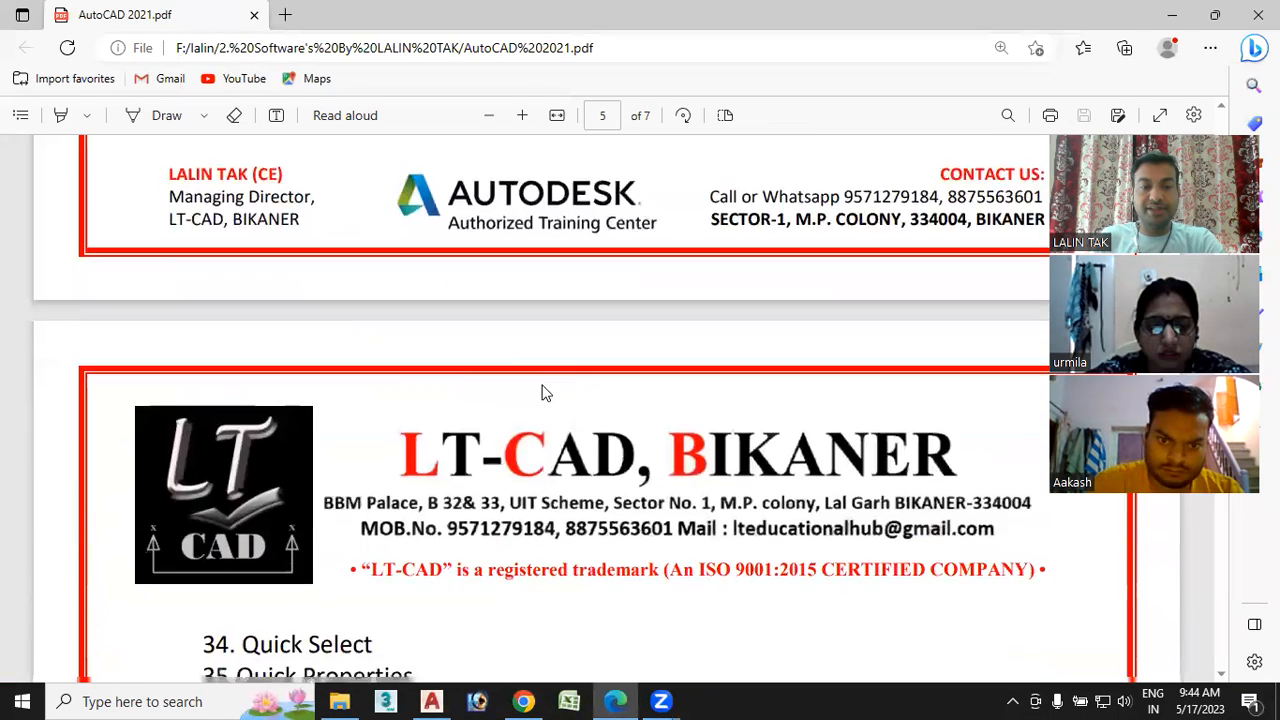
scroll(425, 358, down, 2)
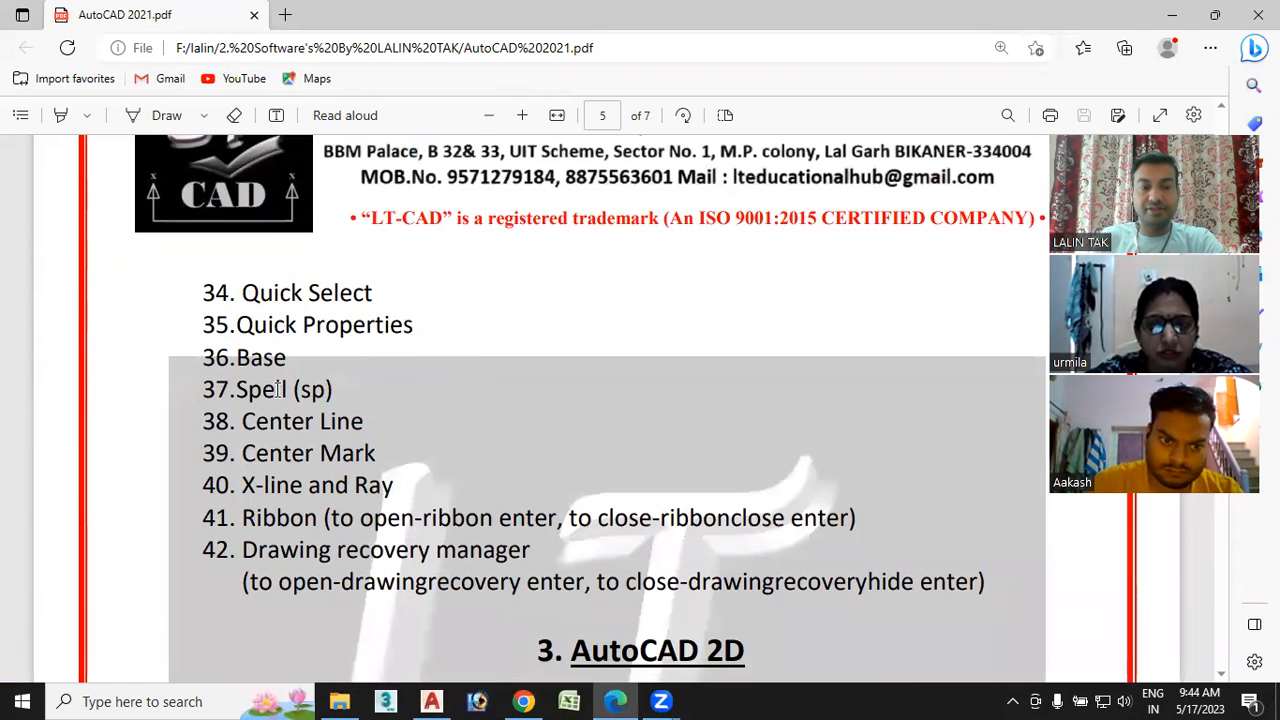
click(431, 701)
Draw a dashed circle with a radius of about 68 in the empty area above and beyond the two cars
mouse_move(550, 407)
middle_down()
mouse_move(563, 416)
mouse_move(417, 425)
middle_up()
scroll(262, 477, up, 5)
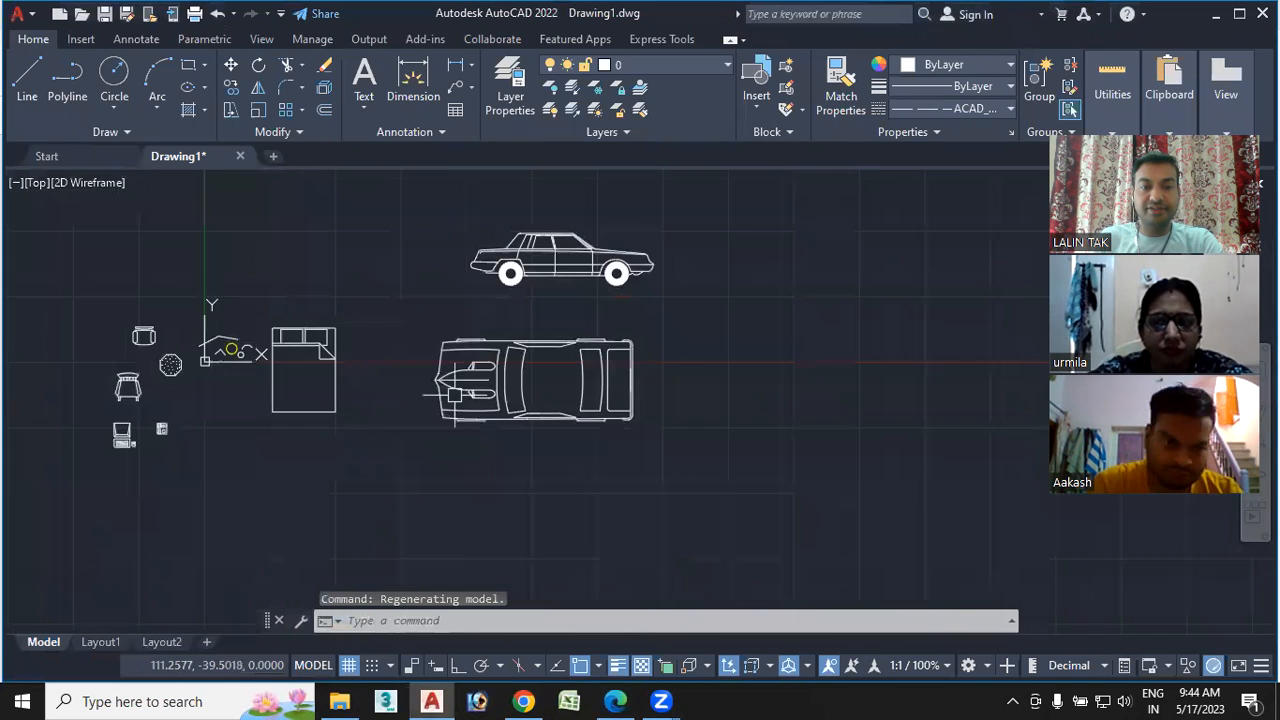
scroll(210, 445, down, 5)
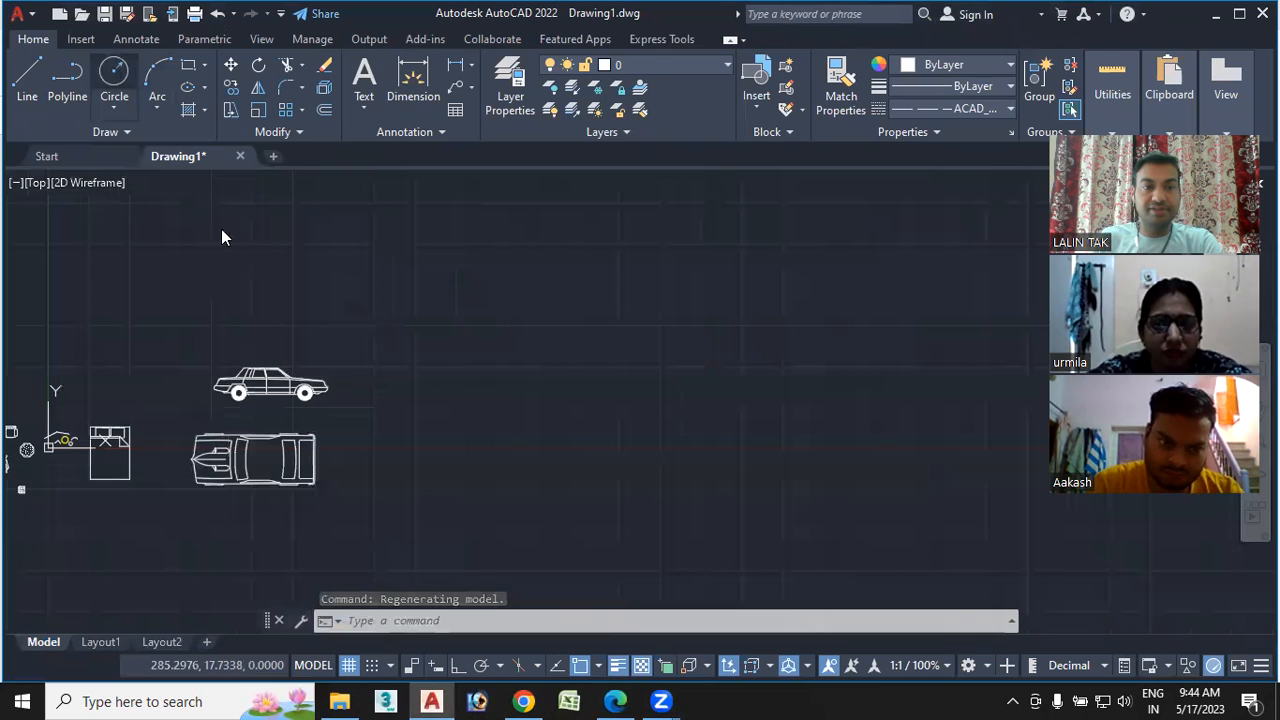
click(114, 78)
click(491, 294)
click(521, 324)
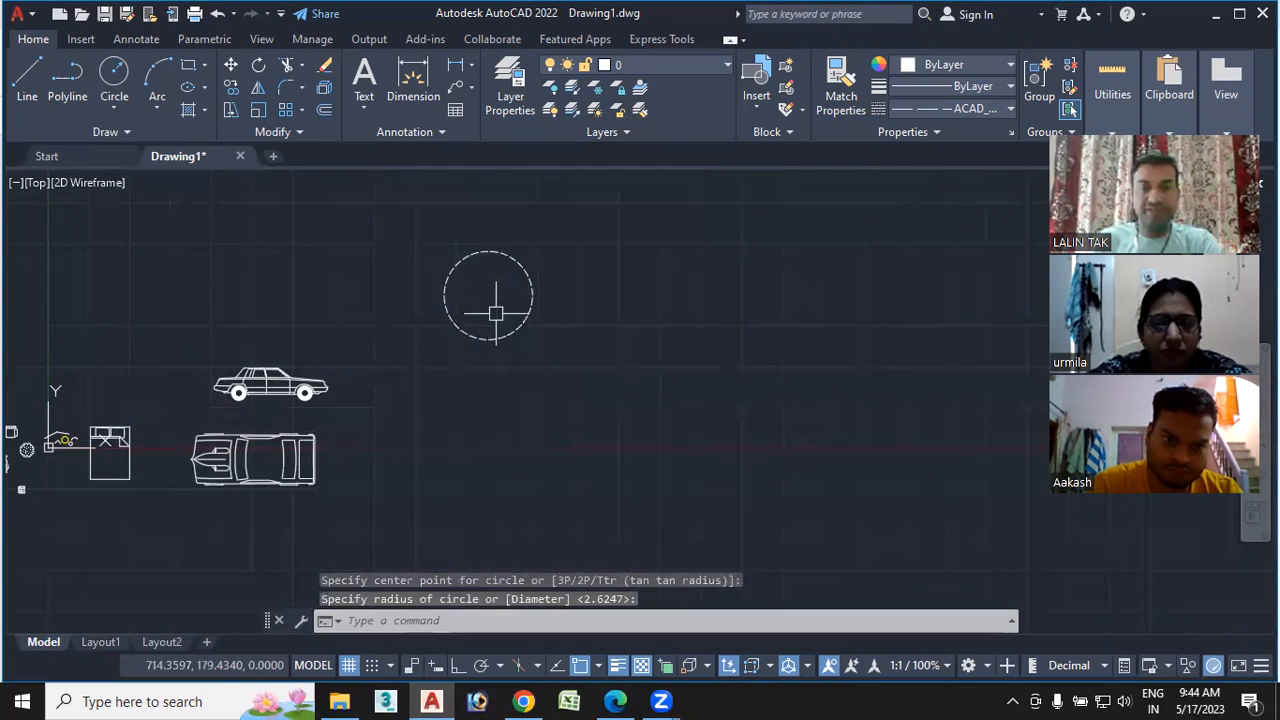
Copy the dashed circle from its centre to sixteen places scattered across the drawing, then end the copying
scroll(505, 321, up, 2)
click(464, 624)
text(co)
key(Return)
scroll(532, 568, down, 2)
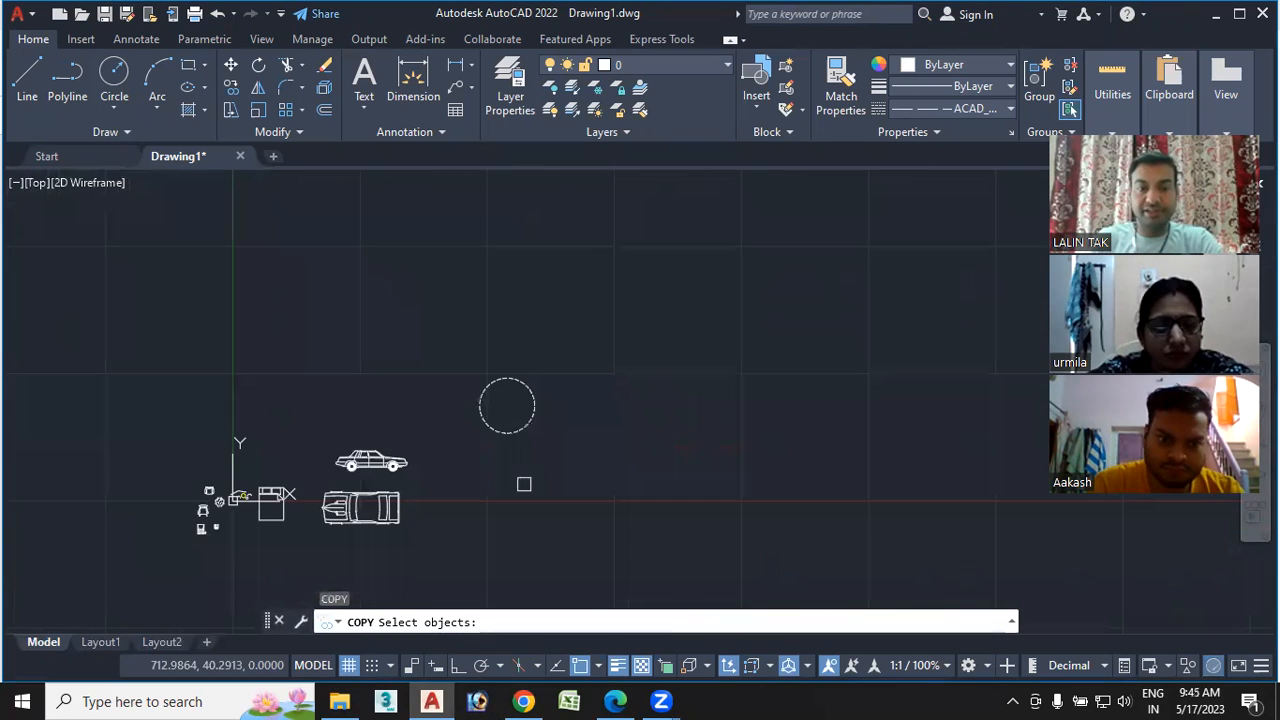
click(522, 413)
click(585, 430)
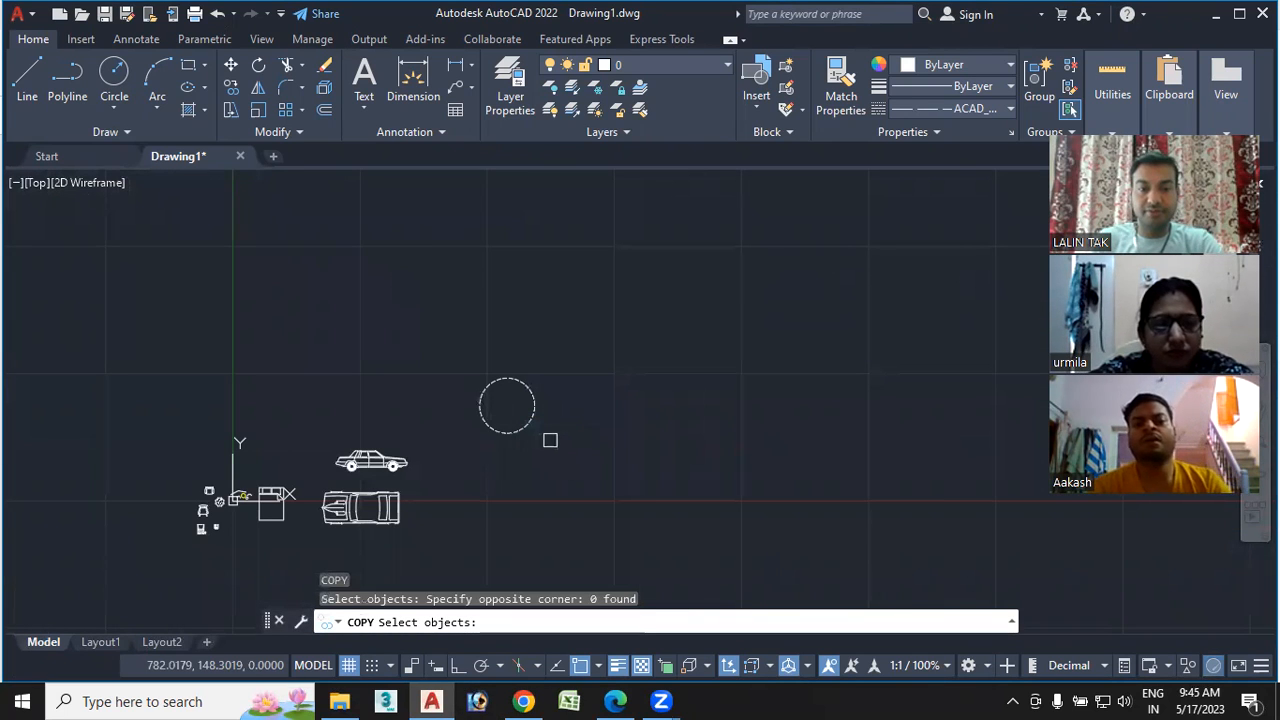
click(531, 428)
key(Return)
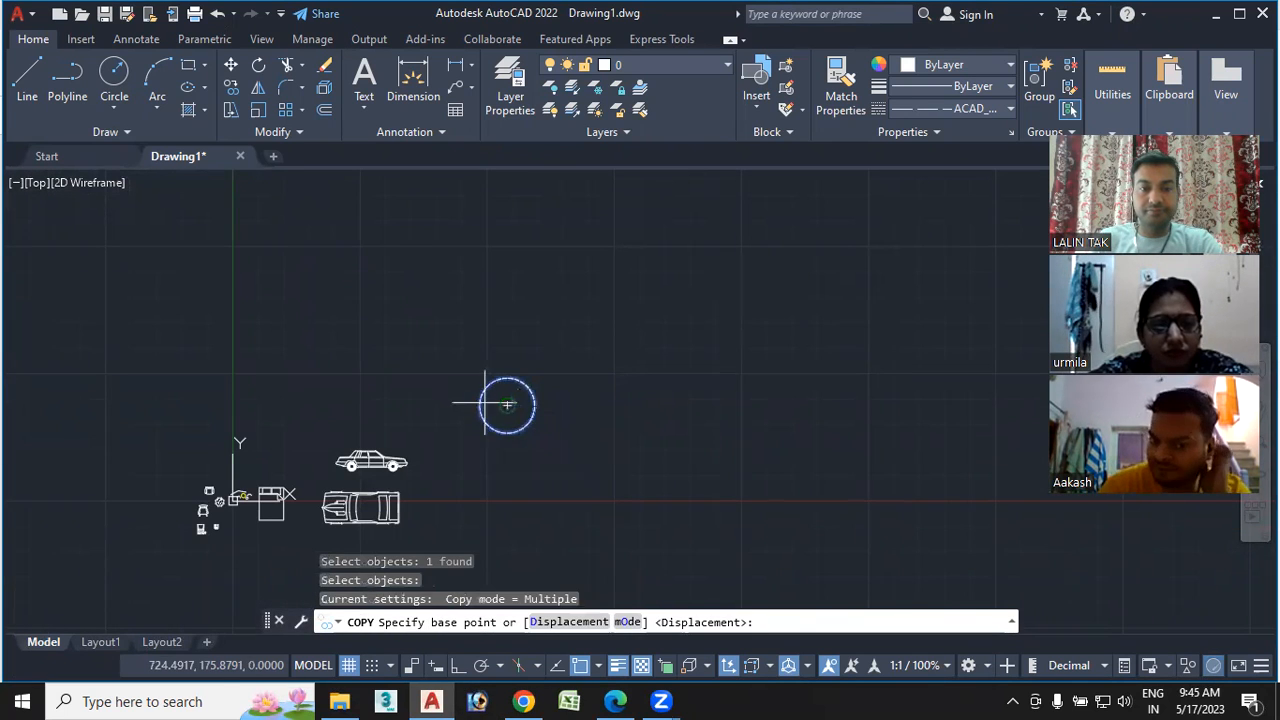
click(507, 406)
click(775, 233)
click(394, 237)
click(227, 300)
click(45, 377)
click(609, 459)
click(745, 455)
scroll(650, 385, down, 2)
click(862, 420)
click(921, 242)
click(535, 200)
click(158, 319)
click(82, 443)
click(364, 543)
click(626, 461)
click(790, 504)
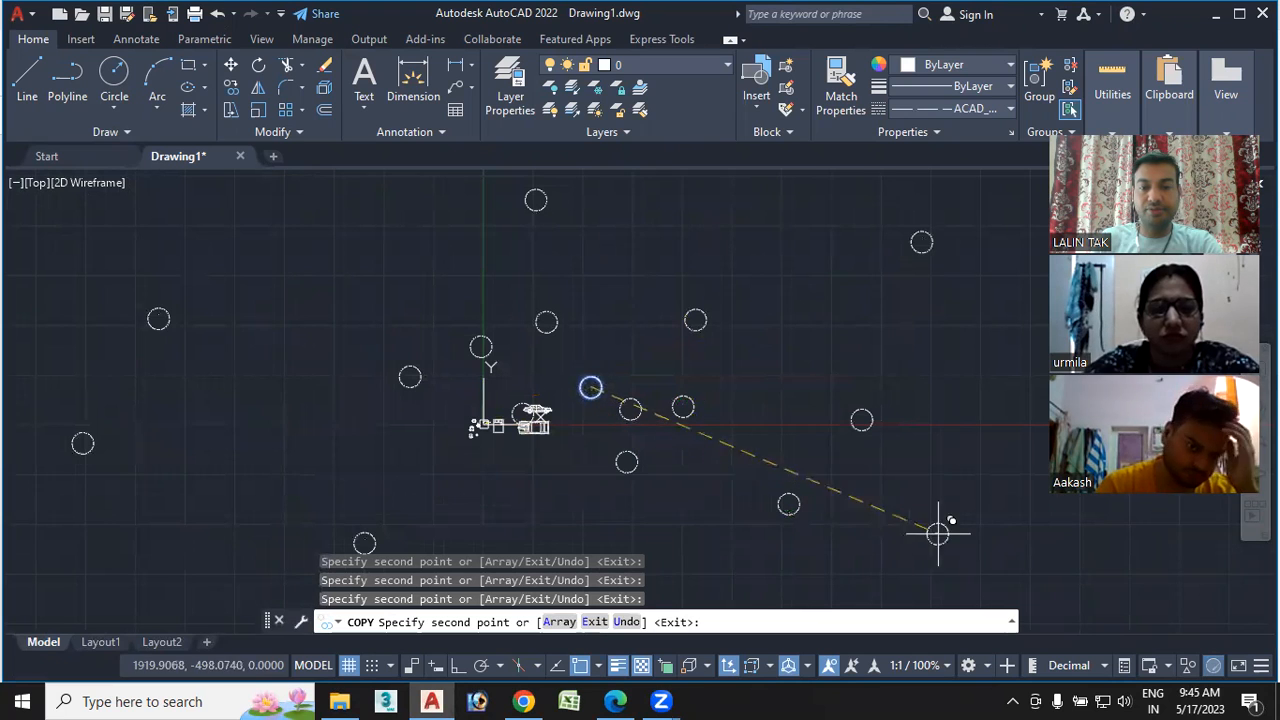
click(967, 433)
click(937, 534)
key(Escape)
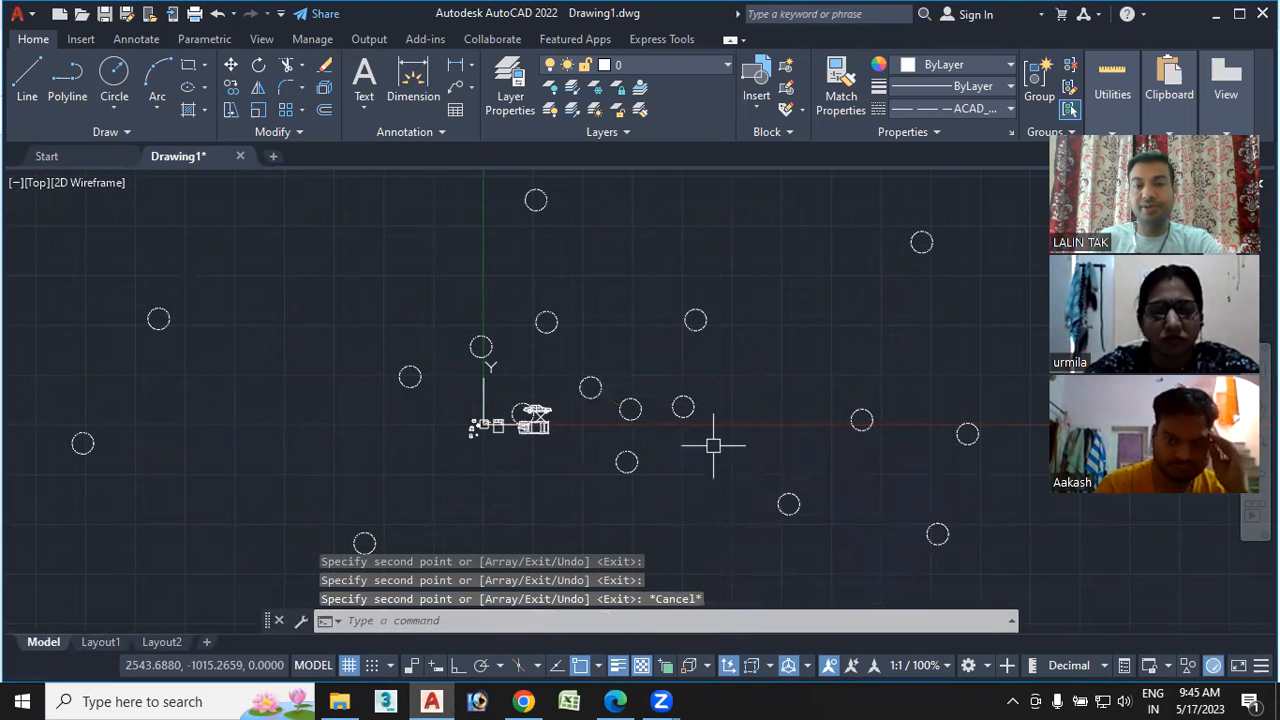
Use Quick Select on the entire drawing with object type Circle and Color equal to ByLayer, included in a new selection set
click(695, 320)
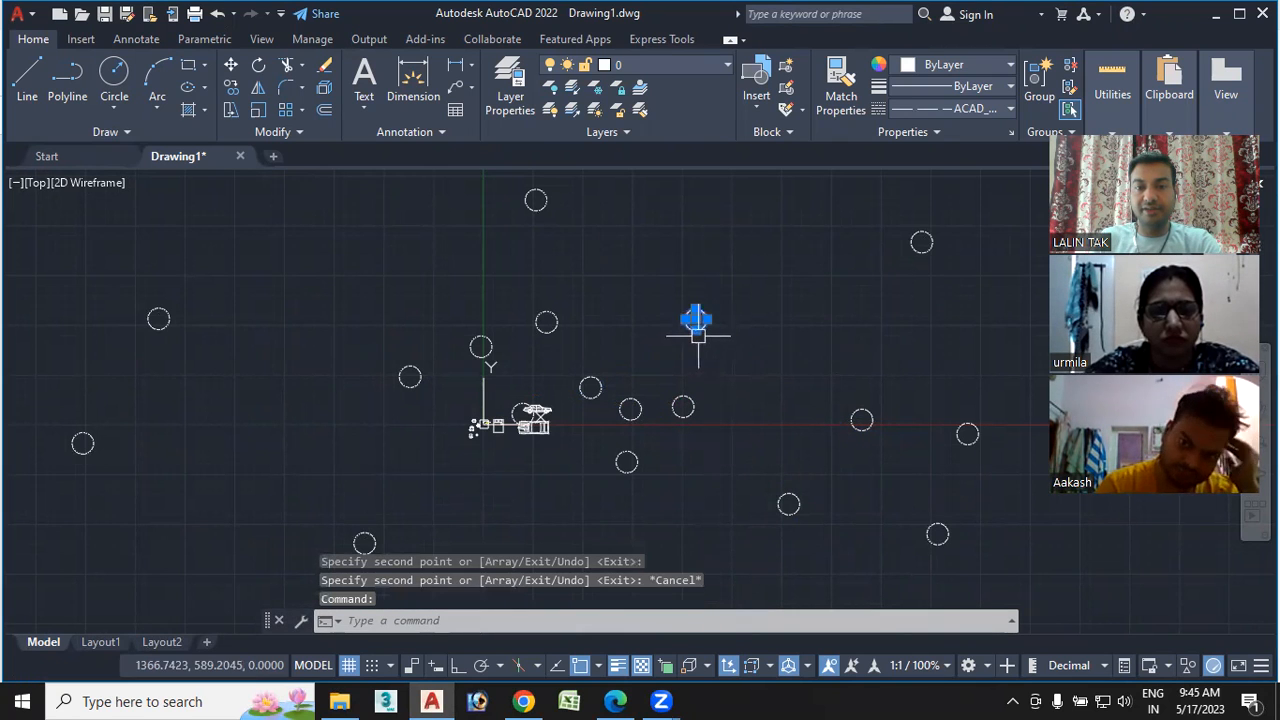
scroll(699, 337, up, 5)
right_click(735, 304)
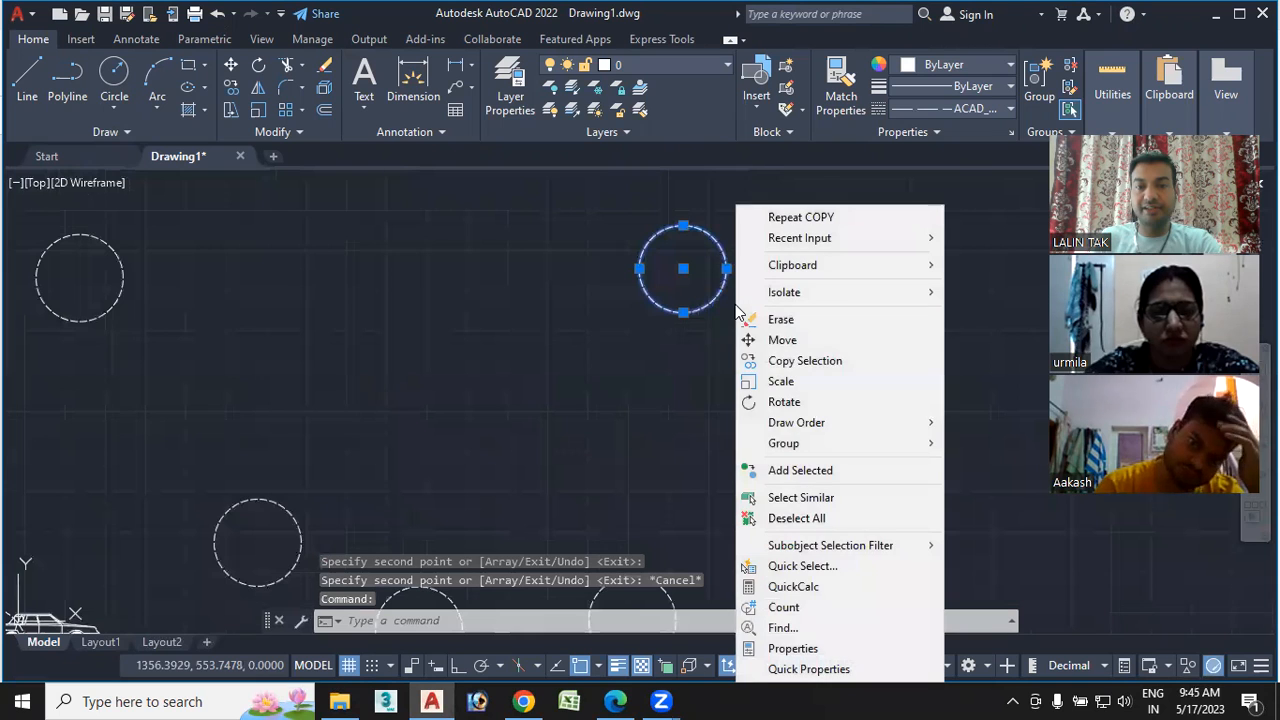
click(815, 566)
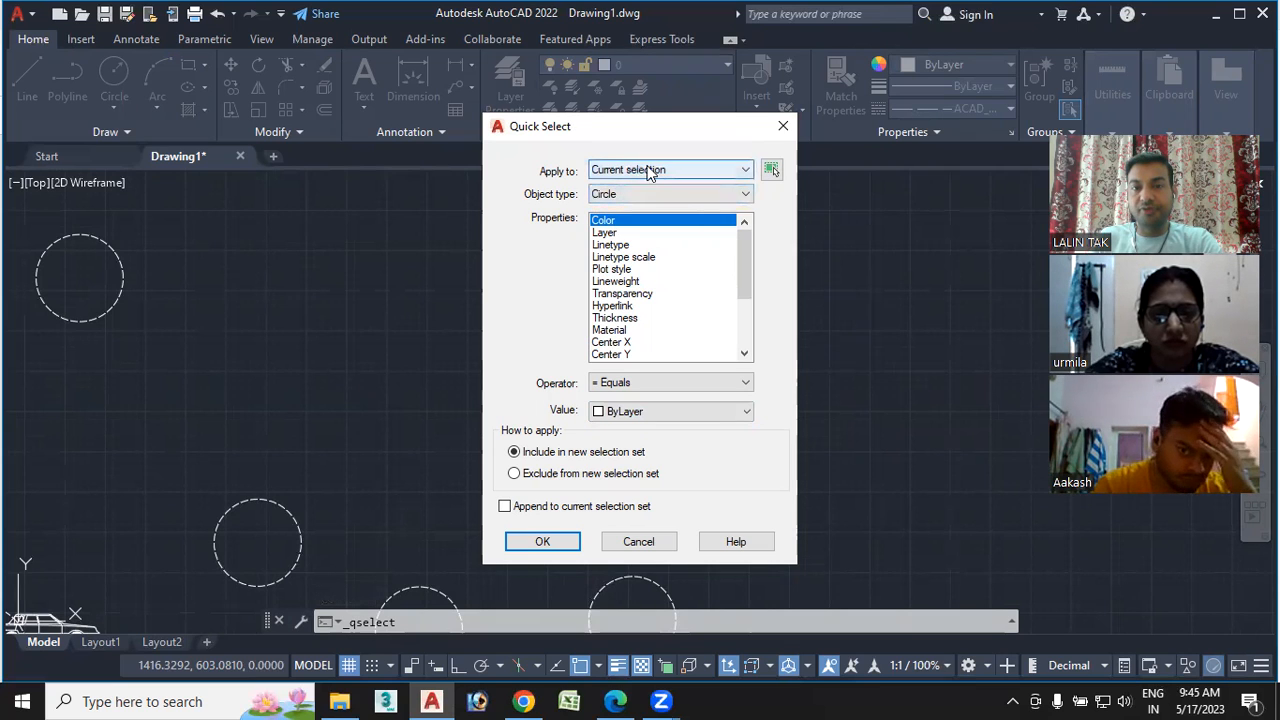
click(742, 170)
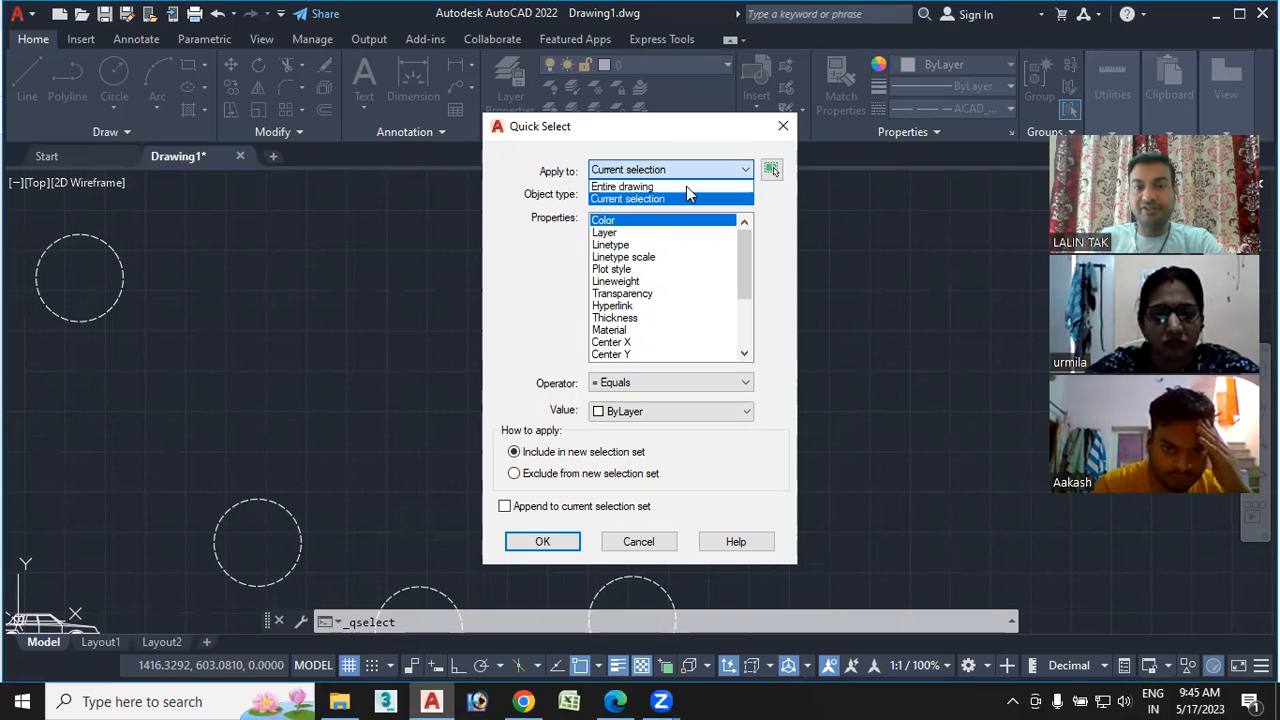
click(645, 199)
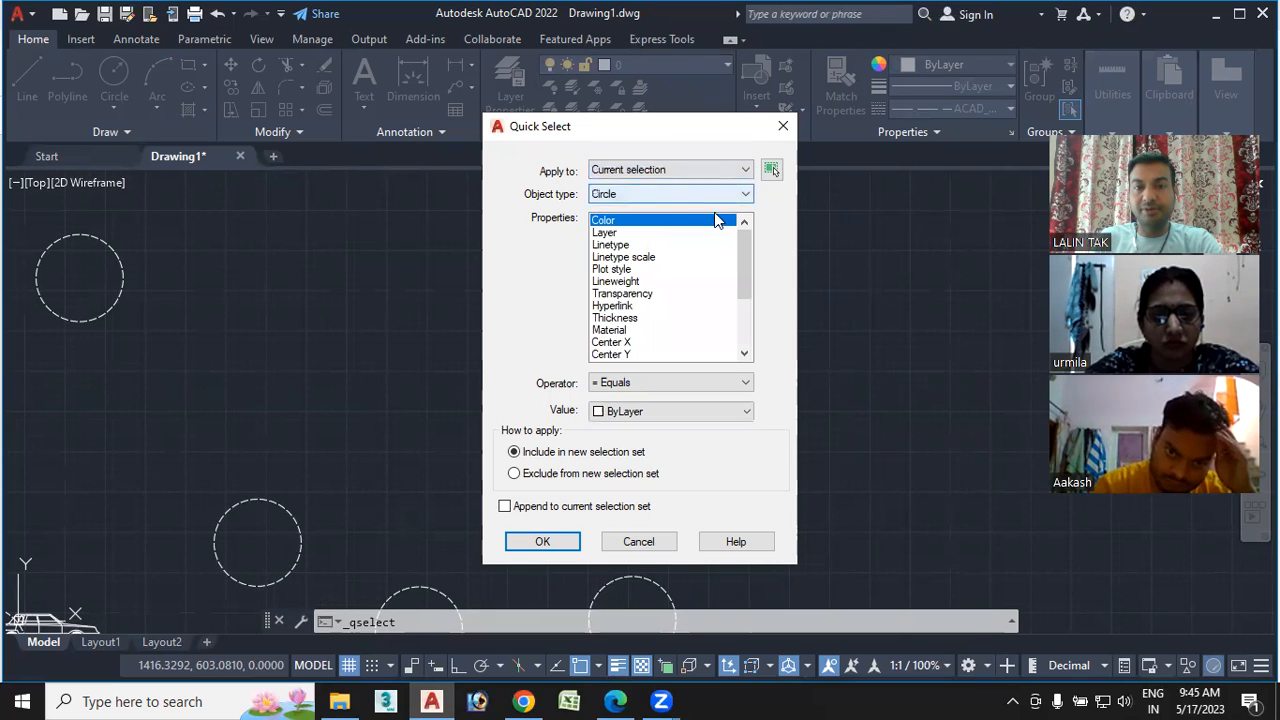
click(745, 170)
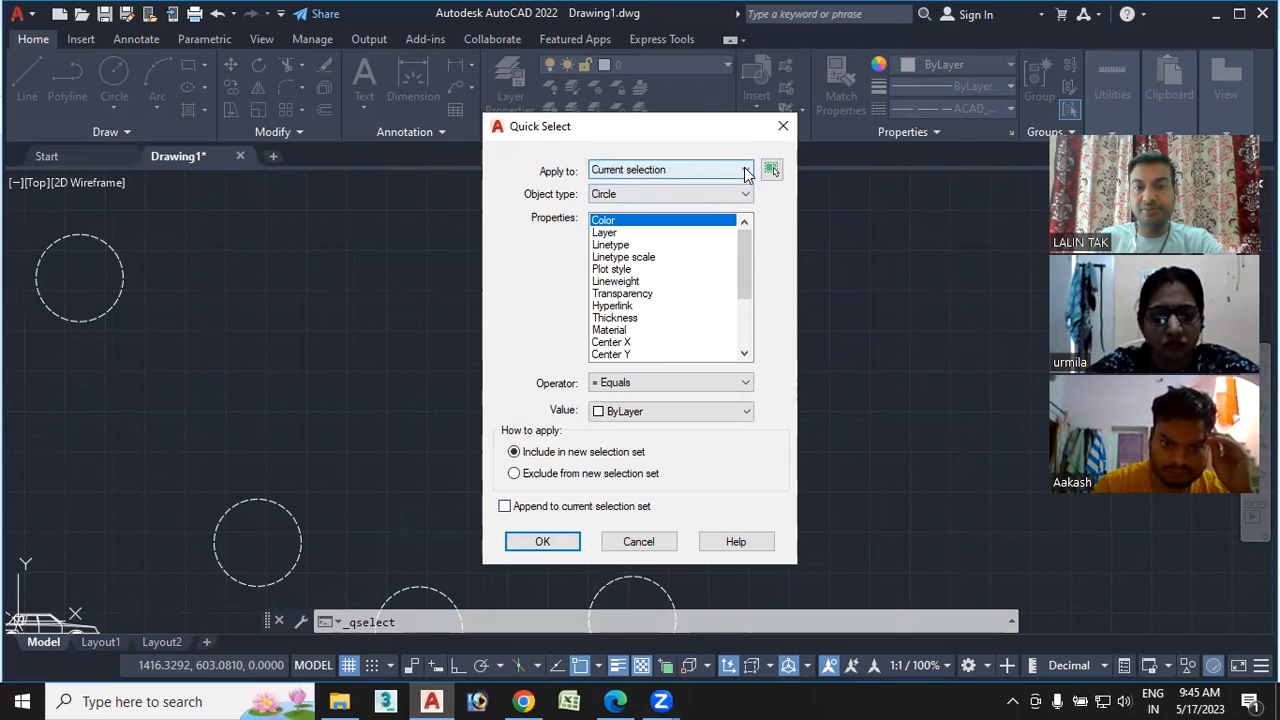
click(664, 186)
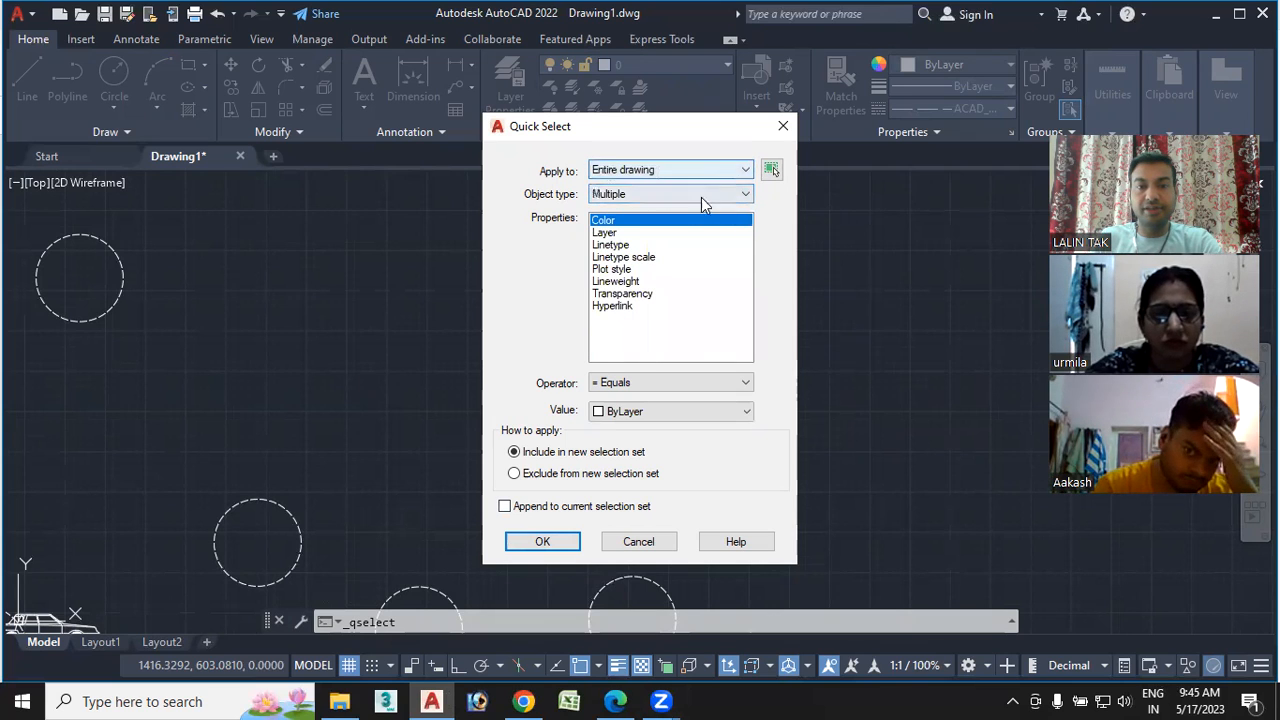
click(660, 197)
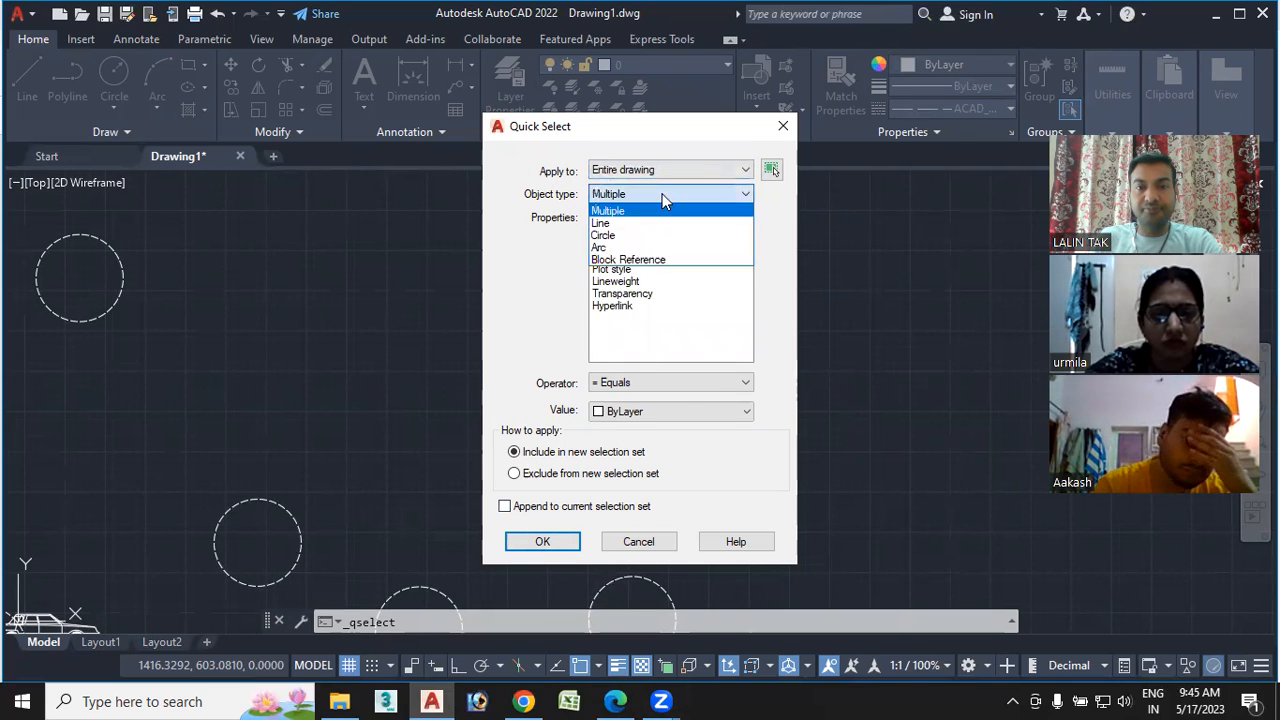
click(628, 244)
click(620, 412)
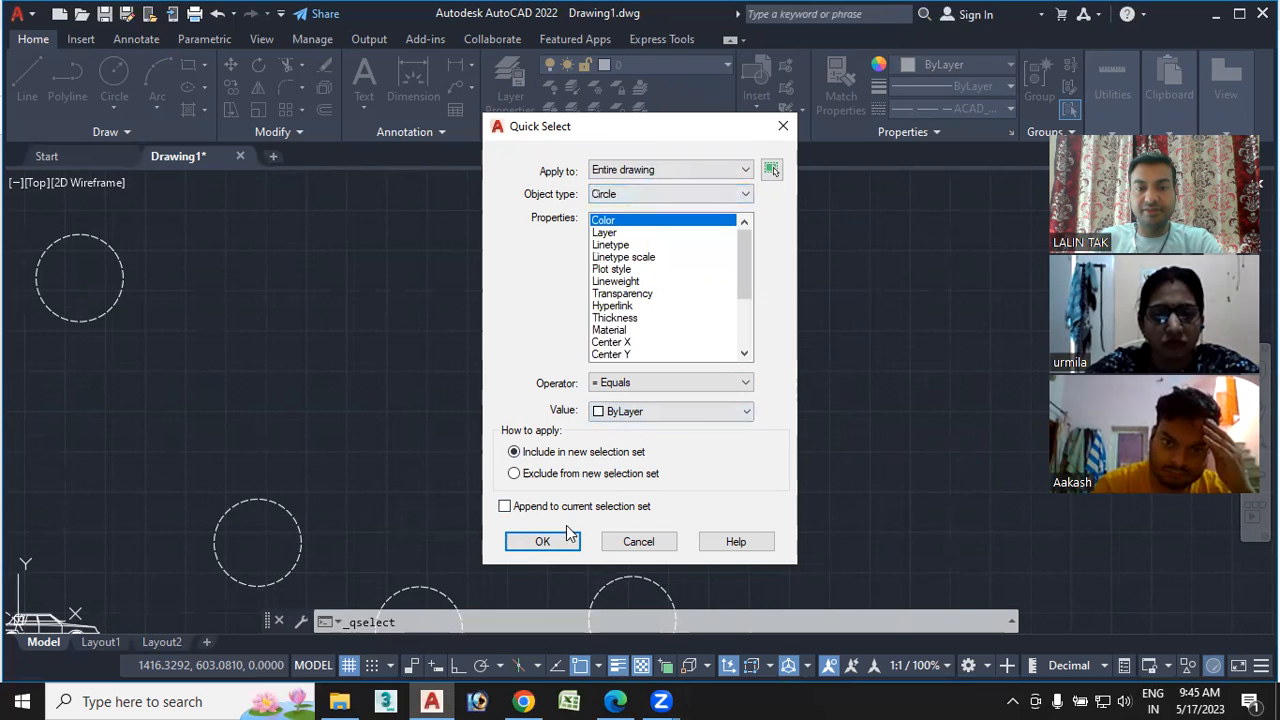
click(543, 546)
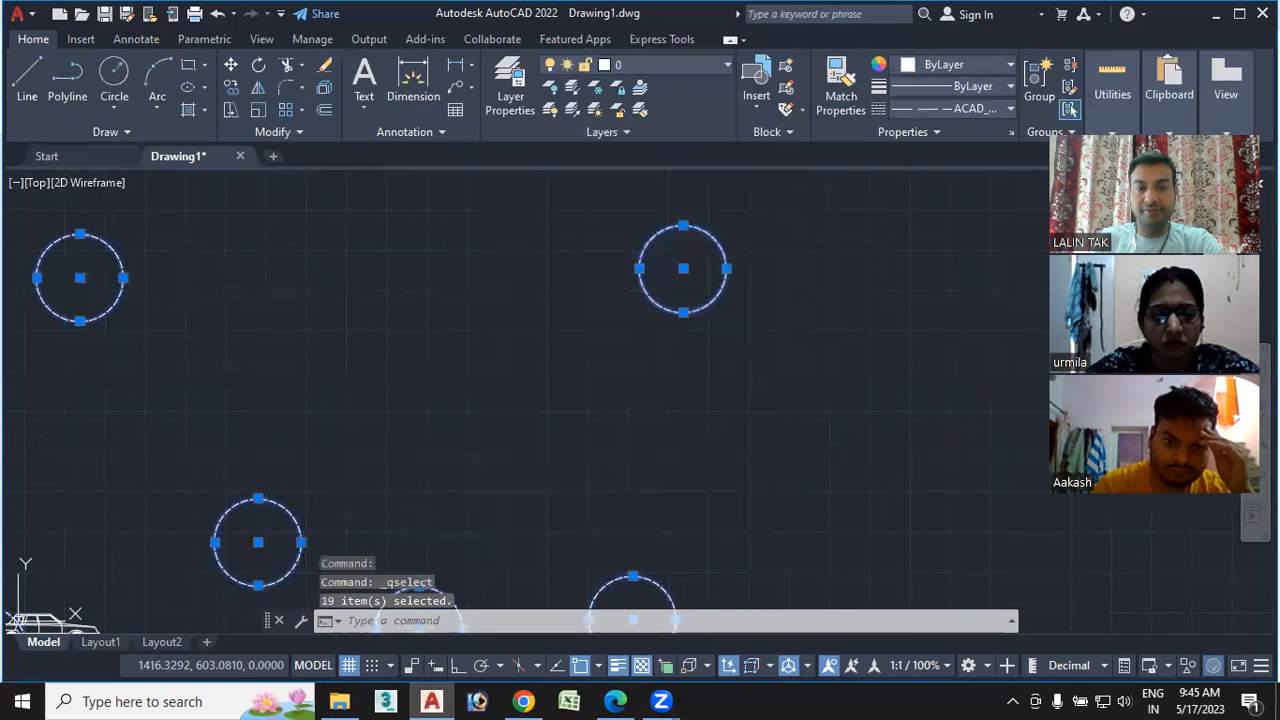
Inspect the selected circles across the whole drawing and clear the selection
scroll(619, 430, down, 5)
middle_drag(617, 431, 757, 294)
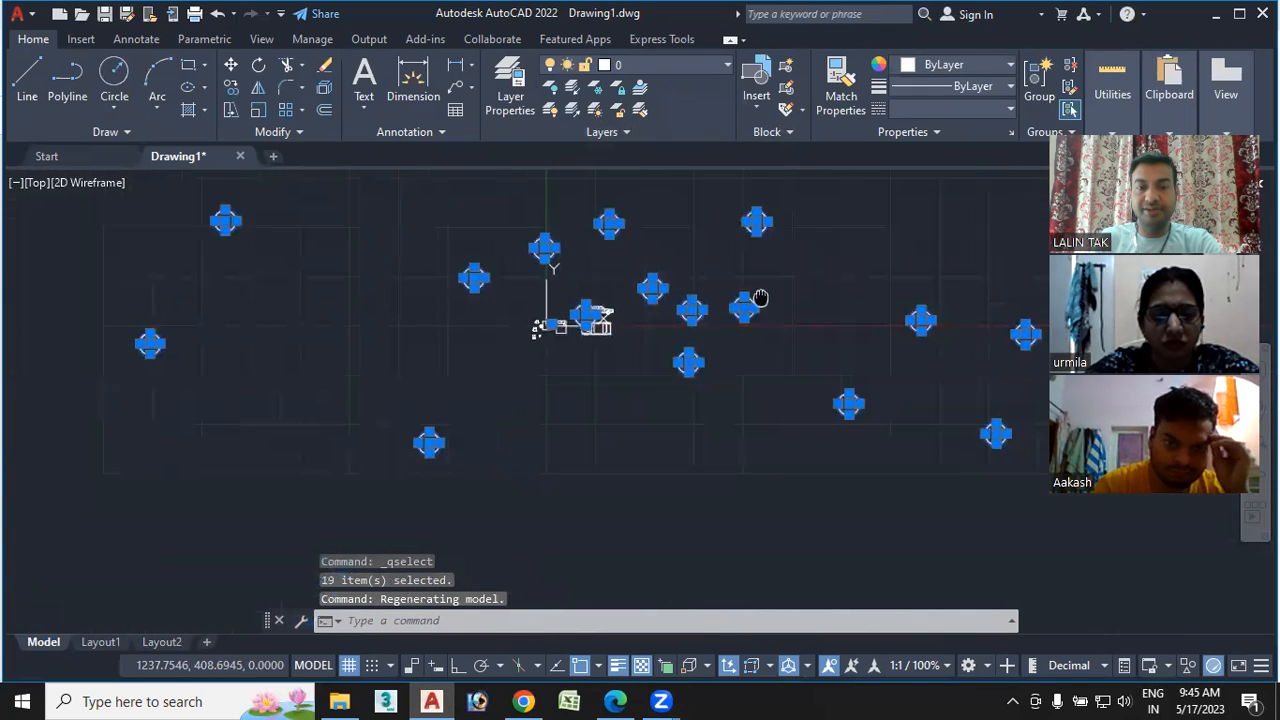
scroll(718, 376, up, 3)
middle_drag(511, 585, 480, 613)
scroll(600, 366, down, 4)
scroll(640, 385, up, 4)
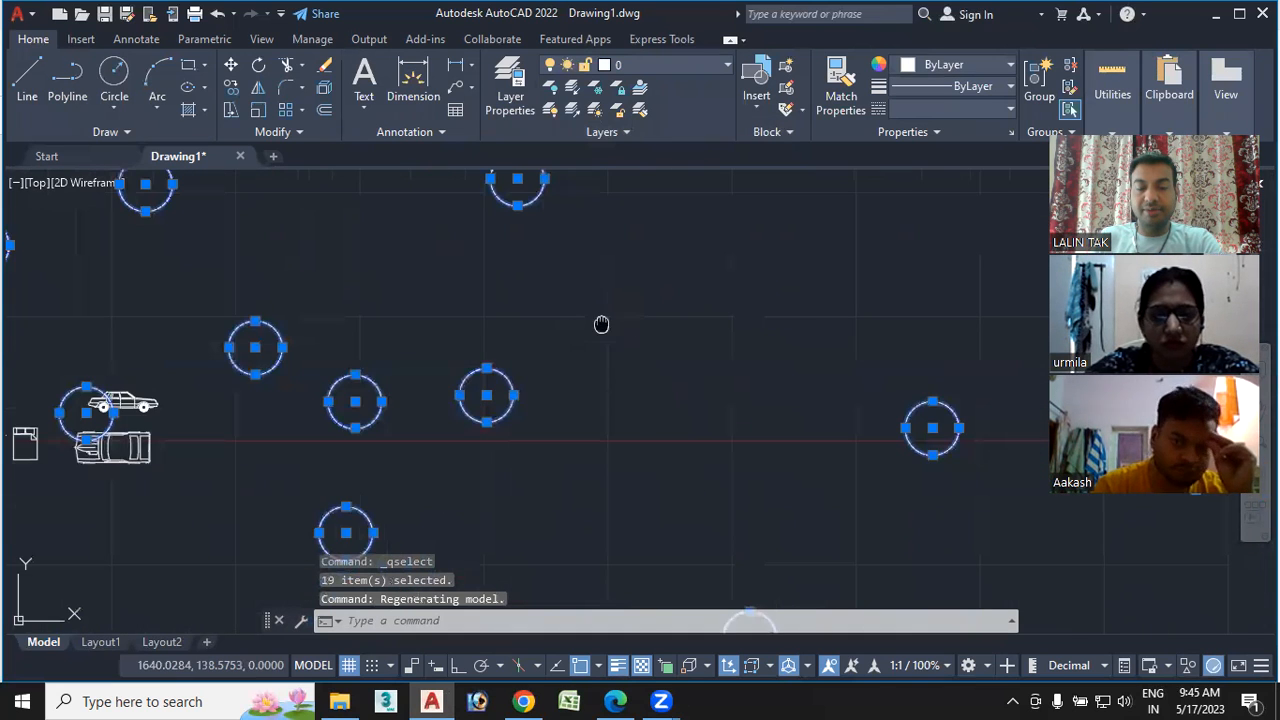
middle_drag(600, 323, 649, 455)
key(Escape)
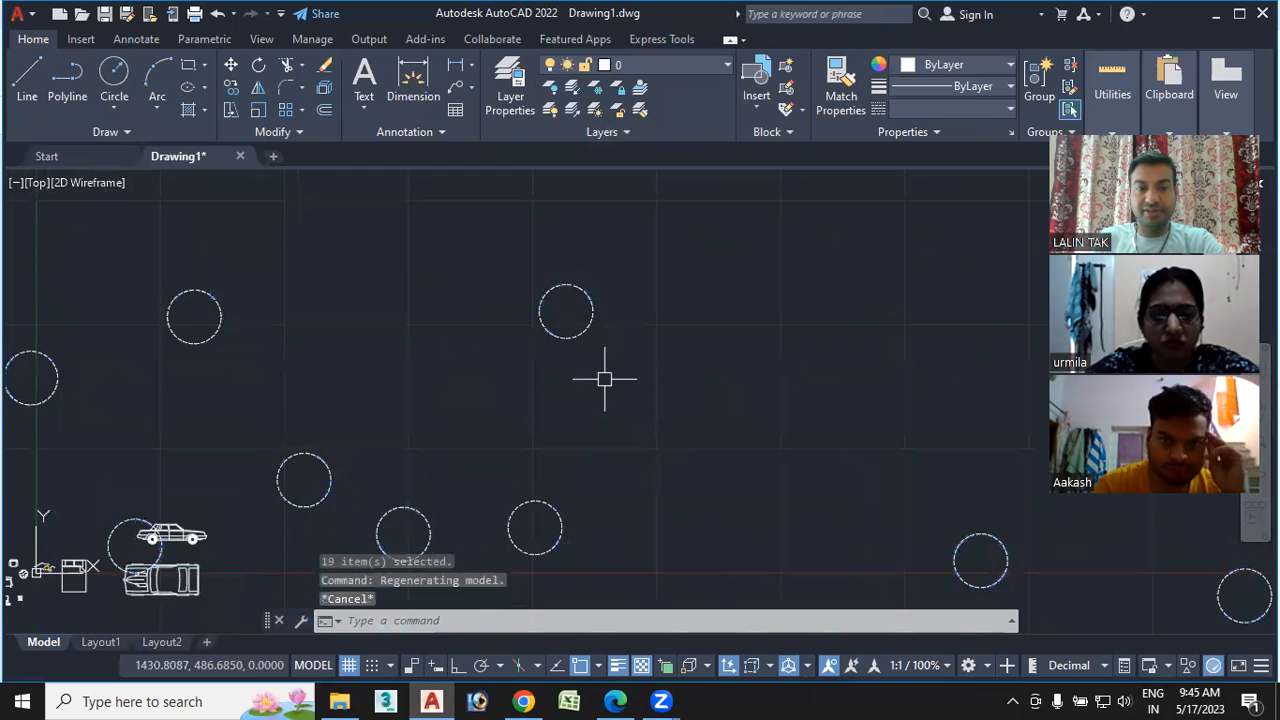
Set the current linetype to ByLayer and draw a circle with a radius of about 75 beside a dashed circle
scroll(580, 337, up, 6)
middle_drag(580, 337, 614, 420)
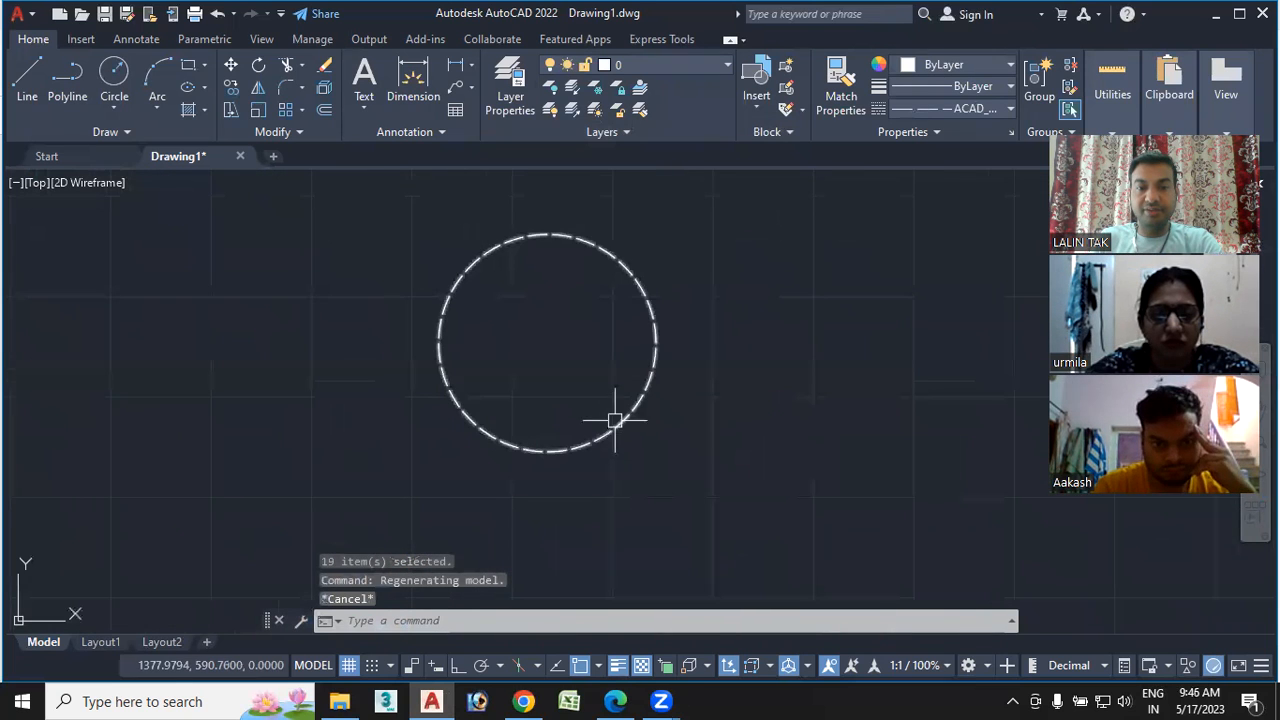
scroll(623, 418, down, 5)
scroll(623, 418, up, 7)
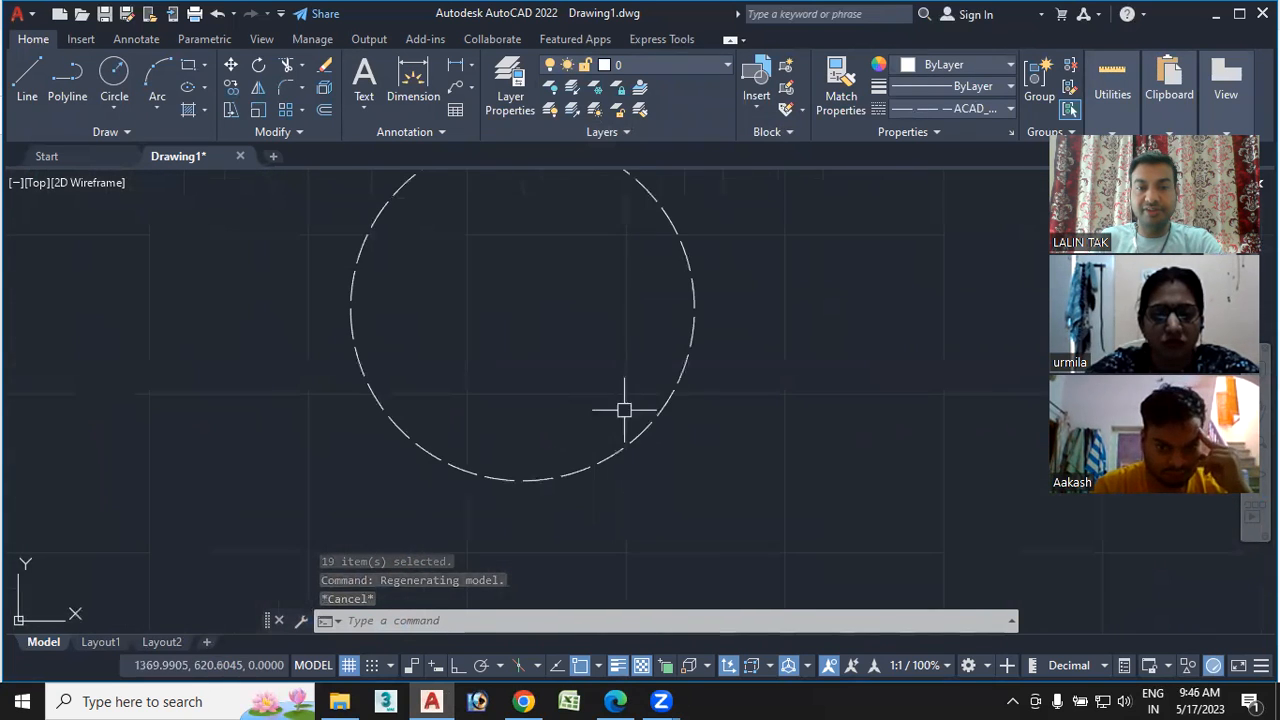
click(986, 107)
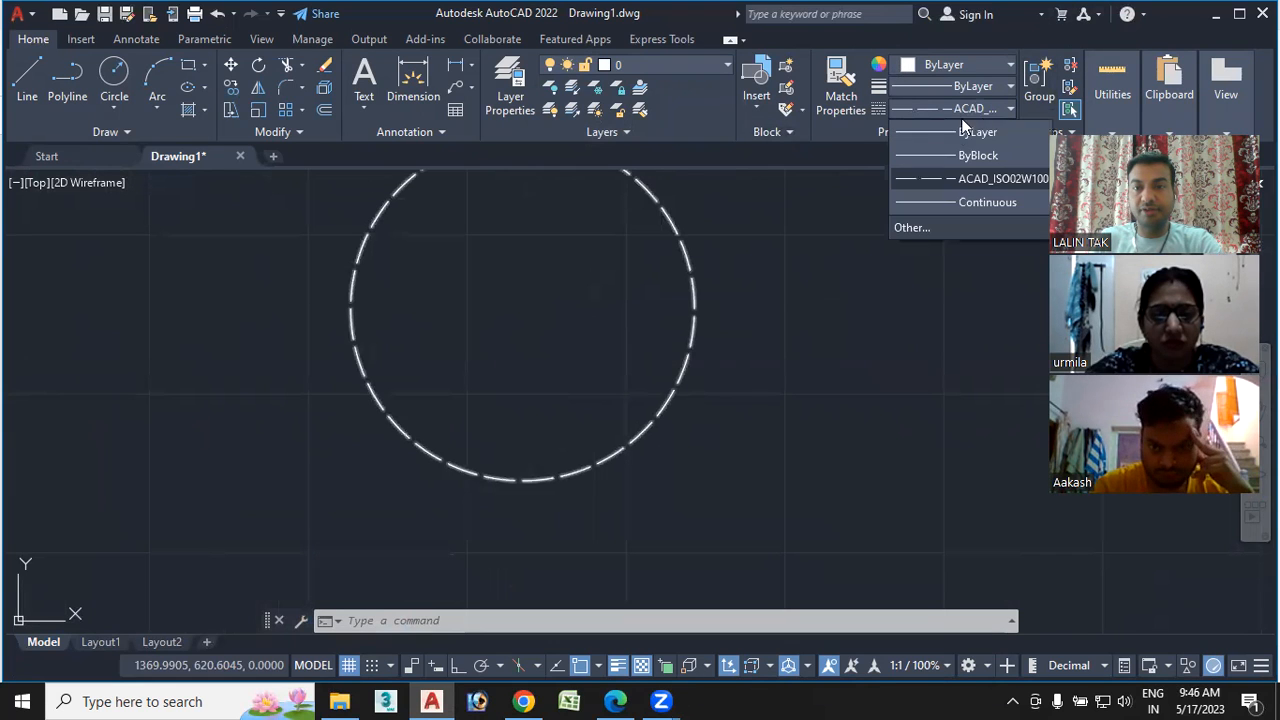
click(967, 132)
click(112, 80)
scroll(197, 219, down, 4)
click(625, 266)
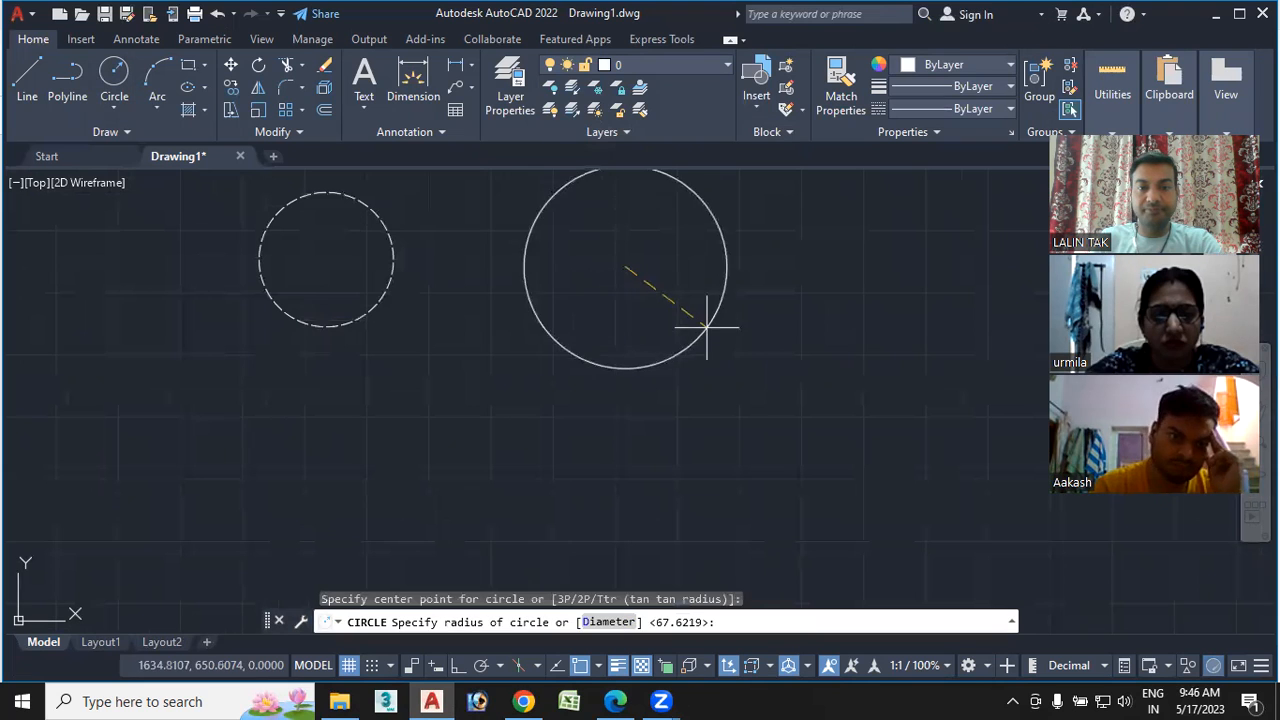
click(680, 318)
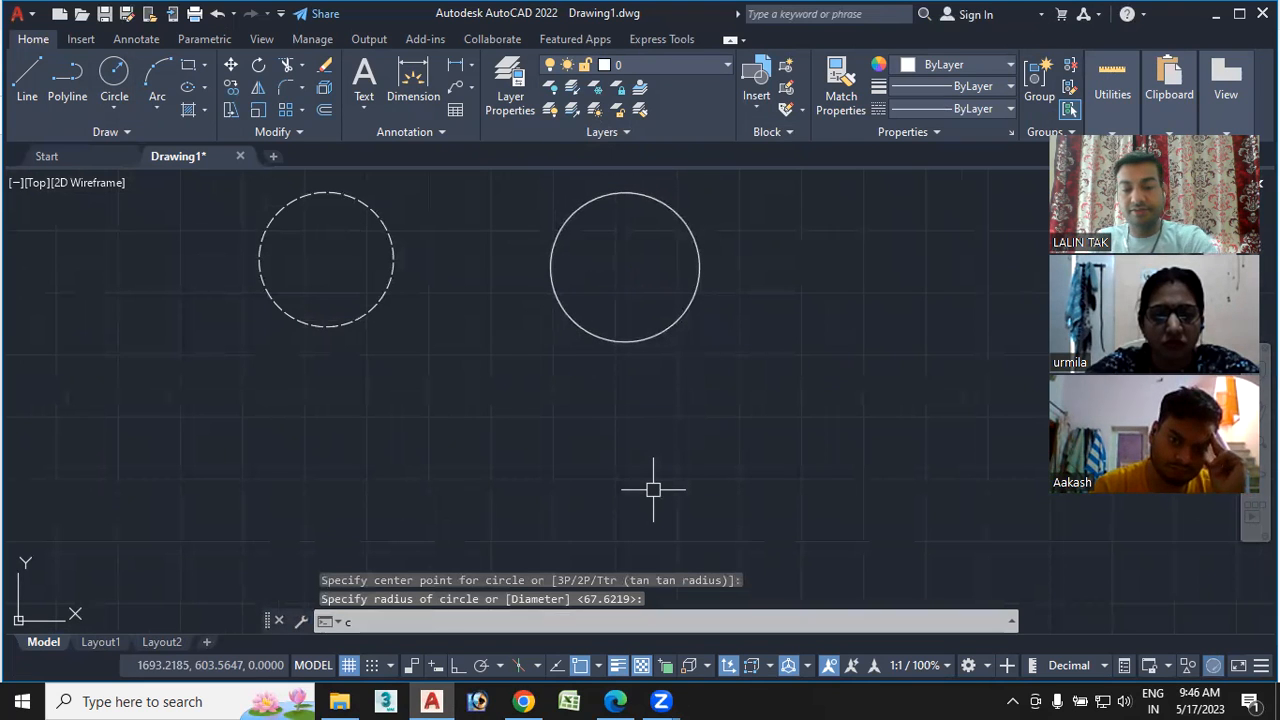
Copy the continuous circle from its centre to four places among the dashed circles
text(co)
key(Return)
click(681, 310)
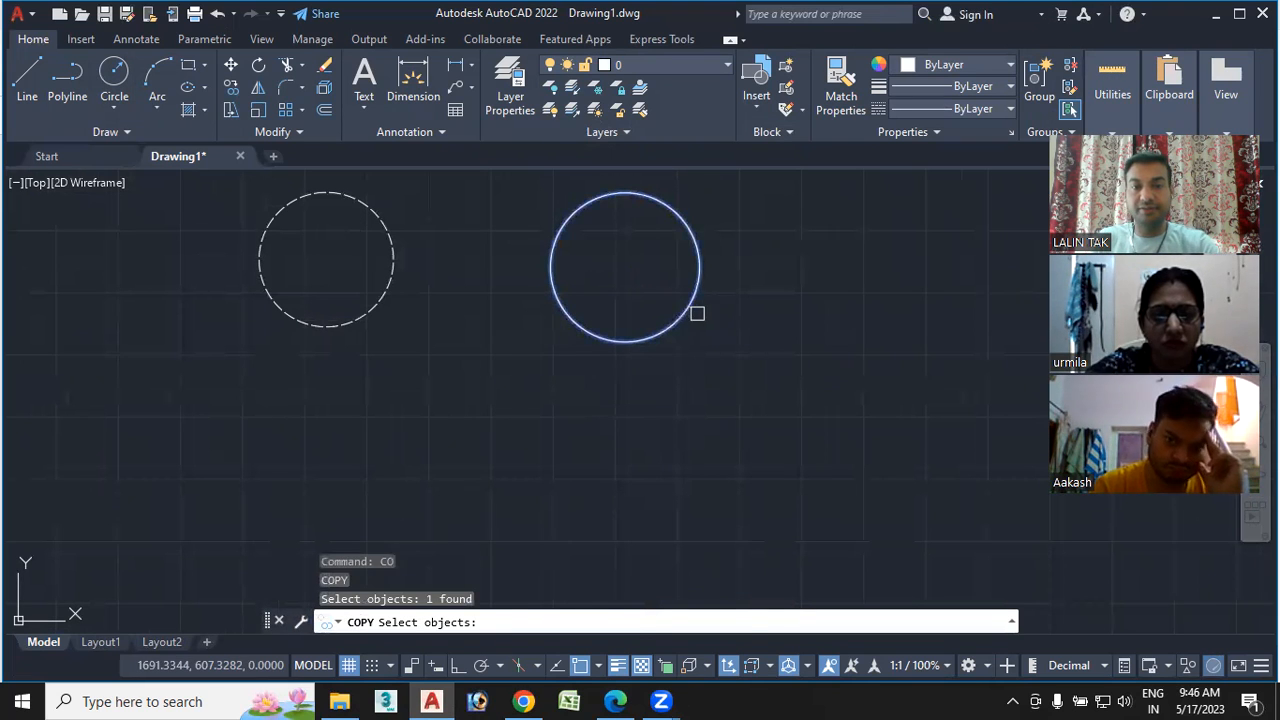
key(Return)
click(625, 266)
scroll(190, 463, down, 2)
middle_drag(183, 475, 335, 355)
click(262, 375)
click(512, 396)
click(711, 354)
click(881, 420)
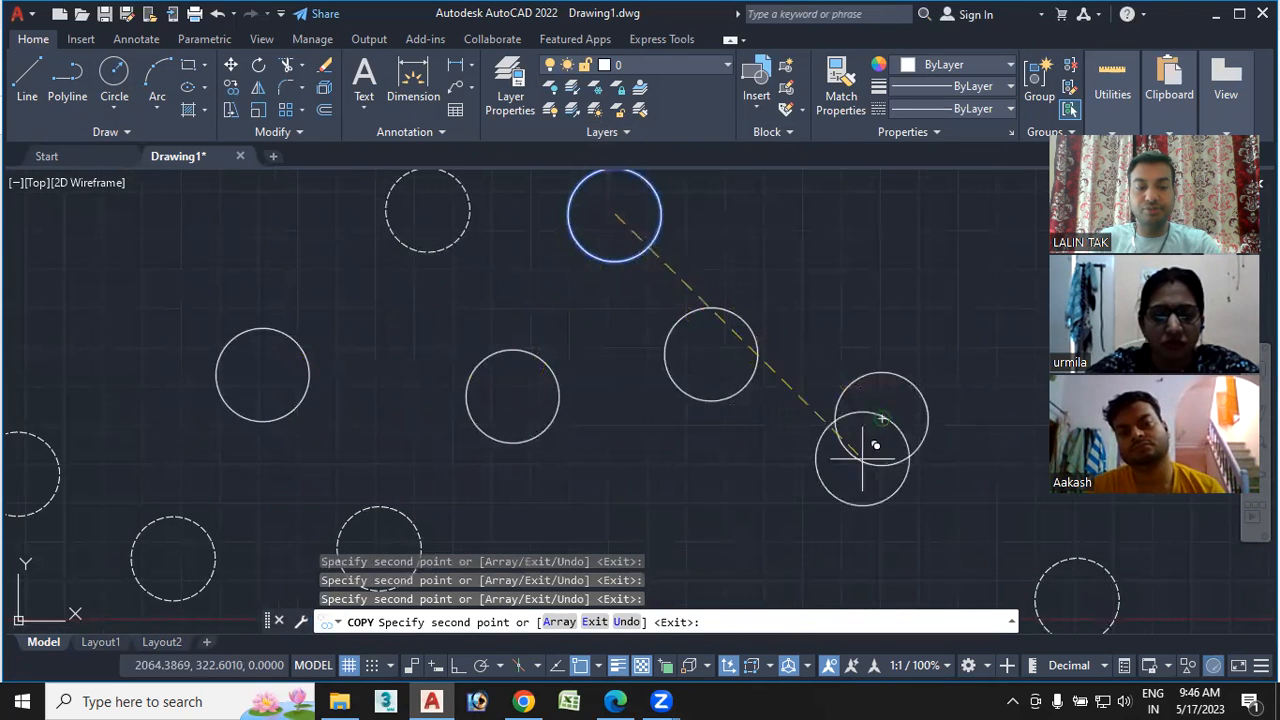
key(Escape)
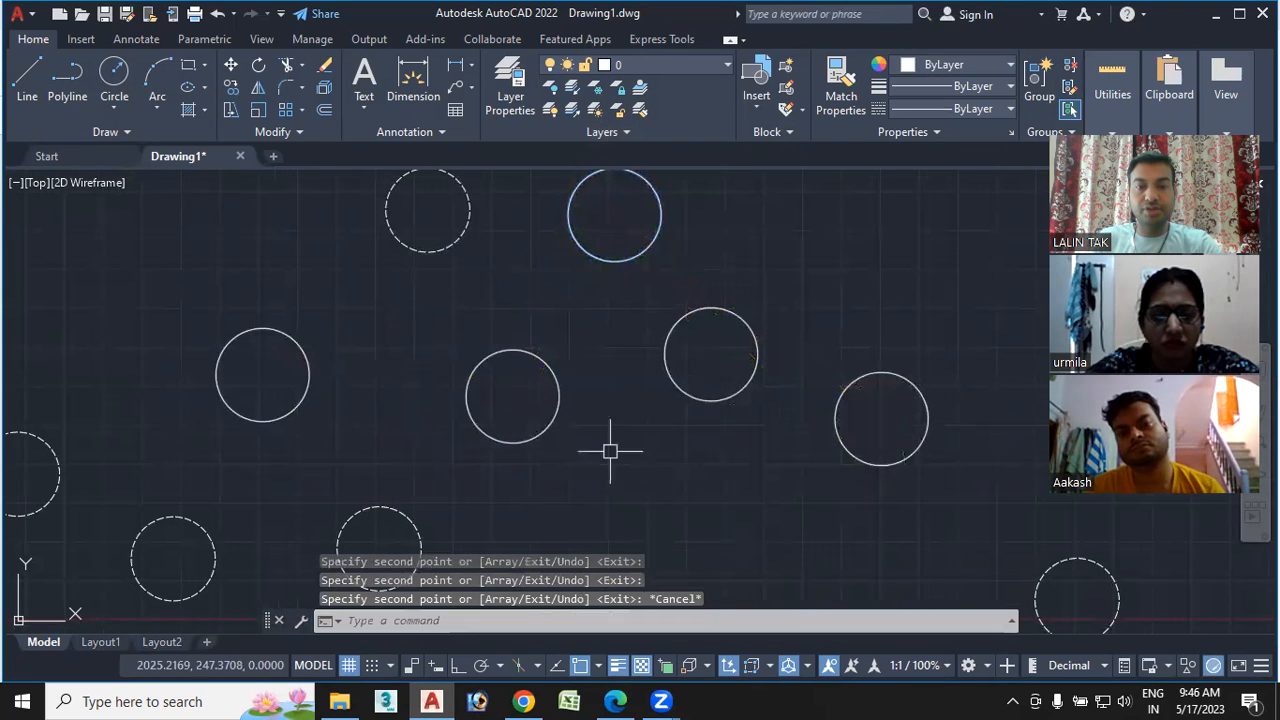
Set the current color to Red and draw a larger circle in the empty area above and beyond the continuous circles
click(990, 64)
click(902, 256)
text(c)
key(Return)
scroll(431, 338, down, 2)
click(855, 234)
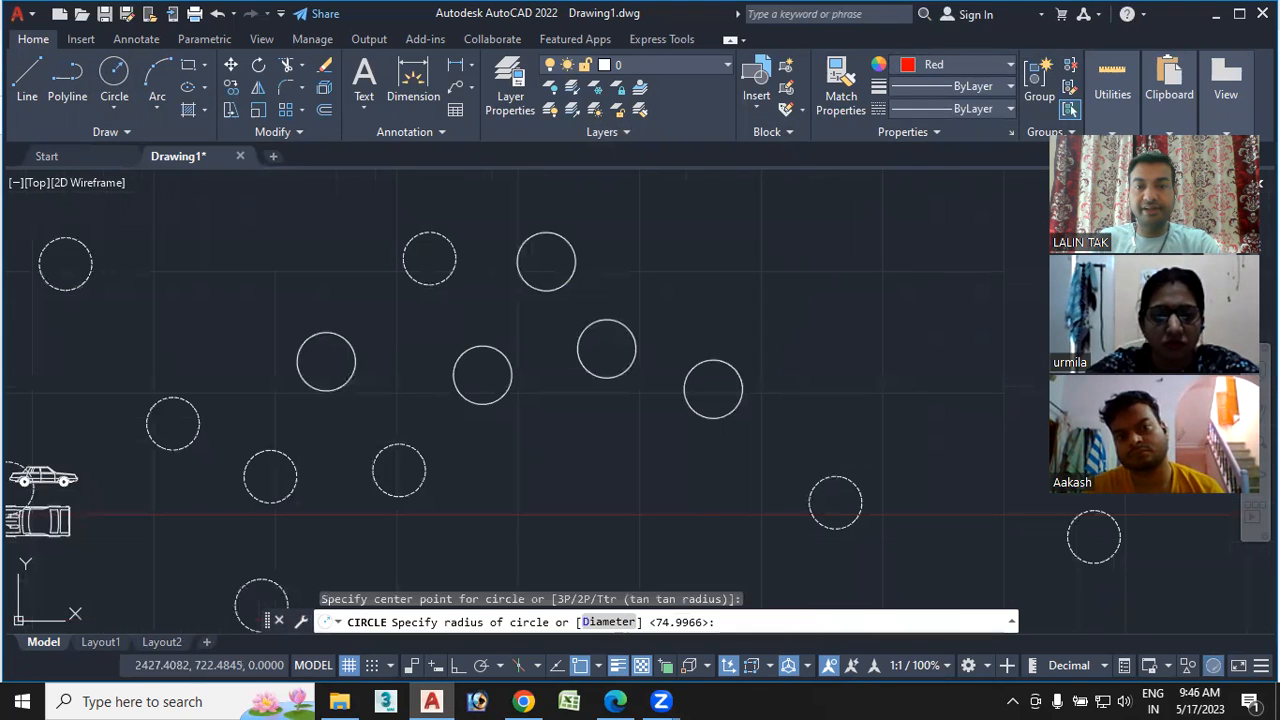
click(879, 280)
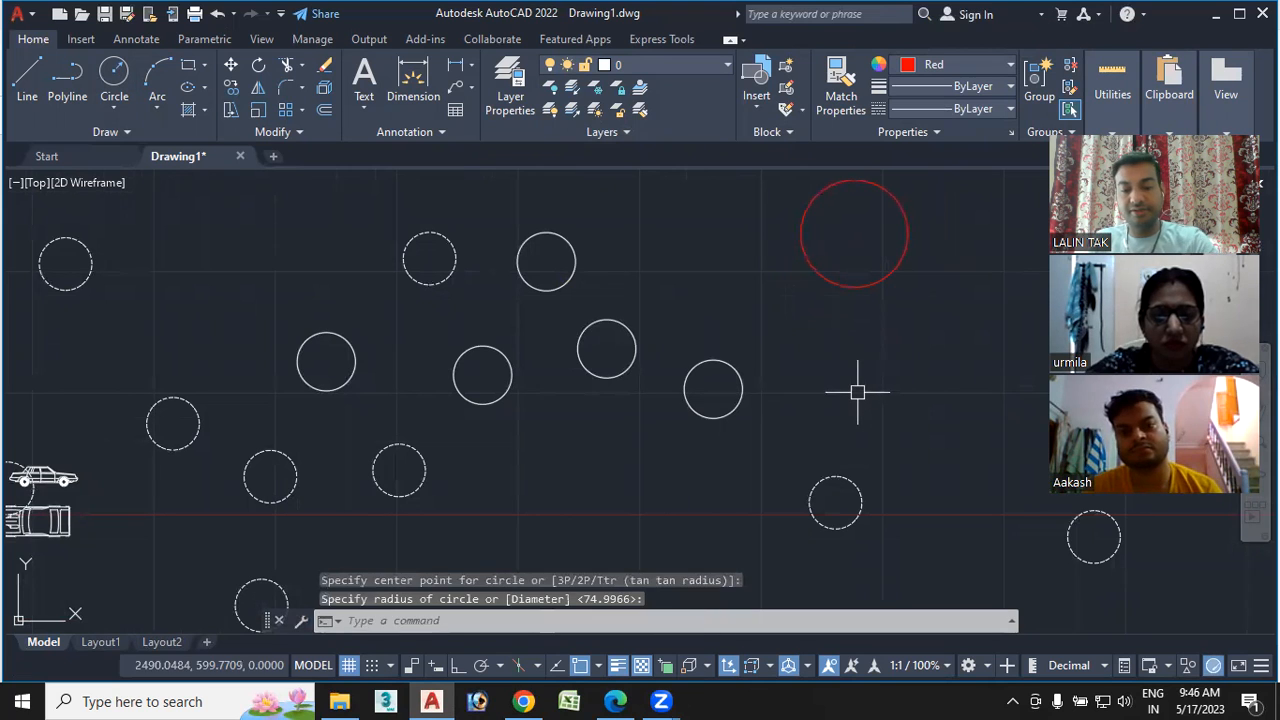
Copy the red circle to three other places among and beside the smaller circles
text(co)
key(Return)
click(879, 282)
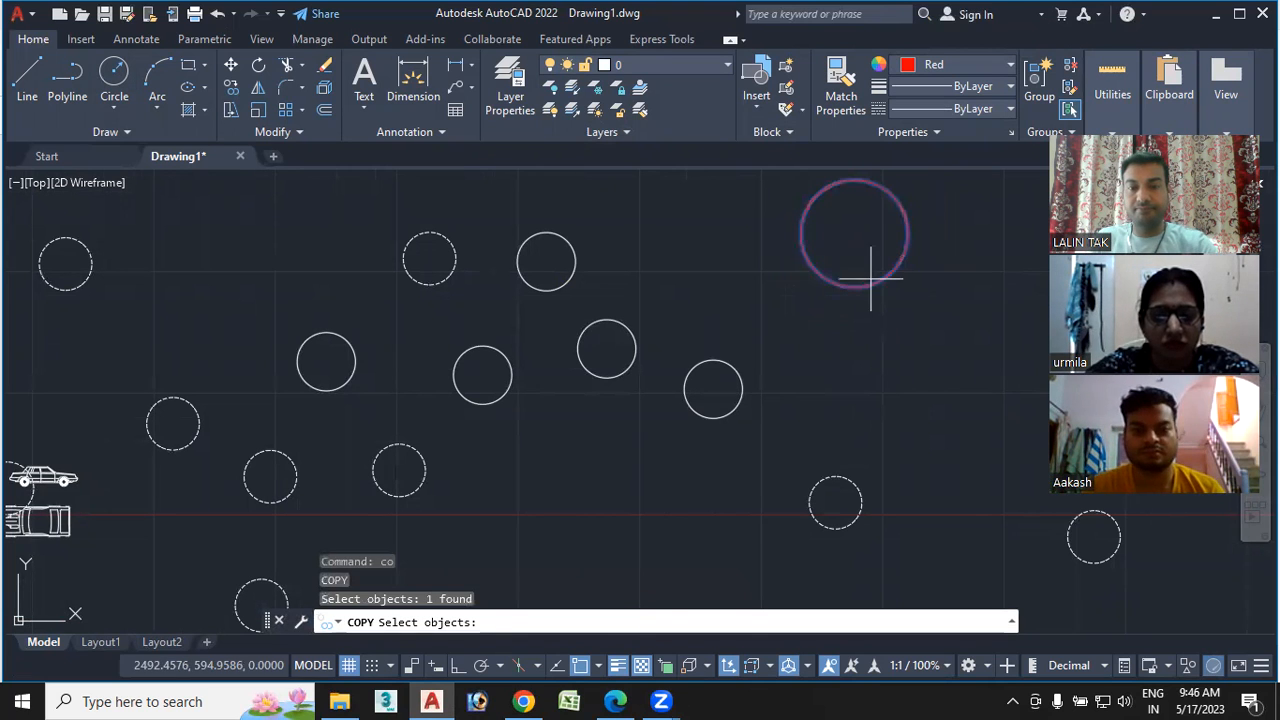
key(Return)
click(866, 261)
click(580, 497)
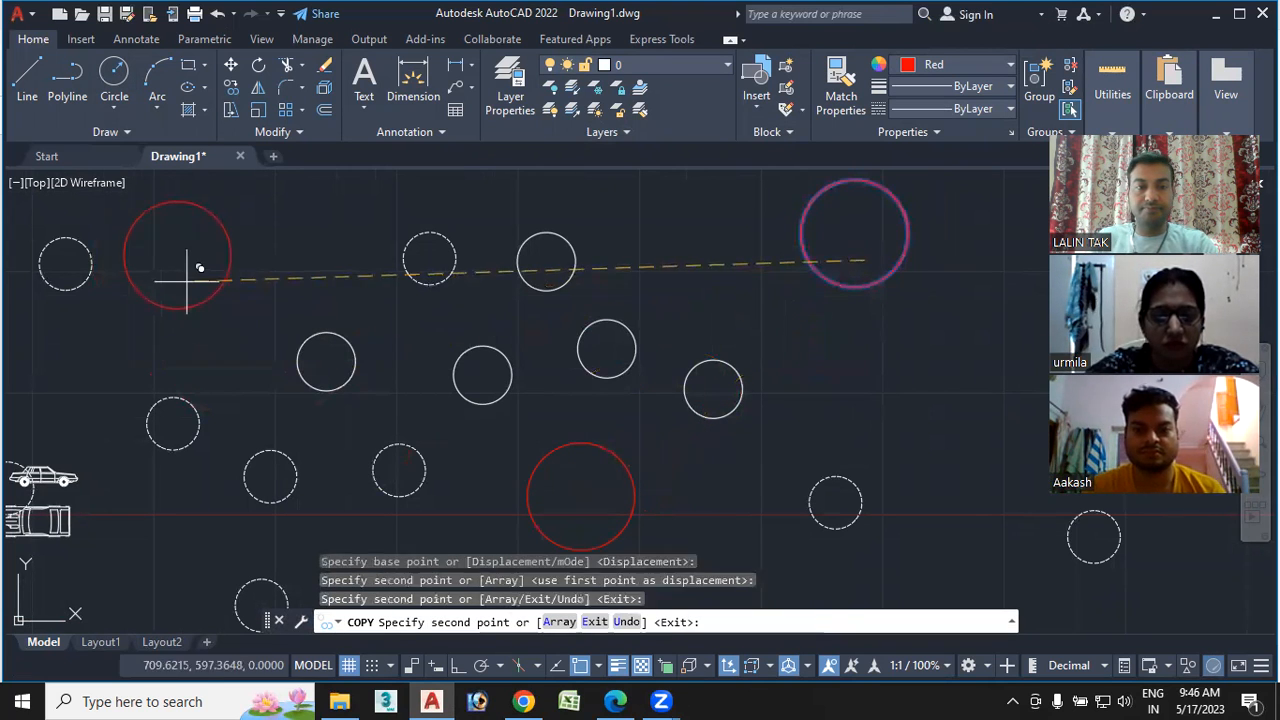
click(186, 280)
scroll(407, 344, down, 2)
click(855, 311)
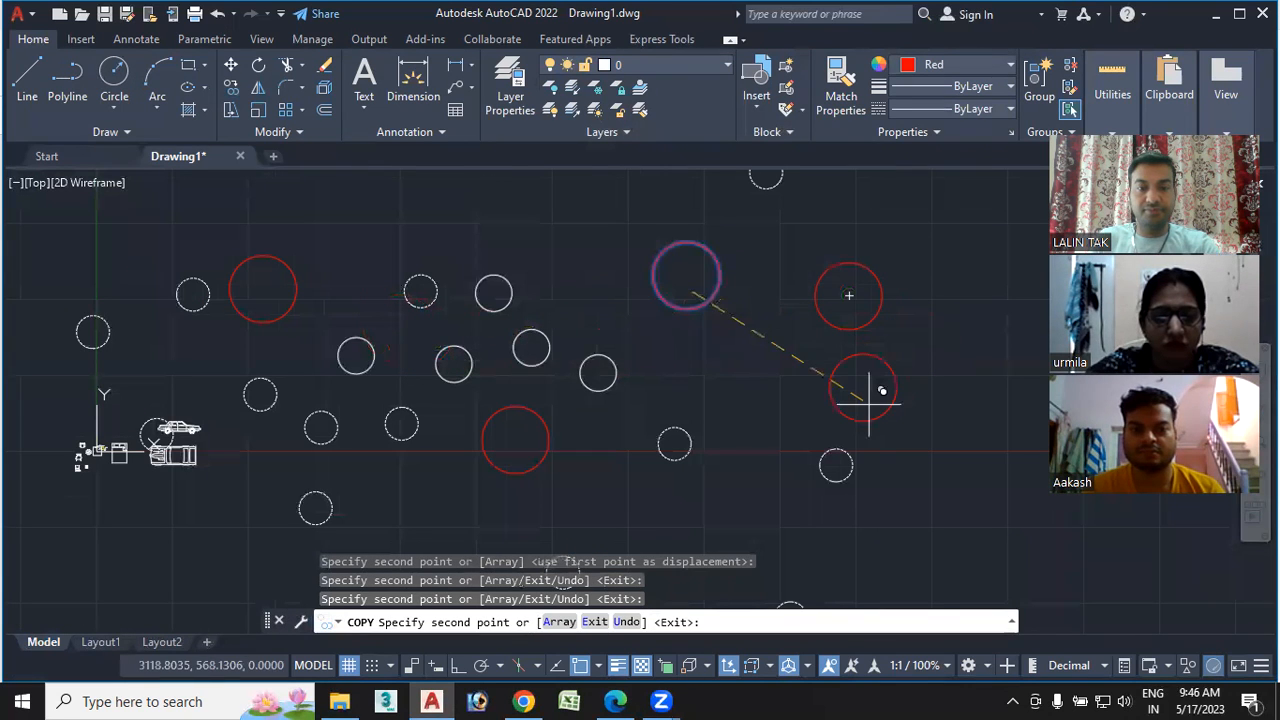
key(Escape)
scroll(555, 393, down, 2)
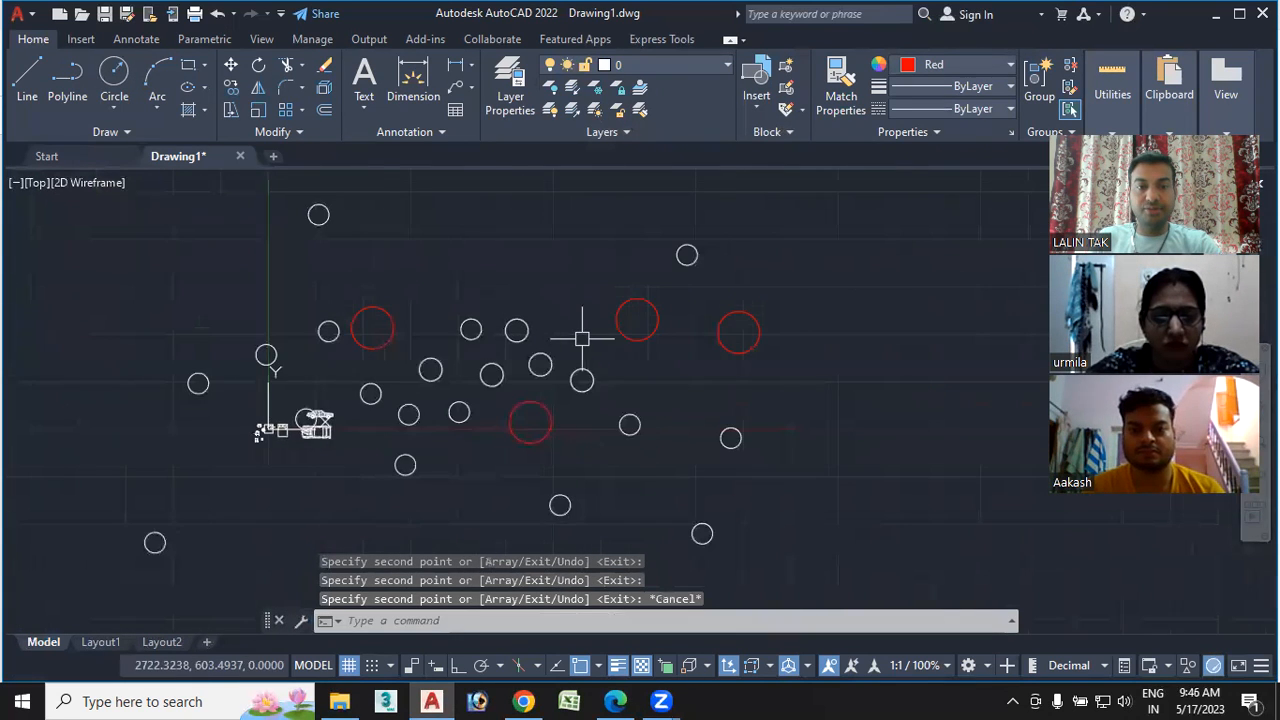
scroll(582, 338, up, 2)
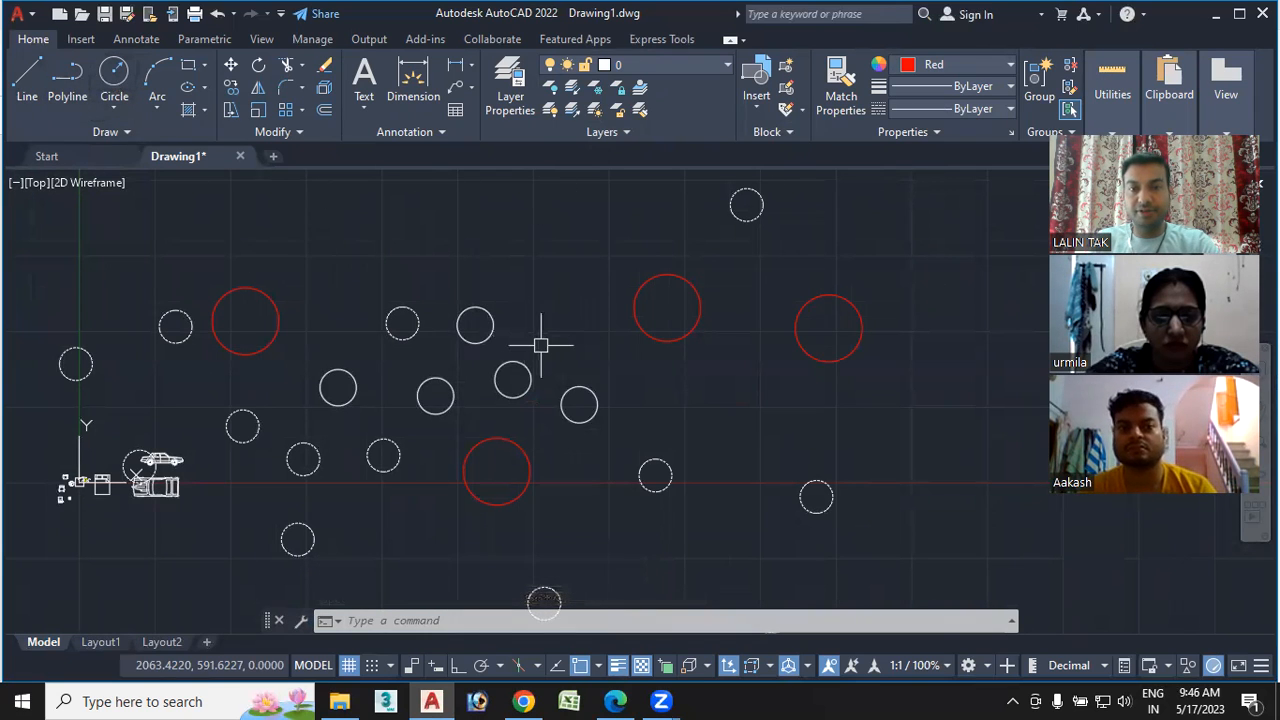
Set the current color to Yellow and draw a circle larger than the red ones in the empty area above the continuous circles
click(962, 60)
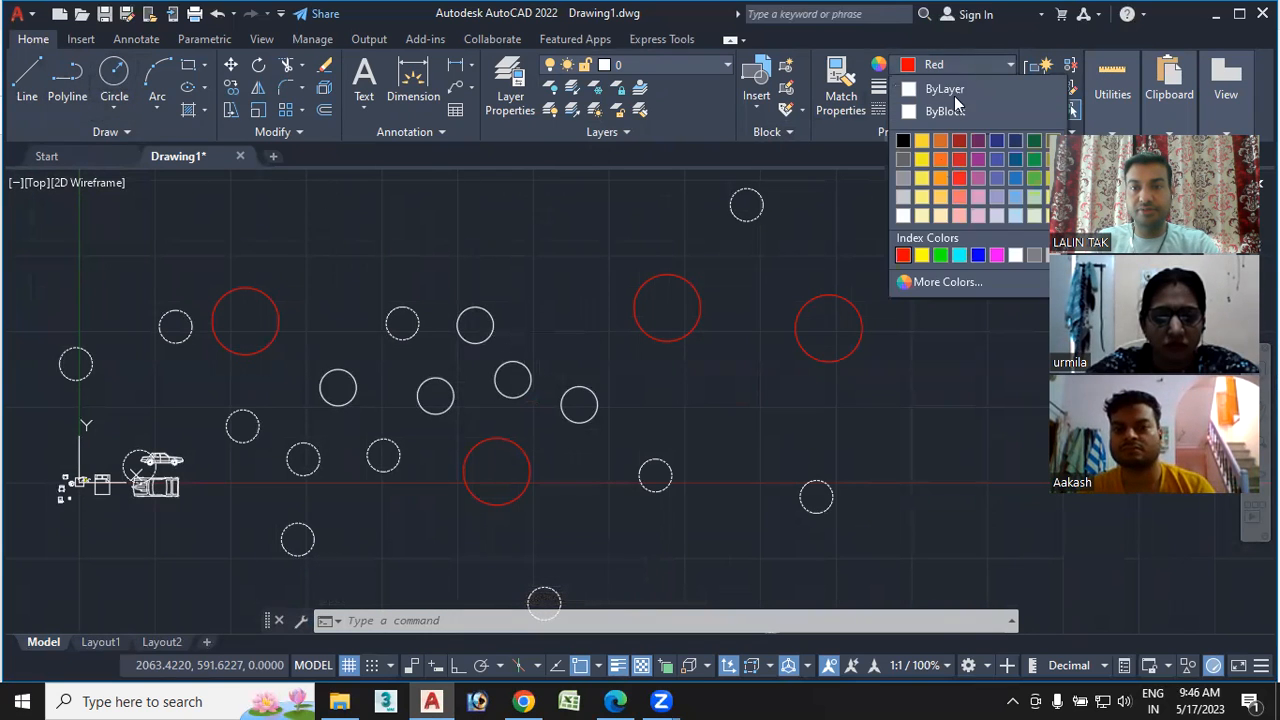
click(921, 255)
click(114, 75)
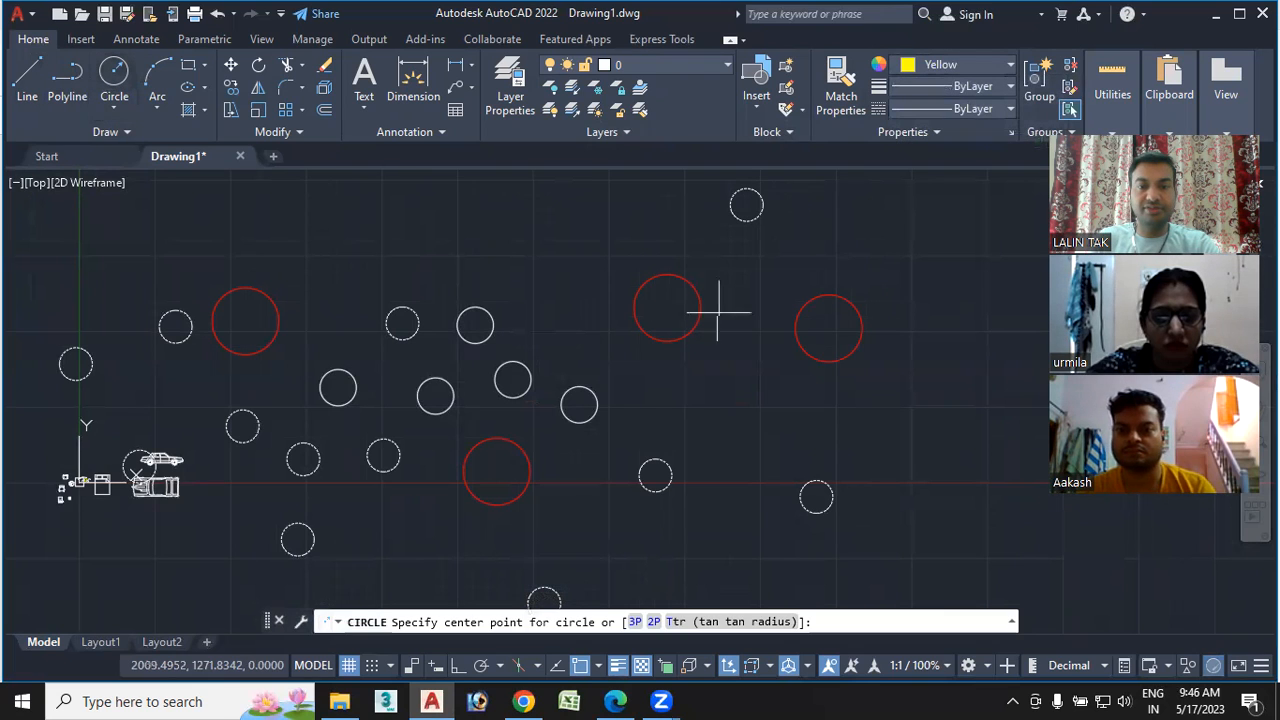
click(502, 237)
click(546, 257)
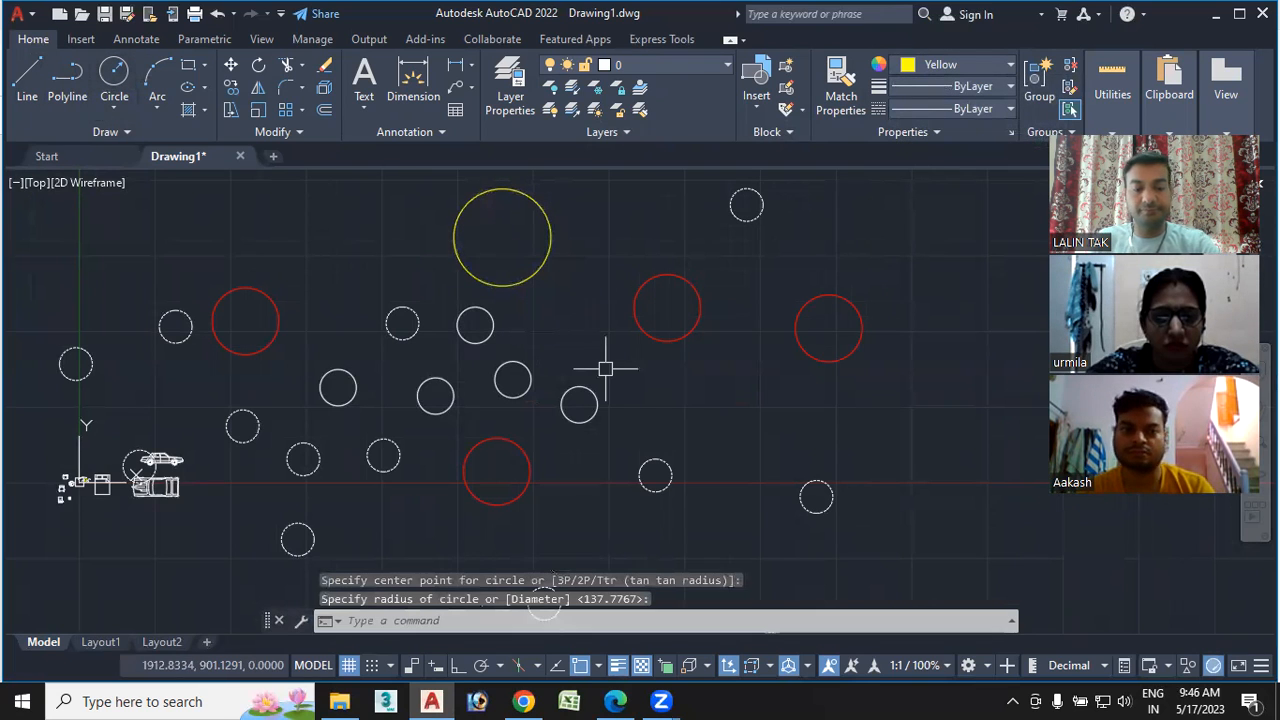
Copy the yellow circle from its centre to five places around the other circles
text(ct o)
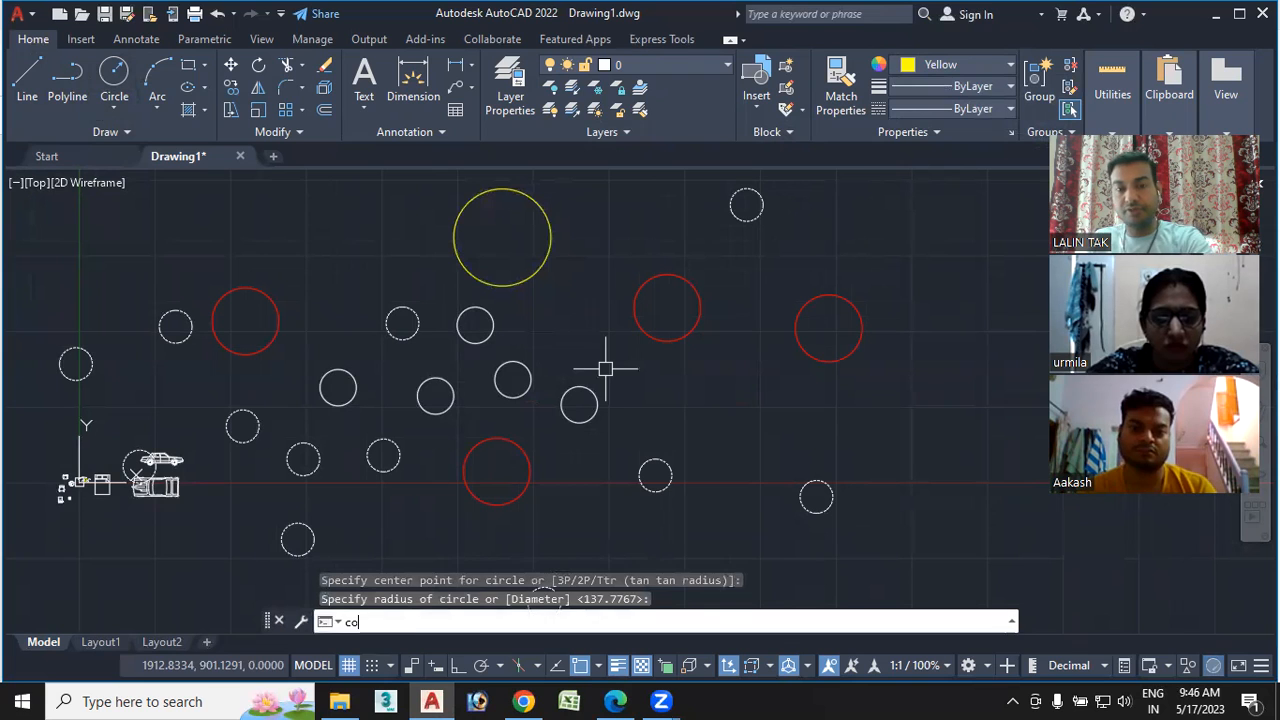
key(Return)
click(540, 275)
key(Return)
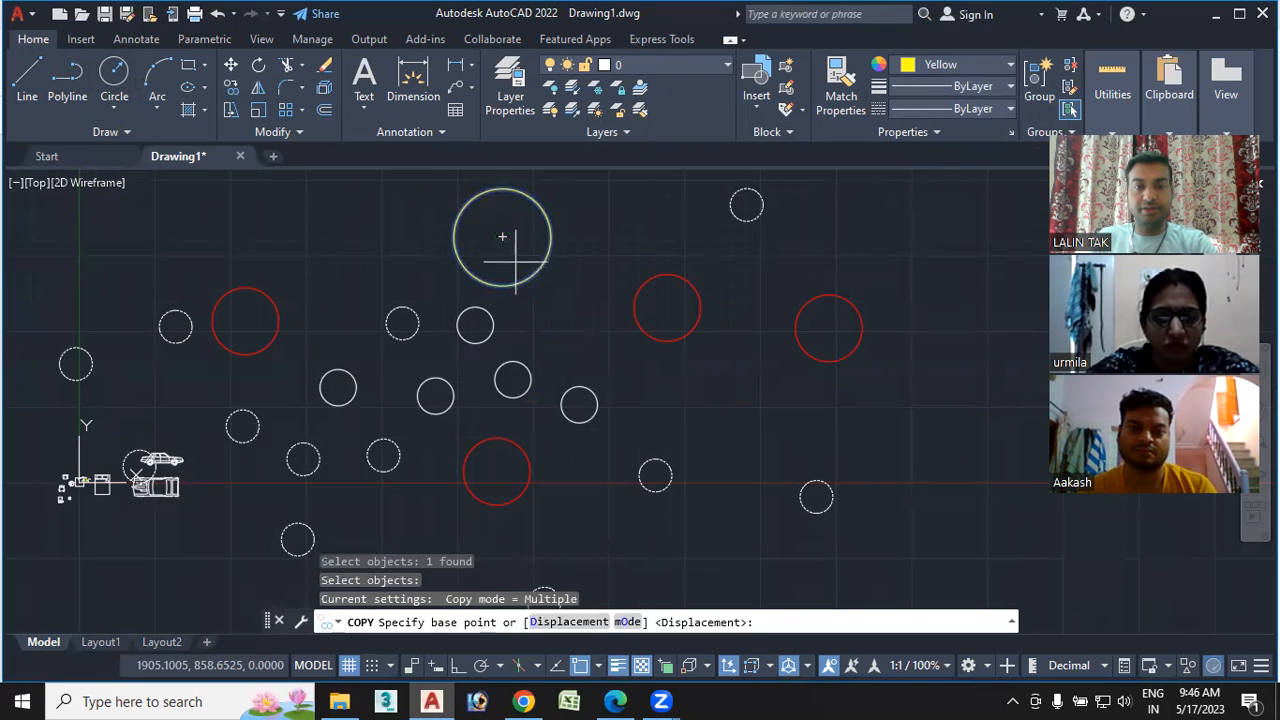
click(502, 237)
click(930, 260)
click(954, 458)
click(894, 573)
click(315, 257)
click(89, 242)
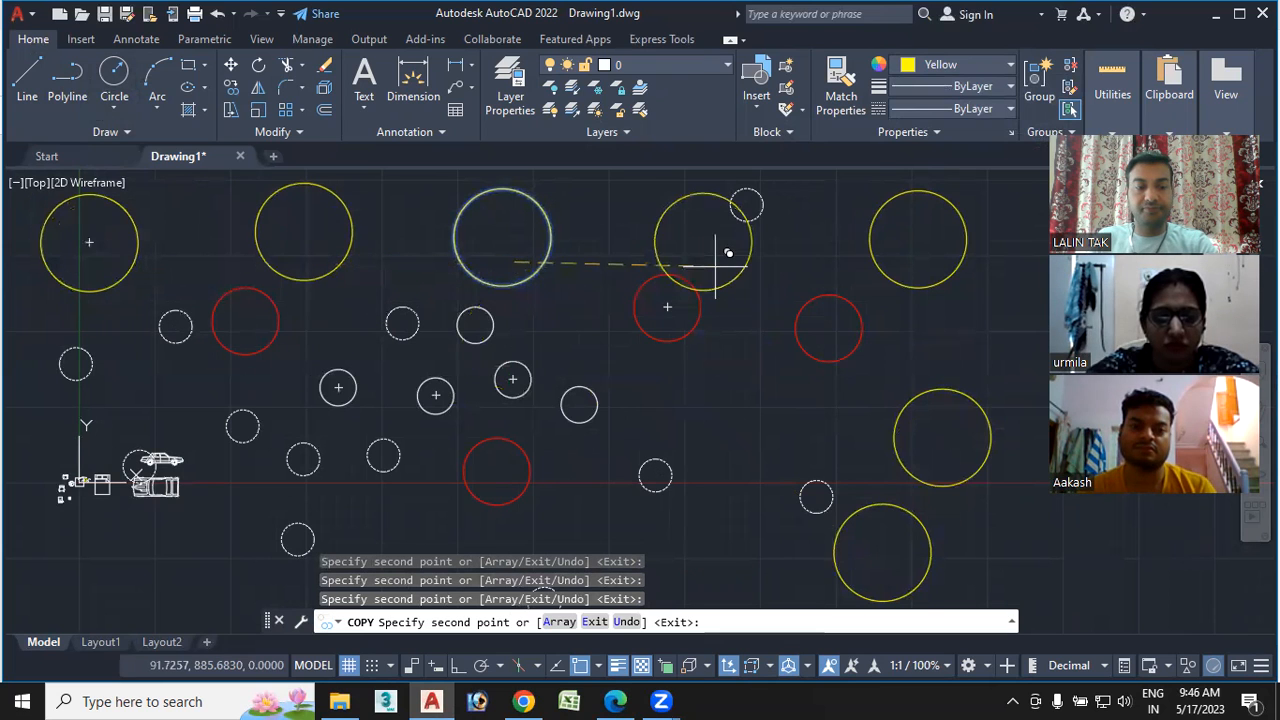
key(Escape)
scroll(603, 340, down, 2)
scroll(586, 364, up, 2)
scroll(582, 366, down, 2)
middle_drag(597, 363, 657, 346)
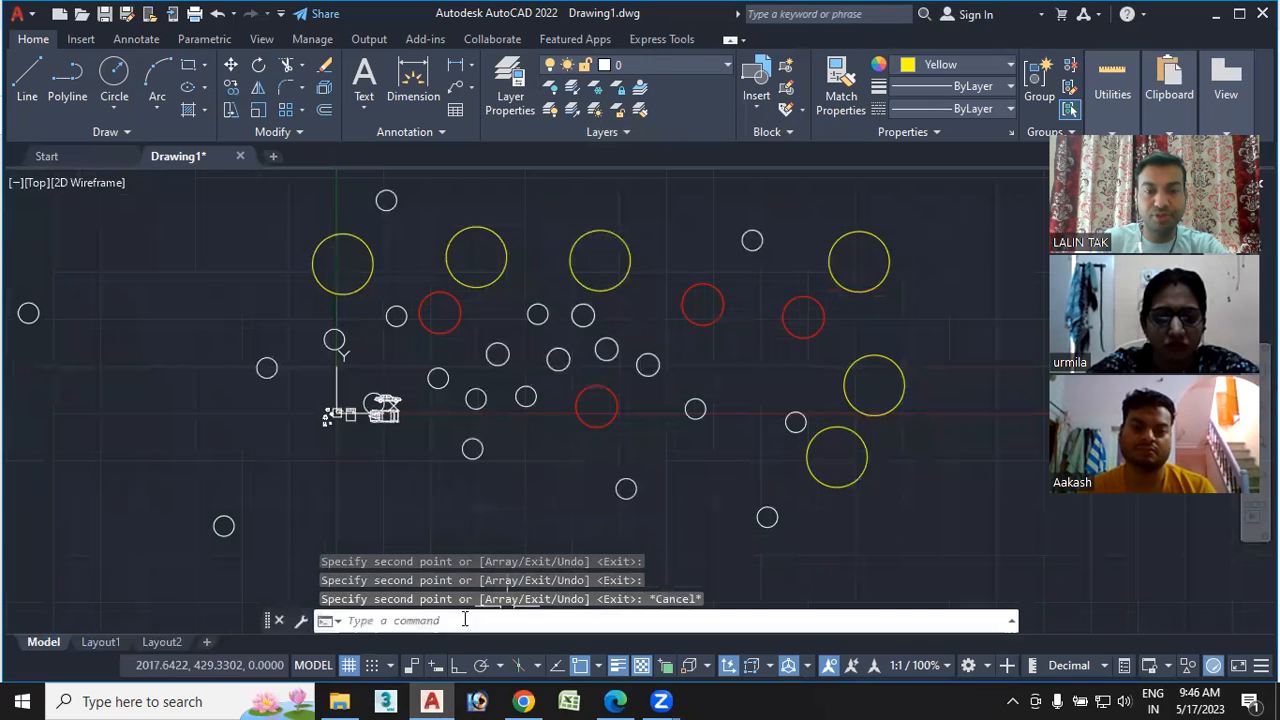
Try a Quick Select for circles with color Red, applied to the current selection of one yellow circle
click(623, 283)
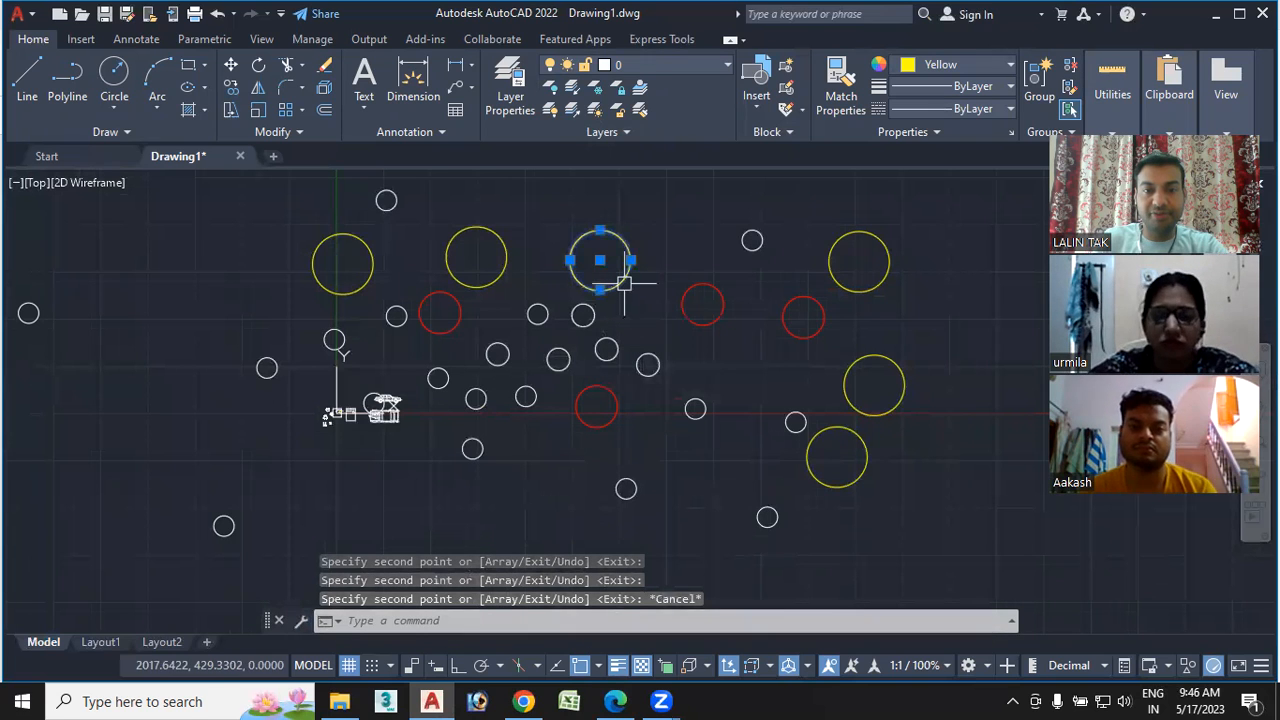
right_click(622, 280)
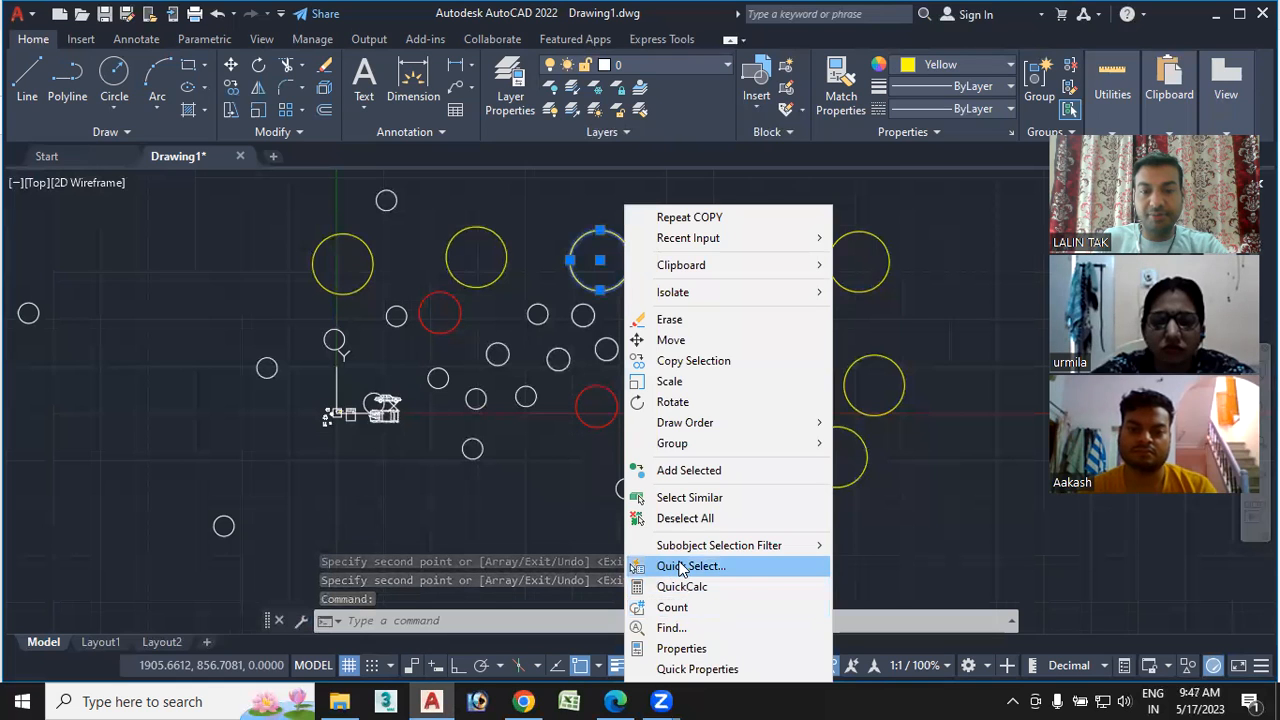
click(681, 566)
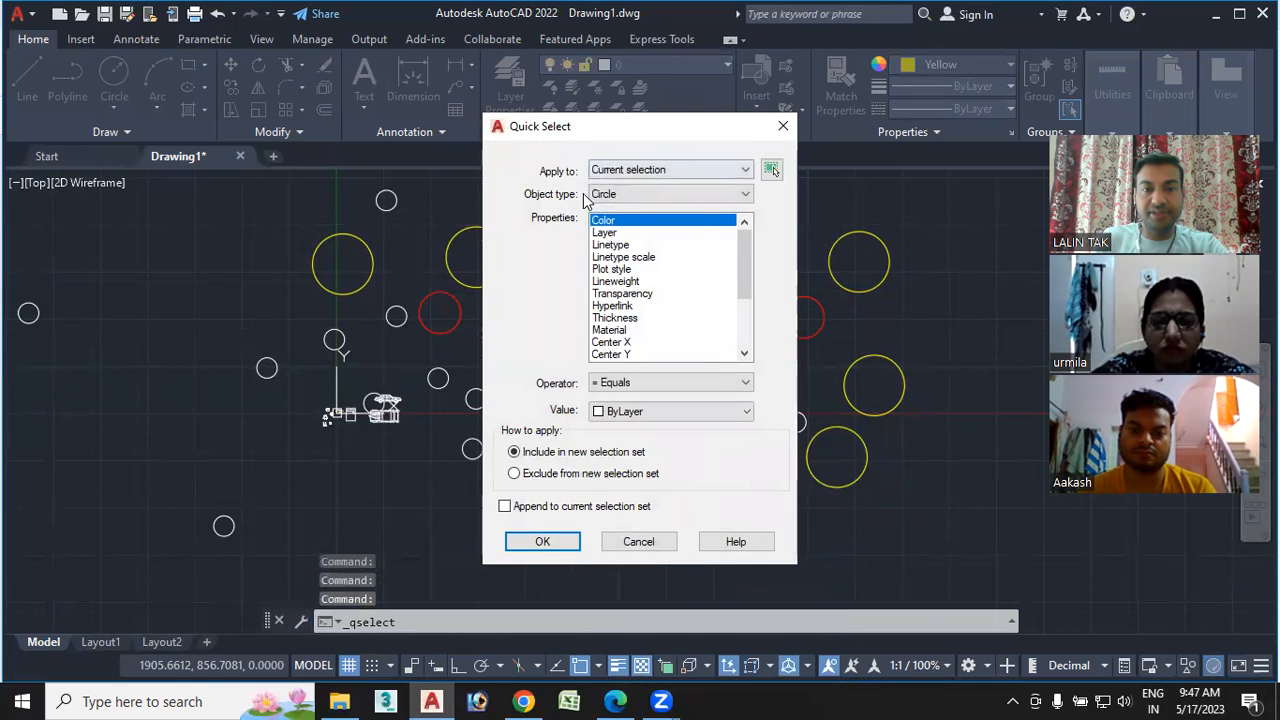
click(675, 414)
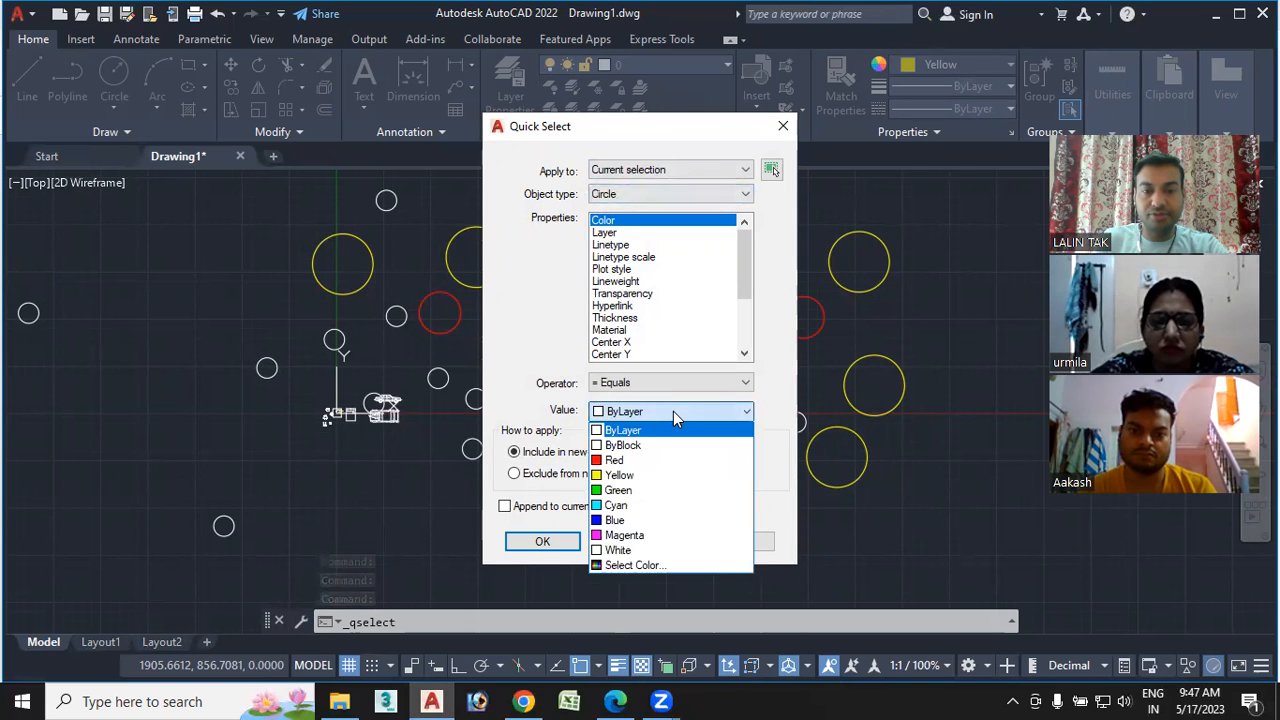
click(616, 461)
click(530, 541)
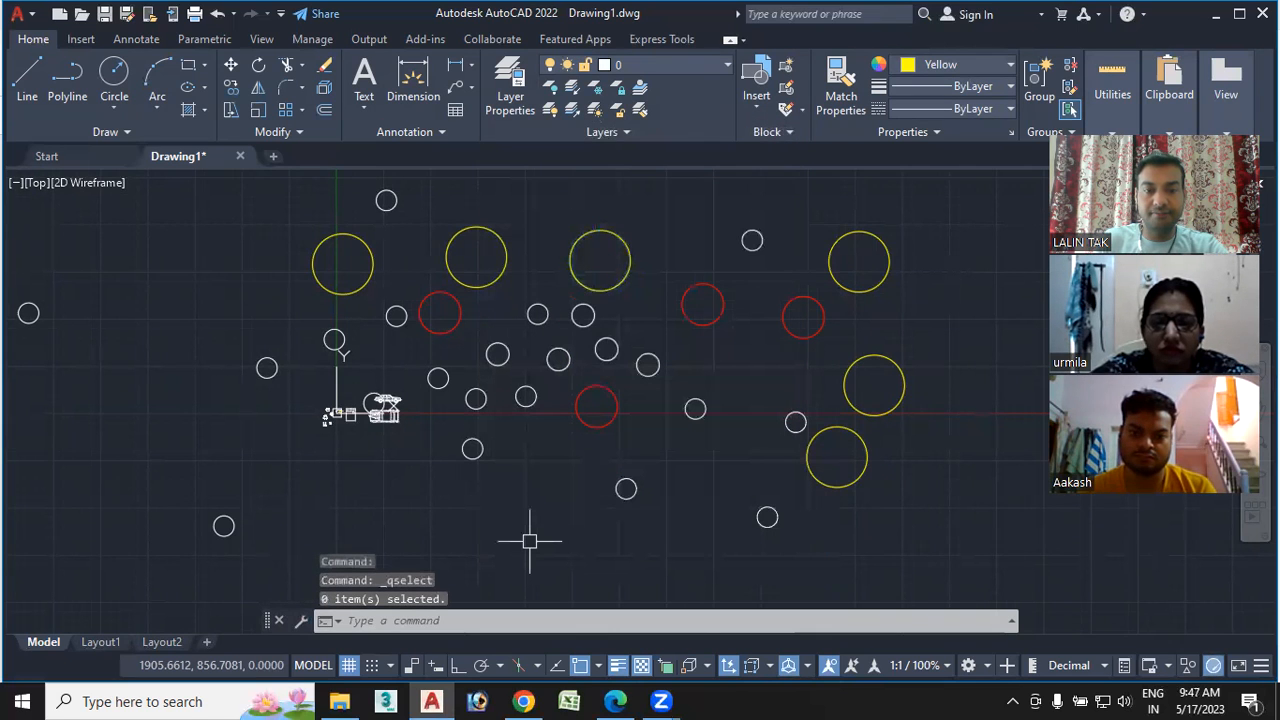
Select the rightmost red circle and bring up the commands available for it to reach Quick Select
click(791, 331)
right_click(796, 334)
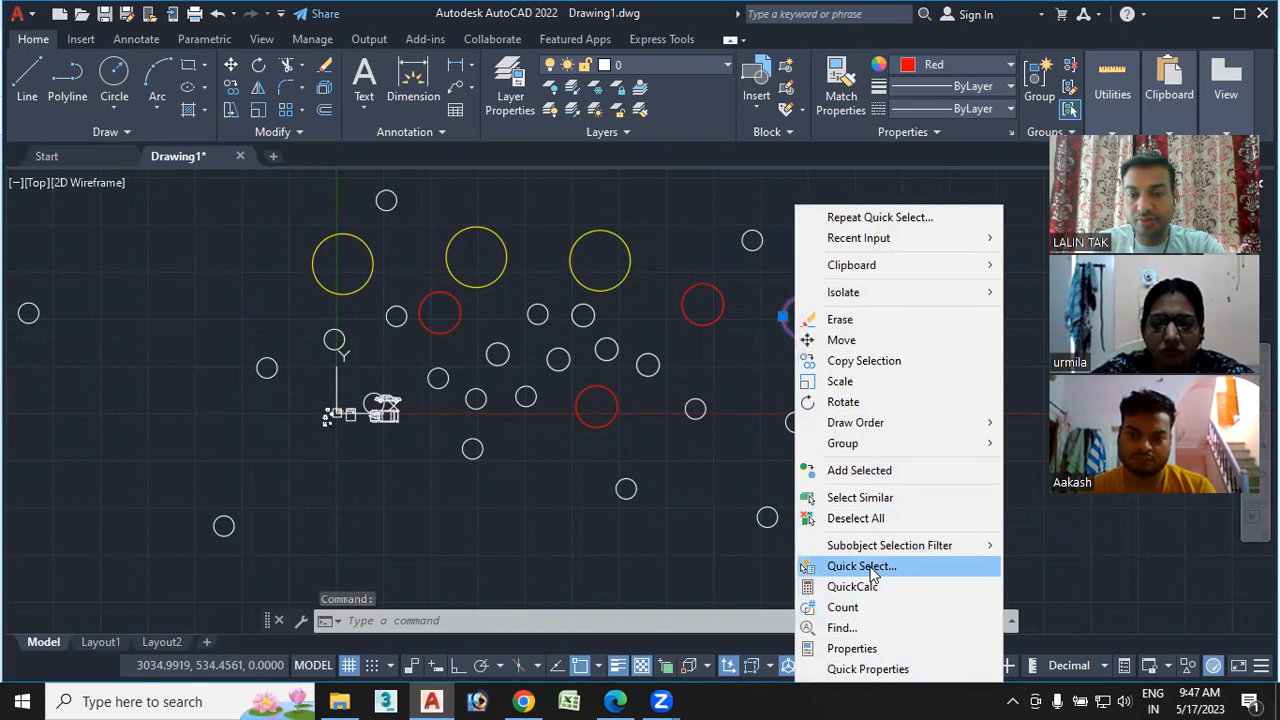
Quick Select all Circle objects in the entire drawing whose color equals Red, and clear the resulting selection
click(871, 575)
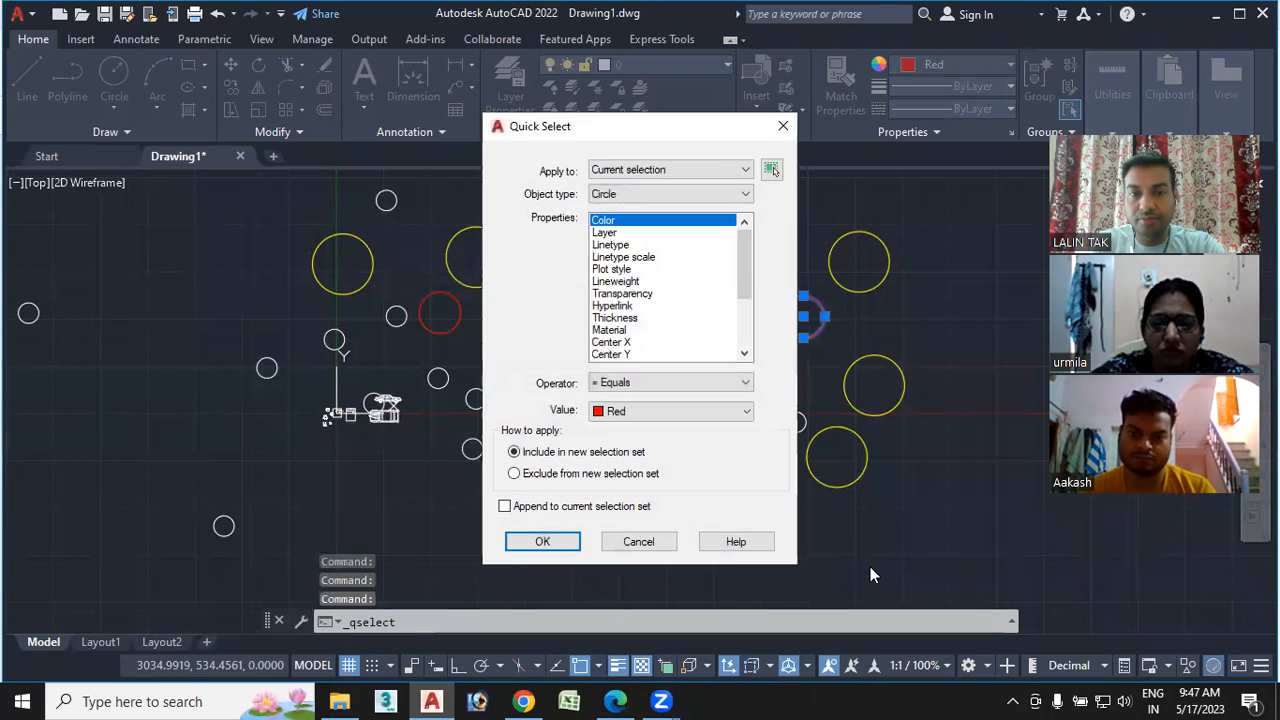
click(675, 170)
click(648, 182)
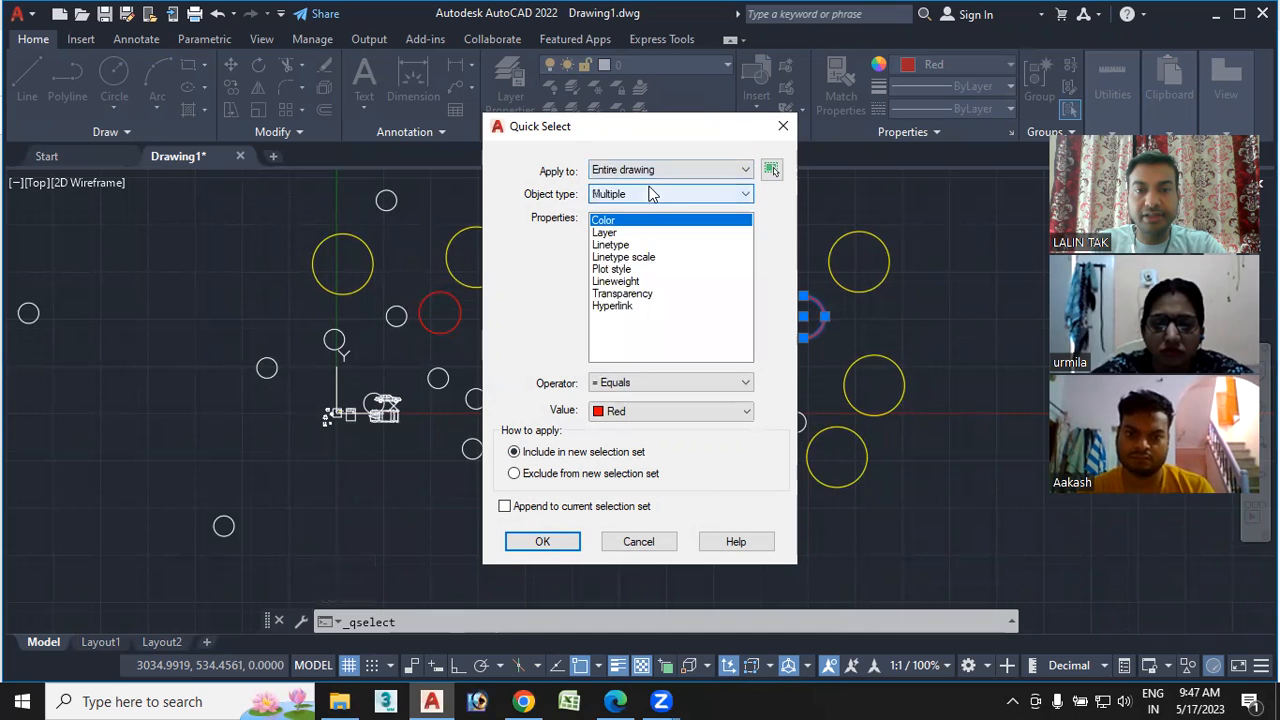
click(640, 194)
click(628, 244)
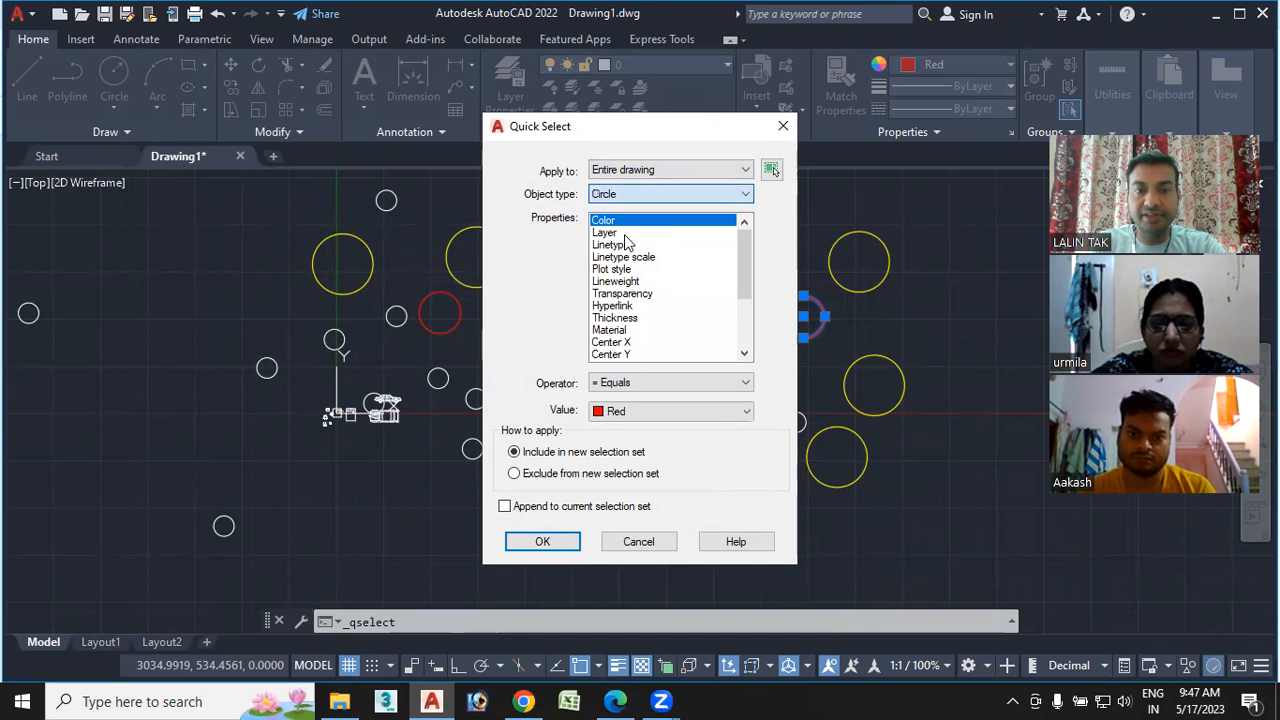
click(545, 542)
click(542, 542)
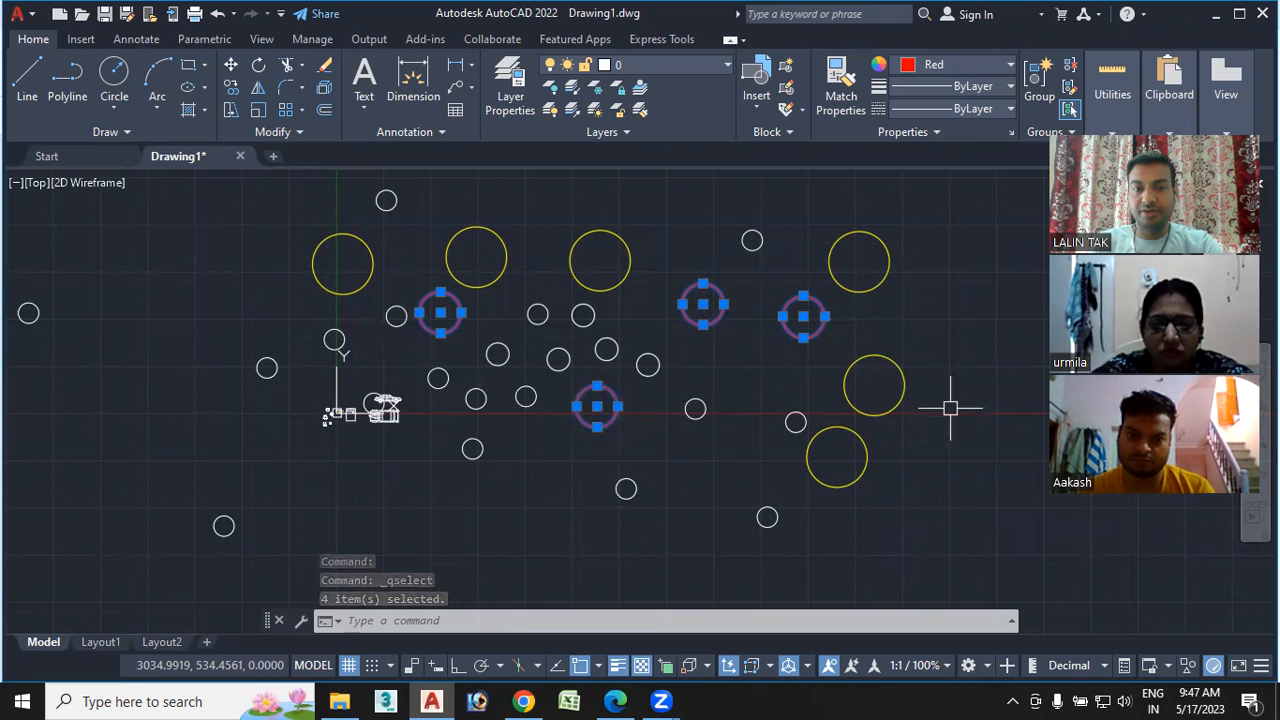
key(Escape)
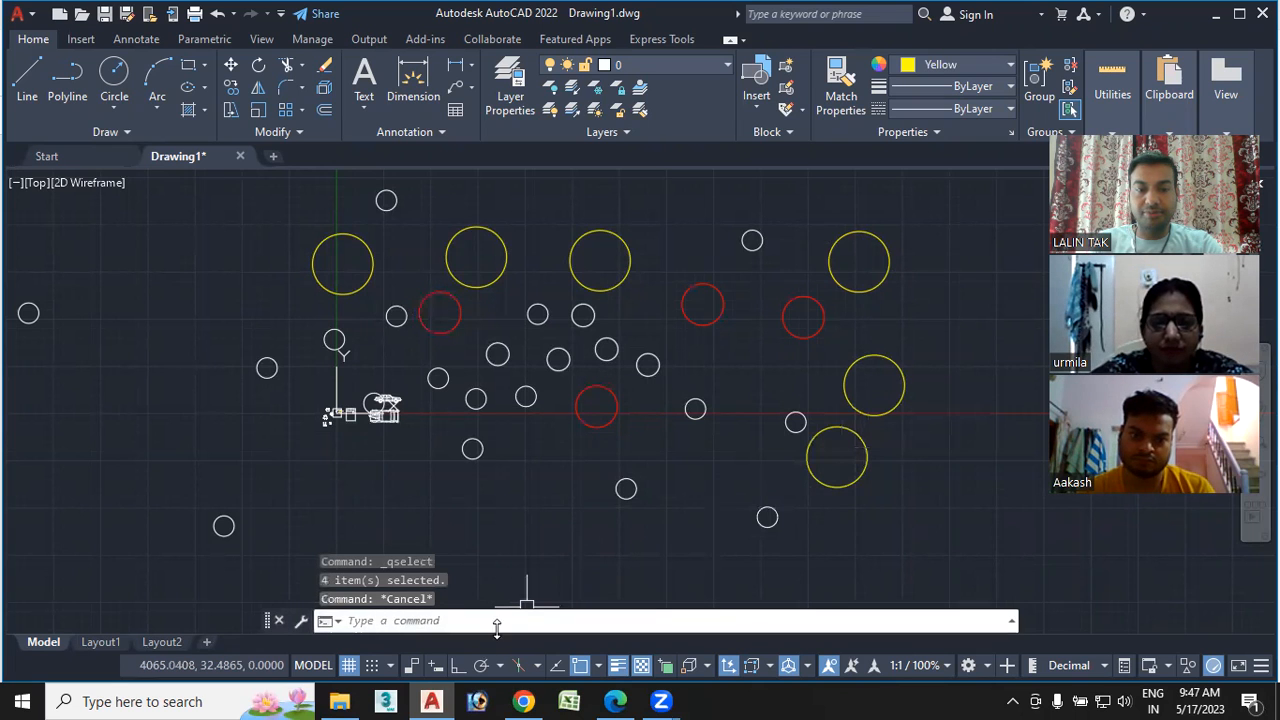
Start a Quick Select from one of the small dashed circles, applying it to the entire drawing with object type Circle
scroll(548, 313, up, 5)
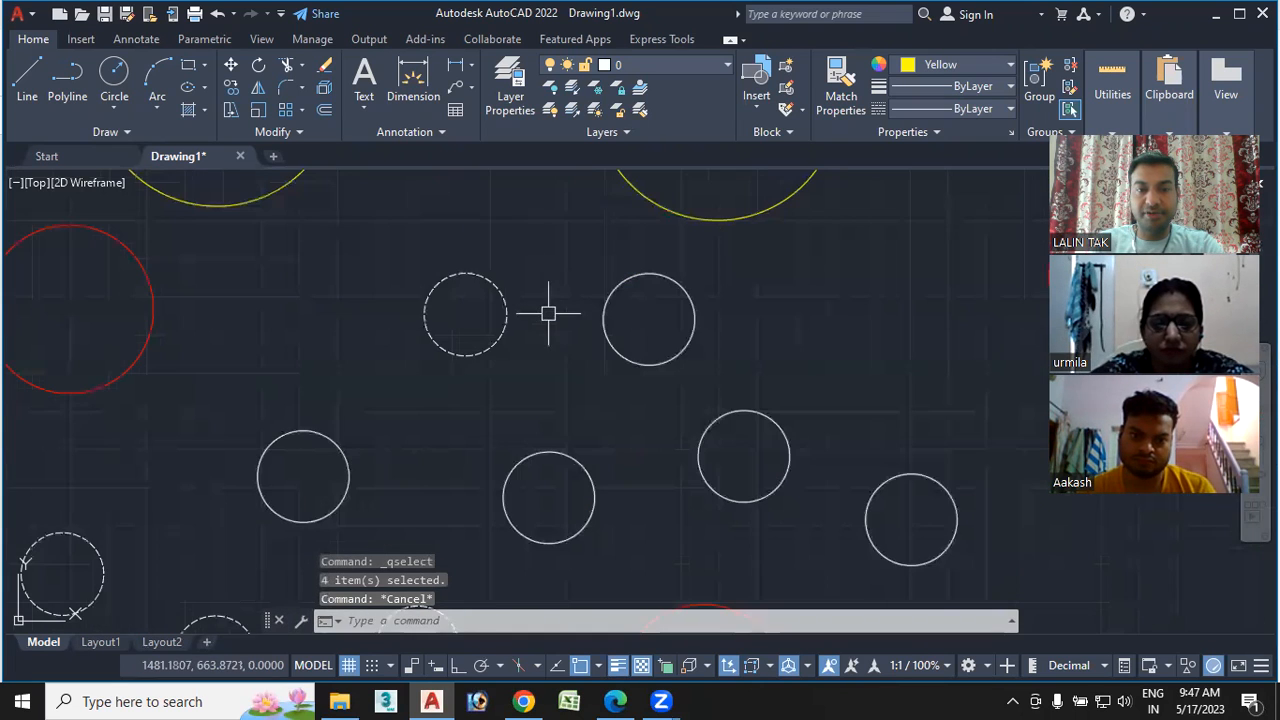
middle_drag(511, 344, 577, 342)
scroll(546, 336, up, 4)
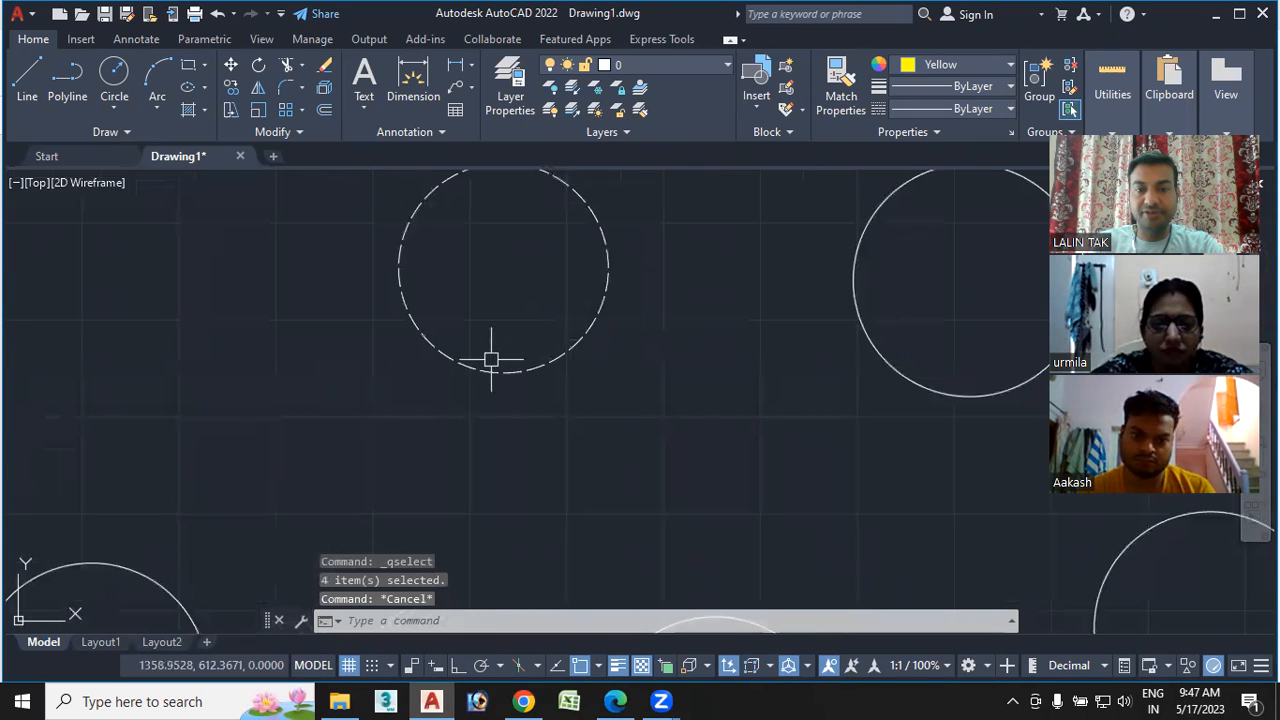
middle_drag(939, 376, 740, 382)
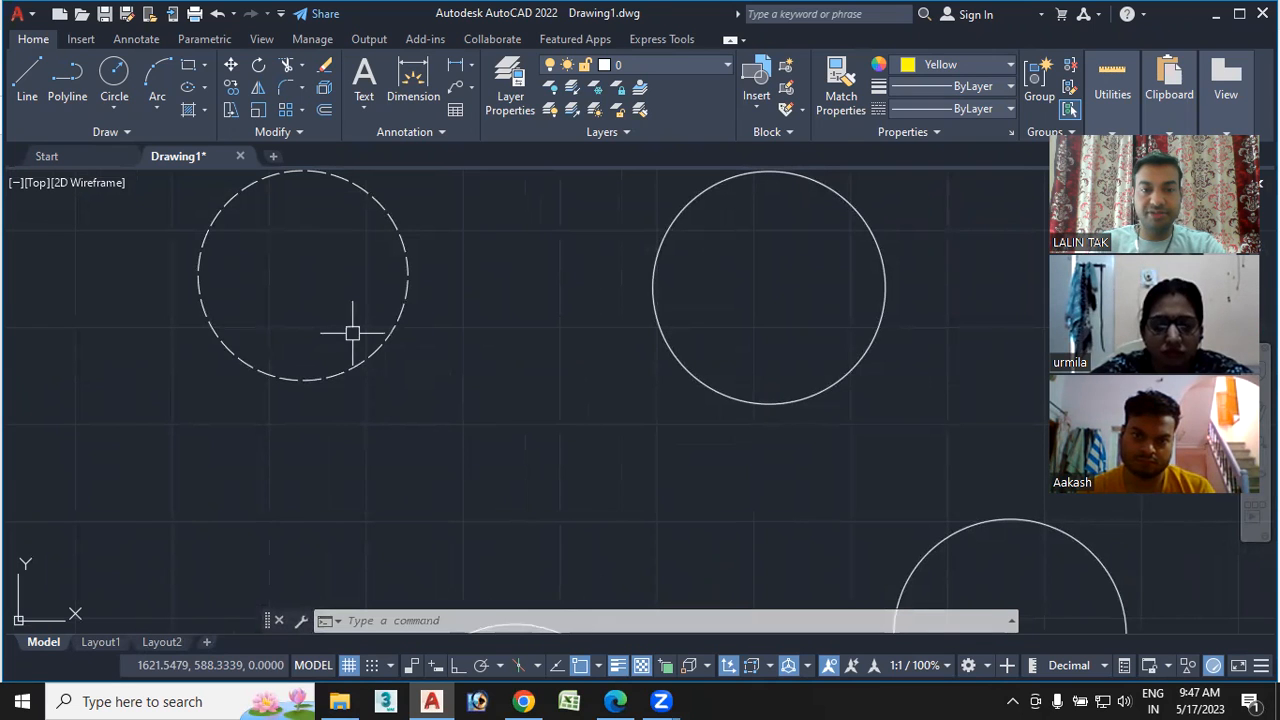
click(391, 323)
right_click(396, 323)
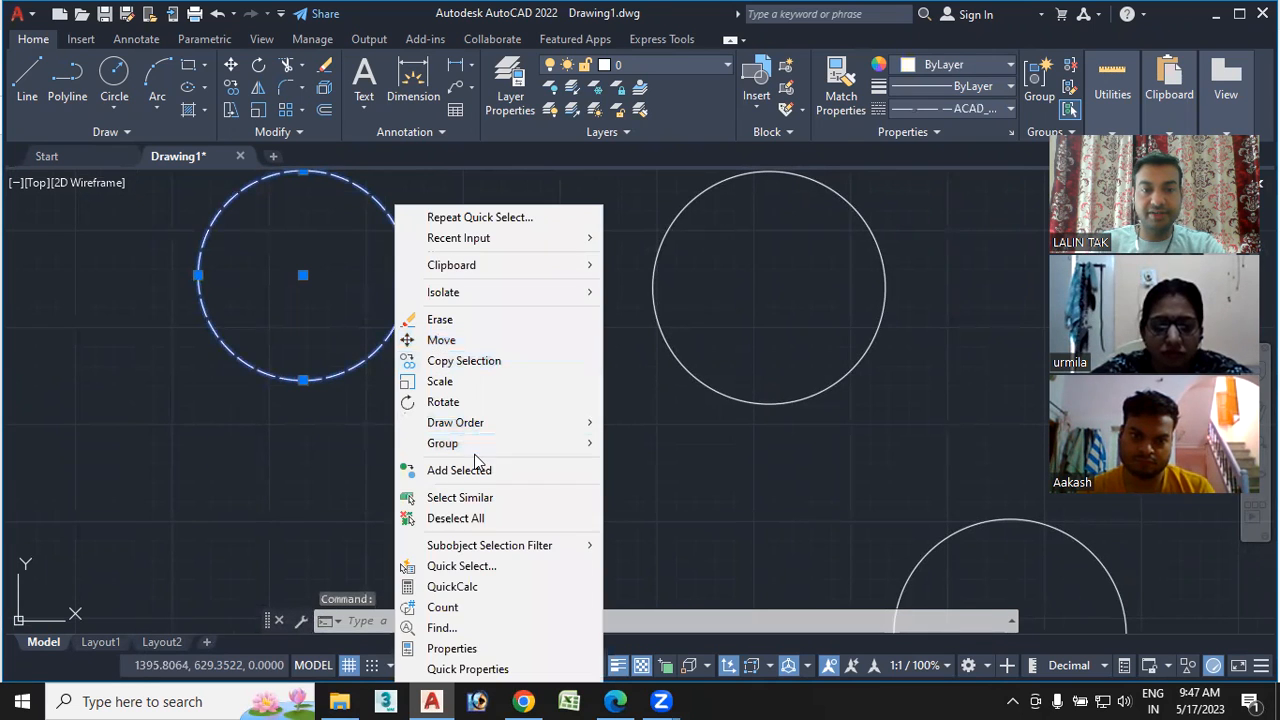
click(462, 566)
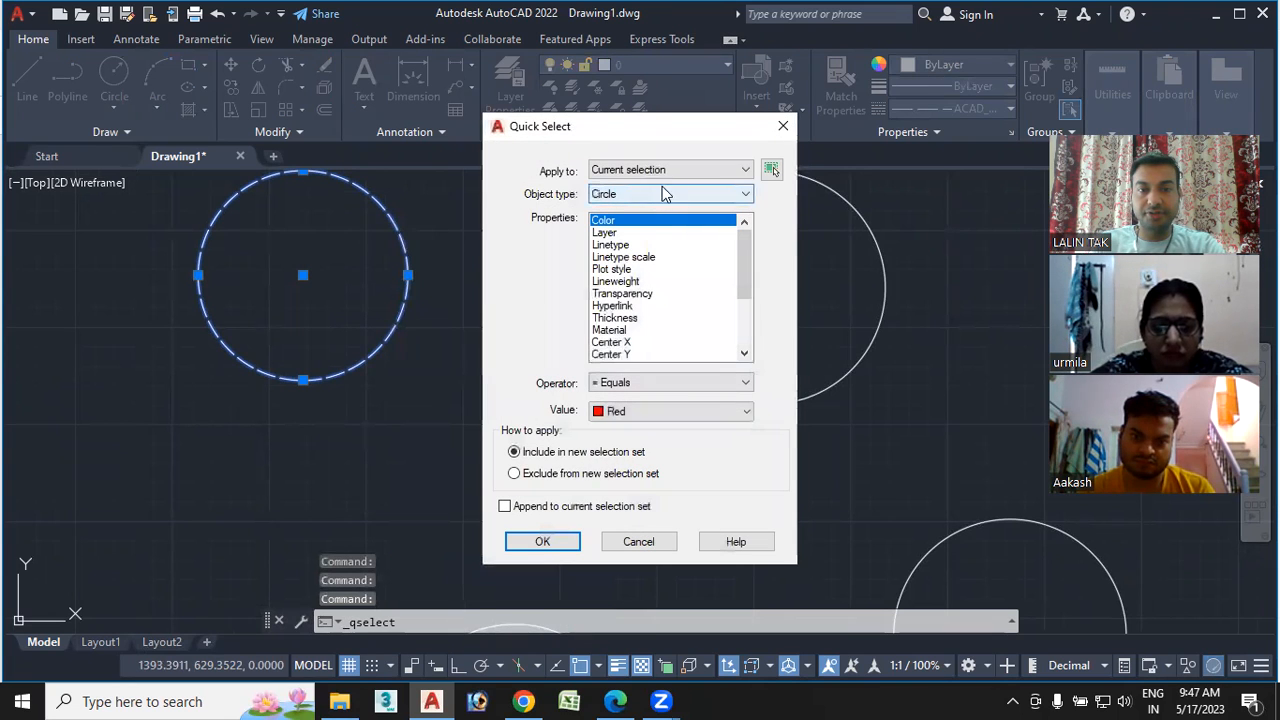
click(680, 170)
click(648, 184)
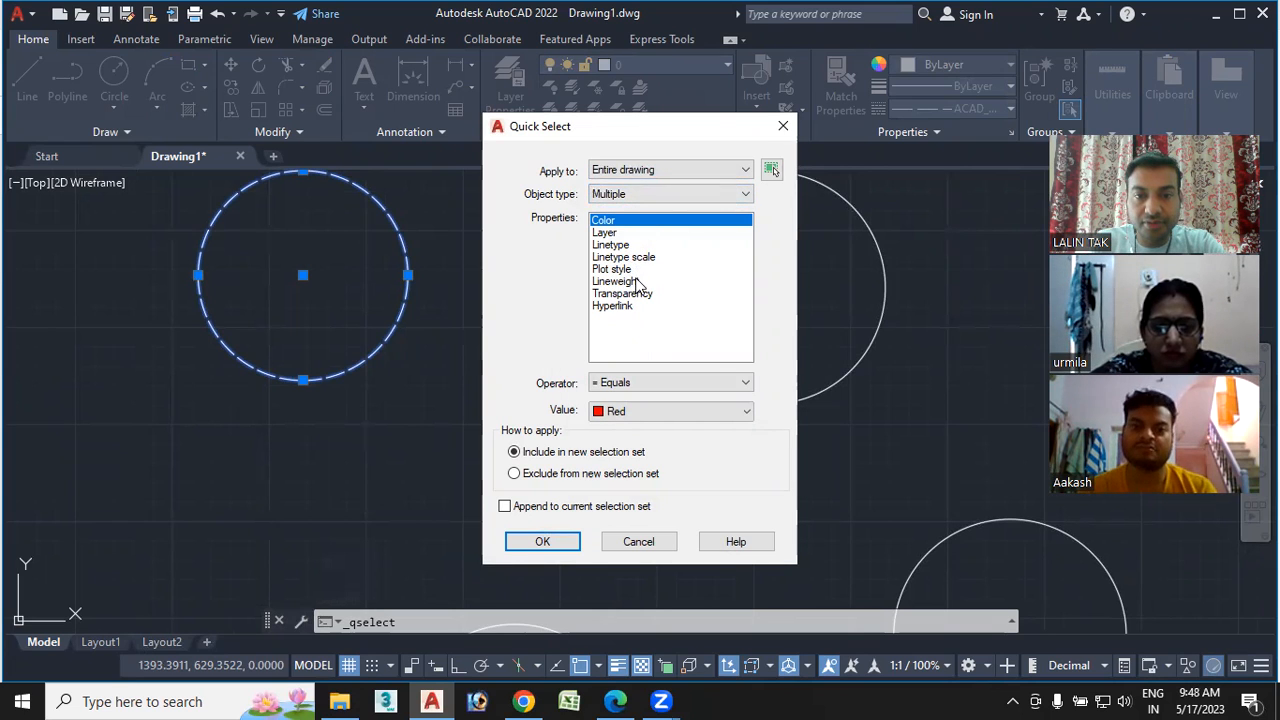
click(632, 195)
click(625, 246)
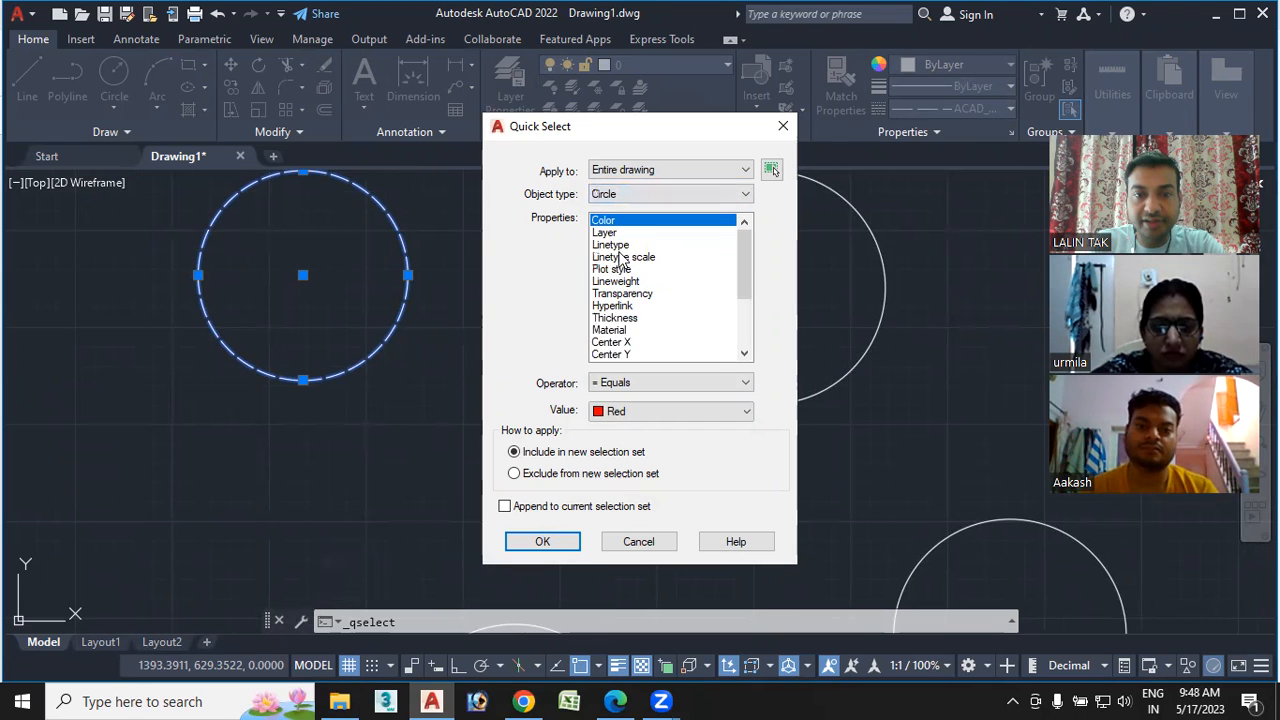
Select every circle whose linetype equals ACAD_ISO02W100 and look over the selected circles across the drawing
click(618, 246)
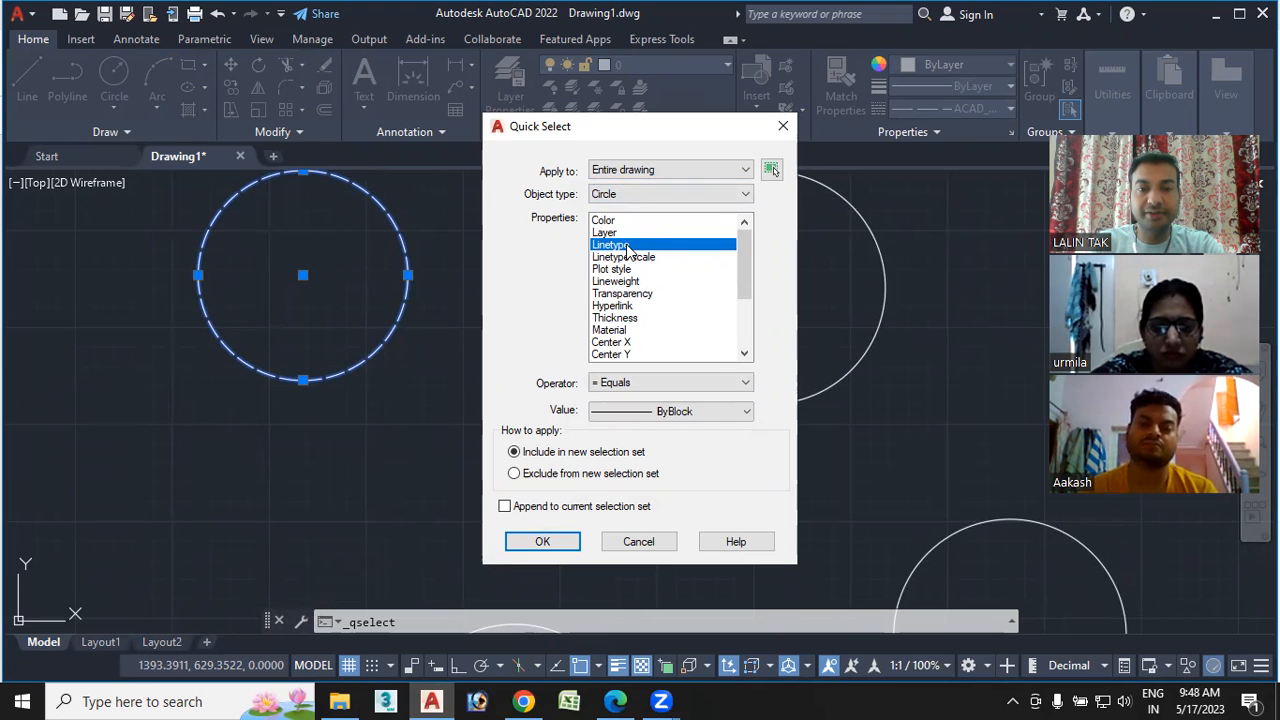
click(675, 413)
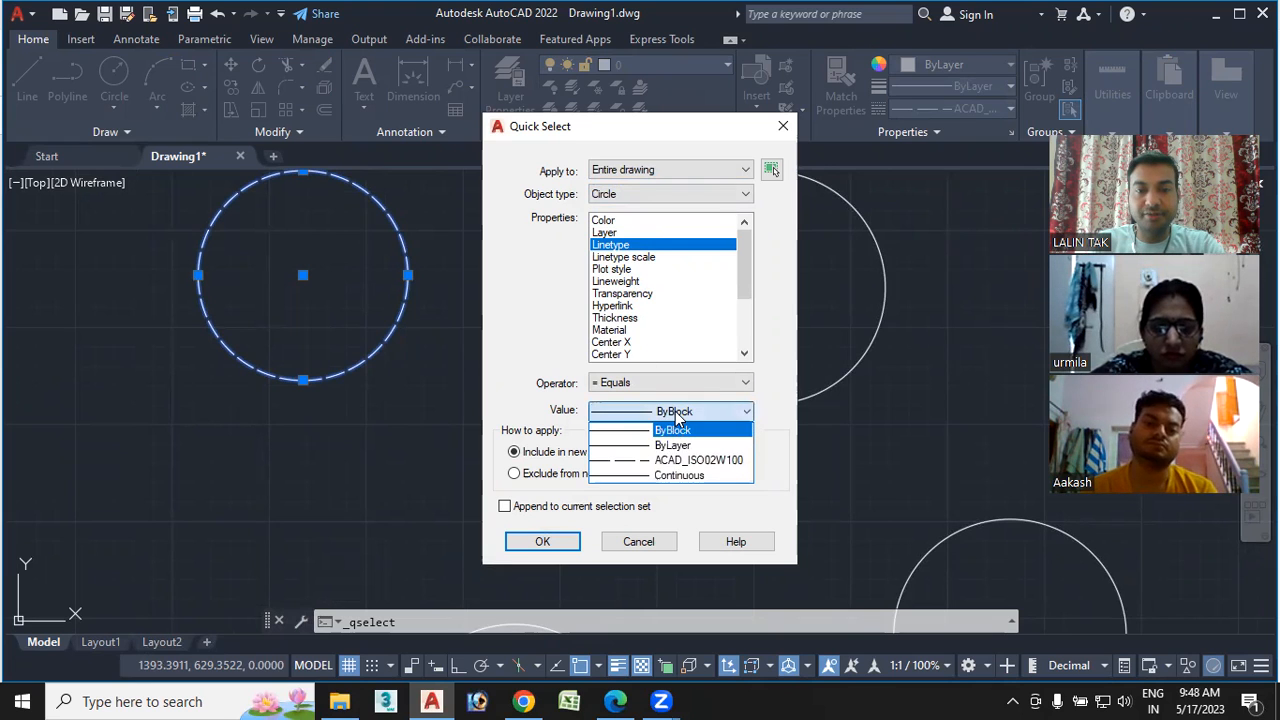
click(675, 460)
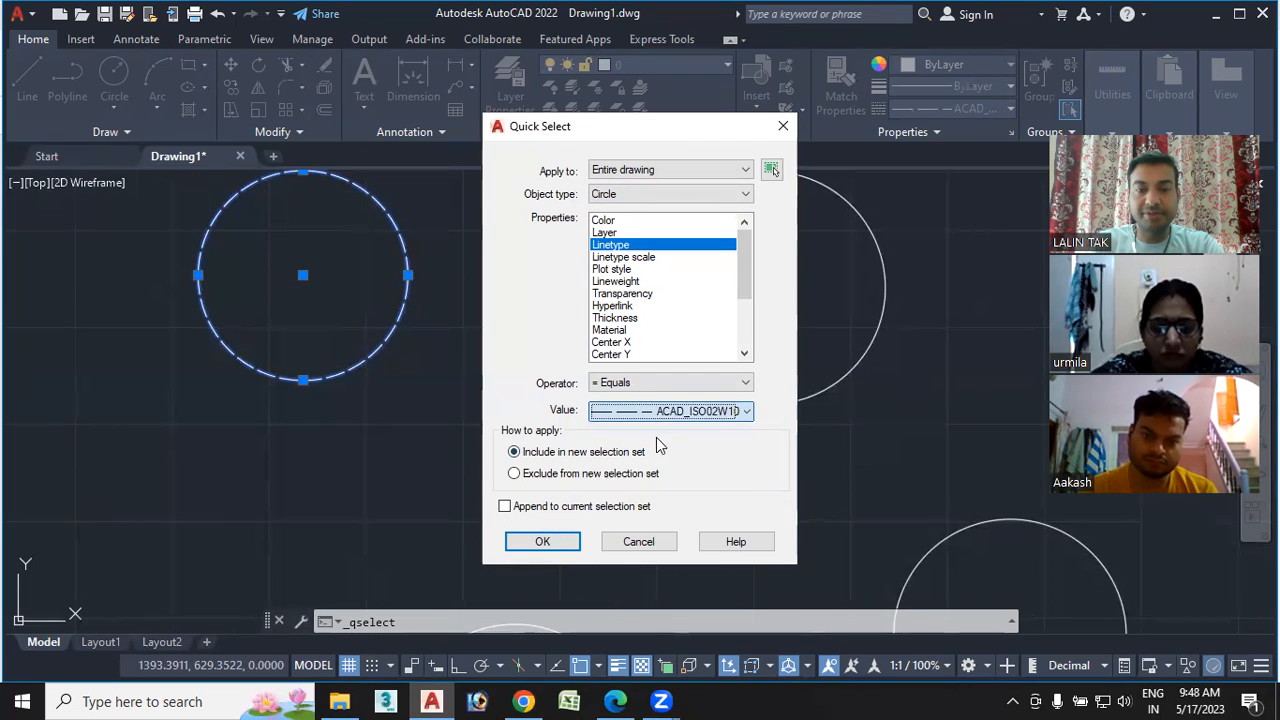
click(554, 540)
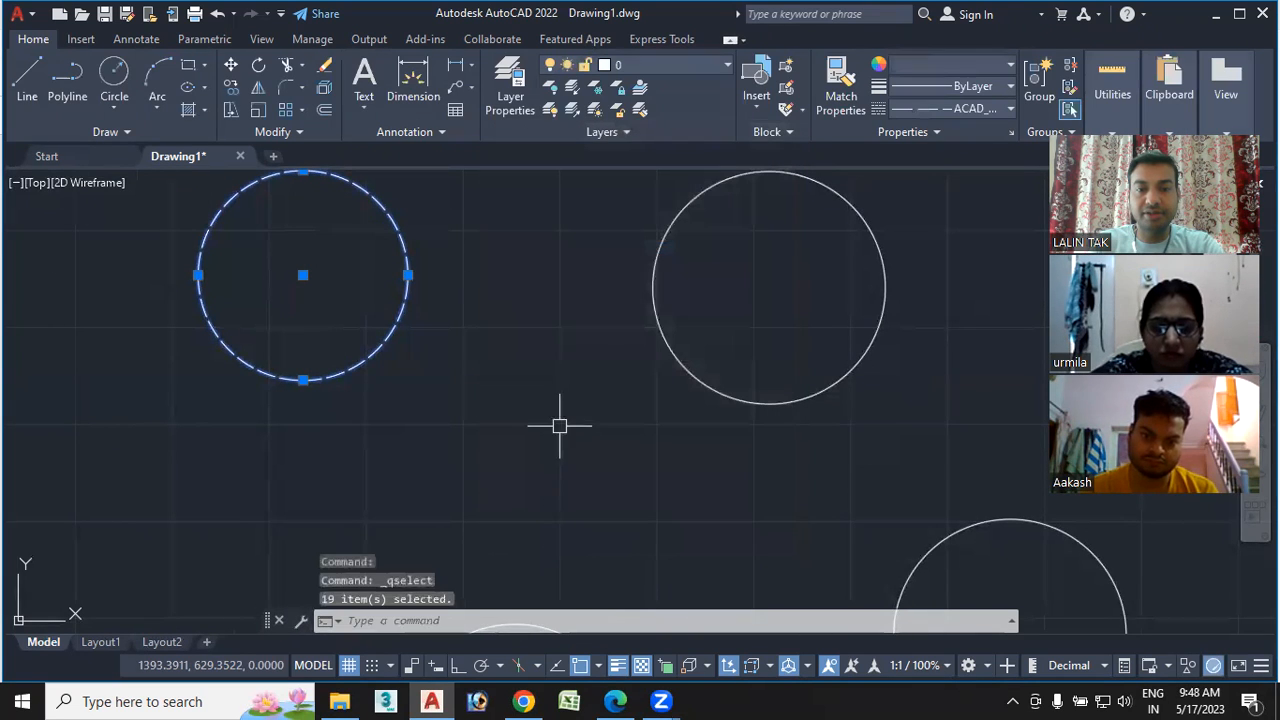
scroll(563, 423, down, 7)
mouse_move(566, 423)
middle_down()
mouse_move(645, 420)
mouse_move(840, 323)
middle_up()
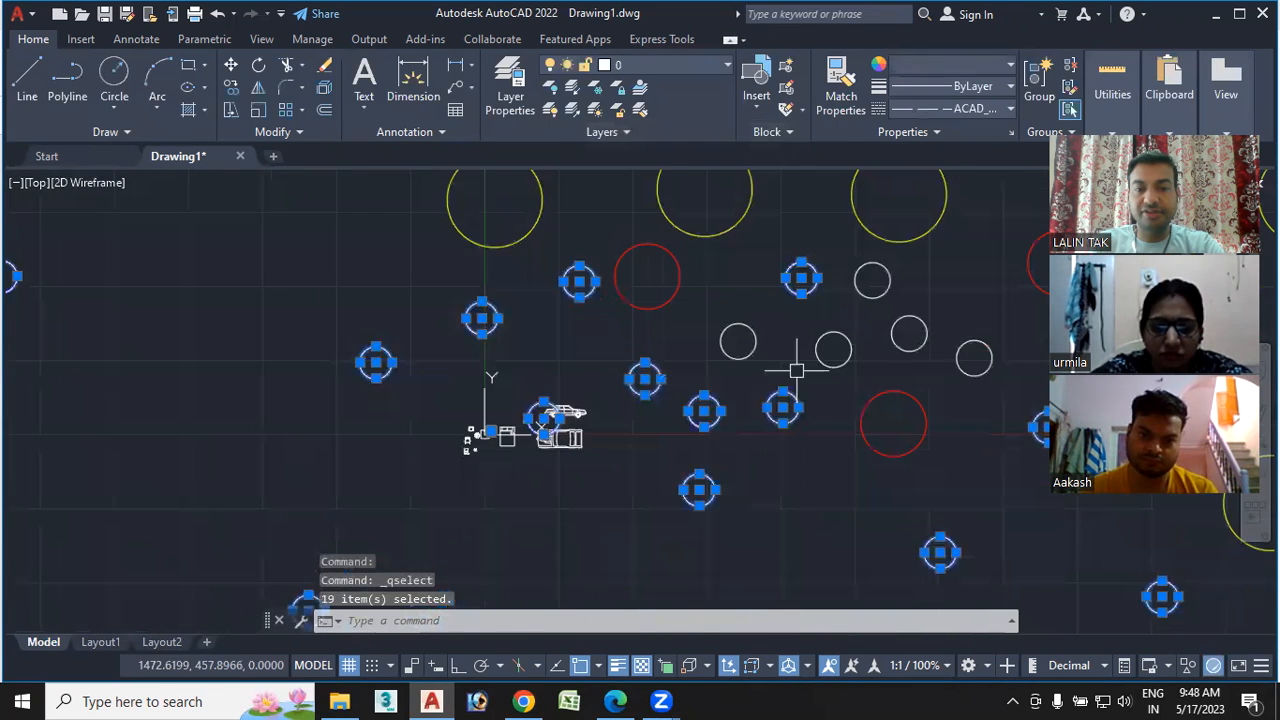
scroll(641, 427, down, 2)
middle_drag(641, 500, 500, 470)
scroll(503, 457, down, 4)
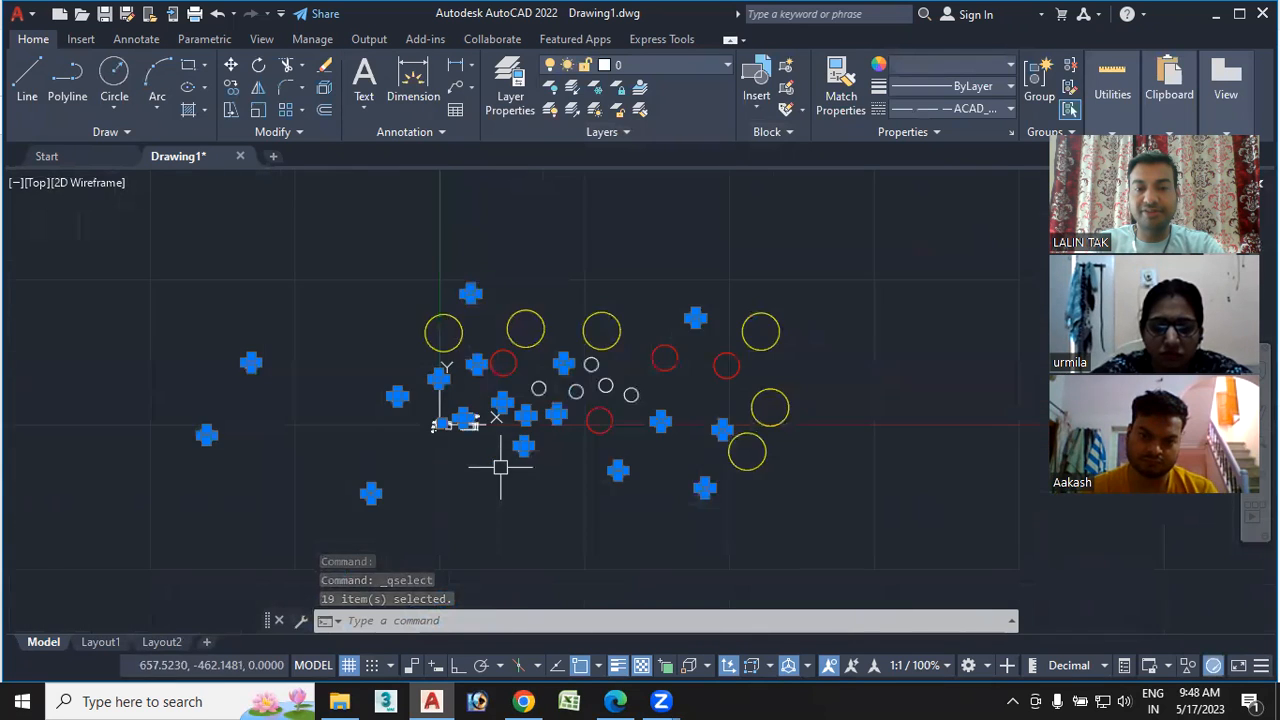
scroll(503, 451, up, 6)
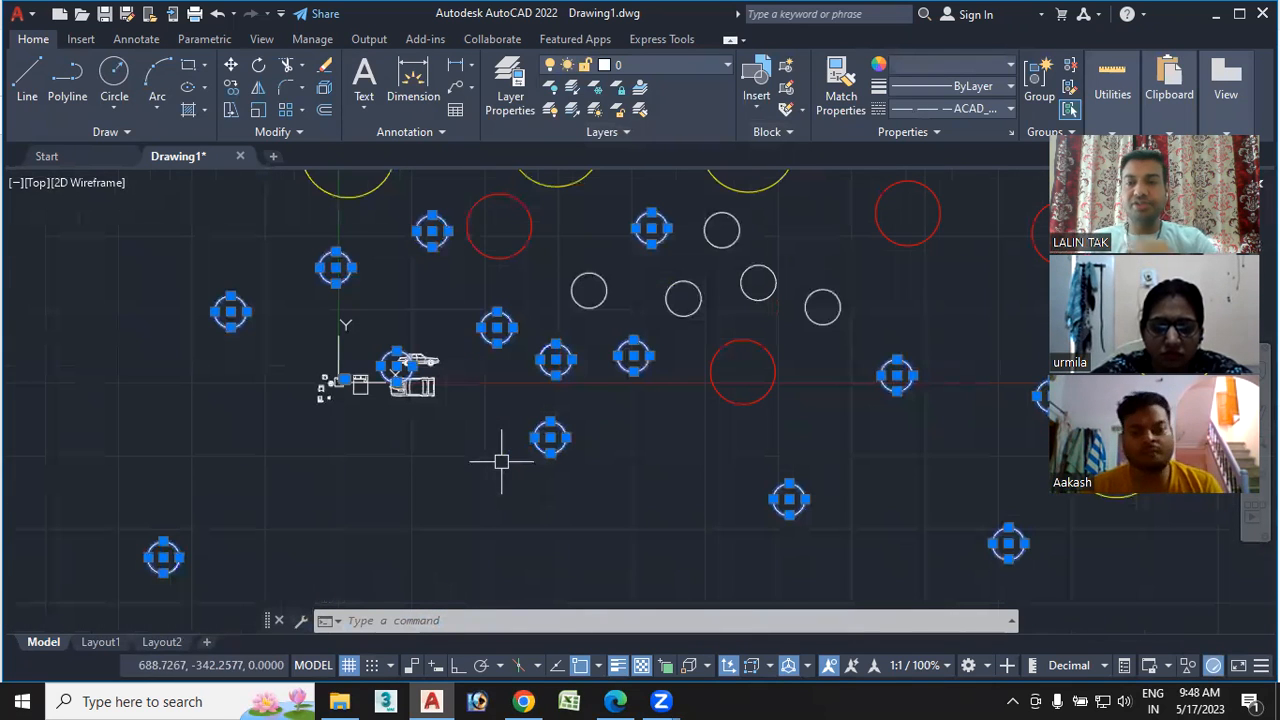
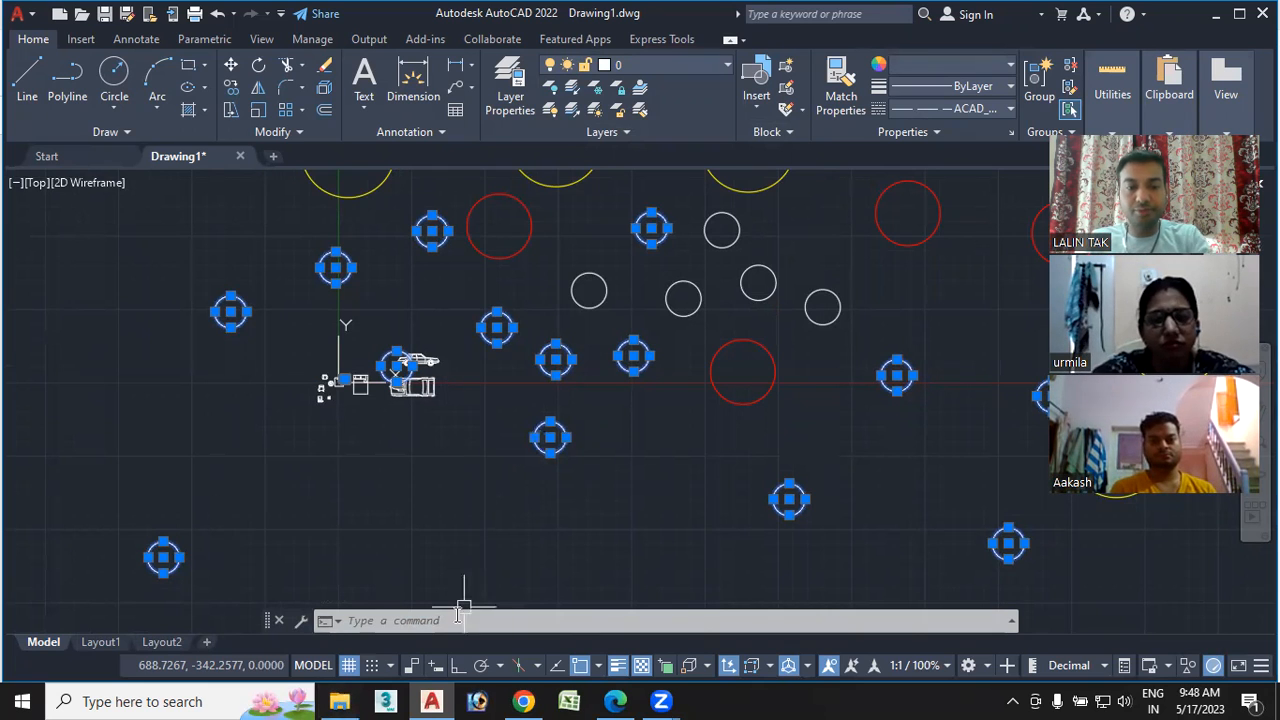
Check the numbered topic list in AutoCAD 2021.pdf in Edge, and clear the dashed-circle selection back in AutoCAD
click(615, 701)
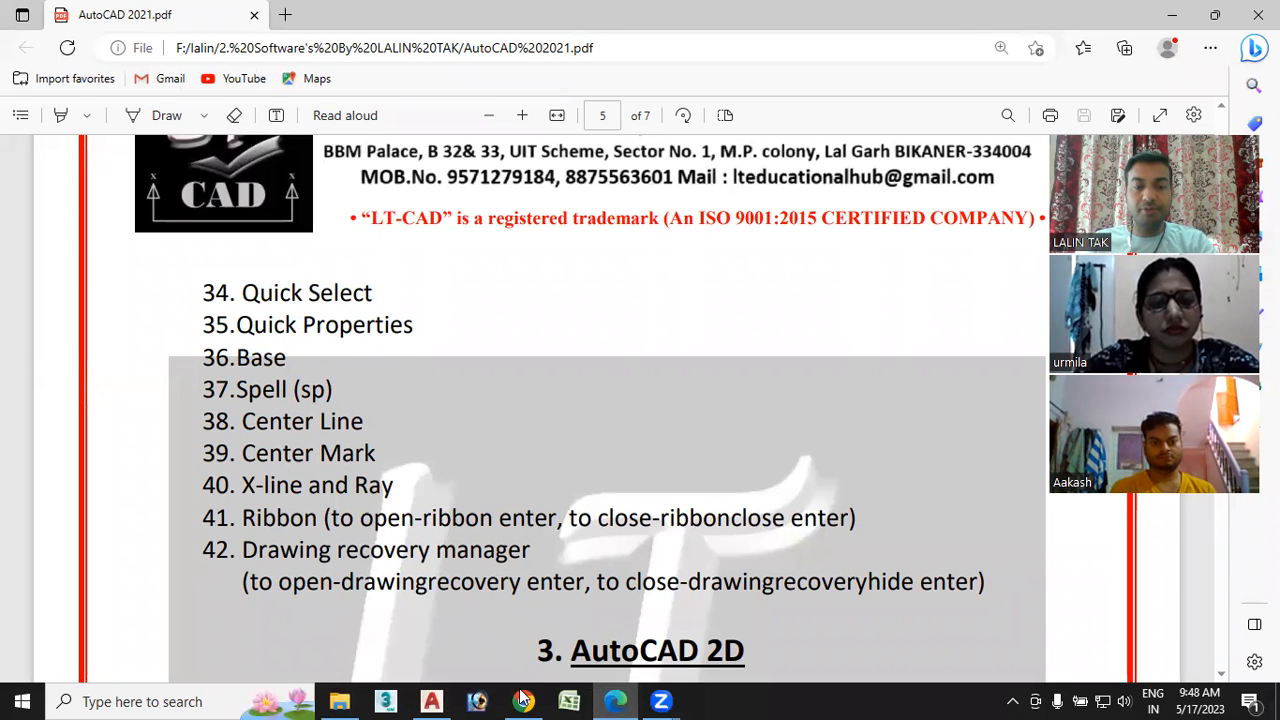
click(431, 701)
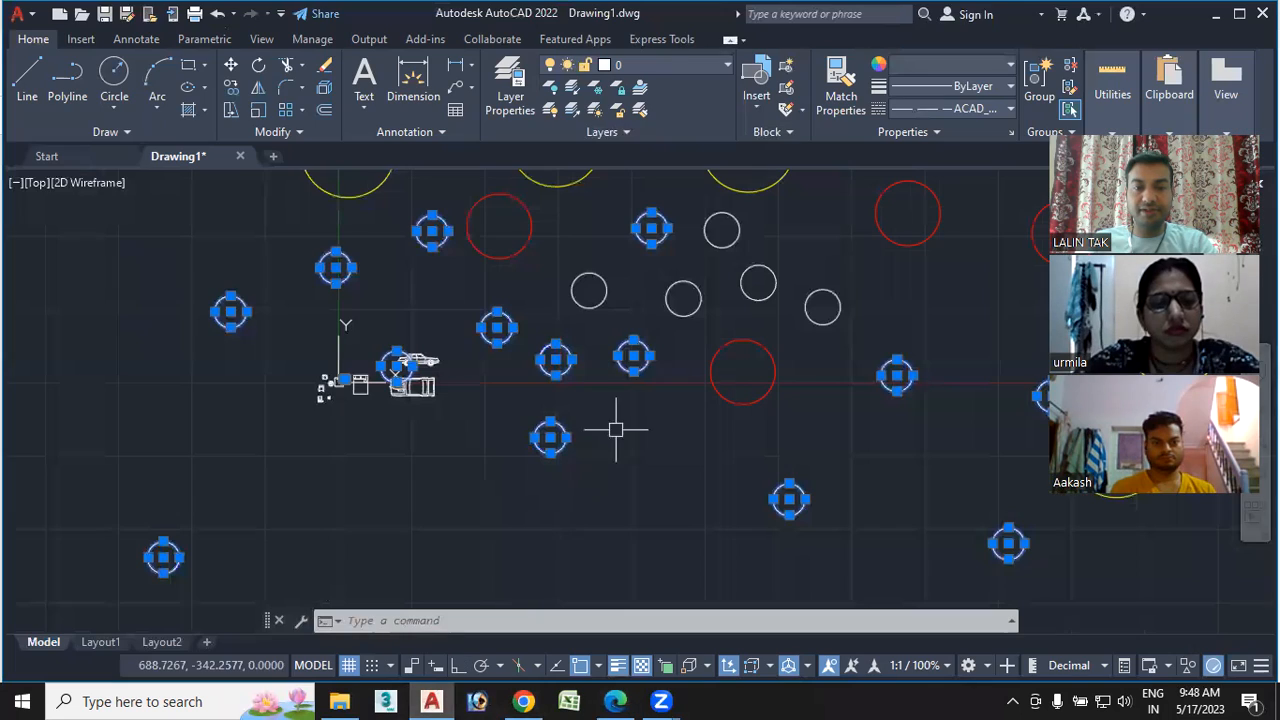
key(Escape)
key(Escape)
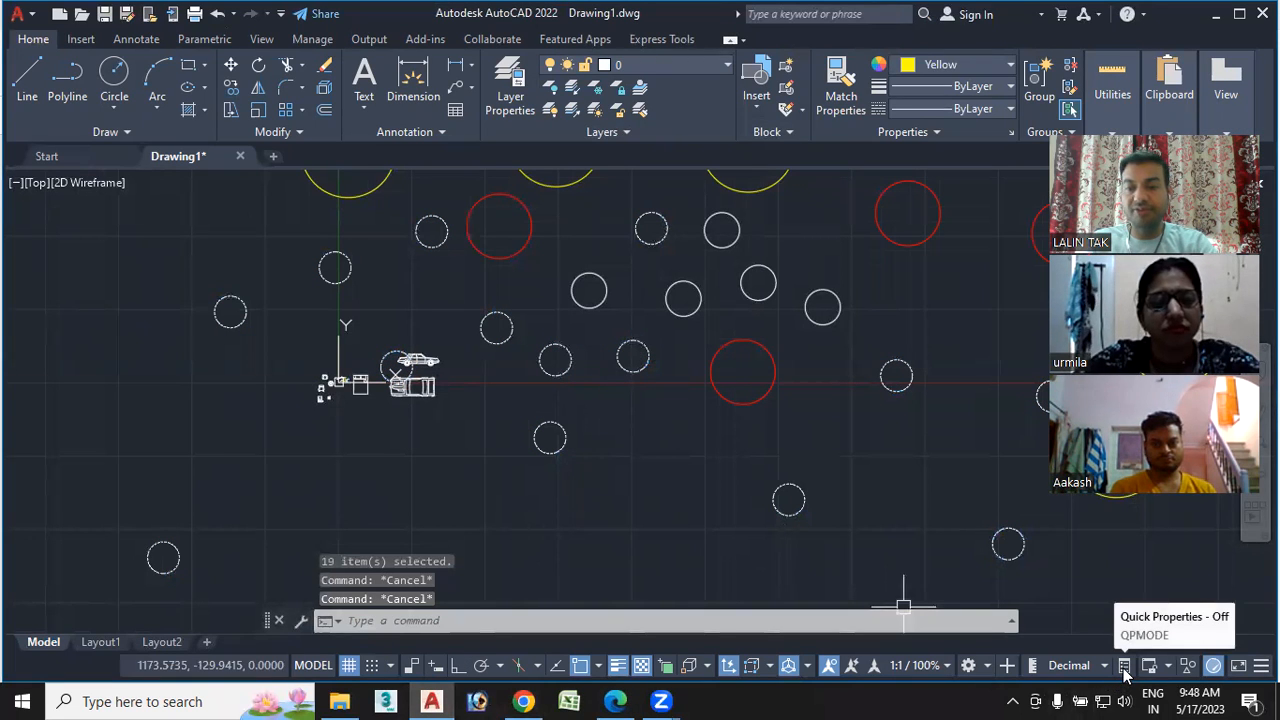
scroll(791, 500, up, 2)
scroll(700, 530, up, 2)
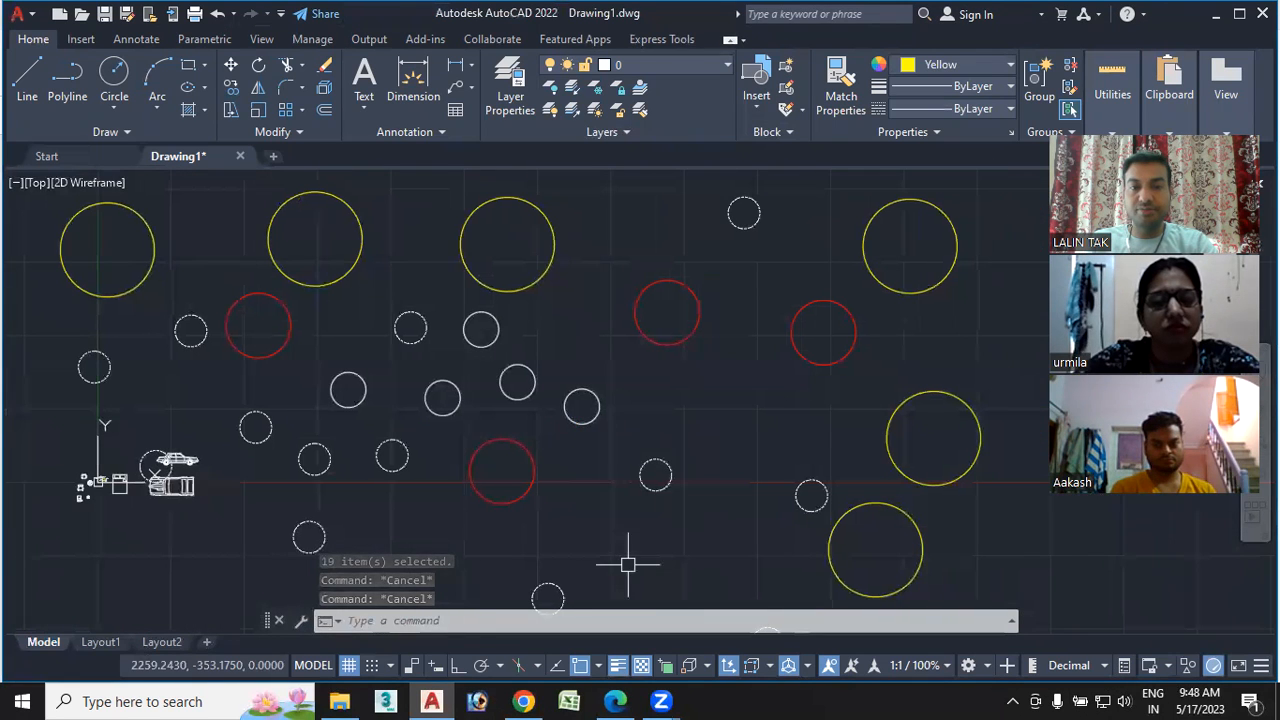
click(694, 334)
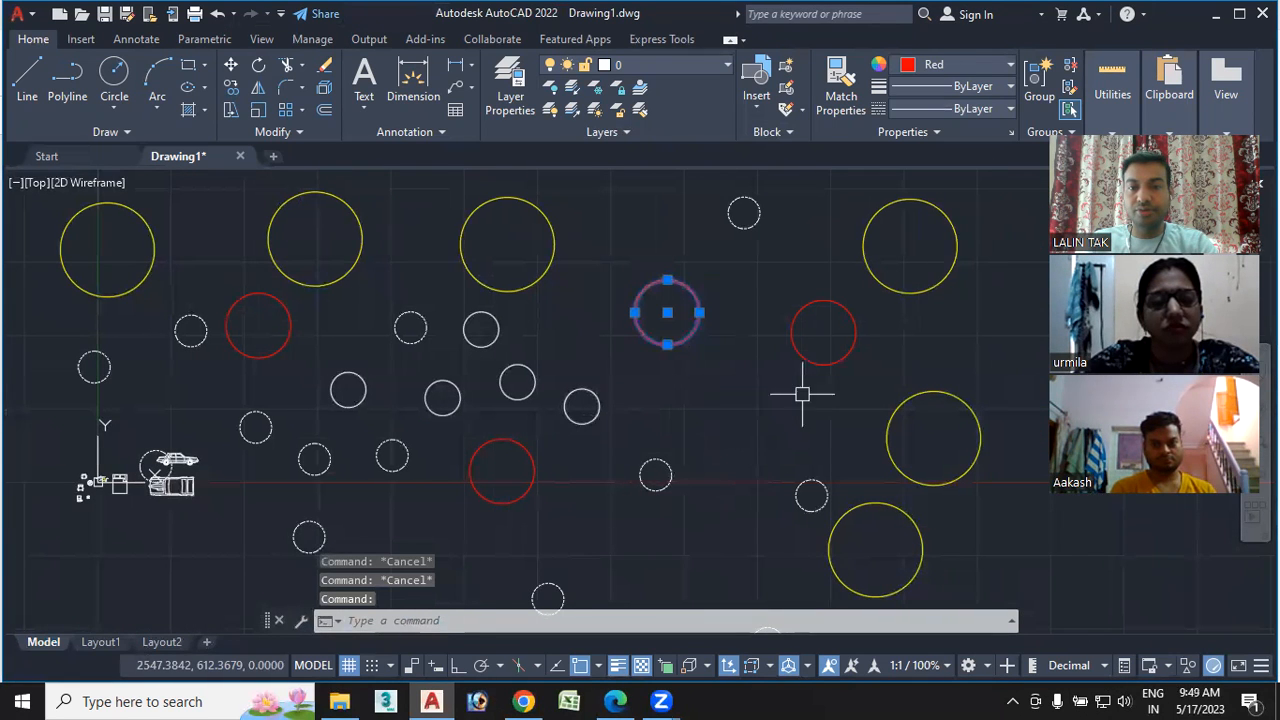
key(Escape)
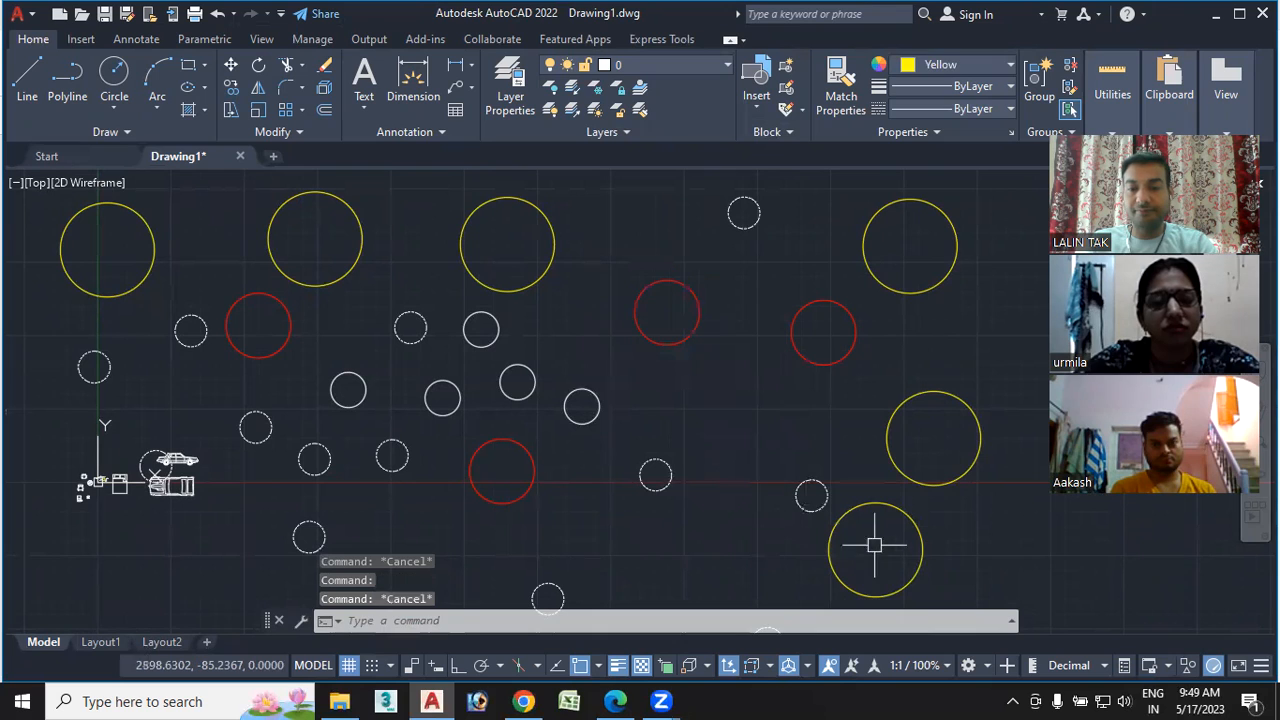
Turn on Quick Properties and use it to set the upper-middle red circle's radius to 200
click(1124, 666)
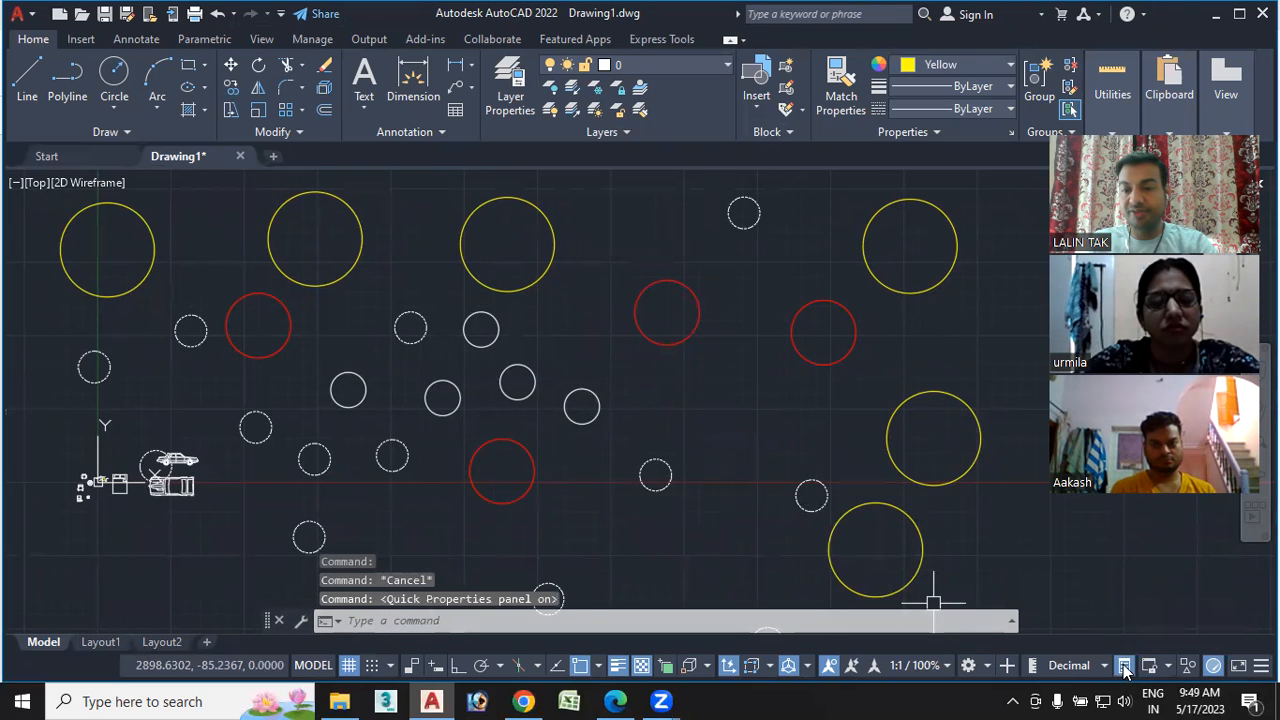
click(686, 336)
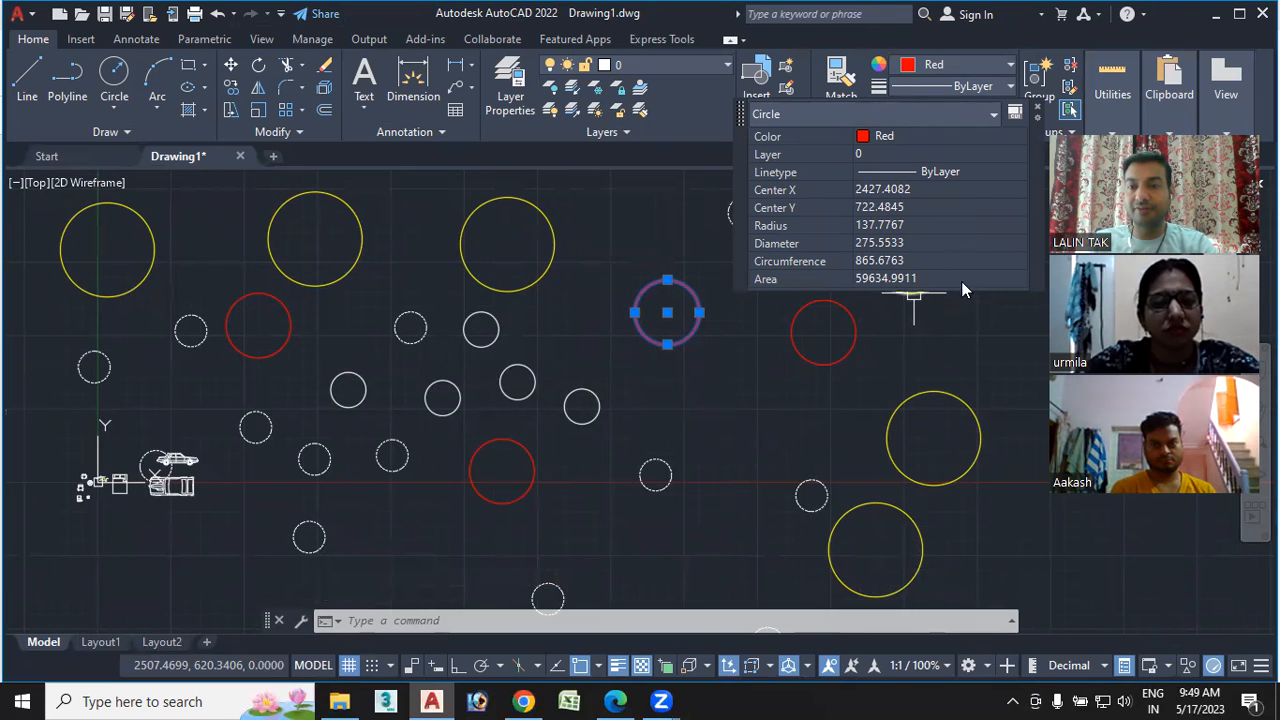
click(893, 225)
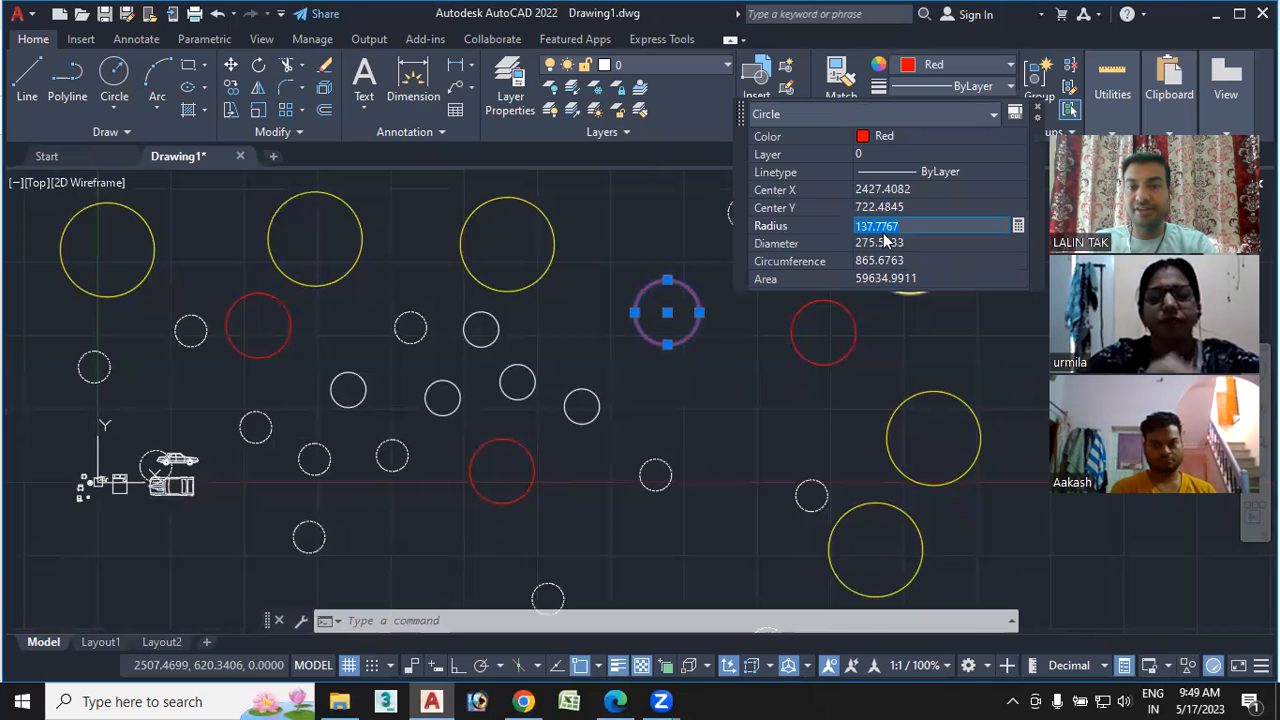
key(BackSpace)
text(200)
key(Tab)
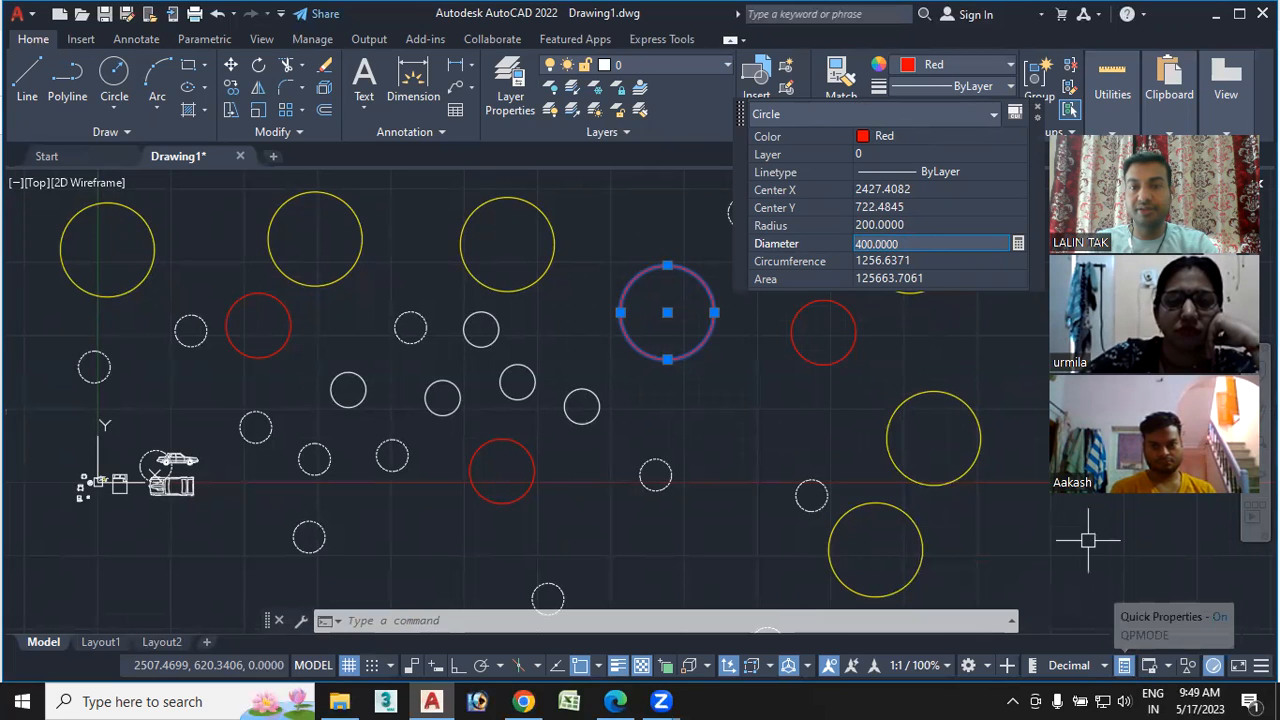
Turn off Quick Properties and deselect the resized red circle
click(1124, 667)
key(Escape)
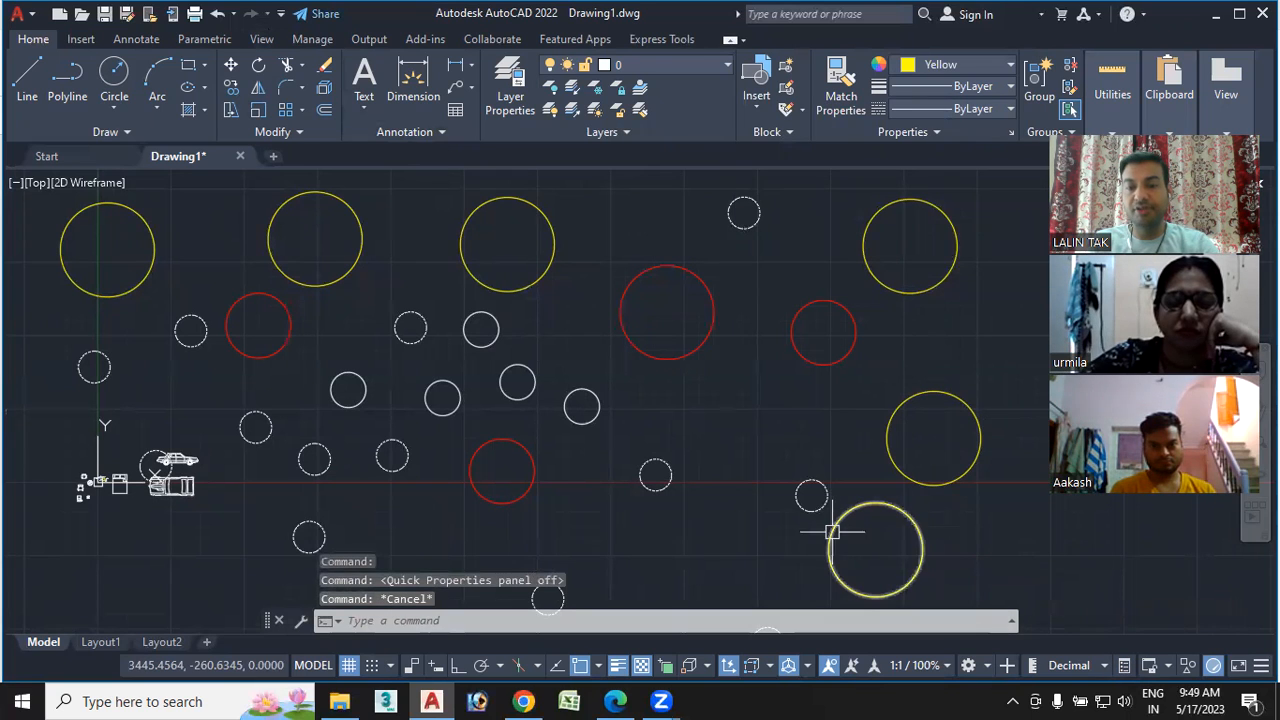
Consult the topic list in AutoCAD 2021.pdf in Edge for the next command, and return to the AutoCAD drawing
click(613, 700)
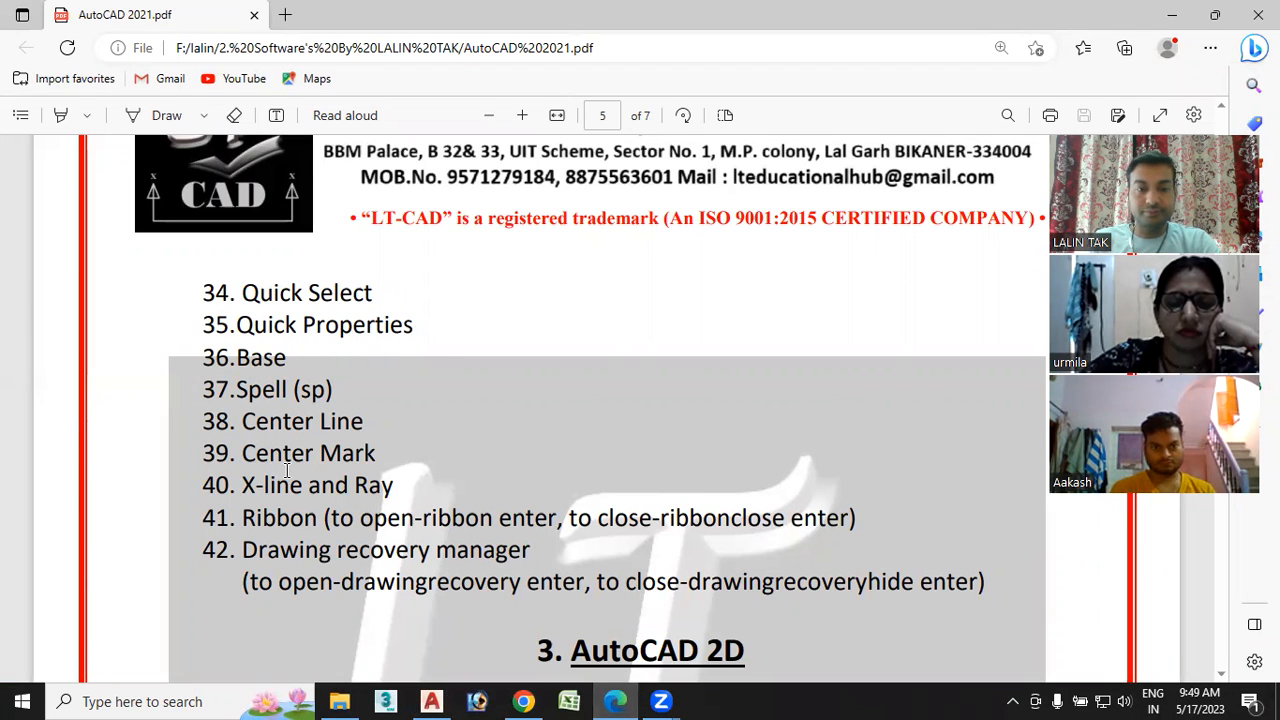
click(523, 701)
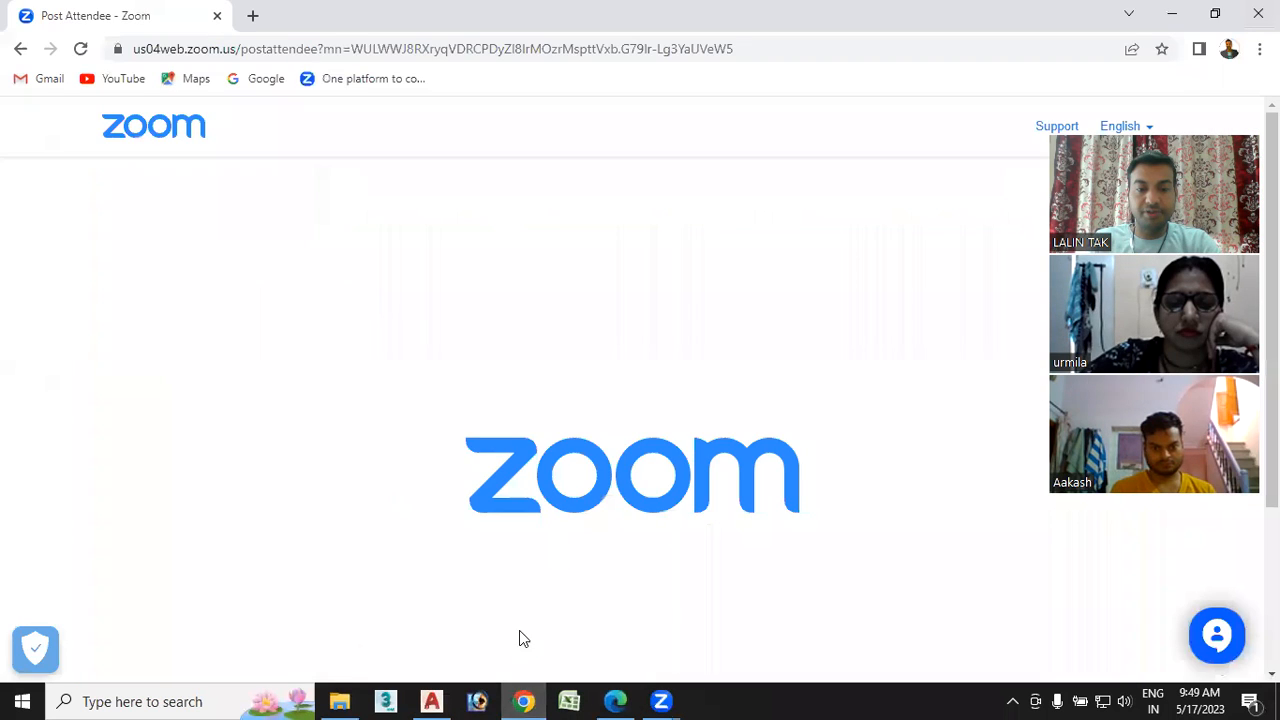
click(432, 701)
scroll(586, 340, down, 4)
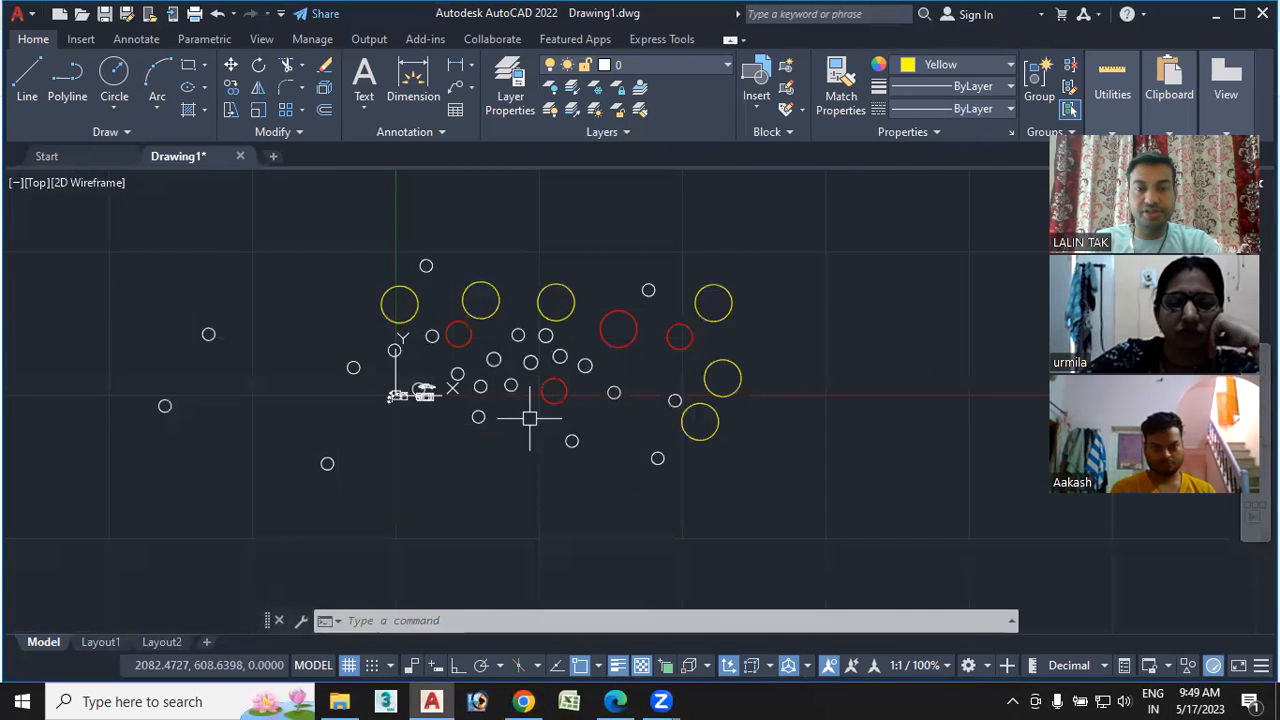
mouse_move(476, 390)
middle_down()
mouse_move(726, 390)
mouse_move(588, 396)
middle_up()
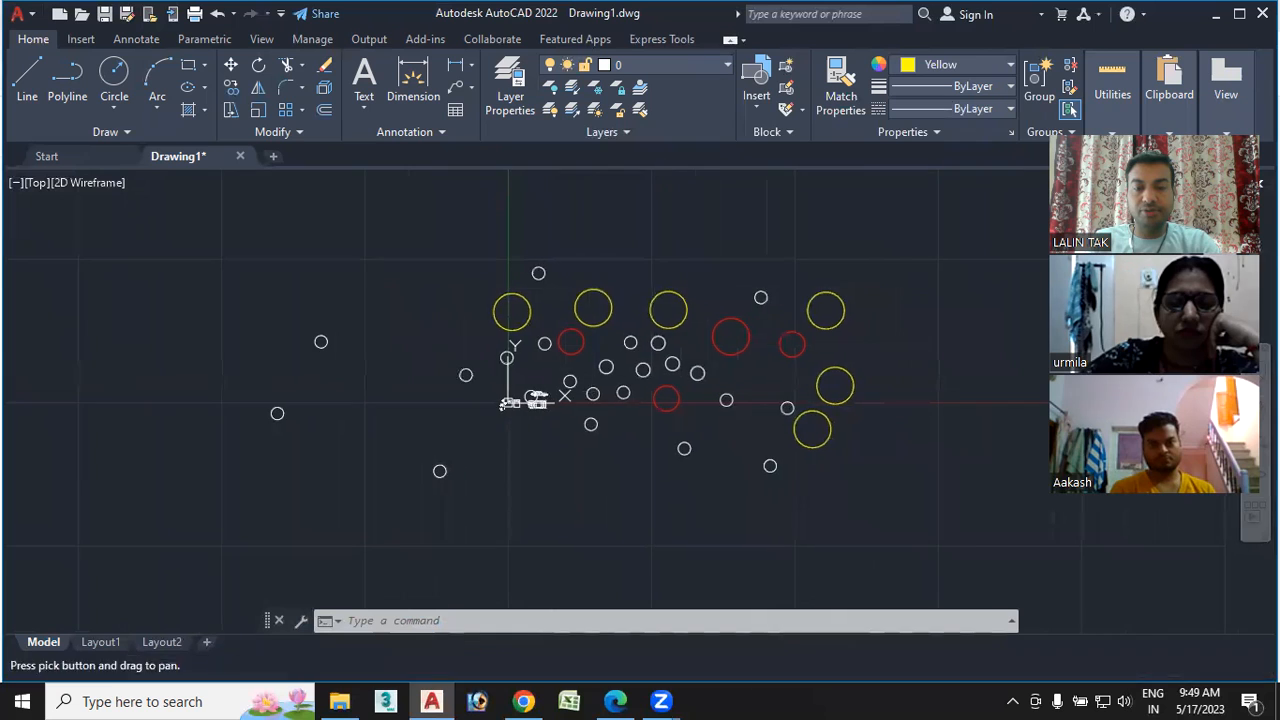
scroll(595, 374, up, 2)
scroll(590, 370, up, 2)
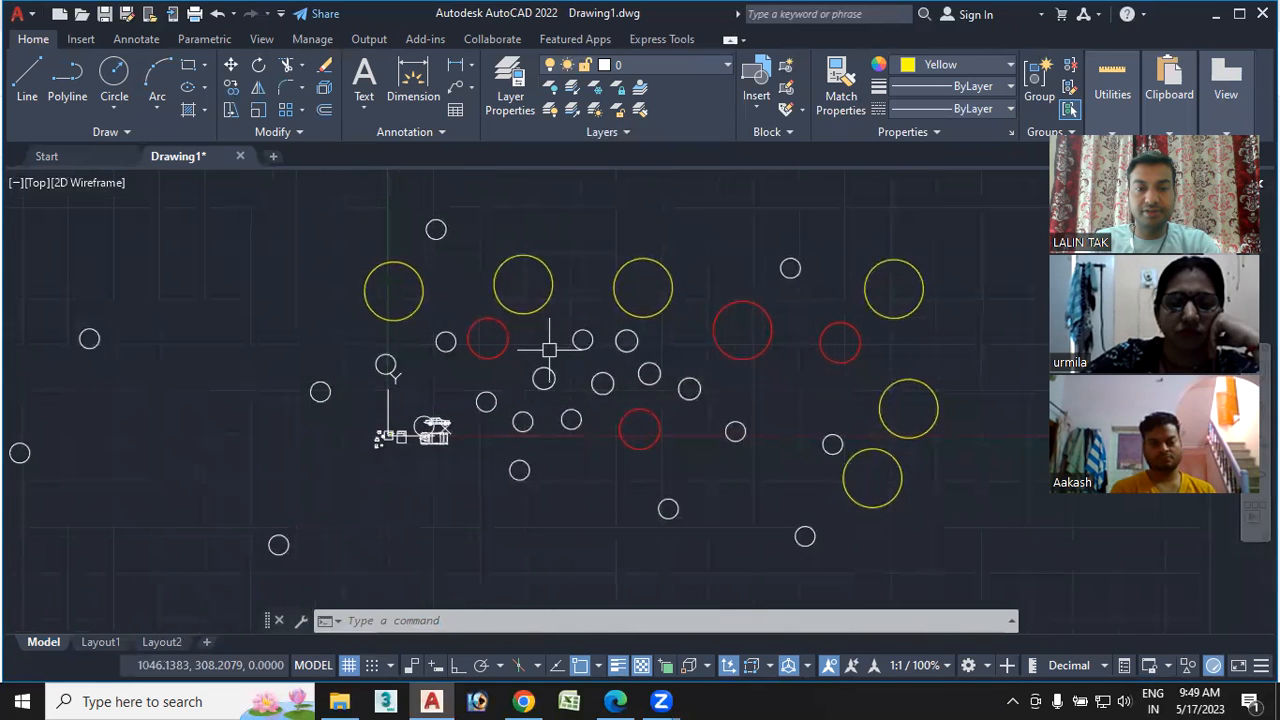
scroll(540, 352, up, 1)
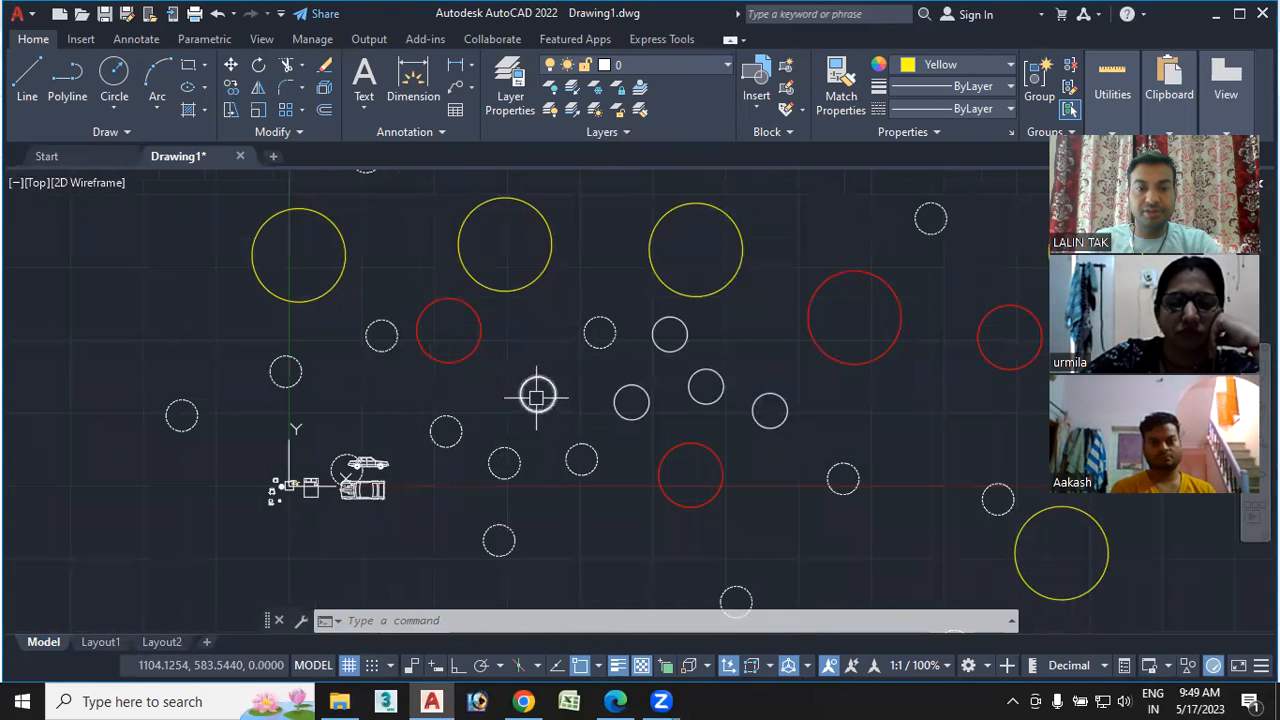
scroll(538, 395, down, 2)
scroll(538, 395, up, 4)
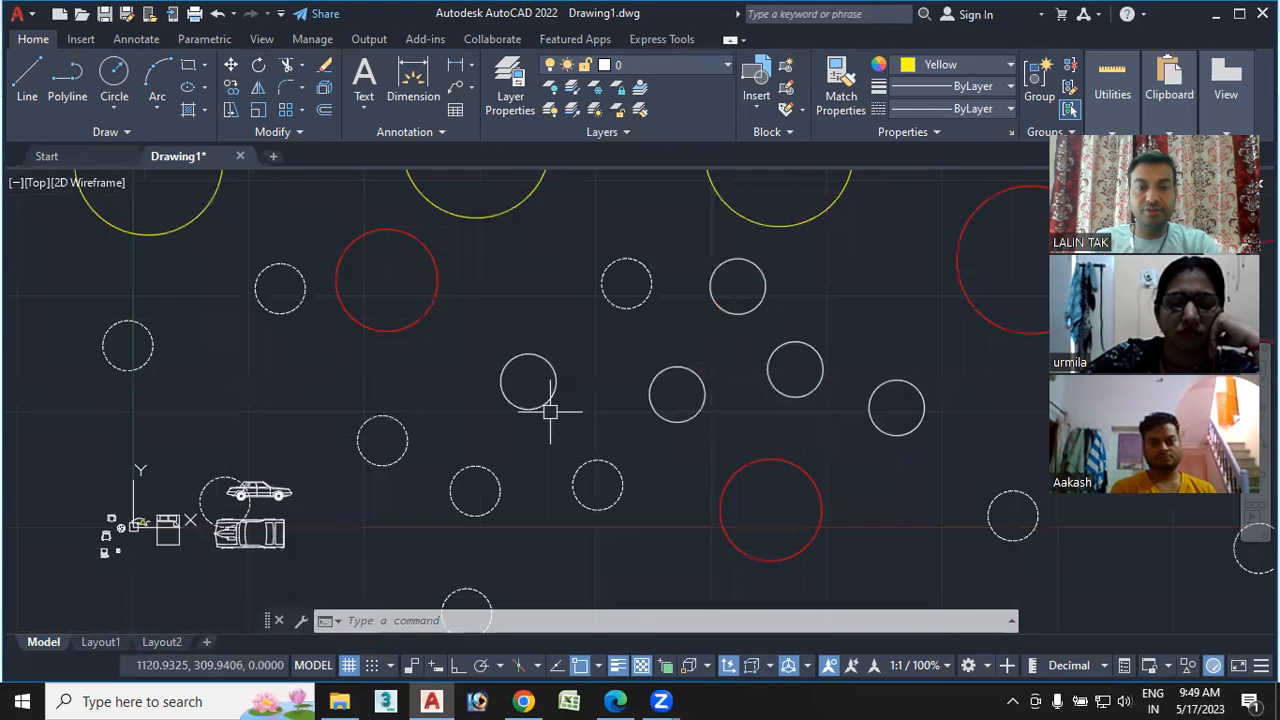
scroll(543, 399, up, 4)
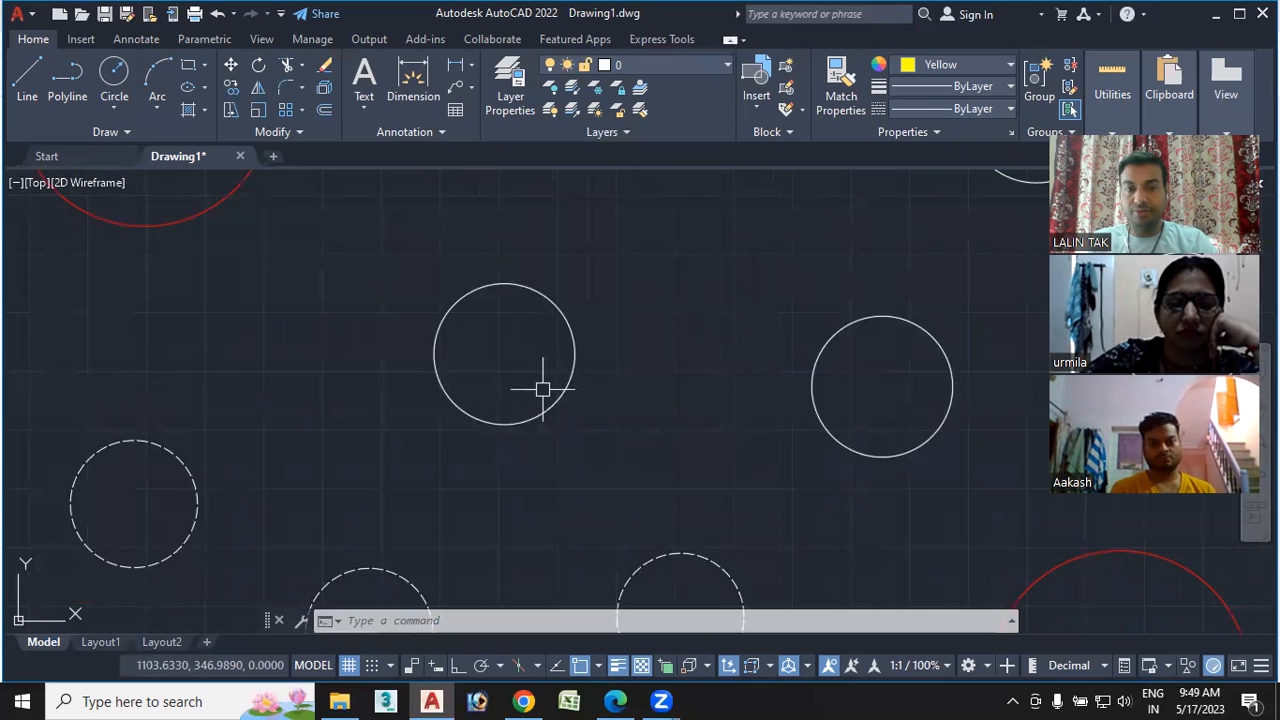
scroll(538, 396, down, 4)
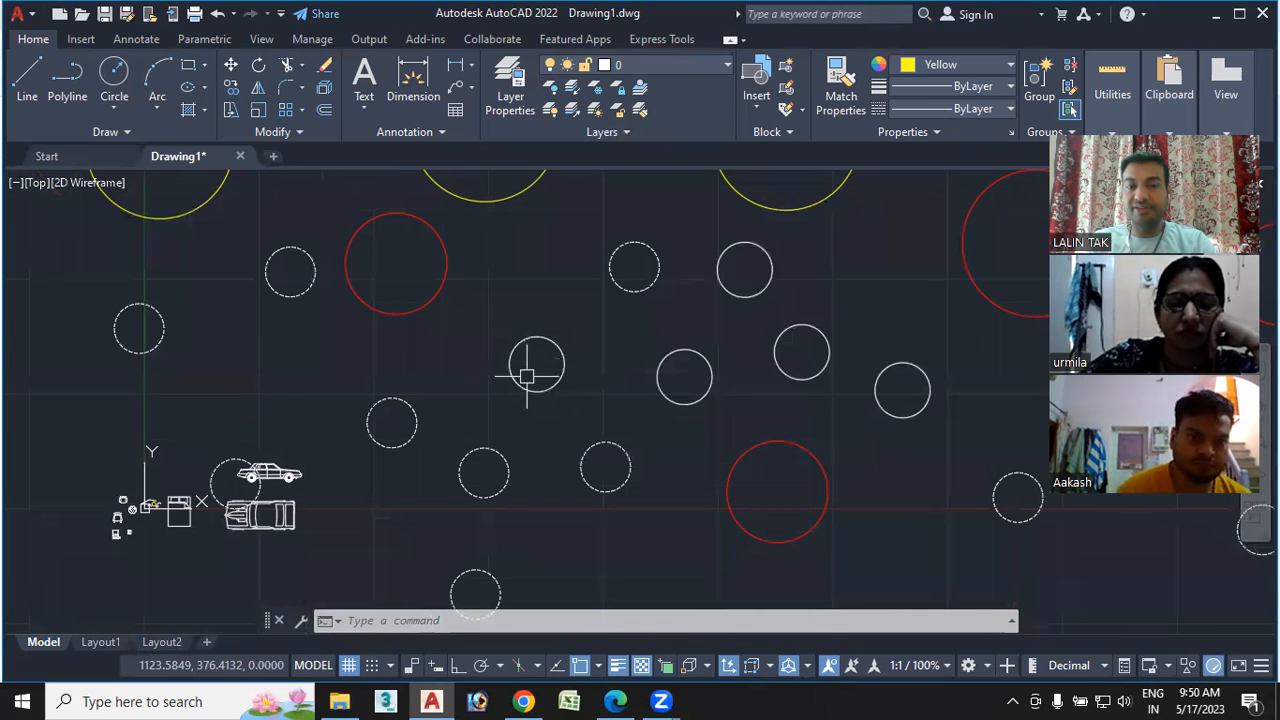
scroll(555, 390, down, 4)
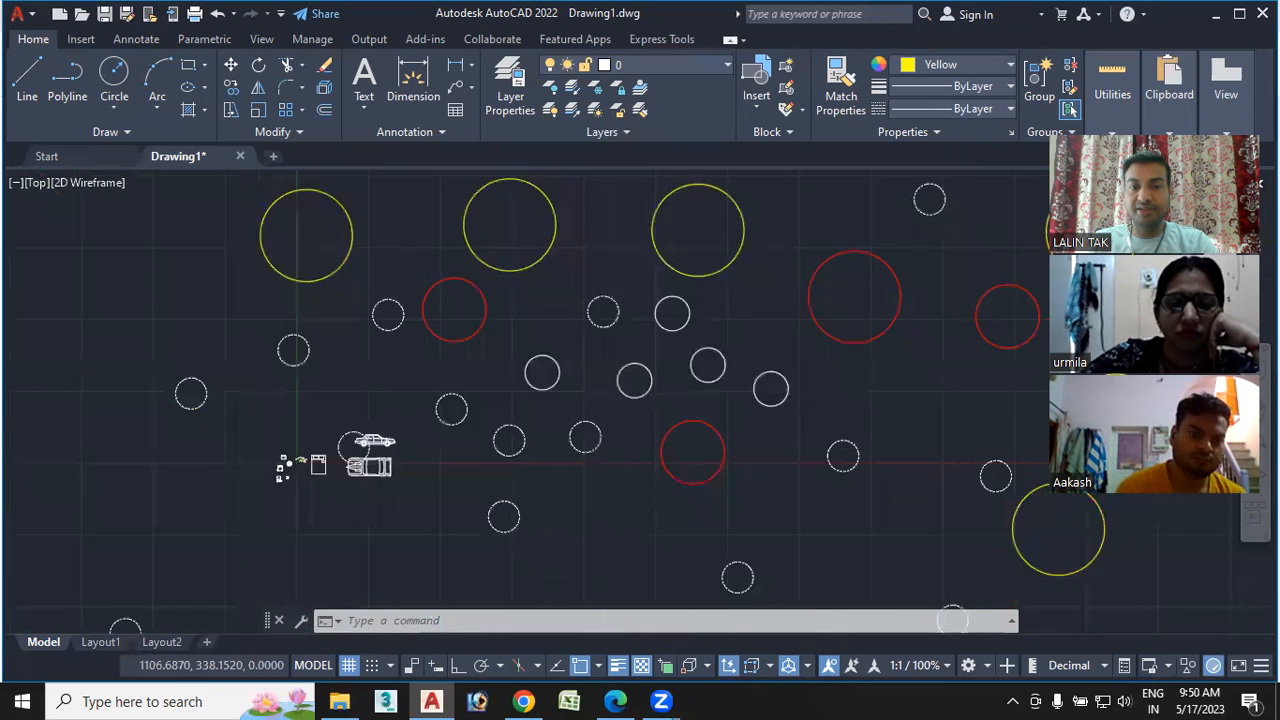
Run BASE and set the drawing's base point at the center of the small red circle nearest the origin
click(472, 622)
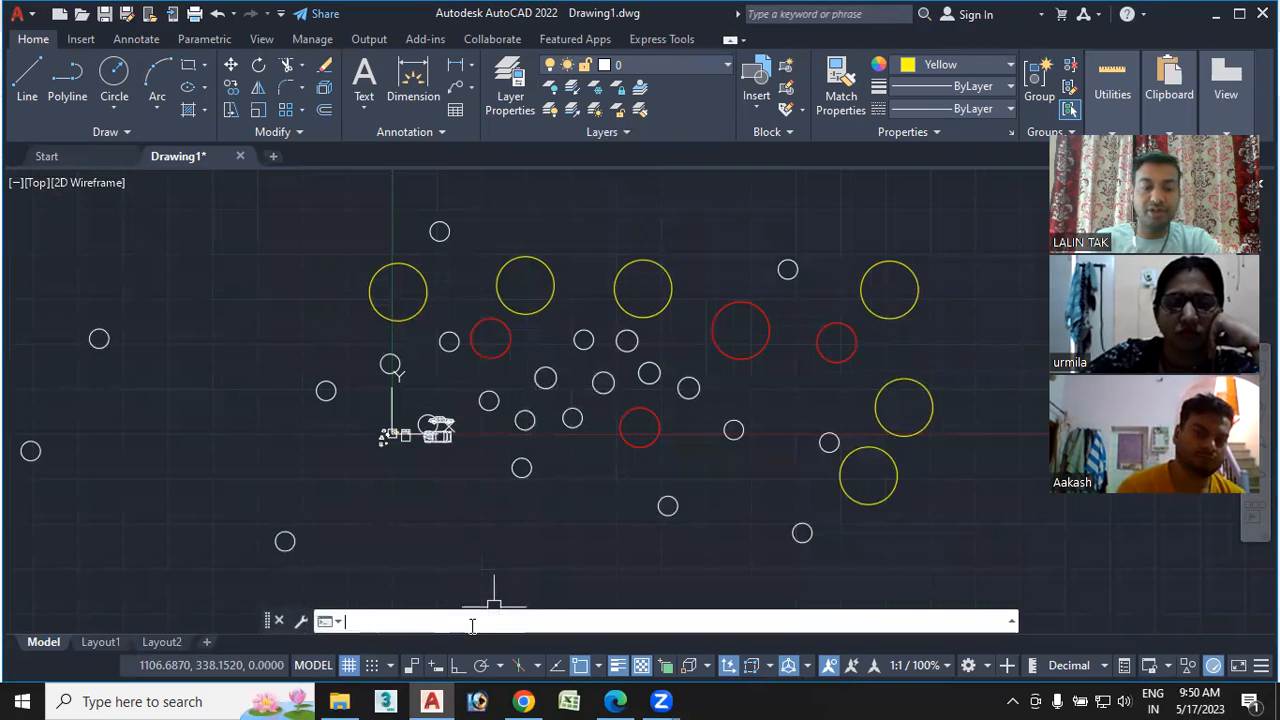
text(b)
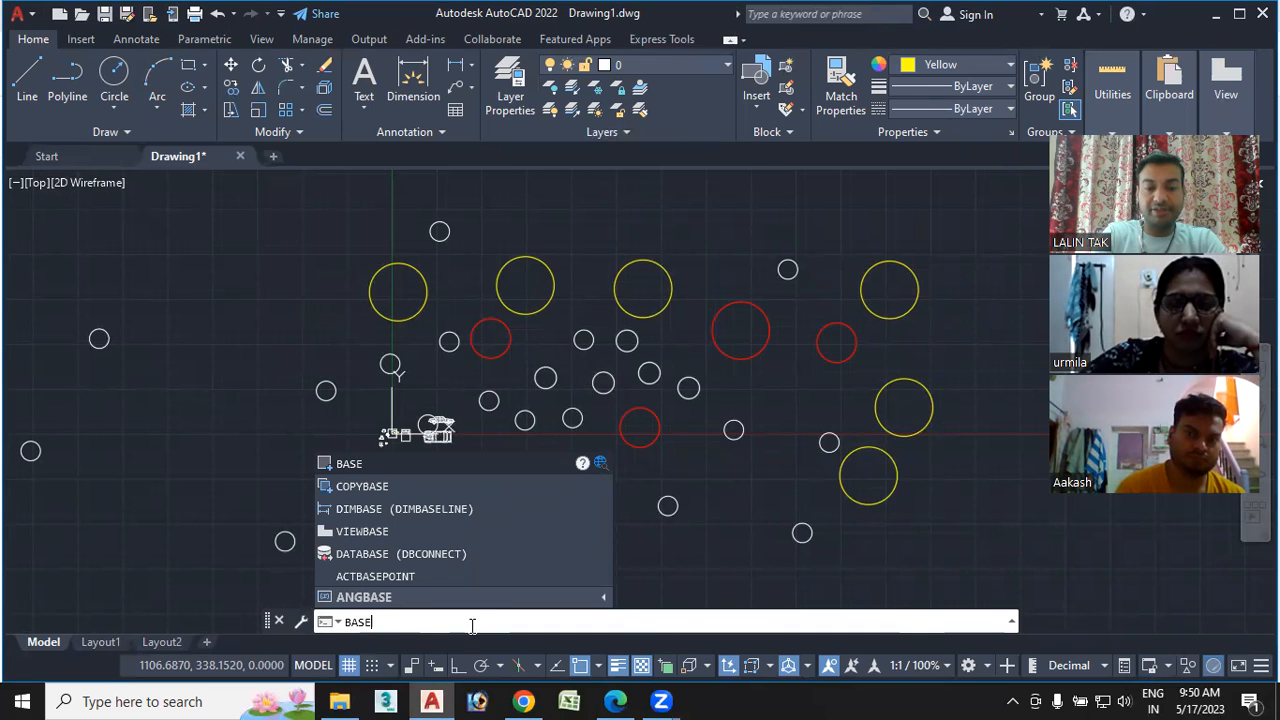
key(Return)
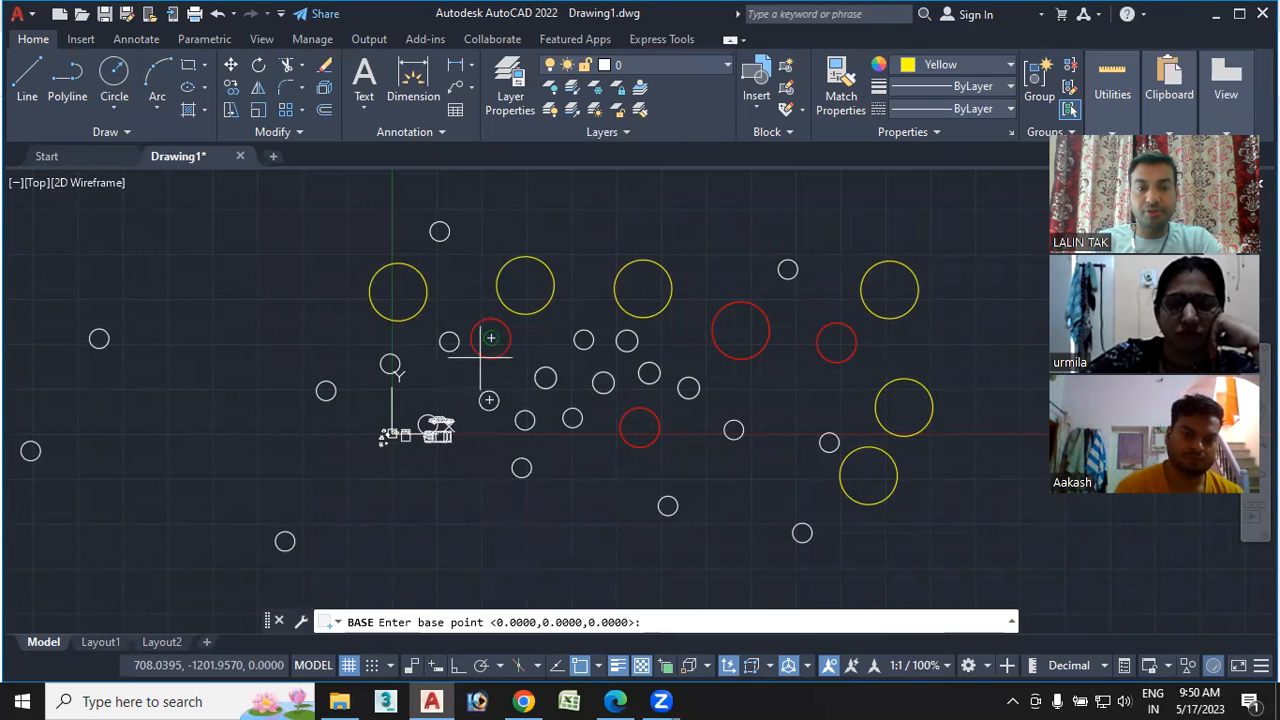
middle_drag(451, 389, 469, 403)
scroll(508, 354, up, 2)
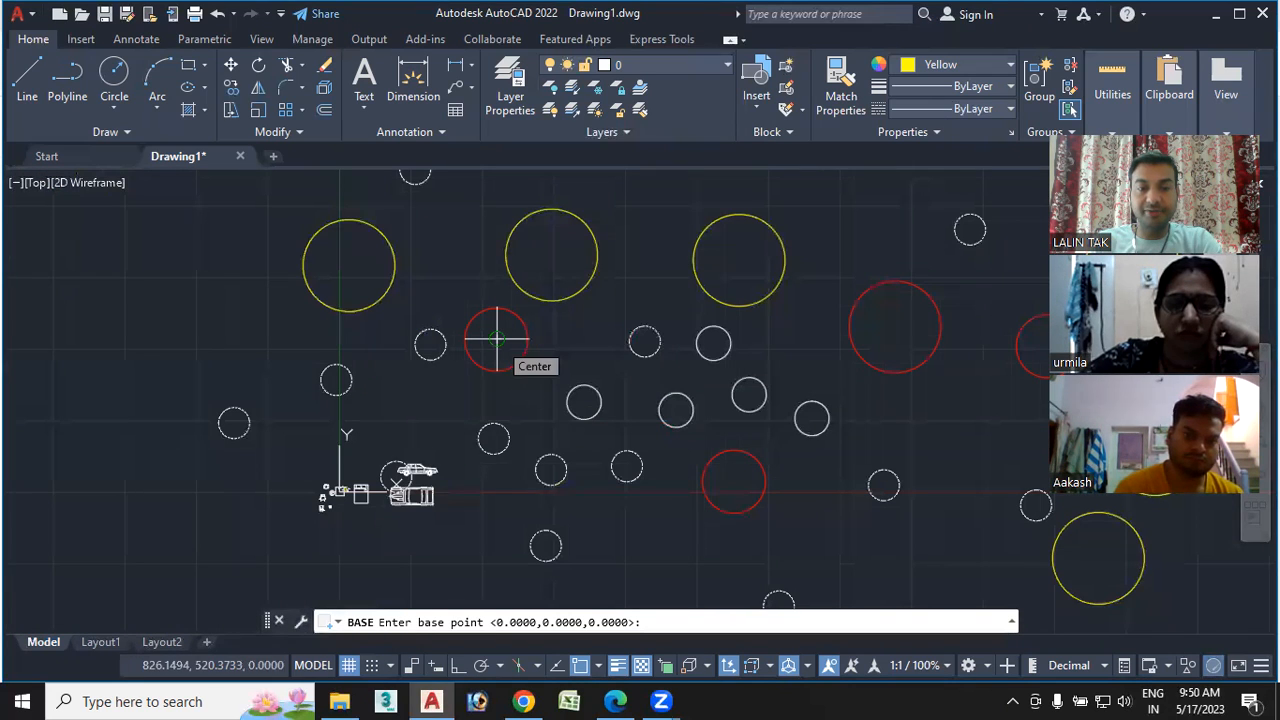
click(496, 340)
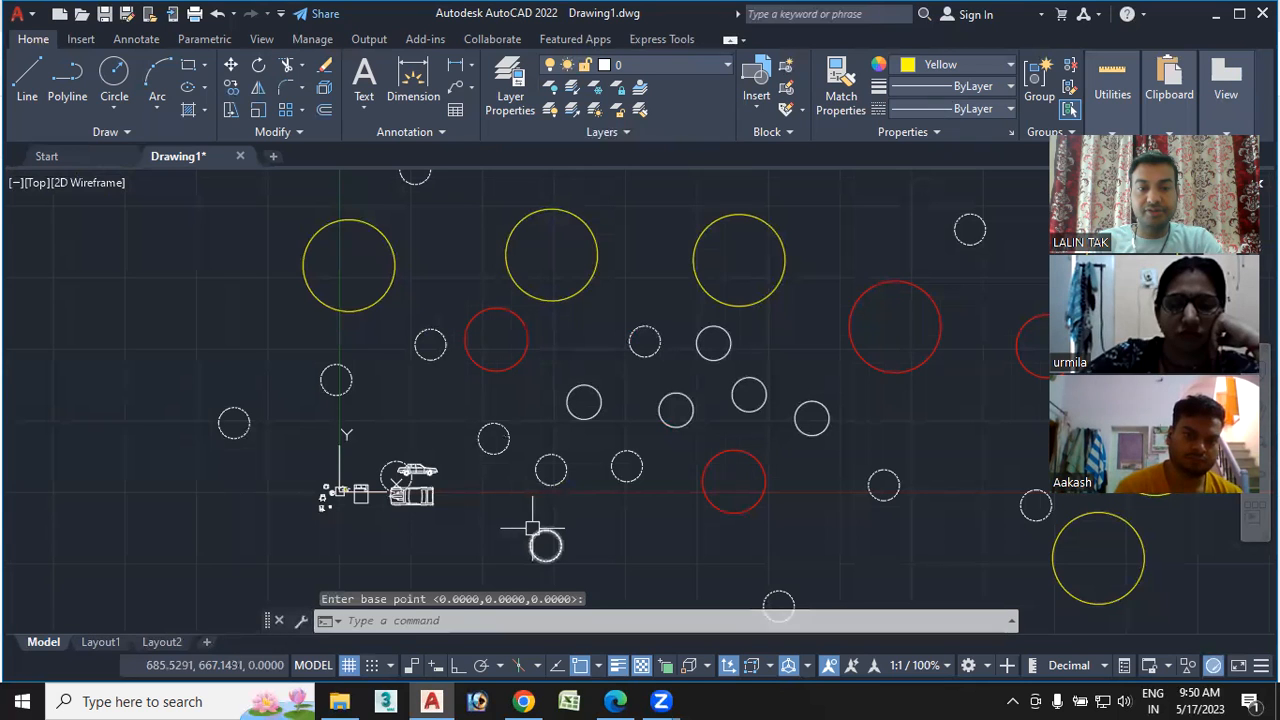
Check the stored base point with BASE, and copy its X and Y coordinates from the command history
text(base)
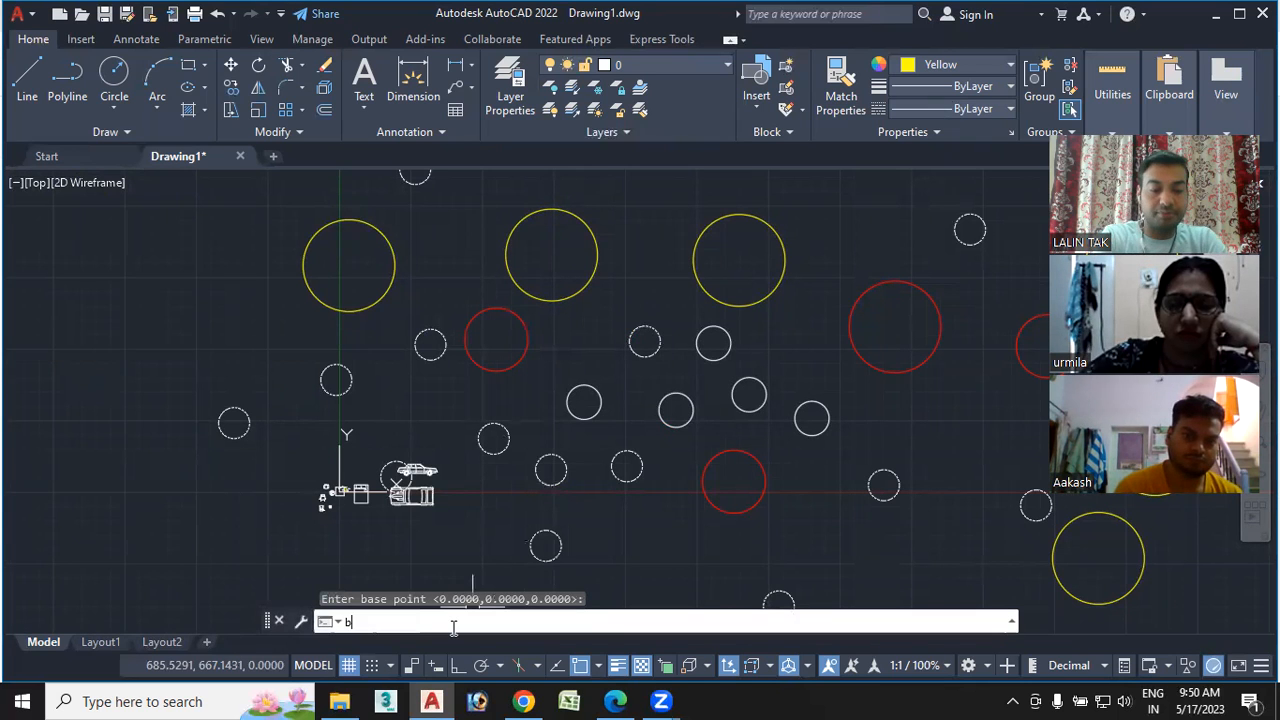
key(Return)
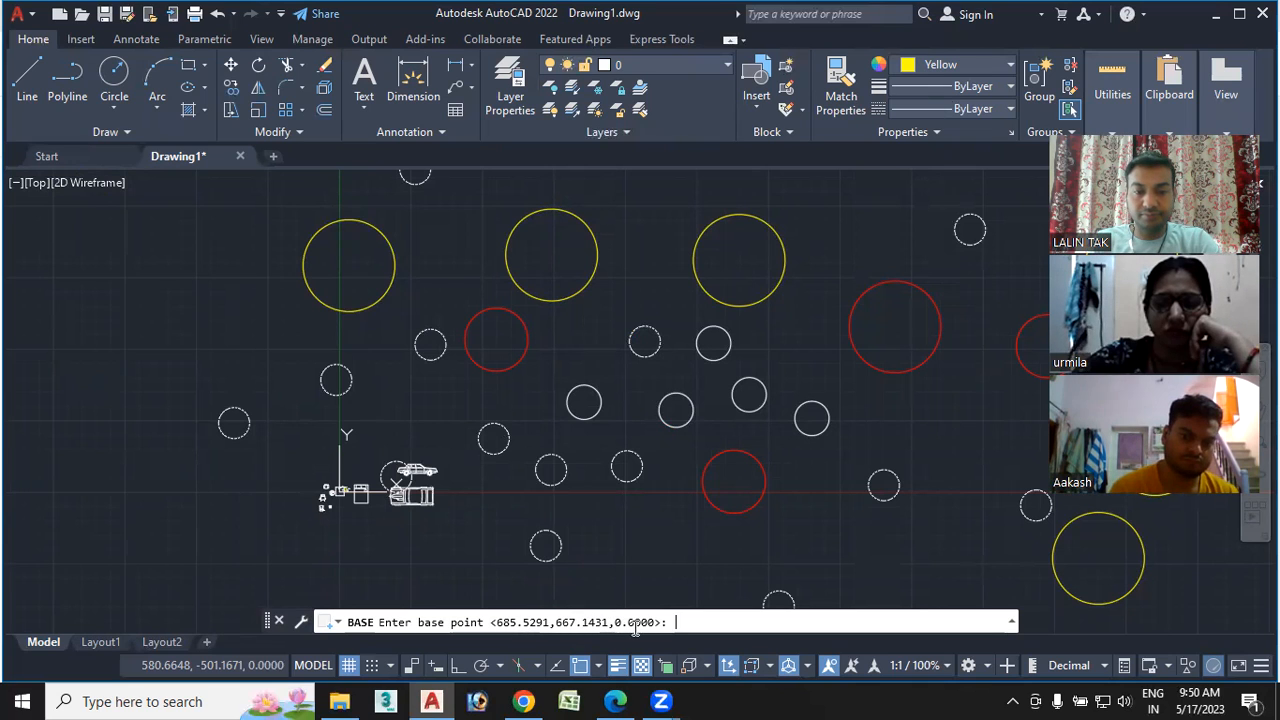
key(Escape)
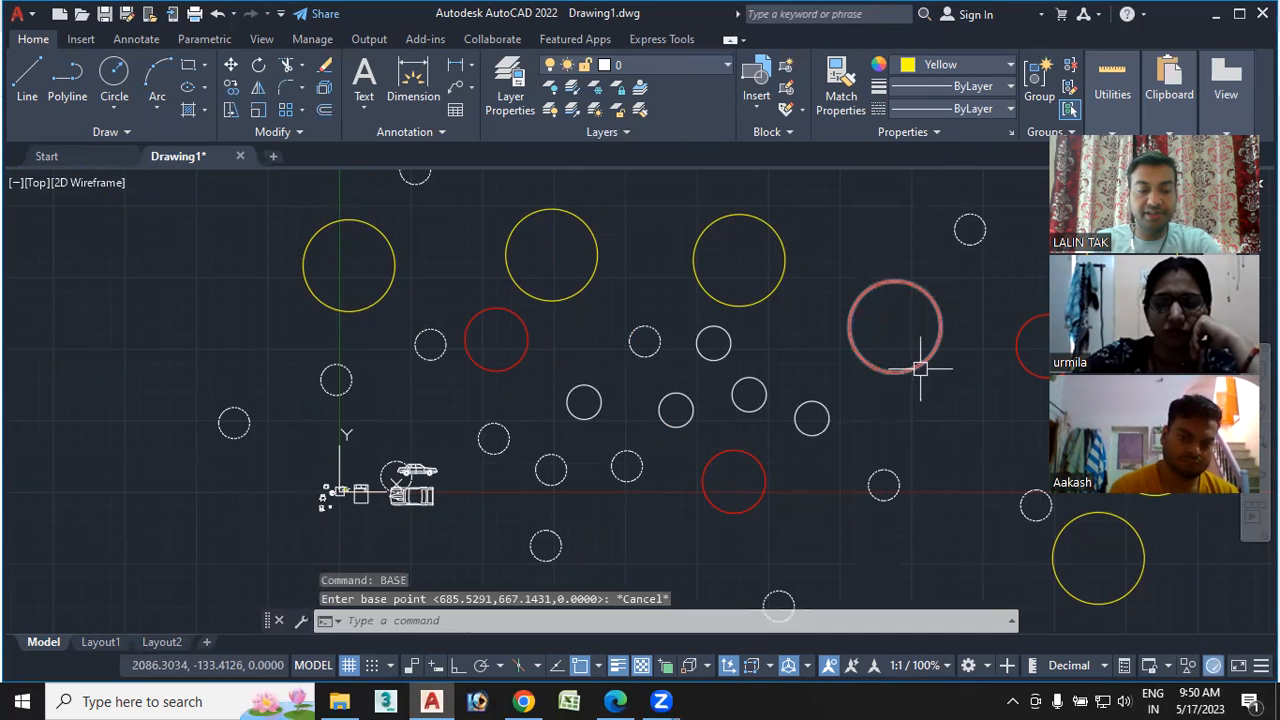
mouse_move(920, 368)
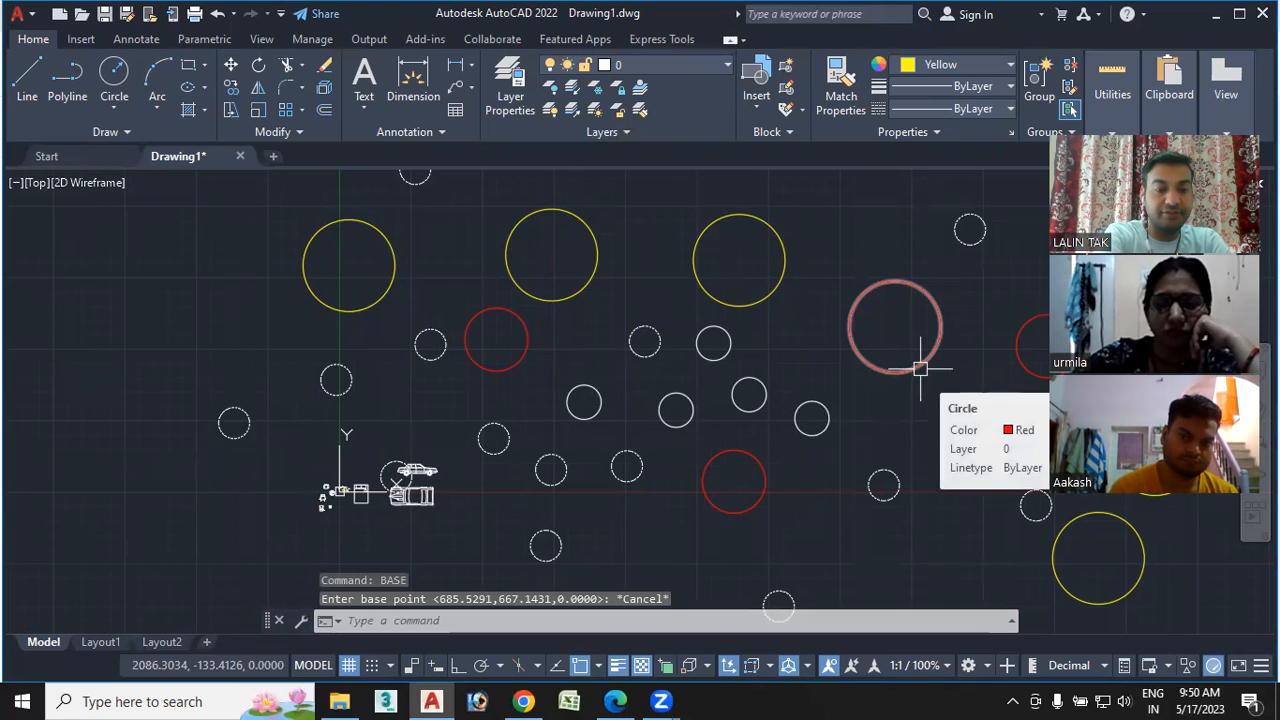
key(F2)
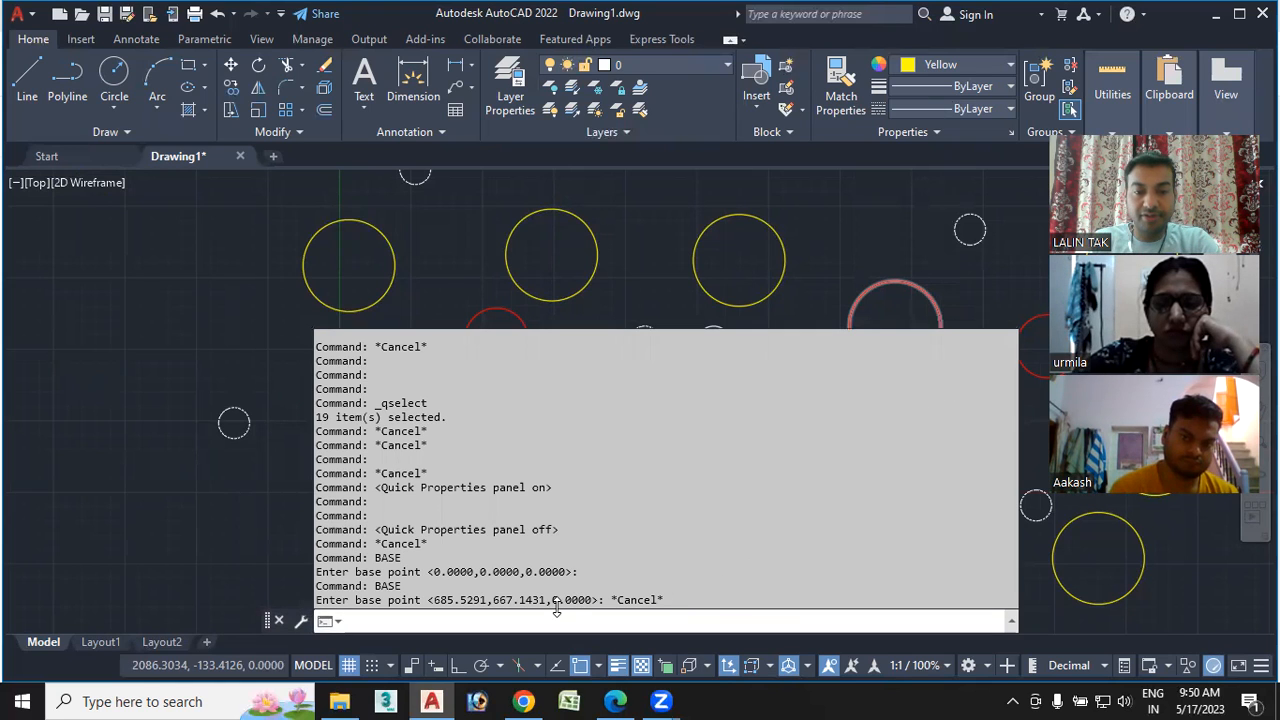
drag(544, 599, 455, 602)
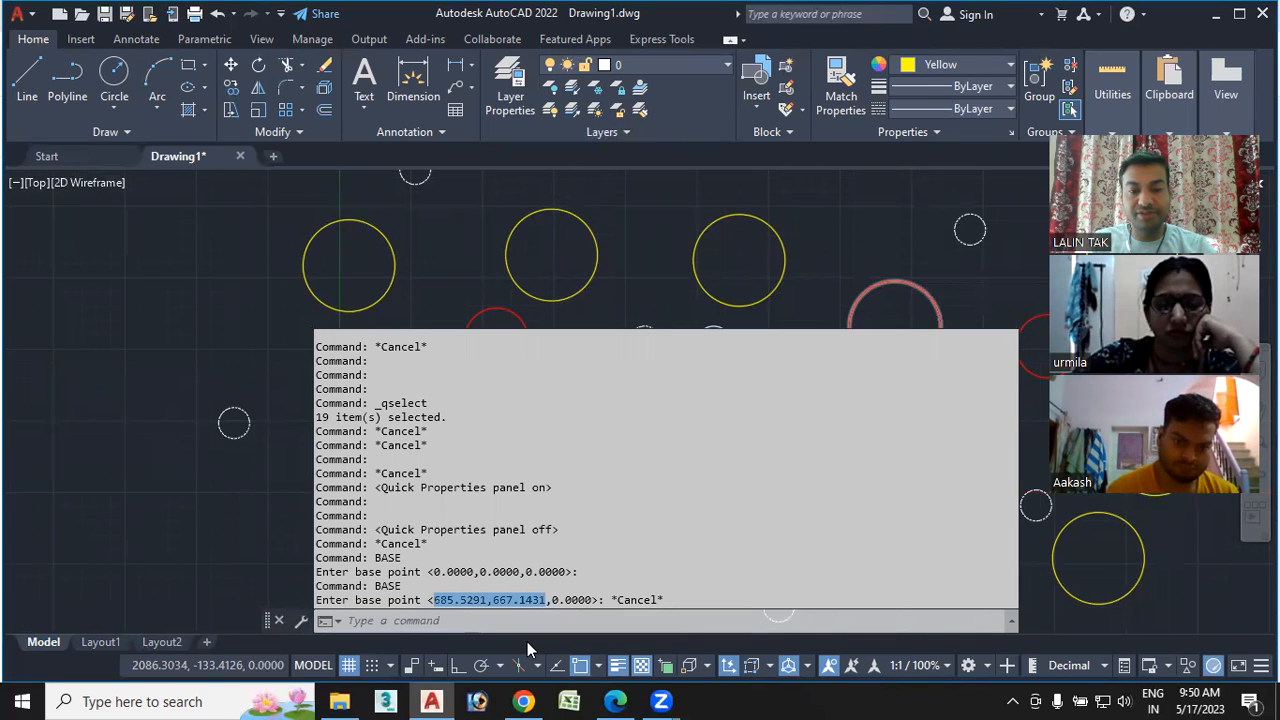
click(199, 516)
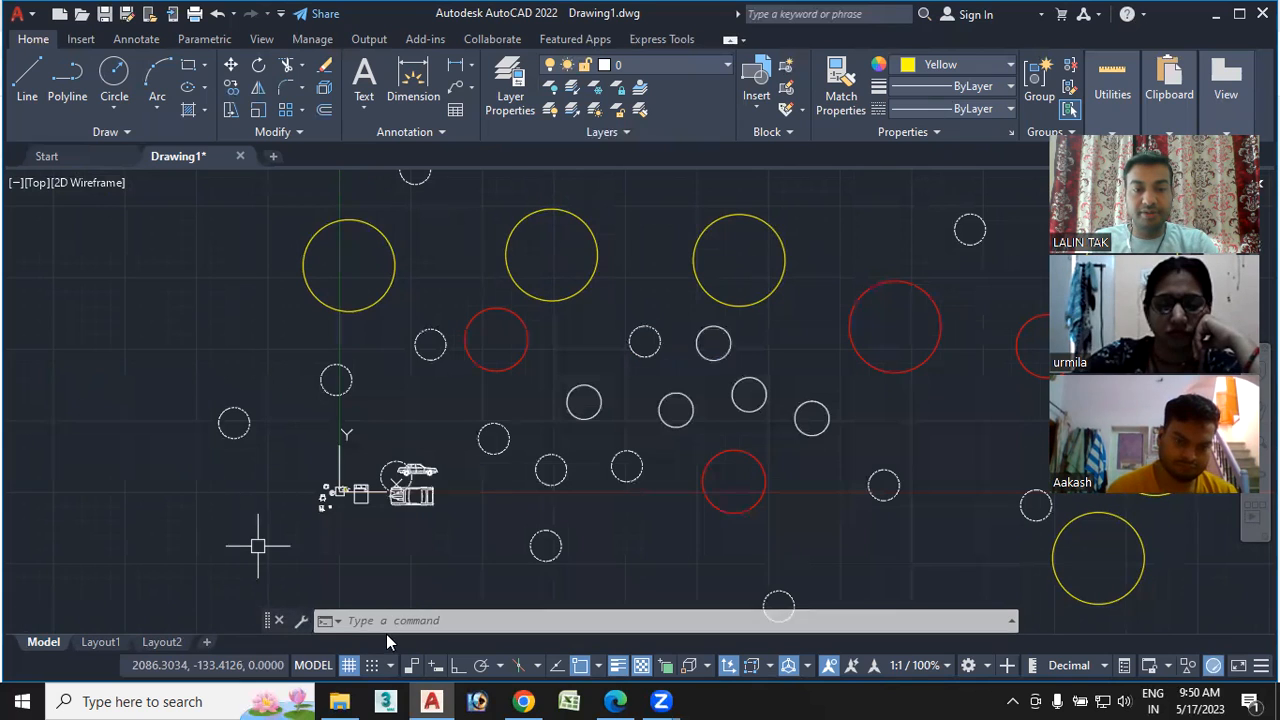
Place a point object at the base point coordinates 685.5291,667.1431
click(391, 621)
text(pio)
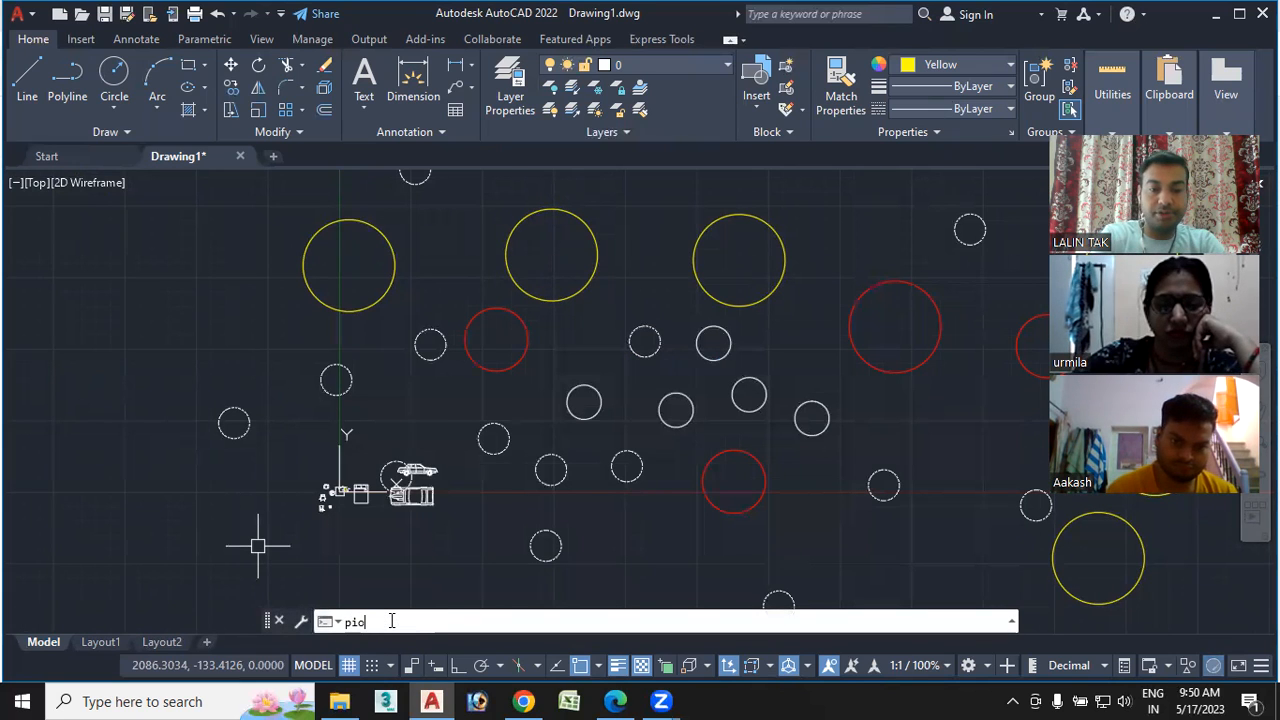
key(BackSpace)
text(o)
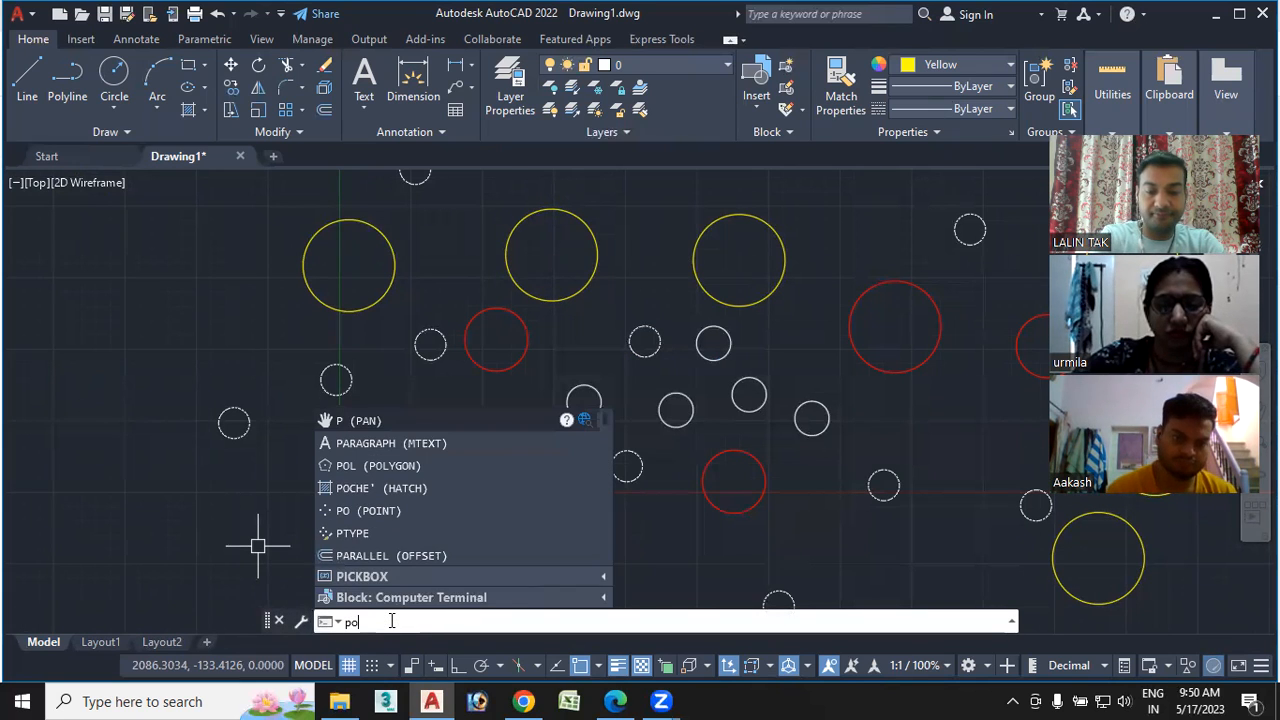
key(Return)
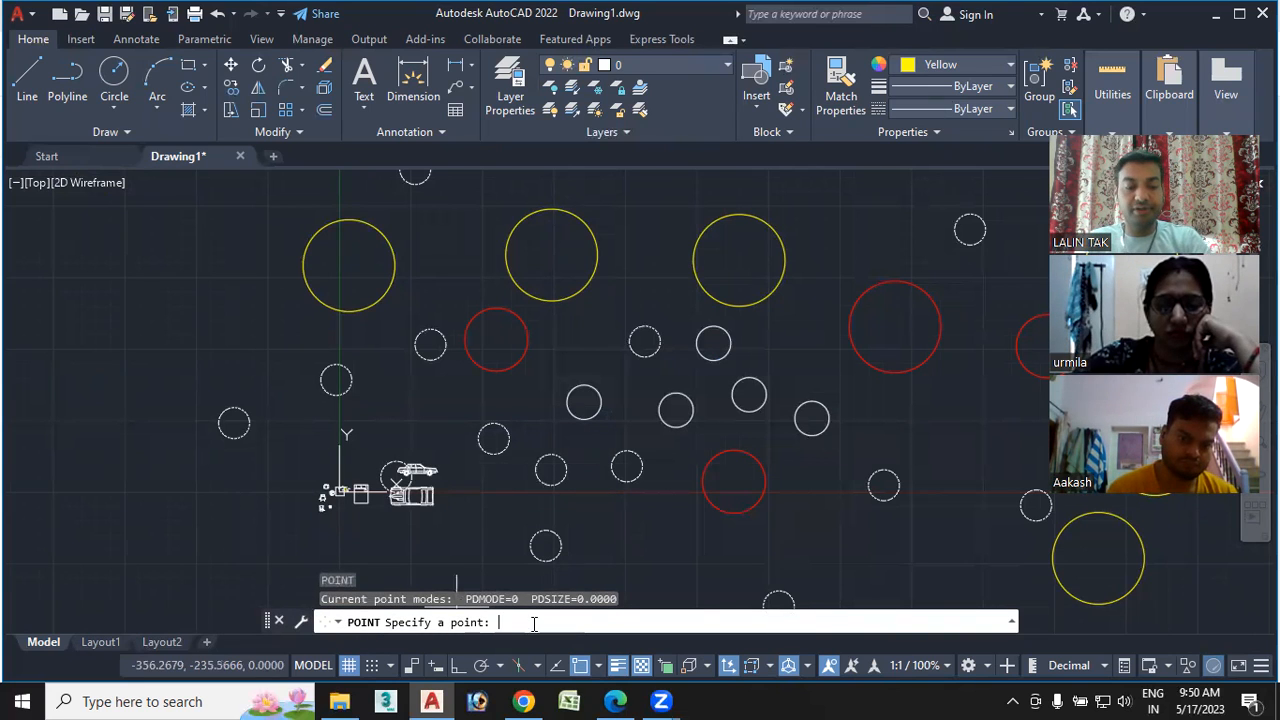
text(685.5291,667.1431)
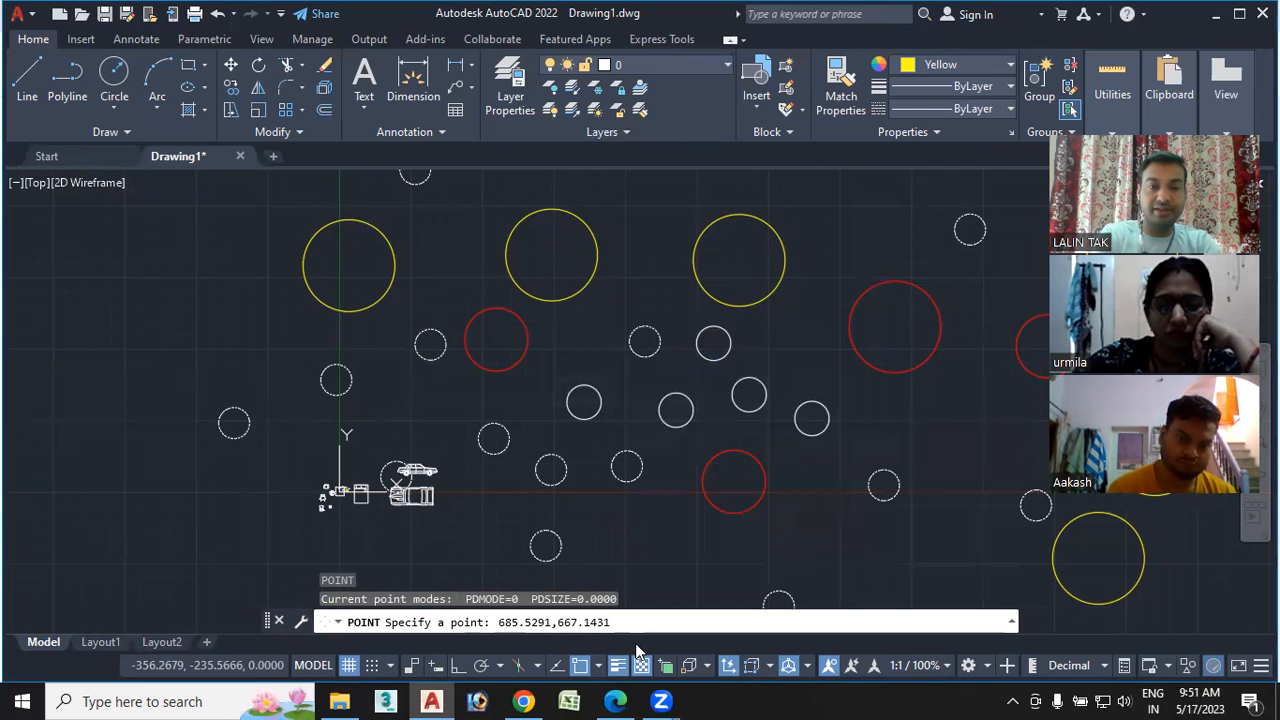
key(Return)
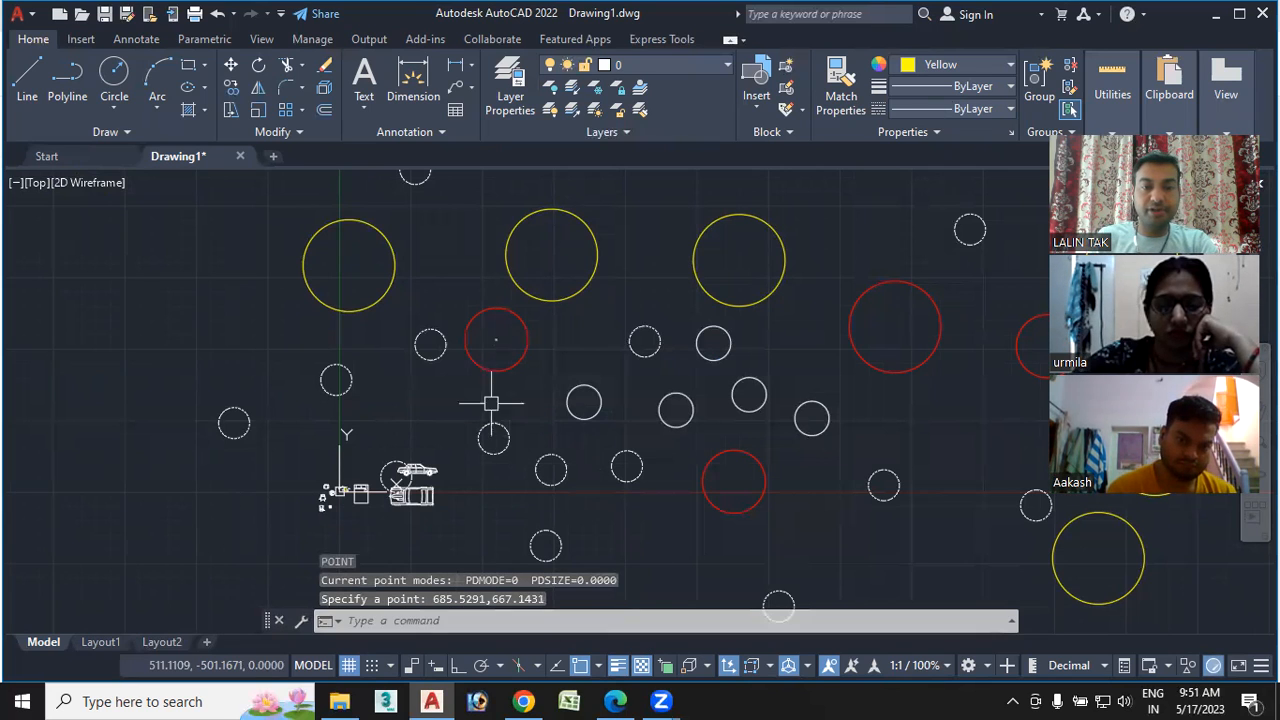
Set the point style with PTYPE to a circle crossed by an X, and inspect the point in the red circle
click(451, 620)
text(PTYPE)
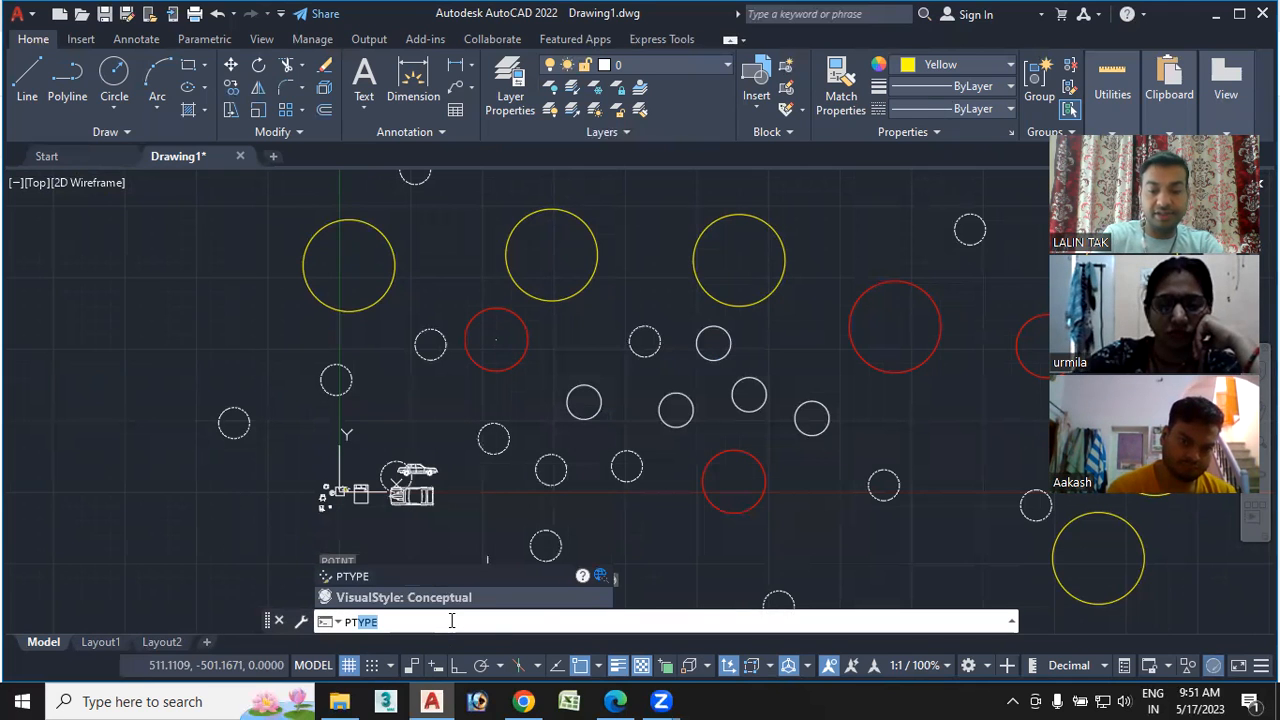
key(Return)
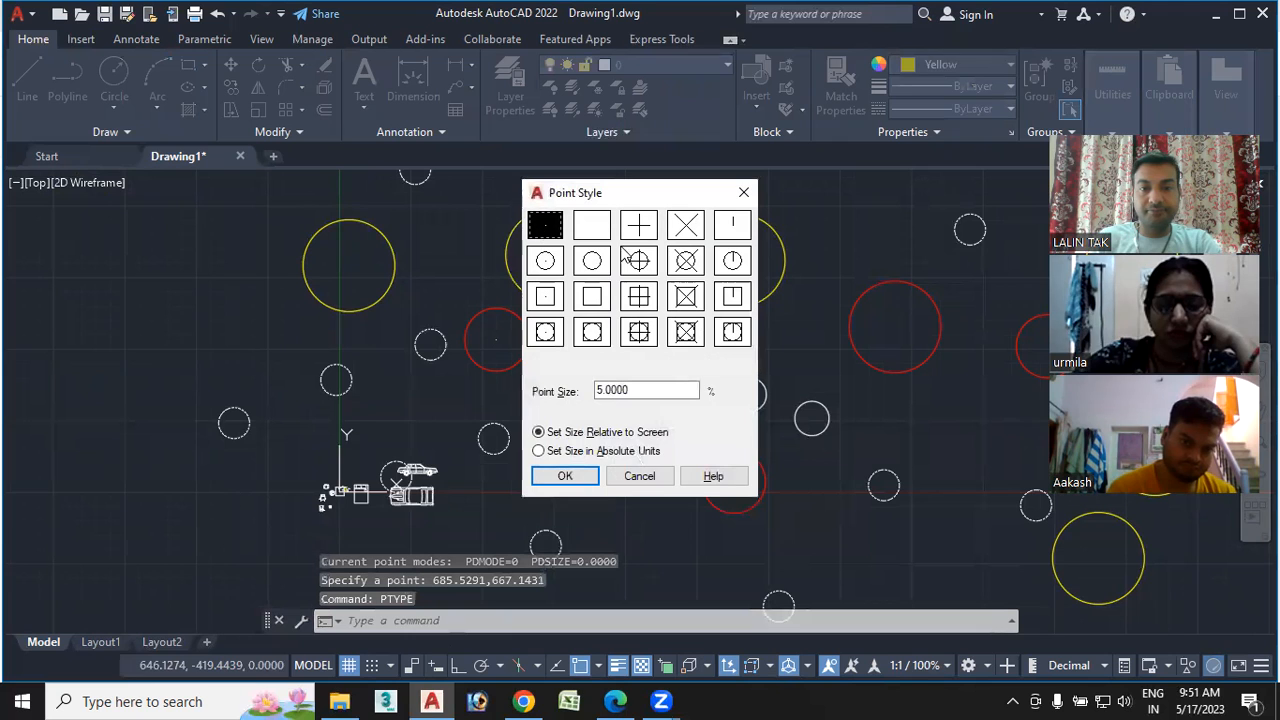
click(685, 261)
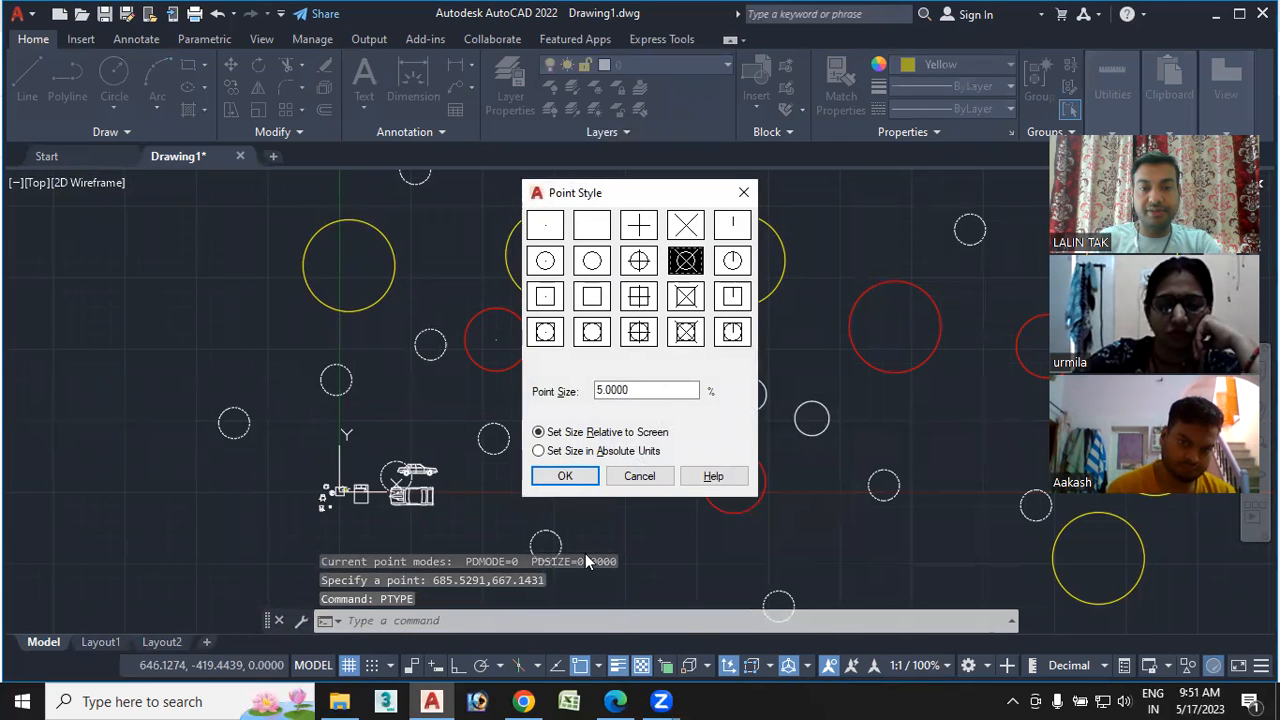
click(569, 476)
scroll(494, 337, up, 4)
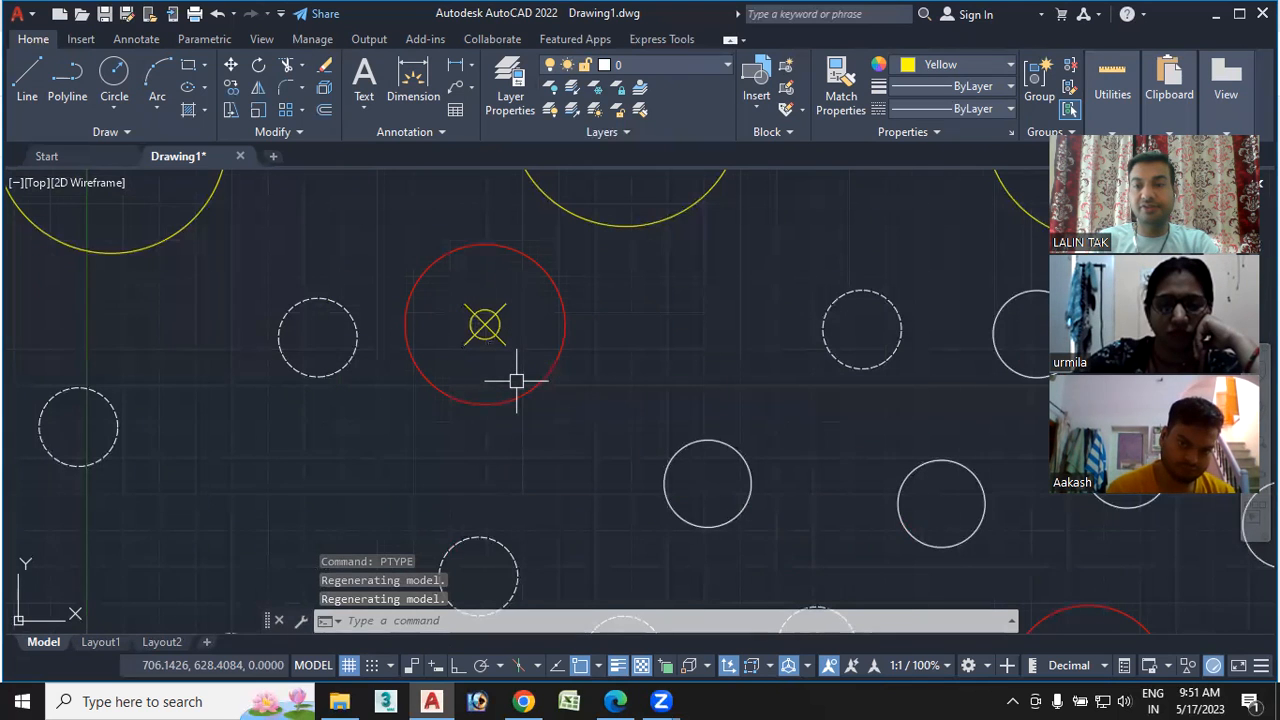
scroll(516, 380, down, 2)
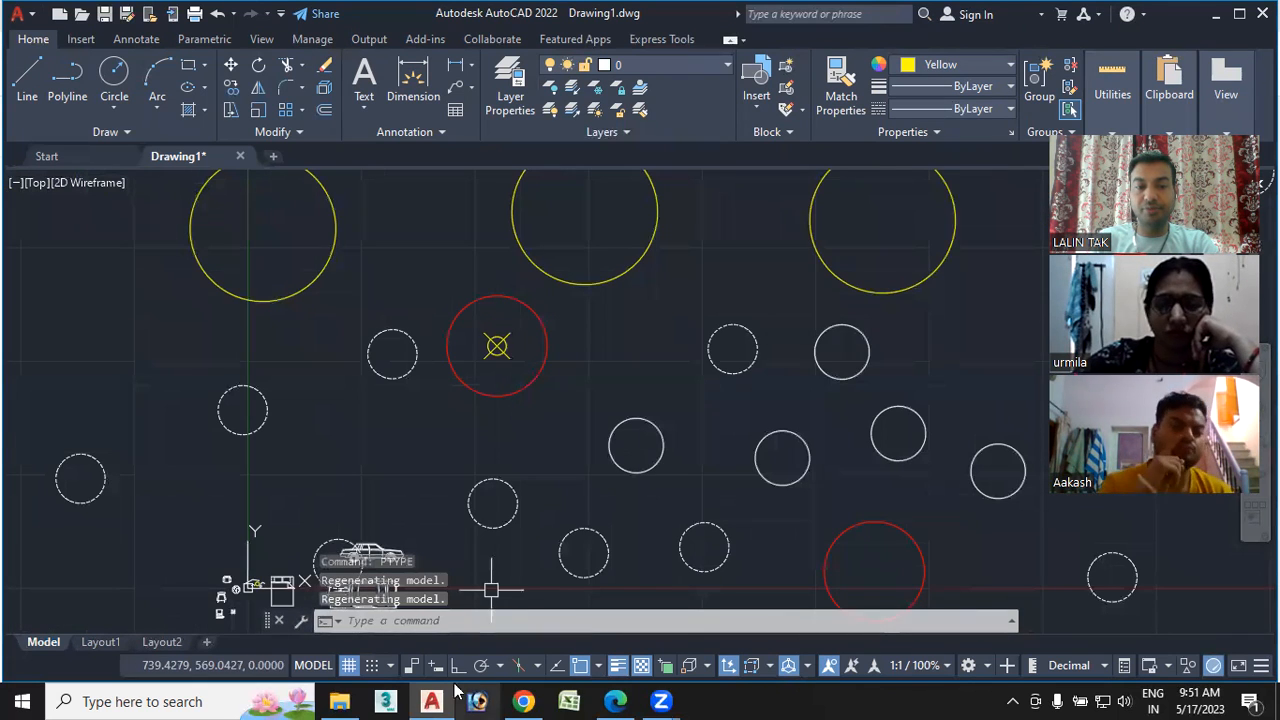
Query the base point again with BASE, consult the topic list in AutoCAD 2021.pdf in Edge, and cancel the command back in AutoCAD
text(base)
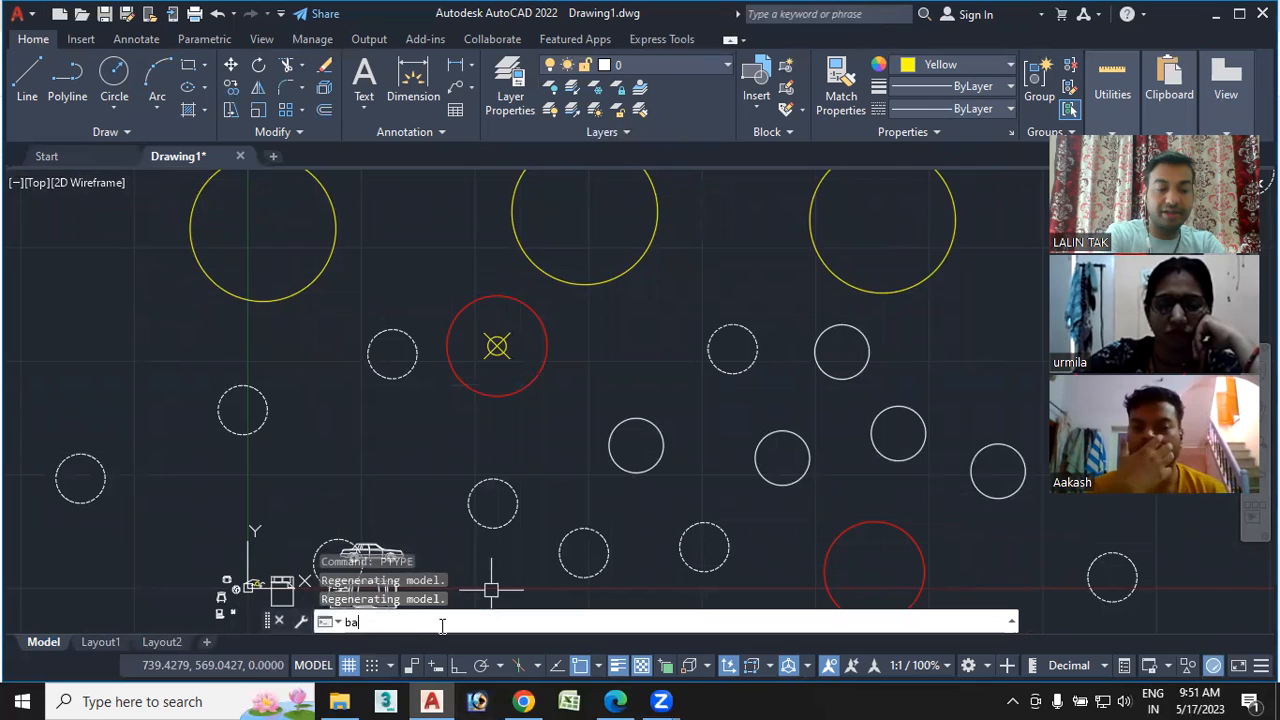
key(Return)
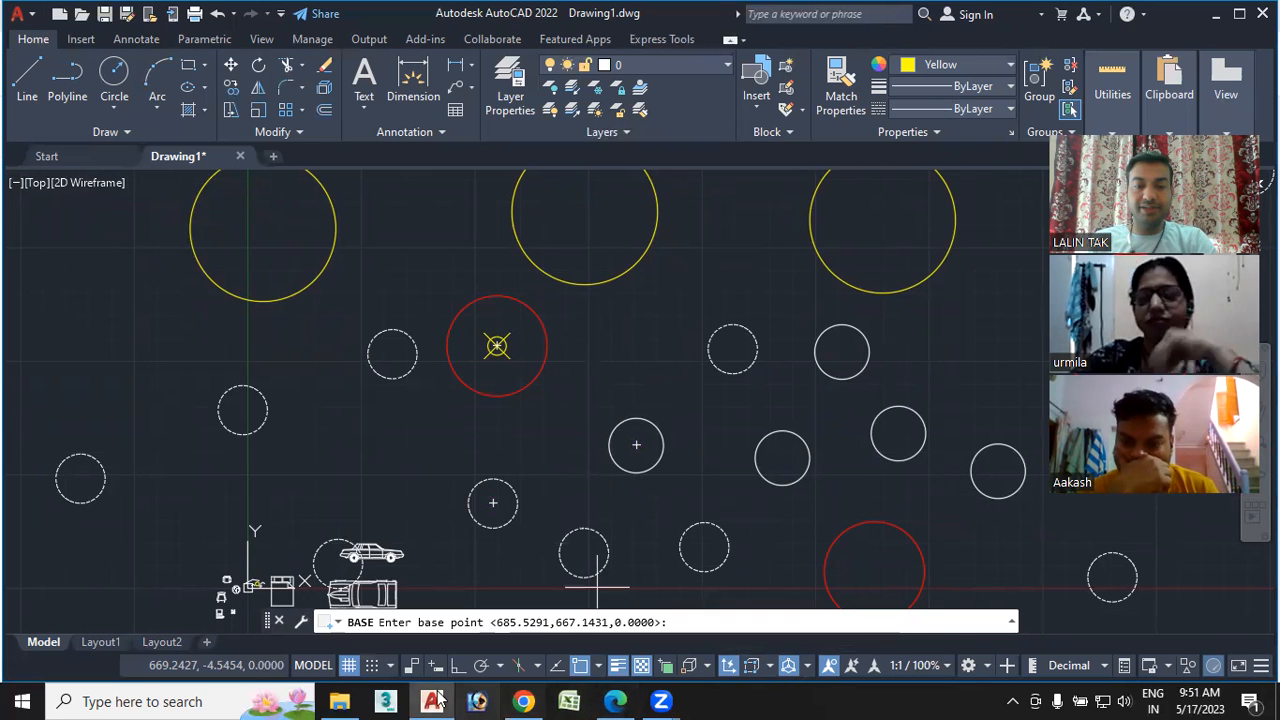
click(615, 701)
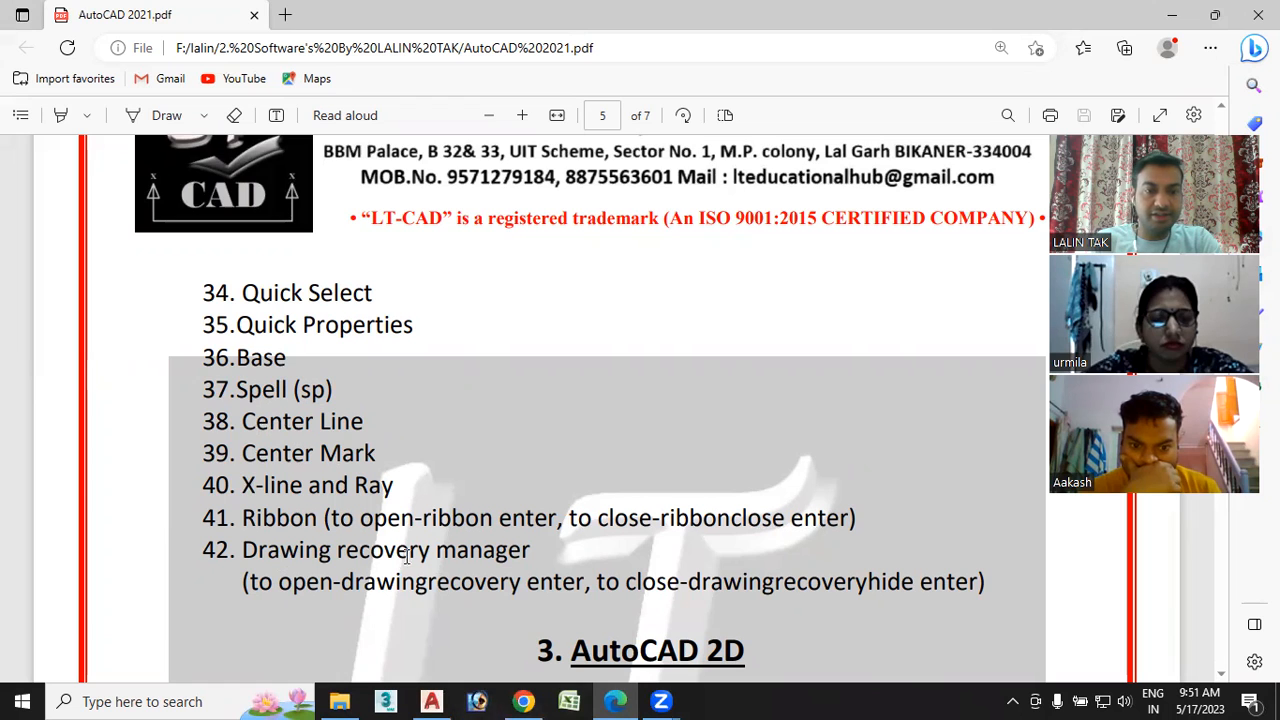
click(432, 701)
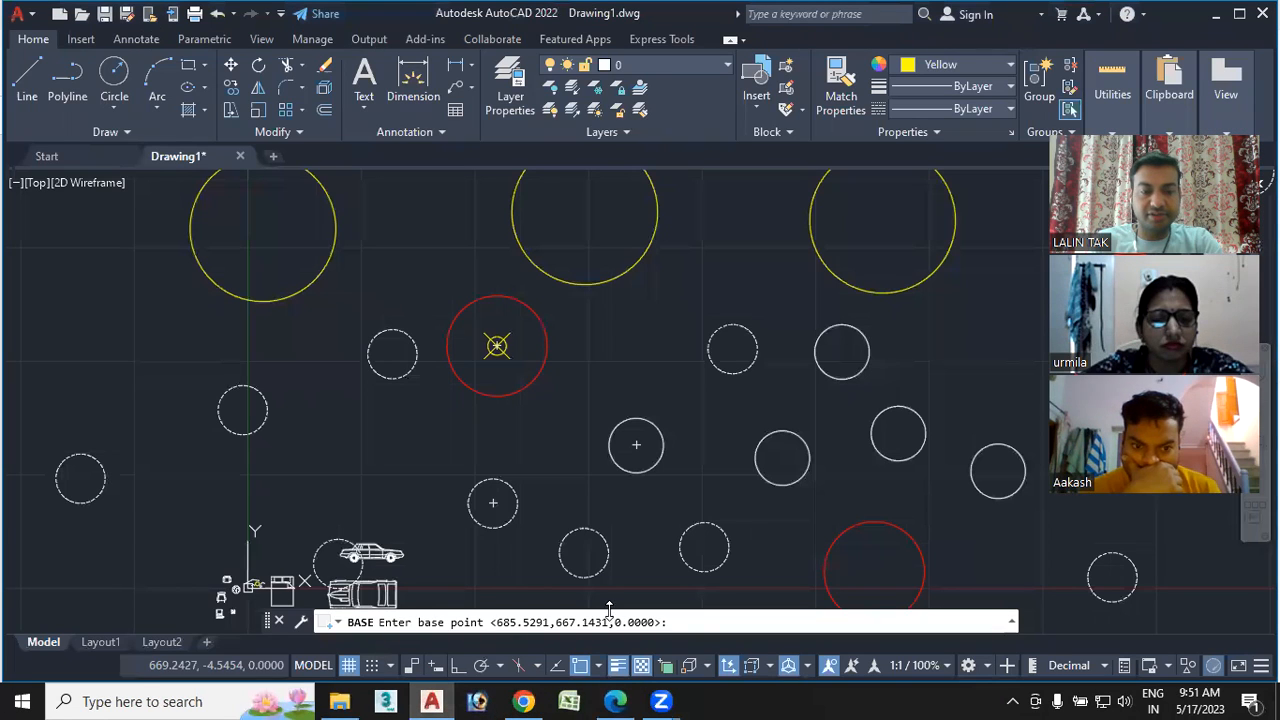
key(Escape)
Open the Check Spelling dialog with the SPELL command
text(spe)
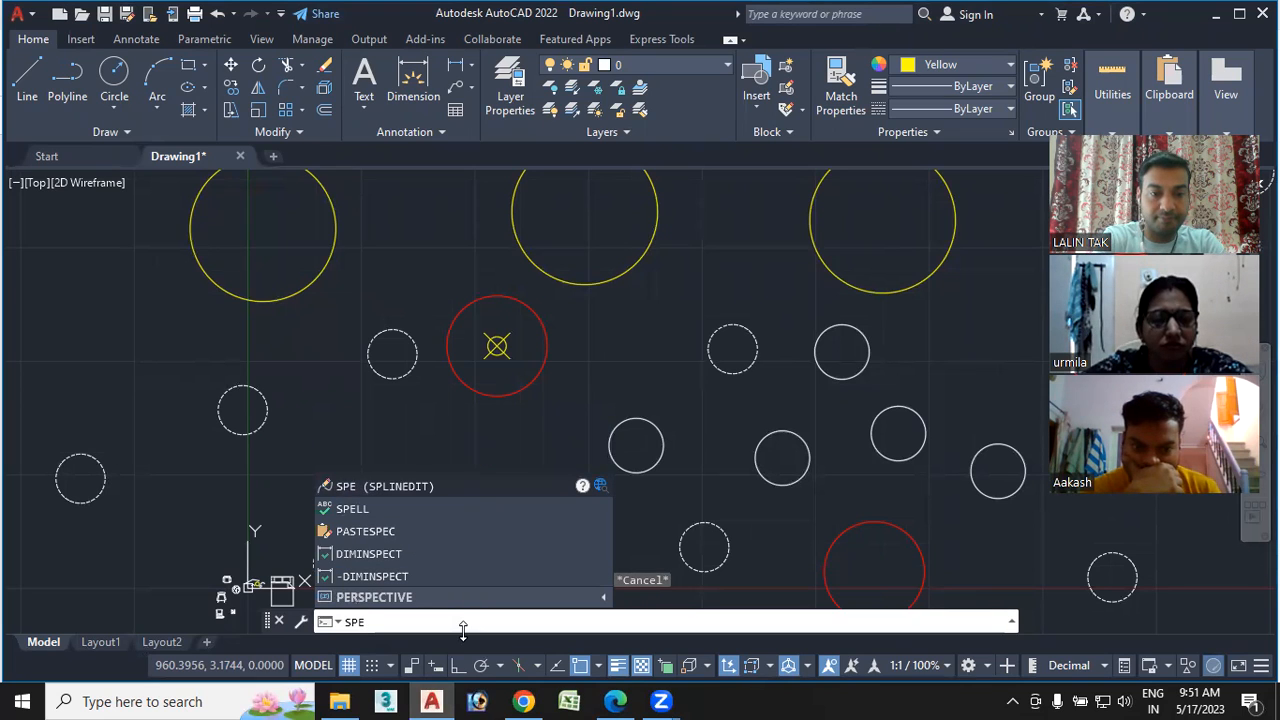
text(ll)
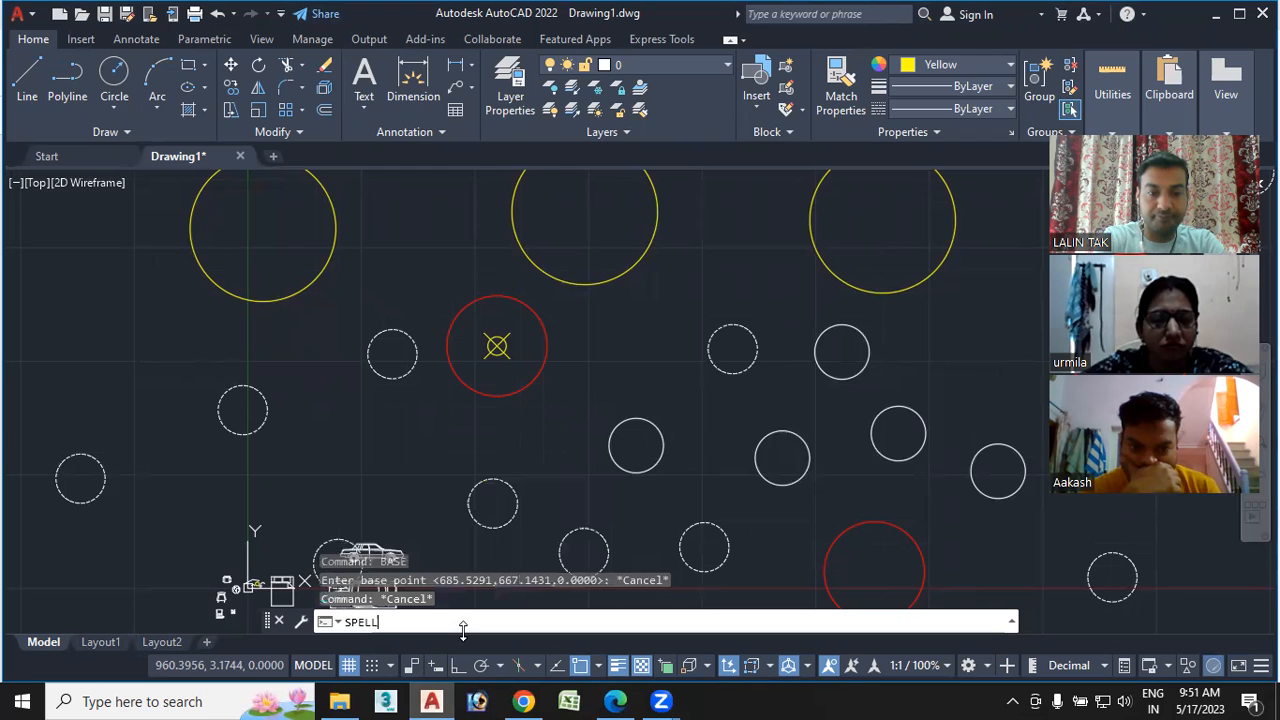
key(Return)
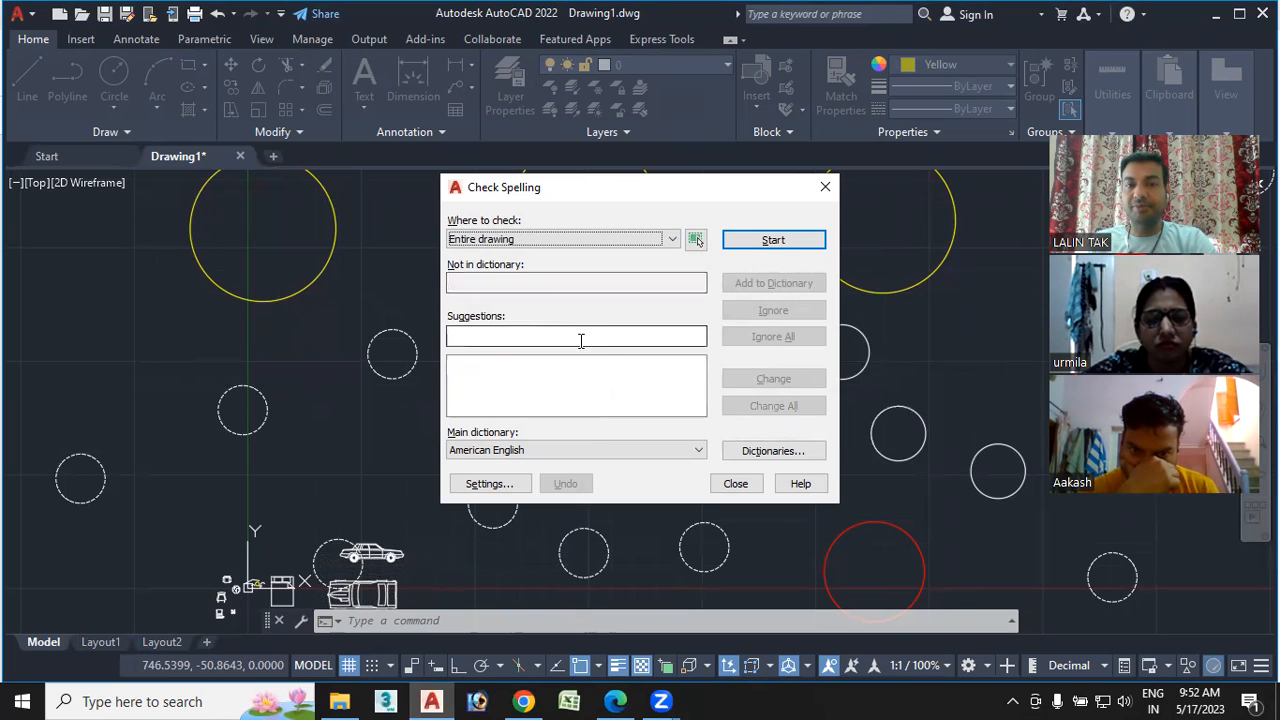
Close the Check Spelling dialog, consult the topic list in AutoCAD 2021.pdf in Edge, and return to AutoCAD
click(490, 286)
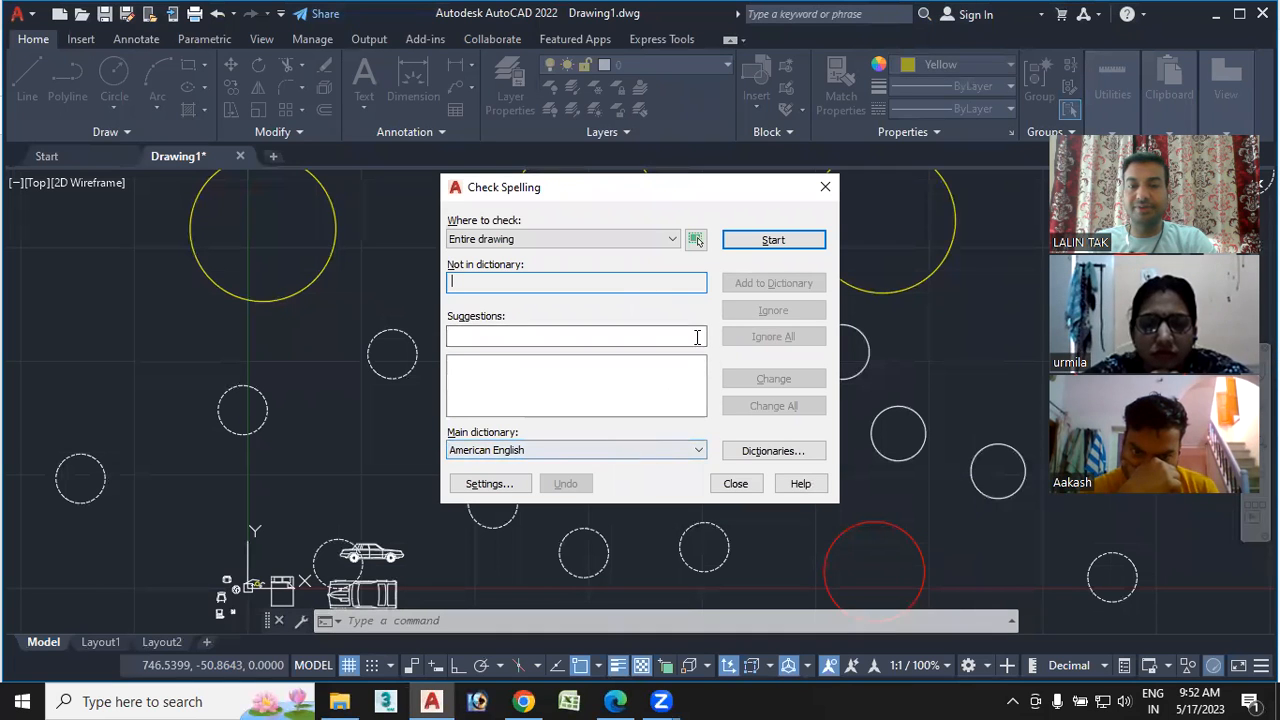
click(825, 186)
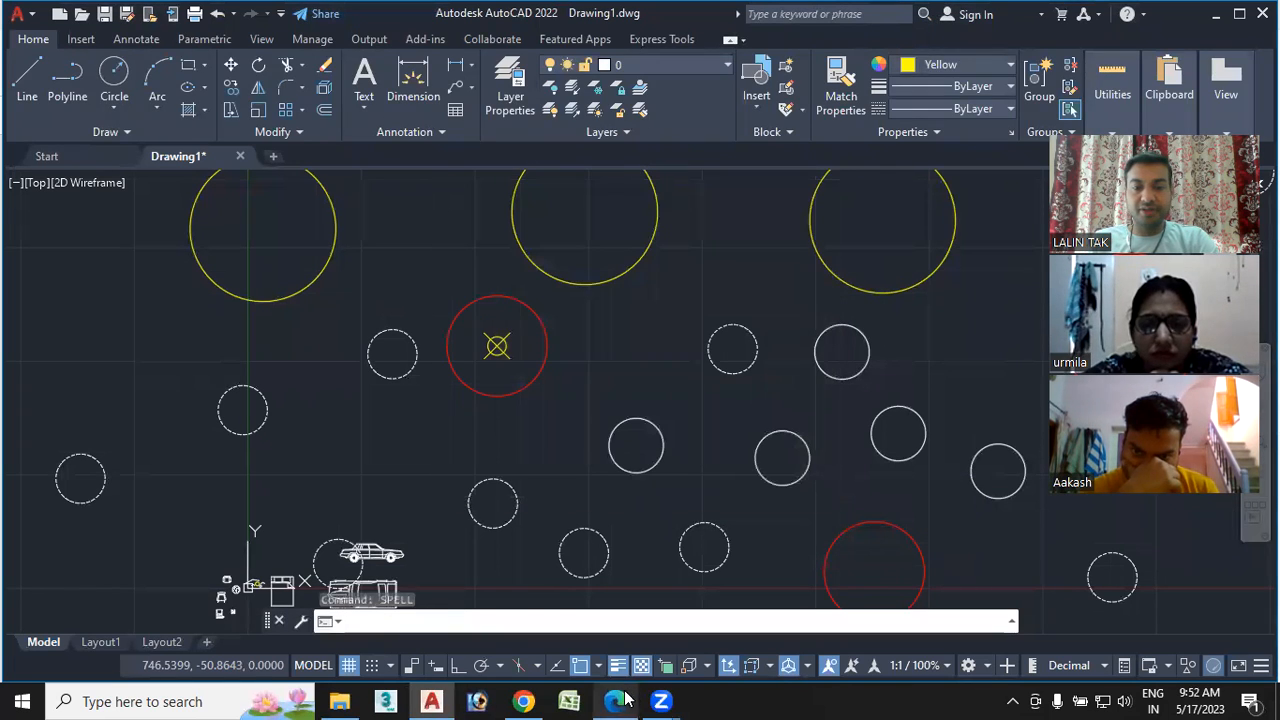
click(615, 701)
scroll(251, 370, down, 1)
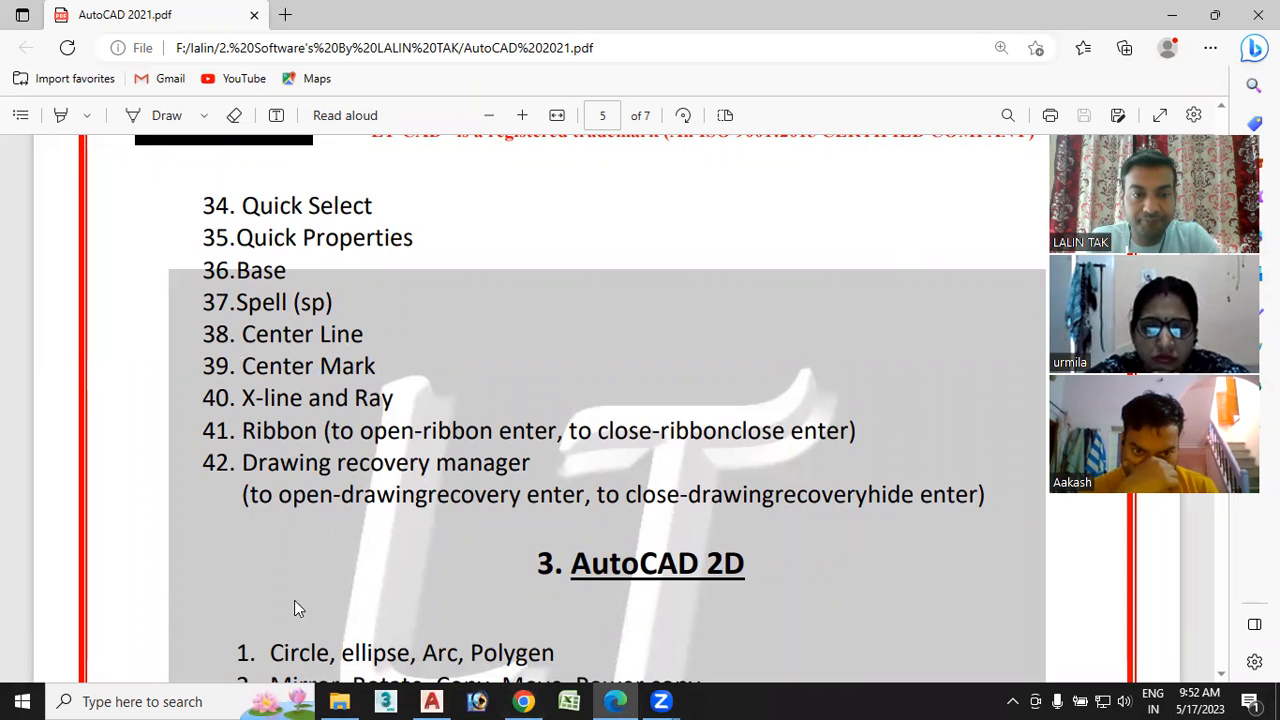
click(444, 676)
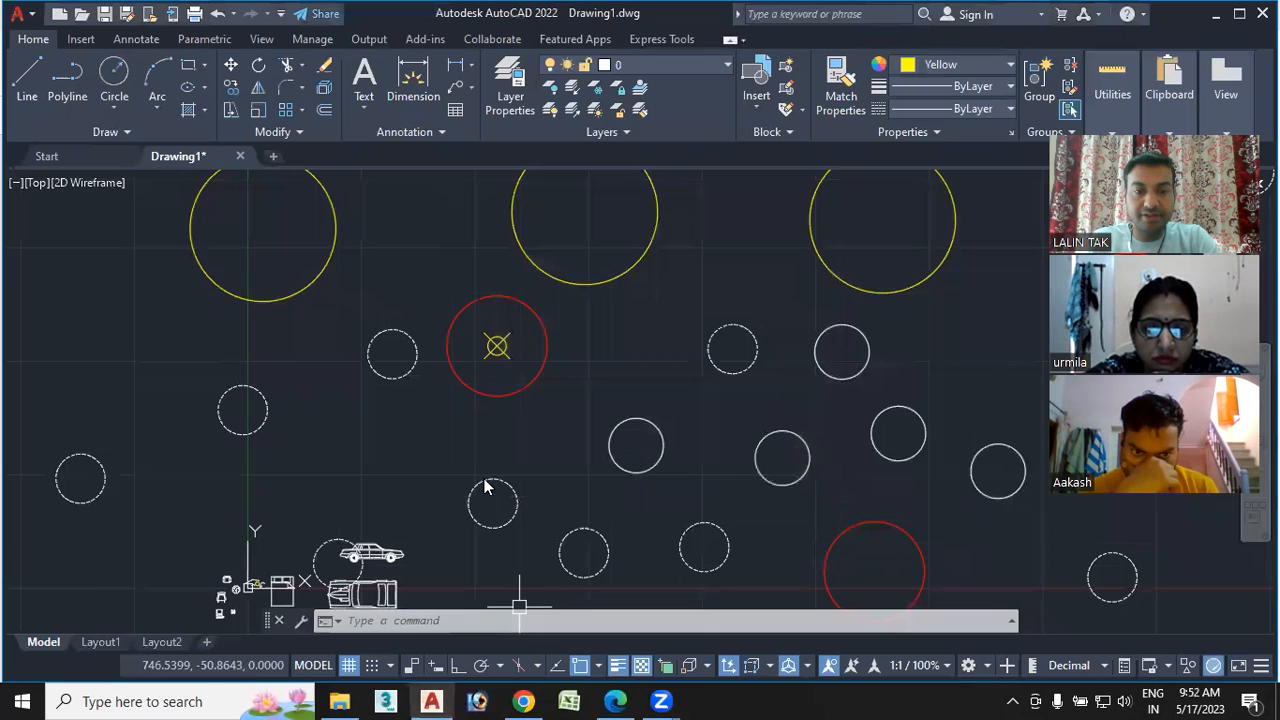
Draw one diagonal ray with the RAY command in the empty area to the right of the circles
scroll(560, 425, down, 4)
middle_drag(572, 427, 192, 412)
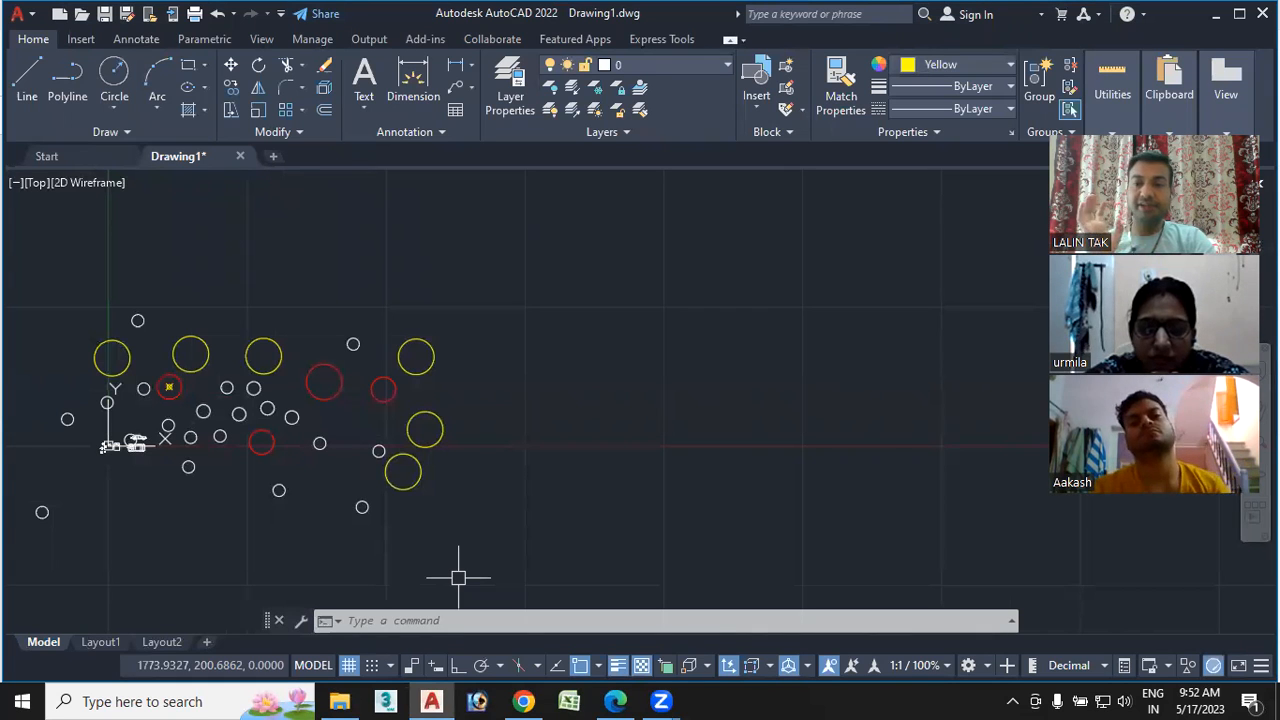
click(412, 621)
text(ray)
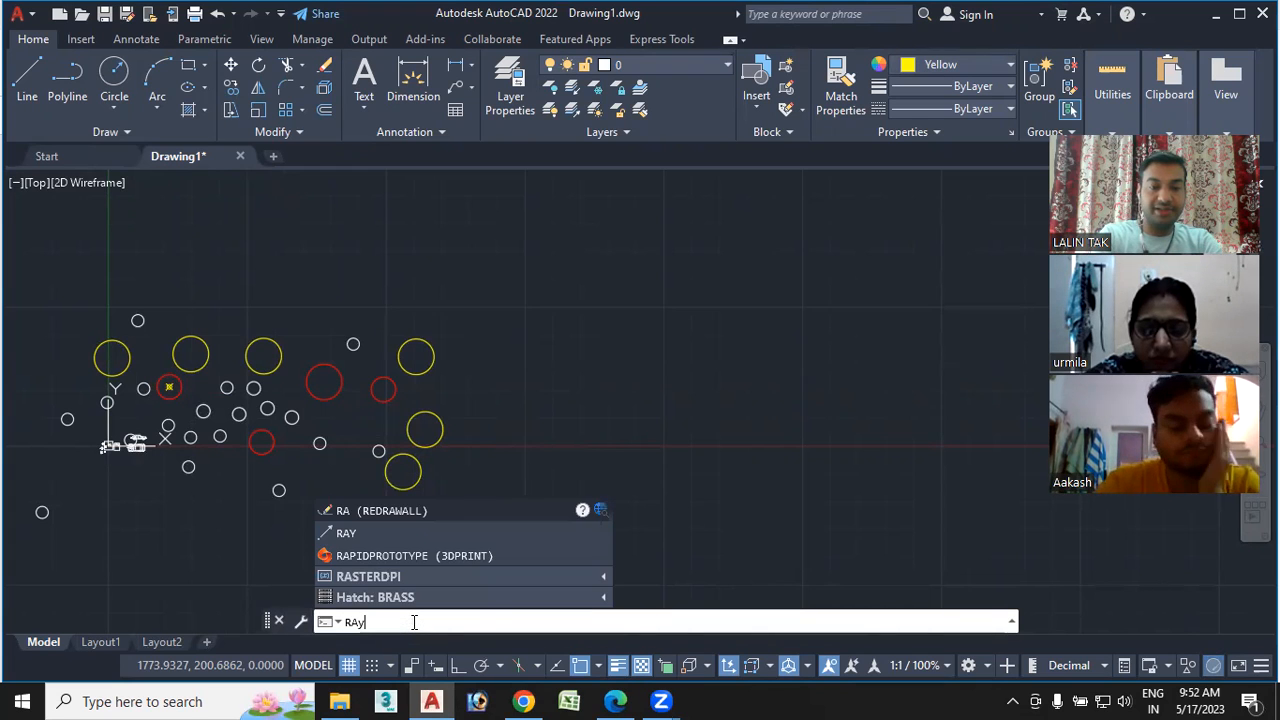
key(Return)
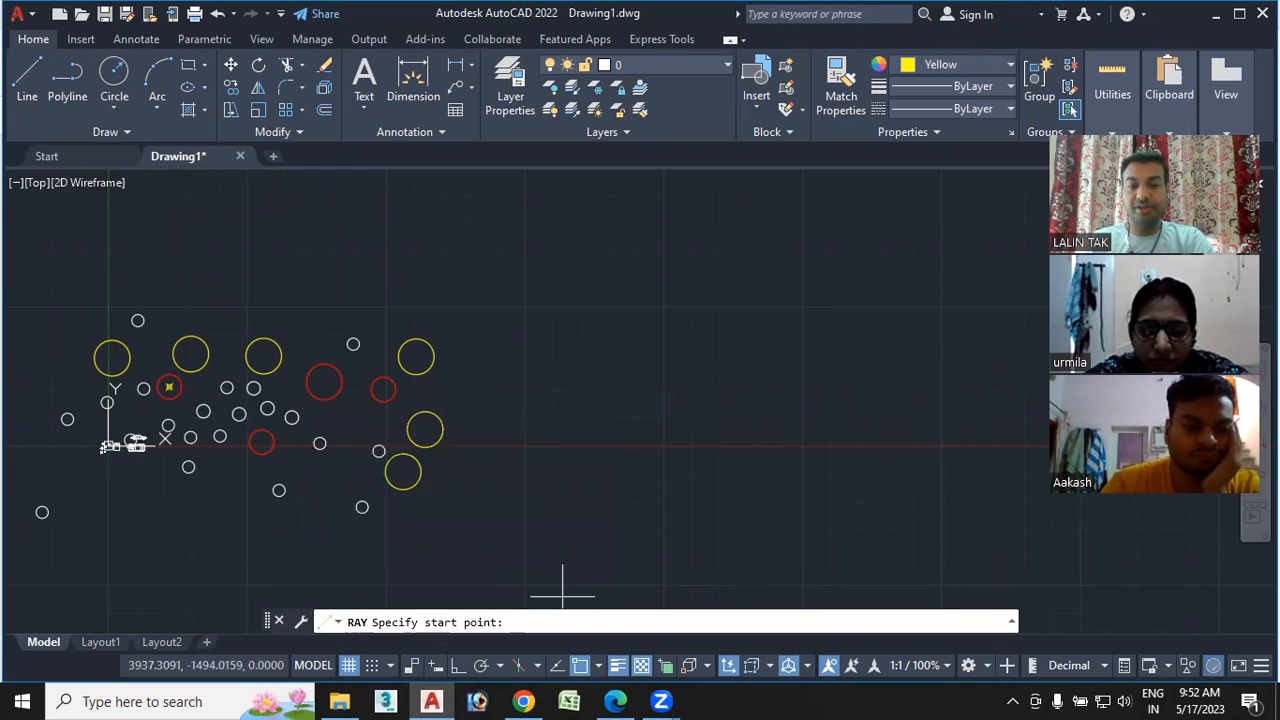
middle_drag(698, 532, 477, 523)
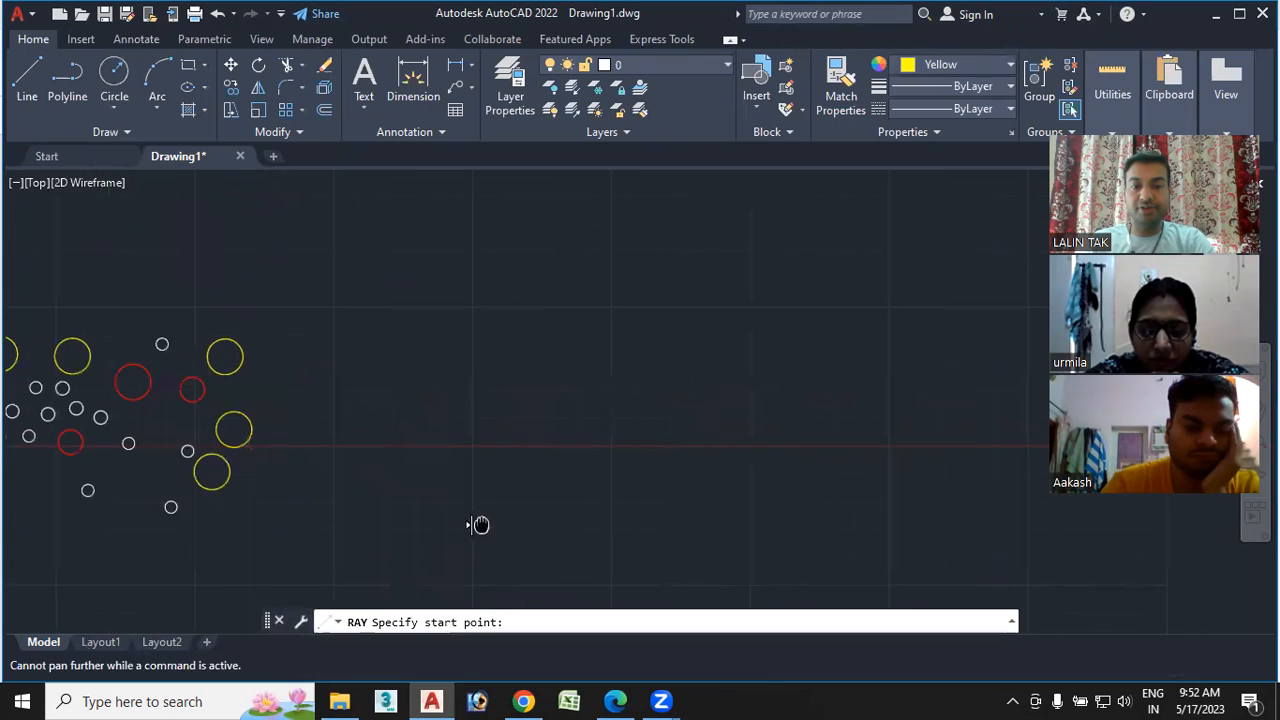
click(626, 450)
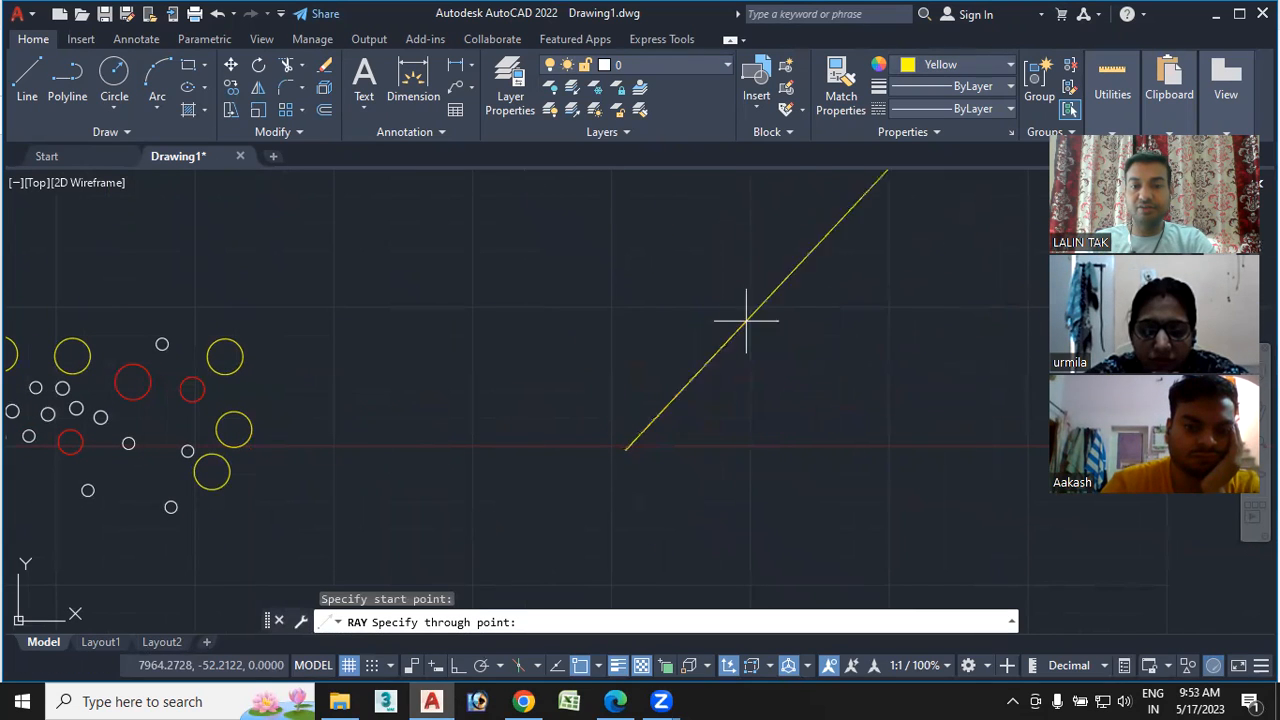
click(750, 319)
scroll(751, 349, down, 1)
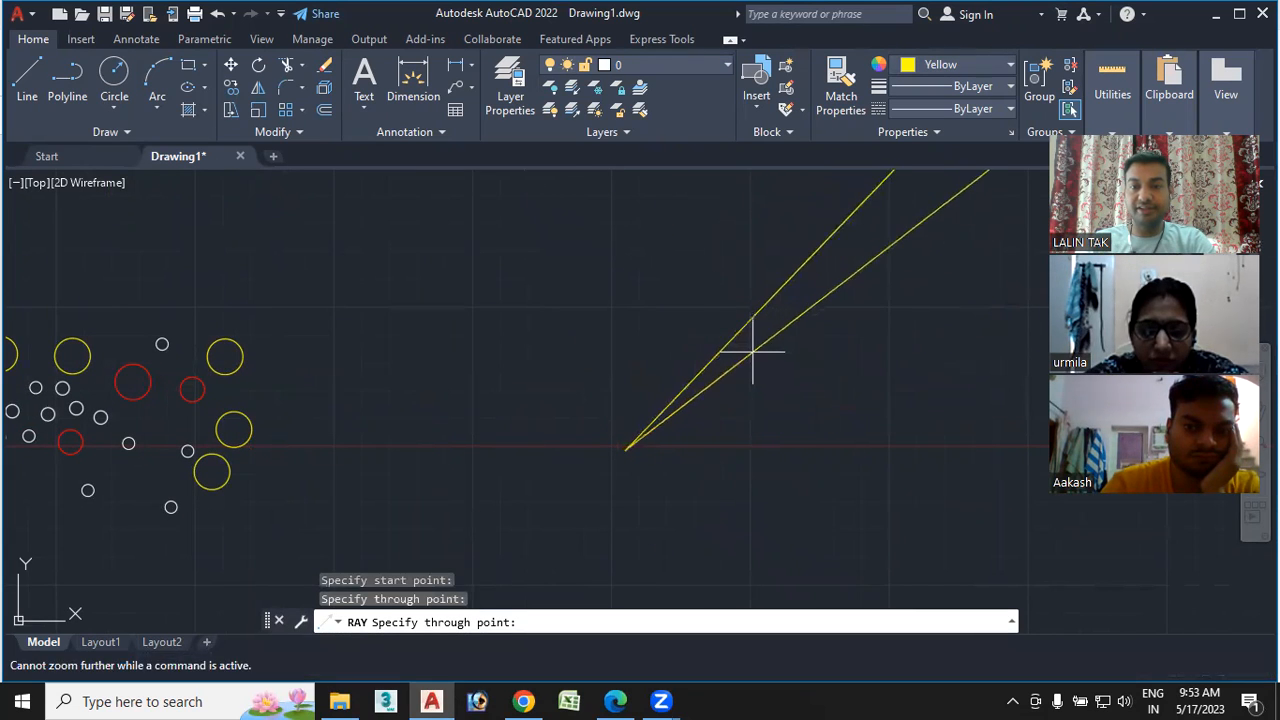
key(Escape)
Examine how far the ray extends from its start point, compared with the rest of the drawing
scroll(722, 378, down, 6)
scroll(726, 378, down, 6)
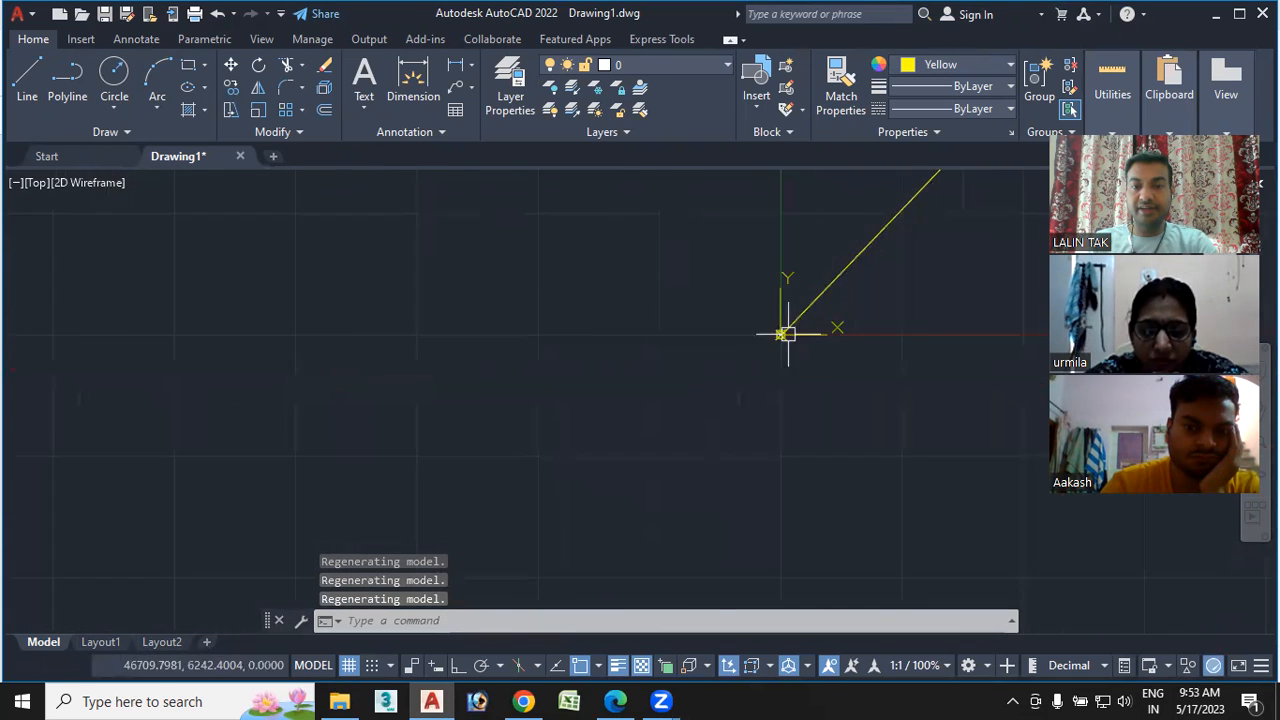
scroll(586, 457, up, 10)
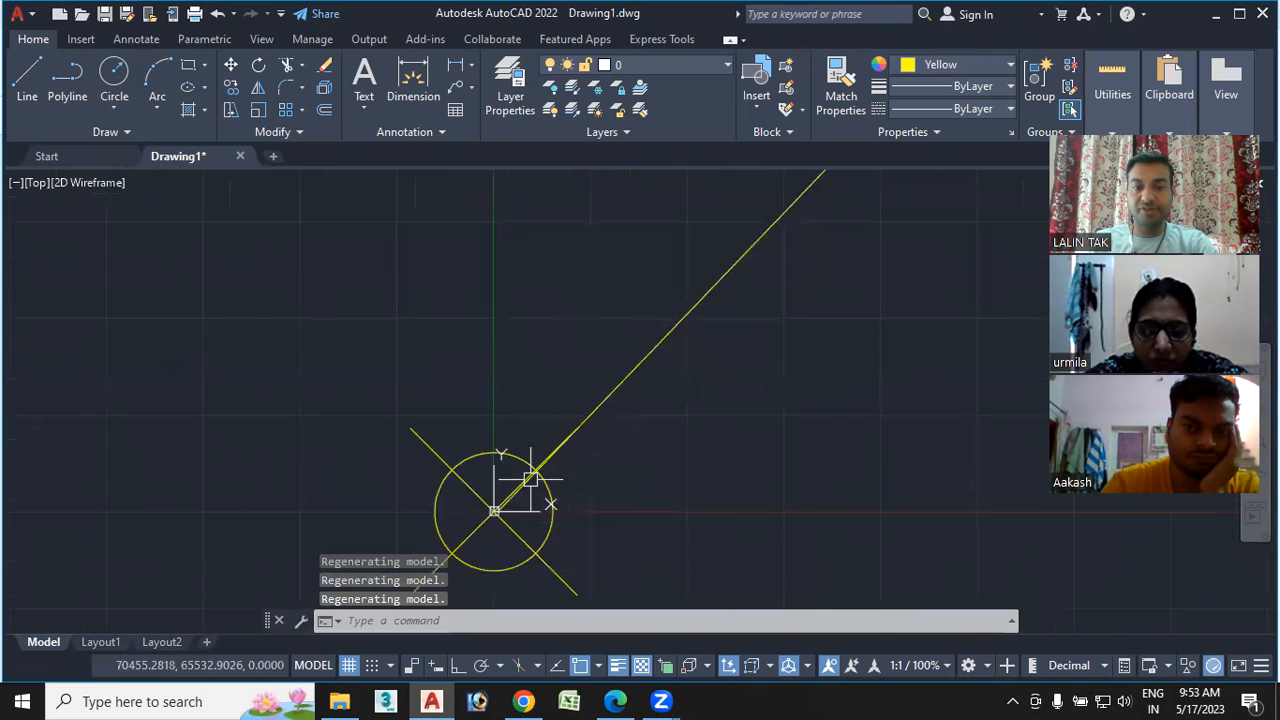
scroll(559, 364, up, 5)
scroll(637, 280, up, 5)
middle_drag(631, 289, 437, 337)
scroll(430, 343, down, 3)
scroll(434, 343, up, 4)
Erase all objects from the drawing
key(ctrl+a)
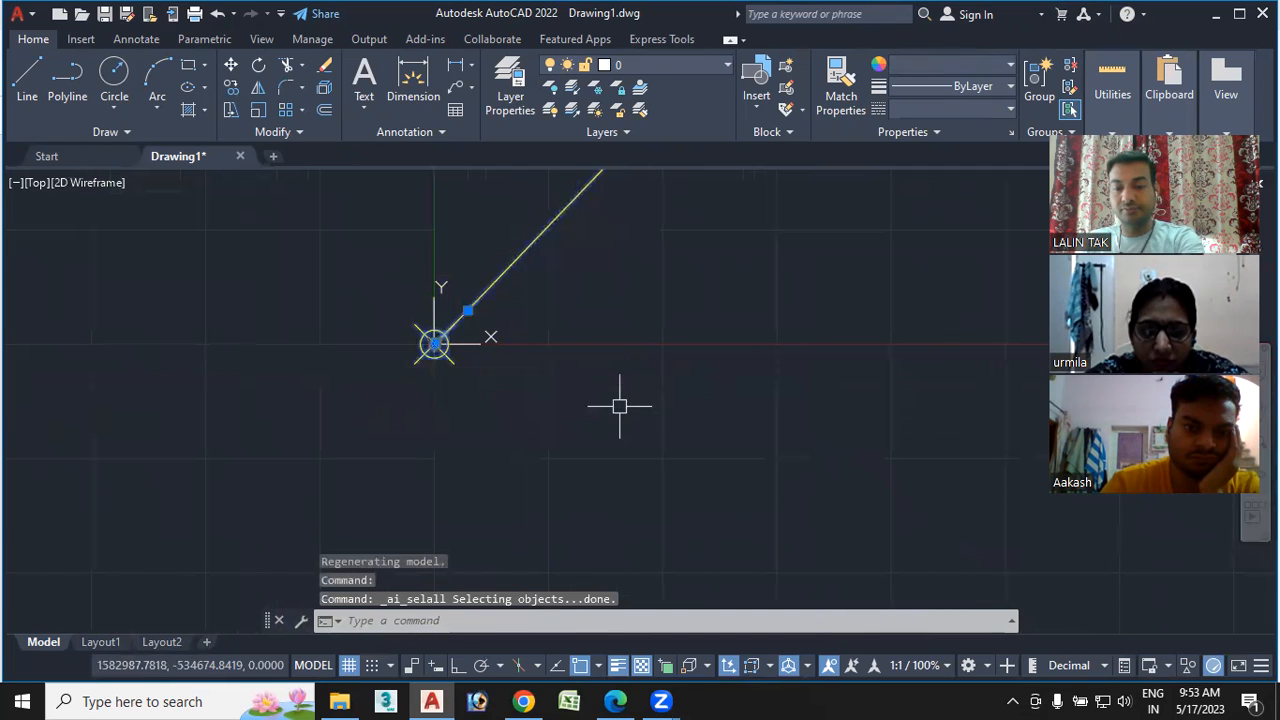
key(Delete)
Draw a fan of rays from one shared start point below the origin, spreading across the upper half from side to side
text(ray)
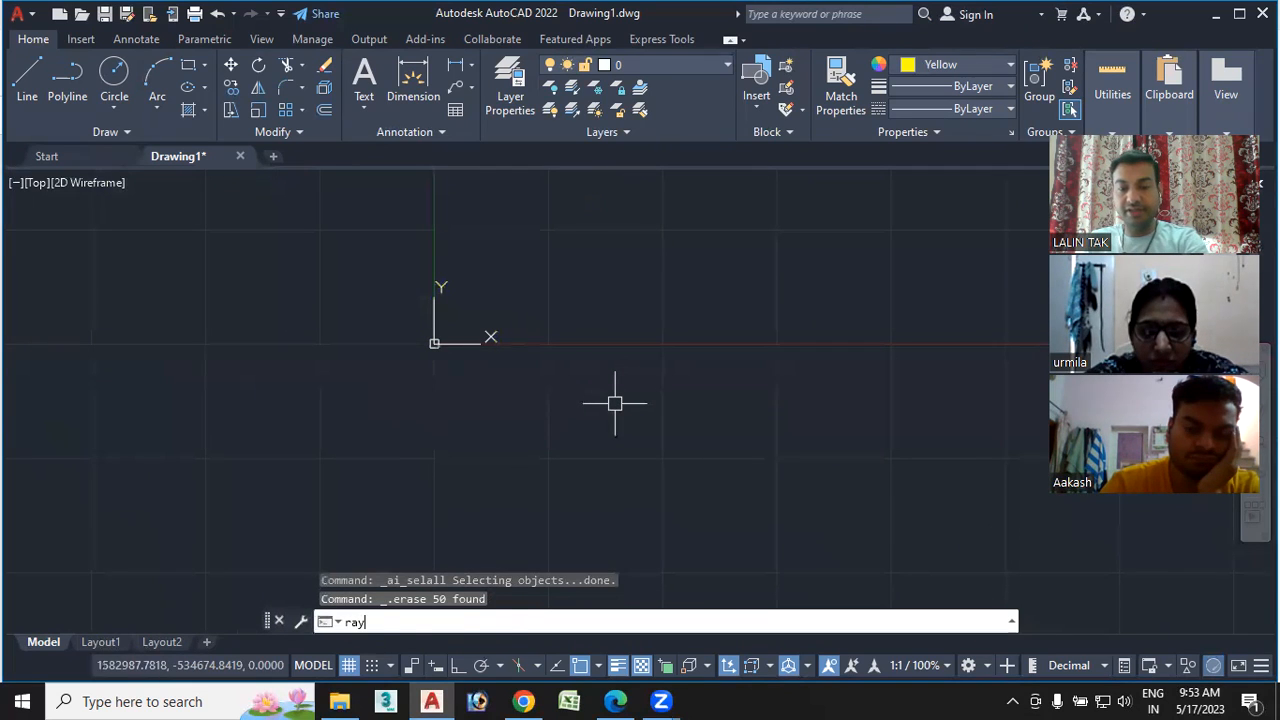
key(Return)
click(558, 432)
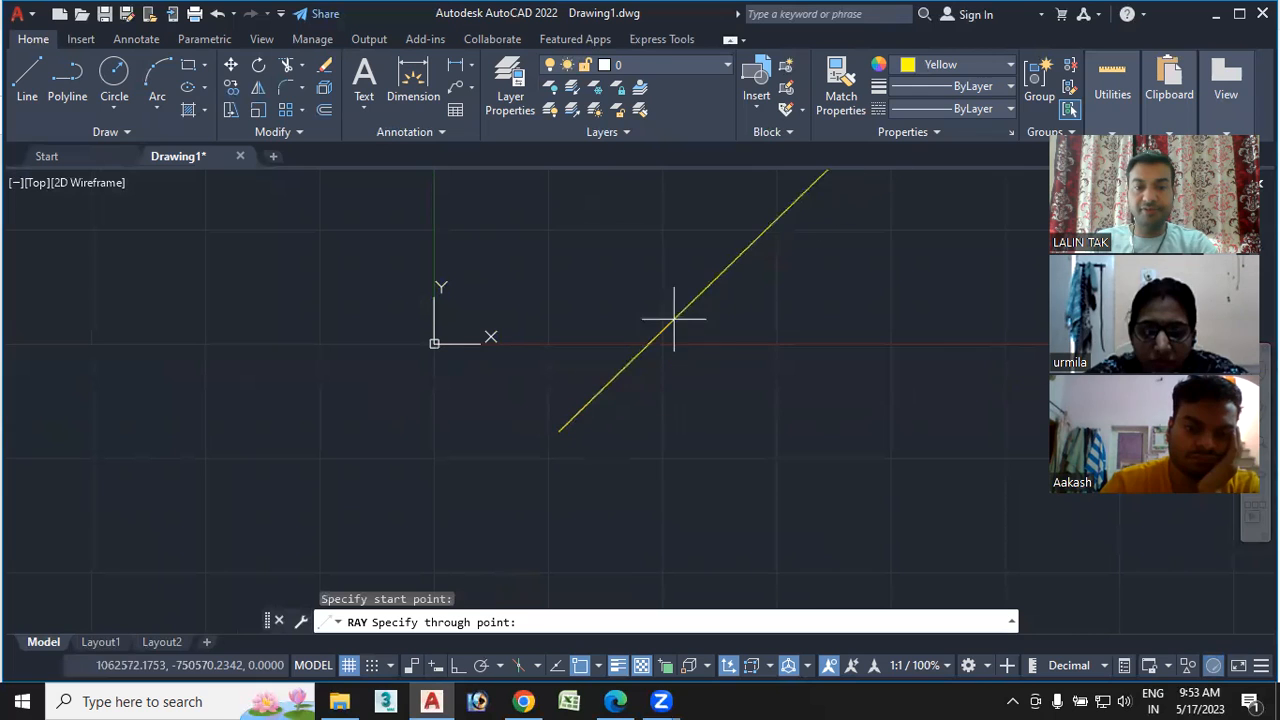
click(694, 292)
click(694, 321)
click(707, 336)
click(720, 359)
click(727, 379)
click(727, 400)
click(727, 412)
click(729, 423)
click(729, 429)
click(646, 315)
click(614, 314)
click(578, 314)
click(552, 325)
click(514, 336)
click(470, 393)
click(460, 404)
click(423, 416)
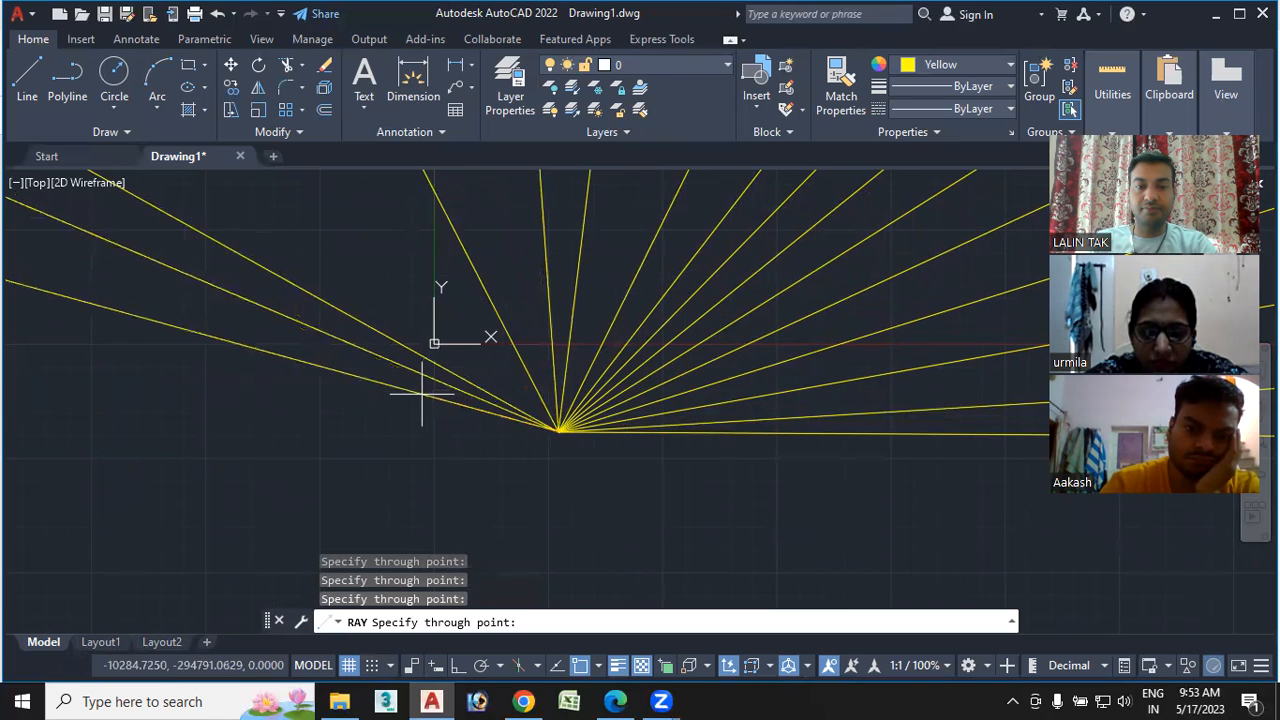
click(443, 296)
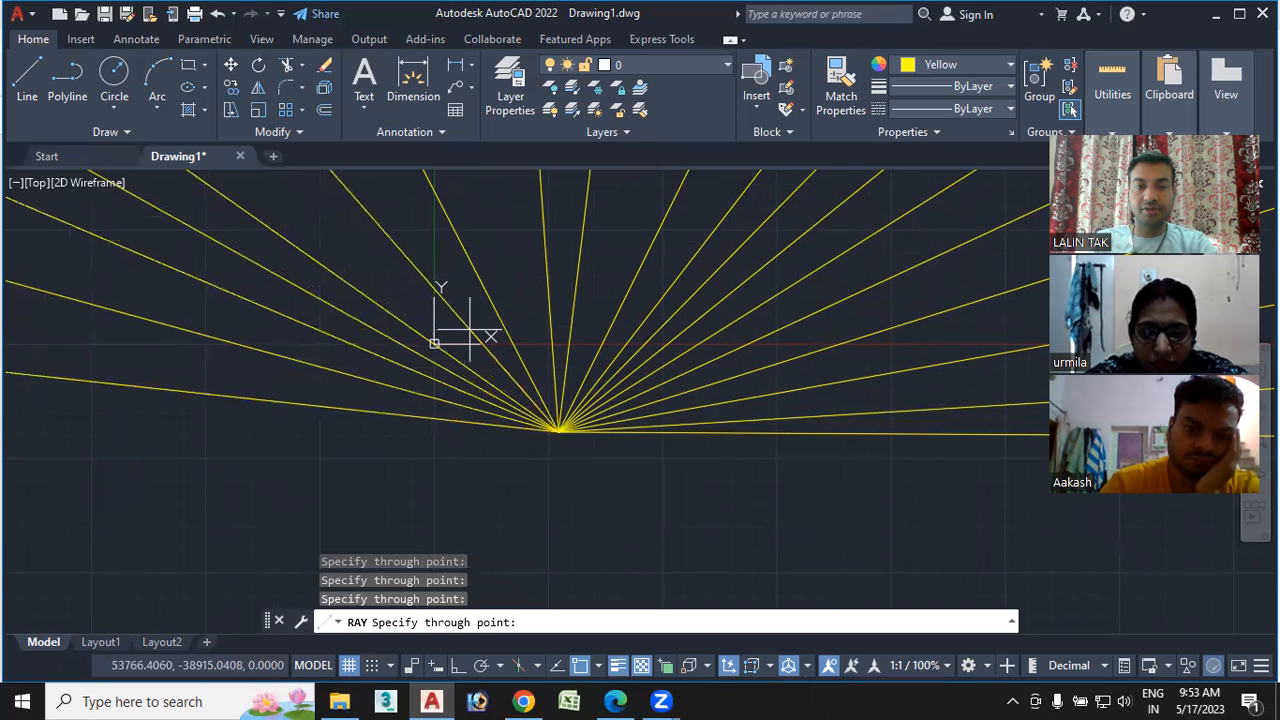
key(Escape)
Draw a large circle centred on the rays' shared start point so that it crosses all the rays
middle_drag(617, 451, 577, 510)
click(114, 74)
click(522, 481)
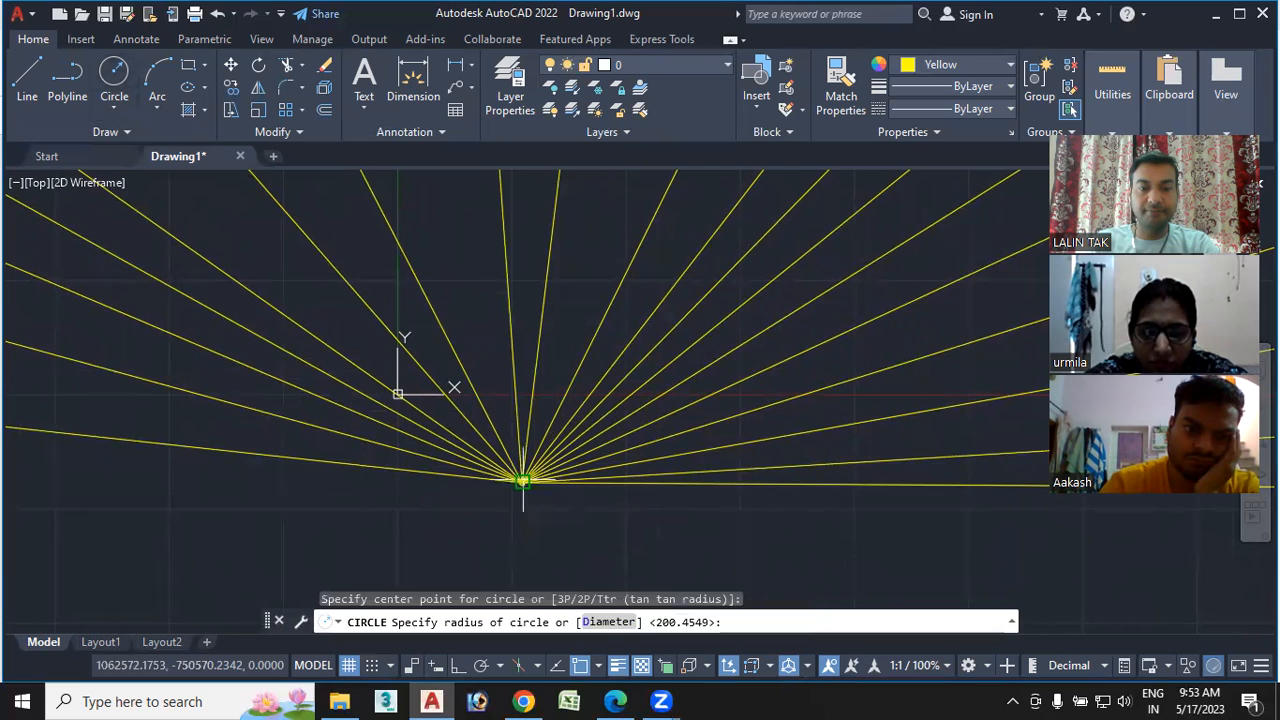
click(806, 541)
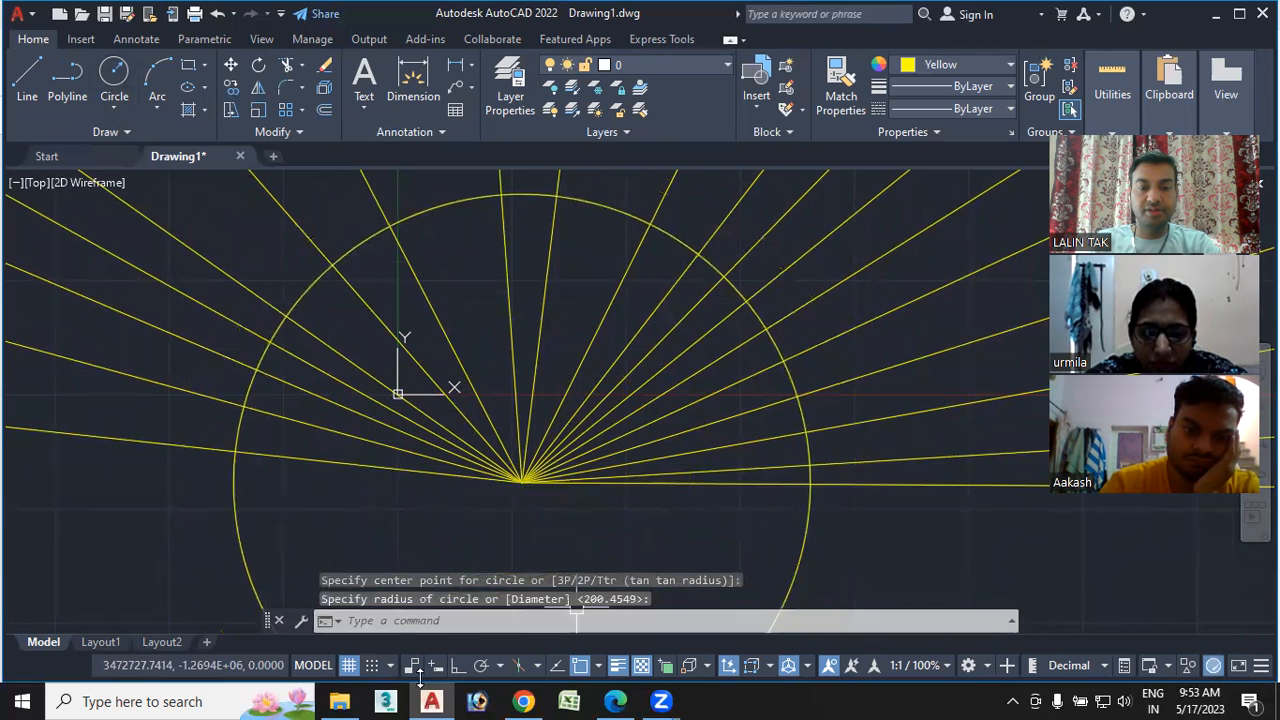
Trim the near-horizontal ray at the circle's right edge and remove the two rays just above it
text(TR)
key(Return)
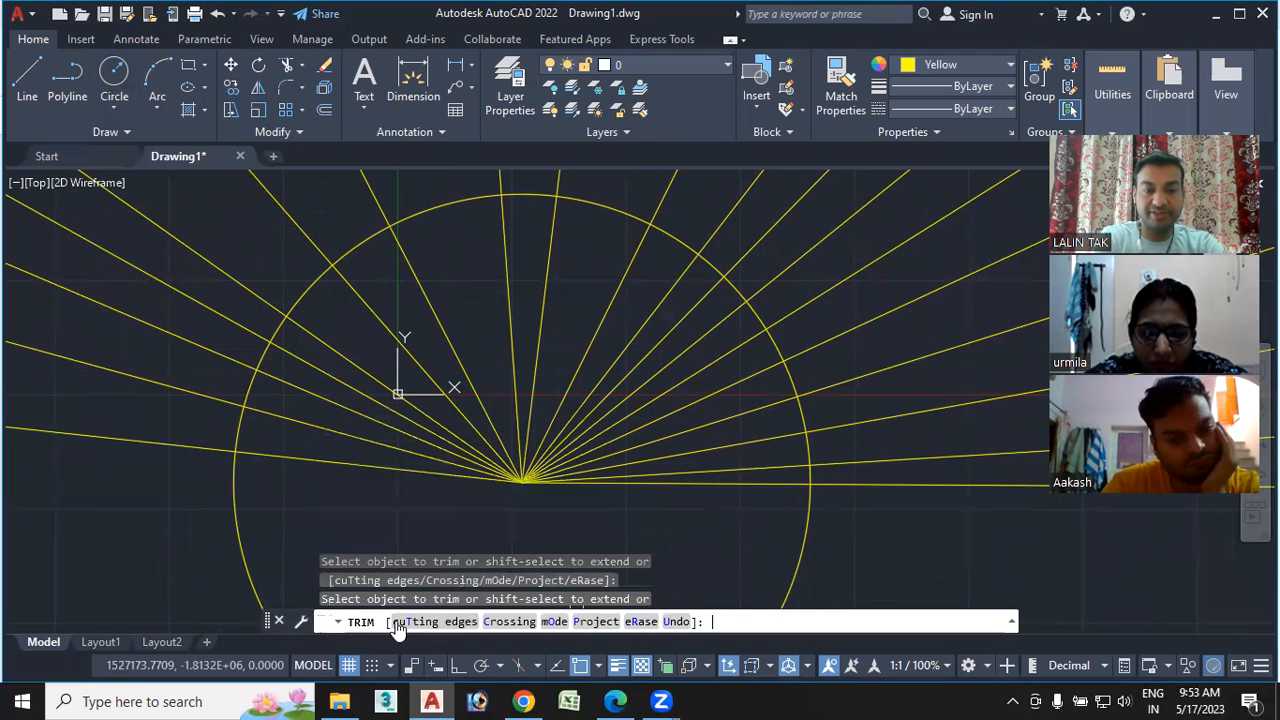
click(876, 486)
click(843, 485)
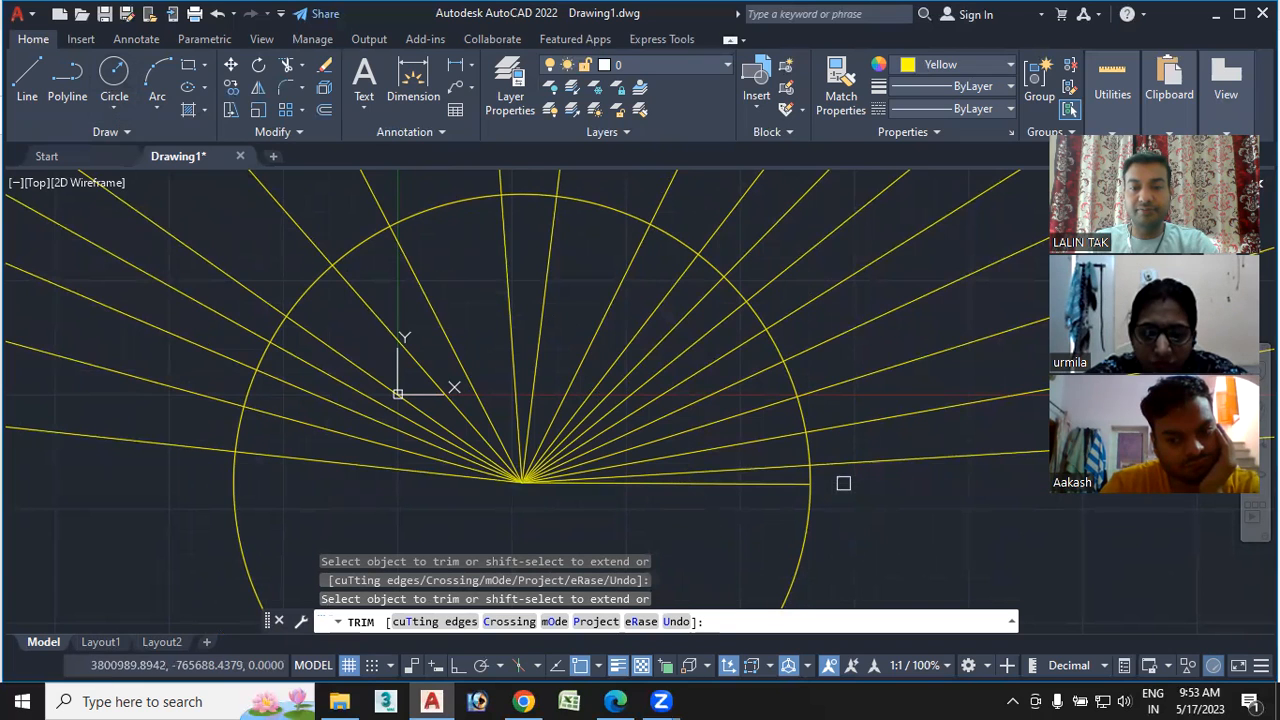
click(890, 456)
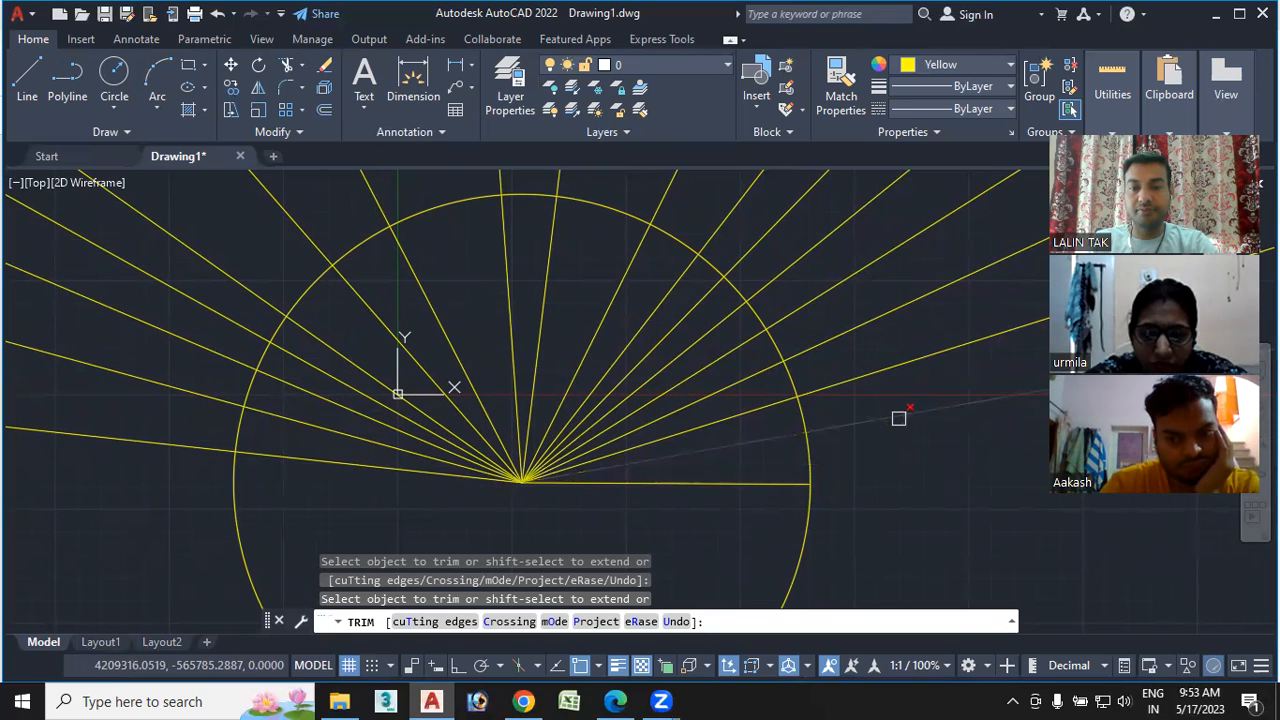
scroll(820, 435, up, 4)
click(812, 428)
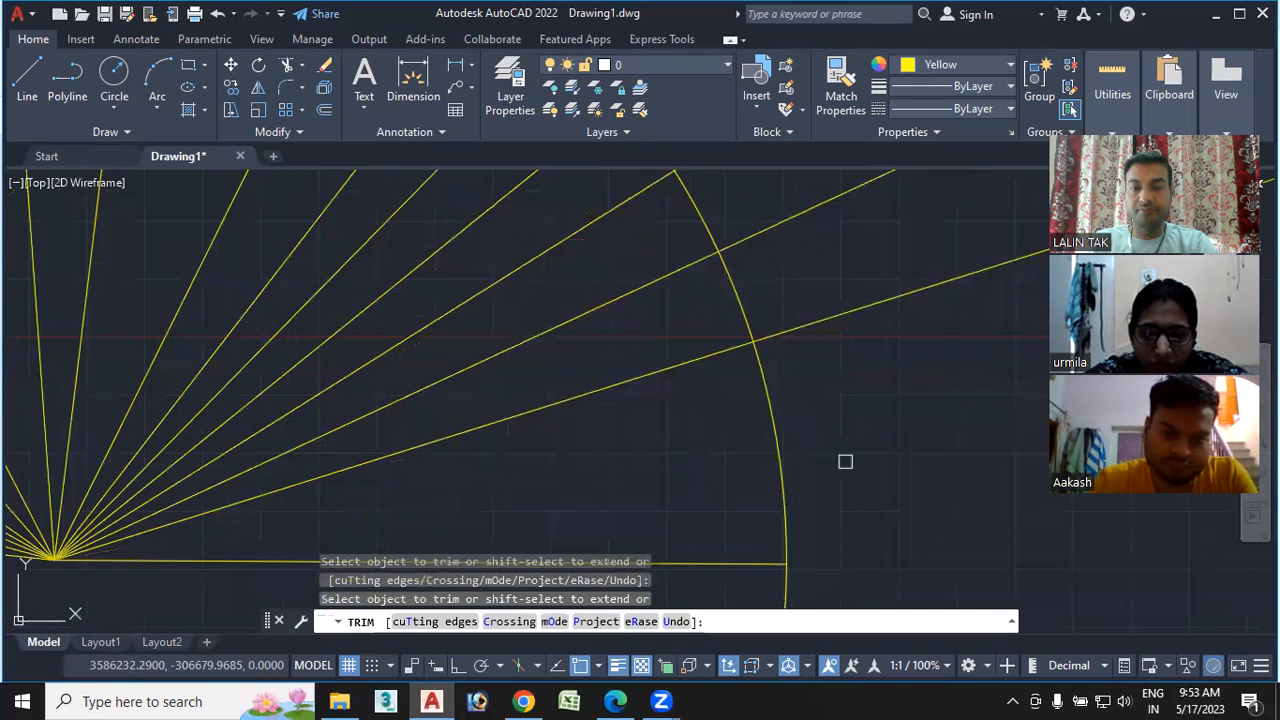
scroll(843, 440, down, 4)
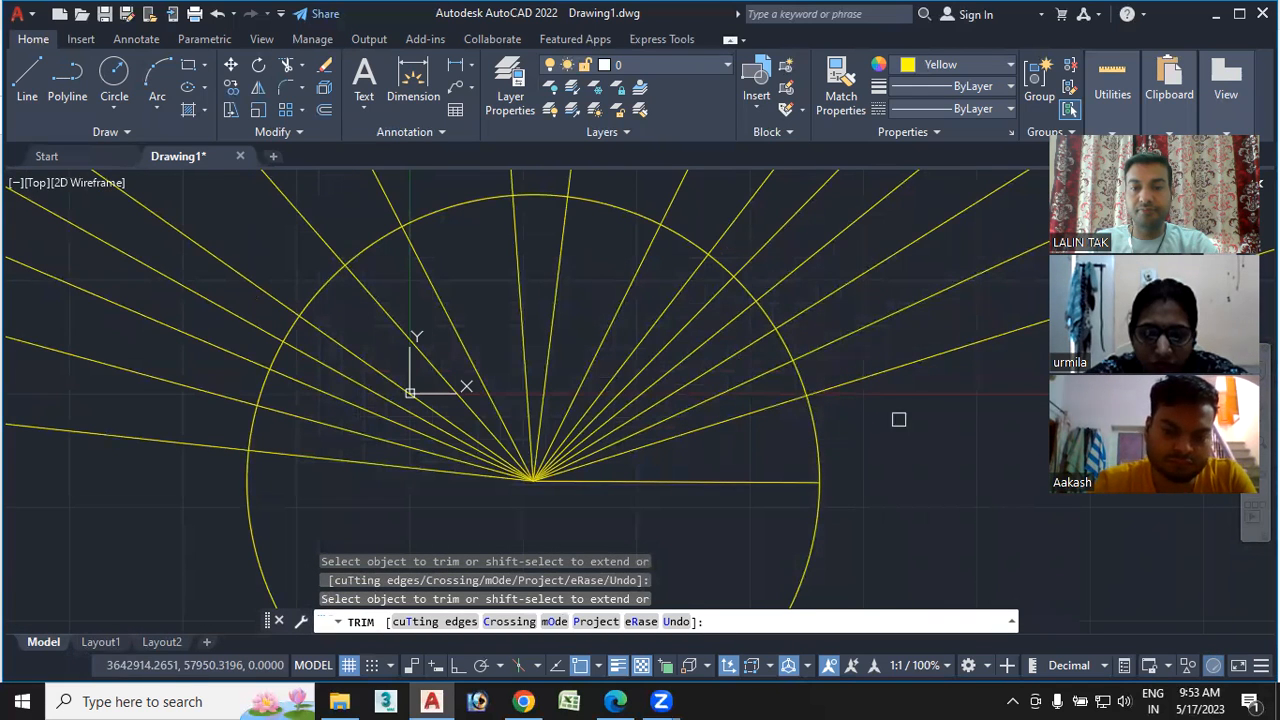
click(950, 430)
click(950, 430)
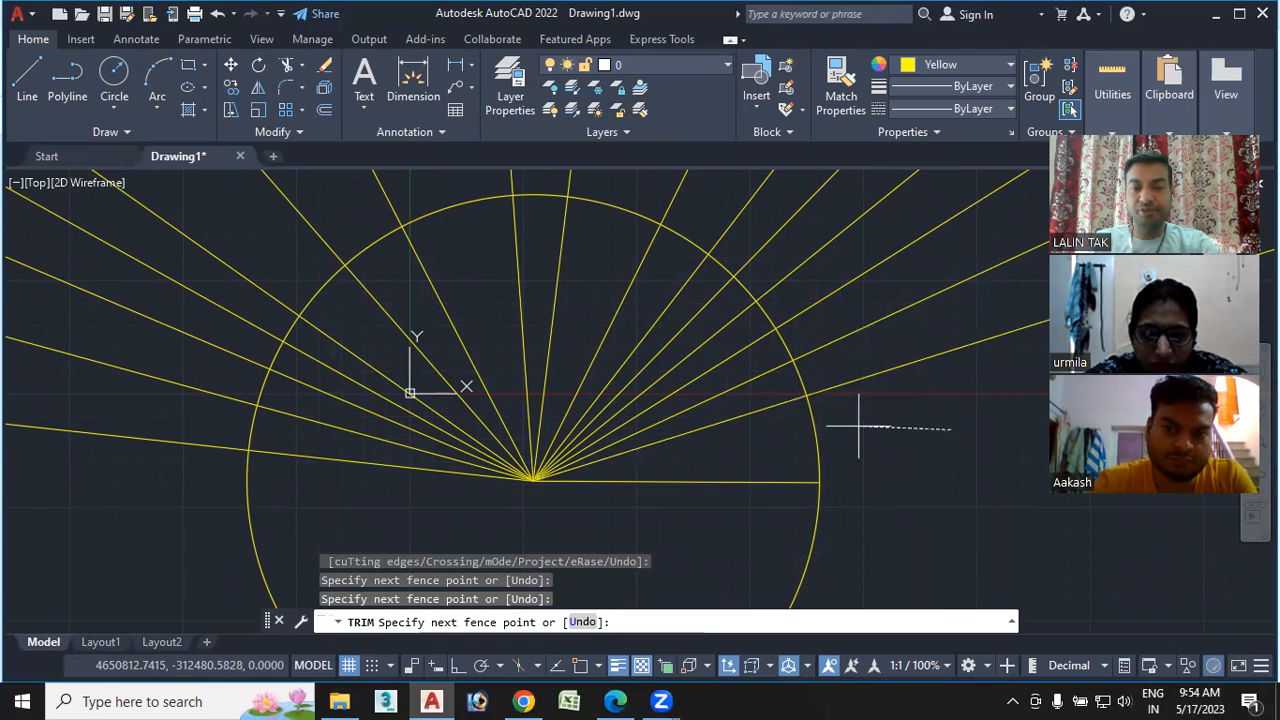
key(Escape)
scroll(790, 408, down, 3)
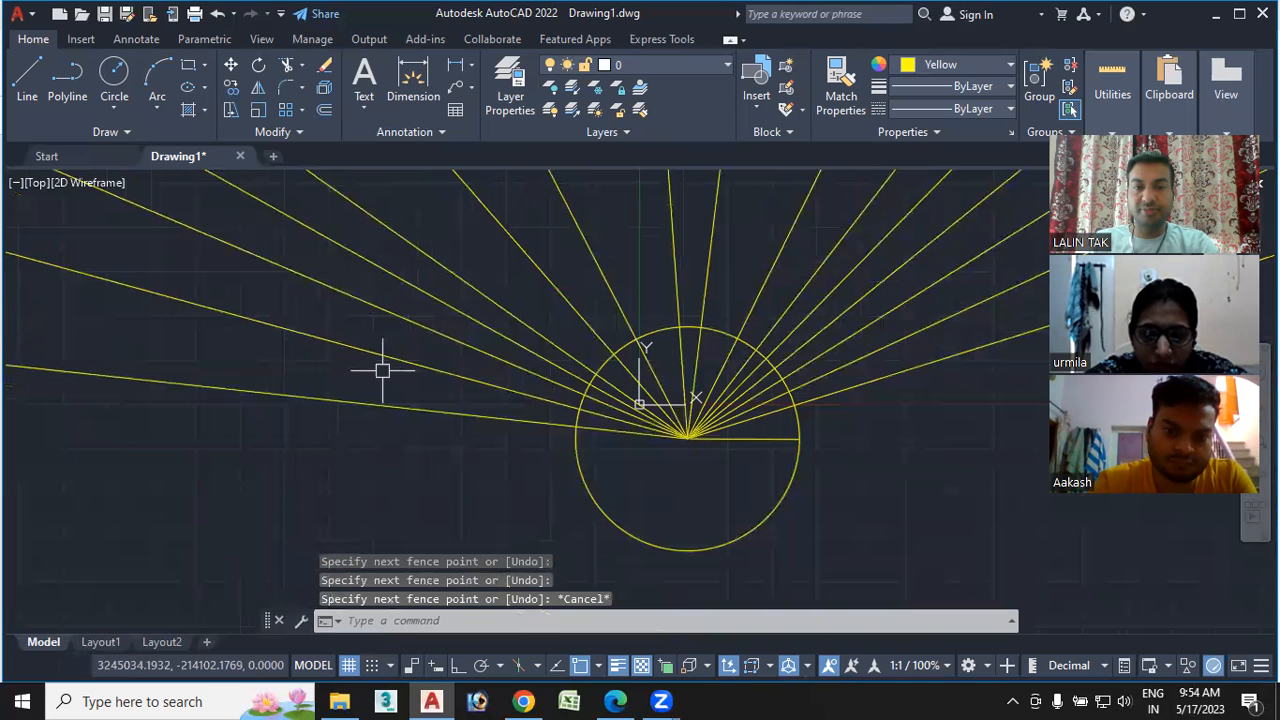
middle_drag(448, 230, 441, 302)
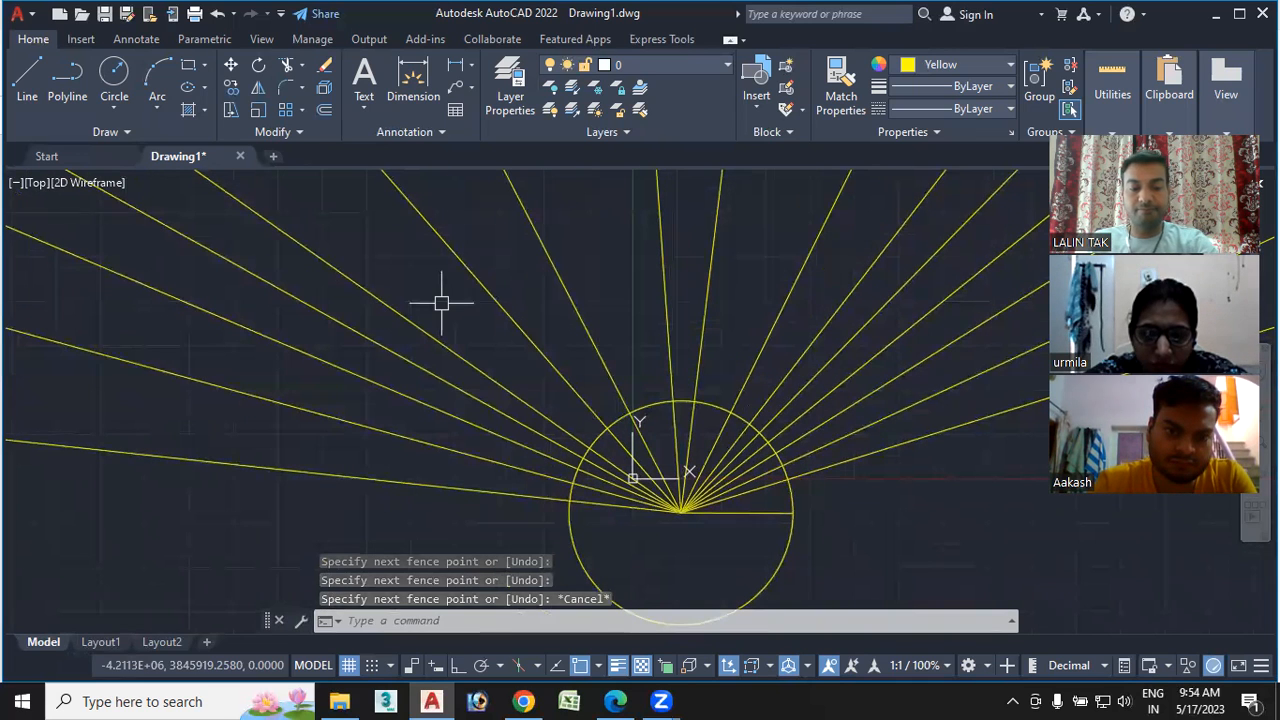
text(tr)
key(Return)
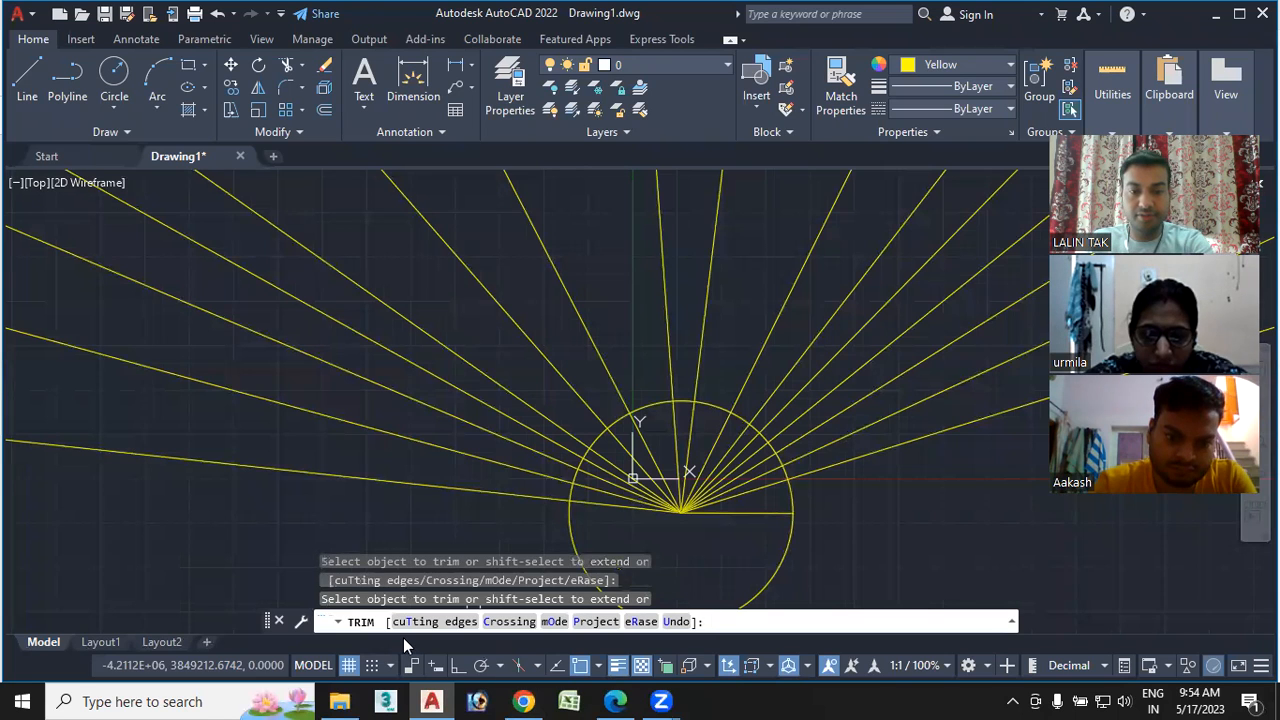
key(Escape)
Trim rays outside the circle's left side using the Crossing option of TRIM
text(tr)
key(Return)
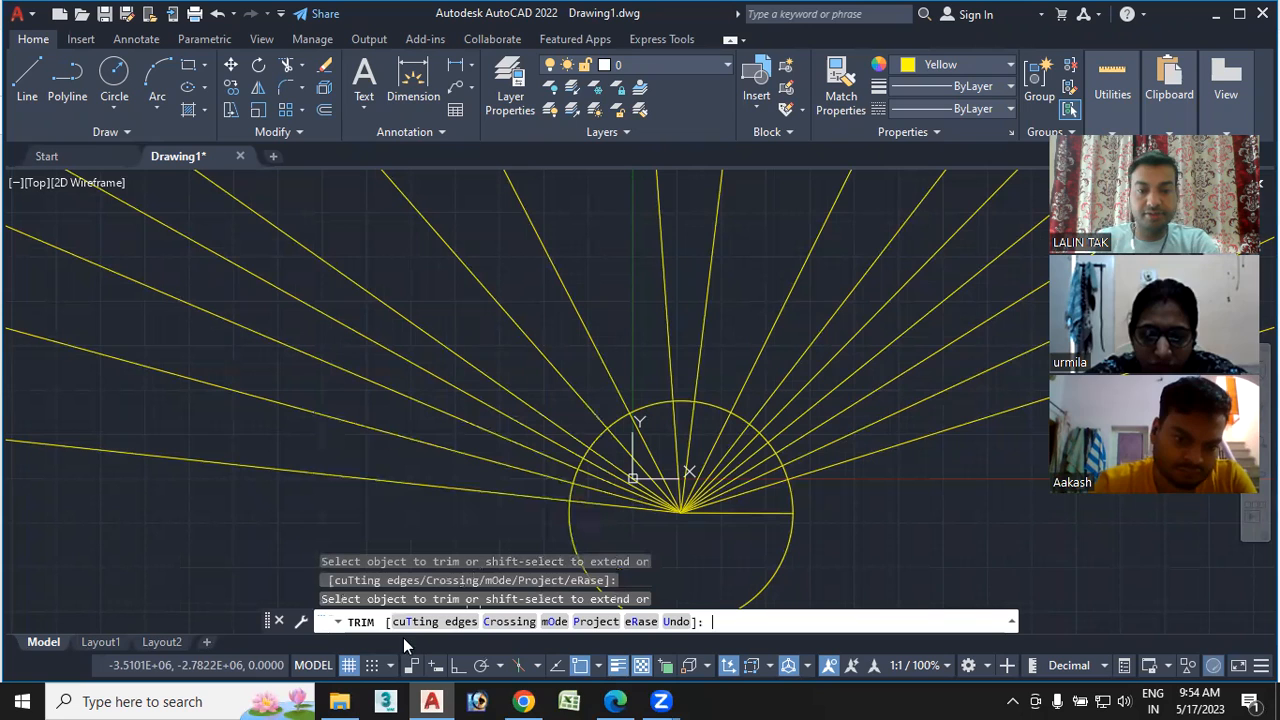
click(509, 621)
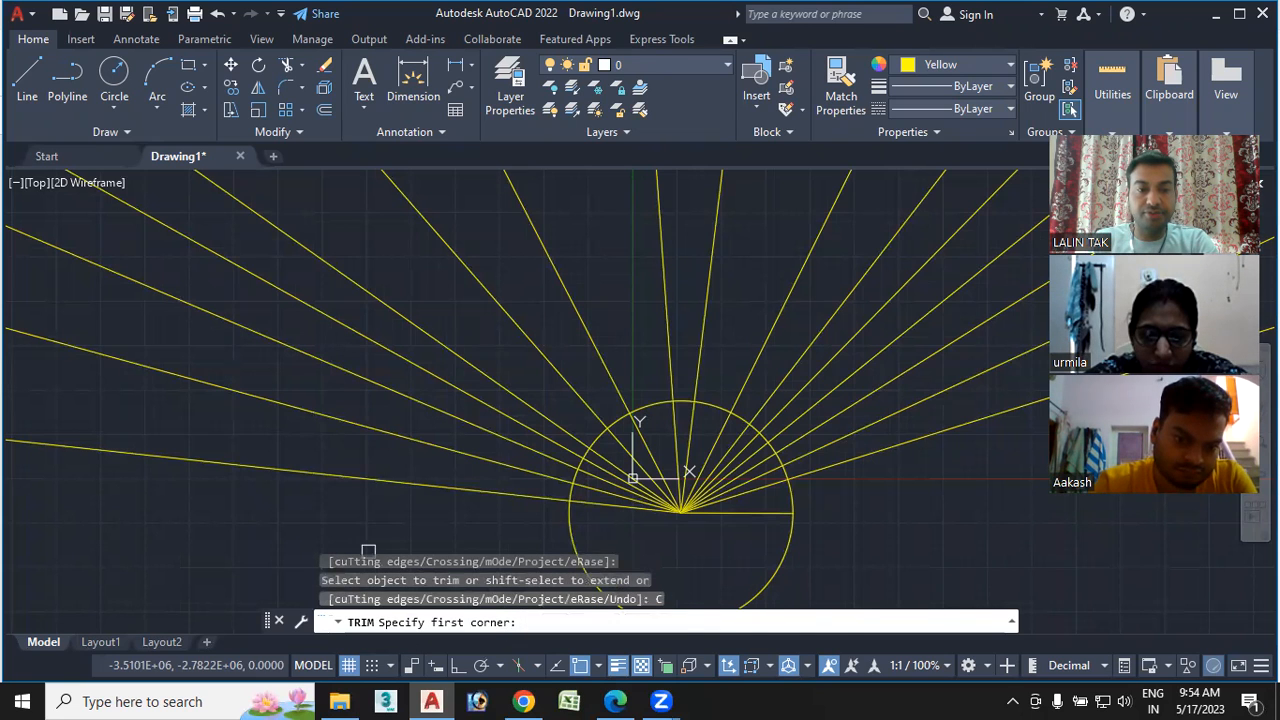
click(357, 510)
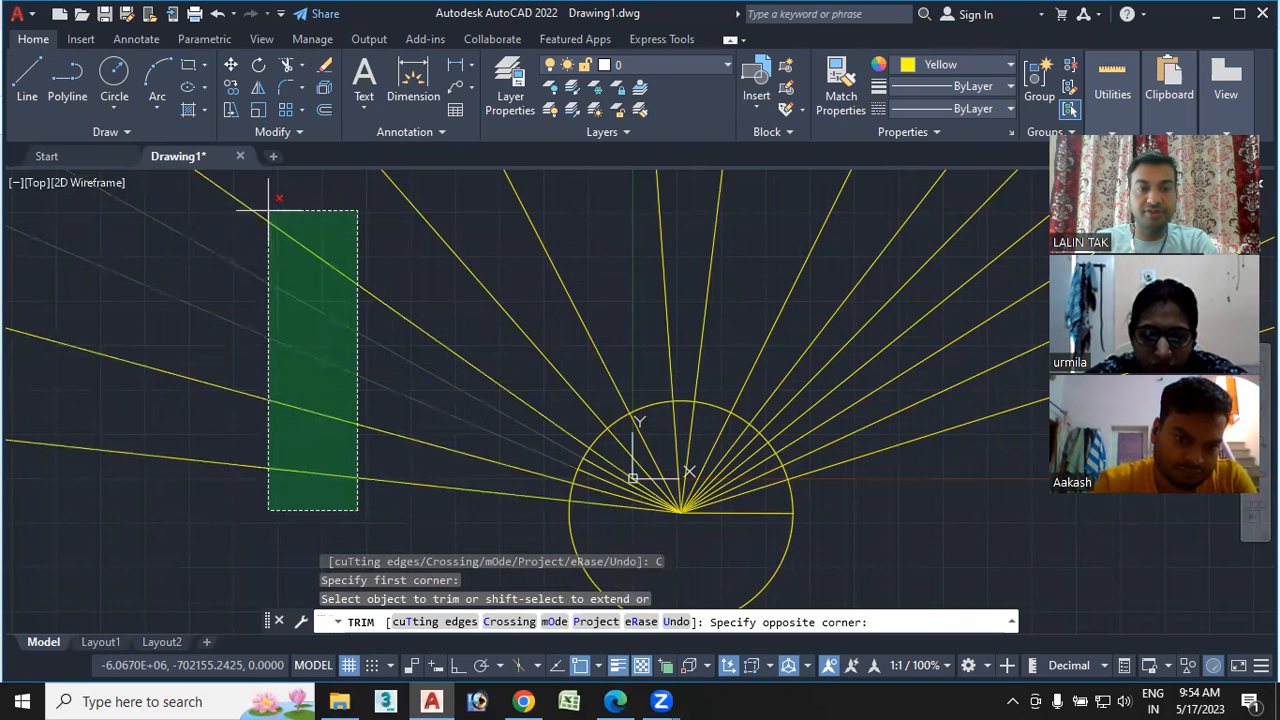
click(243, 282)
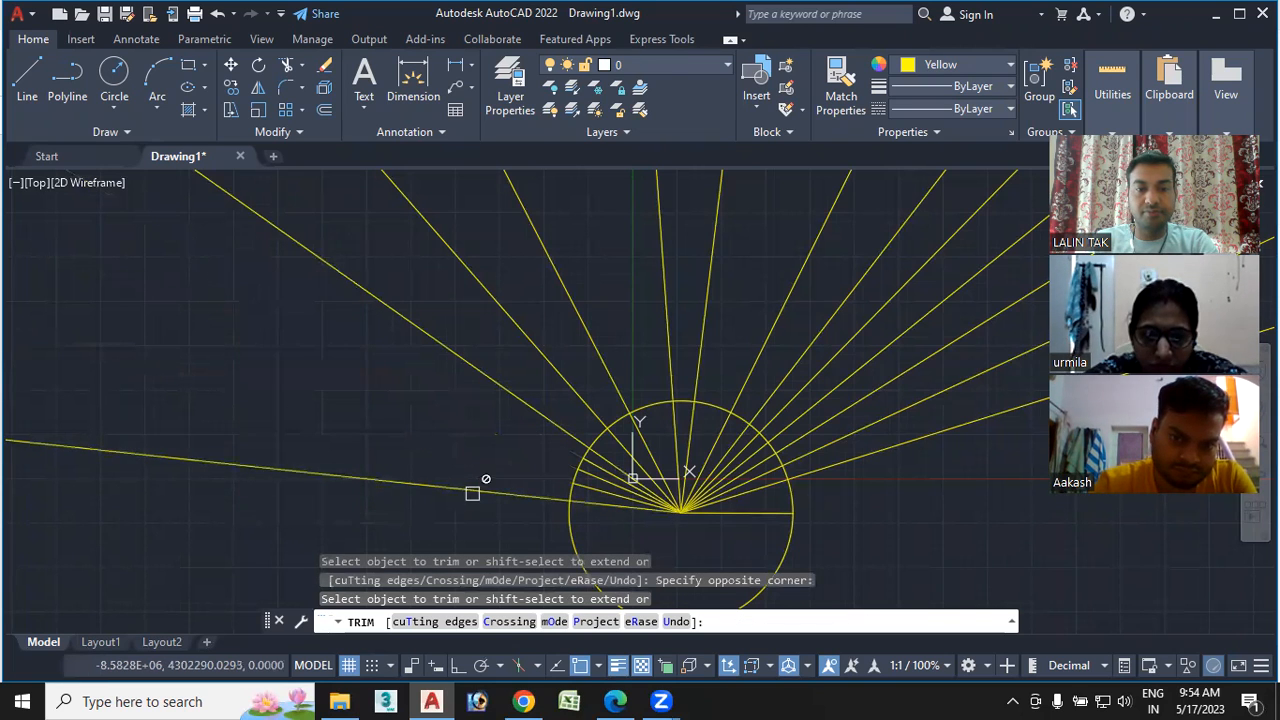
Trim the three lowest left-hand rays and the steep ray just left of vertical outside the circle using fence selections
mouse_move(467, 522)
mouse_down()
mouse_move(417, 434)
mouse_move(454, 428)
mouse_up()
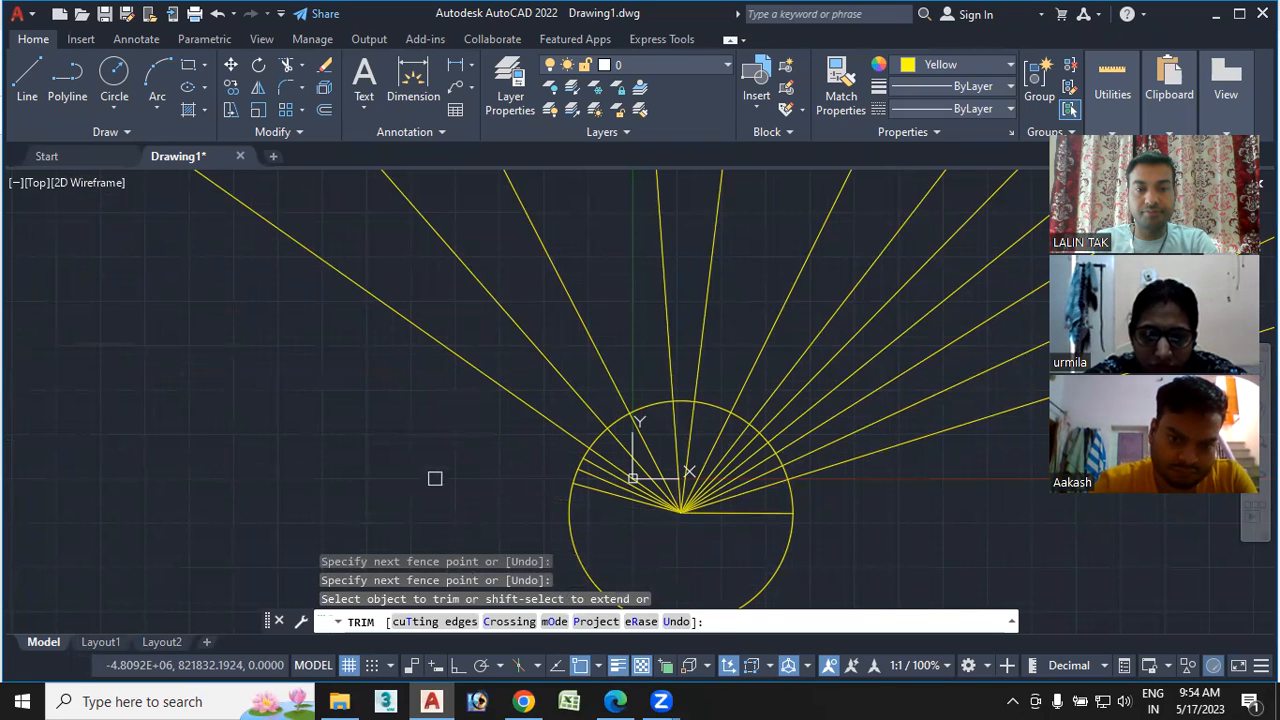
drag(435, 478, 476, 431)
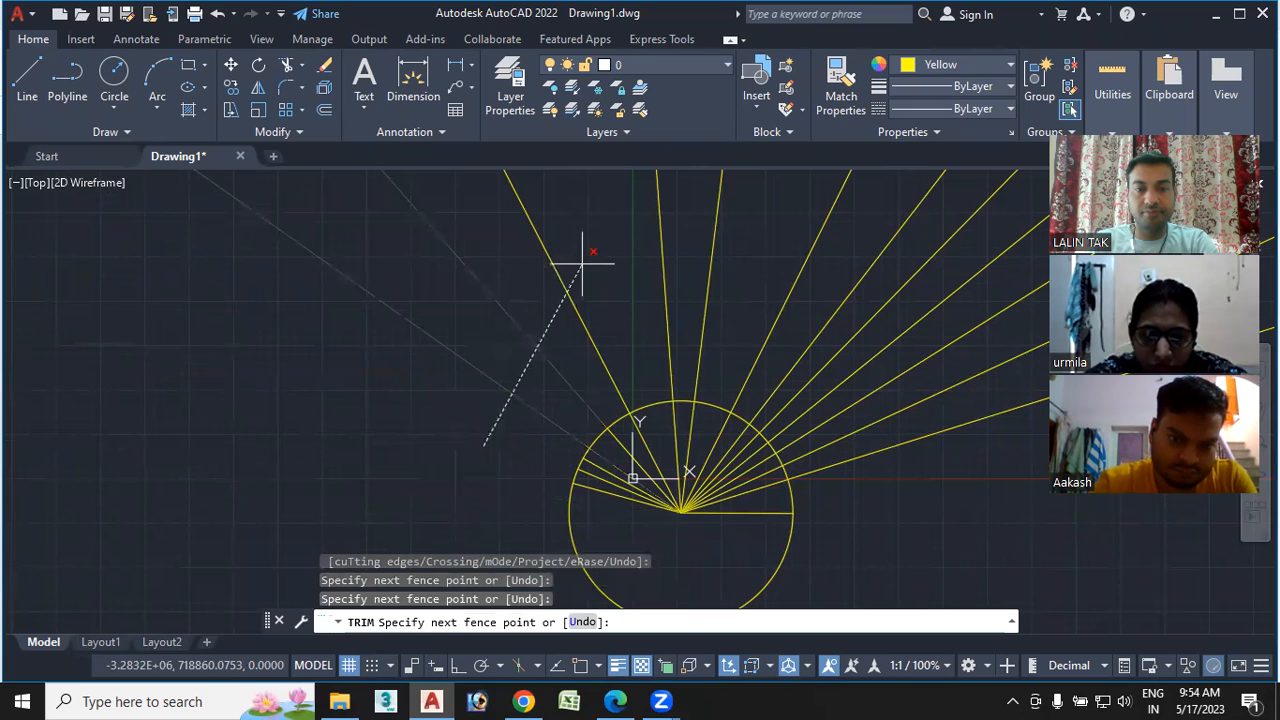
key(Return)
click(513, 309)
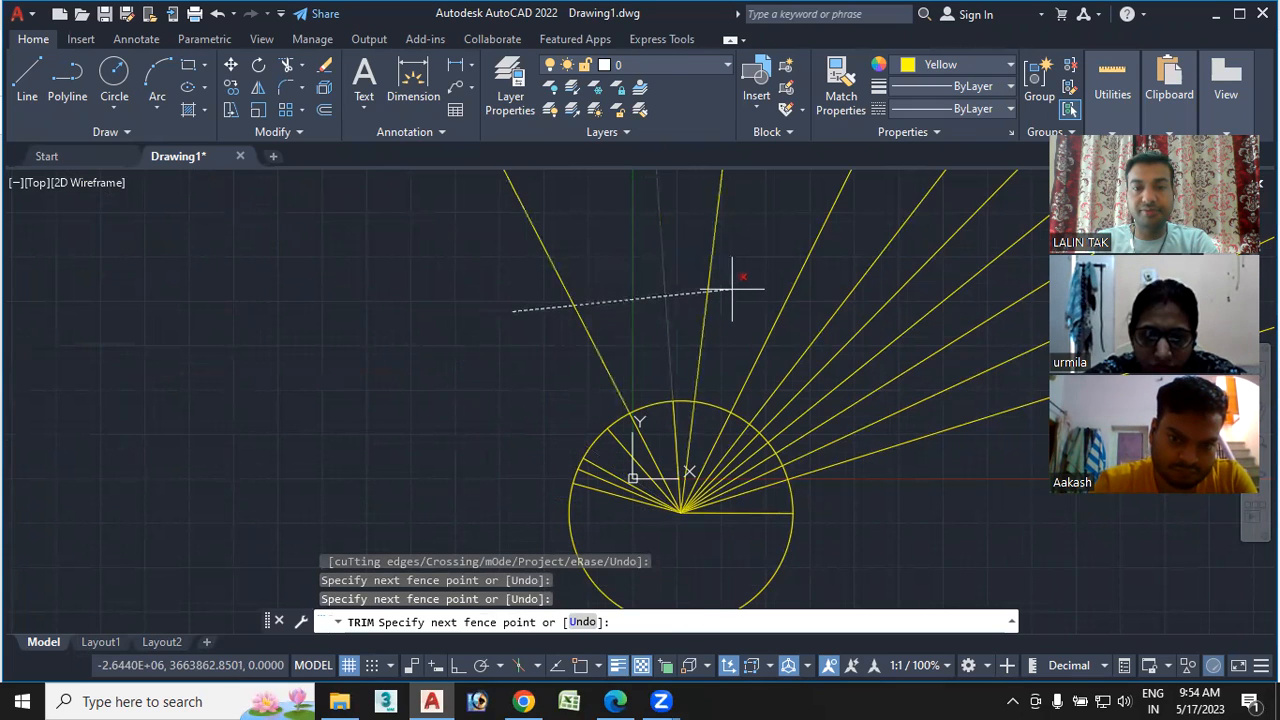
key(Return)
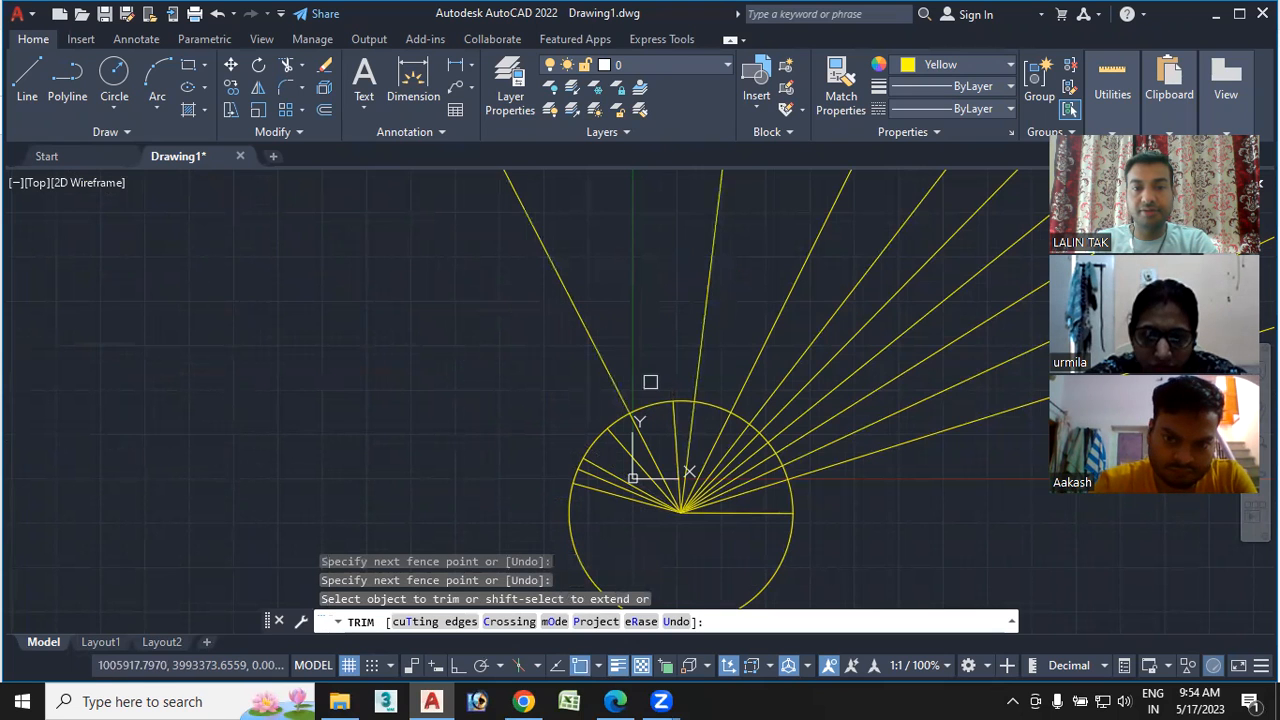
scroll(649, 379, down, 4)
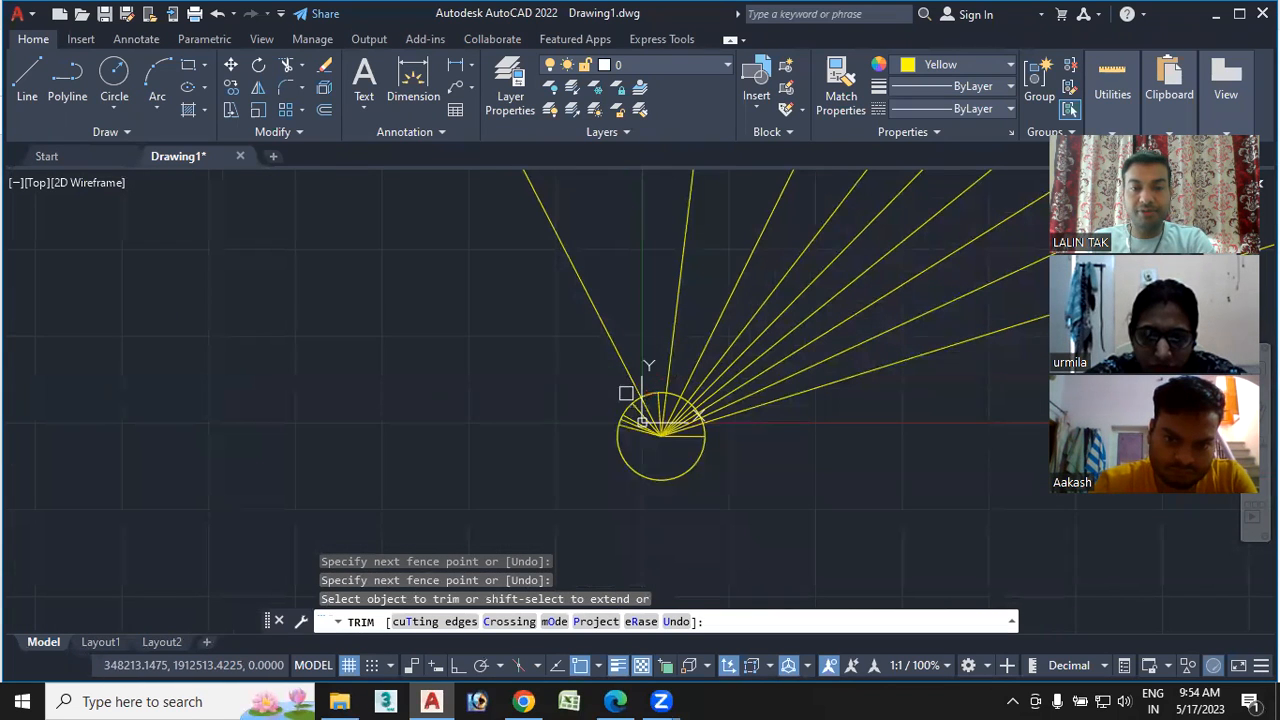
middle_drag(585, 446, 458, 328)
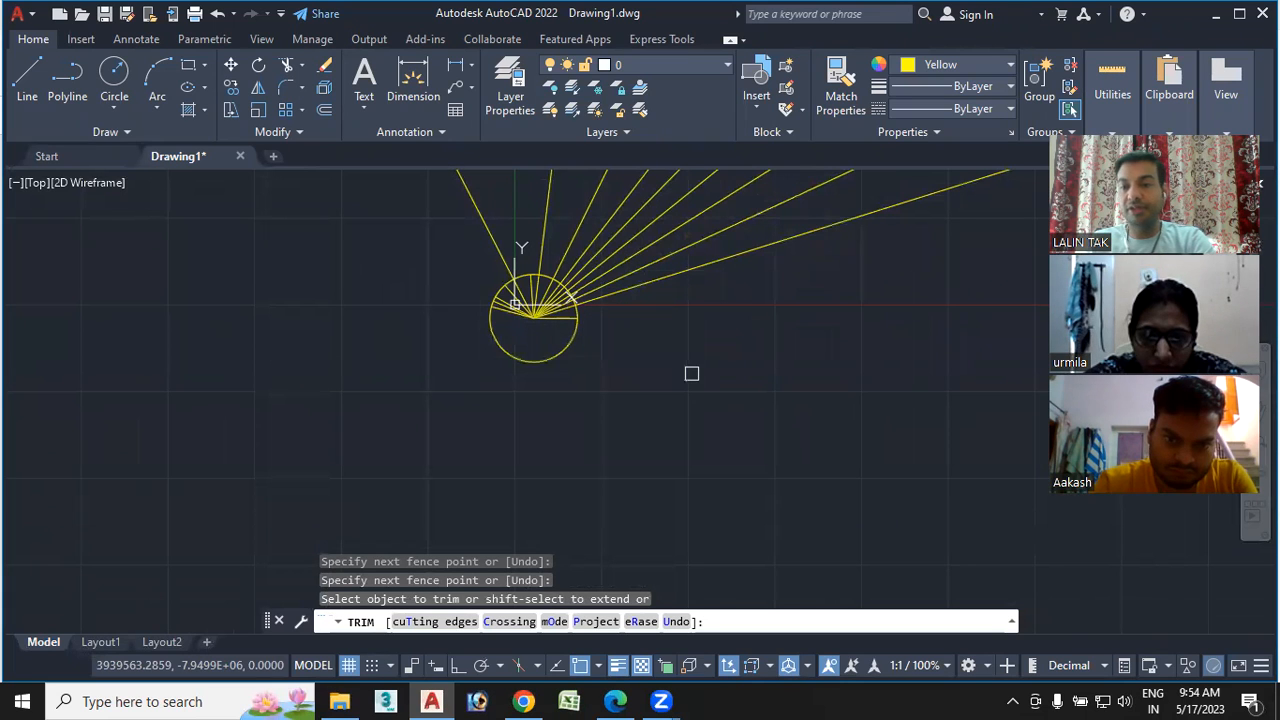
key(Escape)
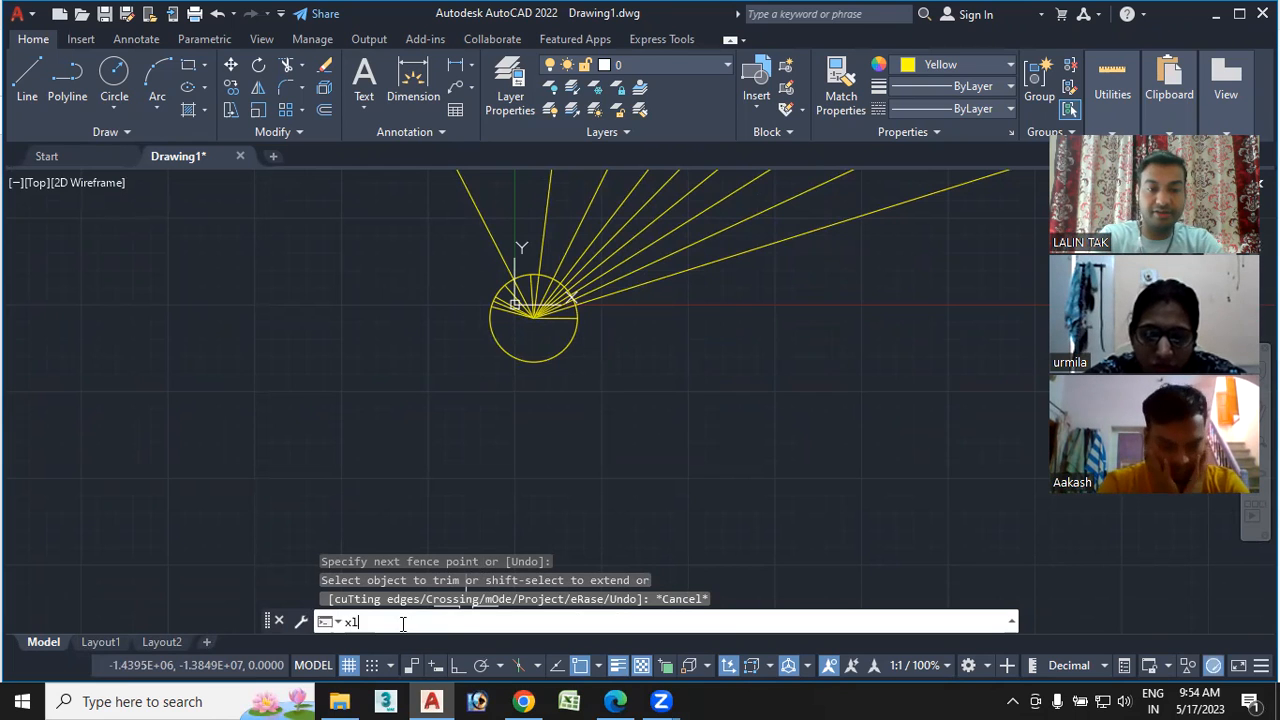
Draw a fan of six construction lines with XLINE through one shared point below and left of the circle
text(XL)
key(Return)
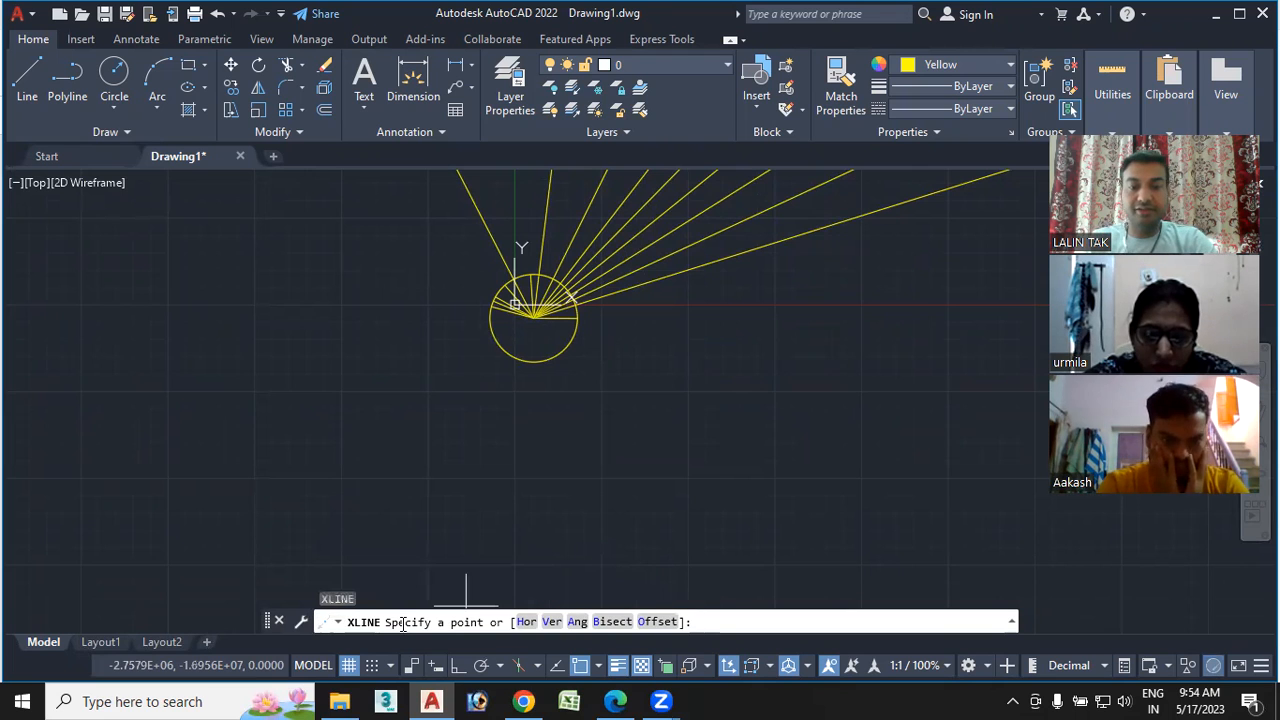
click(298, 478)
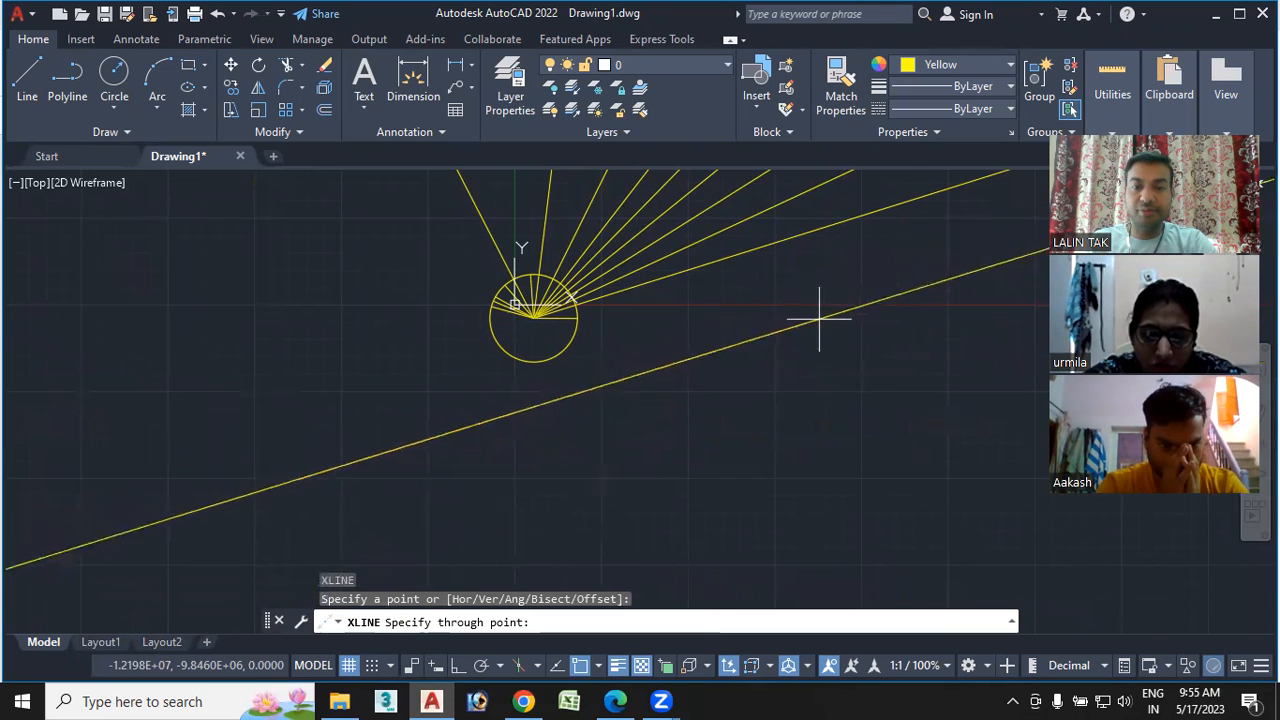
click(800, 358)
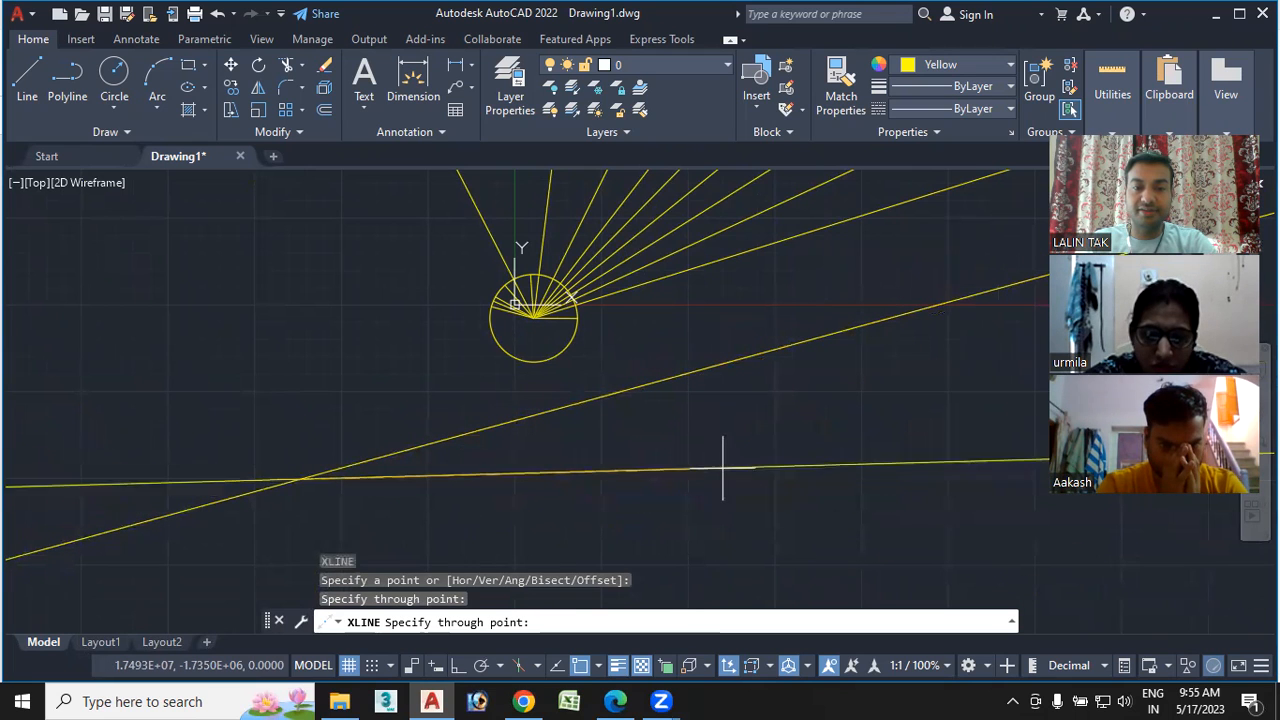
click(723, 455)
click(455, 383)
click(506, 499)
scroll(591, 494, down, 1)
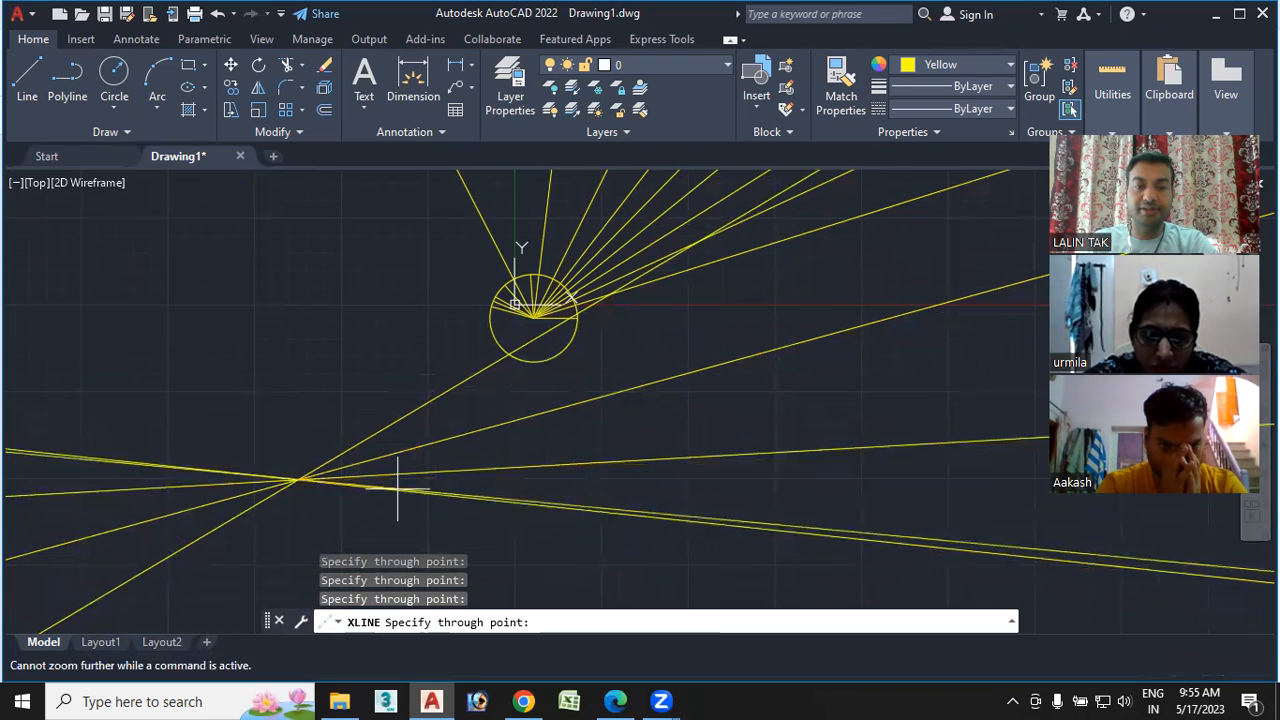
click(356, 400)
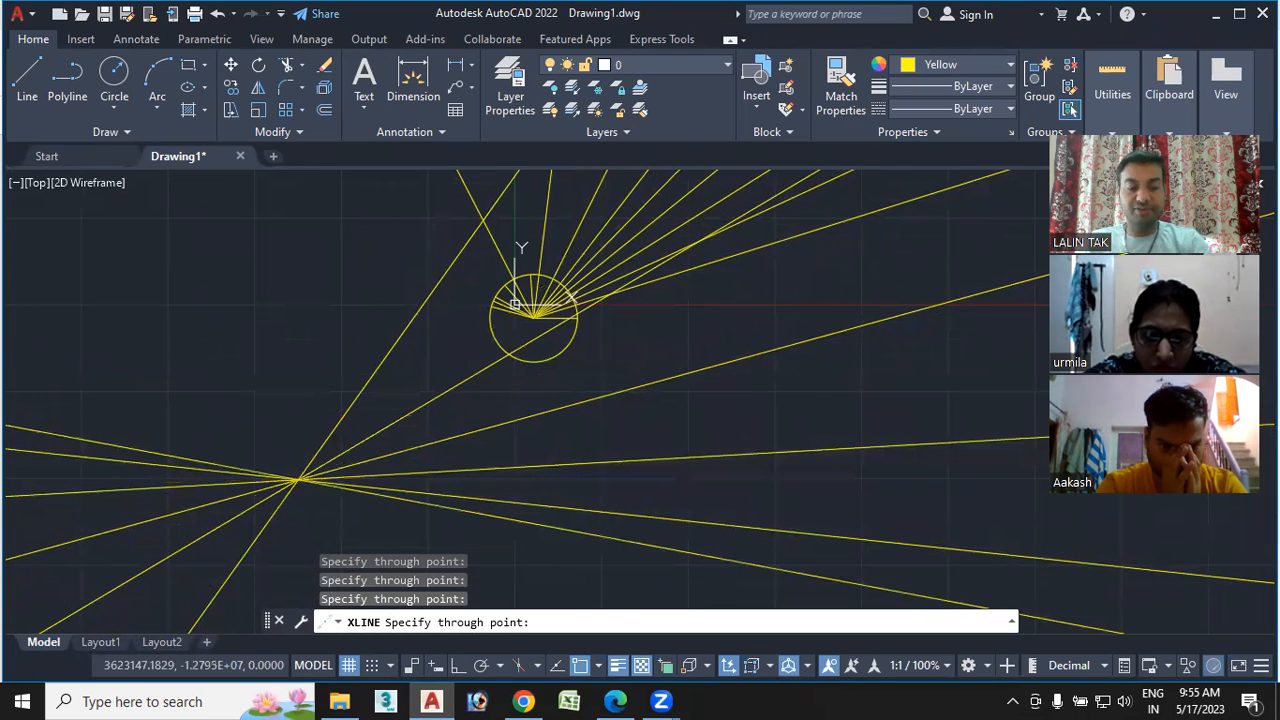
key(Escape)
Erase everything in the drawing and draw five roughly evenly spaced construction lines below the X axis with XLINE's Hor option
key(ctrl+a)
key(Delete)
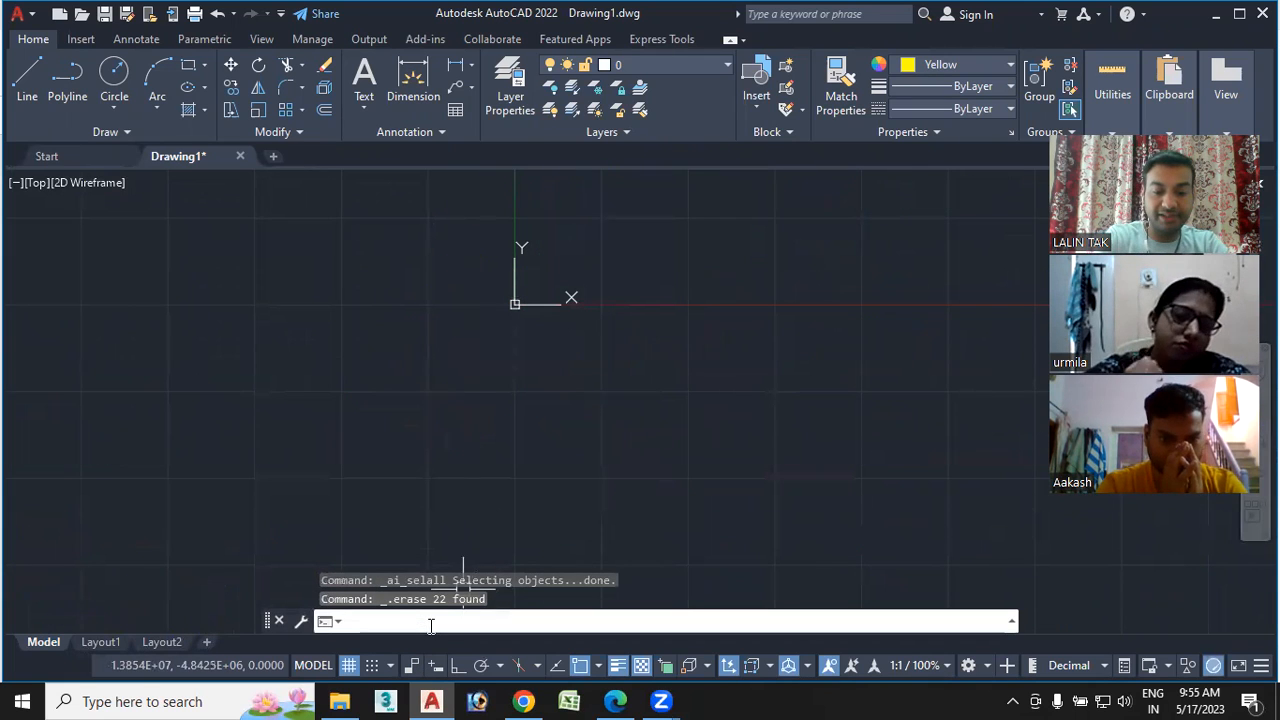
text(xl)
key(Return)
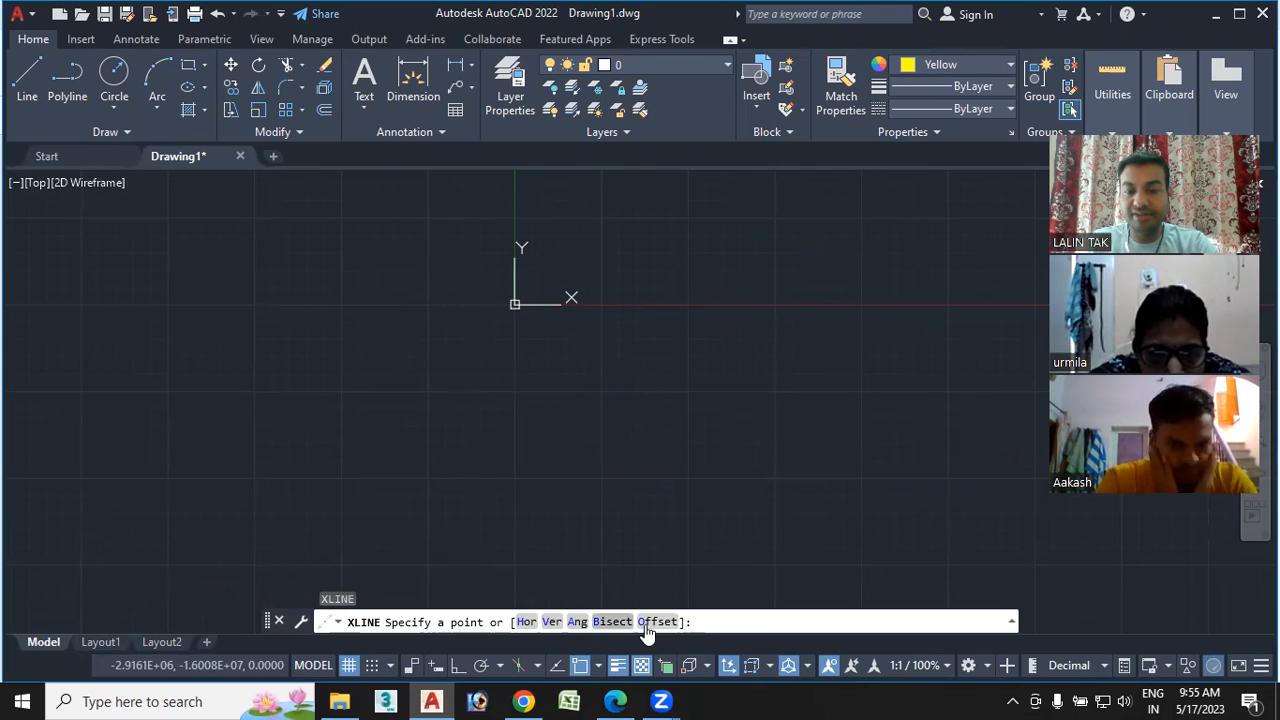
click(527, 622)
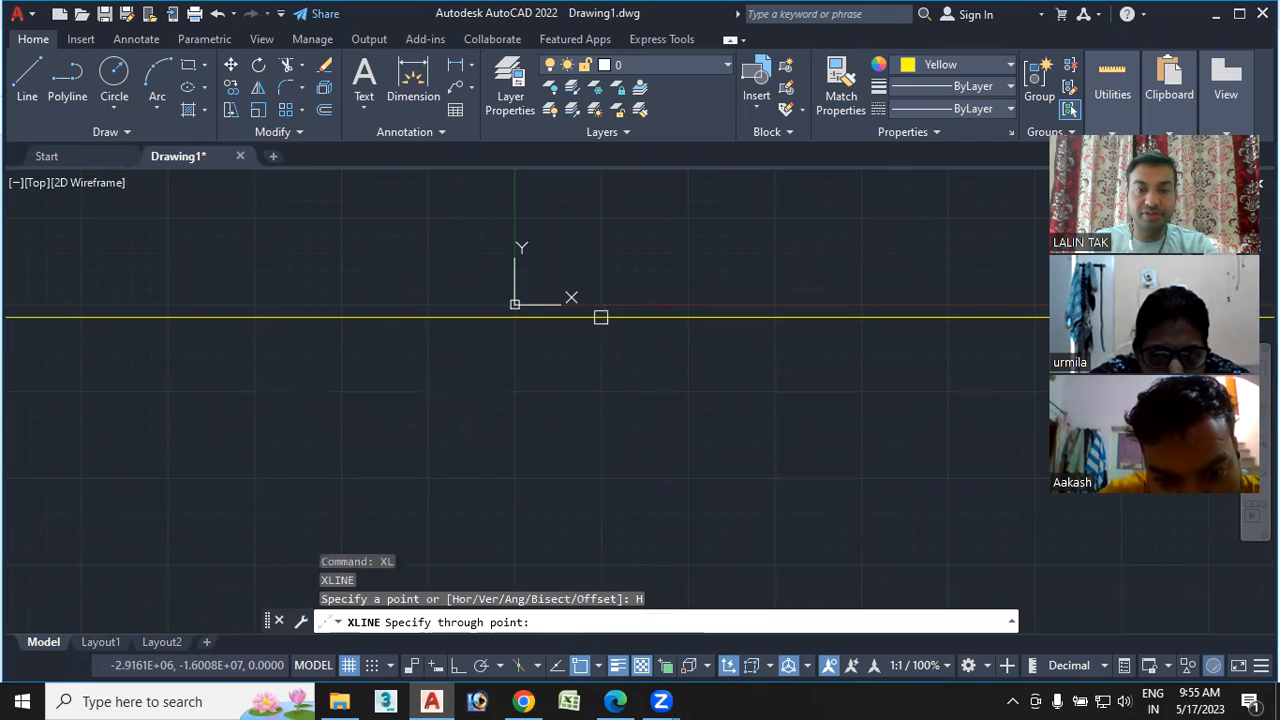
click(605, 326)
click(630, 367)
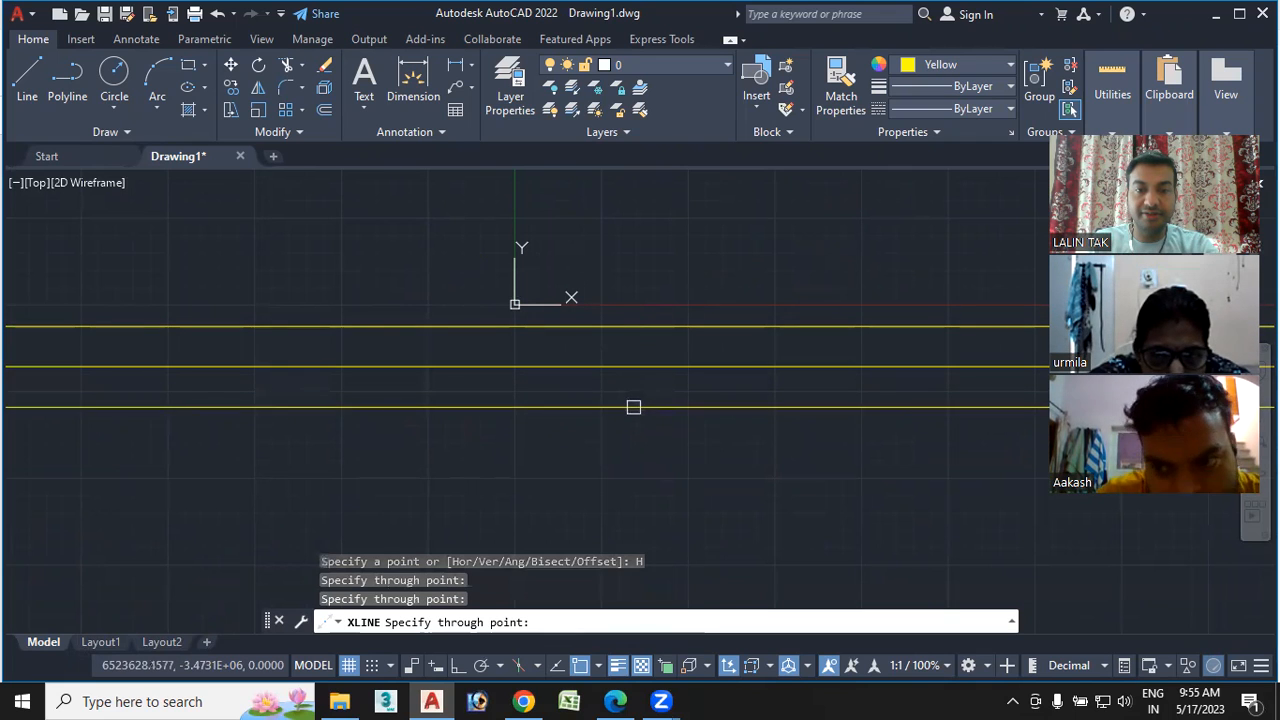
click(634, 407)
click(637, 446)
click(634, 487)
key(Escape)
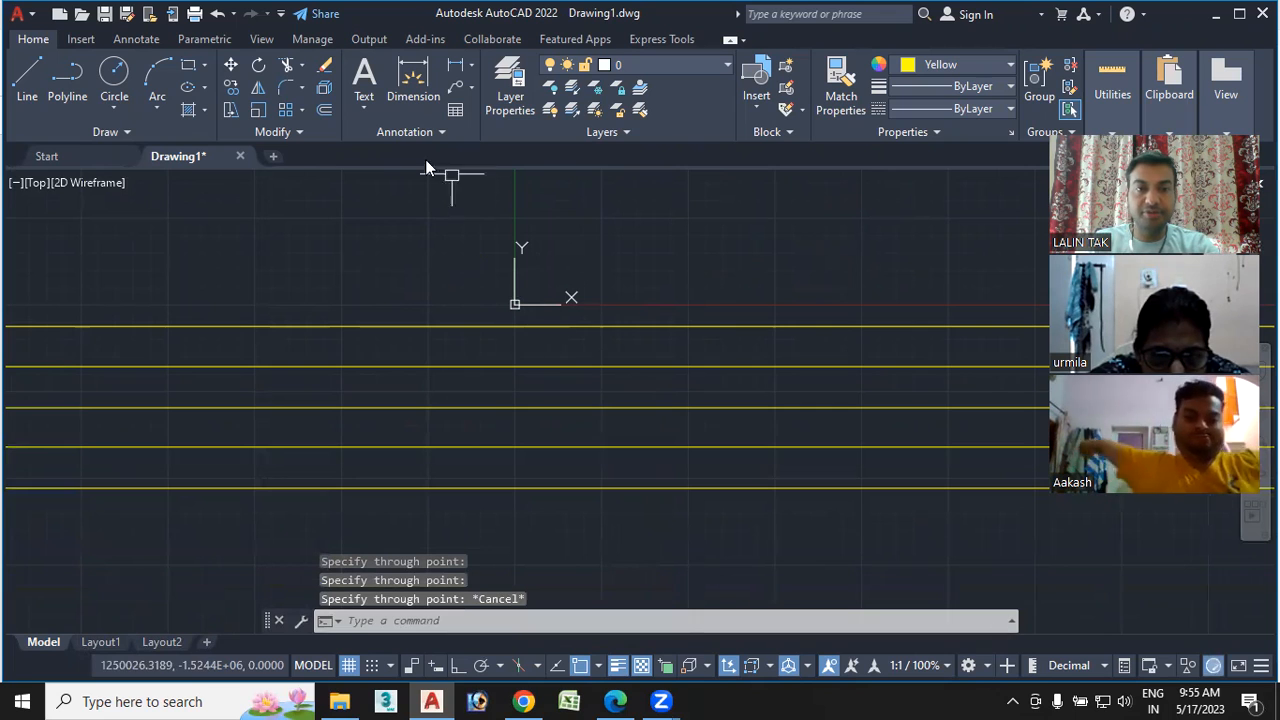
During a linear dimension command, enable the Geometric Center, Node, Quadrant, Insertion, Perpendicular, Tangent and Nearest object snaps
click(457, 66)
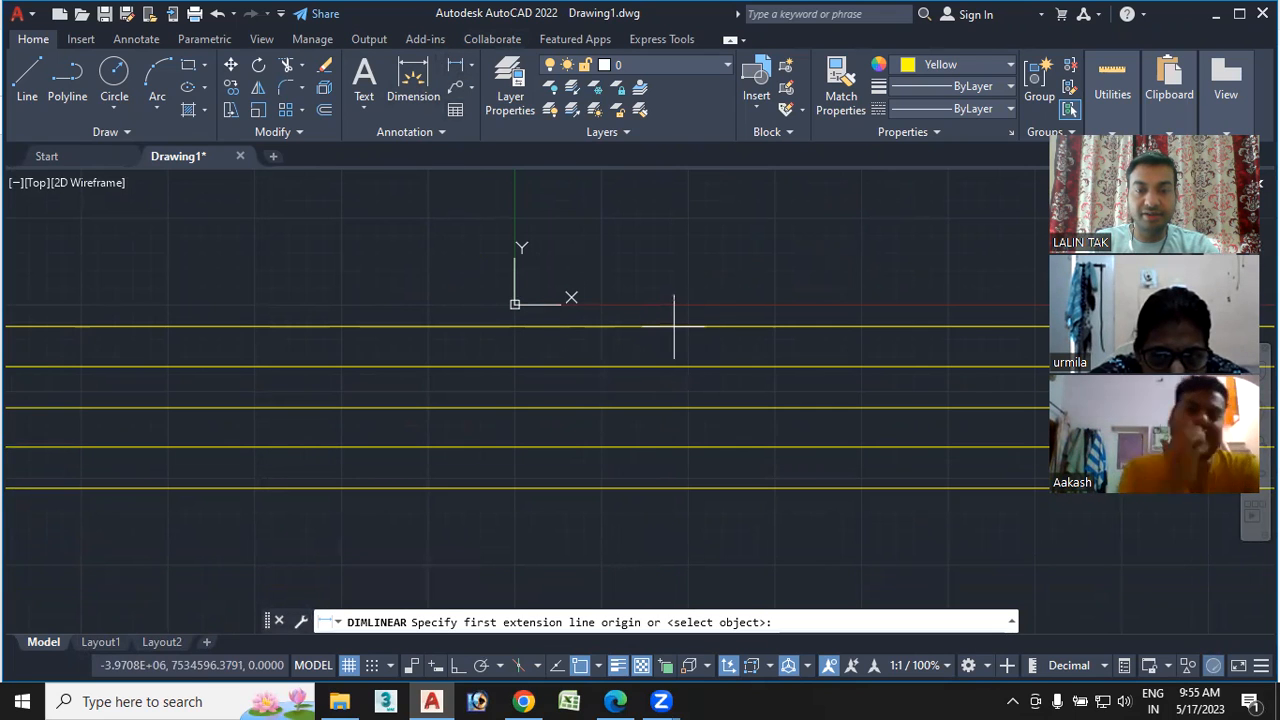
click(578, 667)
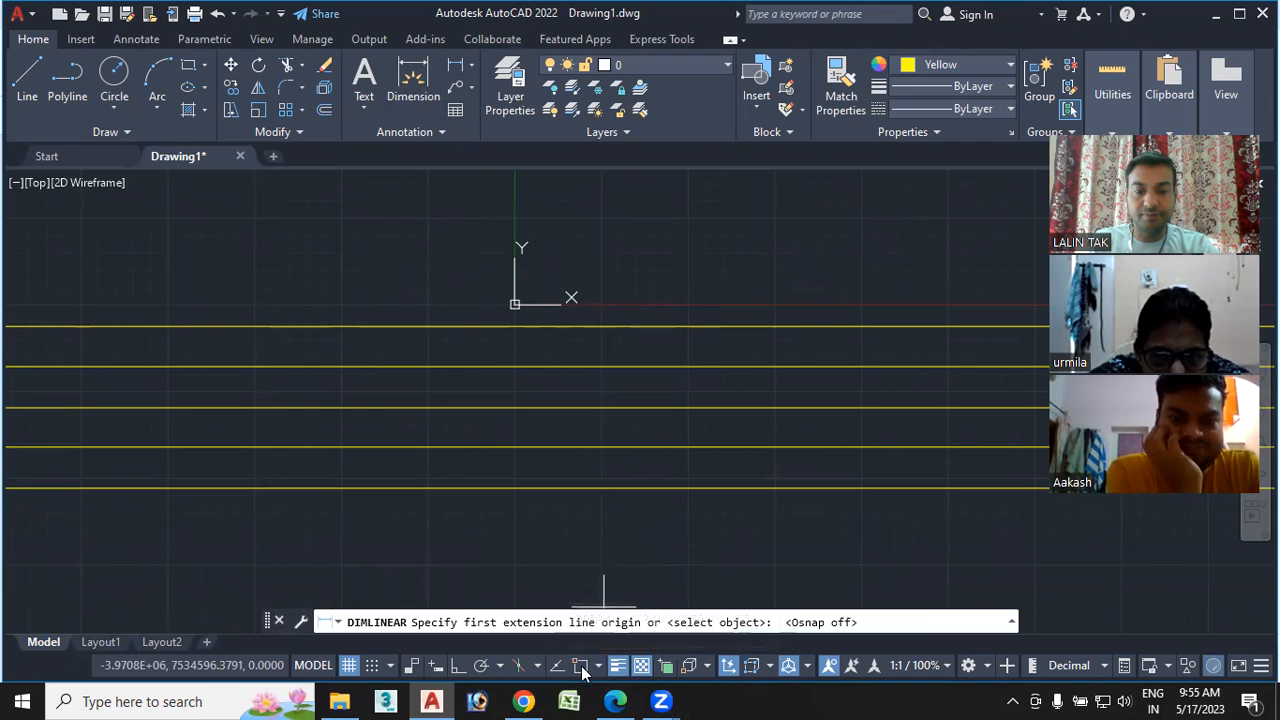
click(597, 667)
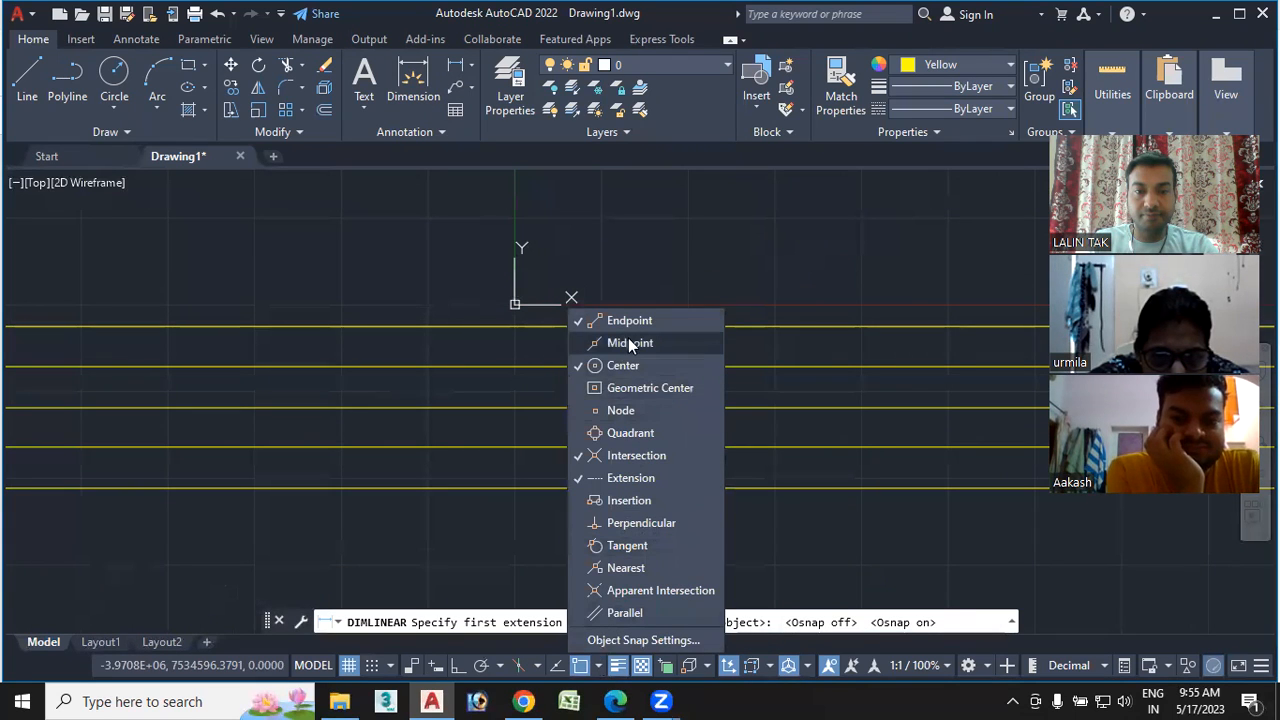
click(630, 390)
click(626, 410)
click(627, 434)
click(620, 500)
click(619, 523)
click(620, 543)
click(621, 567)
click(790, 548)
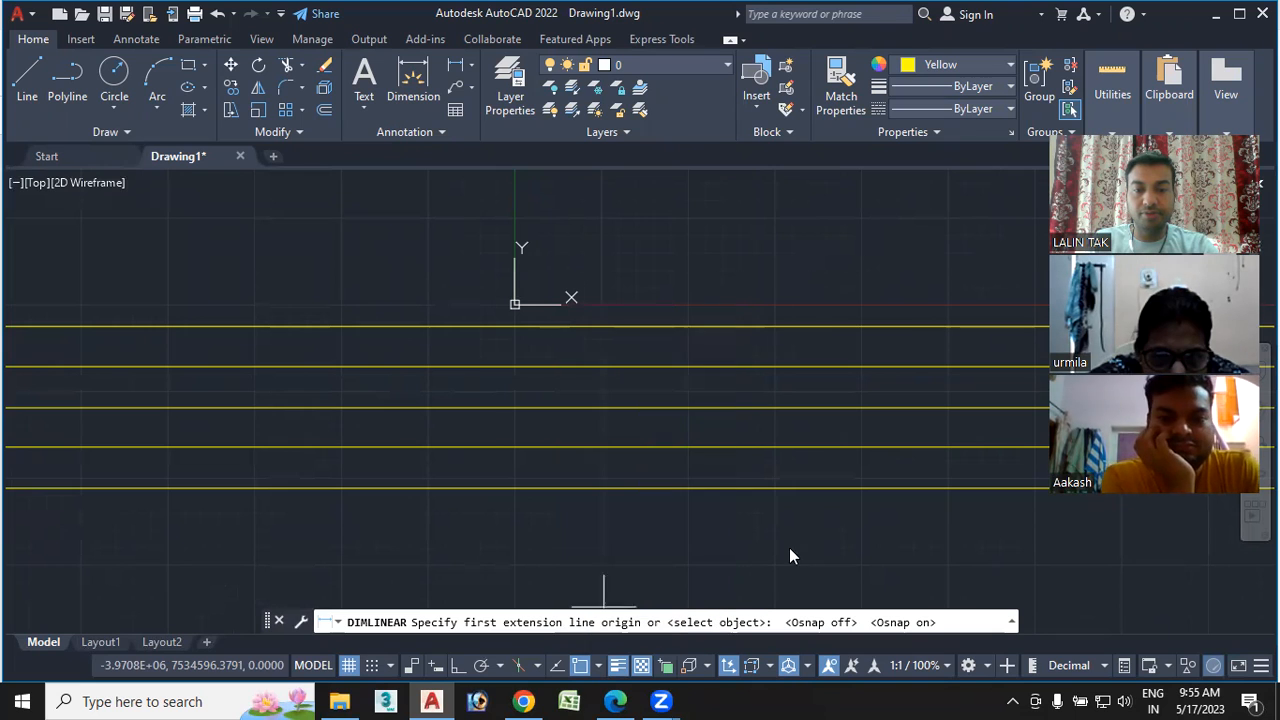
Dimension the vertical distance between the top two construction lines, placing the dimension line just right of the picked points
click(685, 326)
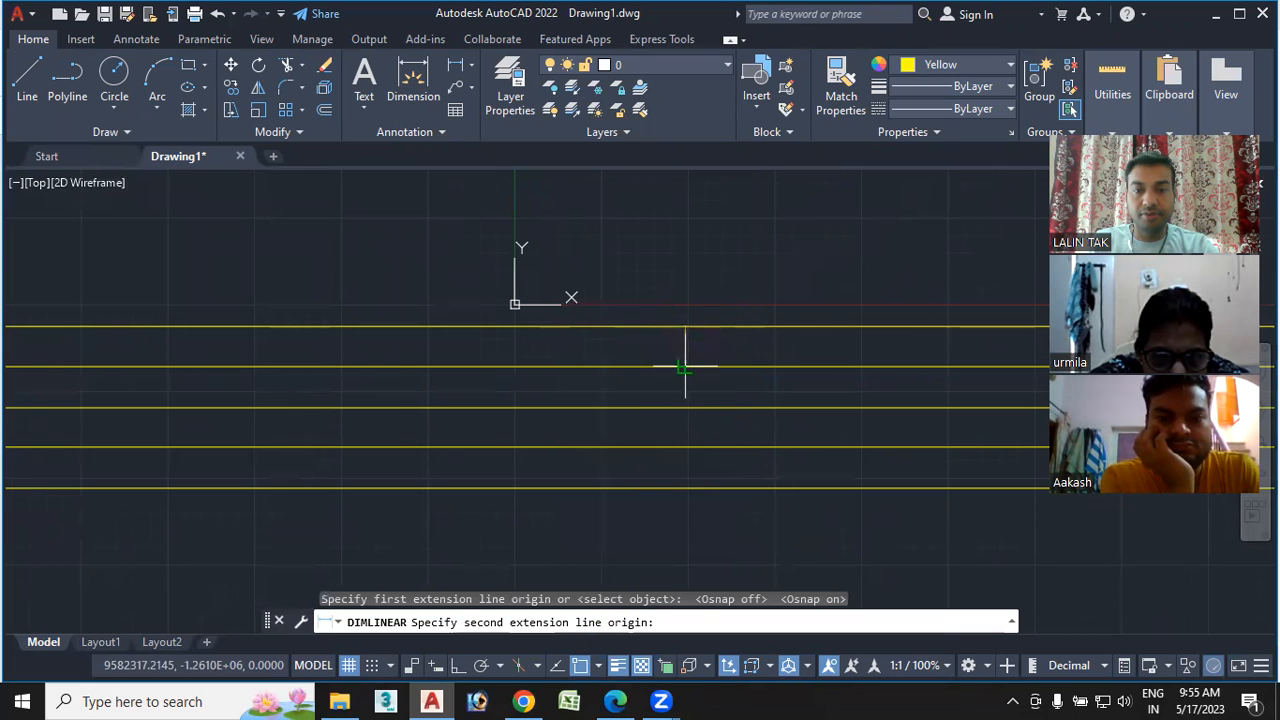
click(685, 367)
click(711, 367)
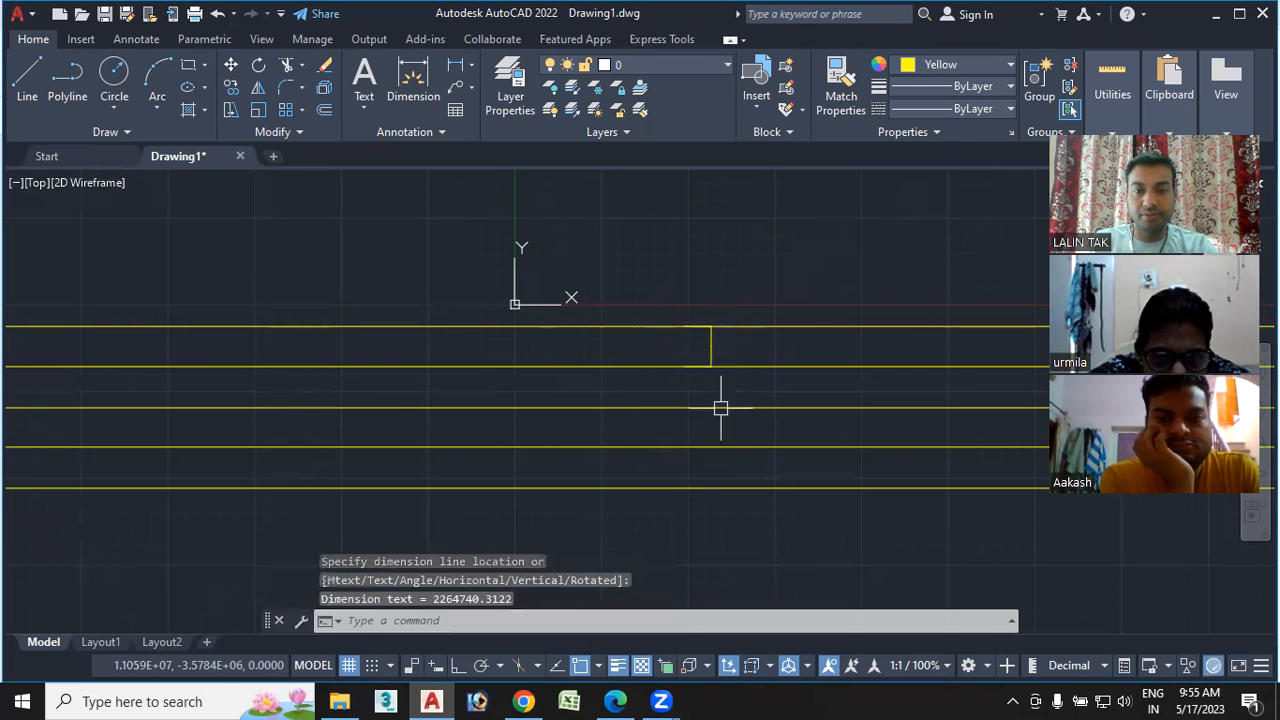
Examine the linear dimension between the top two construction lines closely for its text and arrowheads
scroll(715, 349, up, 10)
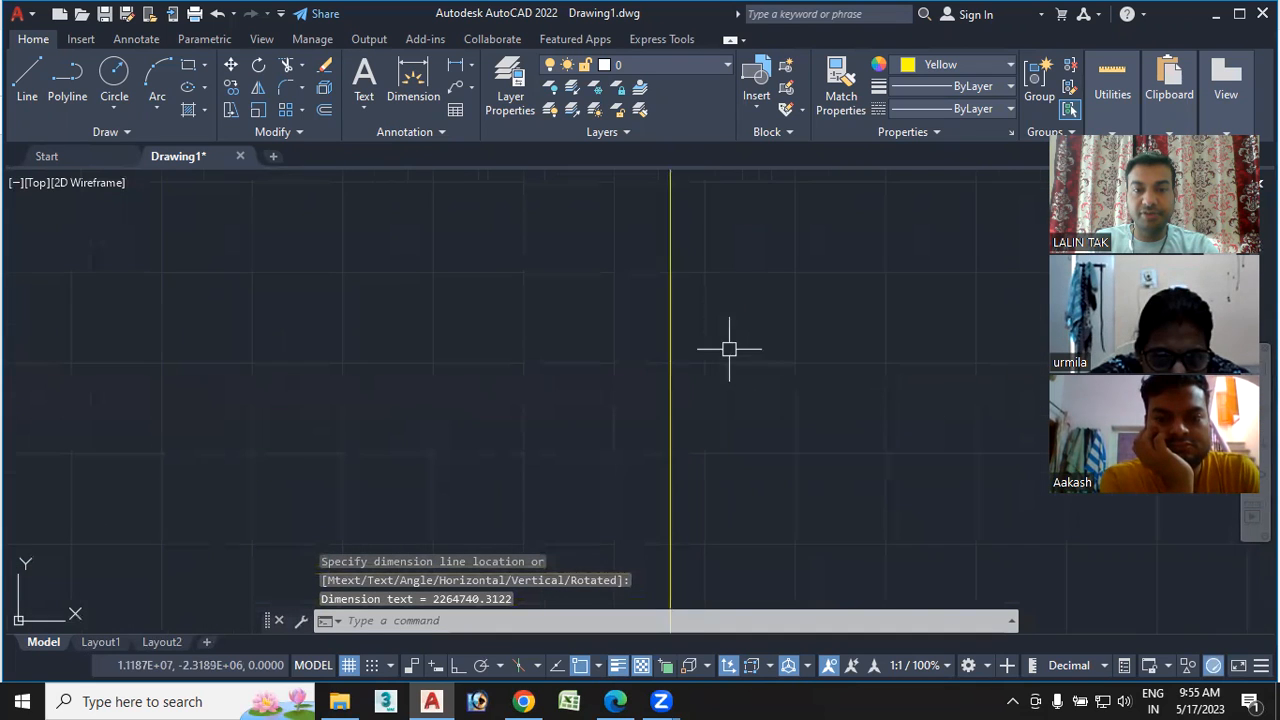
scroll(726, 343, down, 3)
scroll(715, 350, up, 4)
scroll(703, 366, down, 4)
scroll(706, 386, down, 2)
scroll(663, 377, up, 3)
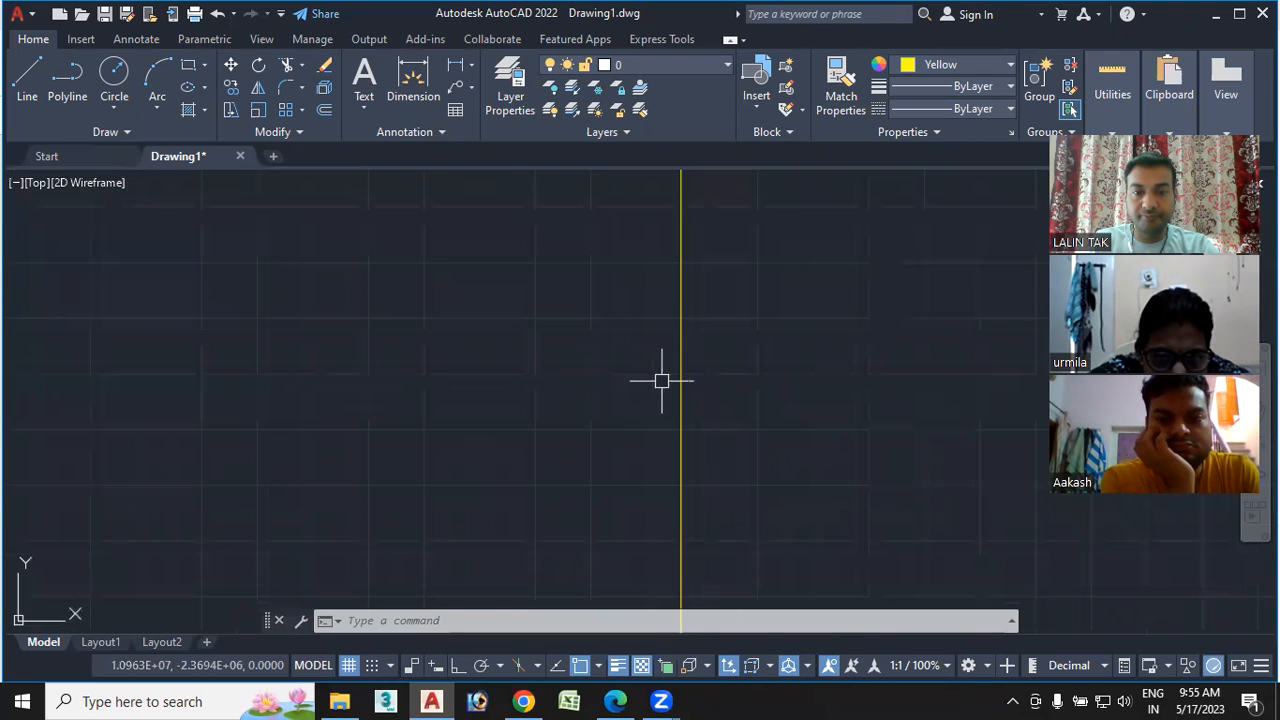
scroll(677, 413, up, 2)
scroll(649, 369, up, 5)
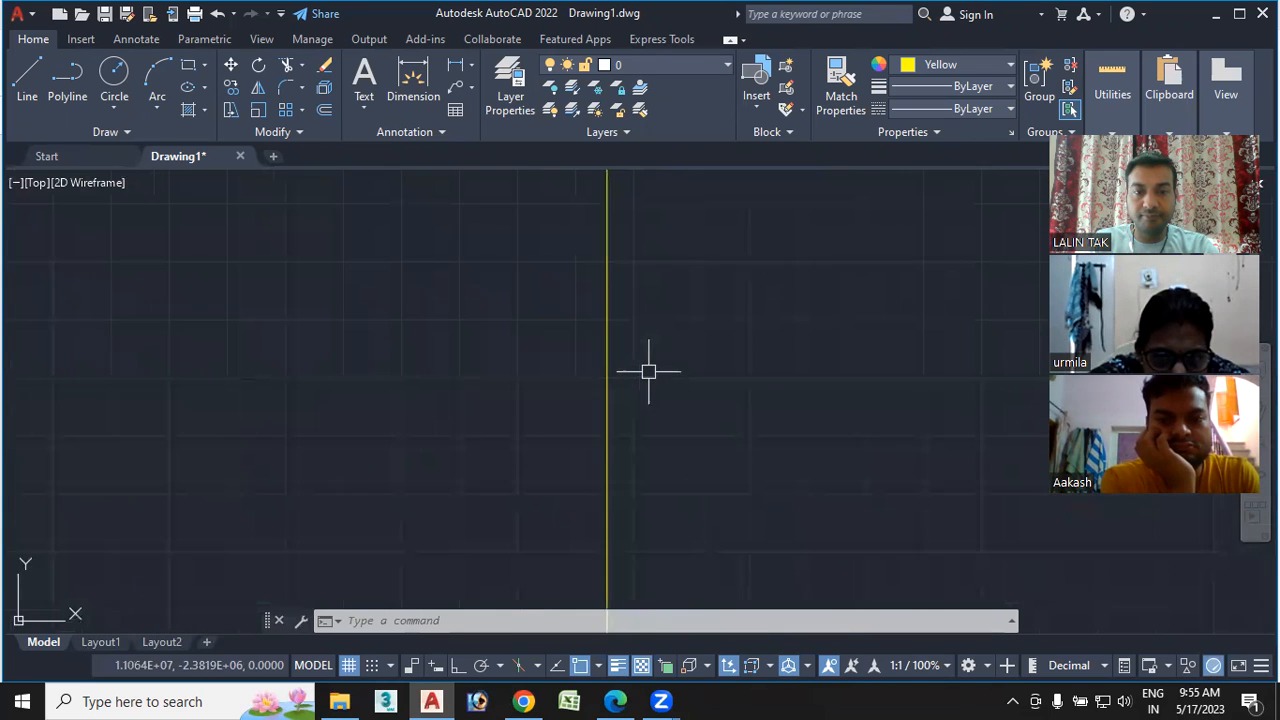
scroll(408, 297, down, 5)
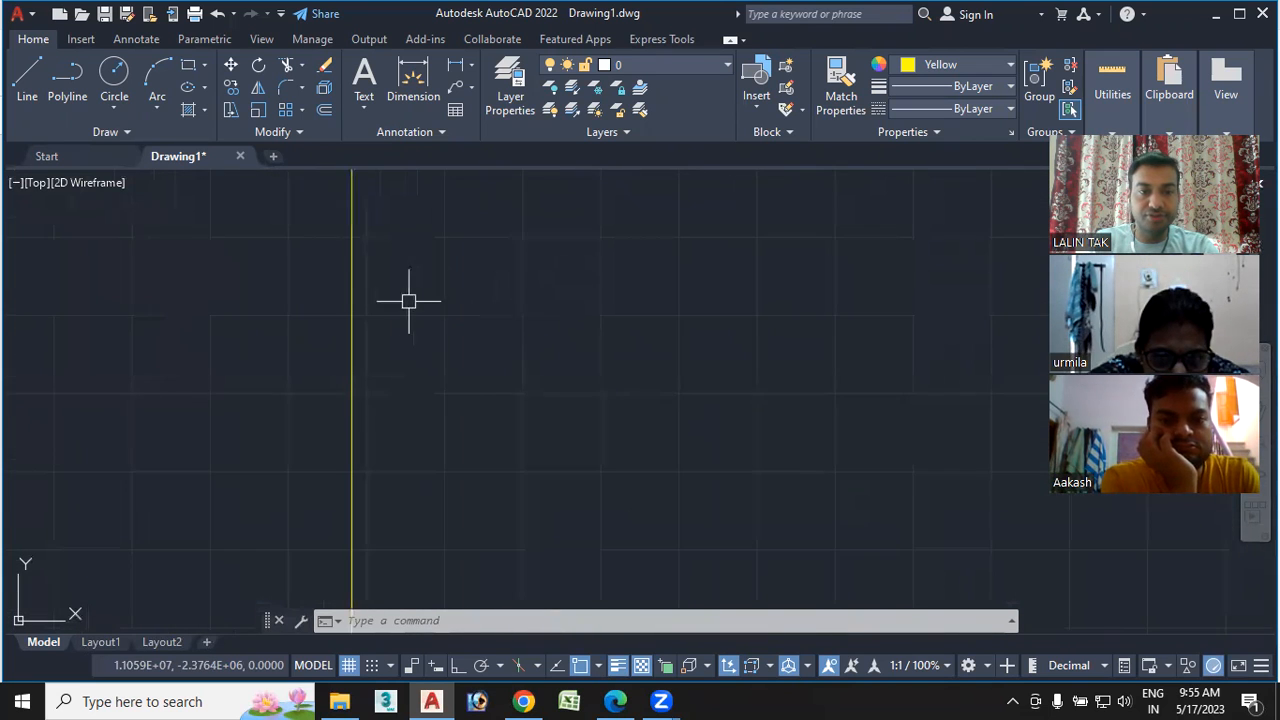
scroll(427, 330, down, 3)
scroll(430, 334, up, 4)
middle_drag(428, 334, 684, 335)
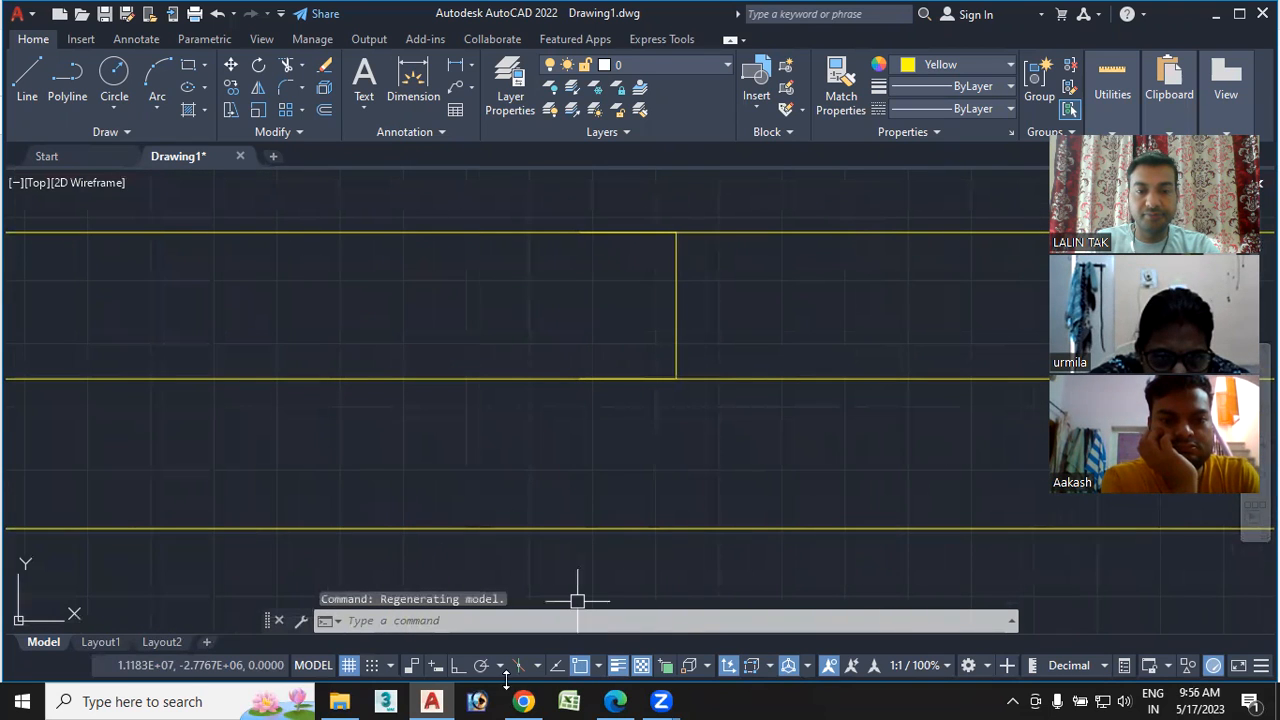
Modify the Standard dimension style to use a text height of 10
text(d)
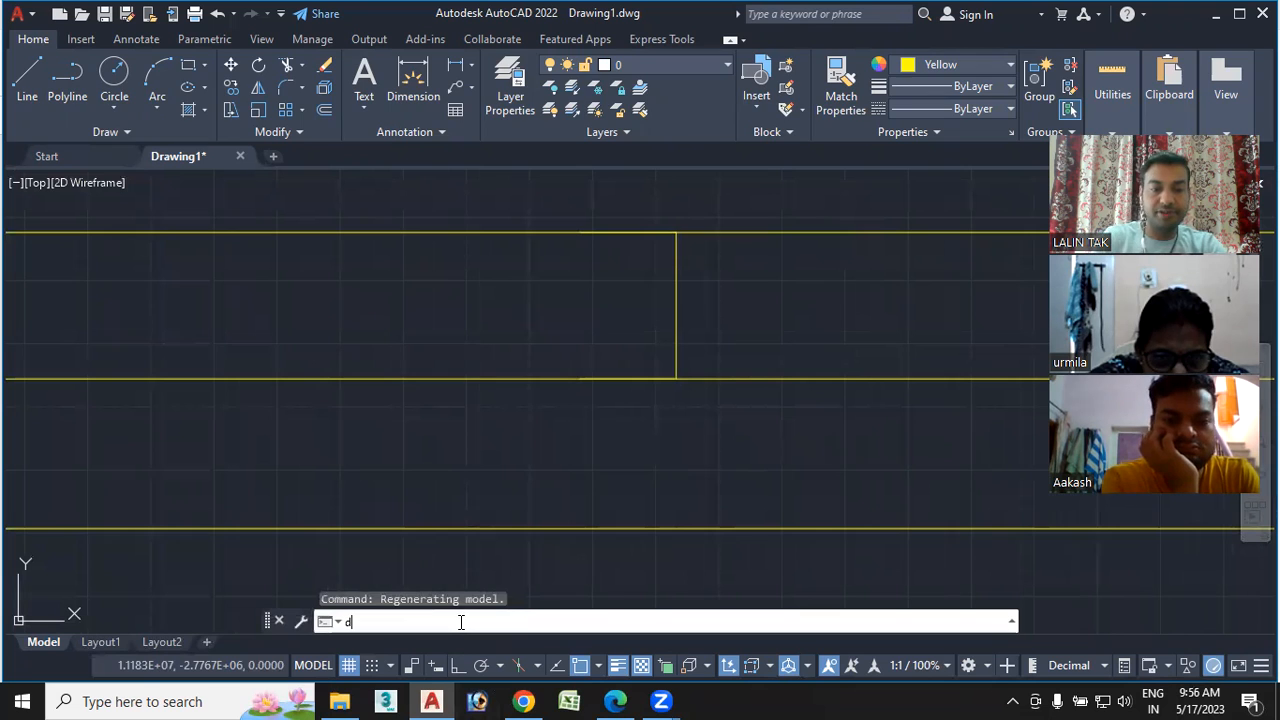
key(Return)
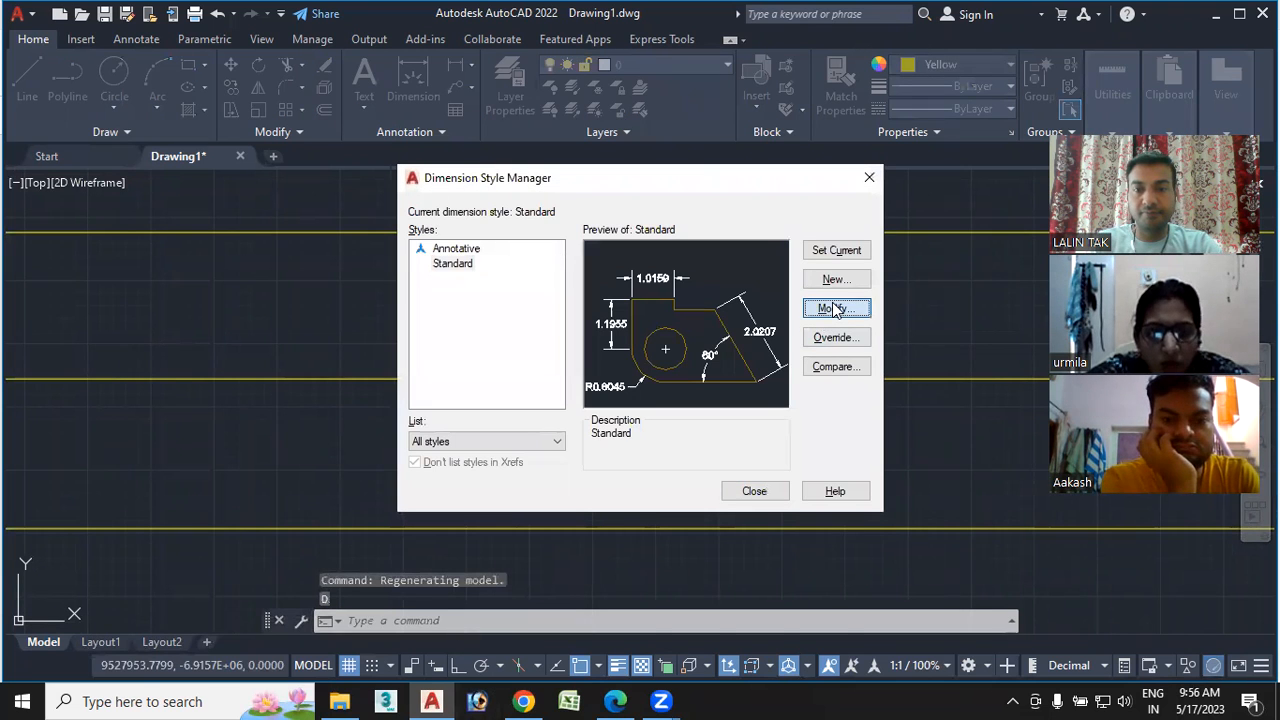
click(834, 309)
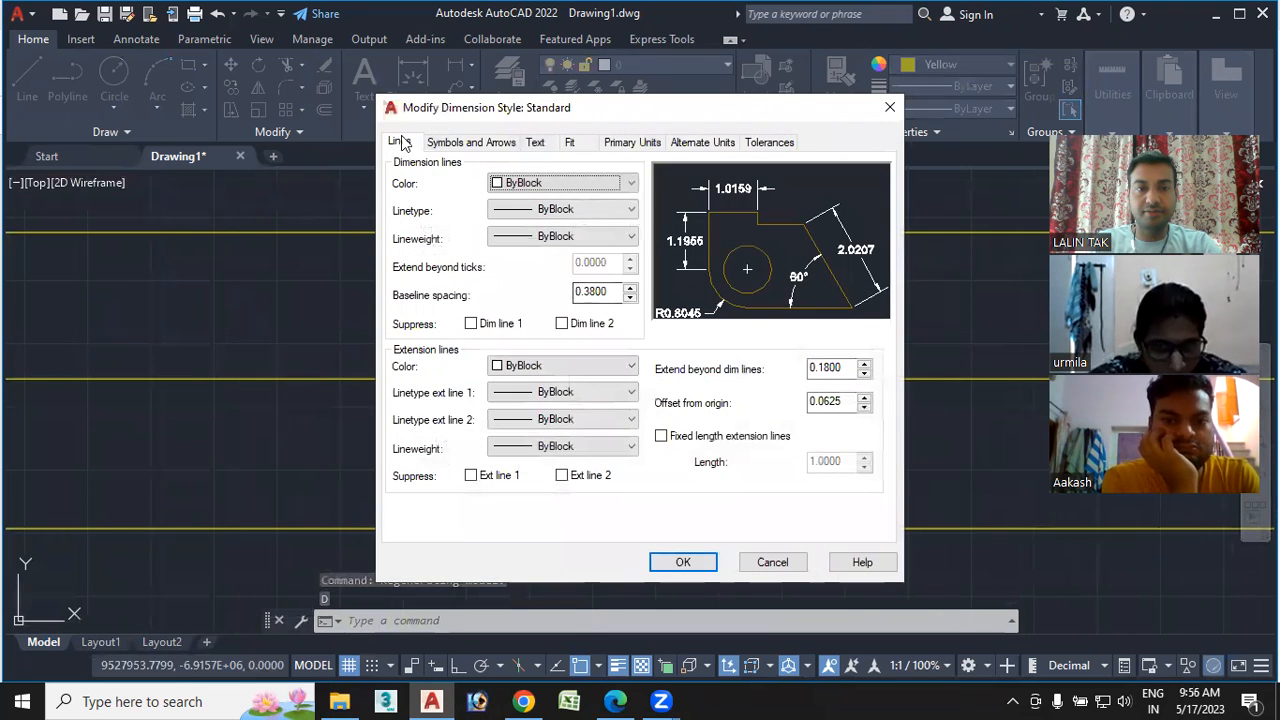
click(534, 142)
double_click(614, 277)
text(10)
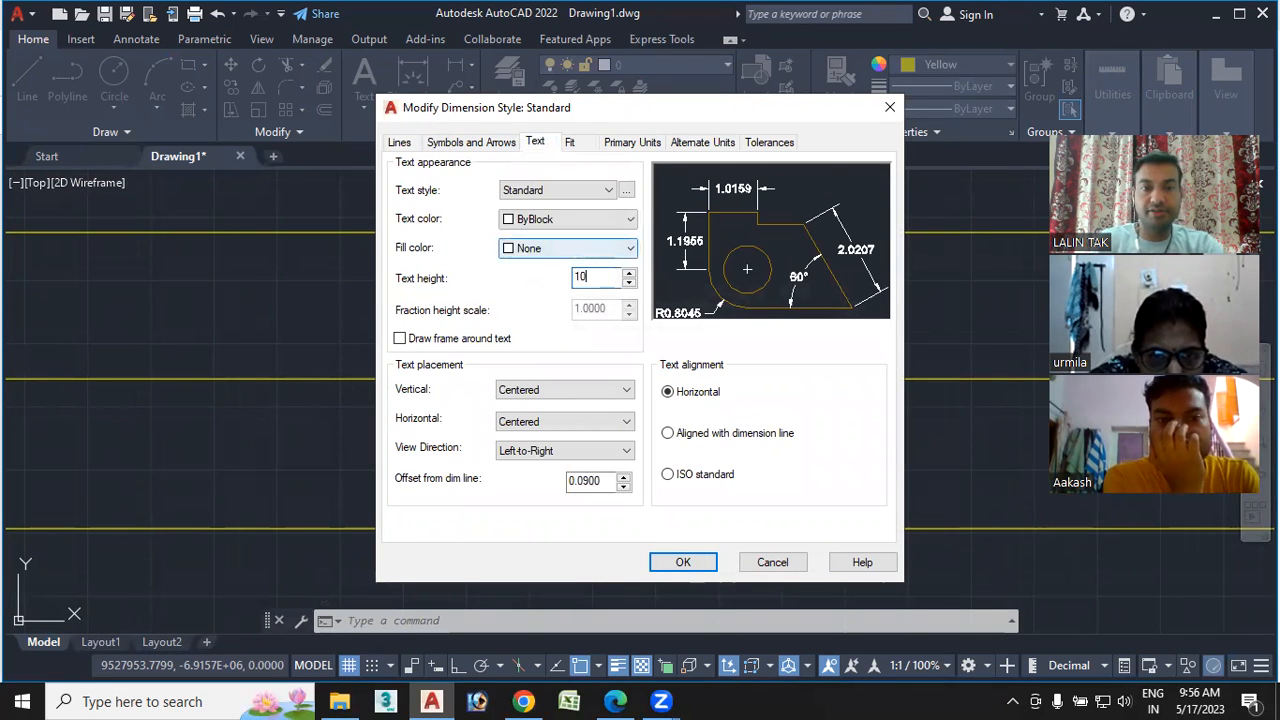
click(690, 563)
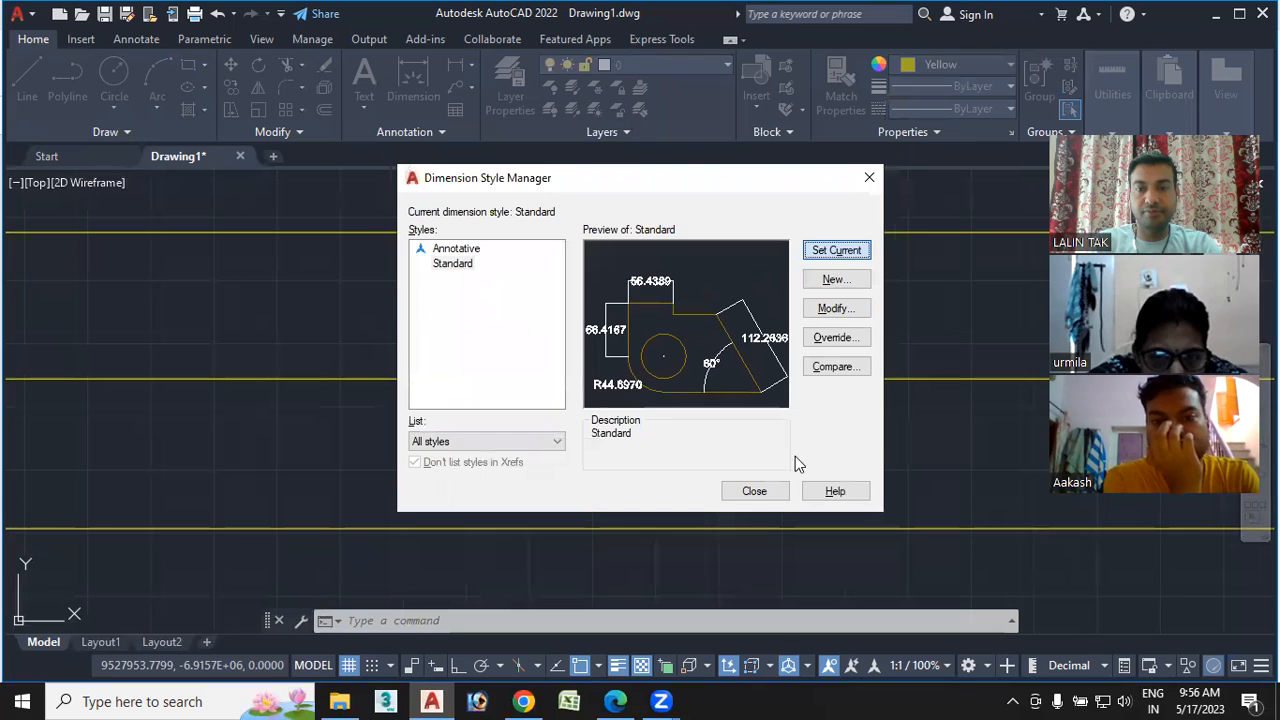
click(755, 491)
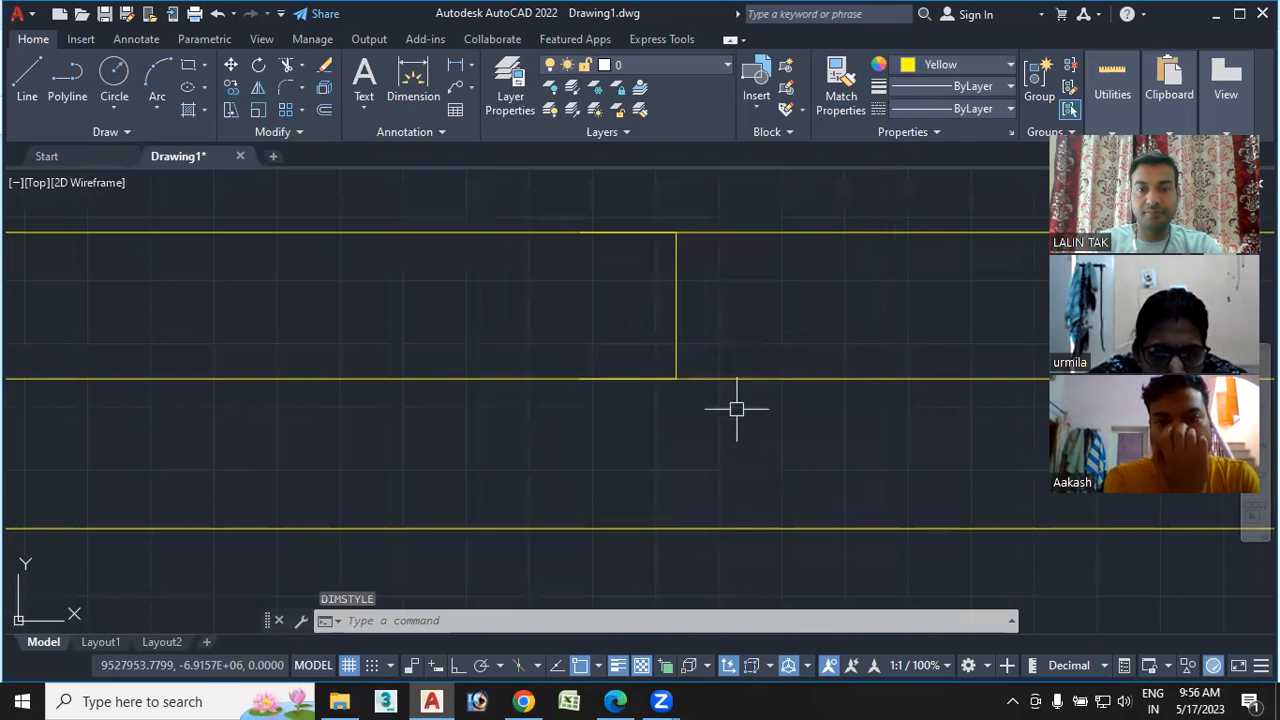
Examine the linear dimension between the top two construction lines closely to check its text size
scroll(666, 288, up, 5)
scroll(705, 360, down, 5)
click(710, 371)
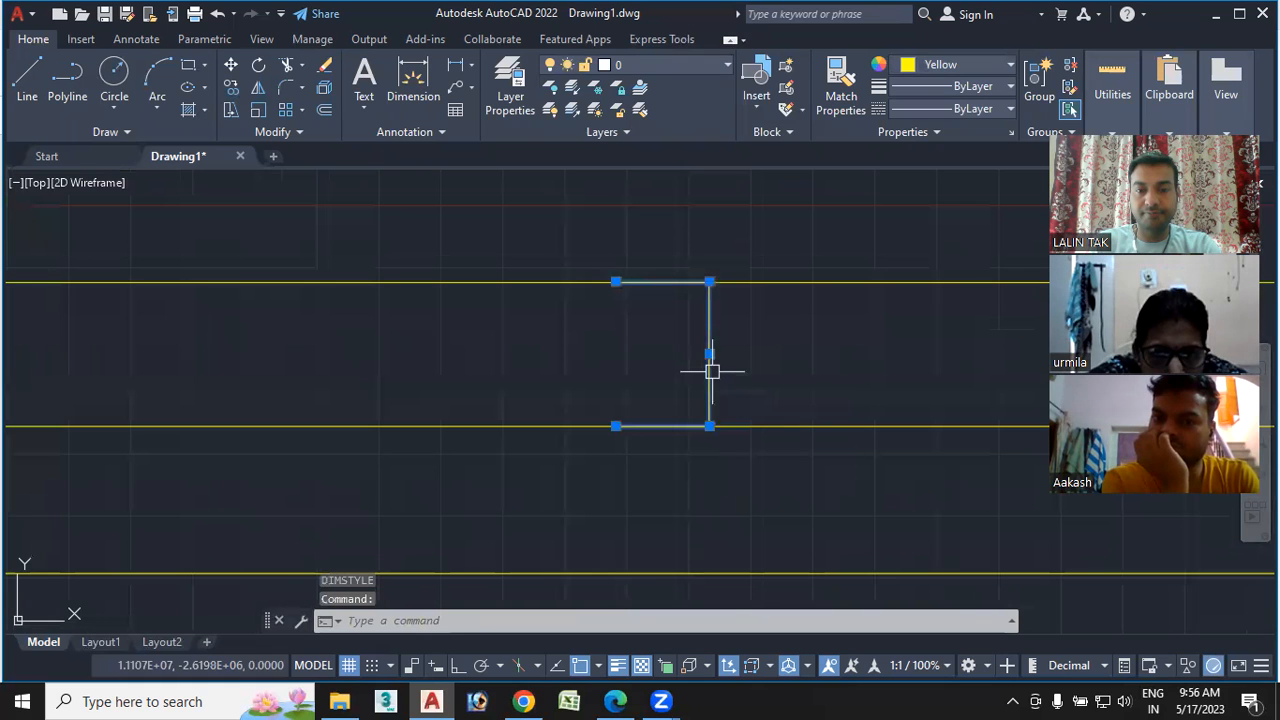
scroll(710, 353, up, 6)
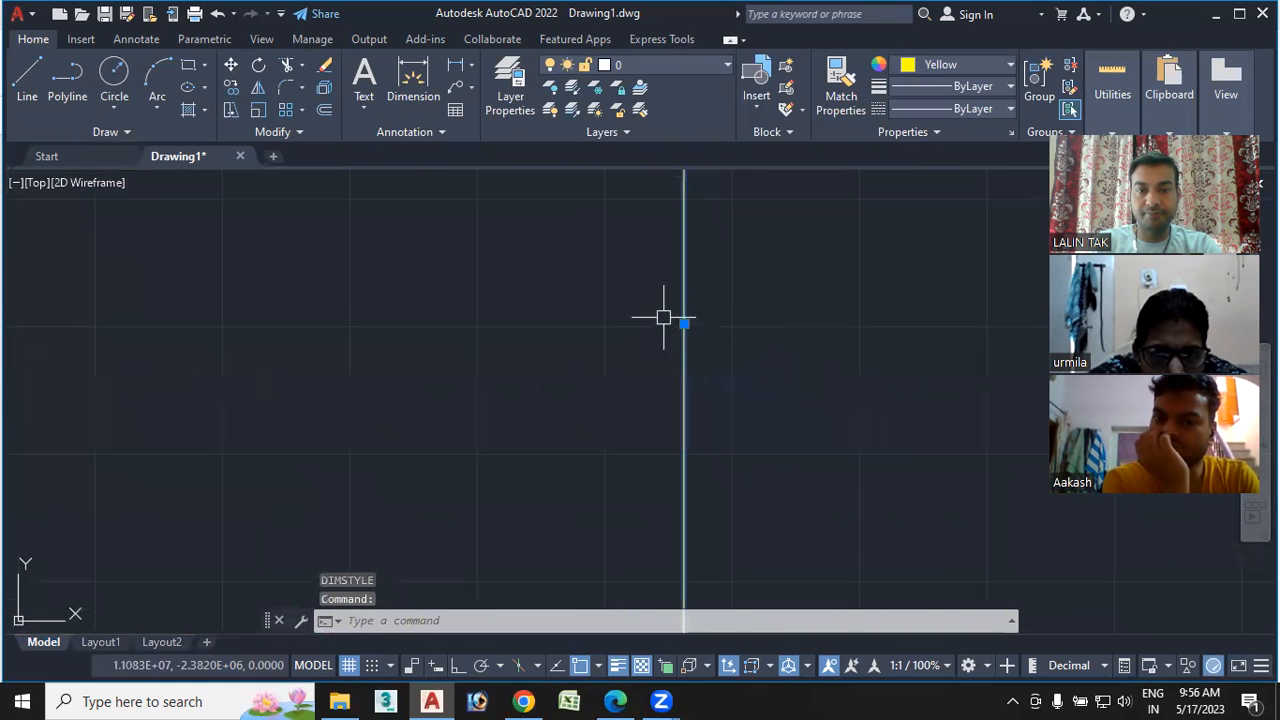
scroll(680, 323, up, 4)
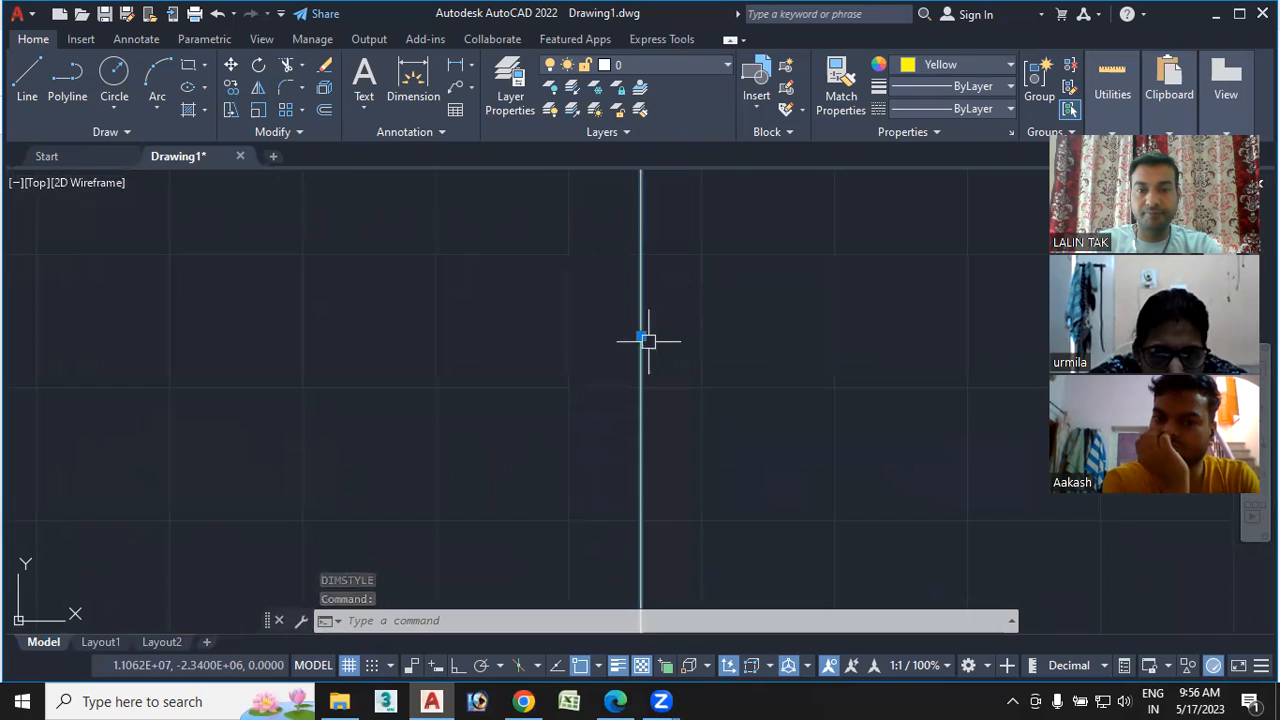
scroll(605, 310, up, 5)
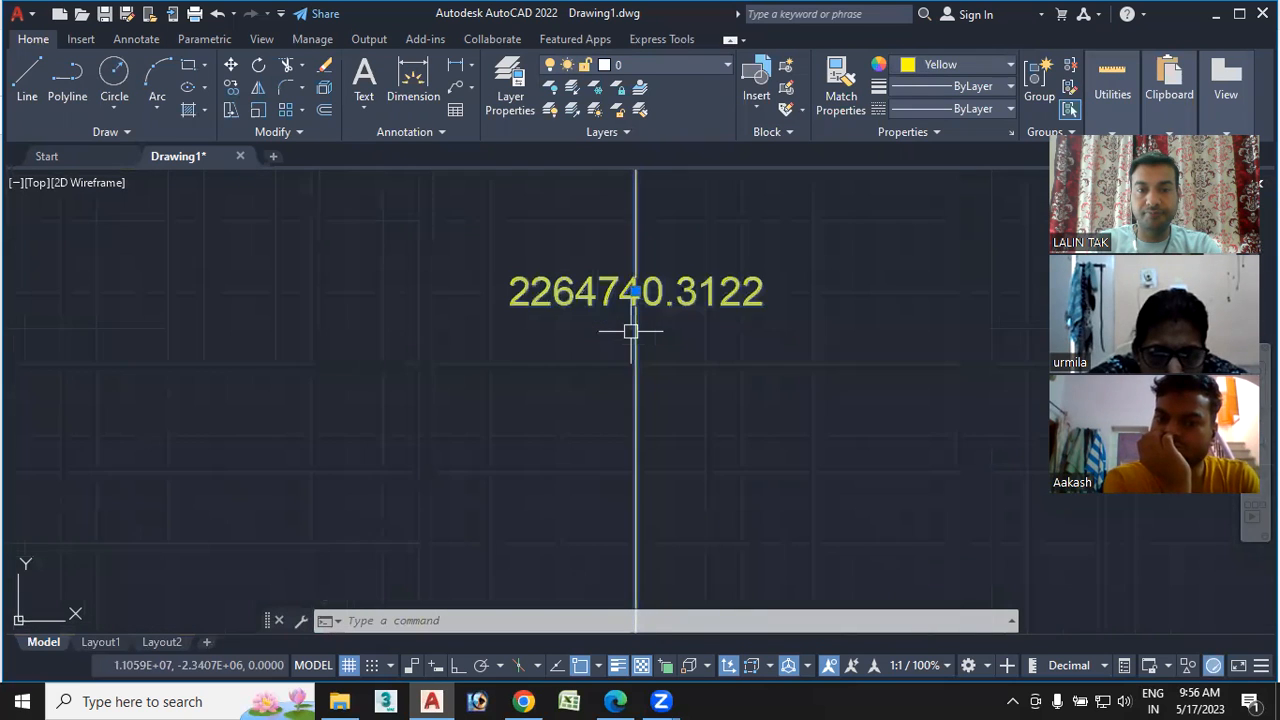
scroll(631, 331, down, 2)
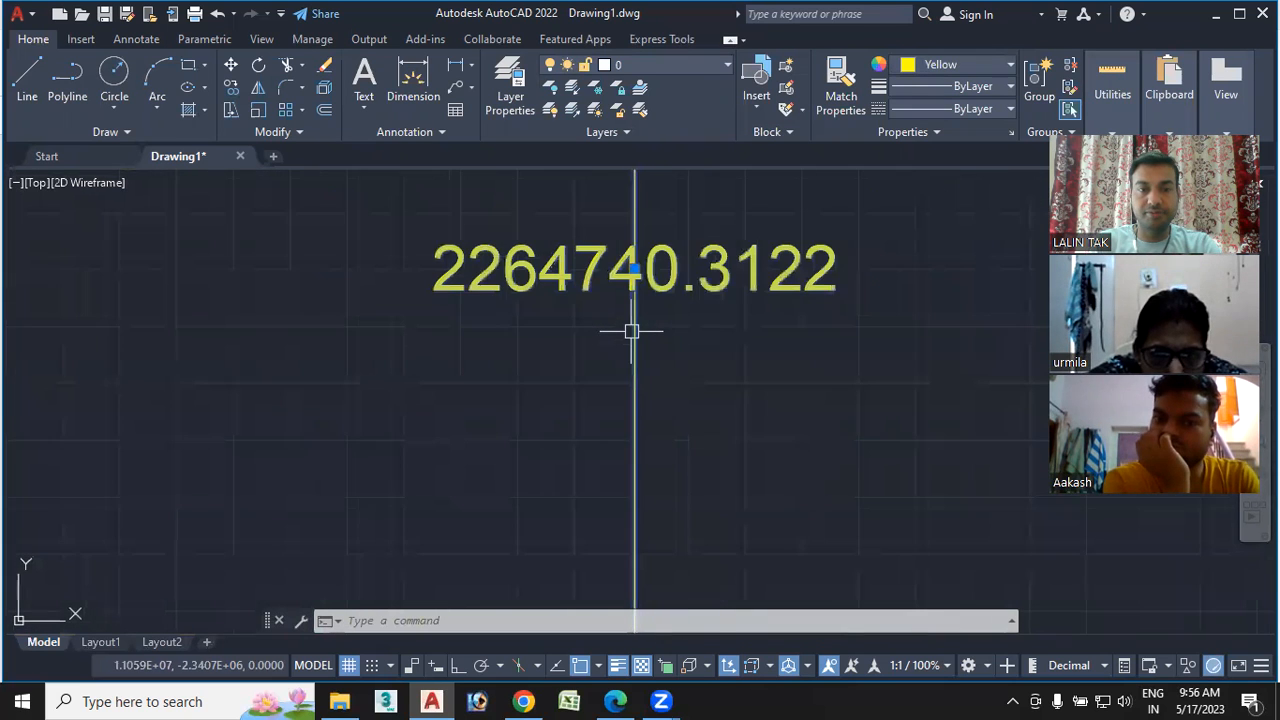
scroll(553, 331, up, 2)
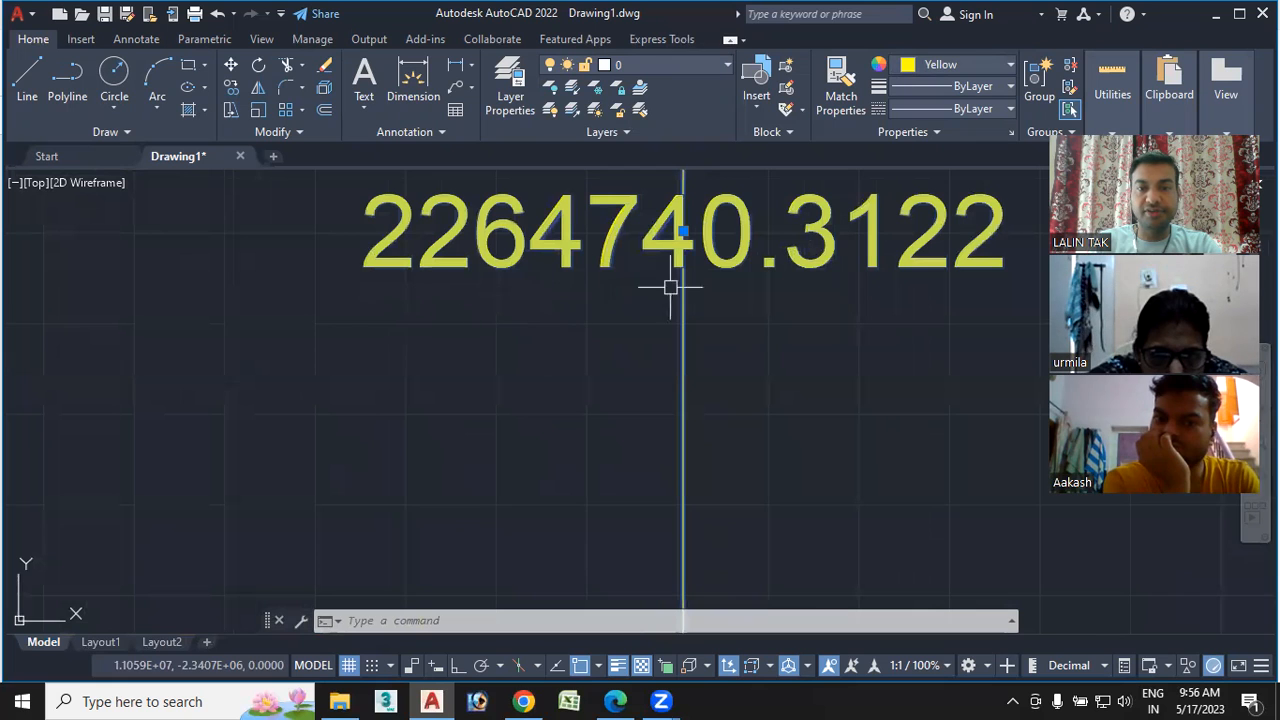
scroll(715, 282, down, 2)
scroll(712, 282, up, 5)
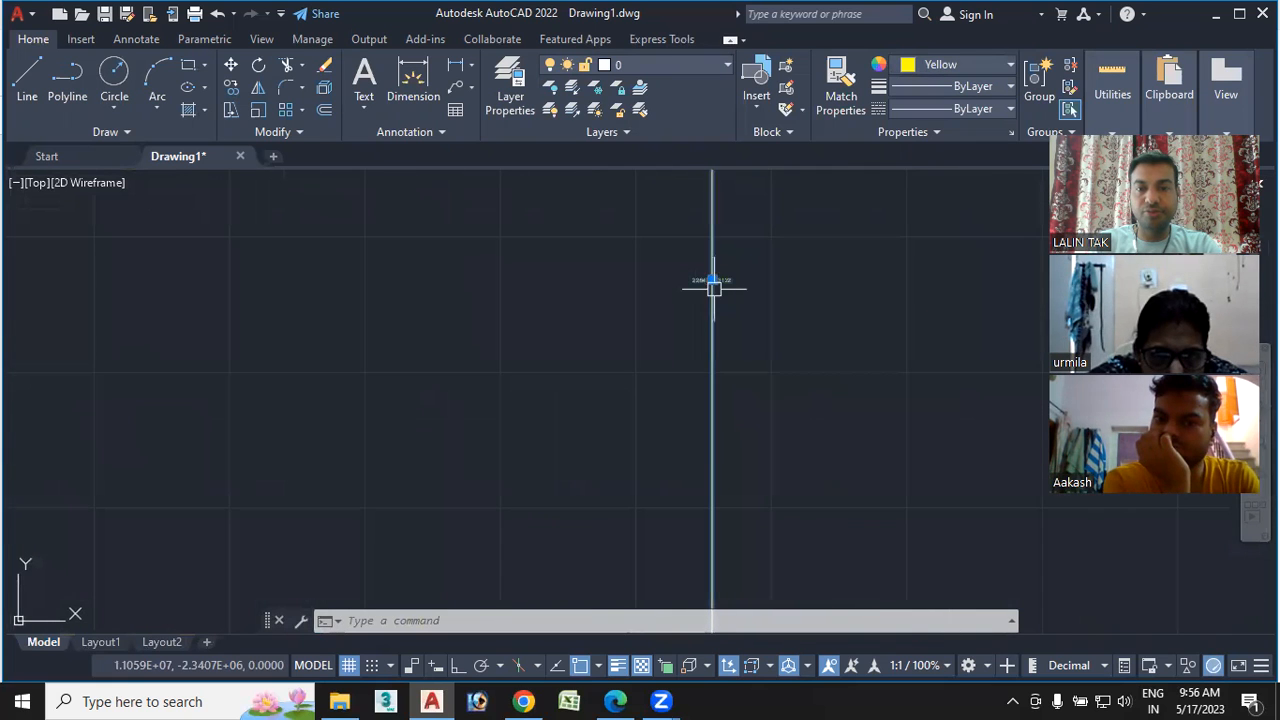
scroll(712, 287, up, 5)
scroll(660, 340, up, 5)
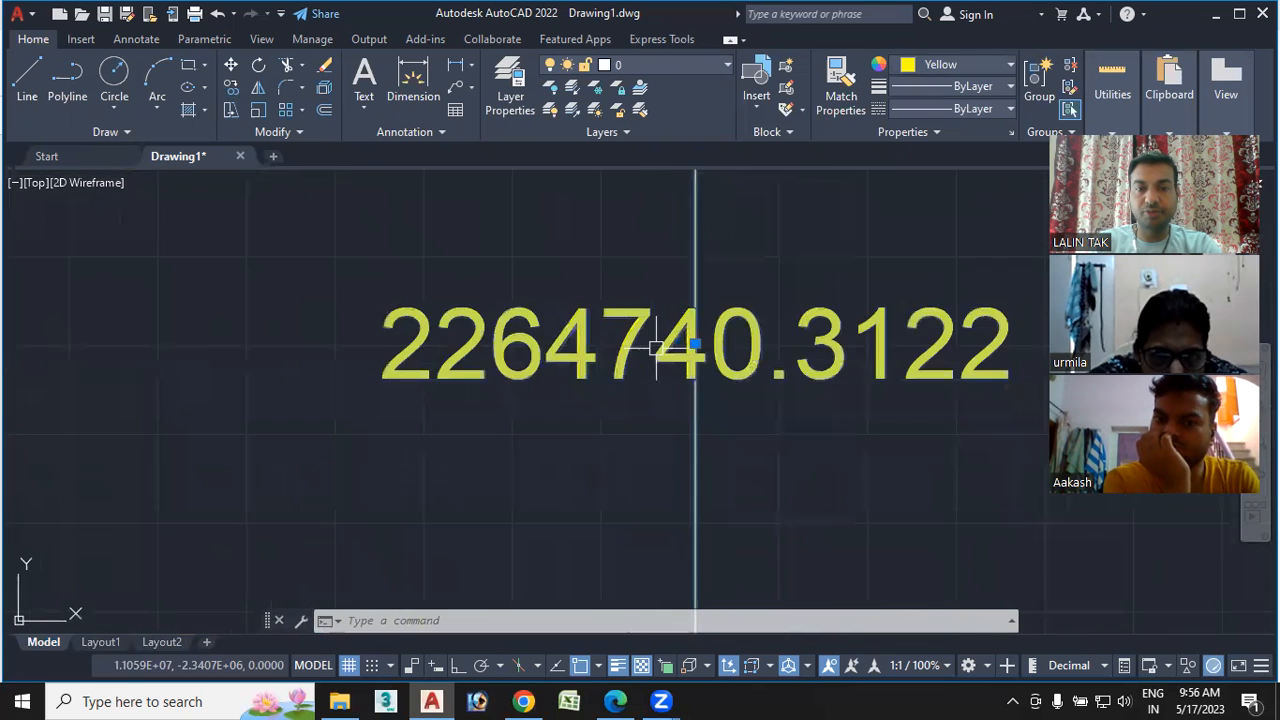
scroll(656, 347, down, 5)
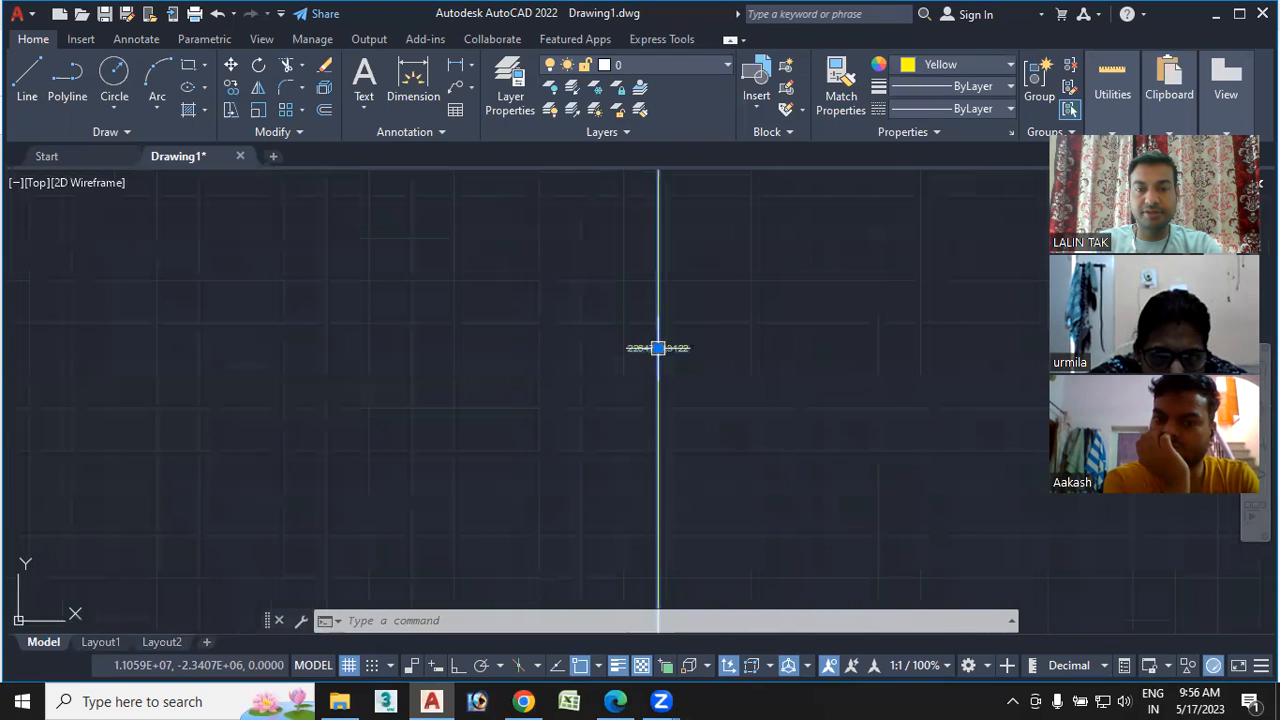
mouse_move(657, 348)
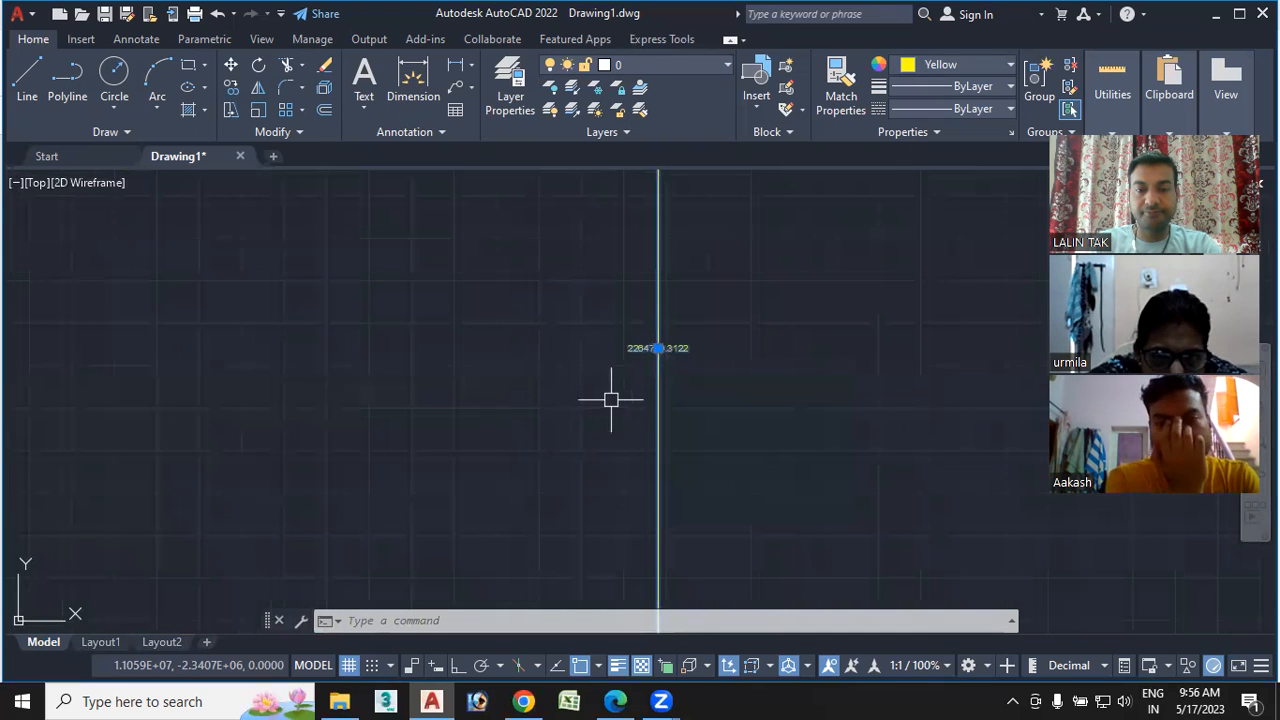
scroll(640, 376, up, 4)
scroll(650, 330, up, 3)
middle_drag(654, 314, 546, 392)
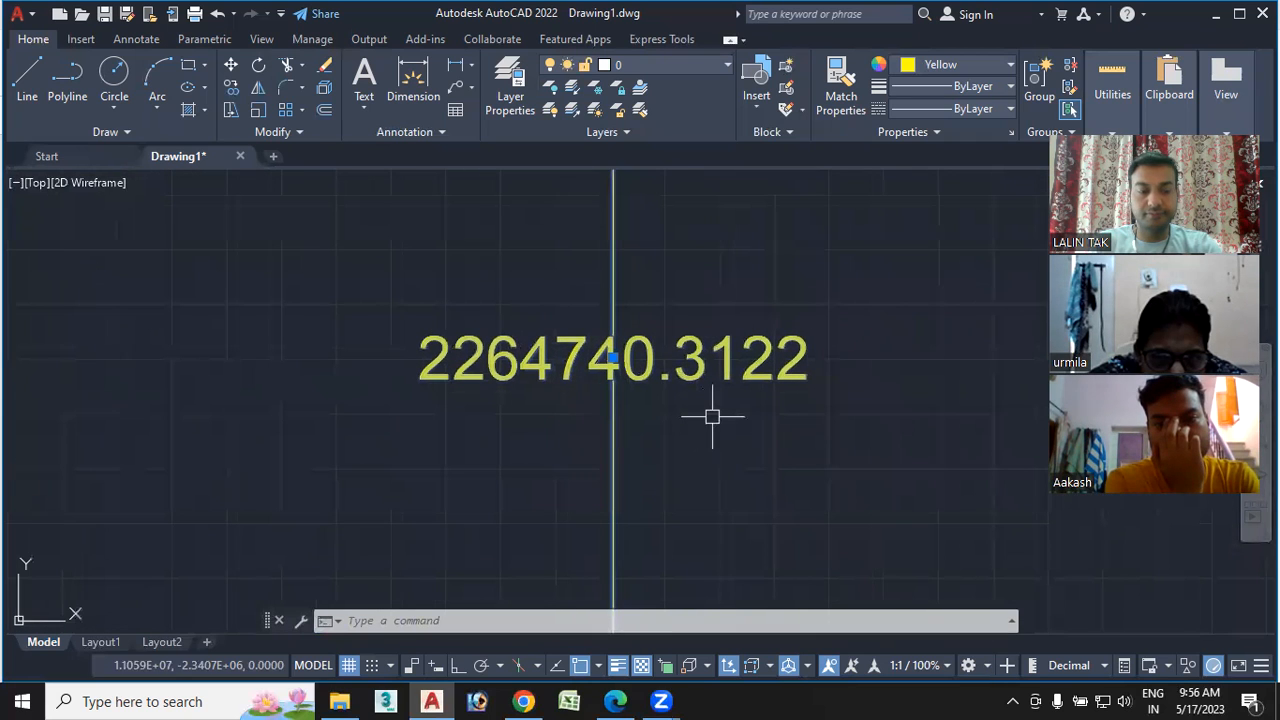
Delete all objects in the drawing, clearing the construction lines and the dimension
key(Escape)
key(ctrl+a)
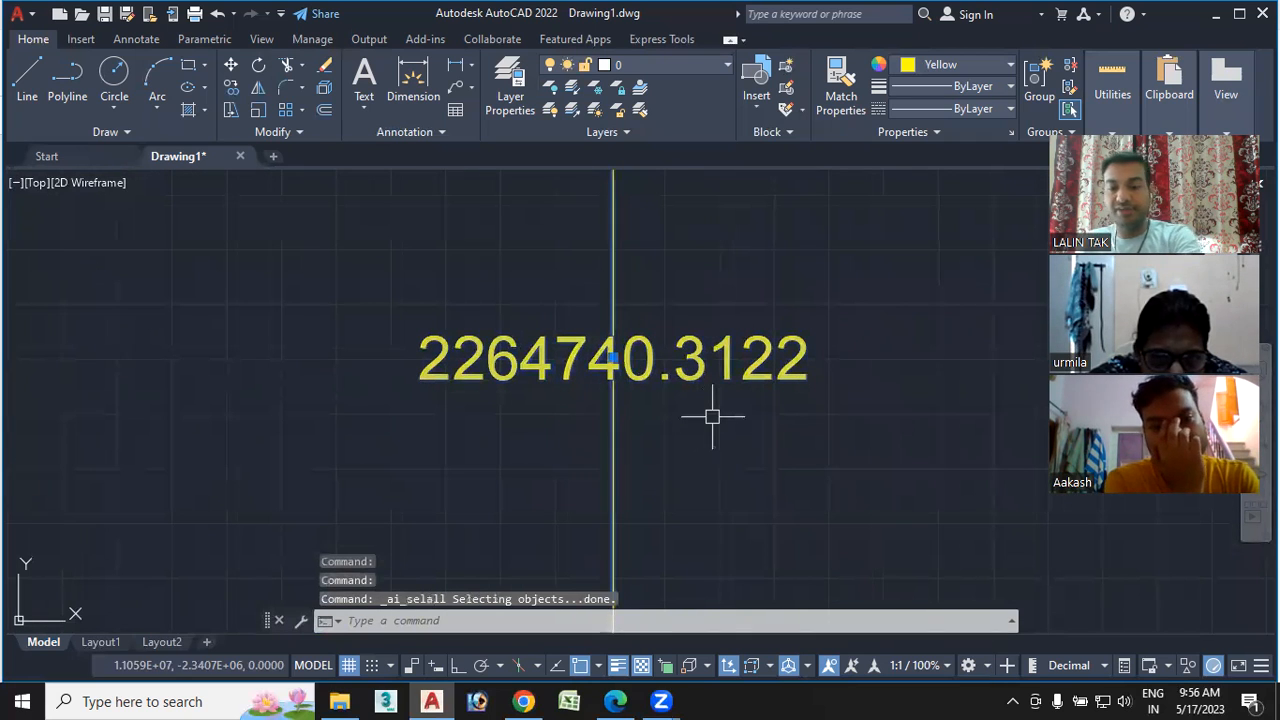
key(Delete)
middle_click(603, 378)
middle_click(603, 378)
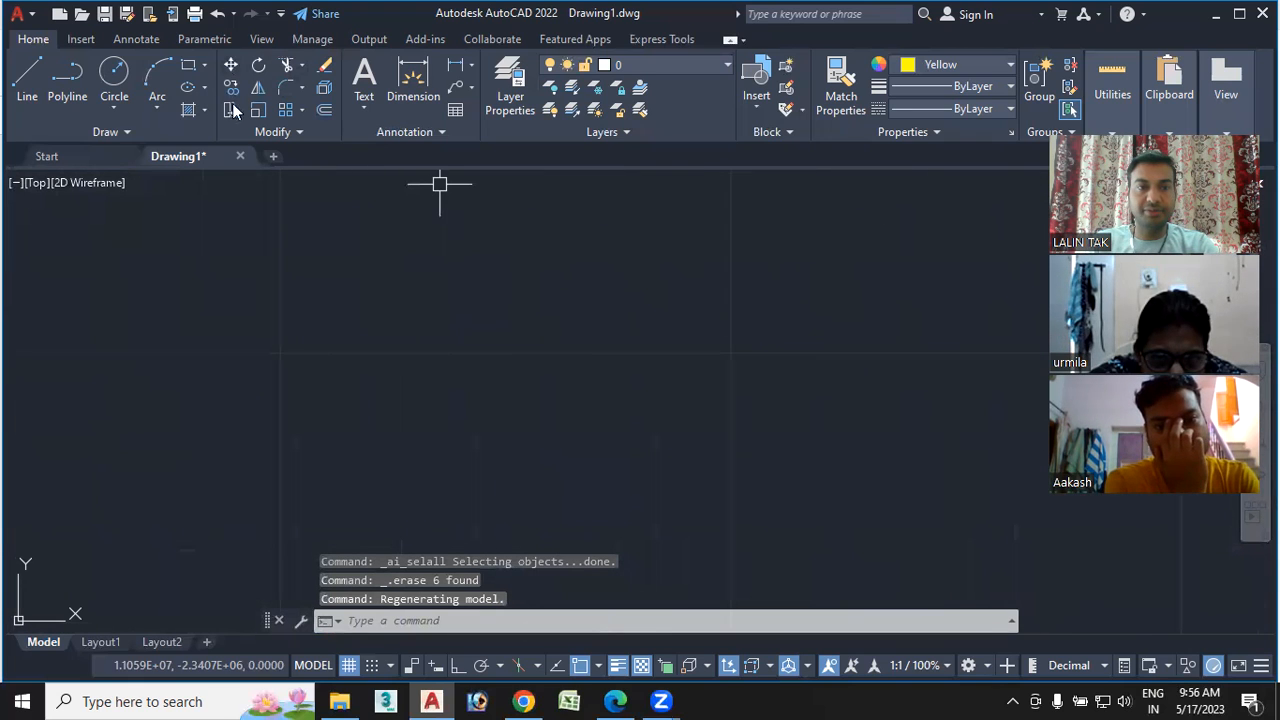
Place a horizontal linear dimension about 2 units long between two free points in the empty drawing area
click(456, 68)
click(346, 330)
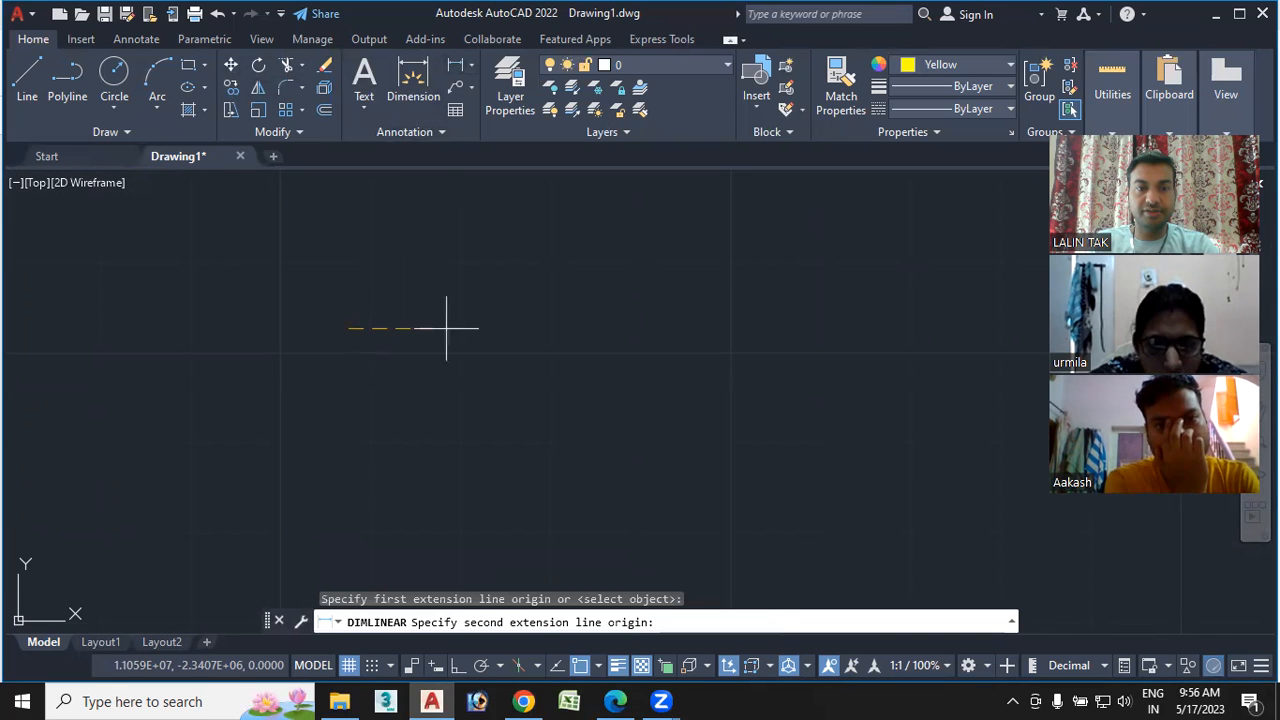
click(722, 330)
click(714, 363)
scroll(705, 360, down, 5)
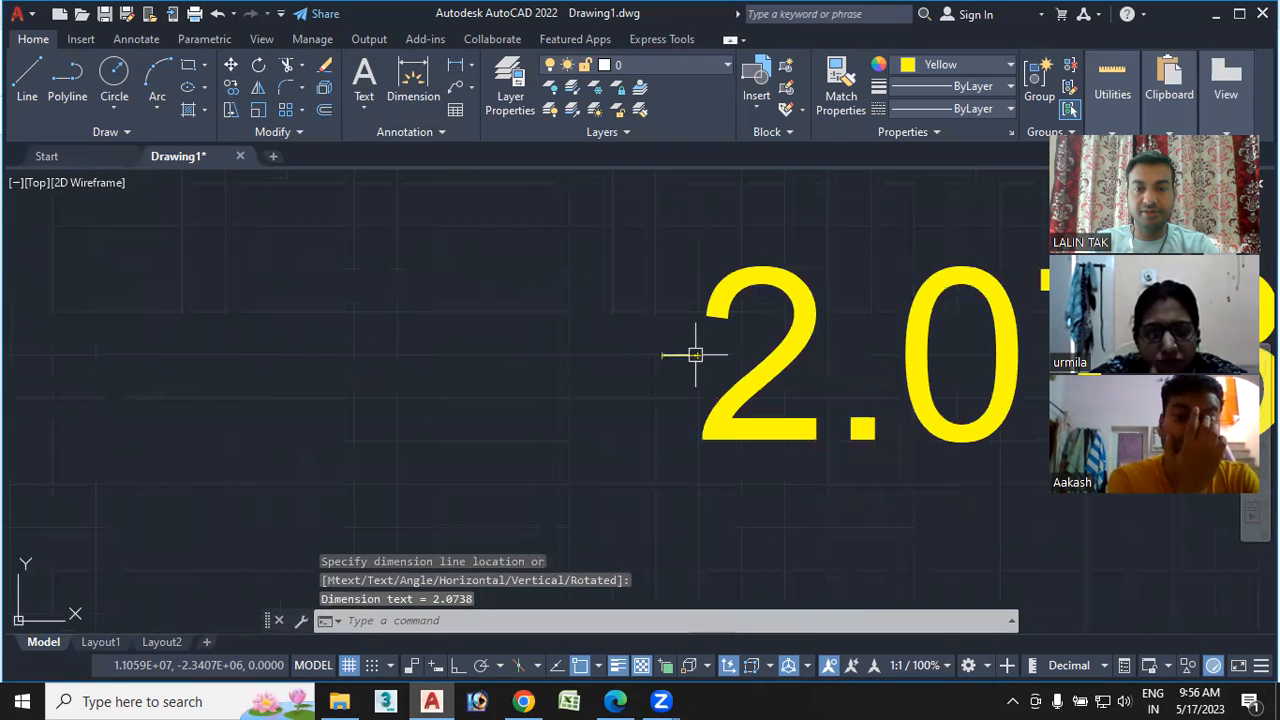
middle_drag(701, 360, 380, 354)
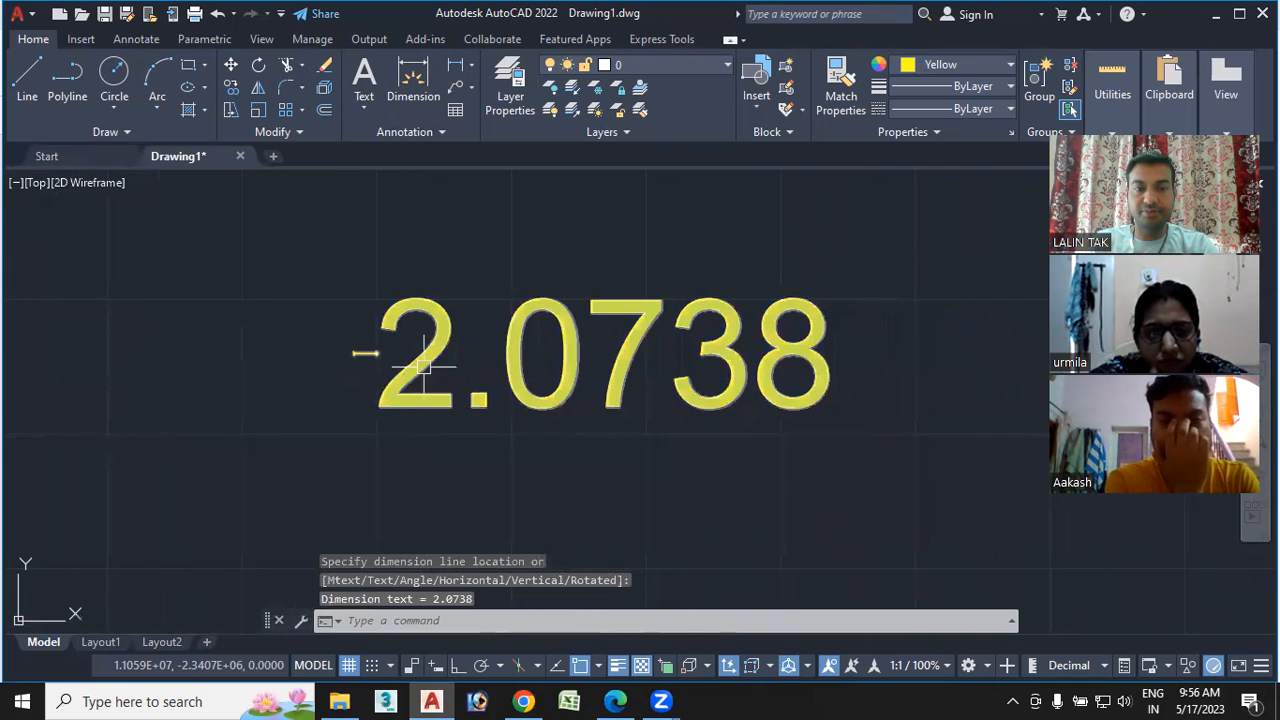
Delete the small horizontal trial dimension
scroll(240, 331, down, 8)
click(228, 294)
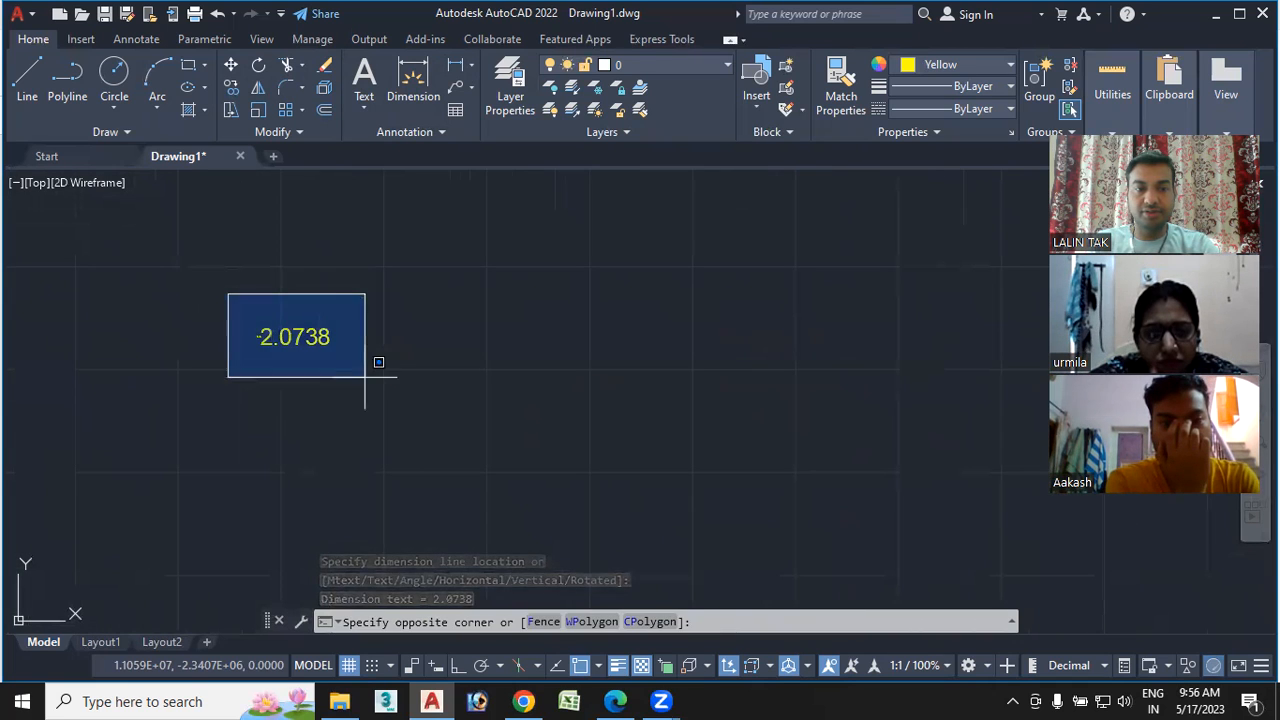
click(365, 377)
key(Delete)
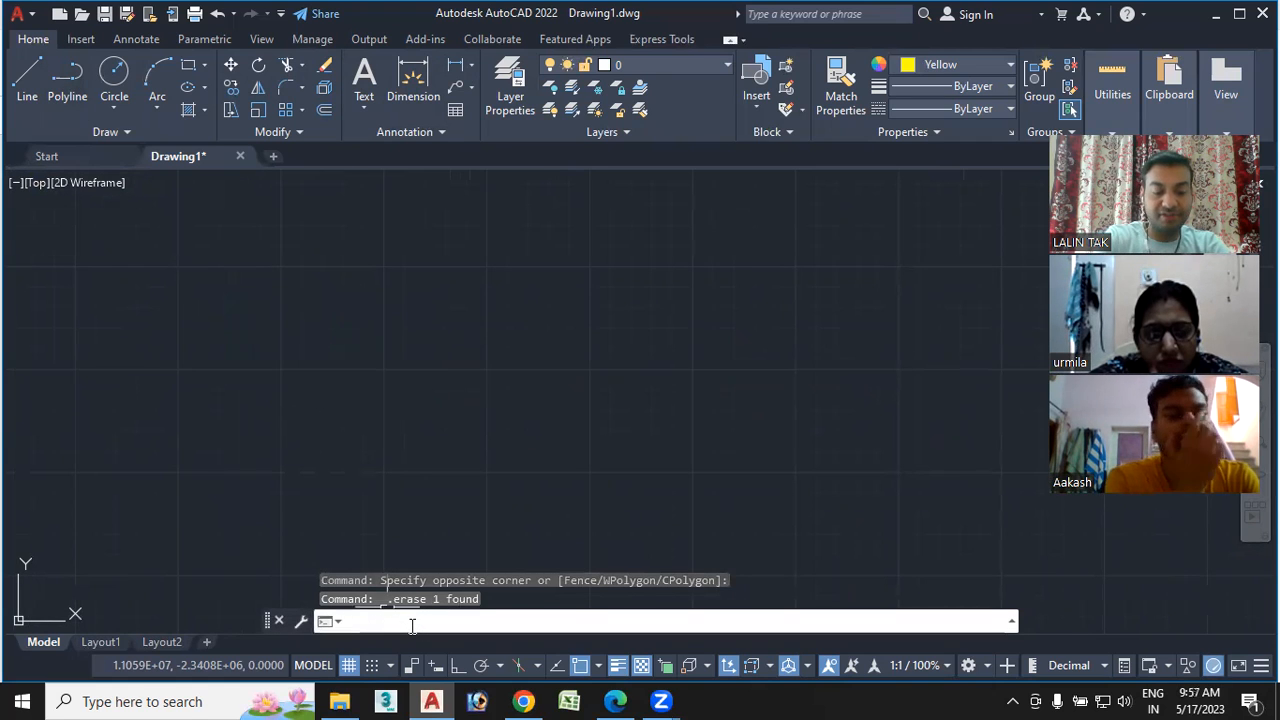
Draw four horizontal construction lines with XLINE, spaced about 24 units apart
text(xl)
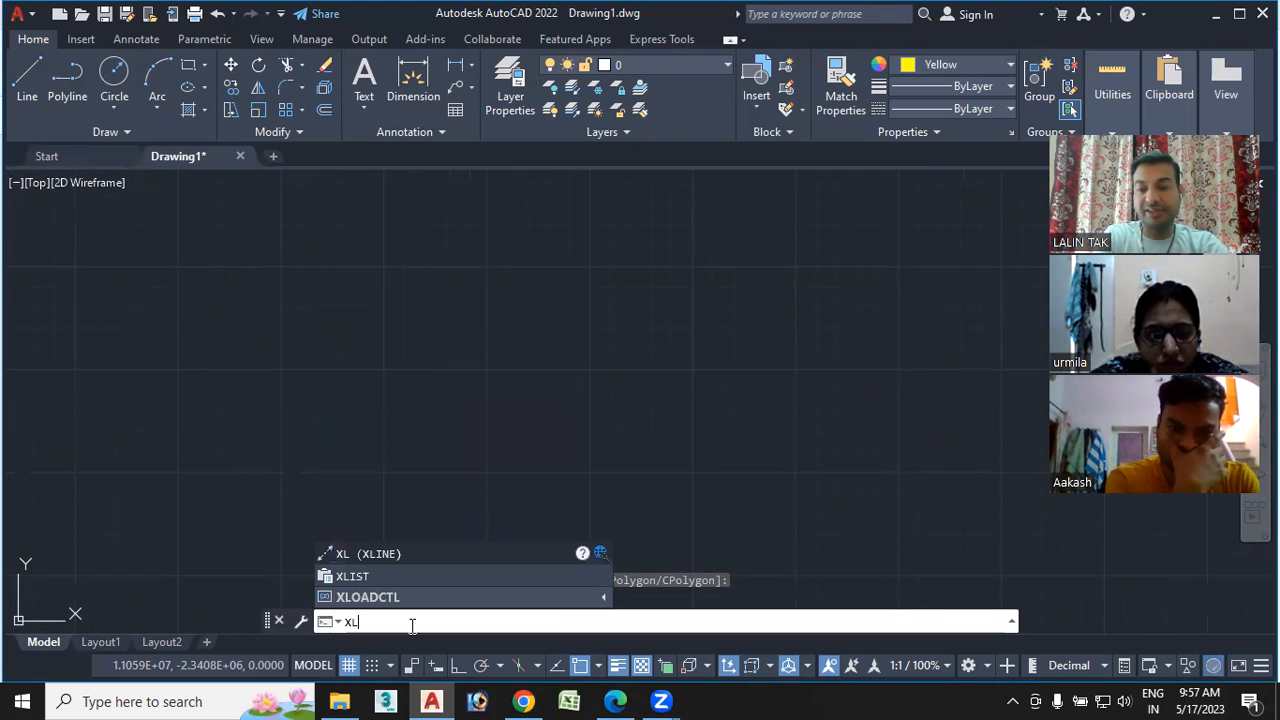
key(Return)
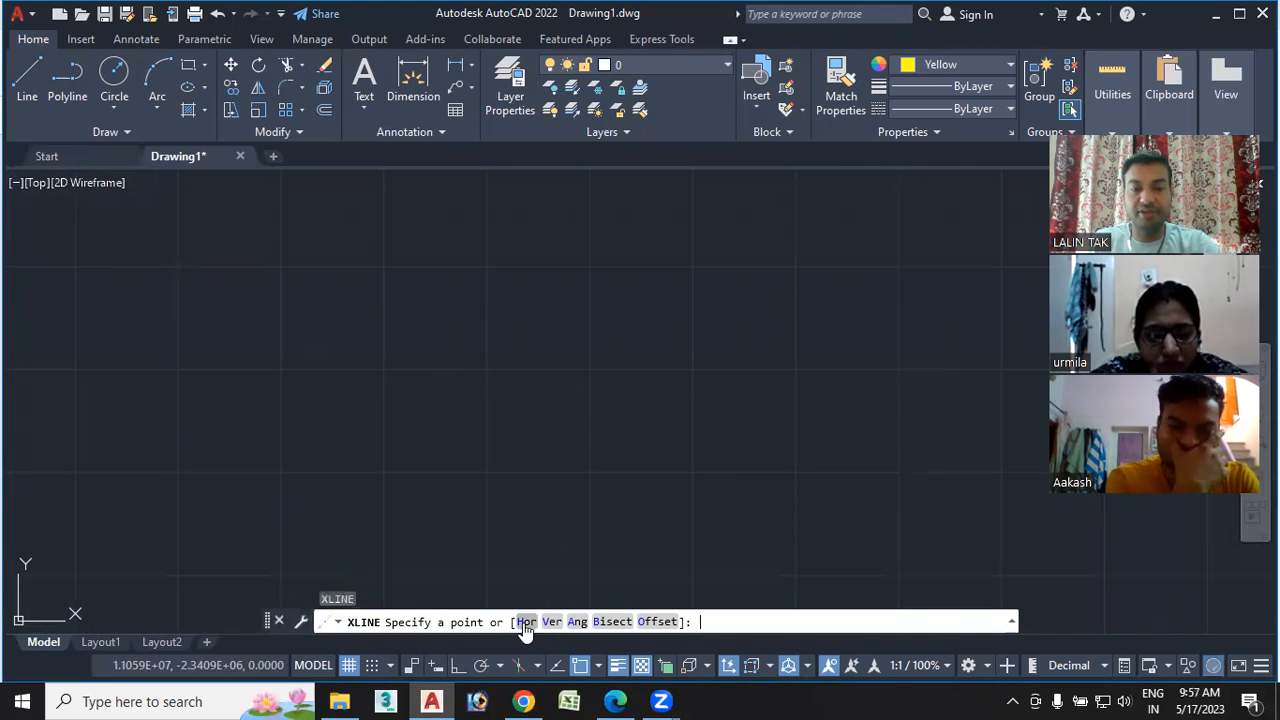
click(525, 622)
click(507, 302)
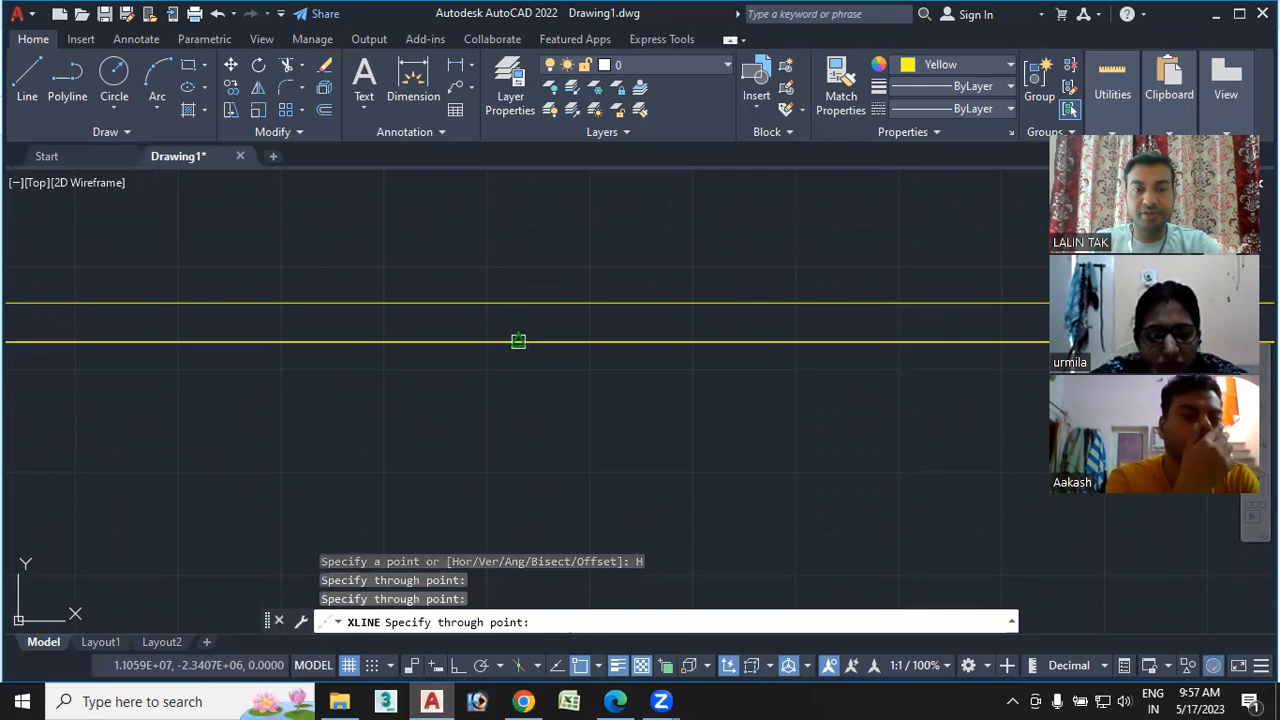
click(518, 380)
click(519, 420)
key(Escape)
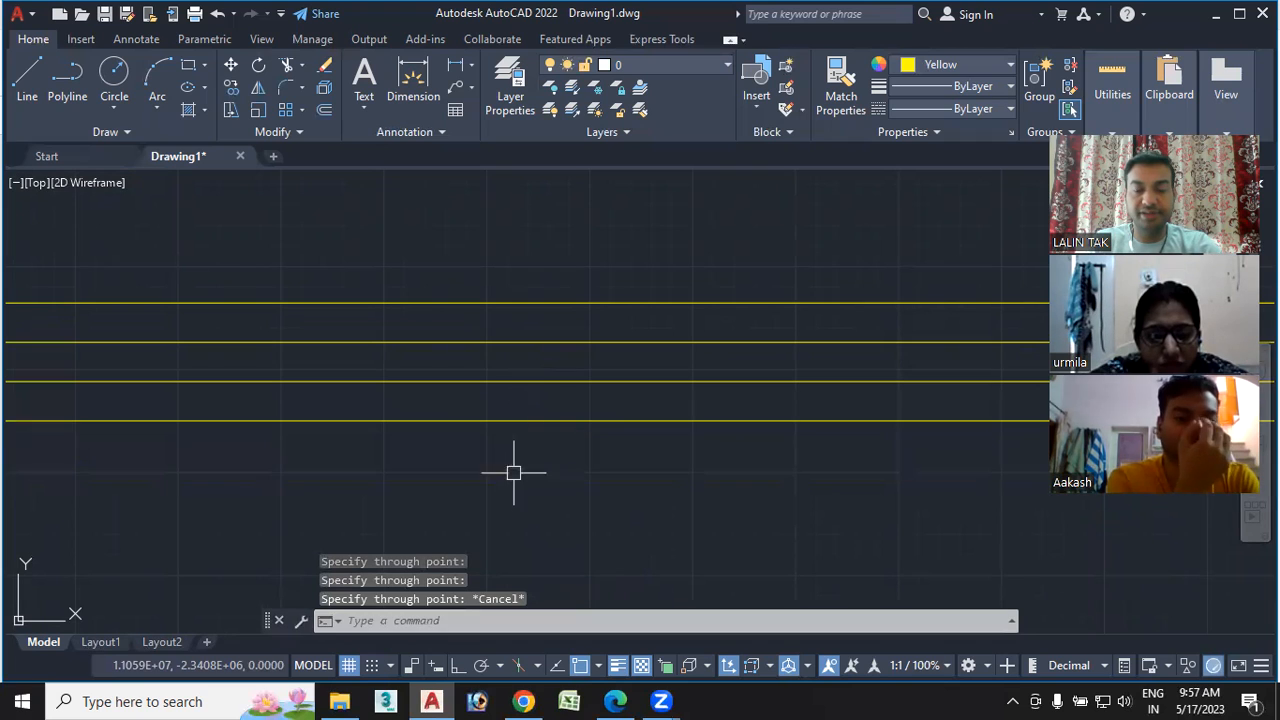
Add a linear dimension for the vertical distance between the top two construction lines, just right of the picked points
click(459, 67)
click(590, 303)
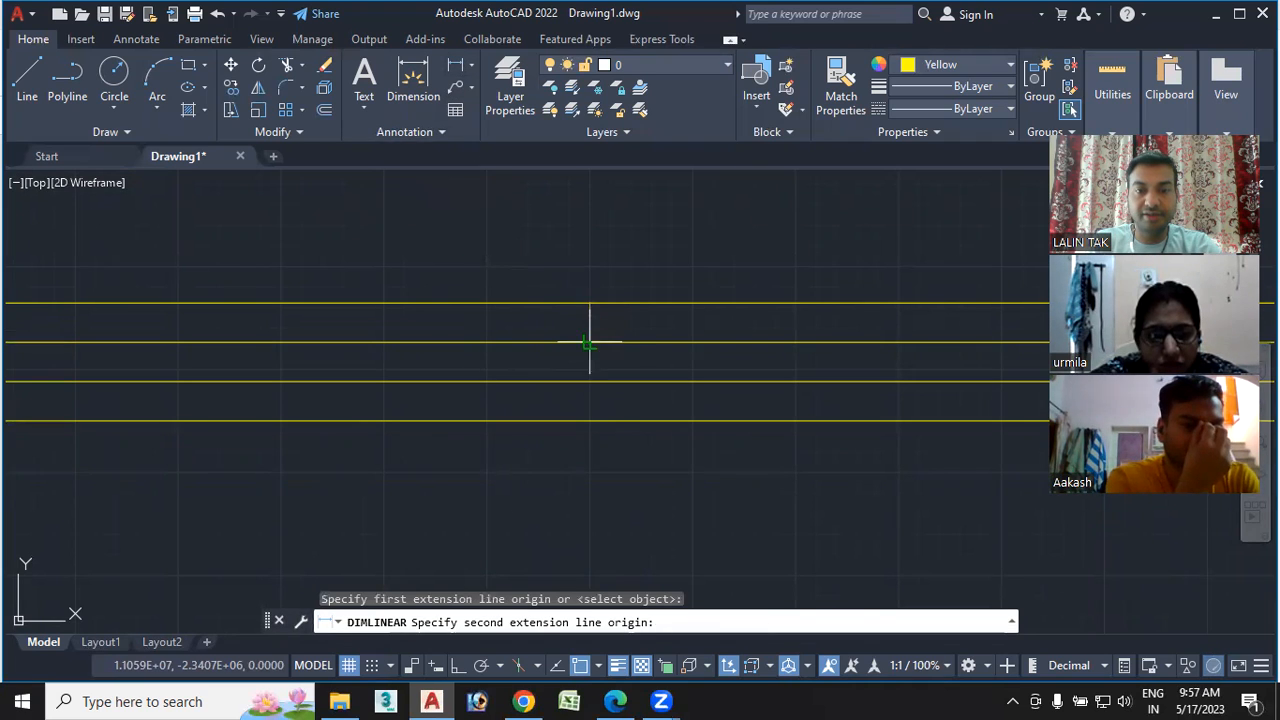
click(590, 342)
click(655, 346)
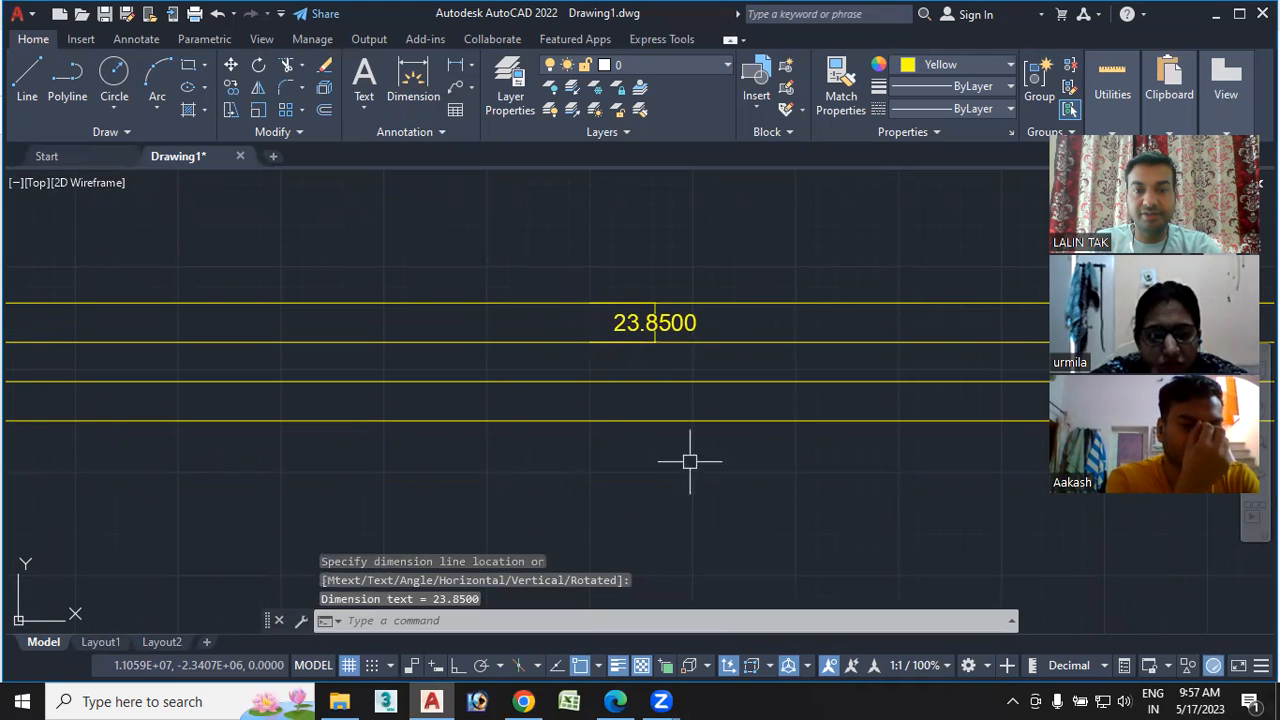
Use XLINE's Offset option at a distance of 25 to add five horizontal construction lines successively below the lowest one
click(494, 622)
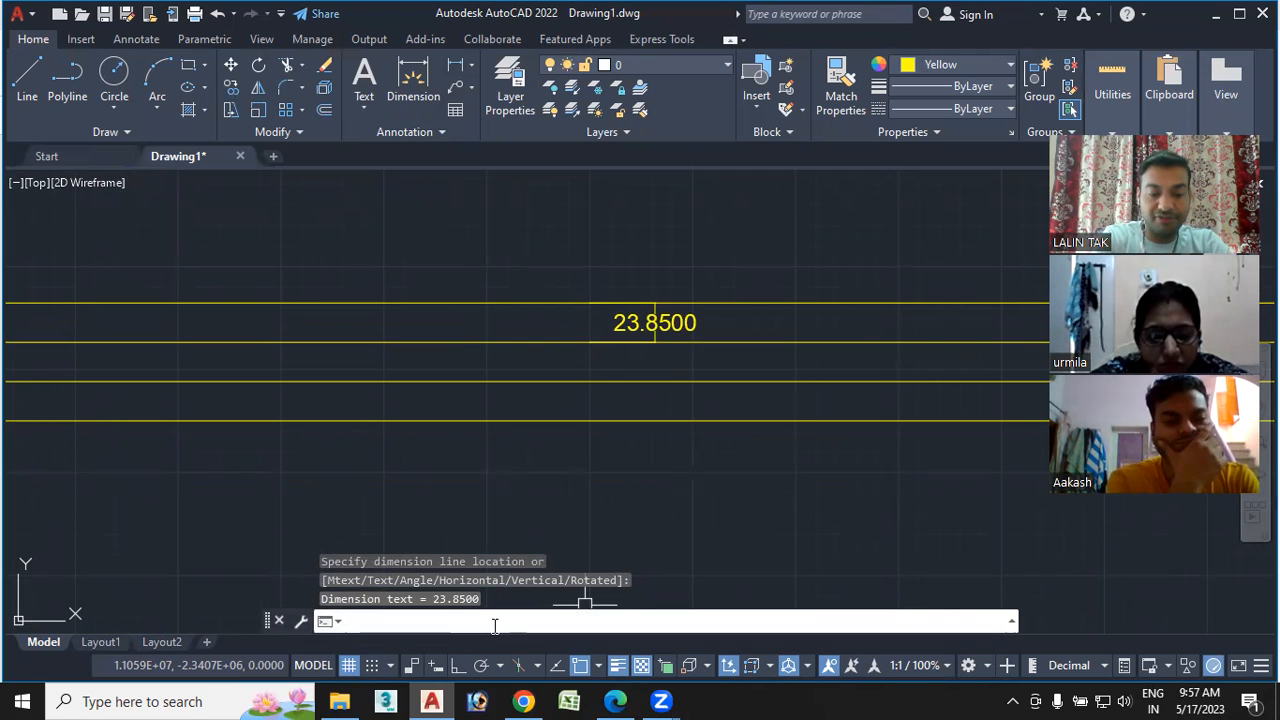
text(xl)
key(Return)
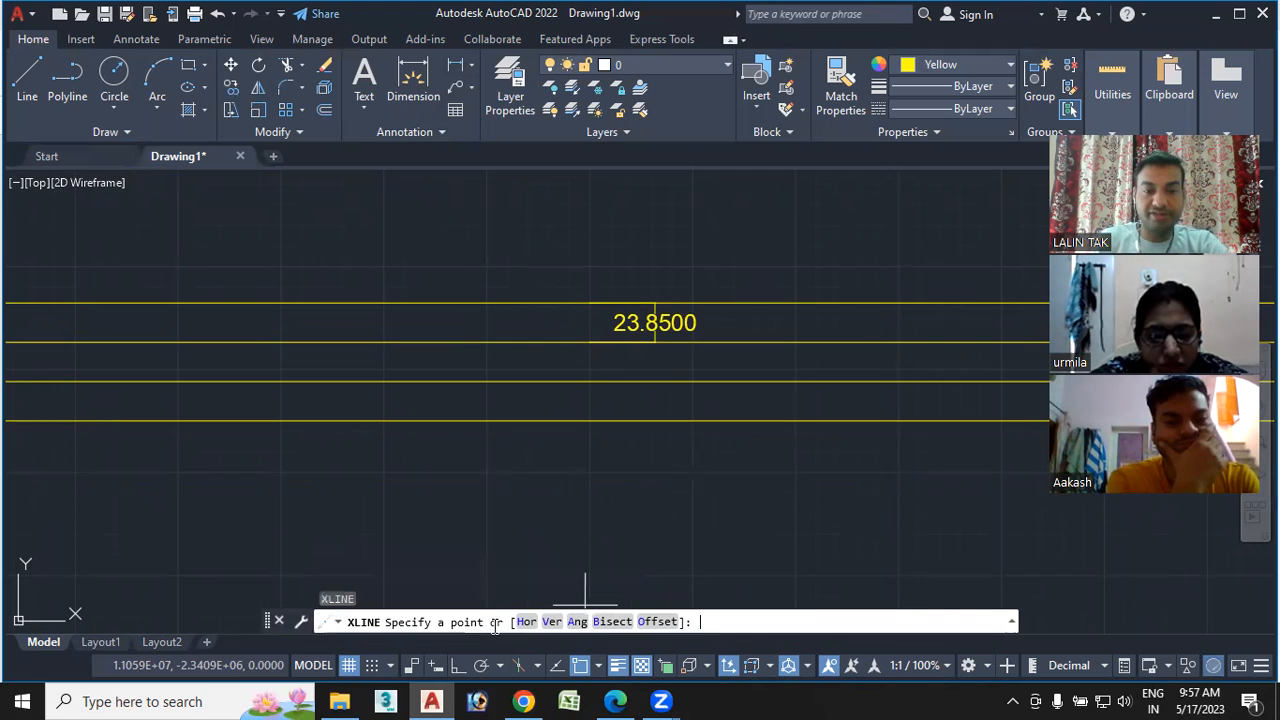
click(657, 622)
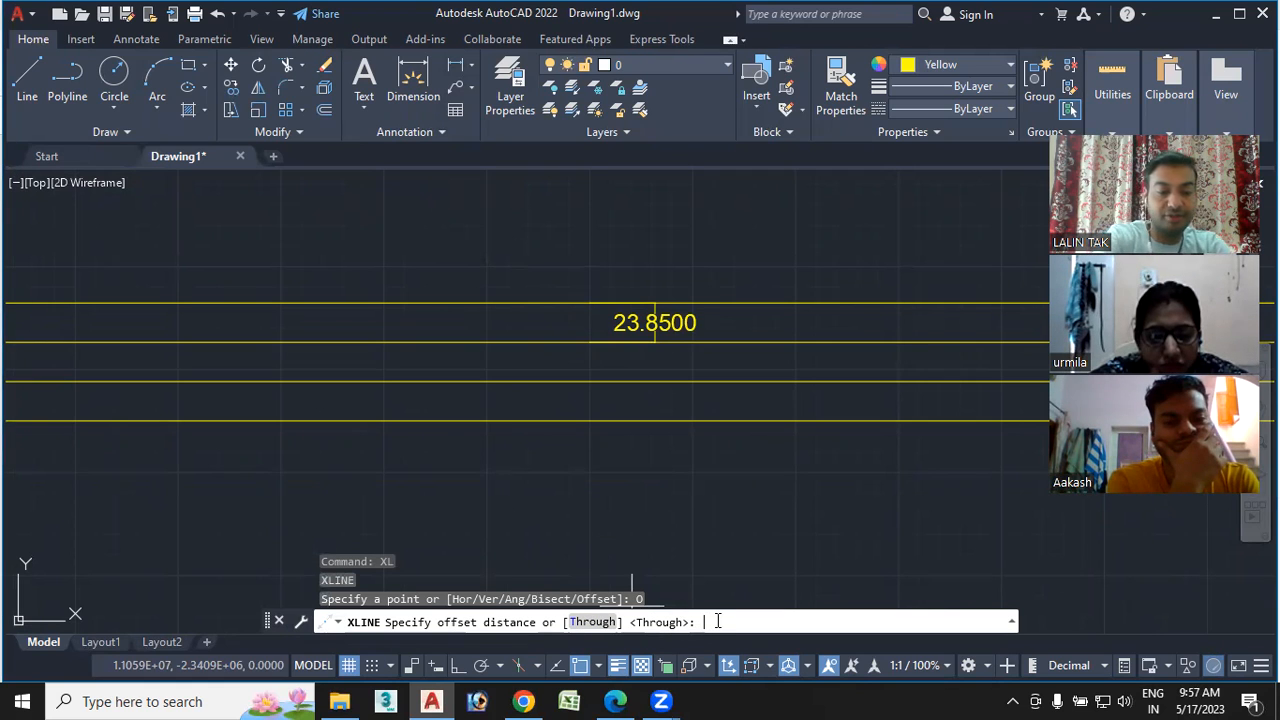
key(Return)
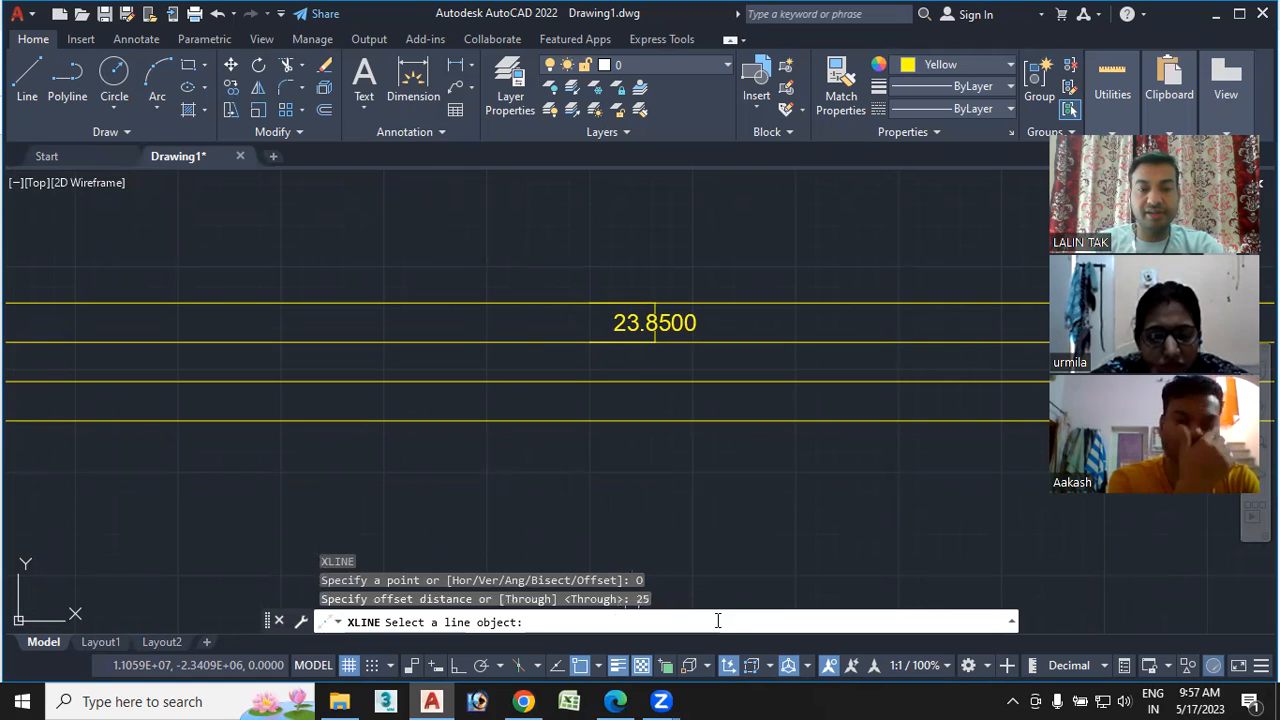
click(551, 420)
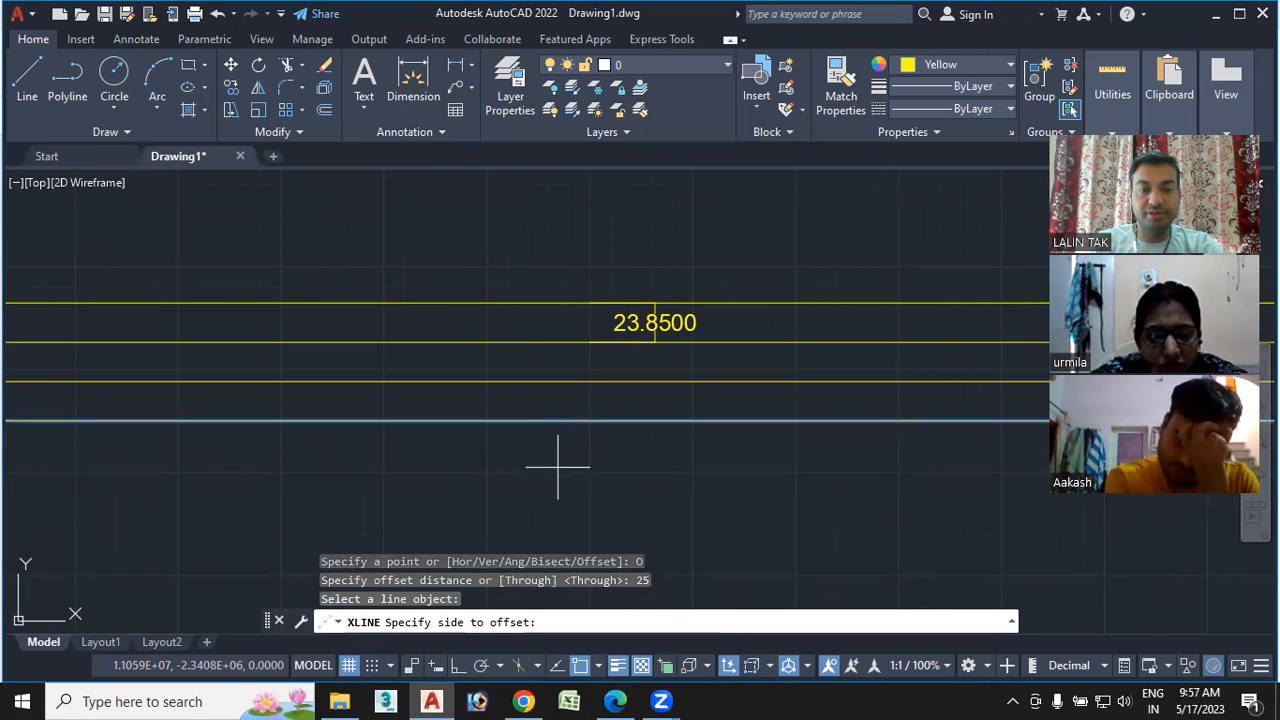
click(525, 497)
middle_drag(543, 543, 543, 418)
click(549, 372)
click(568, 472)
click(589, 412)
click(609, 487)
click(604, 452)
click(611, 534)
scroll(619, 504, down, 2)
click(630, 507)
click(634, 499)
click(644, 538)
middle_drag(682, 569, 674, 517)
key(Escape)
Draw one vertical construction line with XLINE across the horizontal lines, left of the dimension
text(xl)
key(Return)
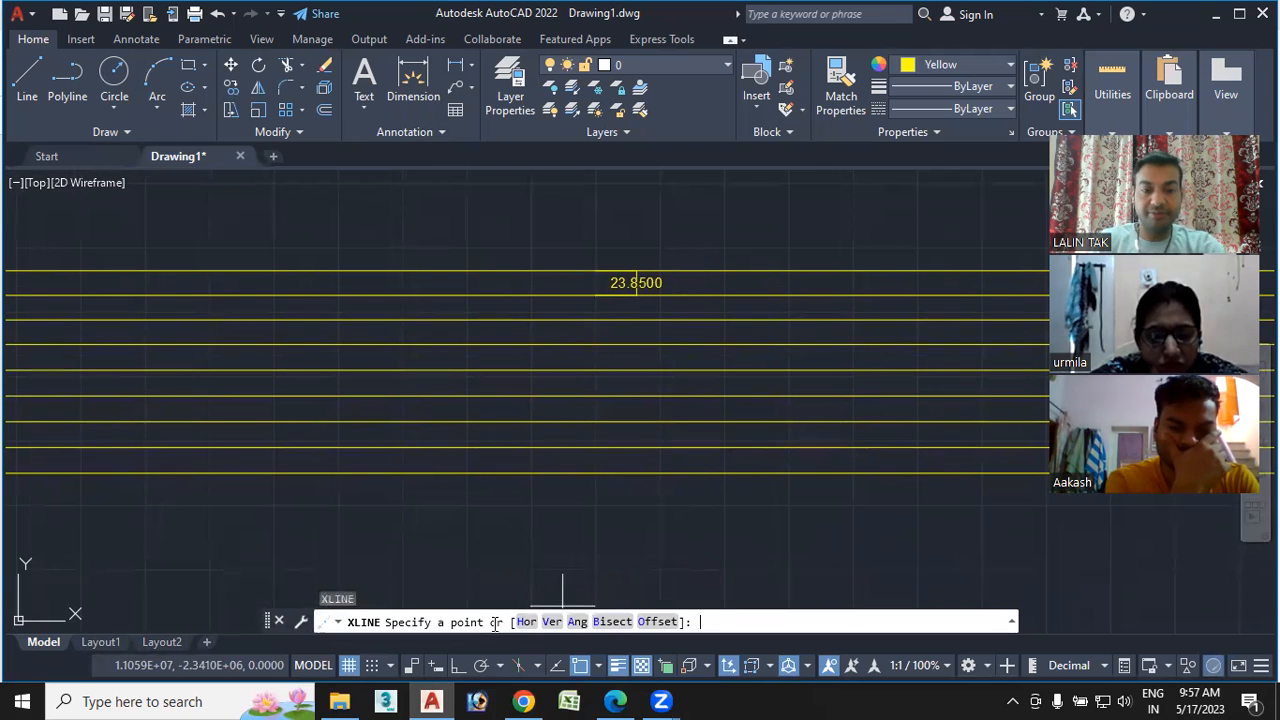
click(552, 621)
click(356, 505)
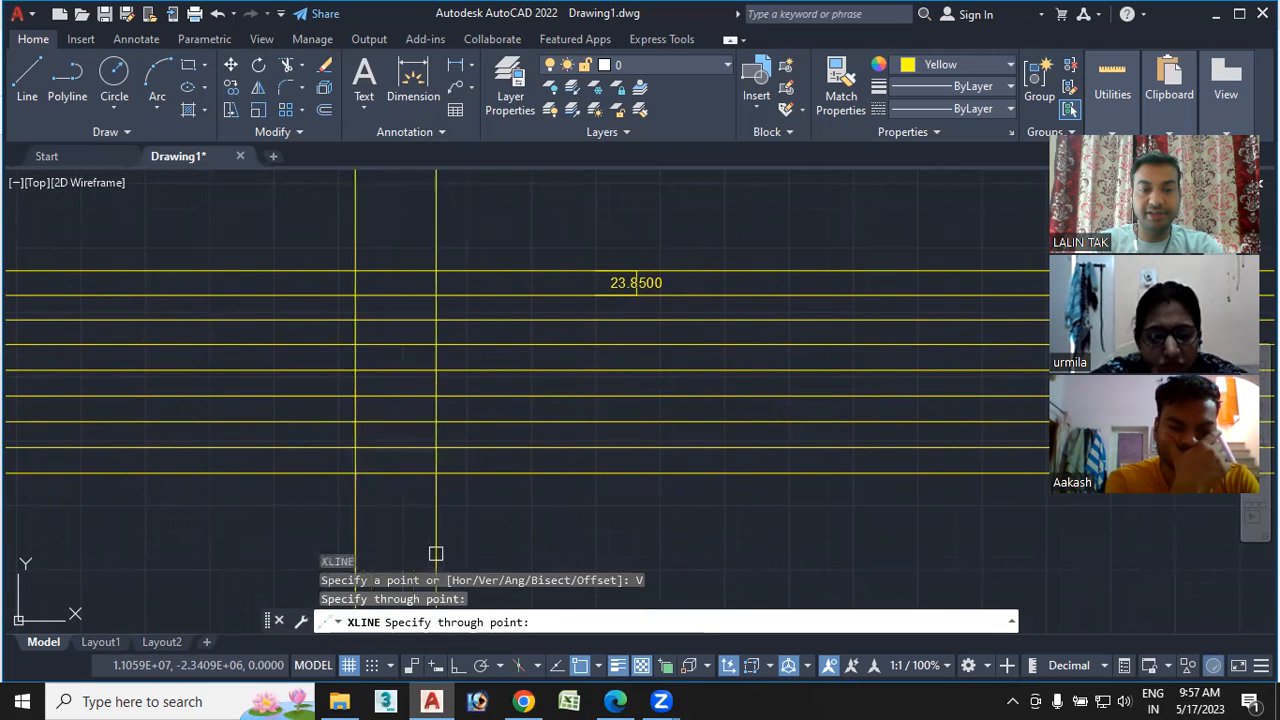
key(Escape)
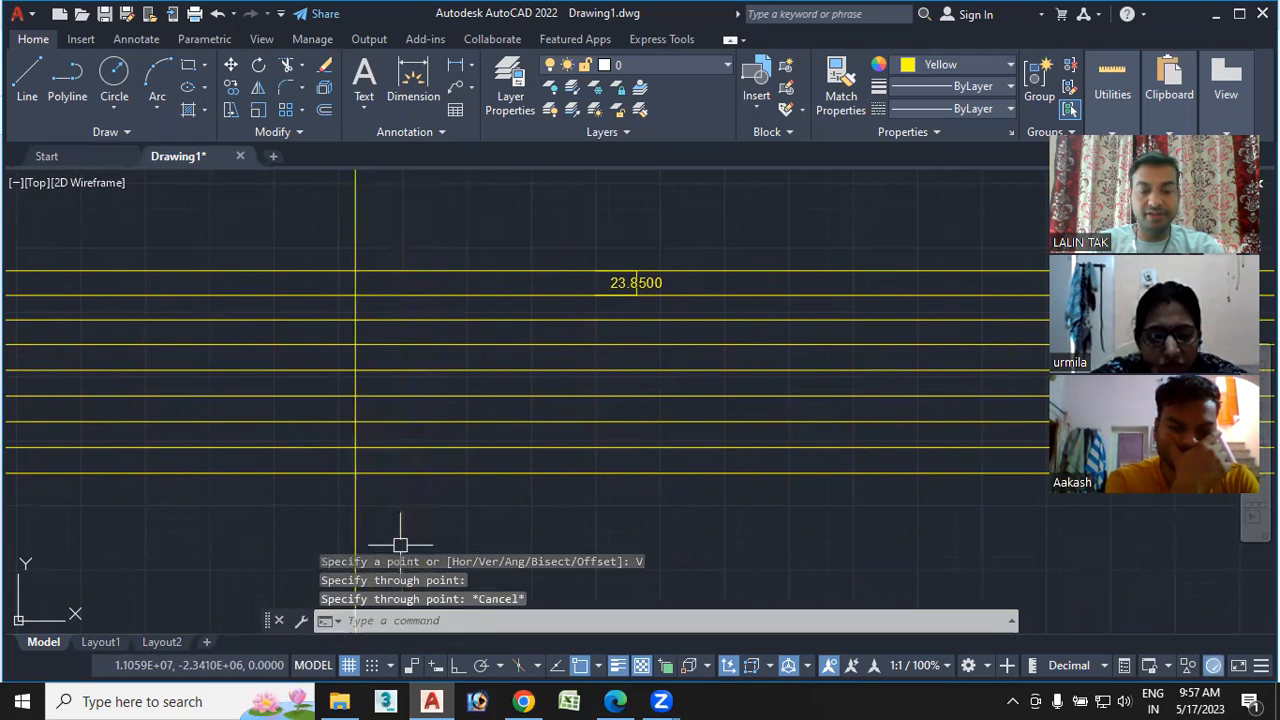
Use XLINE's Offset option at a distance of 25 to add three vertical construction lines successively right of the existing vertical one
text(xl)
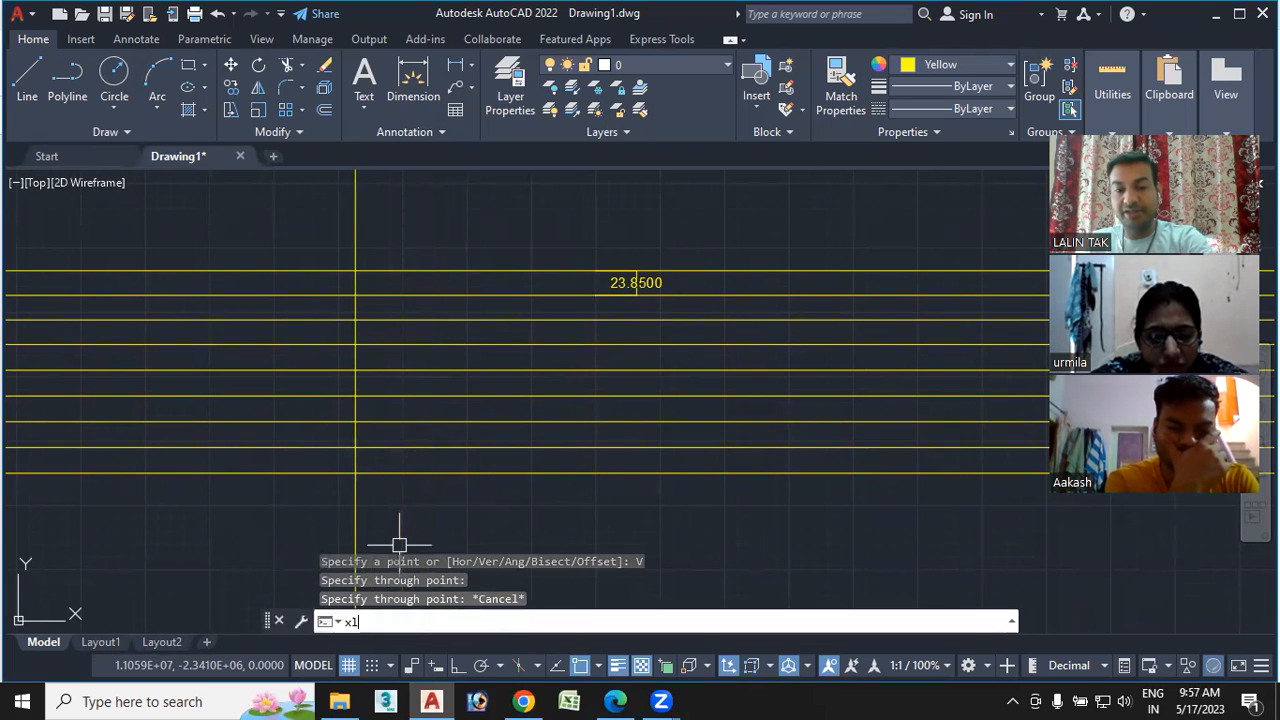
key(Return)
click(657, 621)
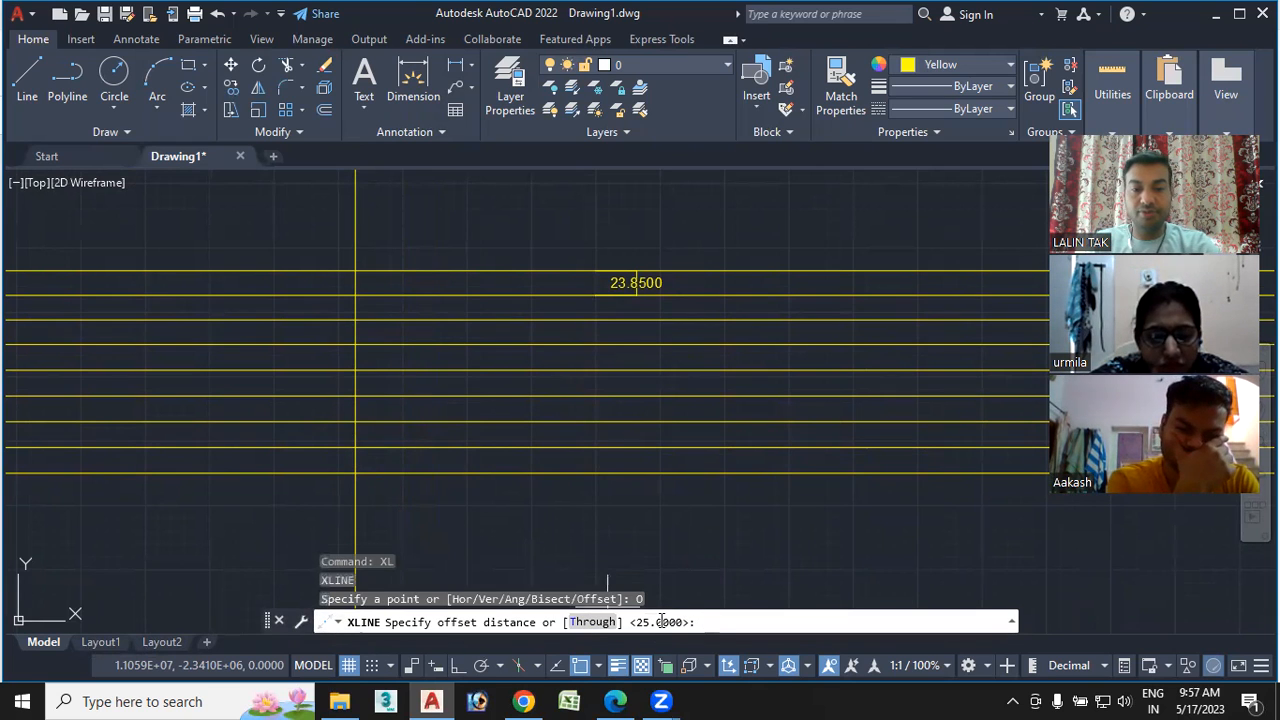
key(Return)
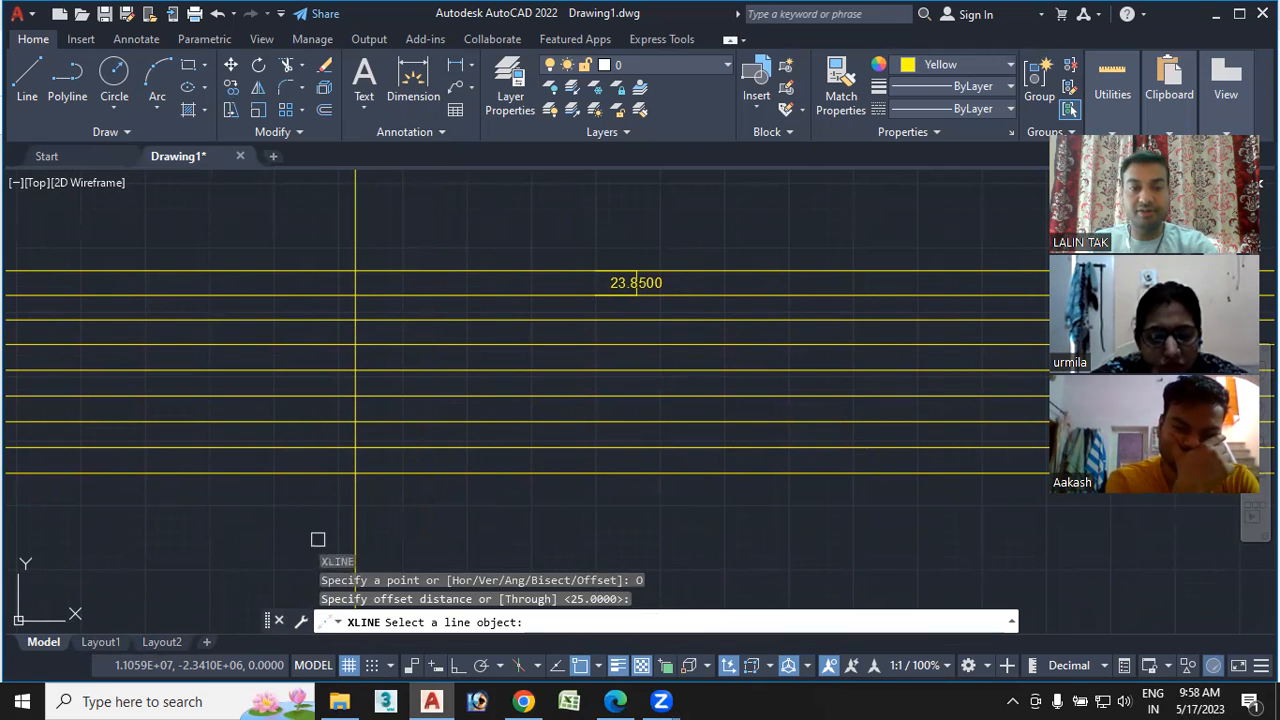
click(356, 522)
click(406, 529)
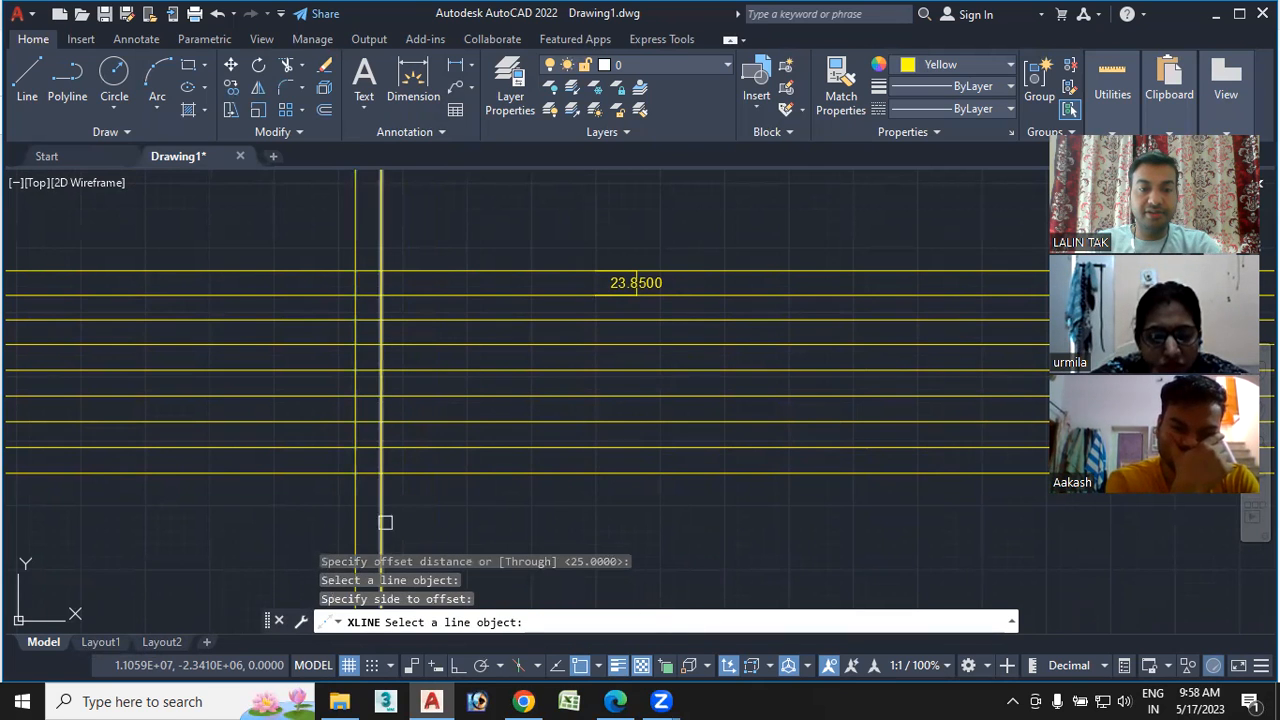
click(381, 522)
click(421, 525)
click(406, 526)
click(449, 534)
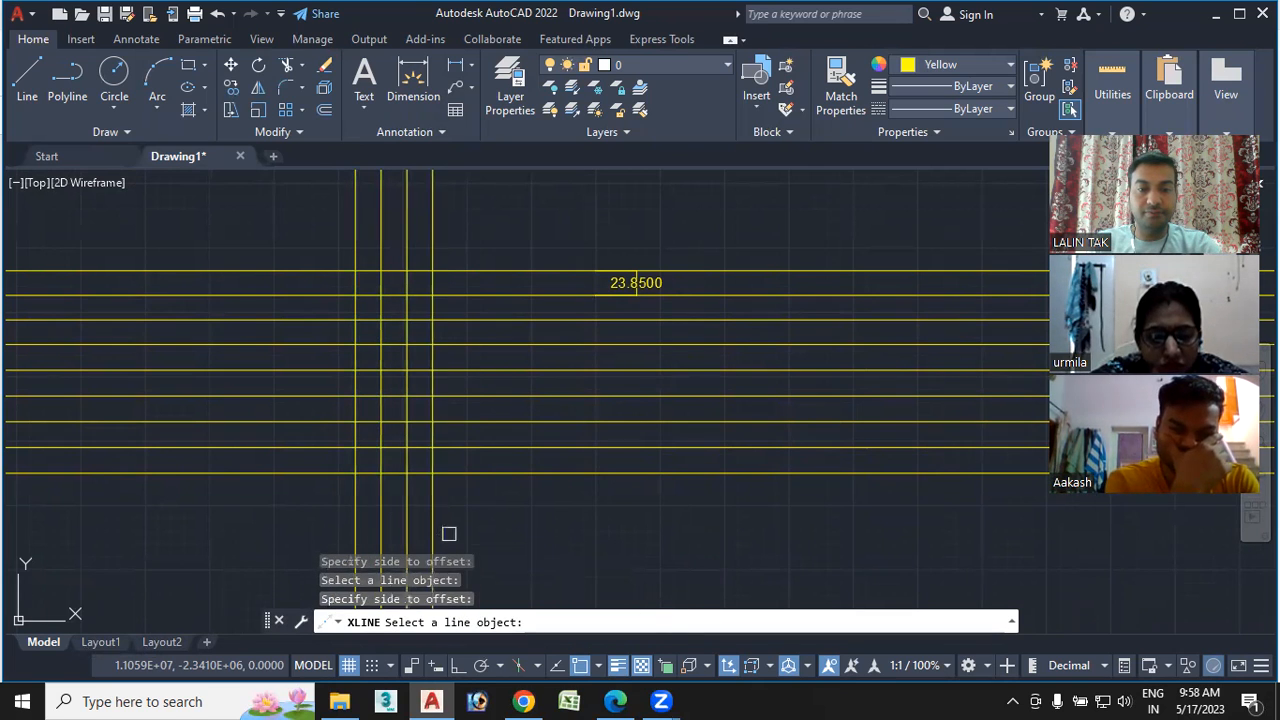
key(Escape)
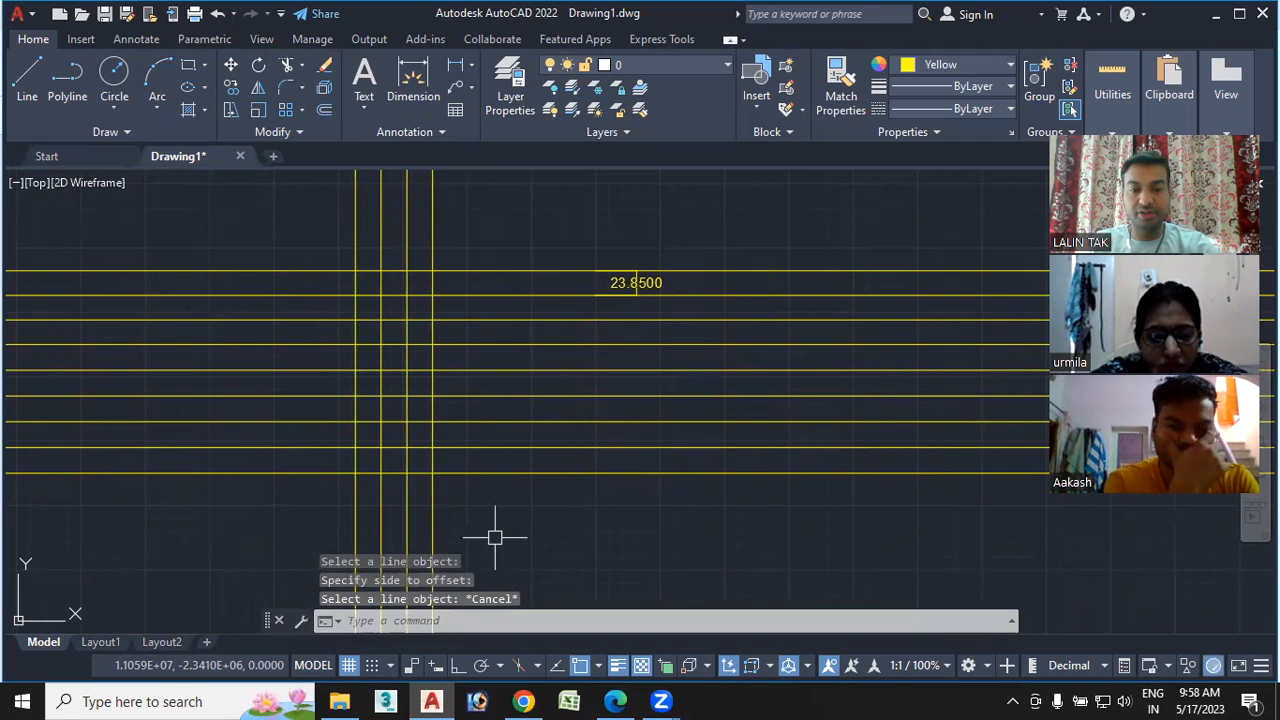
Offset two more vertical construction lines with XLINE at a distance of 25, continuing right from the rightmost one
key(Return)
click(658, 622)
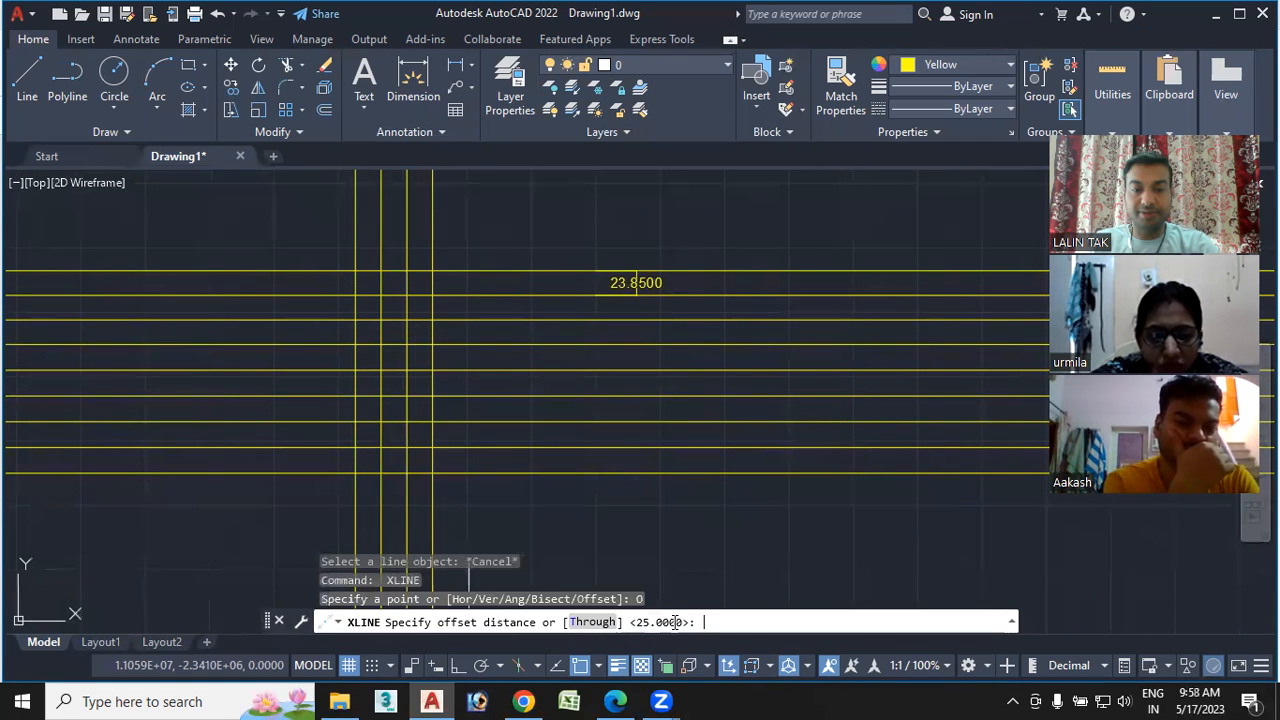
key(Return)
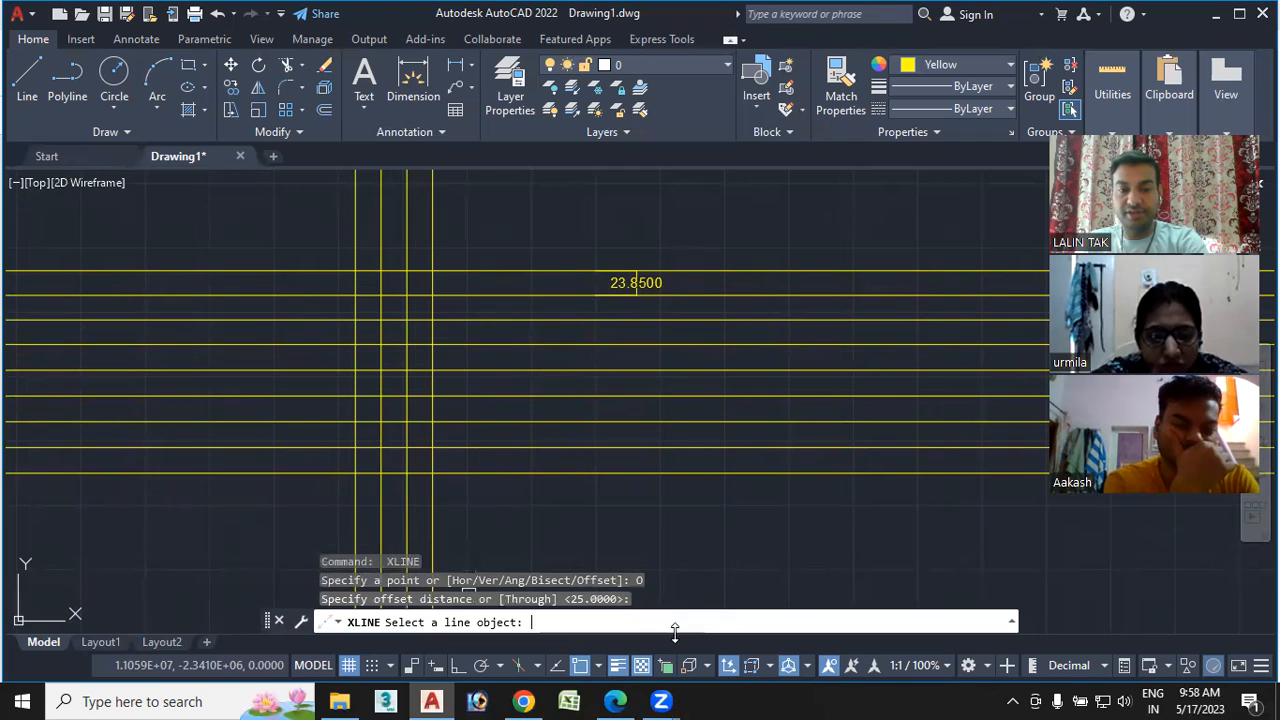
click(431, 525)
click(478, 525)
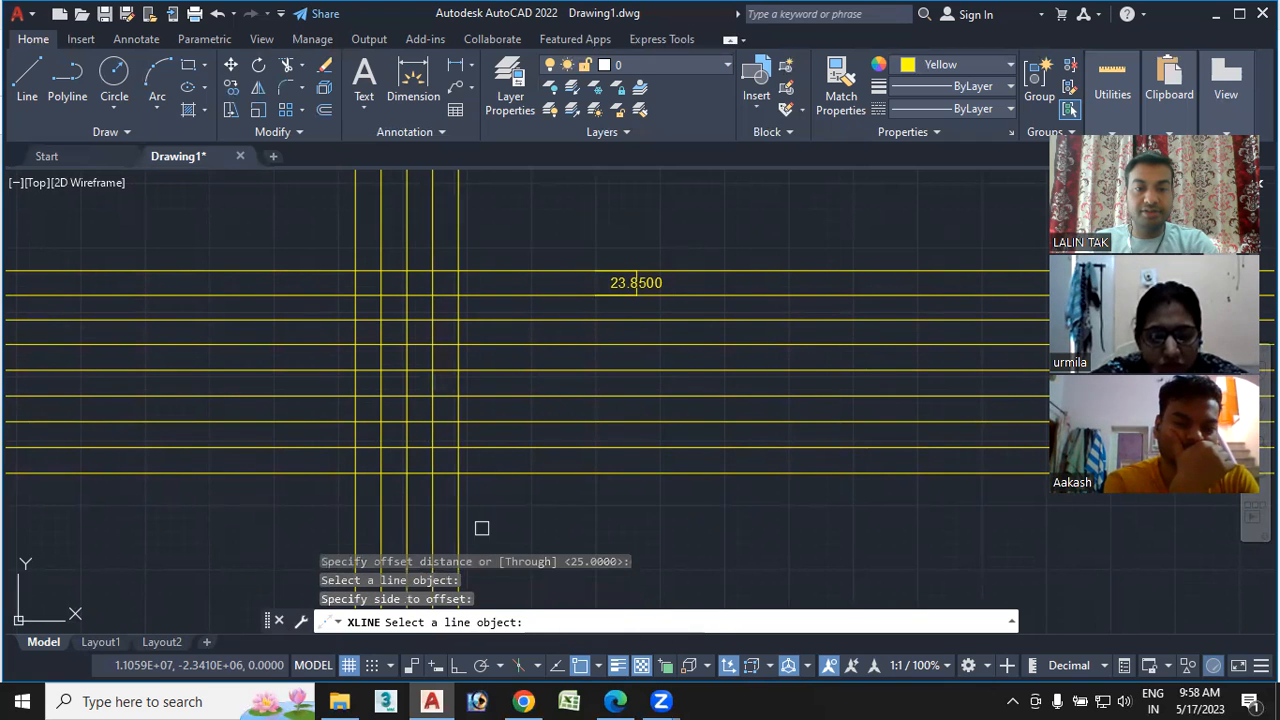
click(460, 524)
click(459, 526)
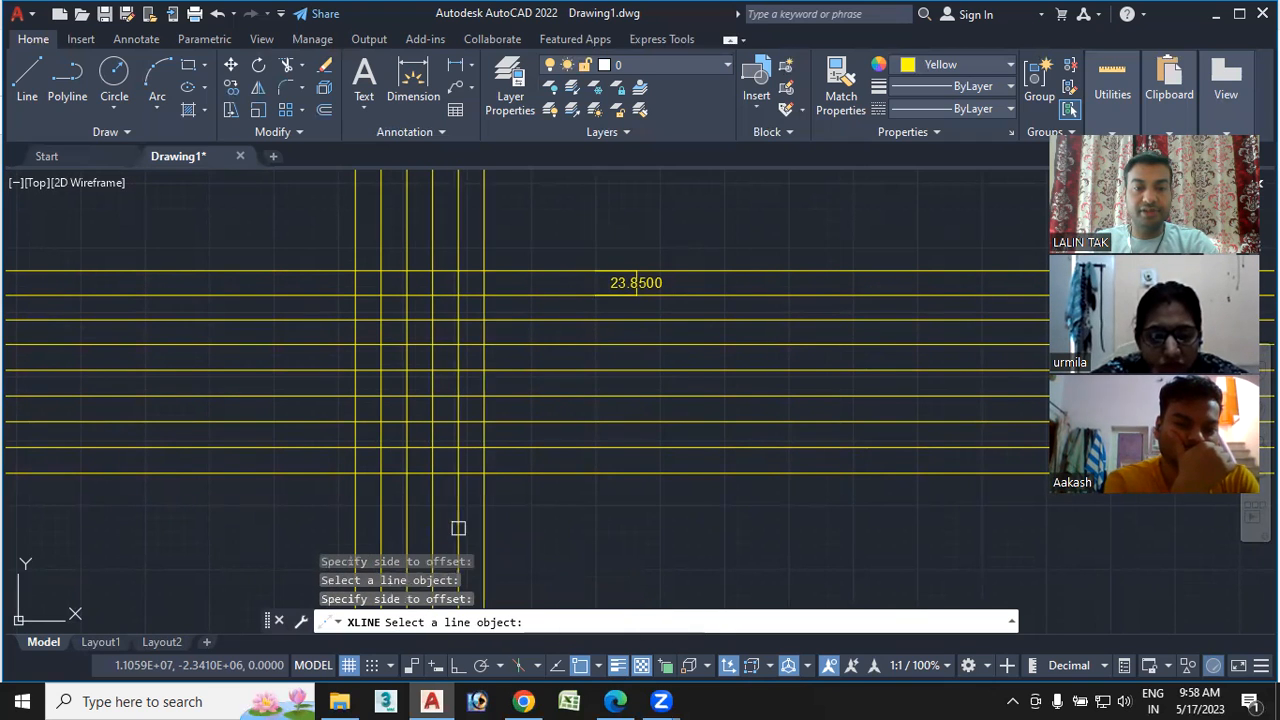
key(Escape)
key(Escape)
key(Escape)
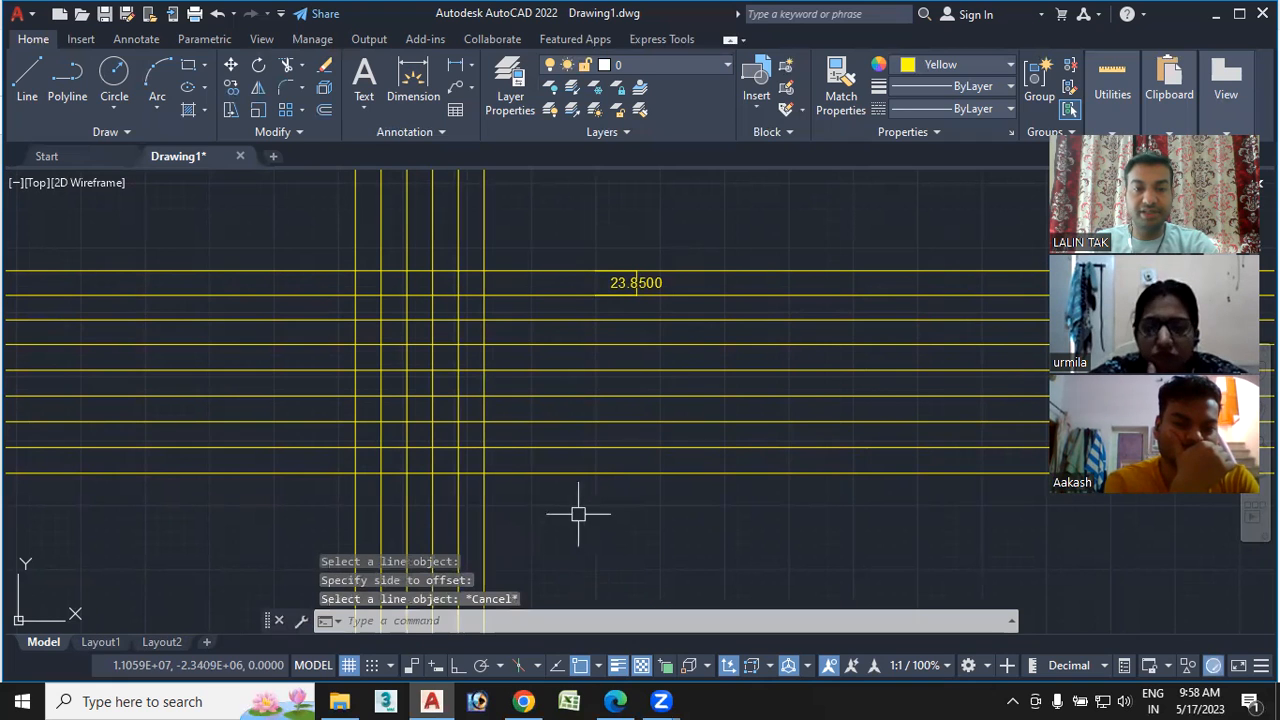
Draw nine parallel construction lines at 45 degrees with XLINE's Angle option, placed successively from upper left to lower right across the grid
middle_drag(478, 497, 617, 497)
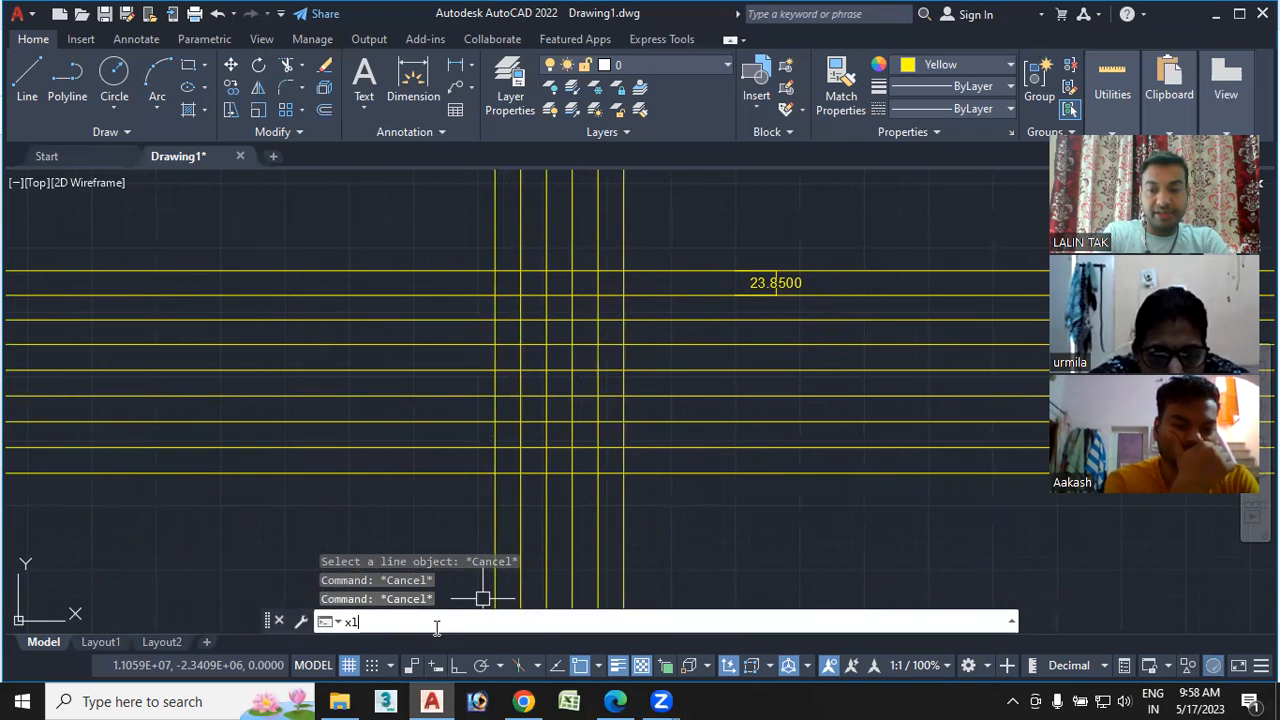
key(Return)
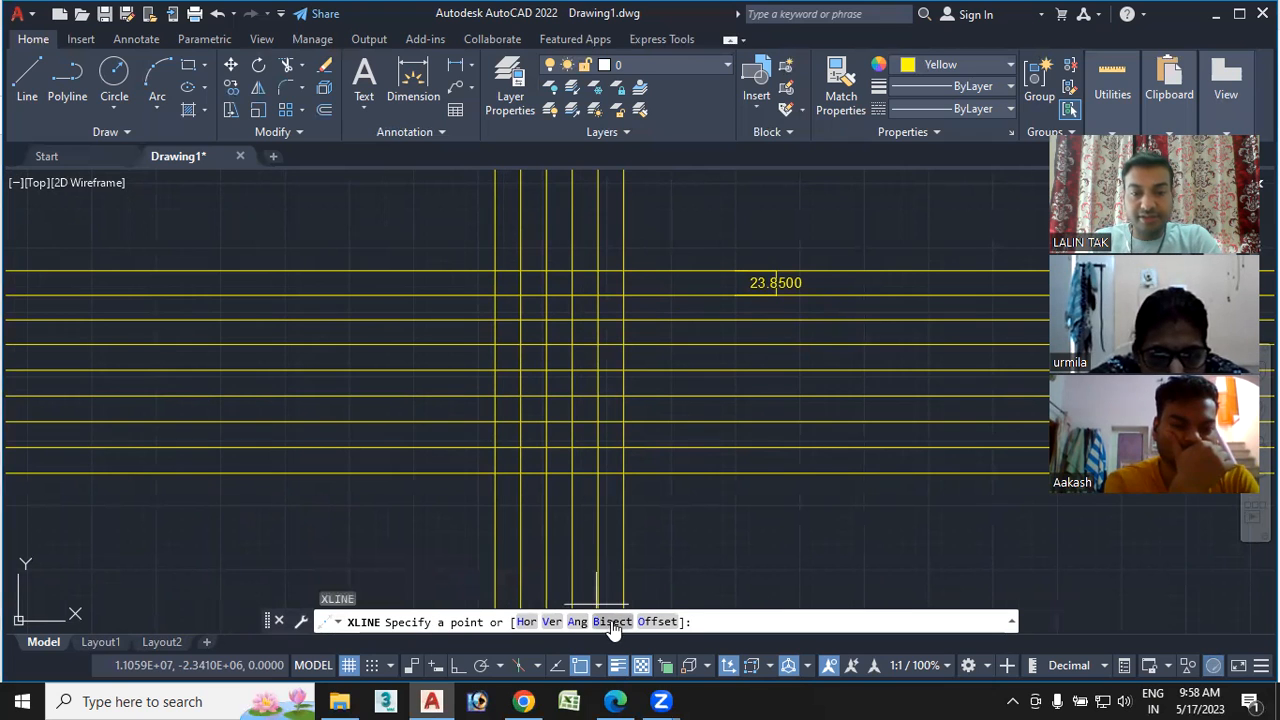
click(578, 622)
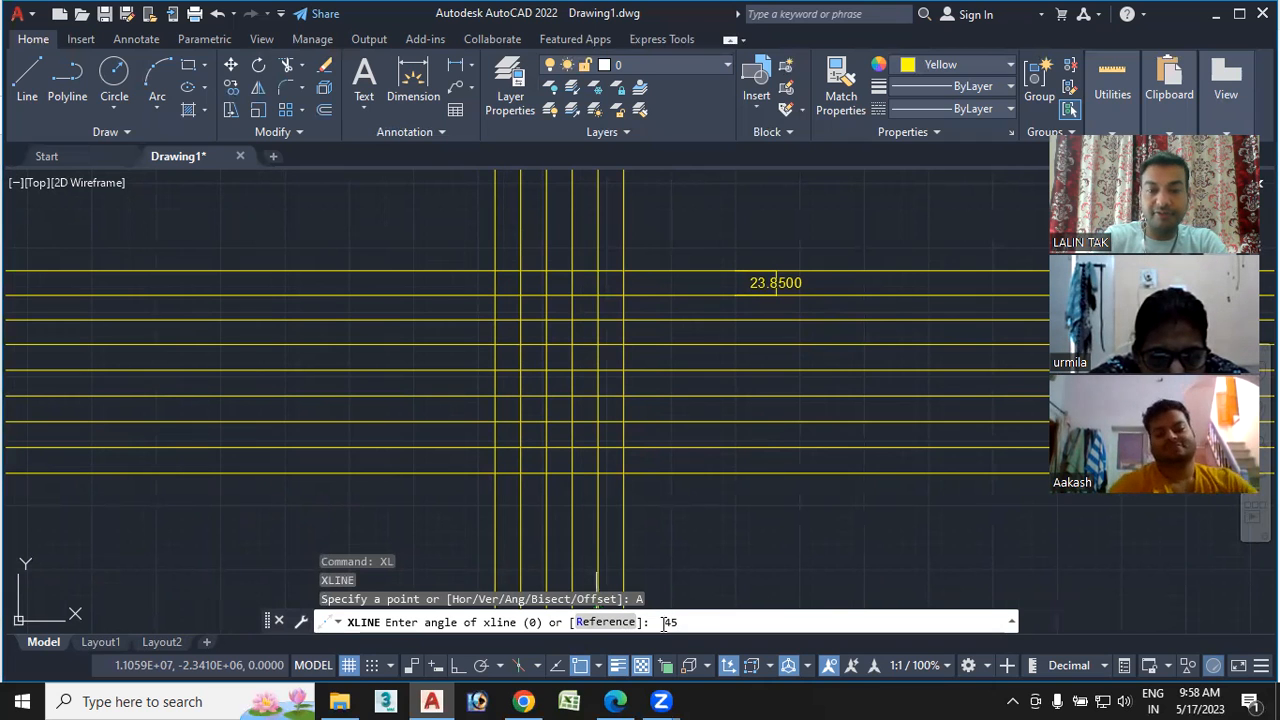
text(45)
key(Return)
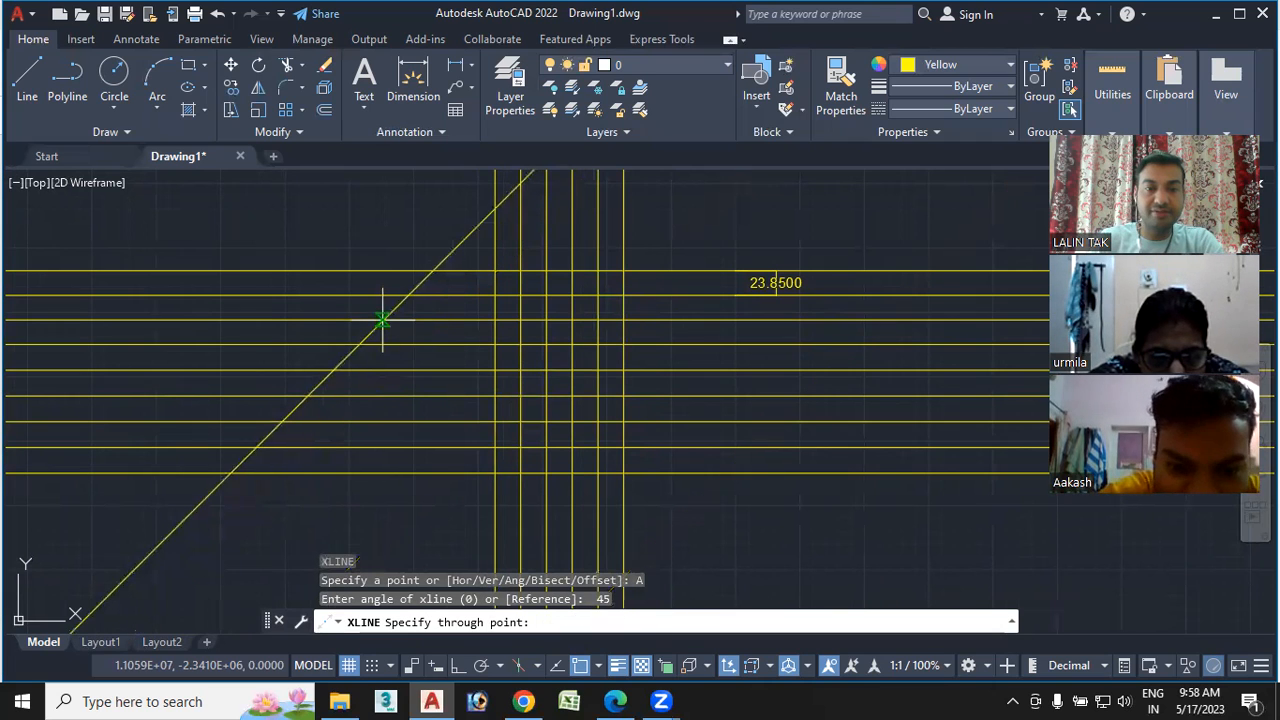
click(381, 321)
click(411, 343)
click(434, 366)
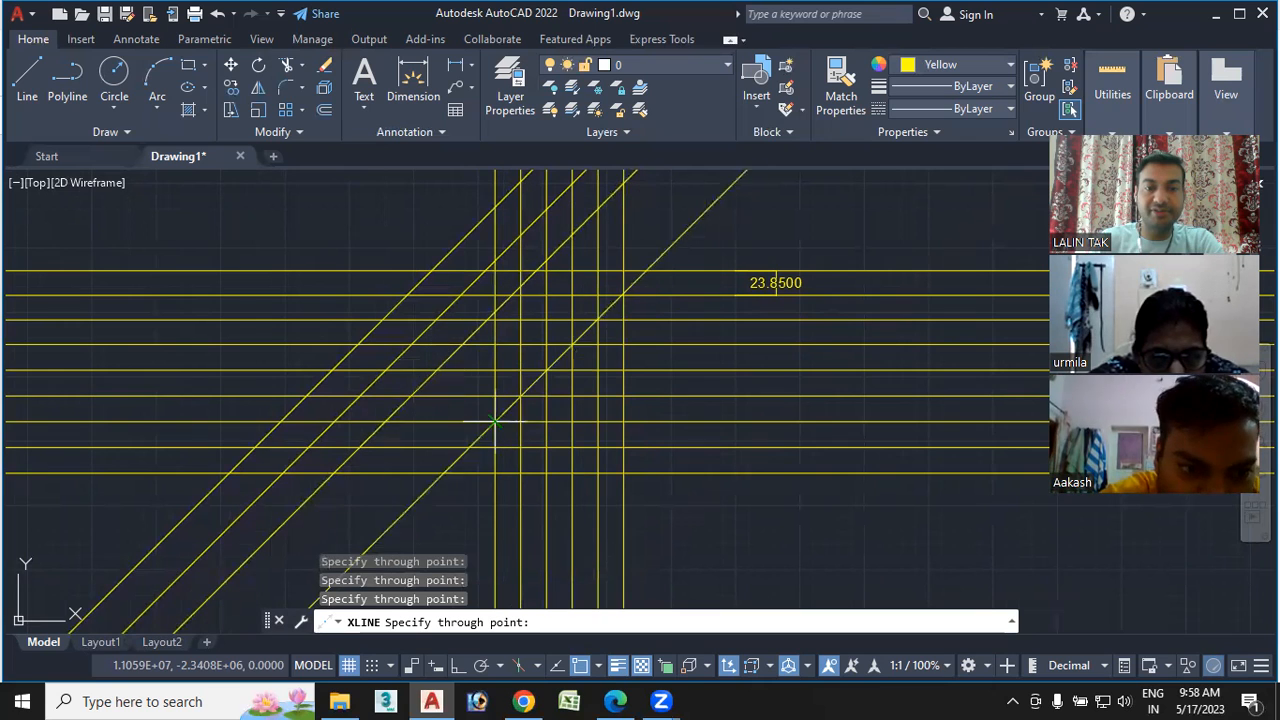
click(464, 398)
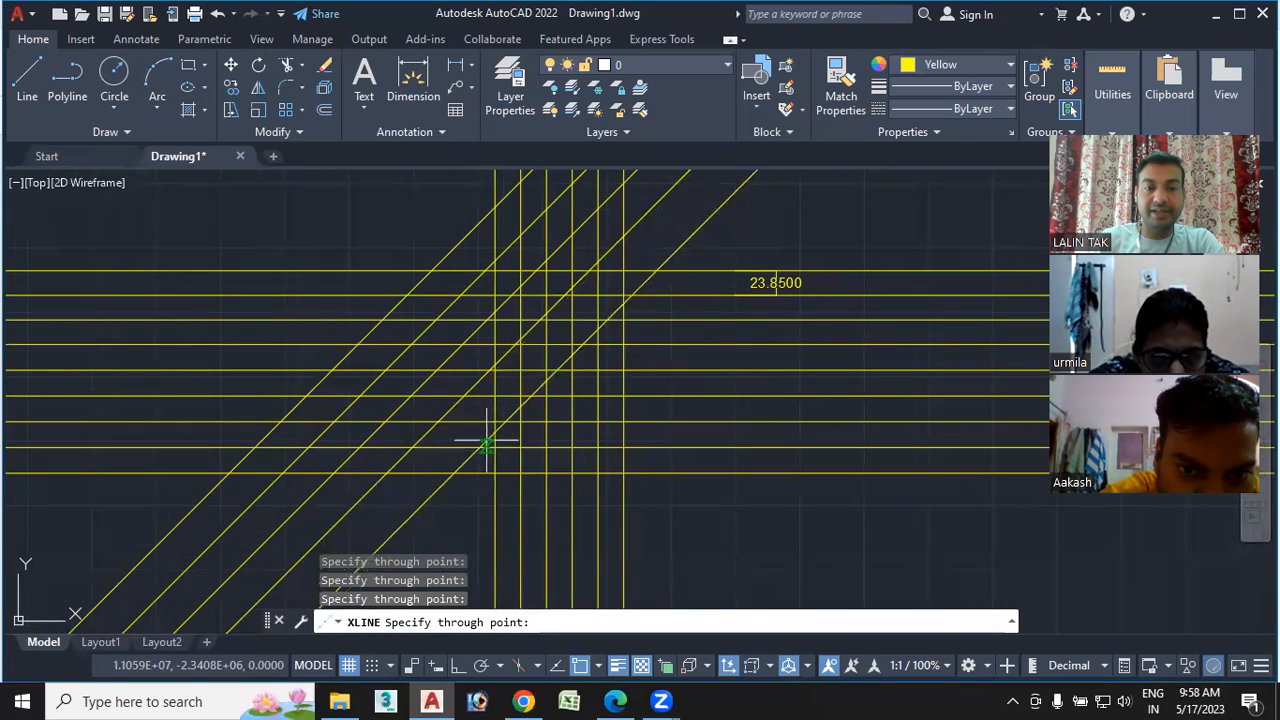
click(489, 431)
click(503, 471)
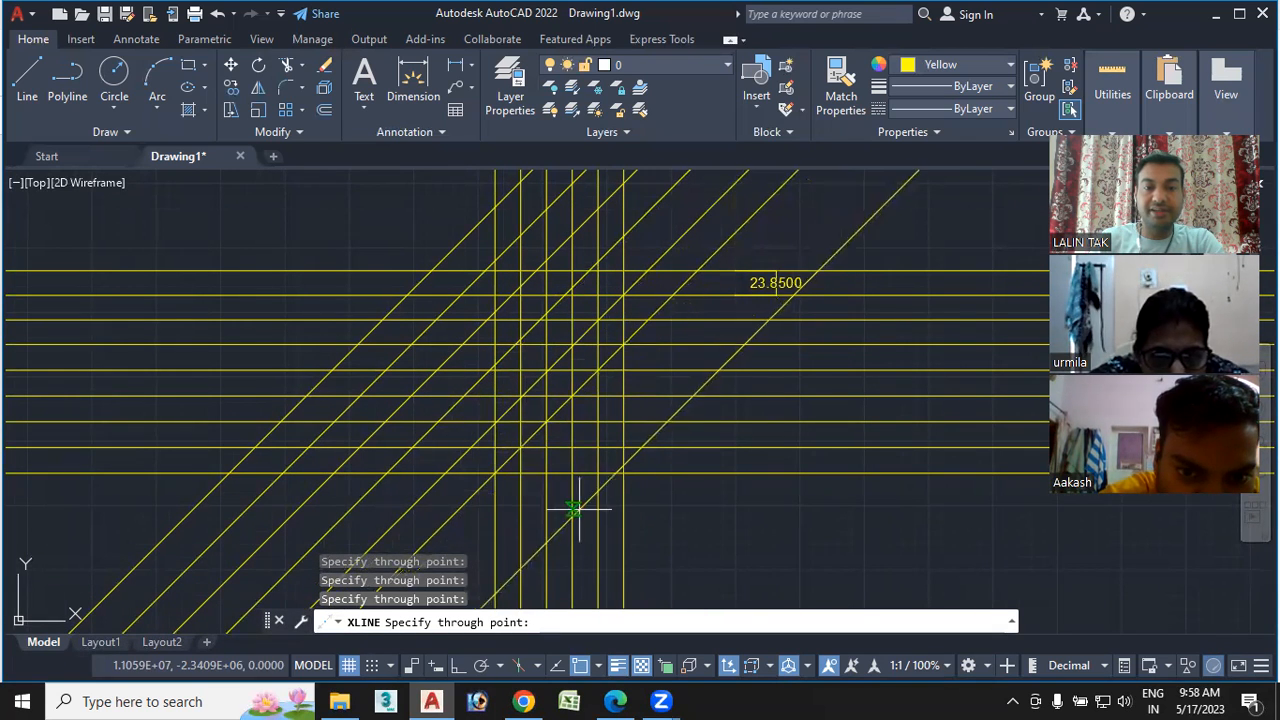
click(533, 489)
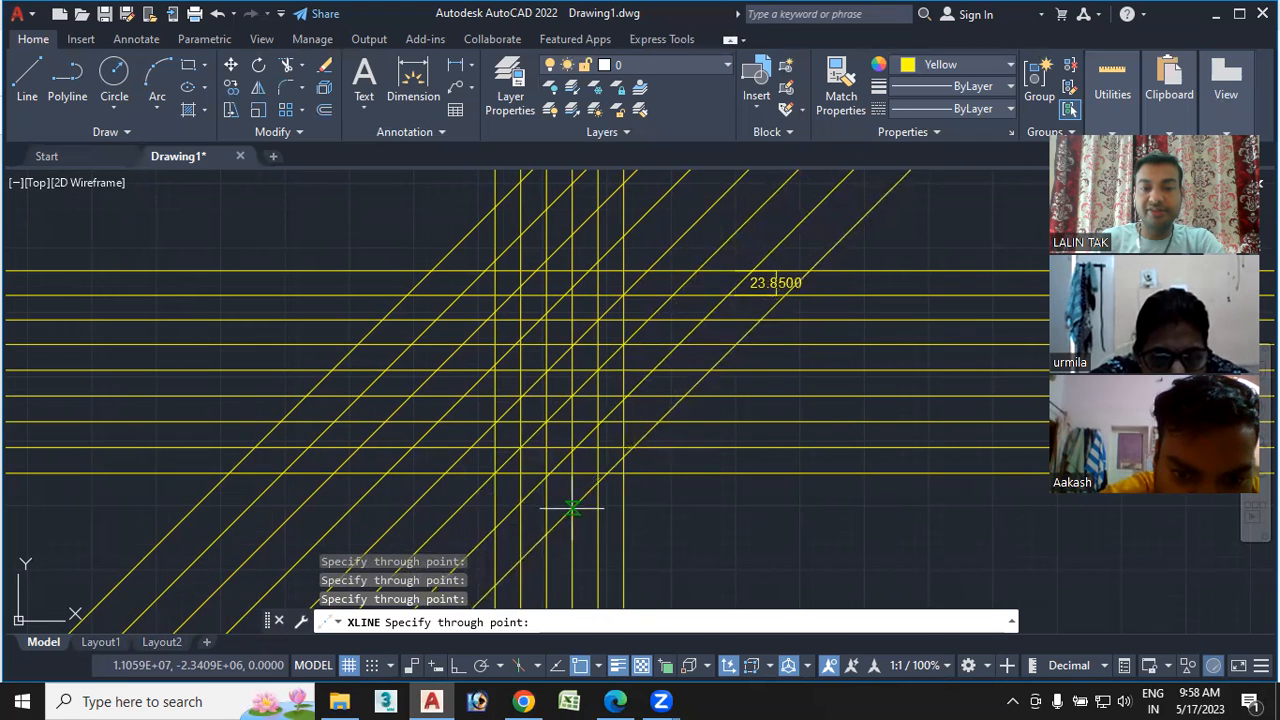
click(573, 510)
click(622, 528)
key(Escape)
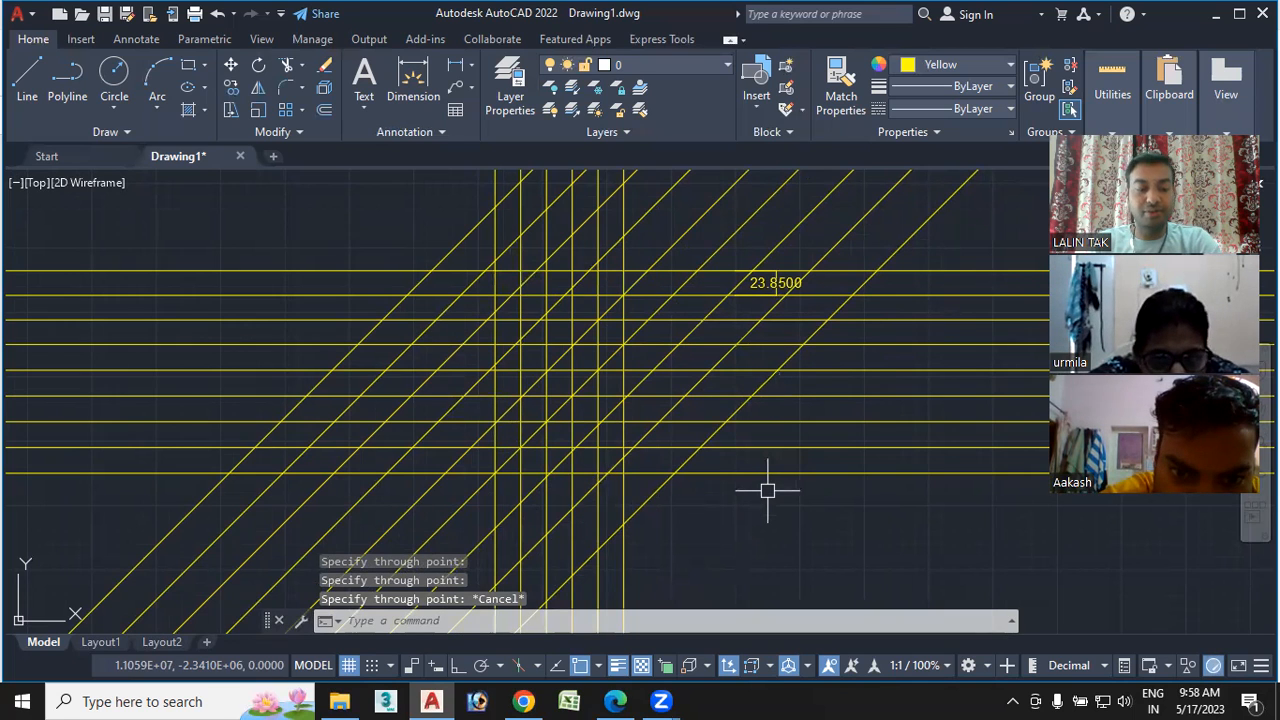
Erase all construction lines and the dimension from the drawing
key(ctrl+a)
key(Delete)
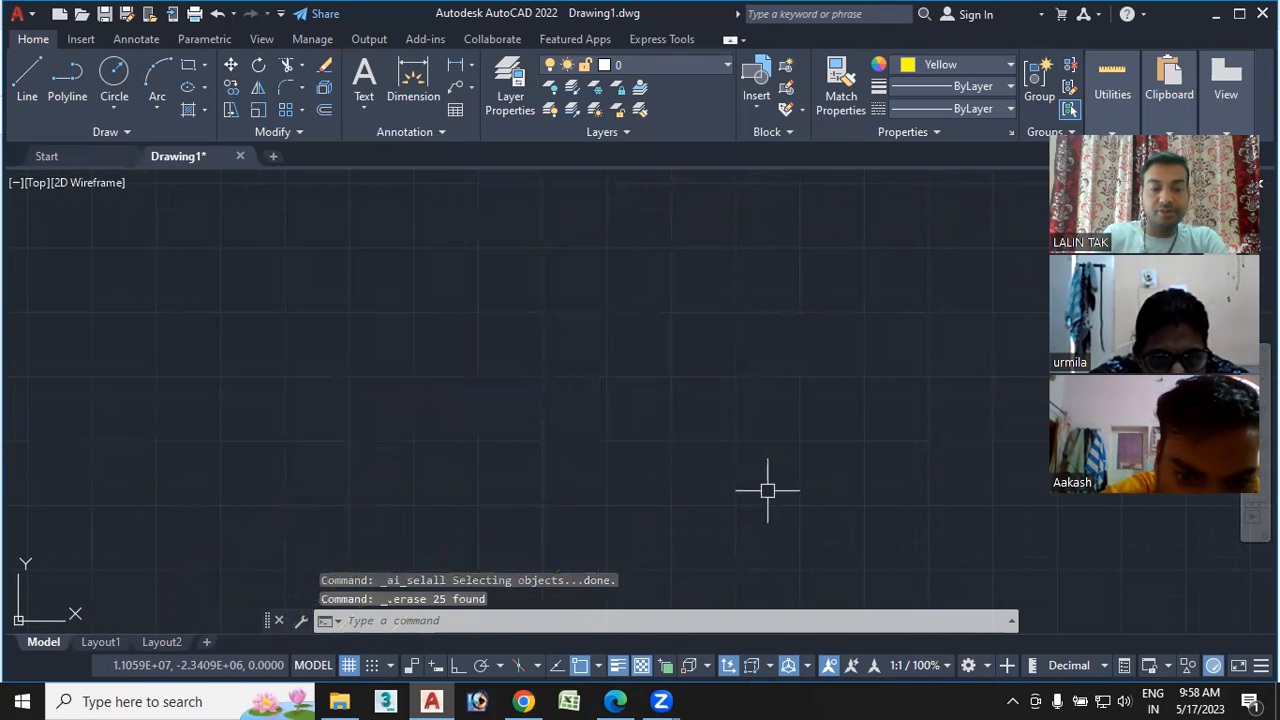
text(xl)
key(Return)
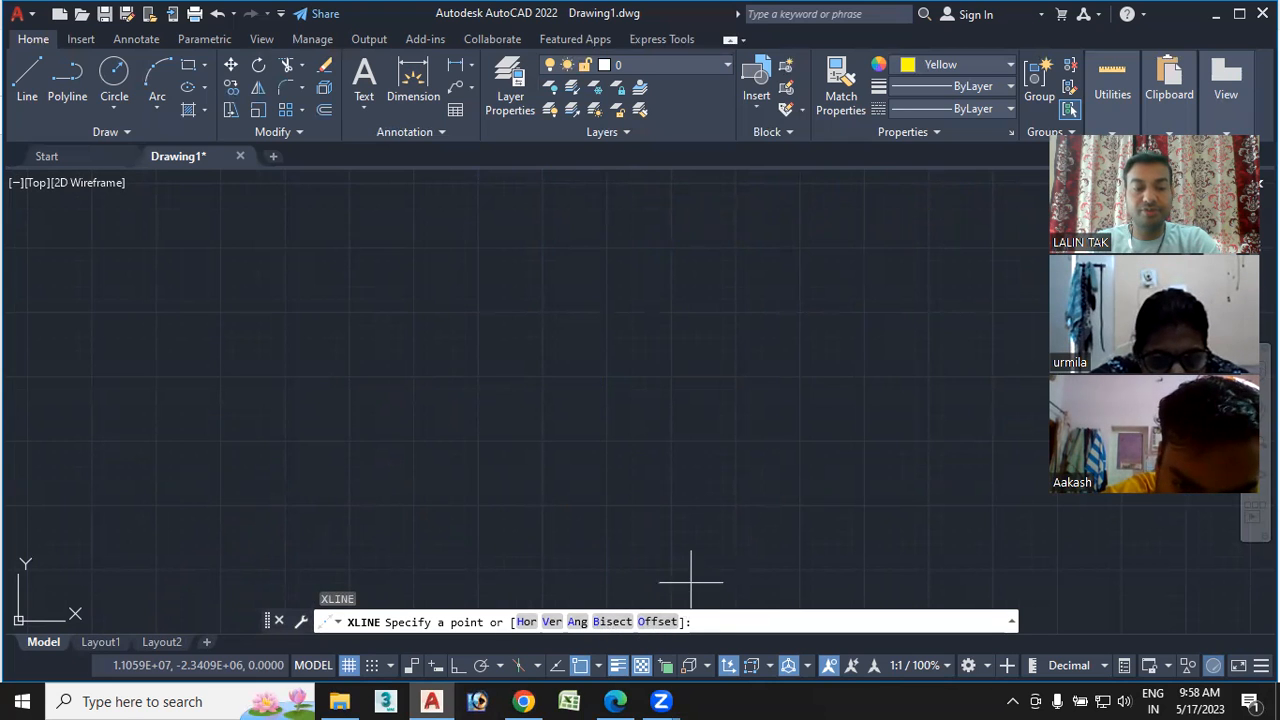
key(Escape)
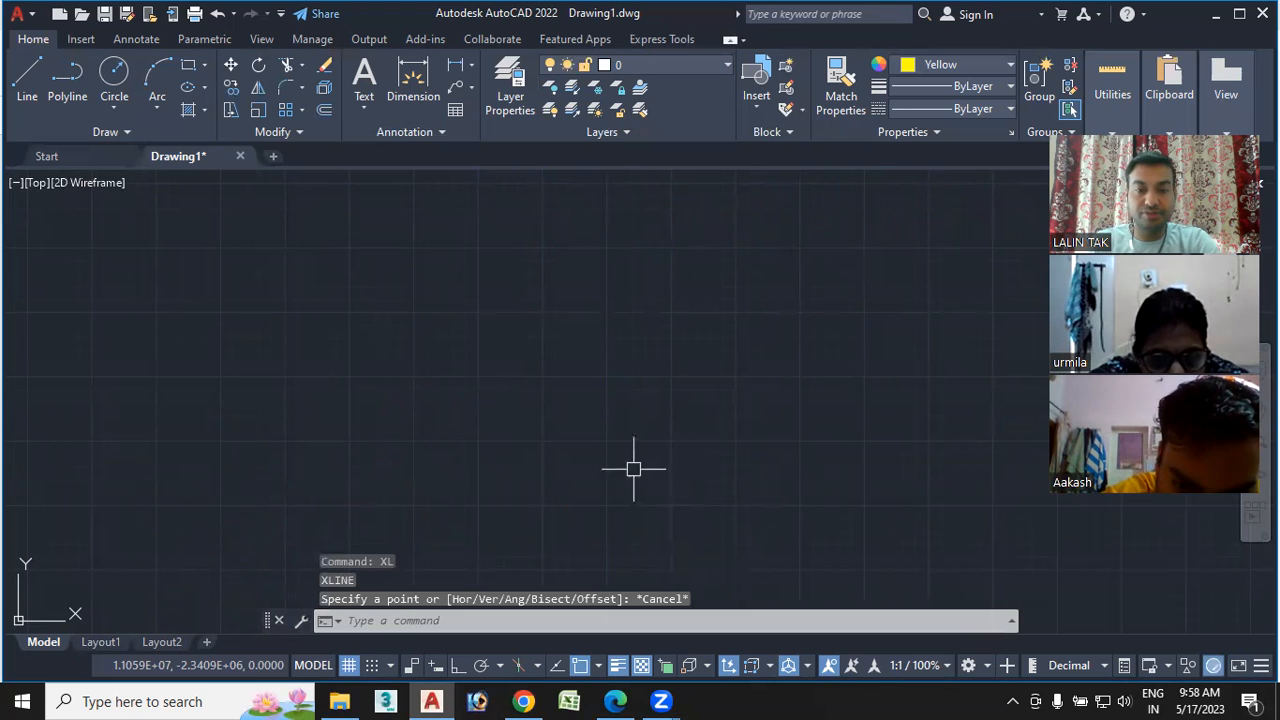
Draw a right triangle with LINE, using Ortho for the vertical and horizontal legs and a free sloping side back to the start
click(27, 70)
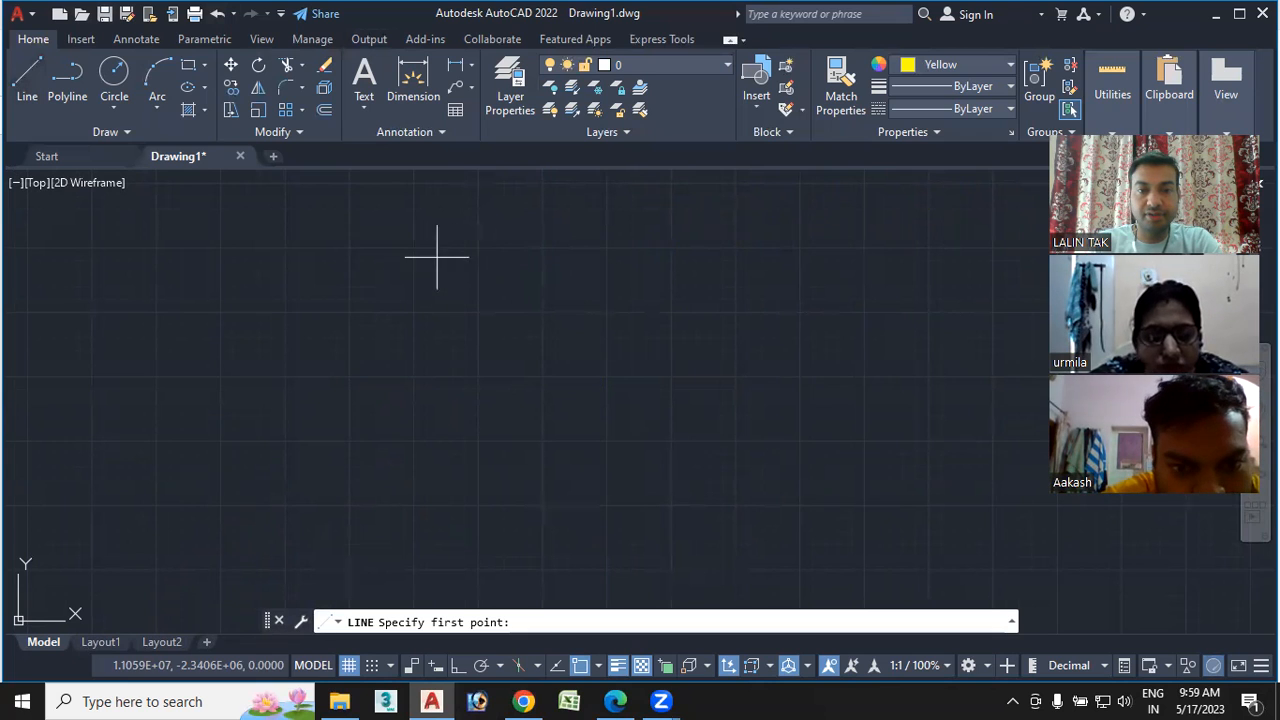
key(F8)
click(483, 270)
click(484, 518)
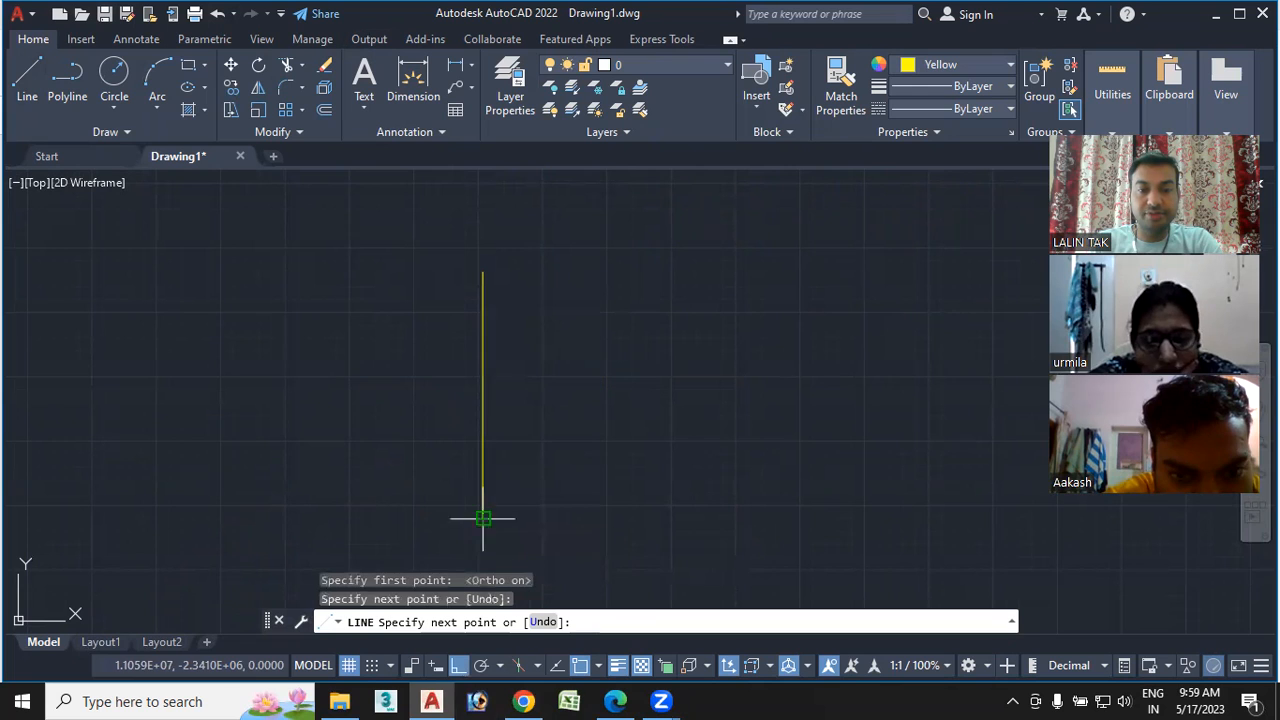
click(735, 518)
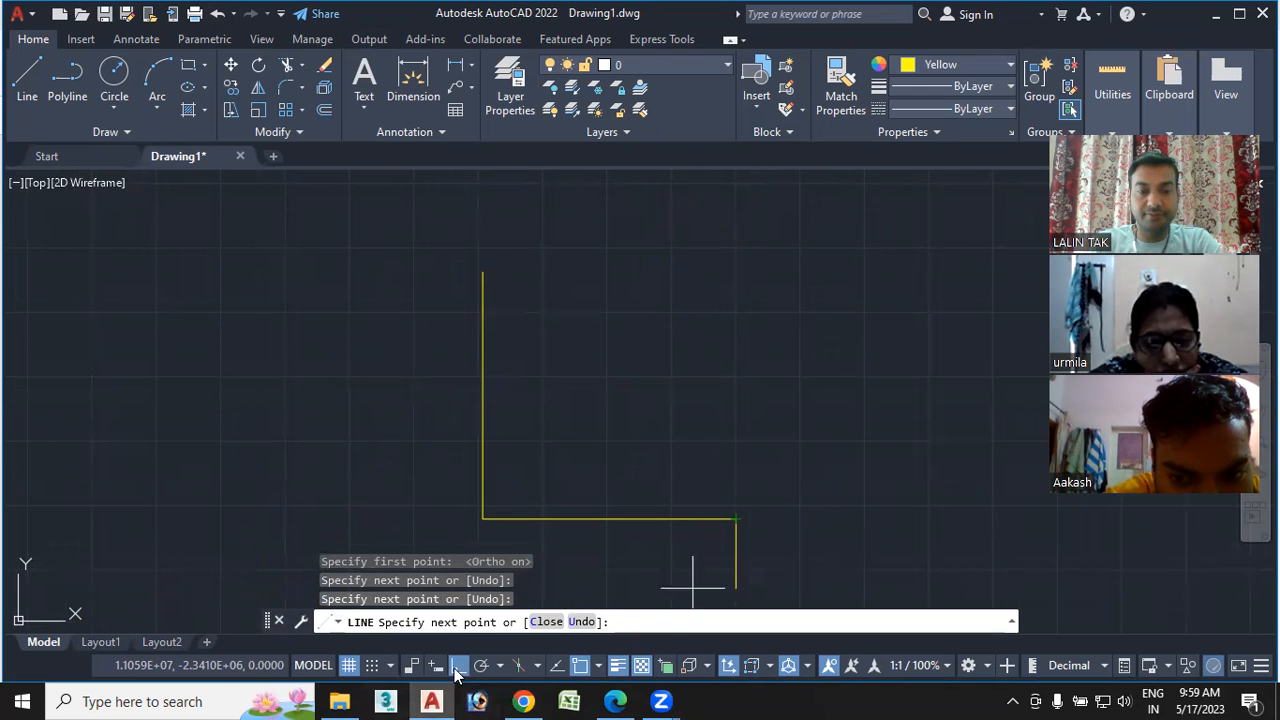
key(F8)
click(483, 271)
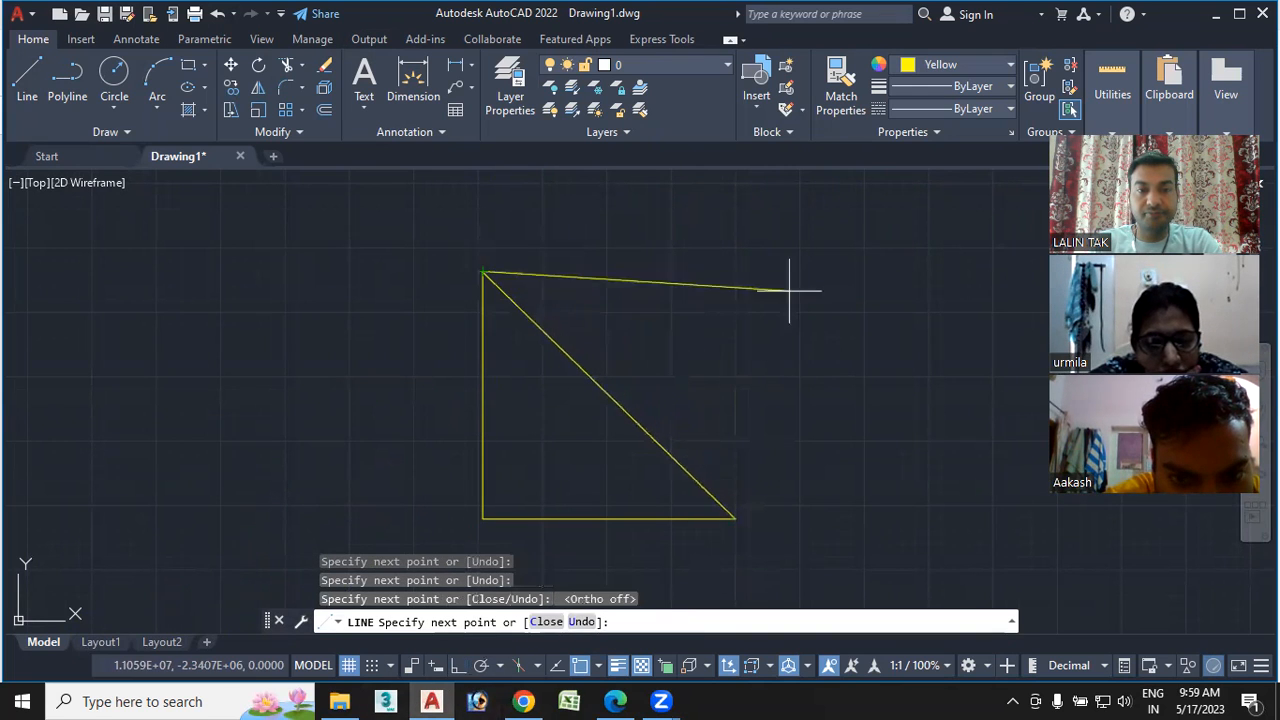
key(Escape)
middle_drag(749, 325, 749, 296)
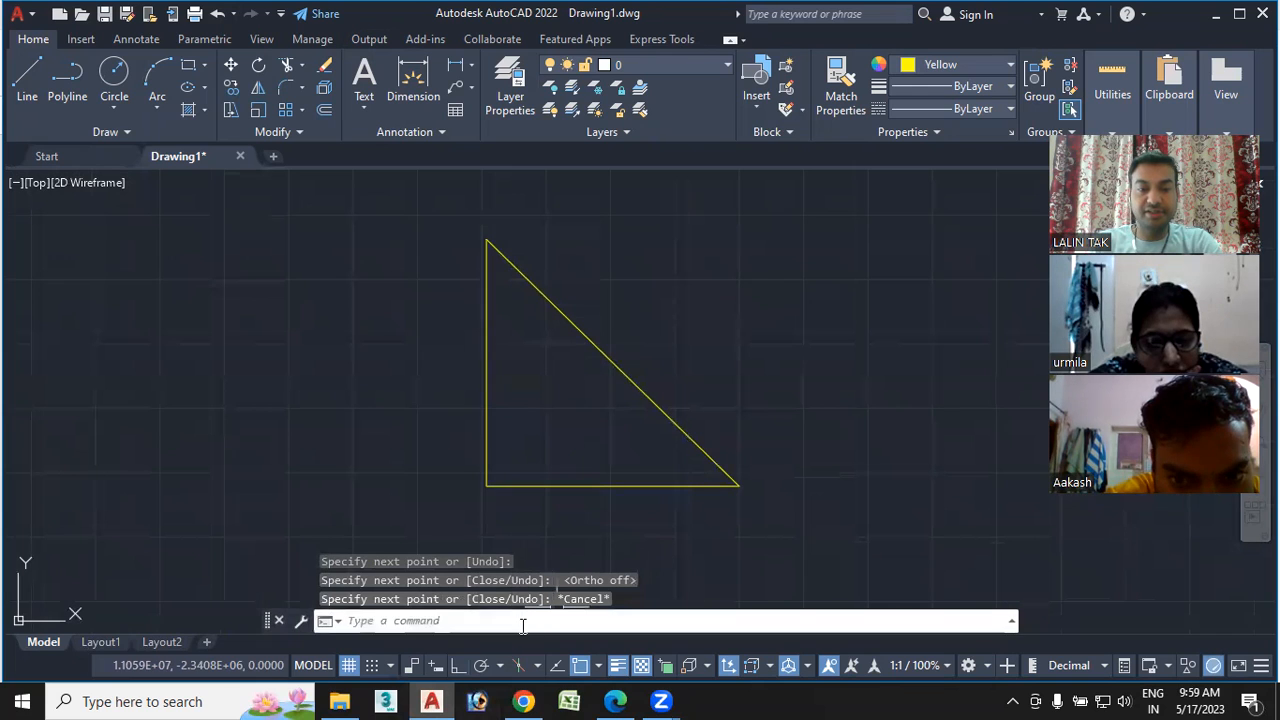
text(xl)
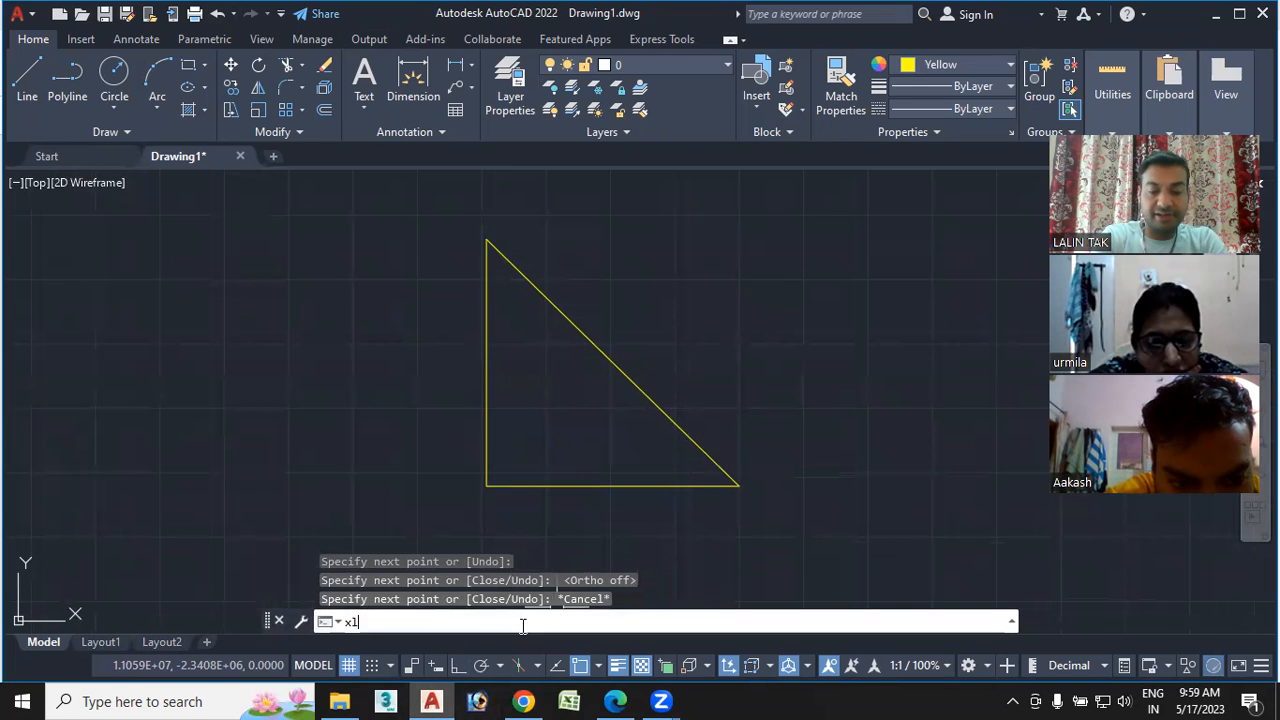
key(Return)
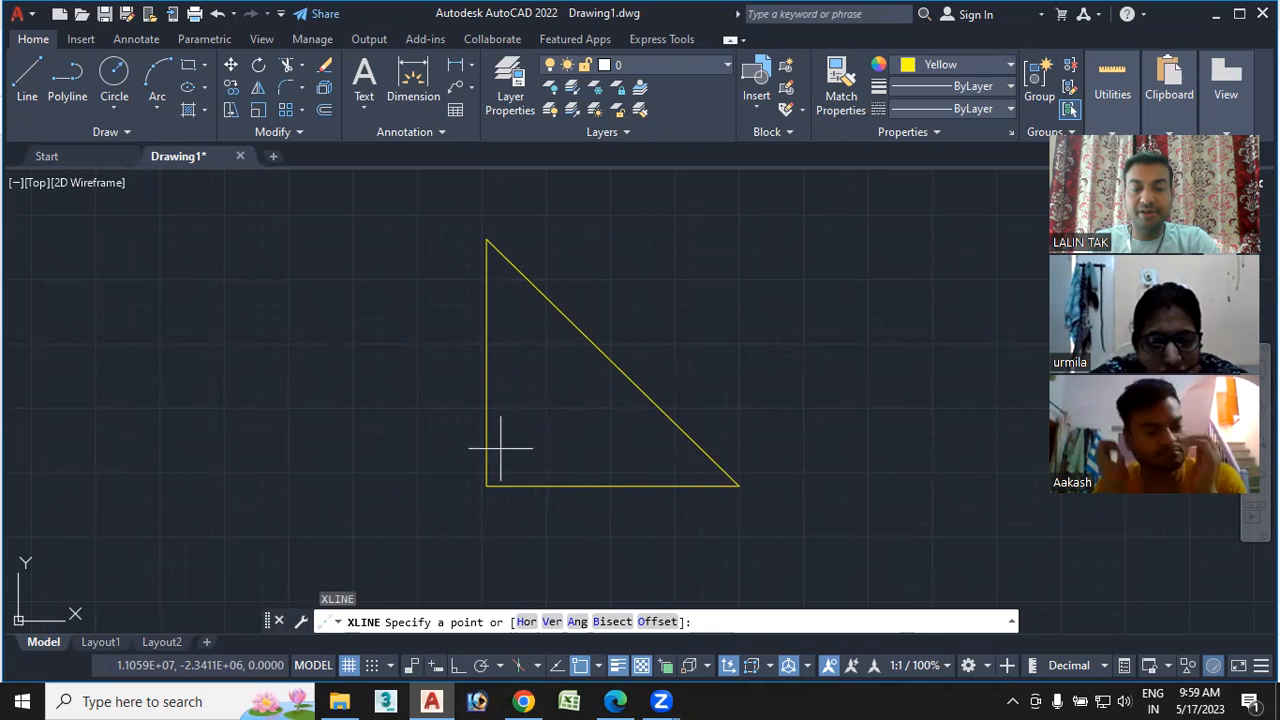
click(612, 623)
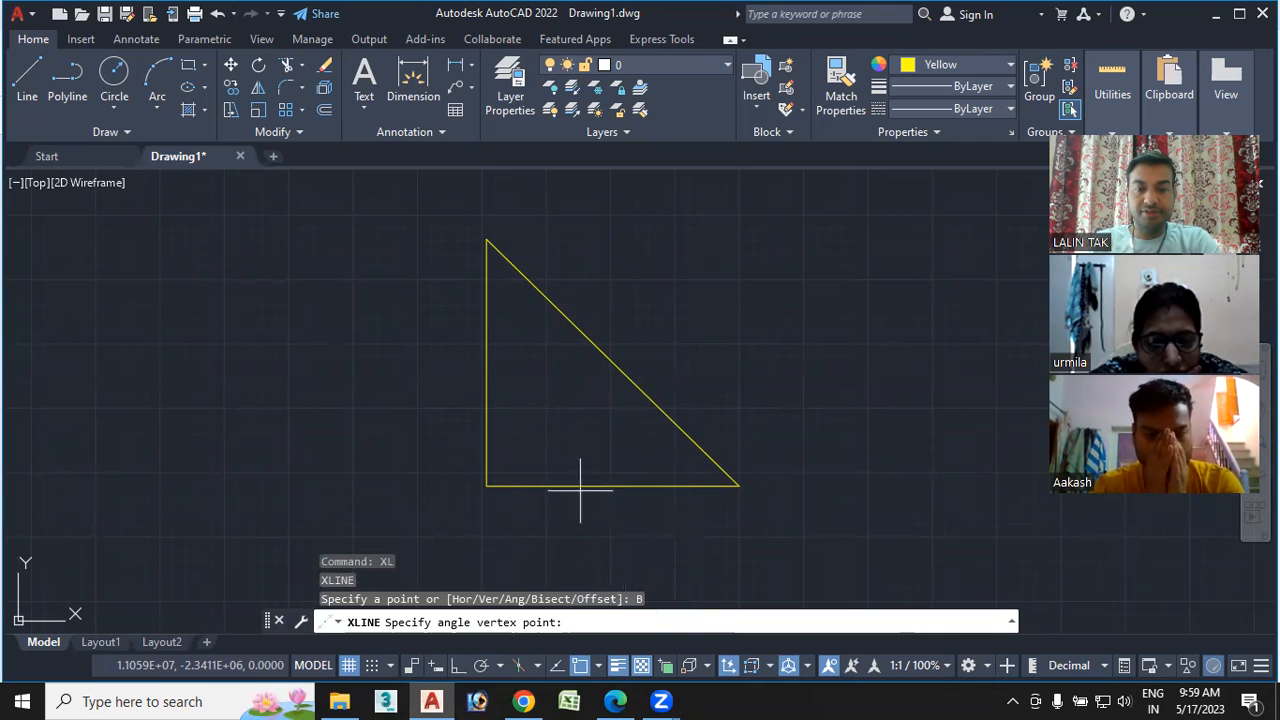
click(738, 485)
key(Escape)
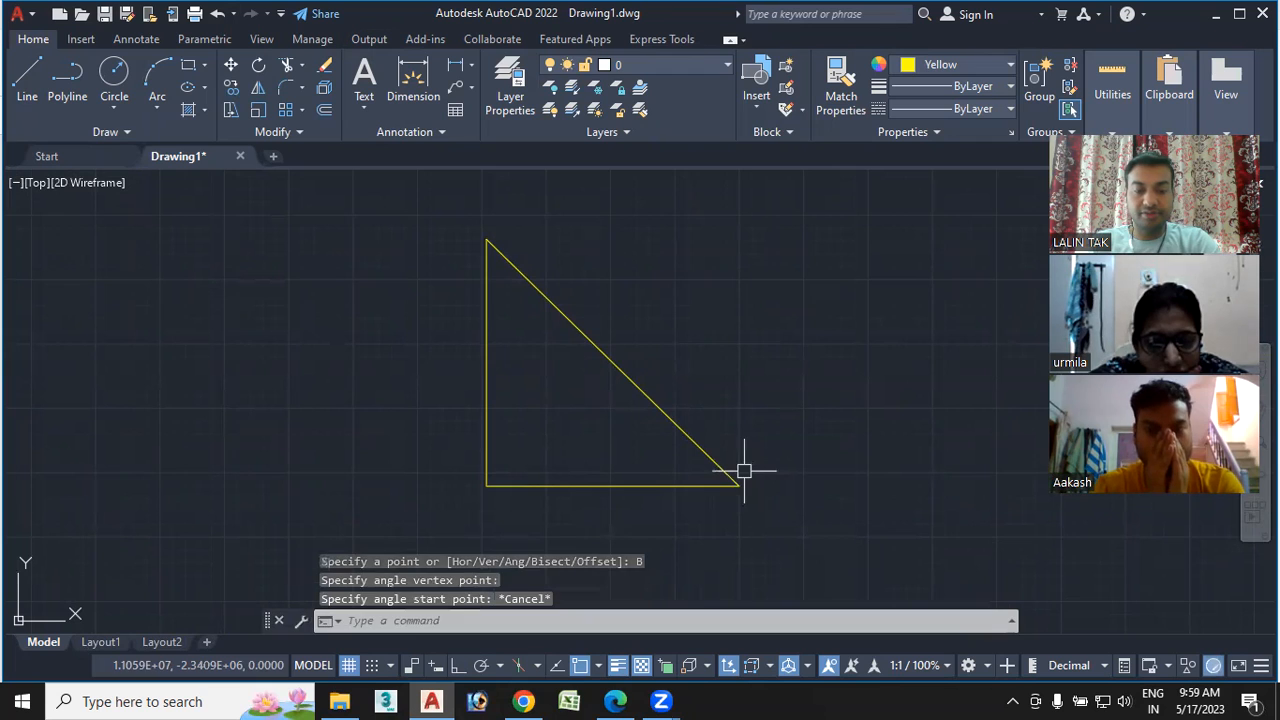
Draw a construction line bisecting the triangle's right angle with XLINE's Bisect option, using the ends of the horizontal and vertical legs
key(Return)
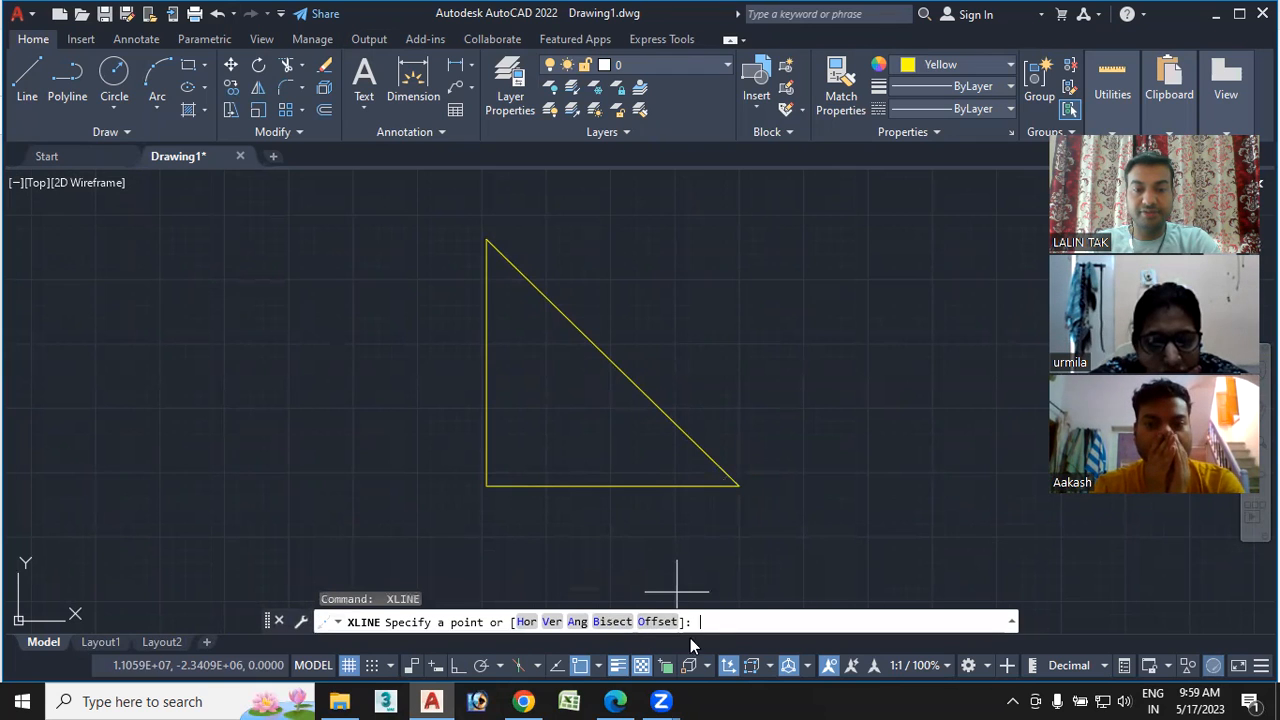
click(612, 621)
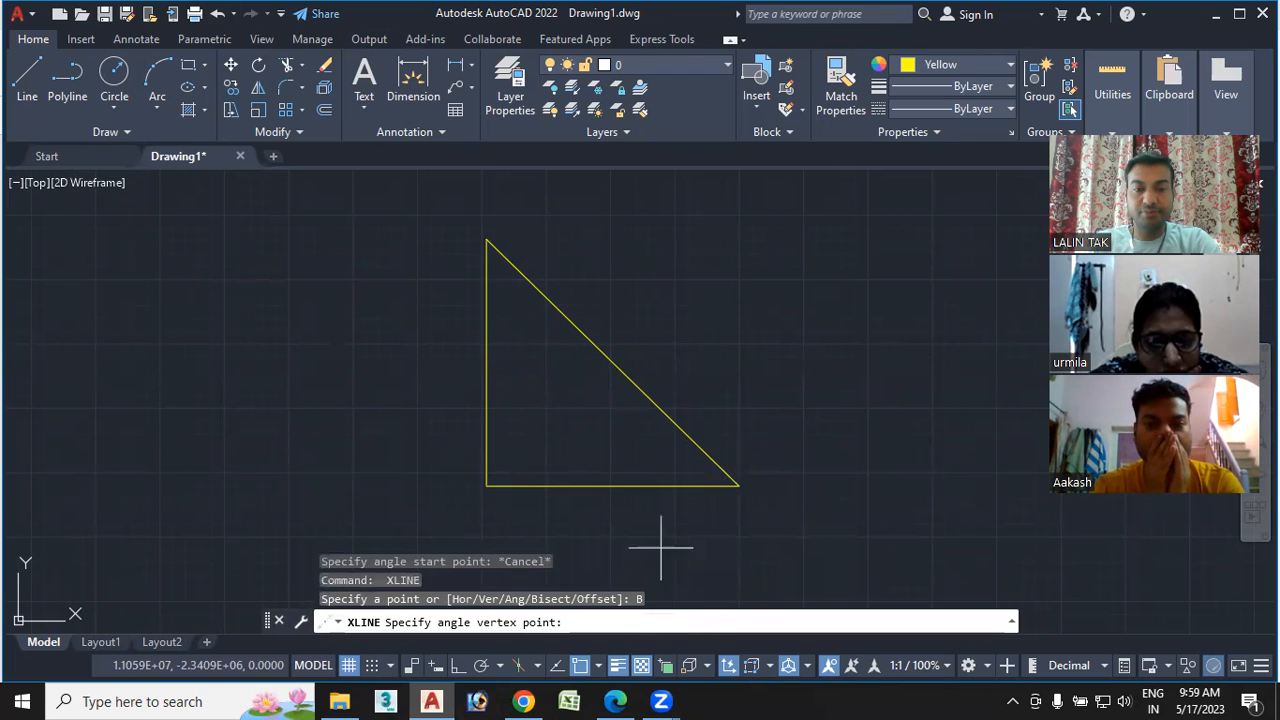
click(487, 486)
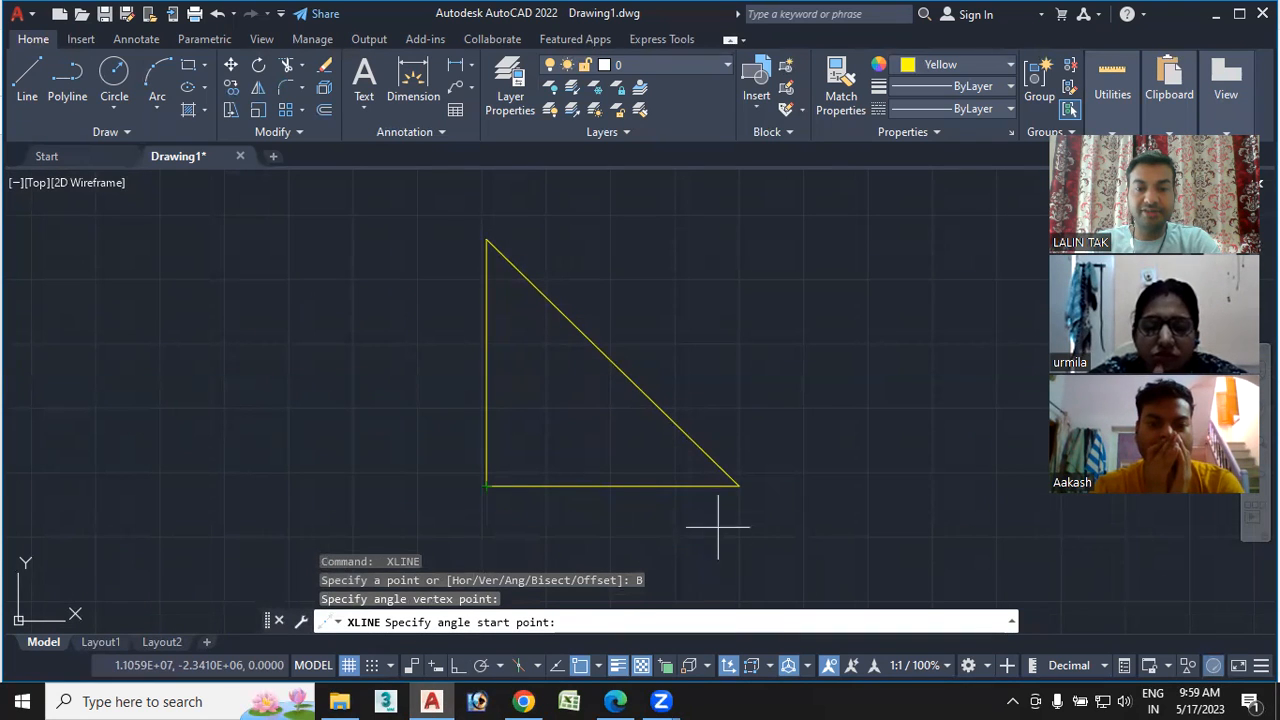
click(739, 486)
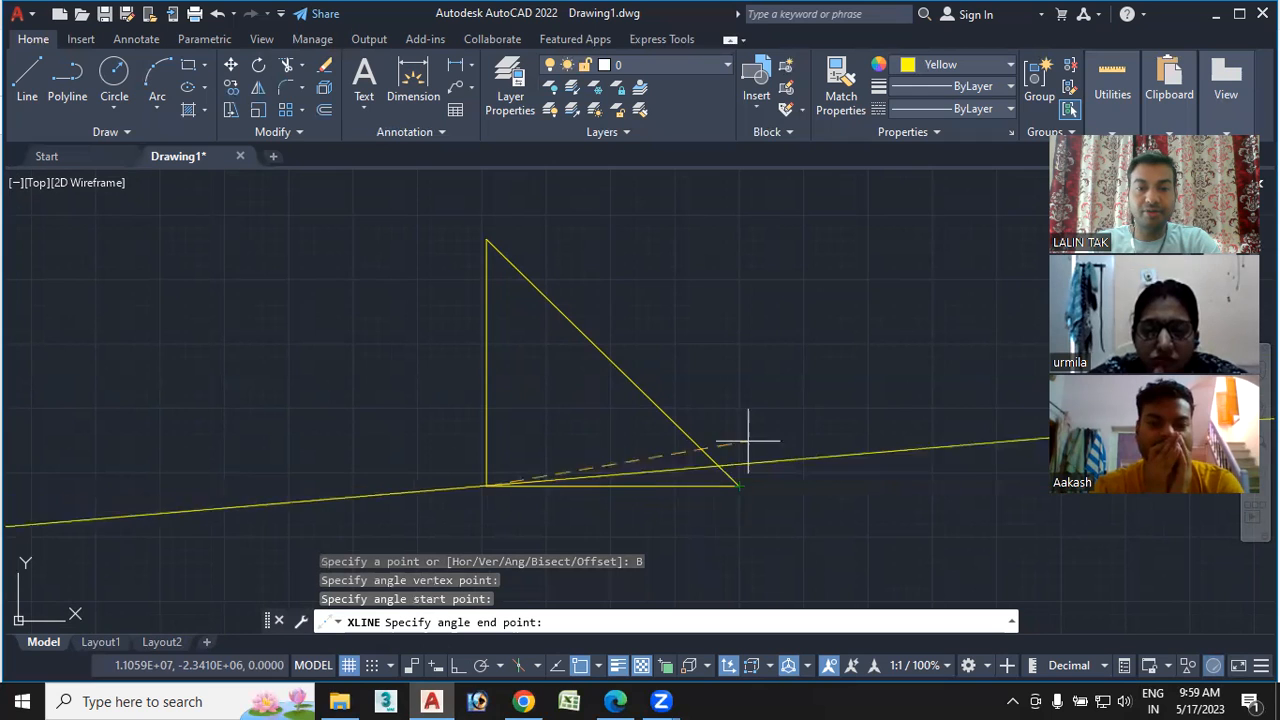
click(487, 239)
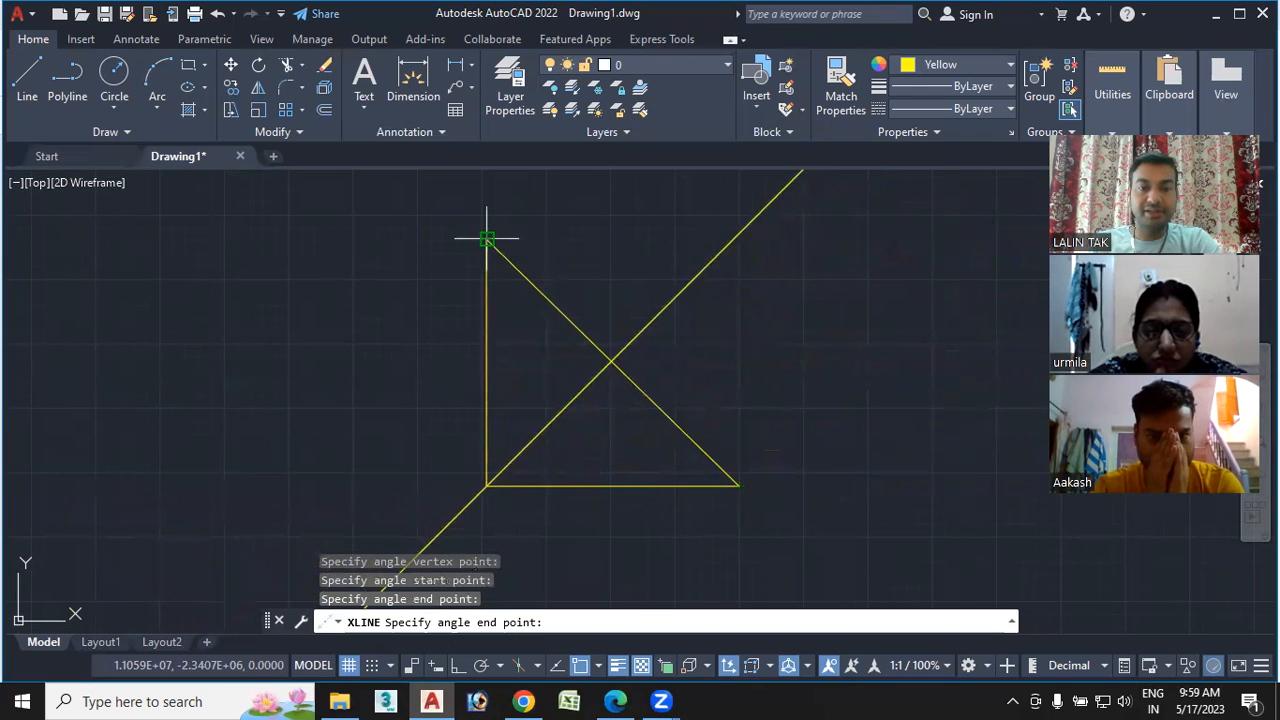
key(Escape)
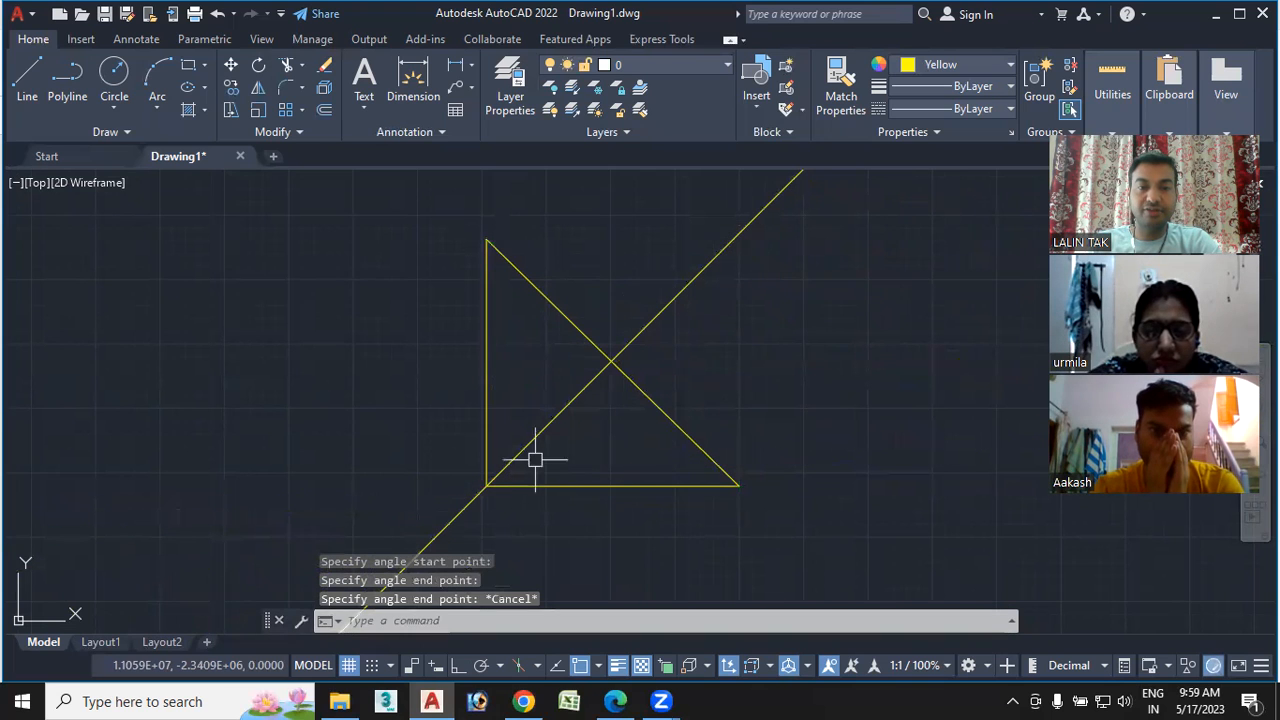
middle_drag(478, 441, 567, 365)
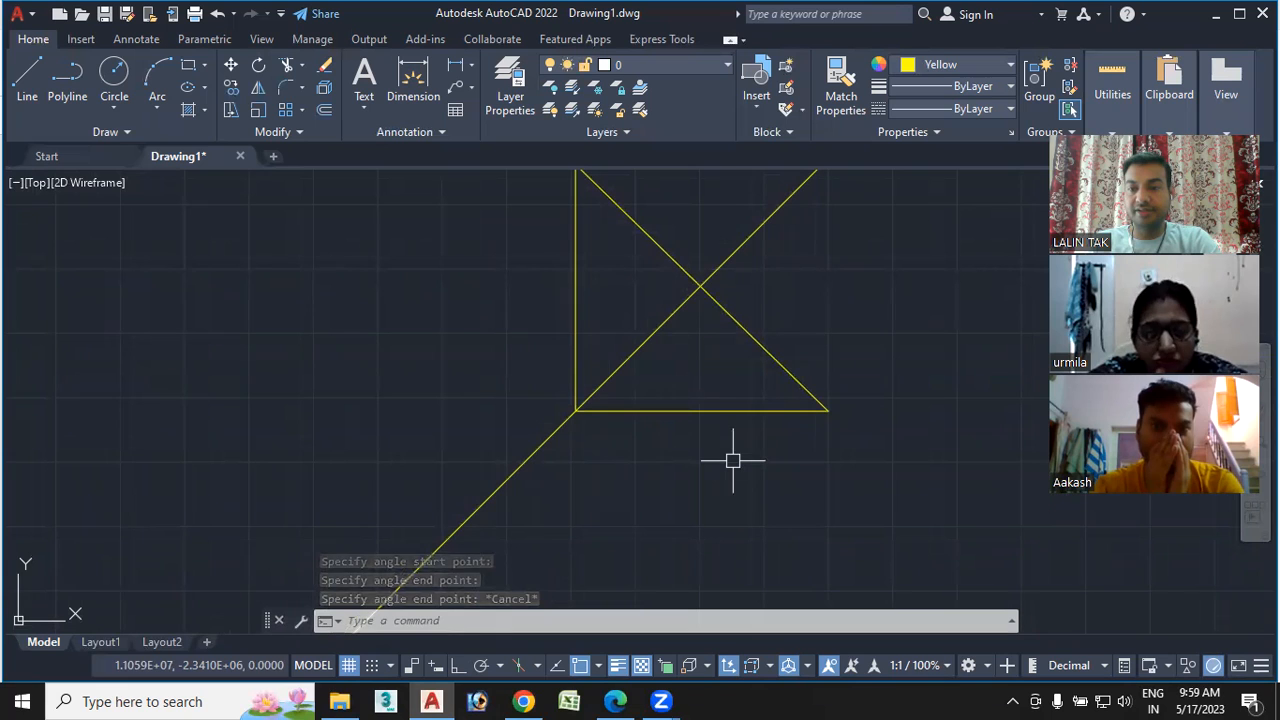
scroll(733, 460, down, 2)
middle_drag(733, 460, 454, 471)
scroll(360, 423, up, 4)
middle_drag(469, 391, 511, 456)
click(453, 621)
text(xl)
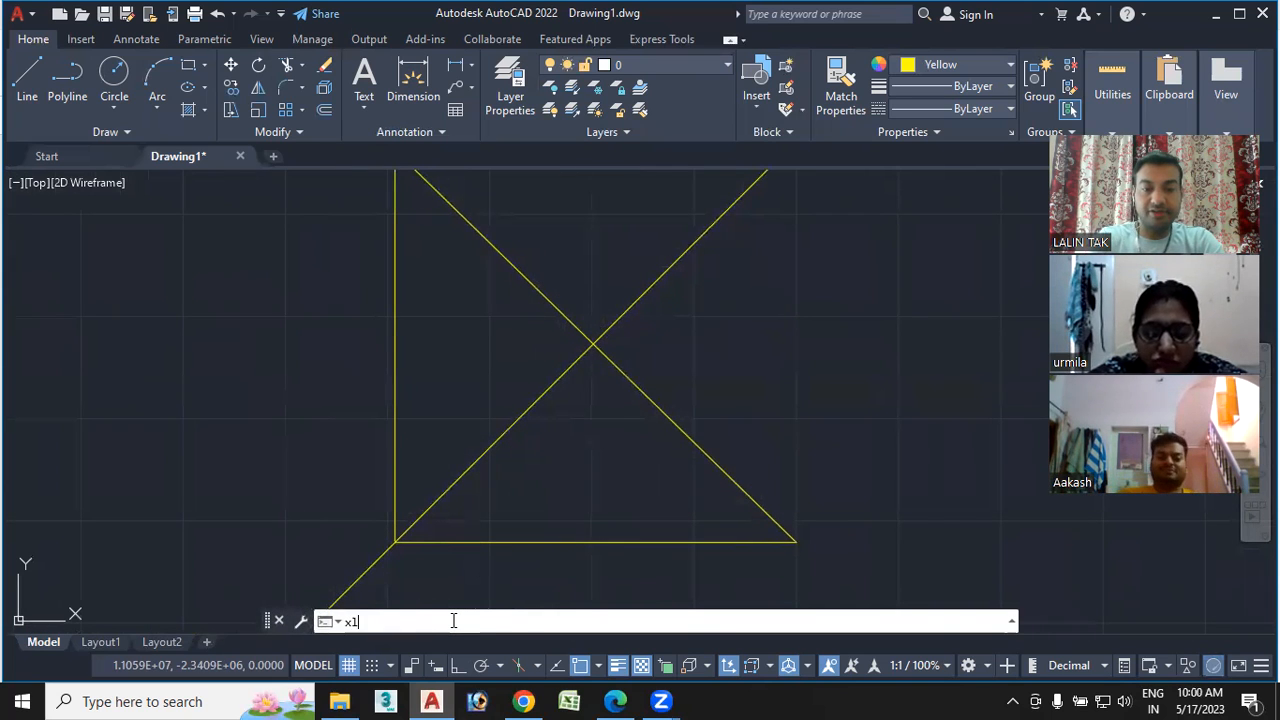
key(Return)
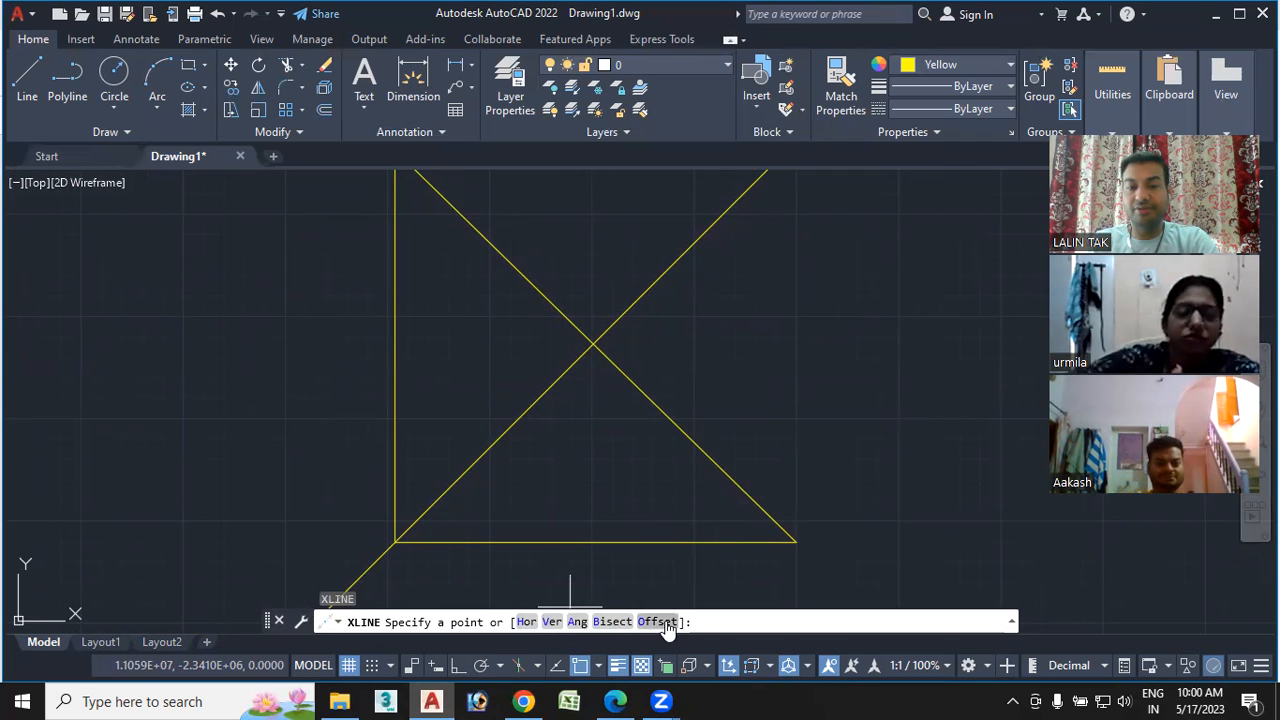
key(Escape)
Erase the triangle and its bisecting construction line from the drawing
scroll(741, 390, down, 3)
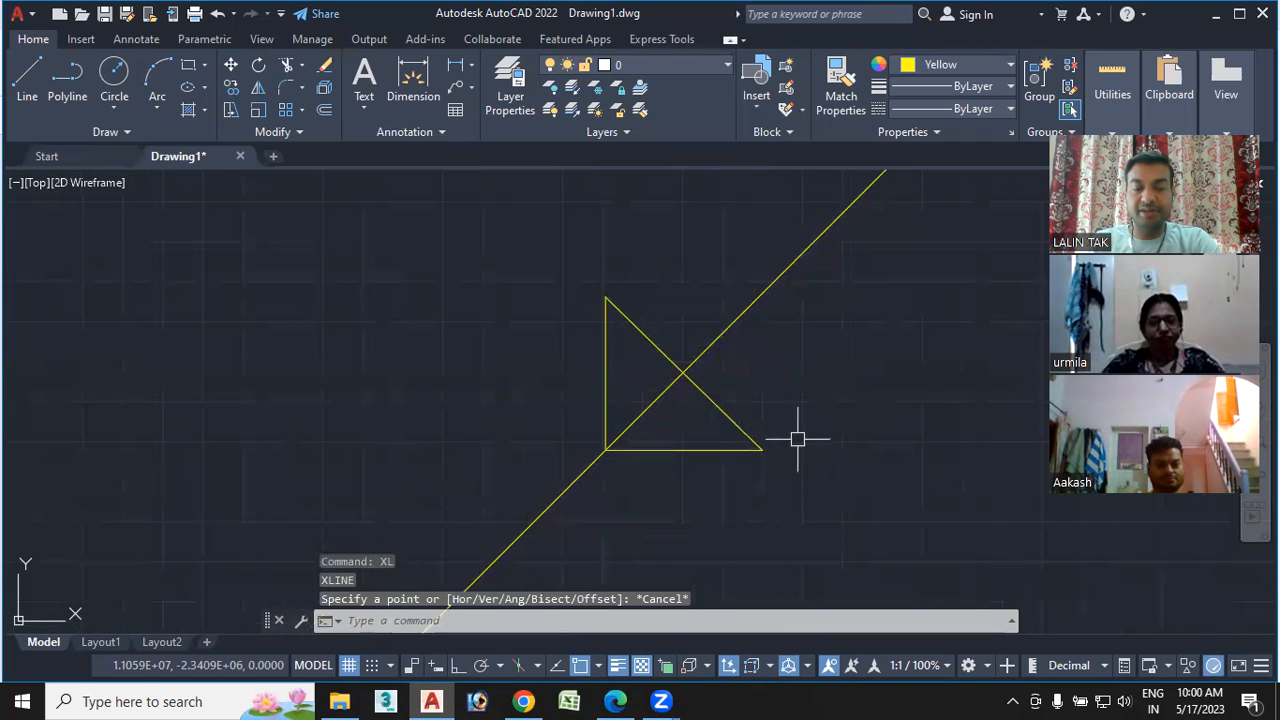
click(726, 524)
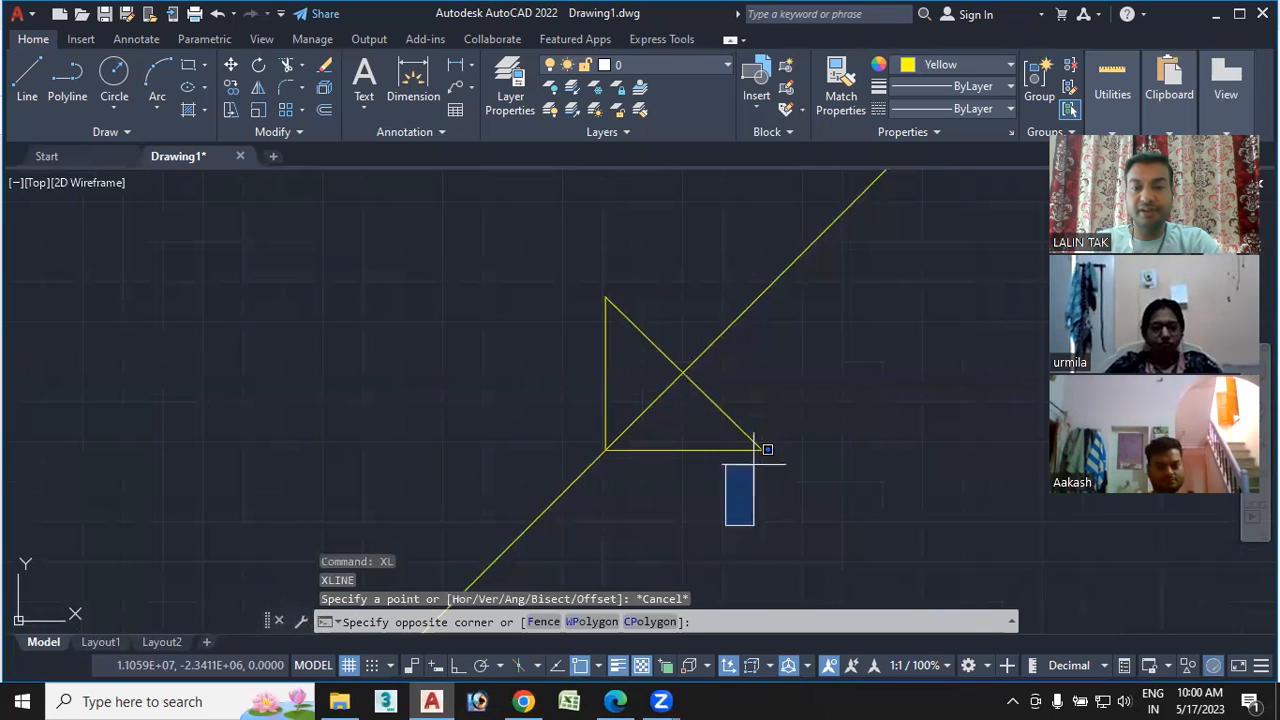
click(576, 288)
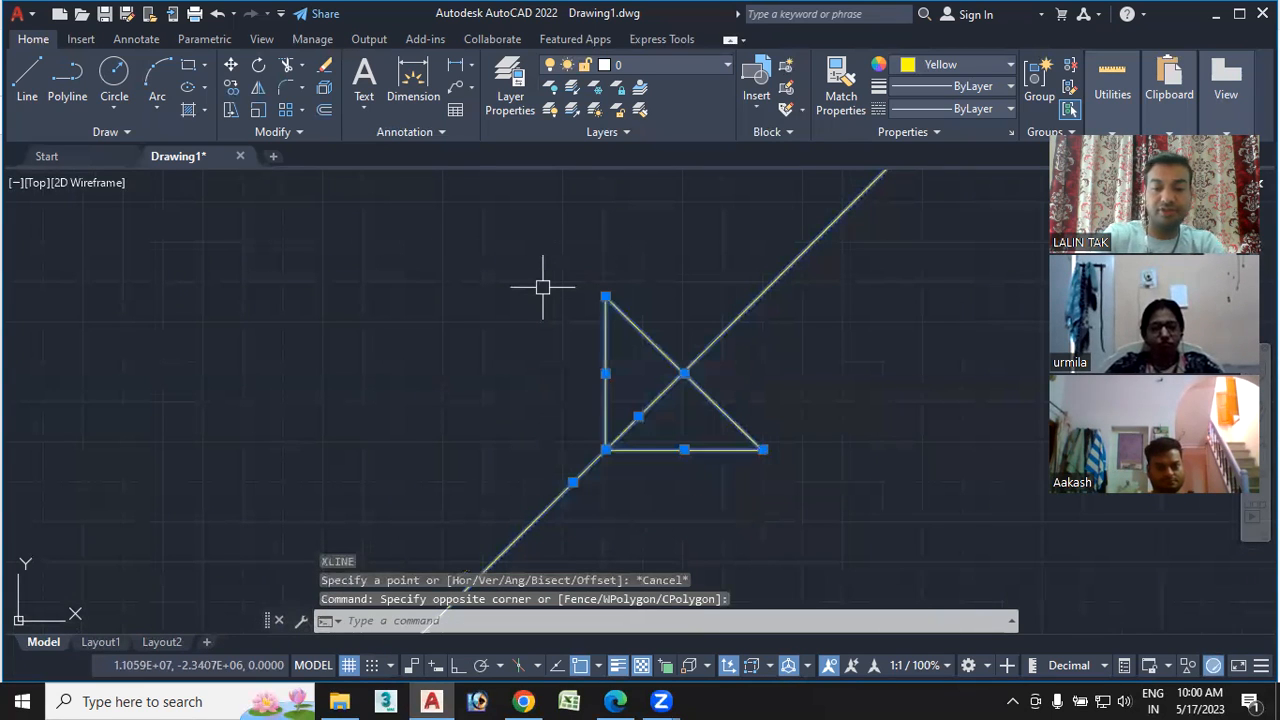
key(Delete)
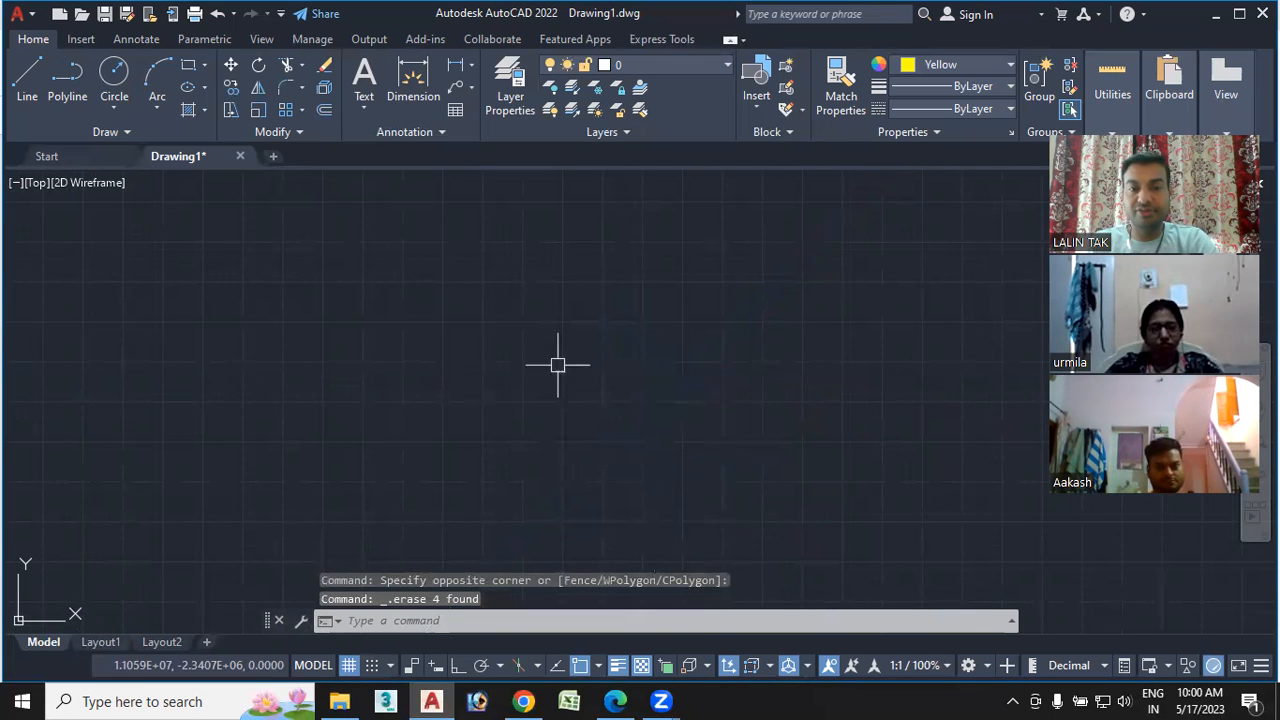
scroll(545, 358, down, 2)
scroll(545, 358, down, 2)
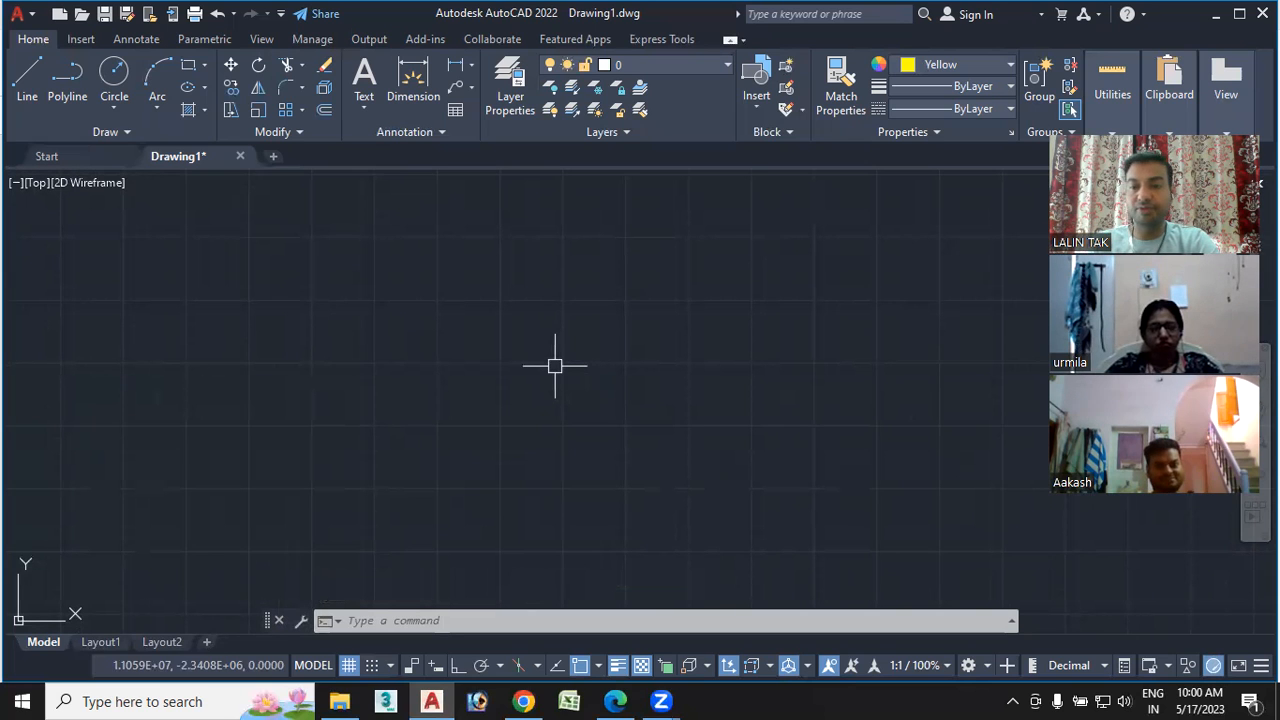
Switch to the AutoCAD 2021 PDF in Edge, check the Ribbon topic, and return to AutoCAD
click(615, 701)
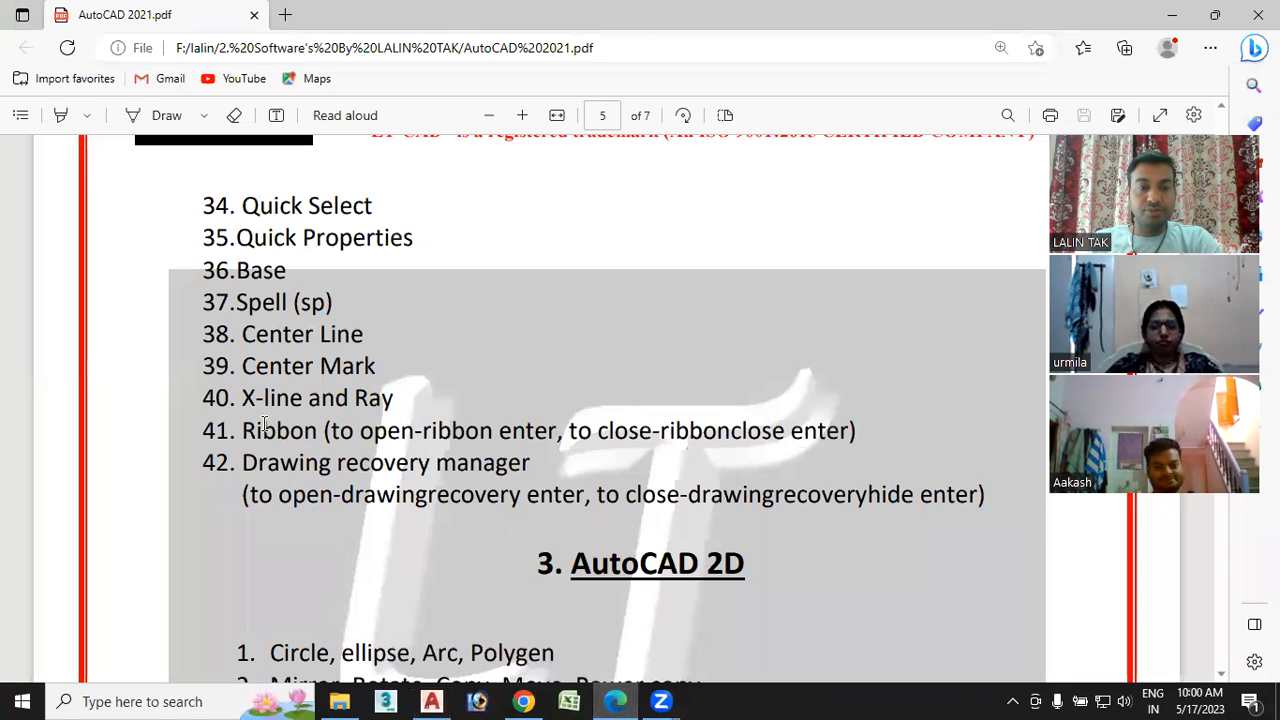
click(523, 701)
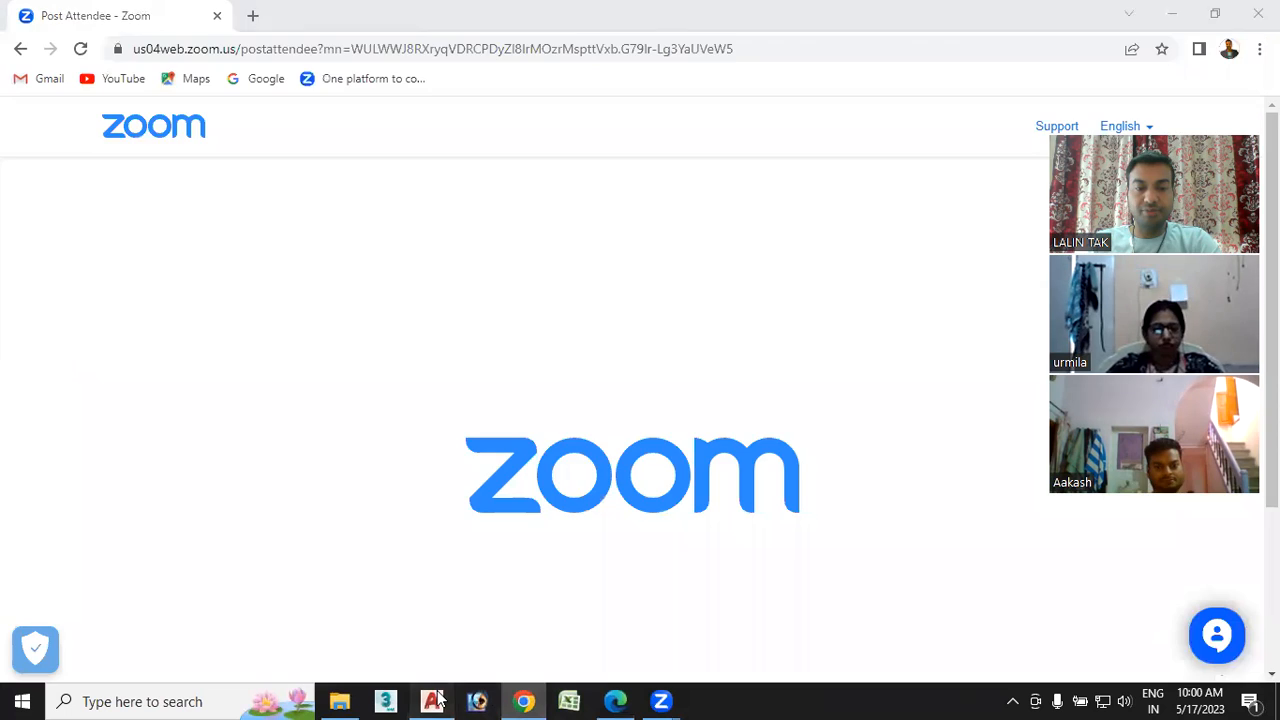
click(431, 701)
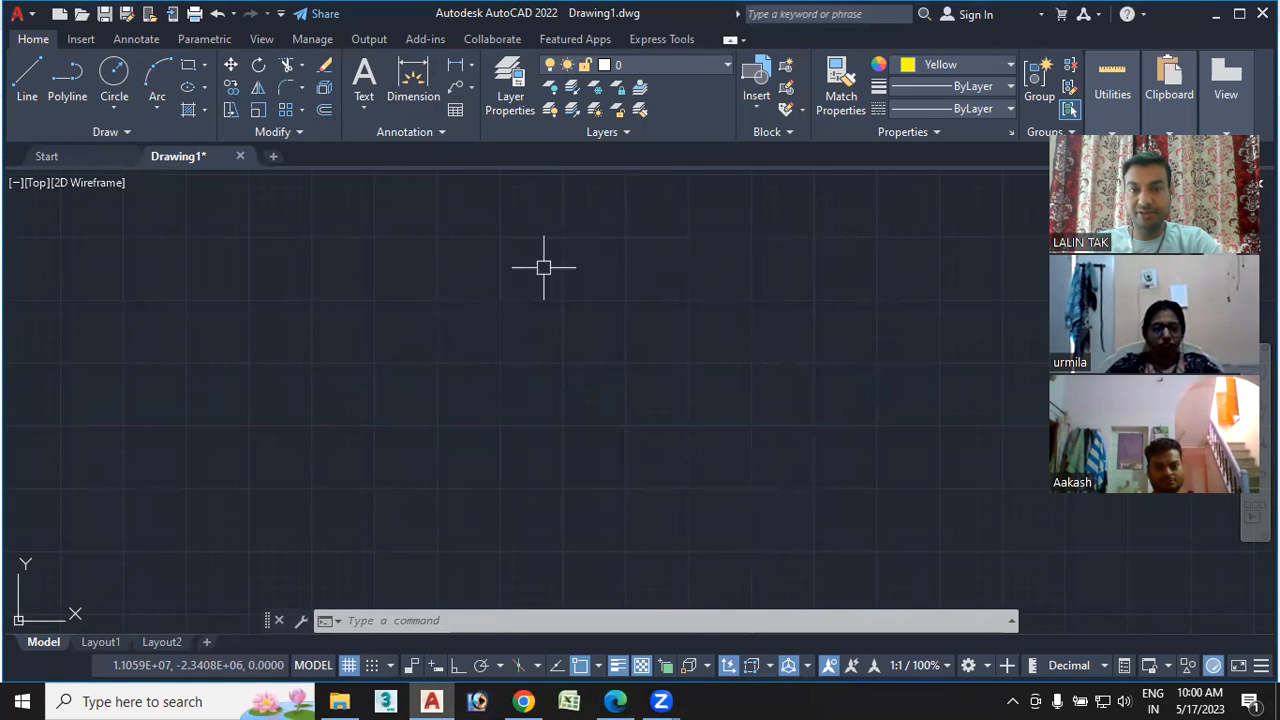
Hide the ribbon with the RIBBONCLOSE command
click(425, 620)
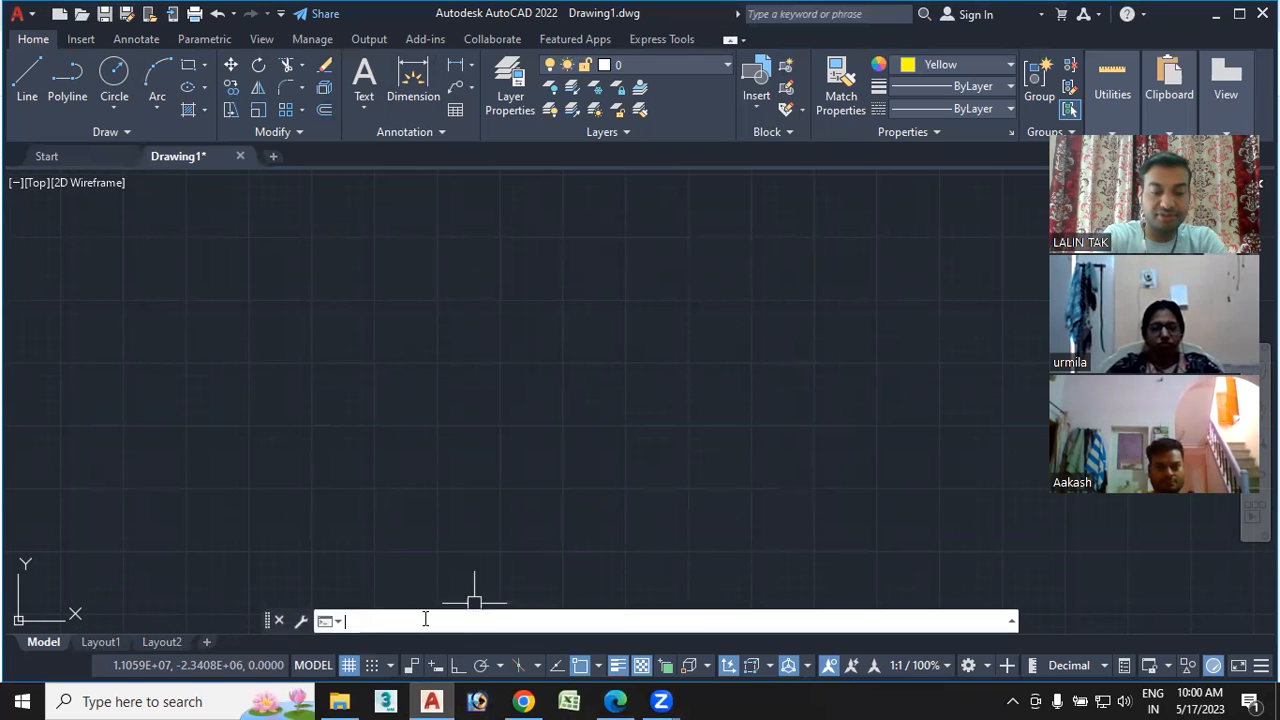
text(RibbOn)
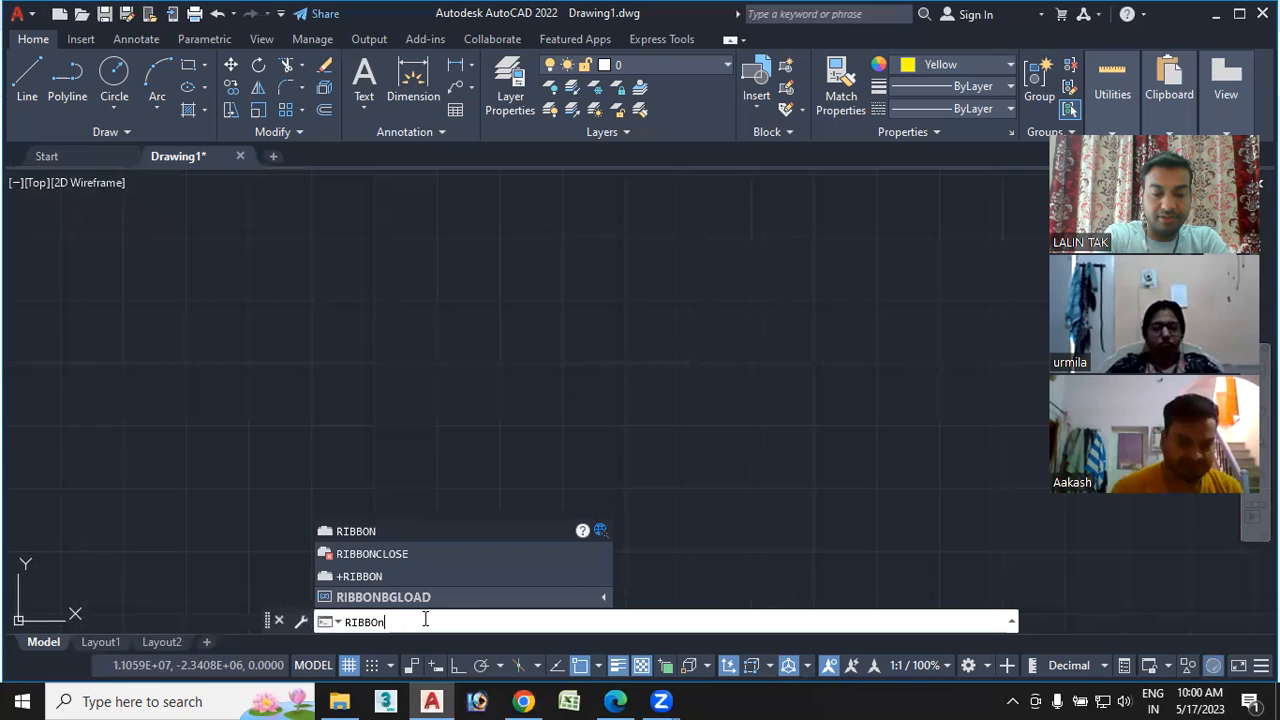
text(c)
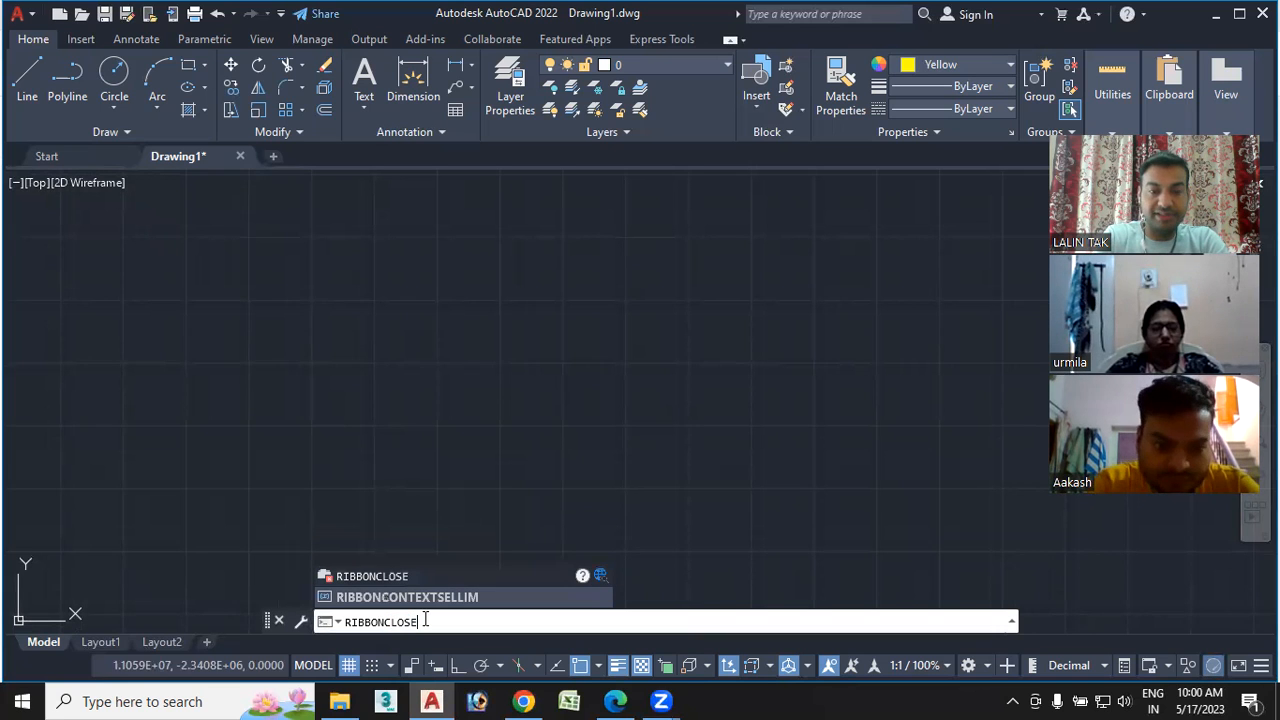
key(Return)
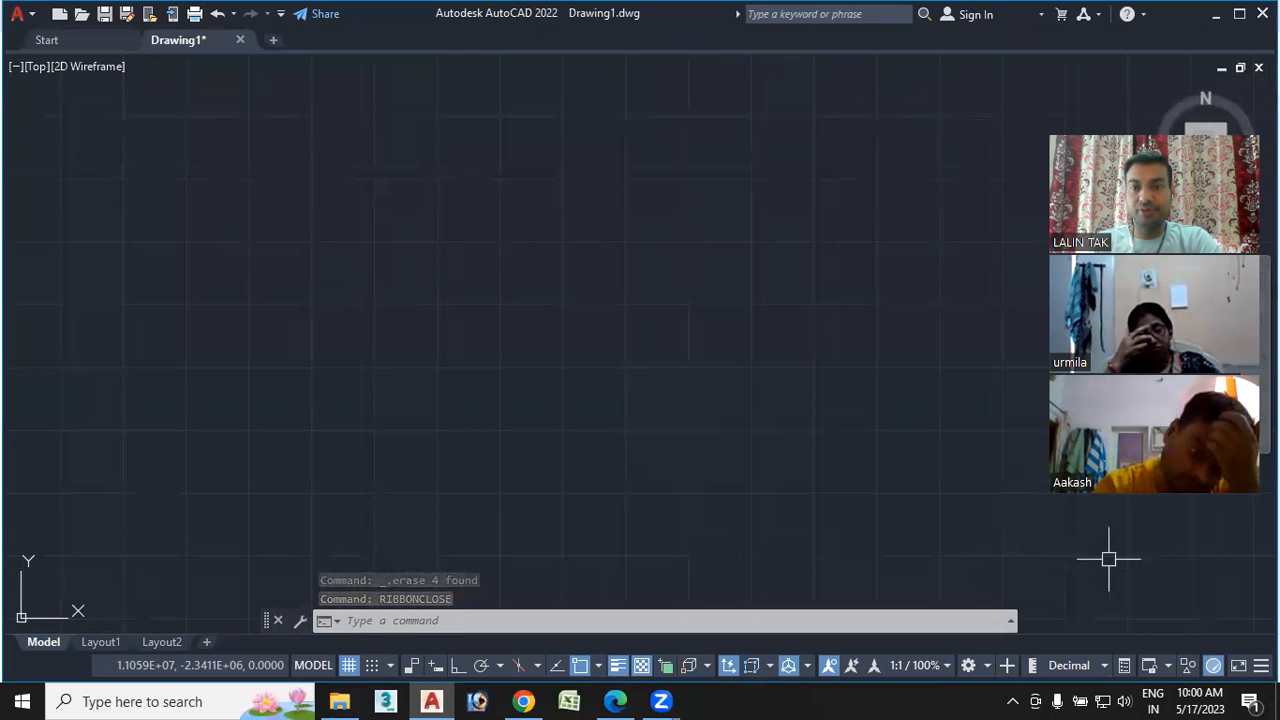
Bring the ribbon back with the RIBBON command
click(403, 619)
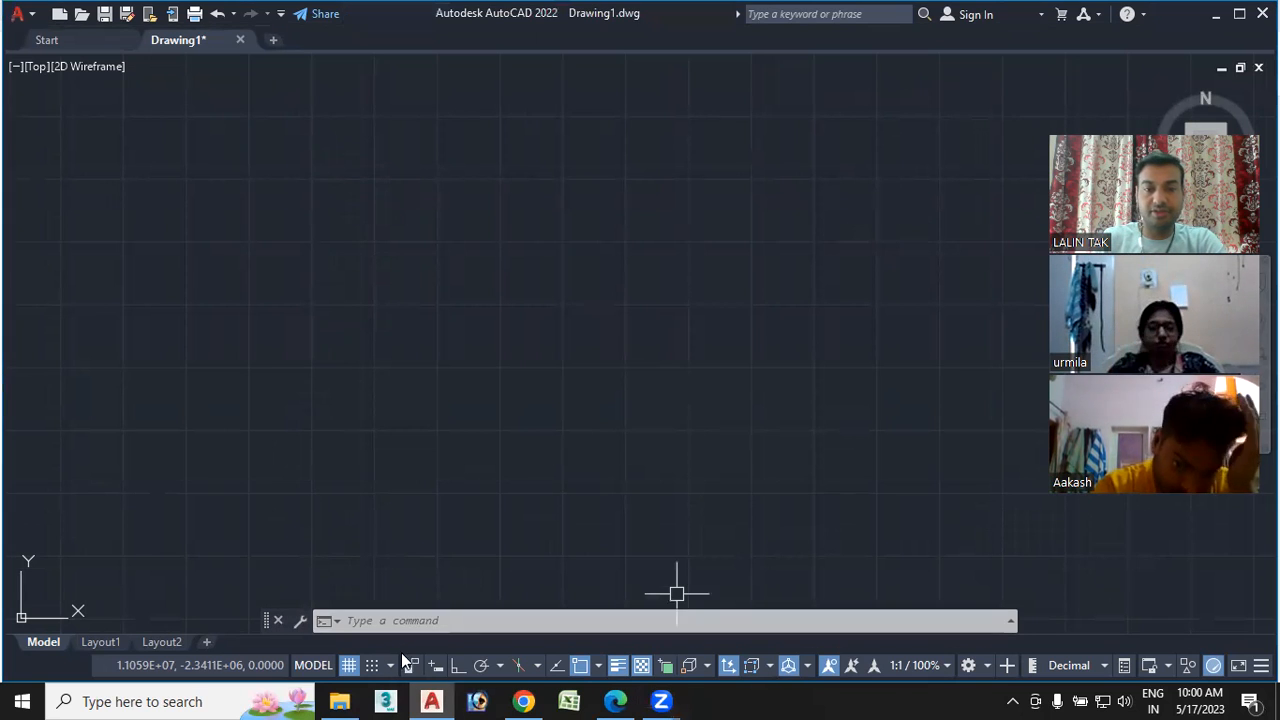
click(397, 621)
text(r)
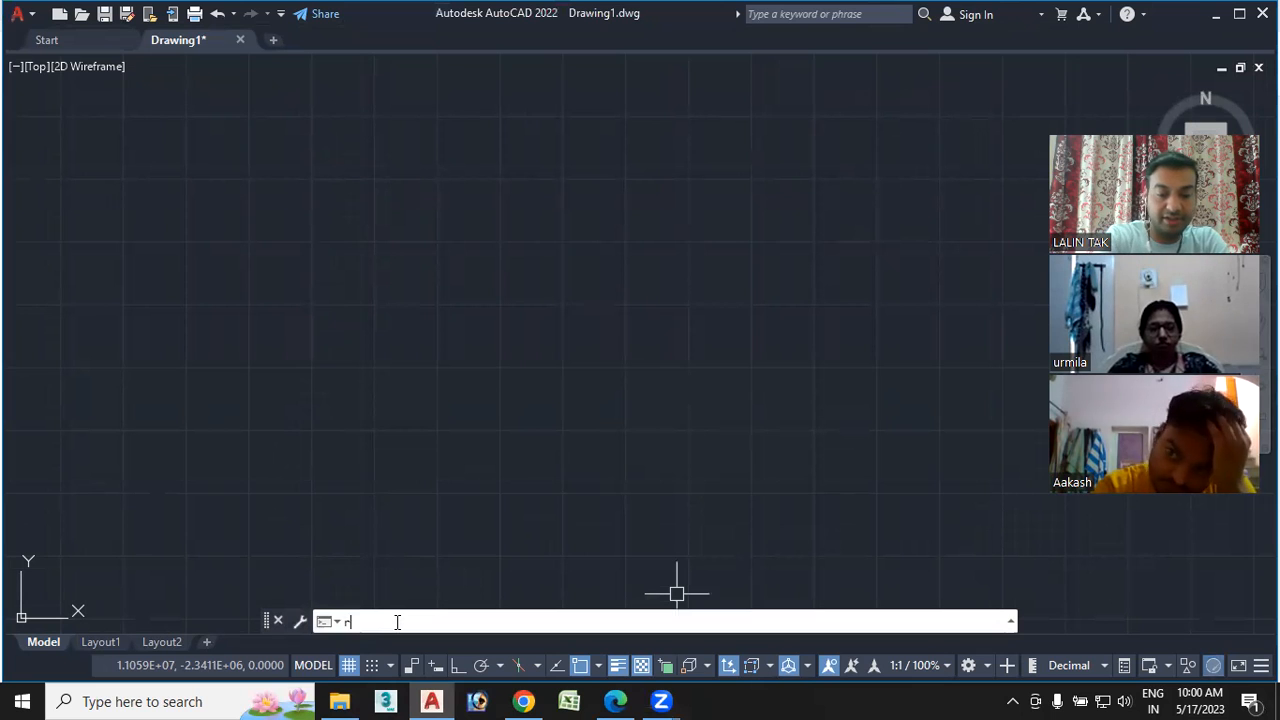
text(ibbon)
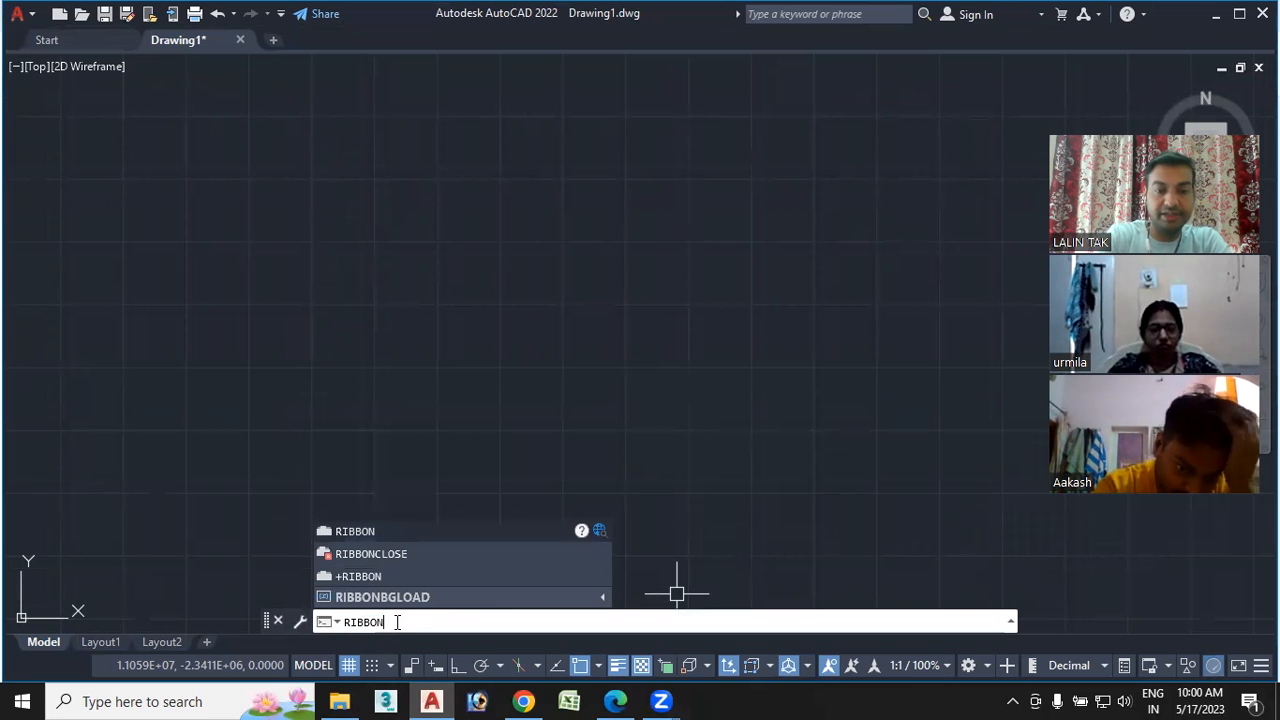
key(Return)
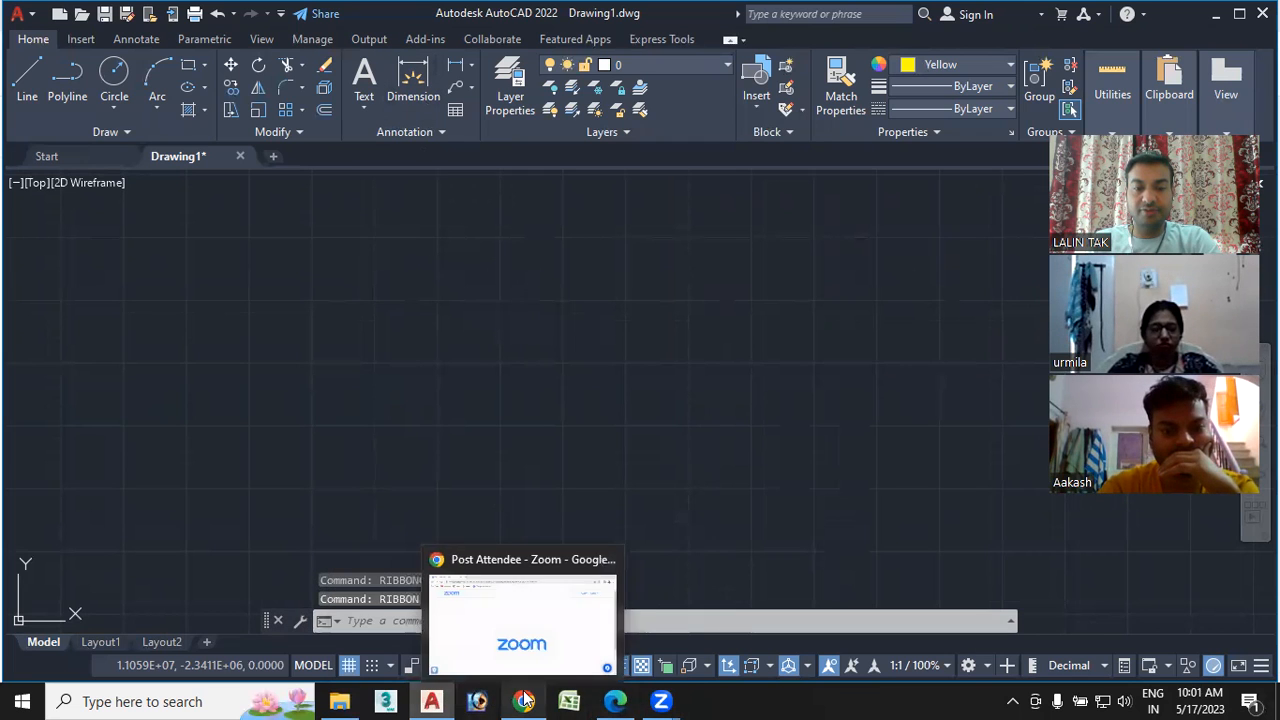
Switch to the AutoCAD 2021 PDF in Edge and find the Screen hide entry in the Short Keys list
key(alt+Tab)
scroll(496, 421, down, 10)
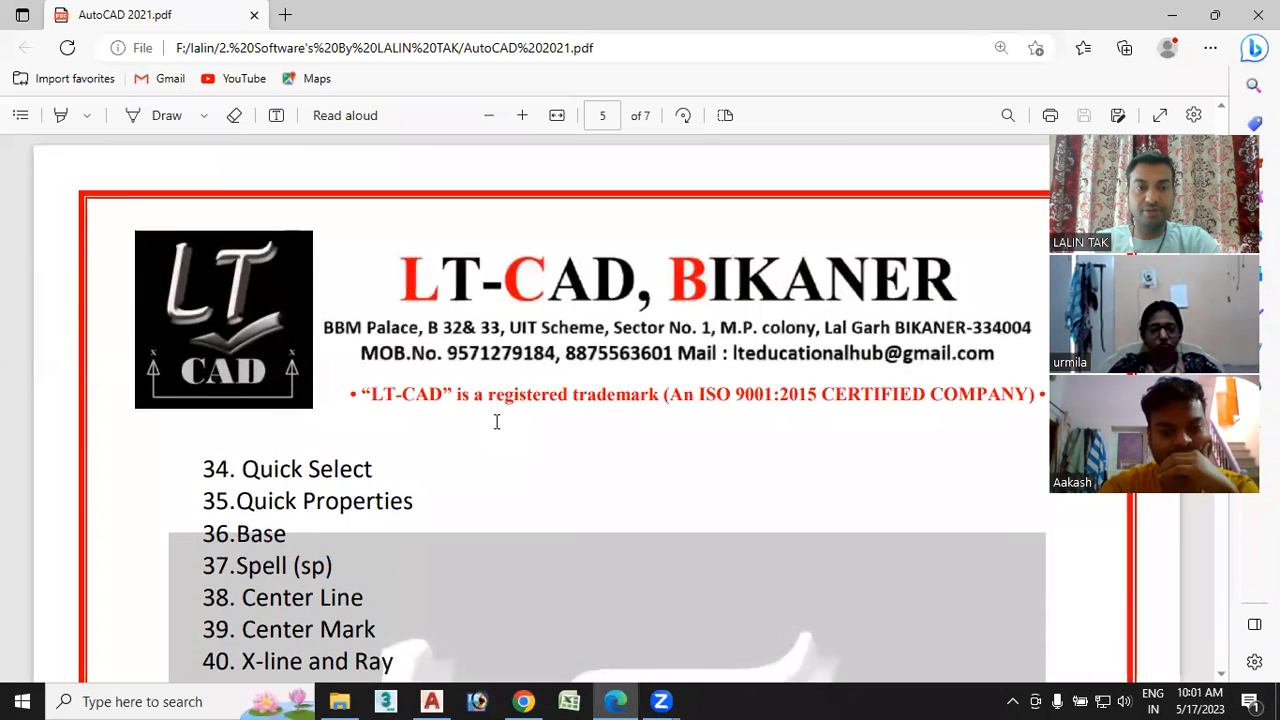
scroll(496, 421, up, 1)
scroll(496, 421, down, 2)
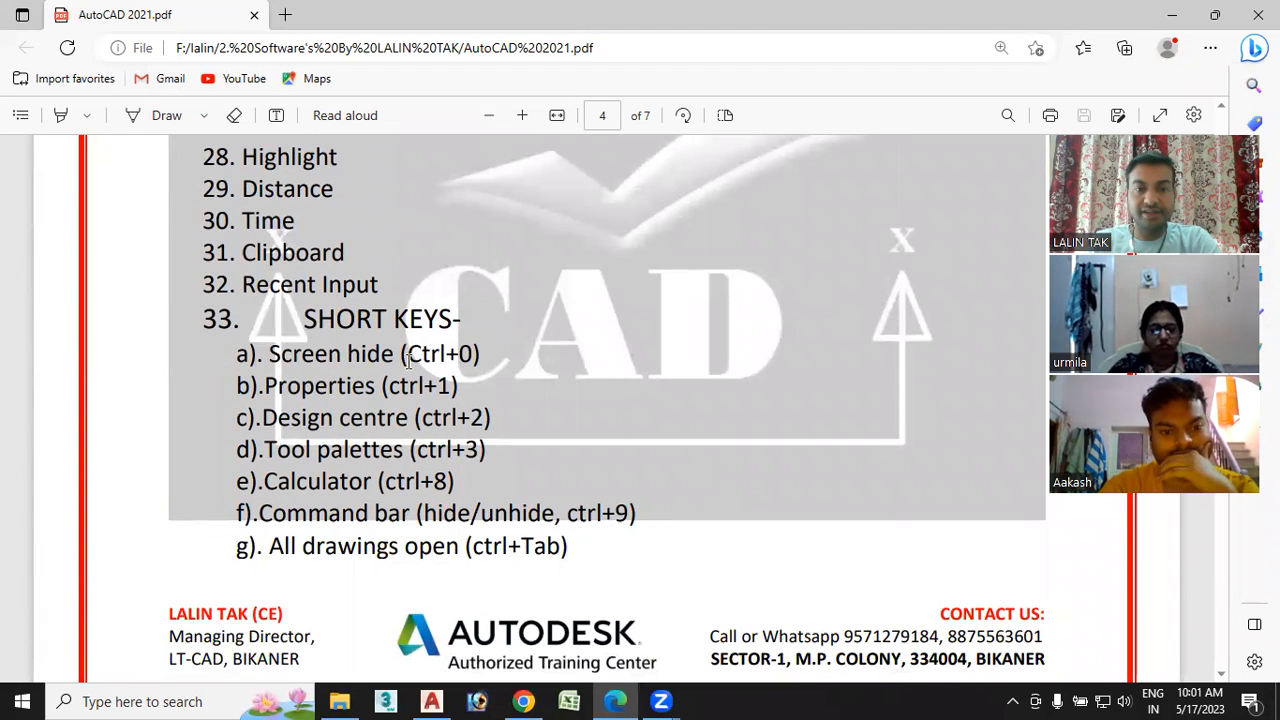
Return to AutoCAD and turn Clean Screen mode on and off again
click(431, 701)
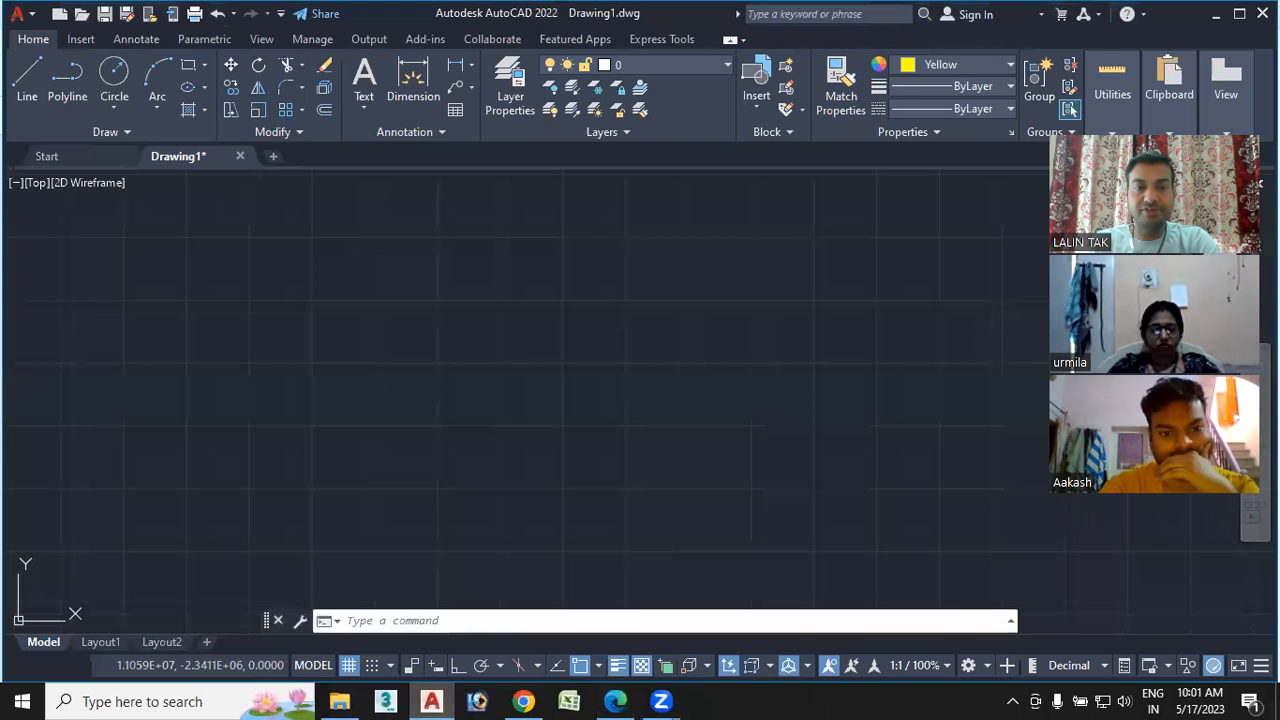
key(ctrl+0)
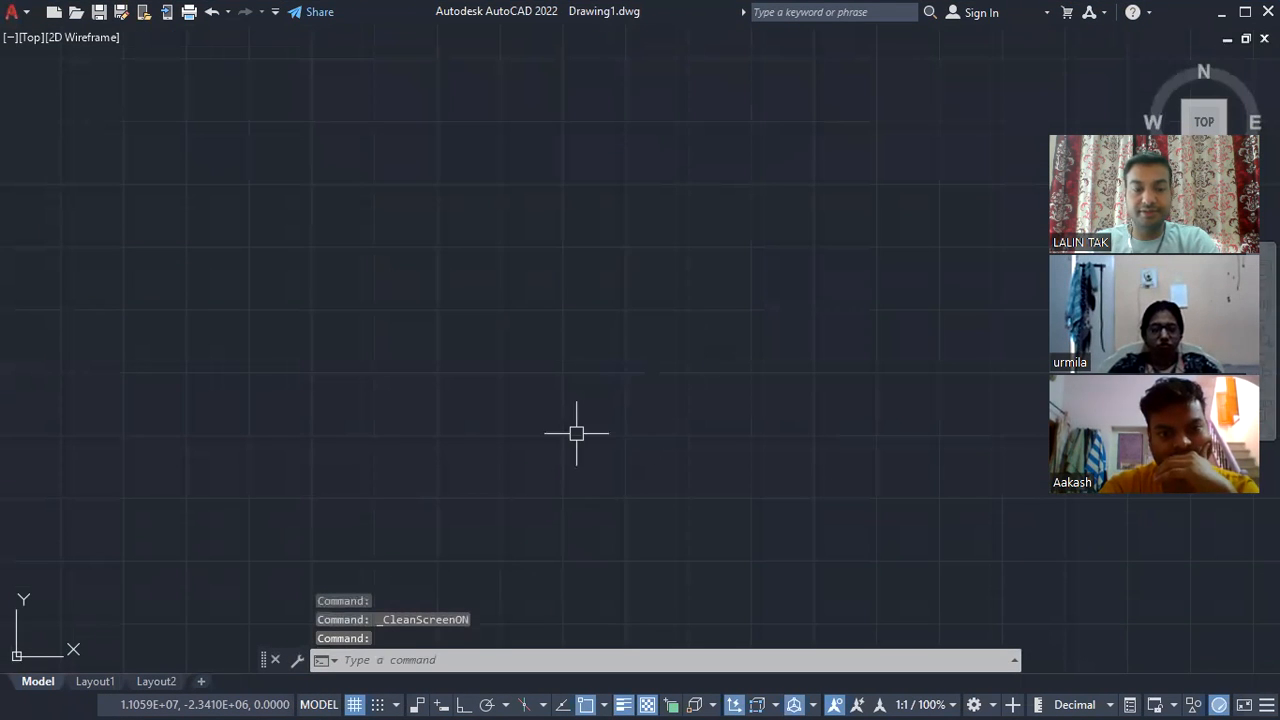
key(ctrl+0)
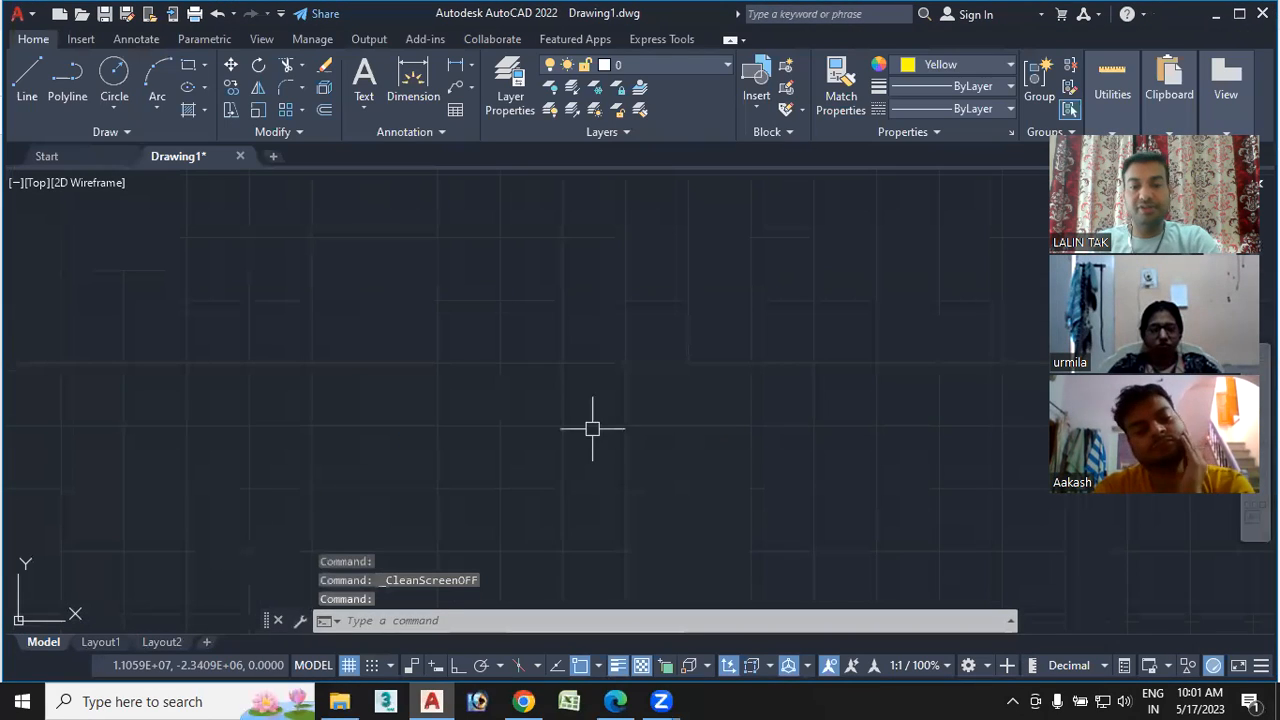
Switch to the topic list PDF in Edge and read the Drawing recovery manager entry with its open and close commands
click(615, 701)
scroll(506, 505, down, 6)
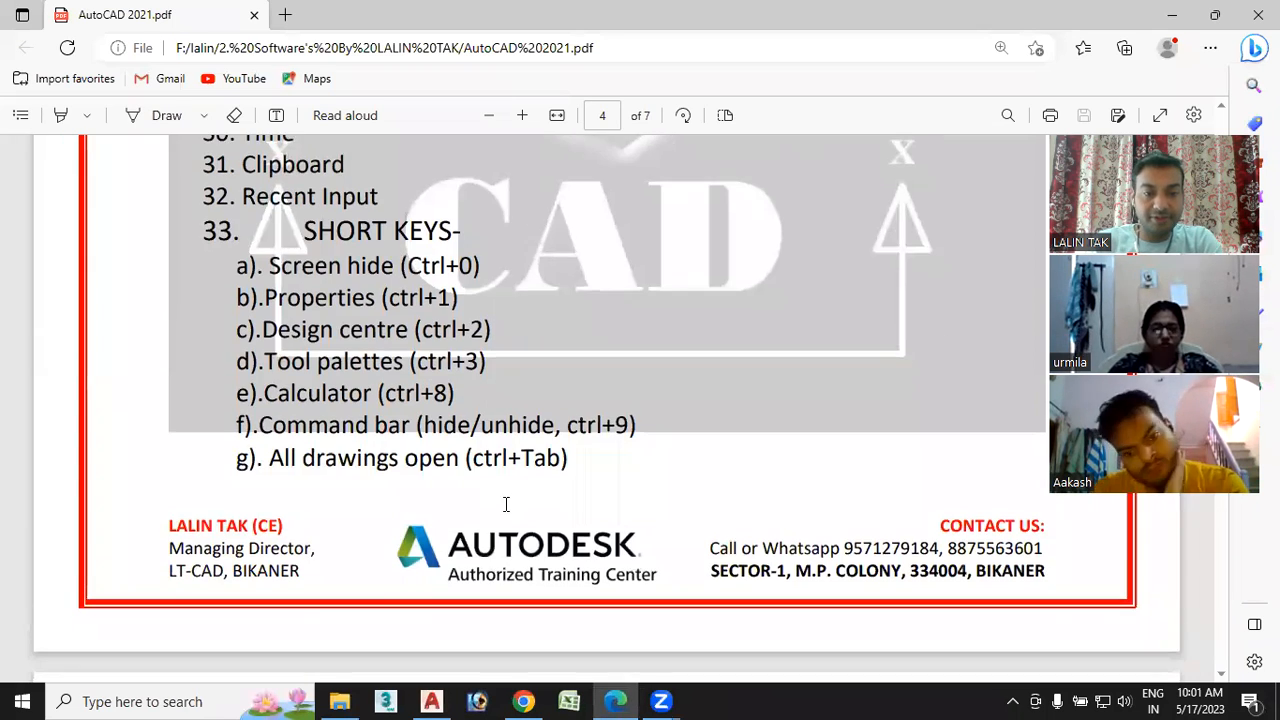
scroll(506, 505, down, 3)
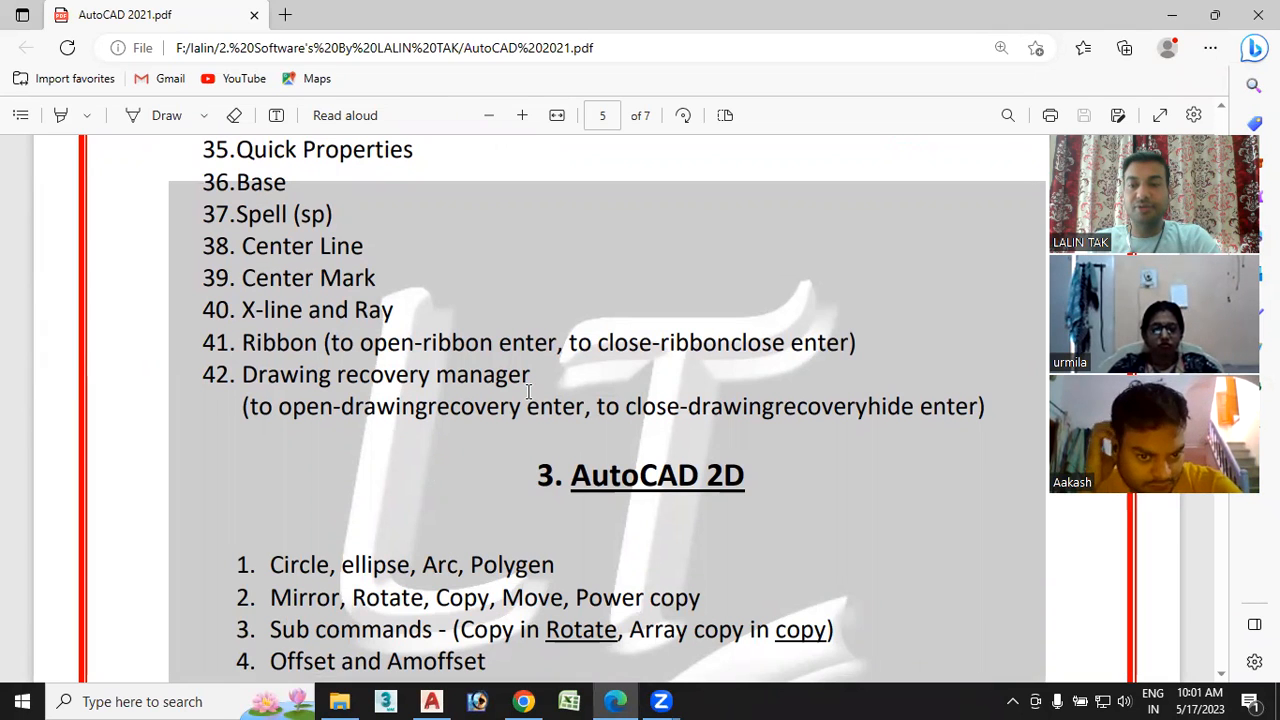
mouse_move(237, 376)
mouse_down()
mouse_move(375, 378)
mouse_move(670, 420)
mouse_move(1000, 423)
mouse_move(573, 424)
mouse_move(370, 390)
mouse_up()
click(325, 416)
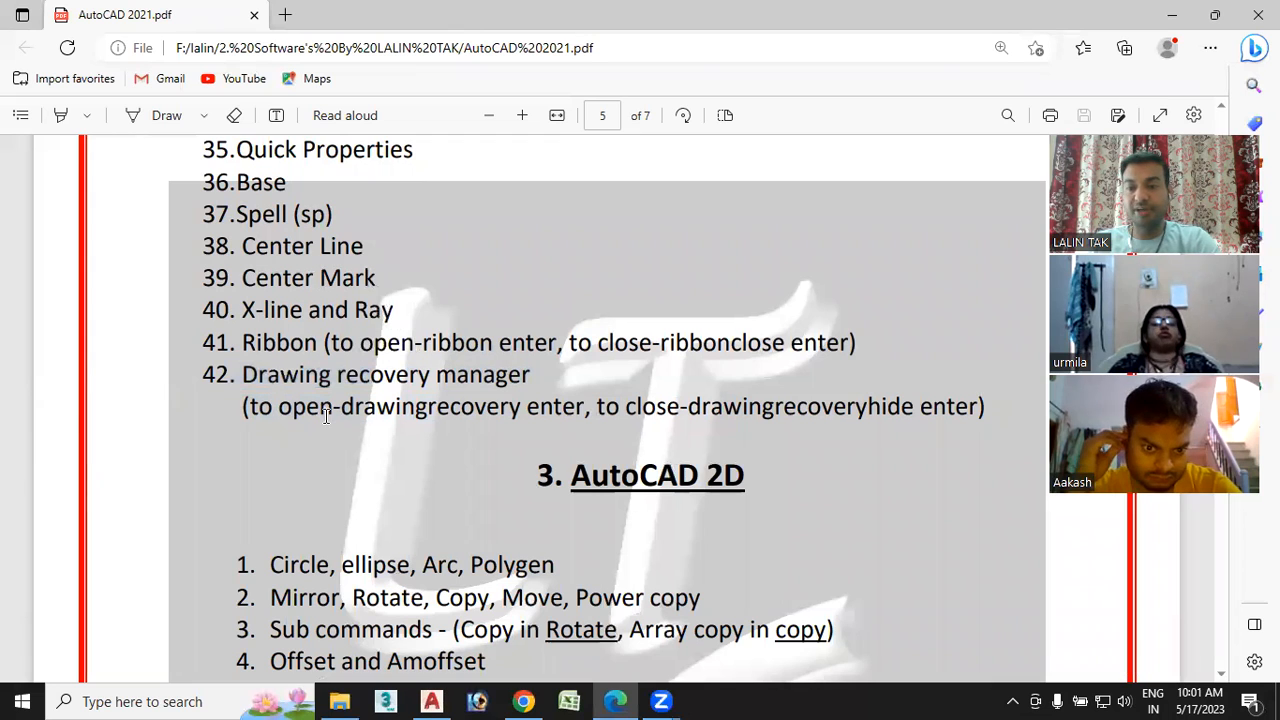
Return to AutoCAD, open the Drawing Recovery Manager to view its backup files, and close it again
click(431, 701)
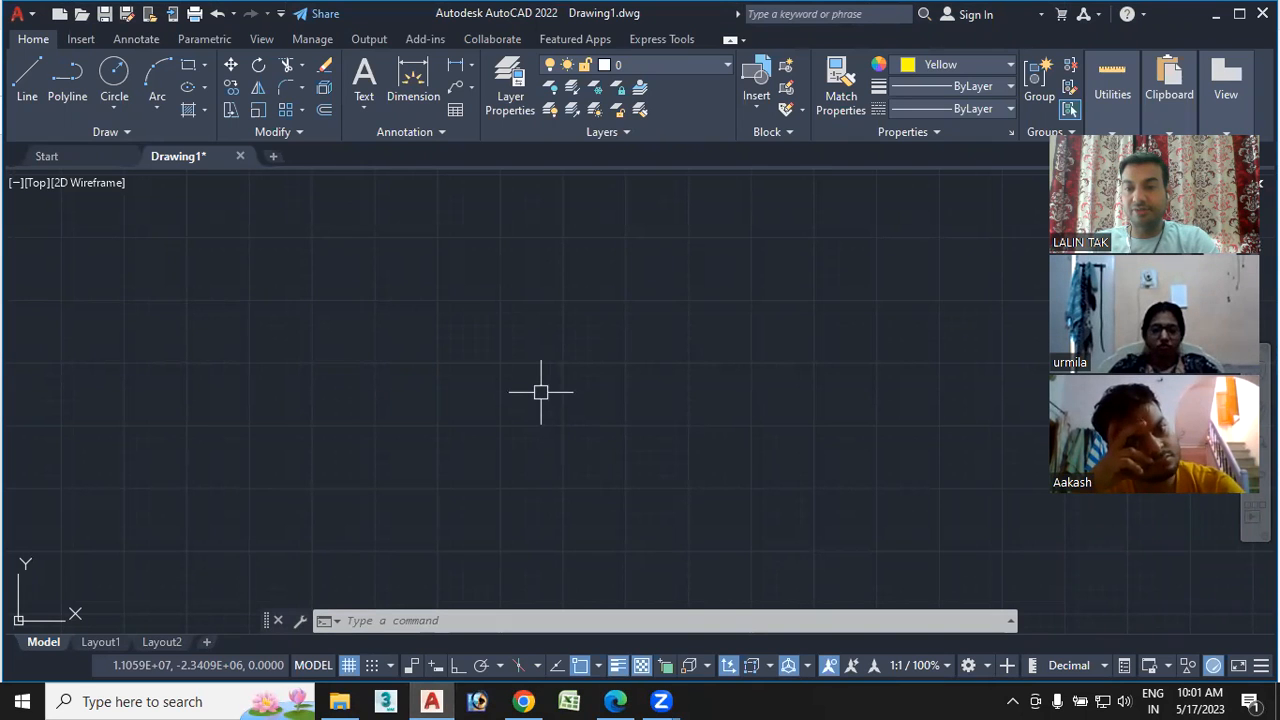
click(22, 14)
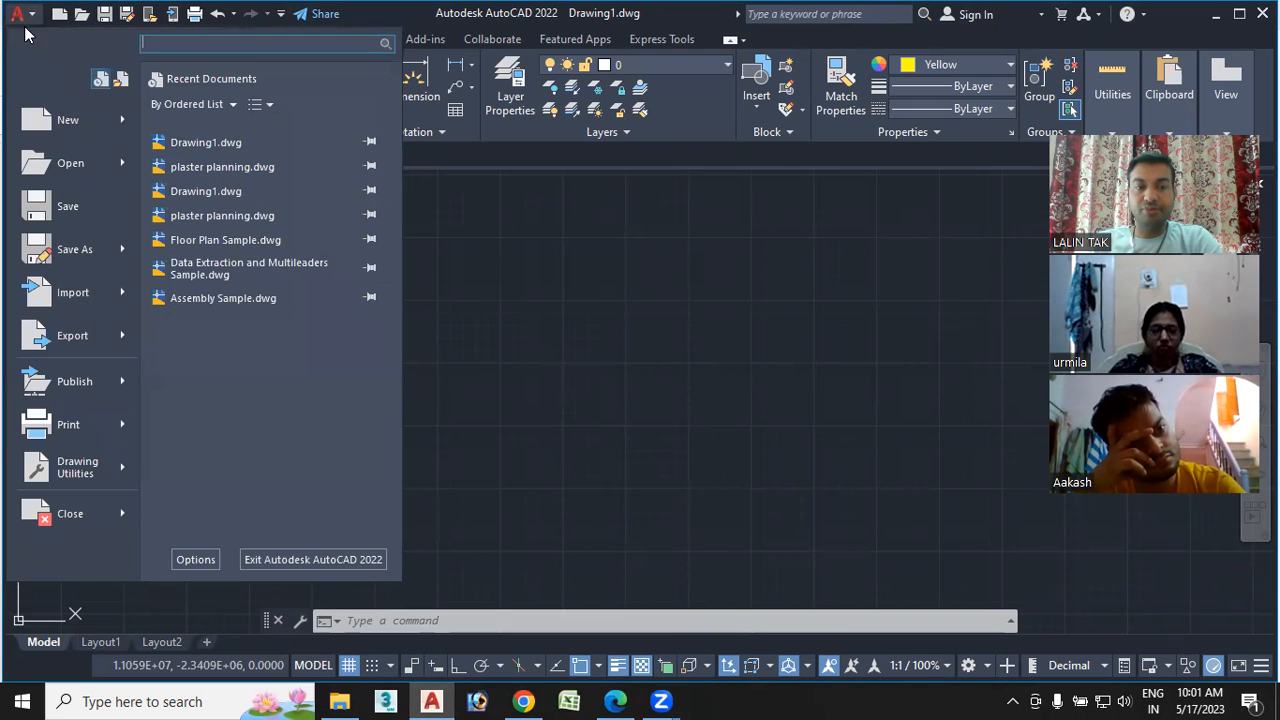
click(66, 471)
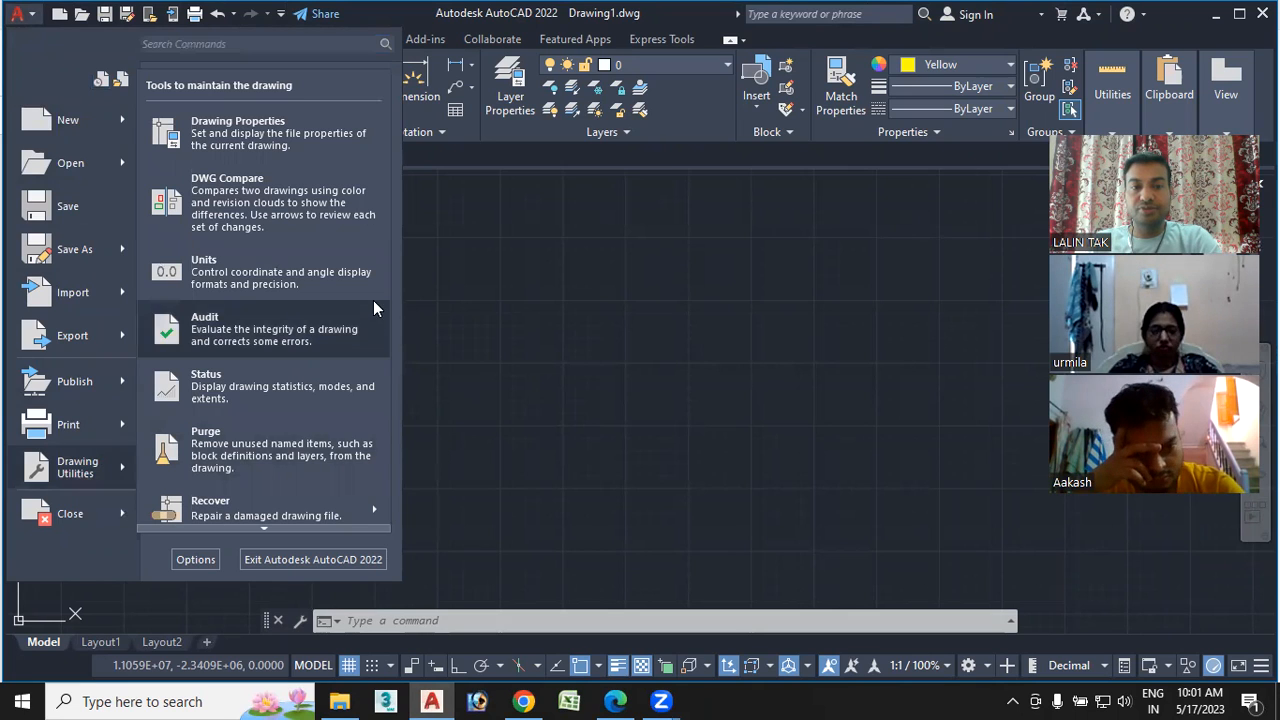
mouse_move(265, 527)
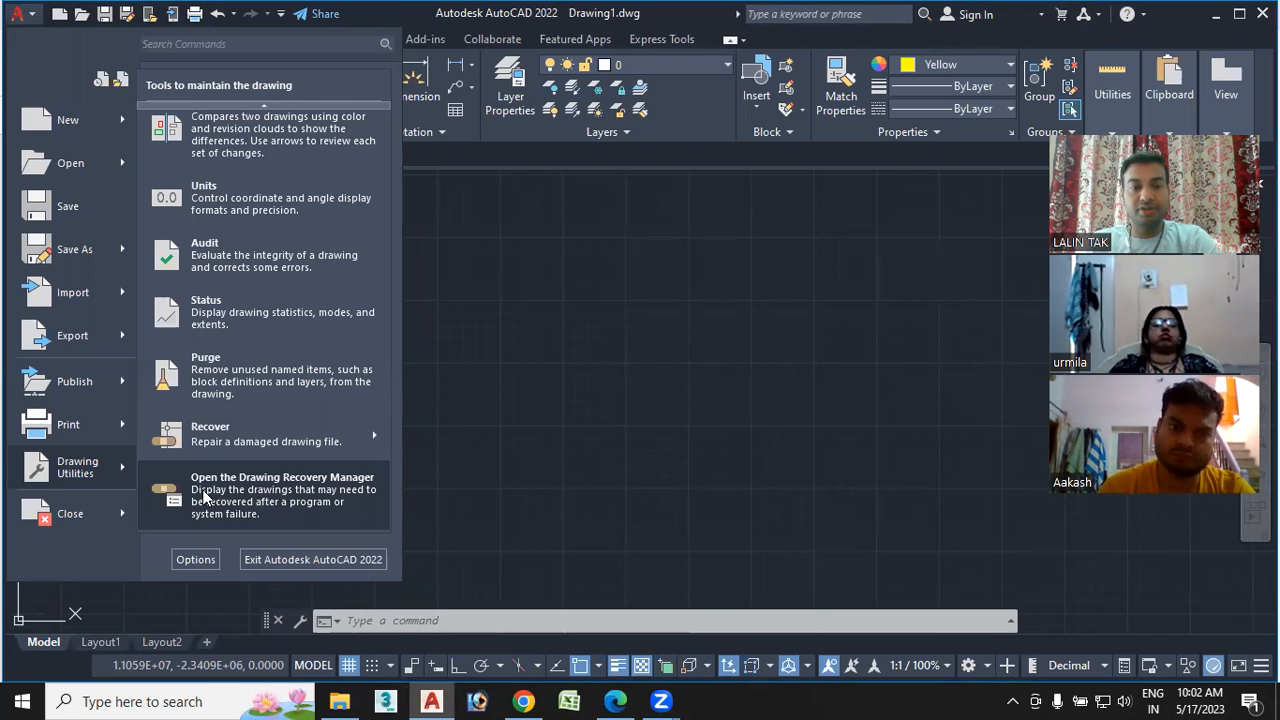
click(249, 491)
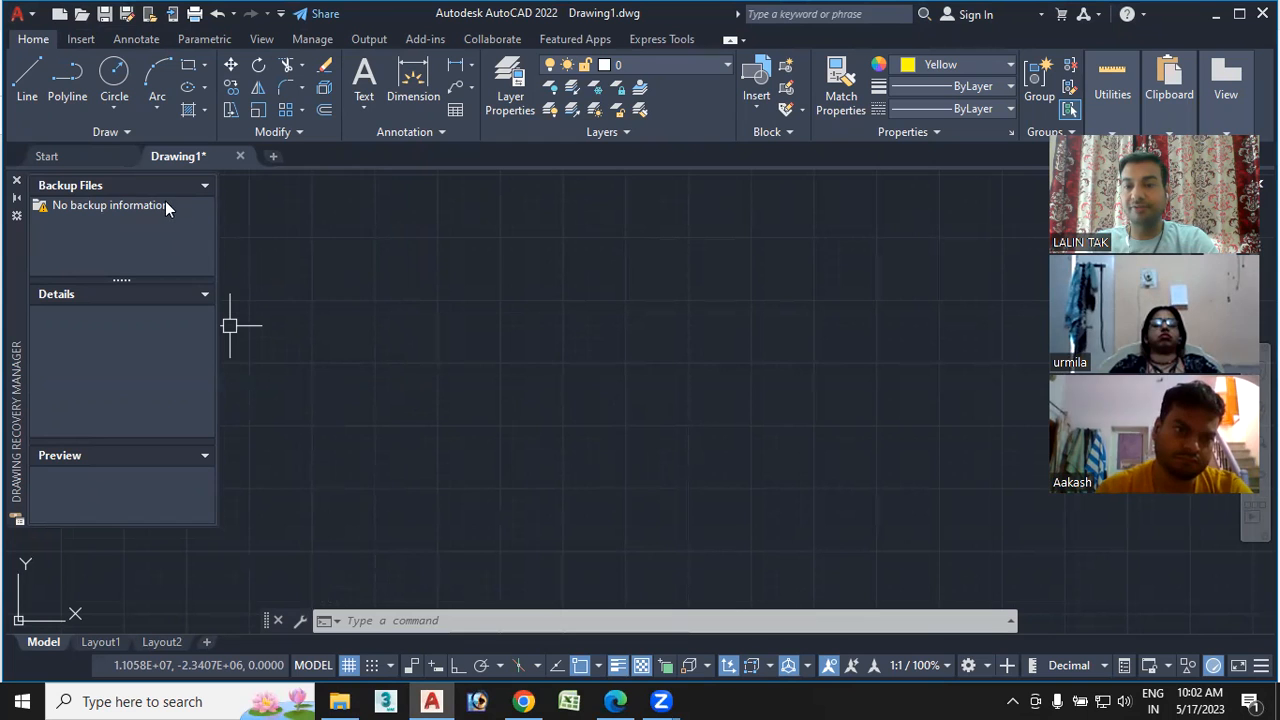
click(16, 180)
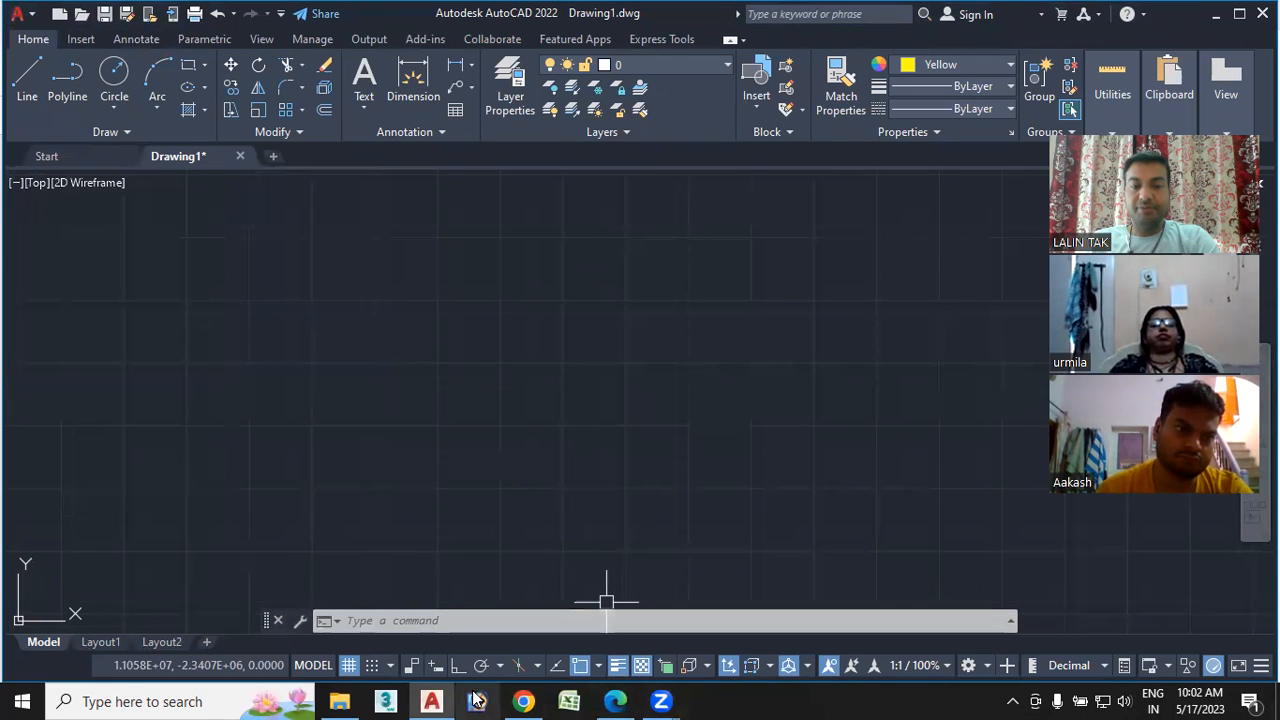
Switch to the AutoCAD 2021 PDF in Edge and review topics 34 to 42, from Quick Select to Drawing recovery manager
click(618, 701)
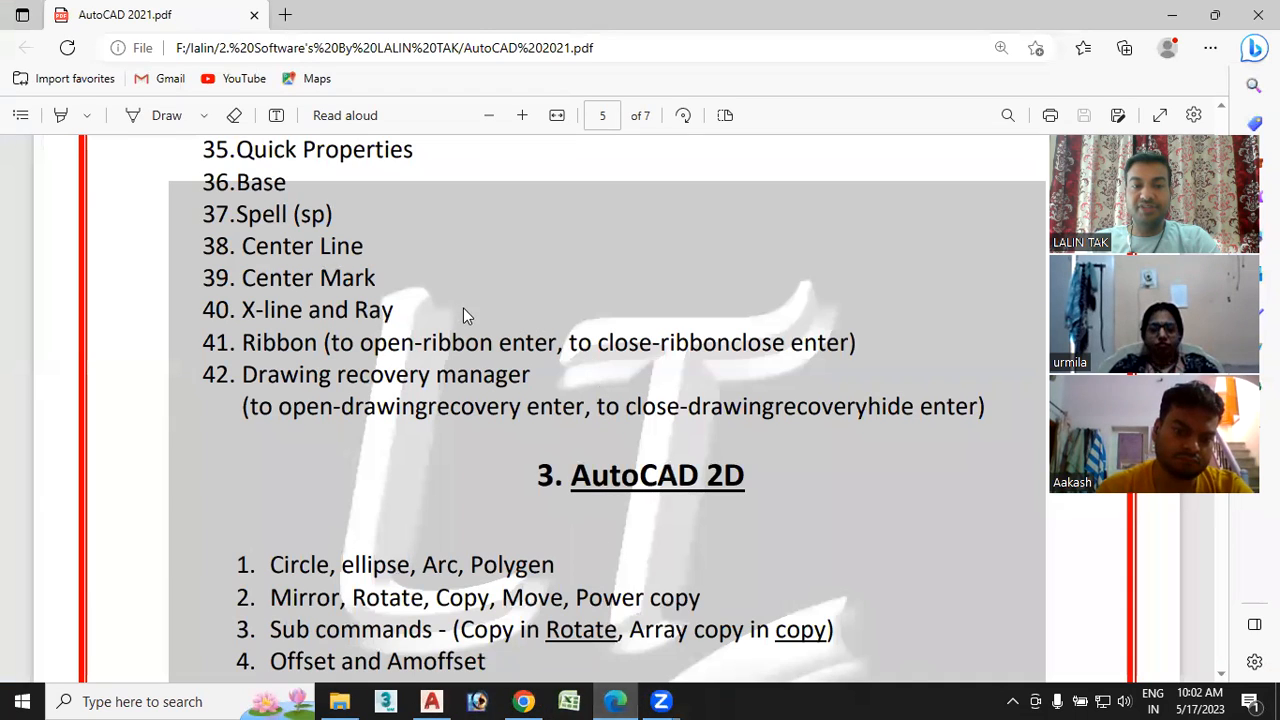
scroll(457, 318, down, 1)
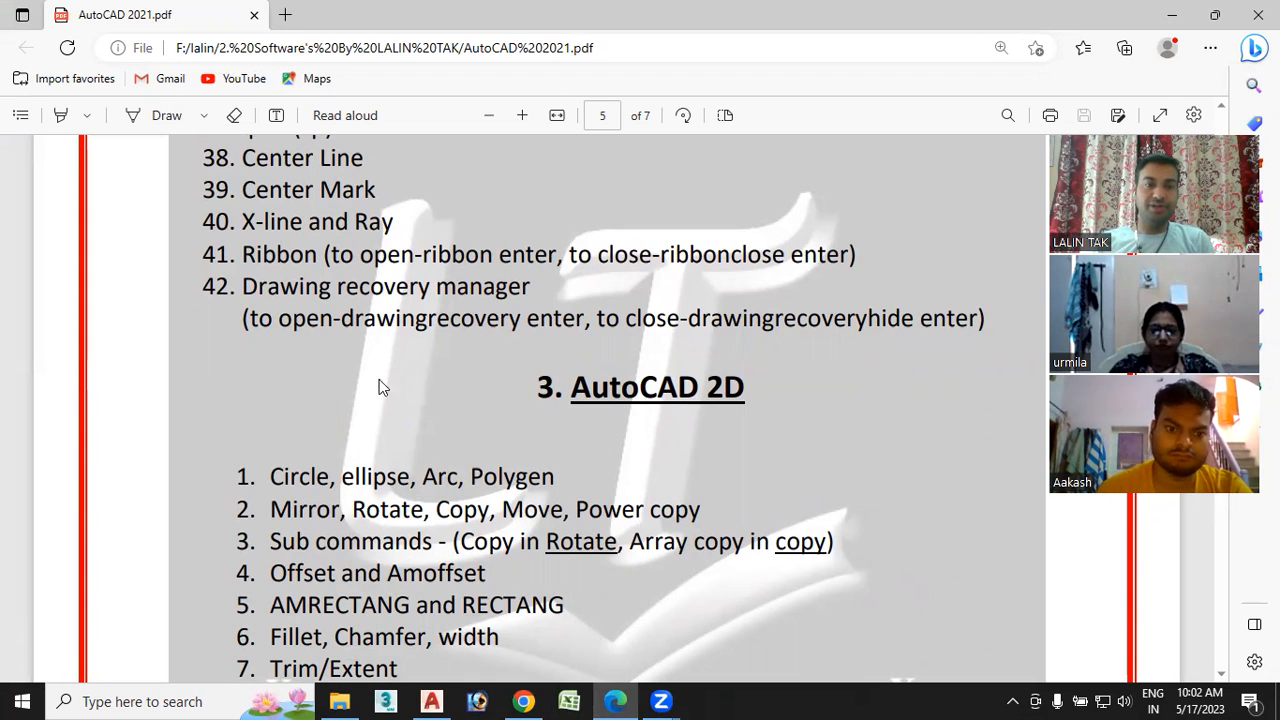
scroll(370, 380, up, 2)
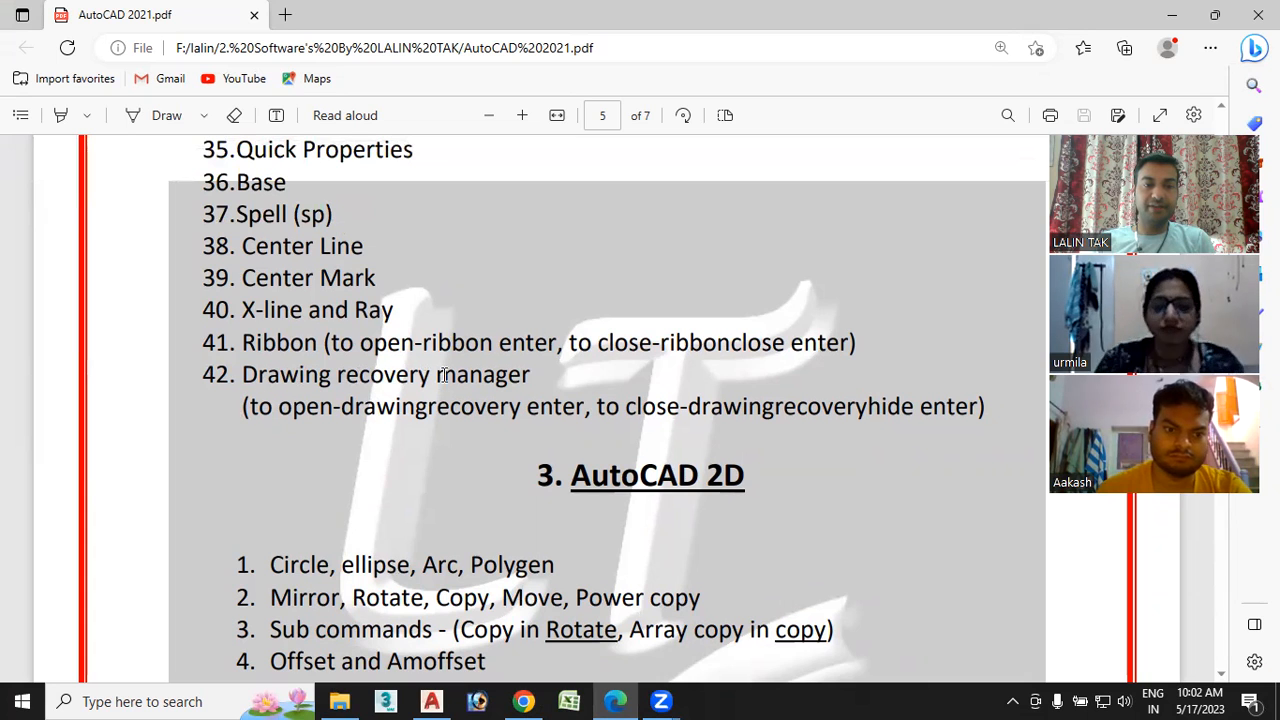
scroll(431, 412, up, 2)
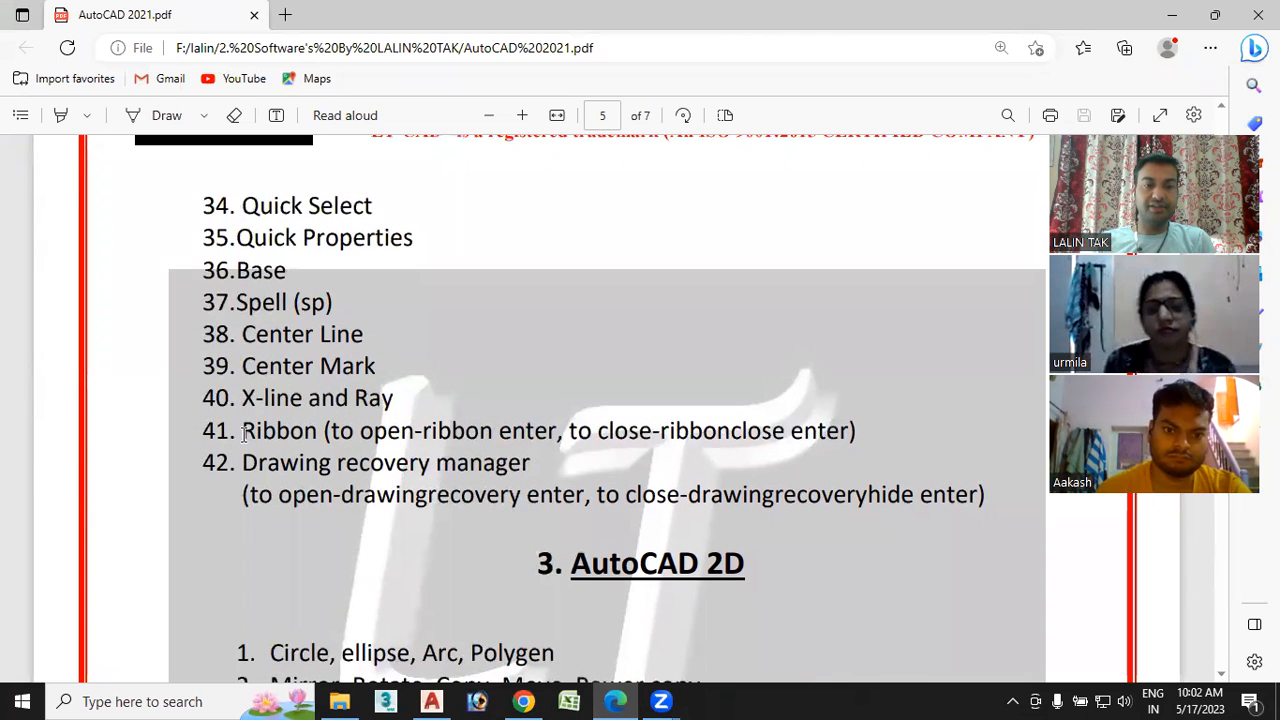
scroll(278, 430, up, 2)
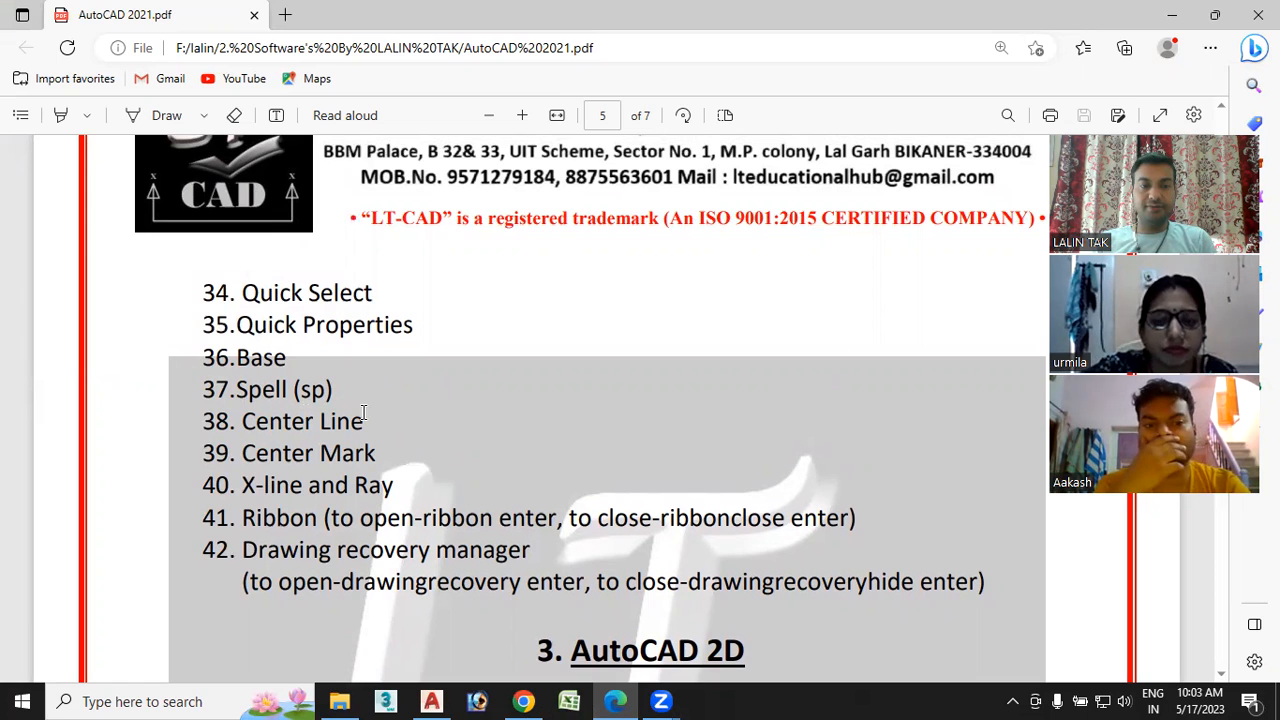
scroll(271, 360, up, 2)
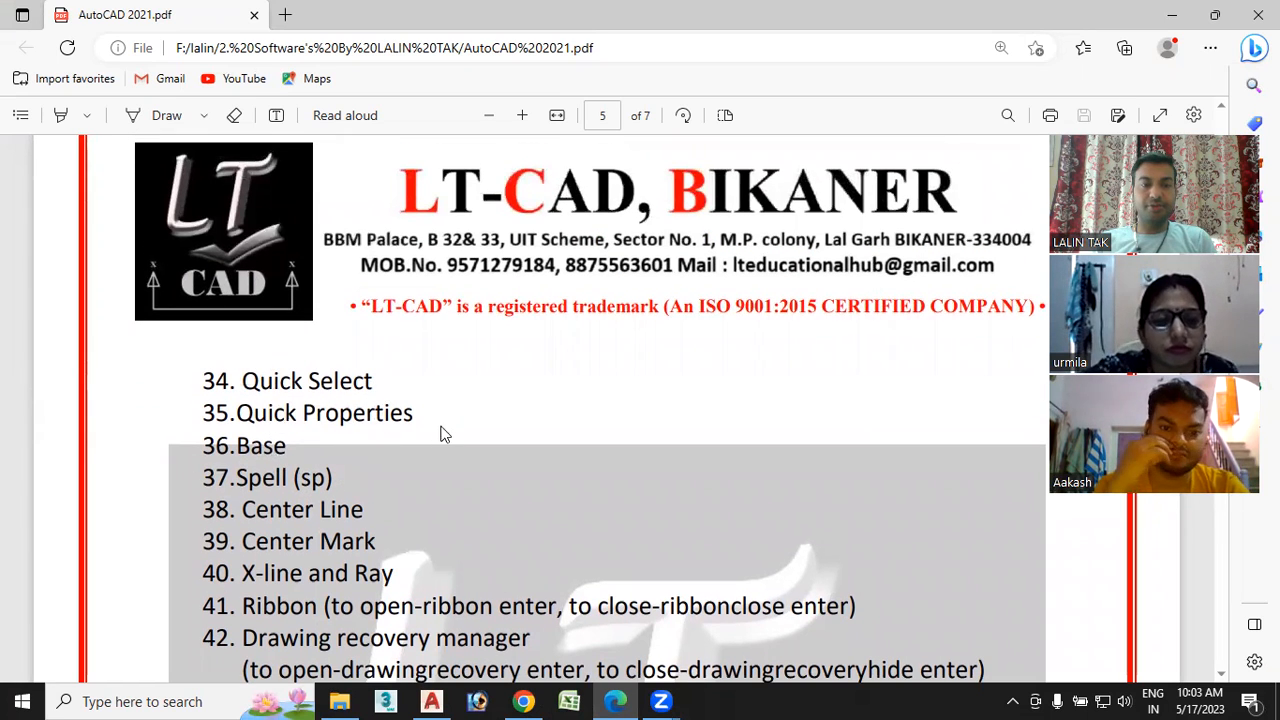
Review the earlier AutoCAD Basic topics on pages 4 to 2, including the short keys, line commands and dimension style entries
scroll(380, 420, up, 5)
scroll(378, 421, up, 10)
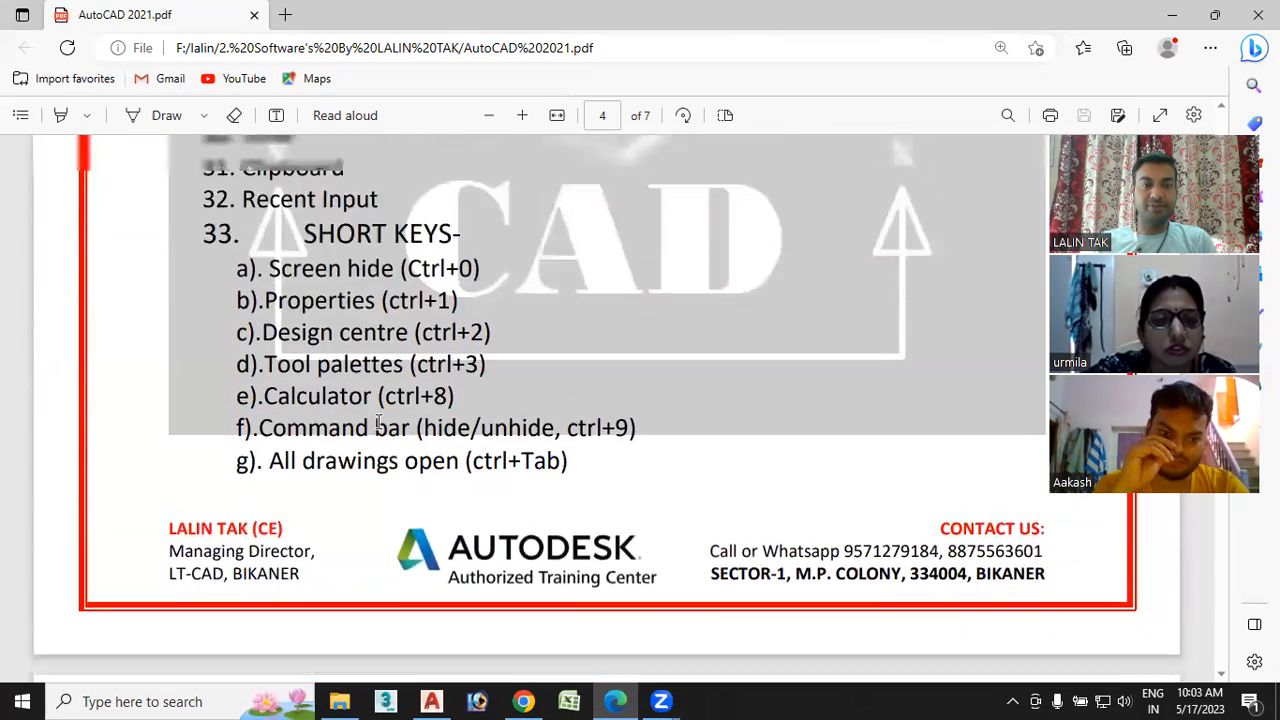
scroll(378, 421, up, 2)
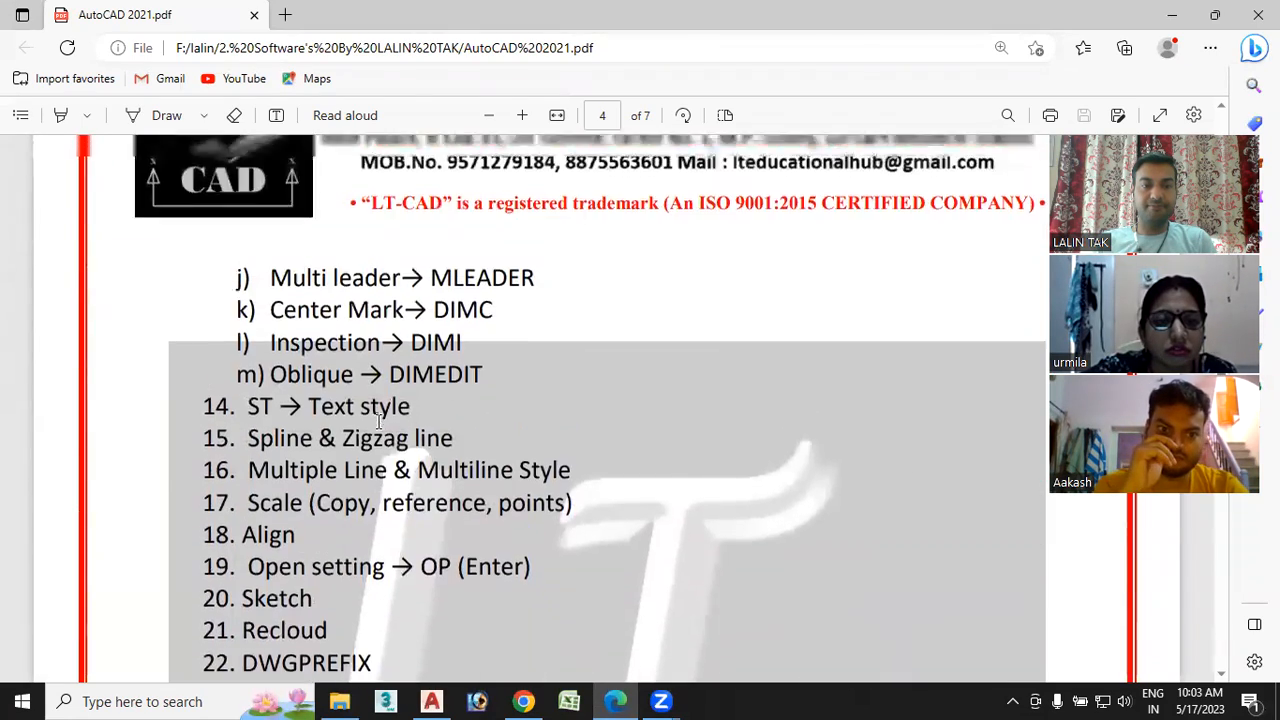
scroll(377, 420, down, 8)
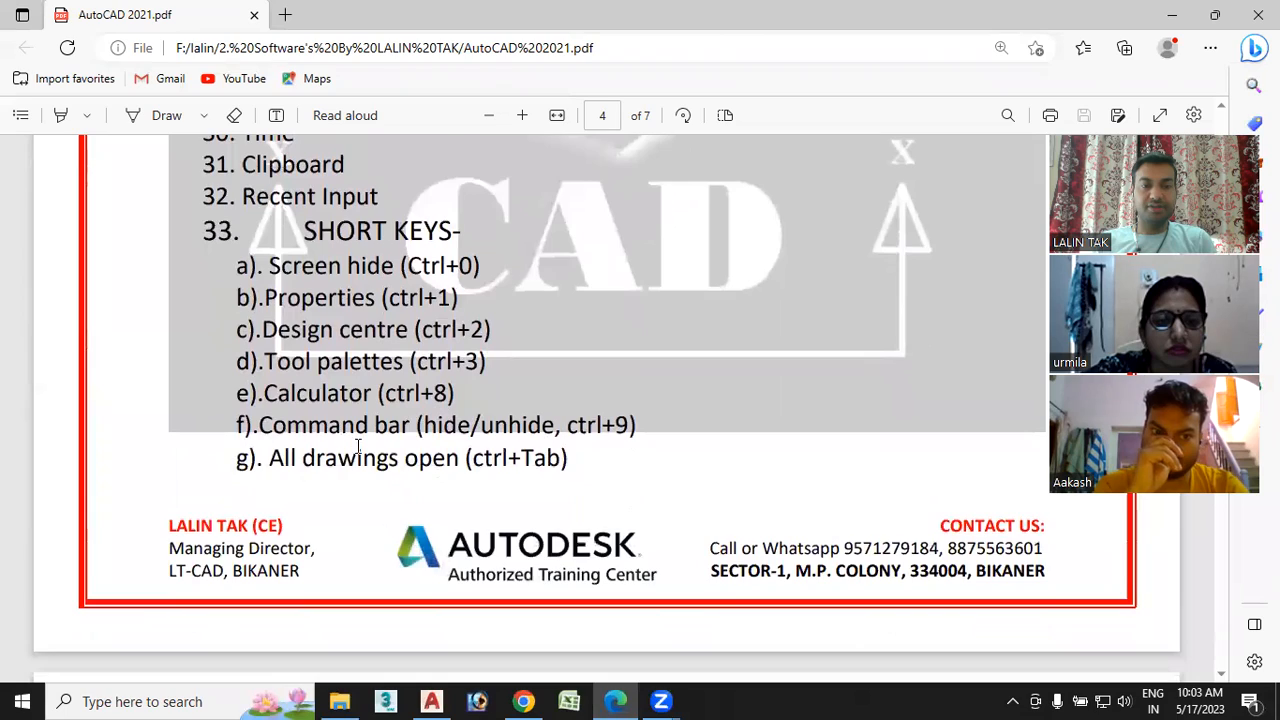
scroll(358, 446, up, 2)
scroll(355, 436, up, 12)
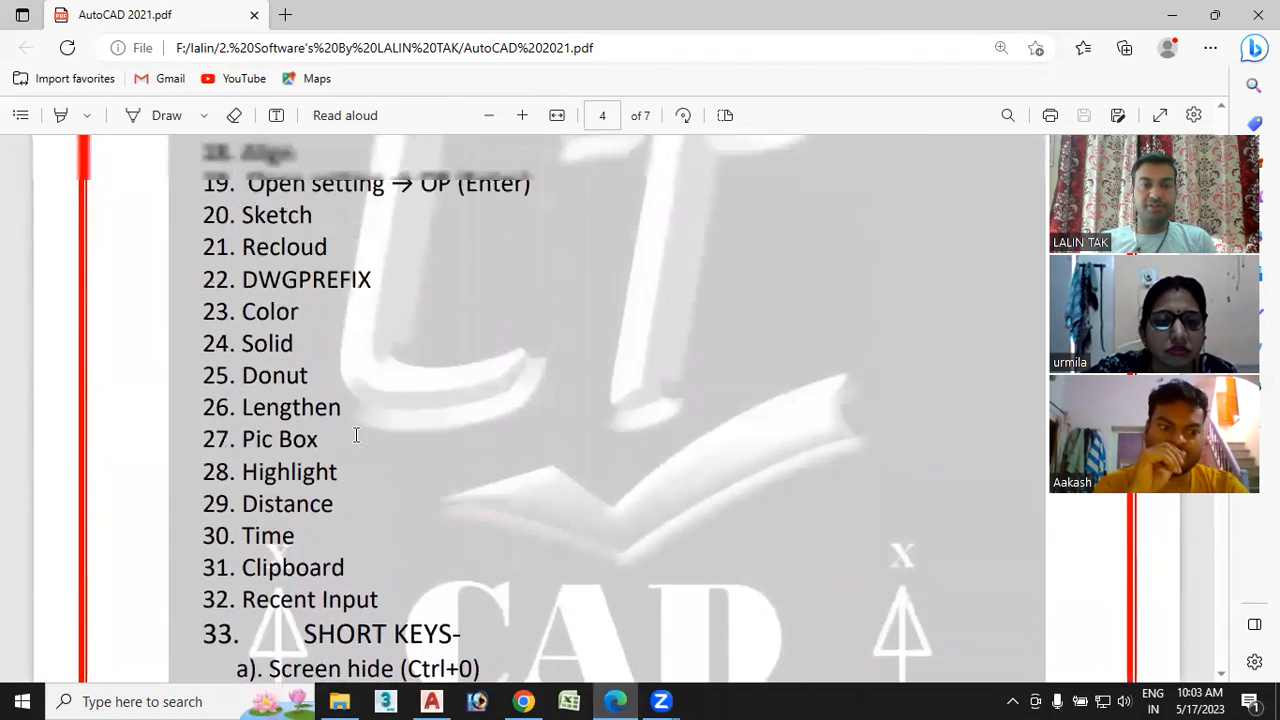
scroll(355, 436, up, 15)
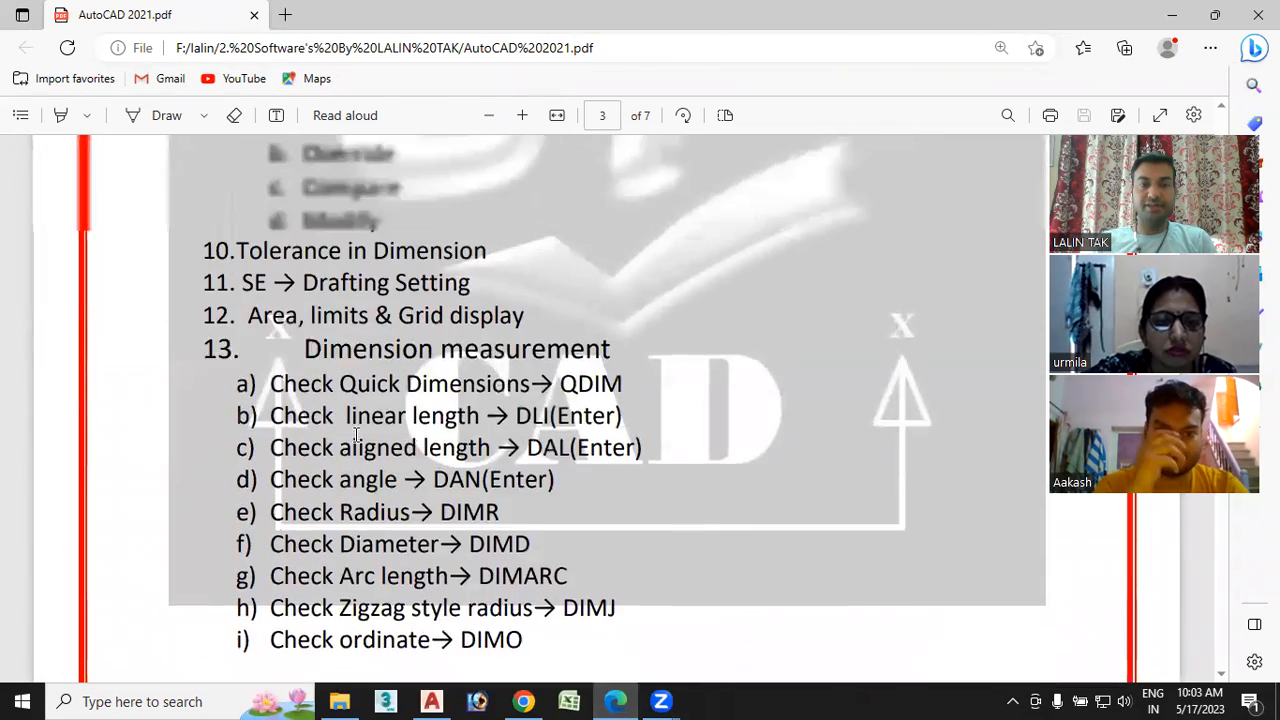
scroll(355, 436, up, 15)
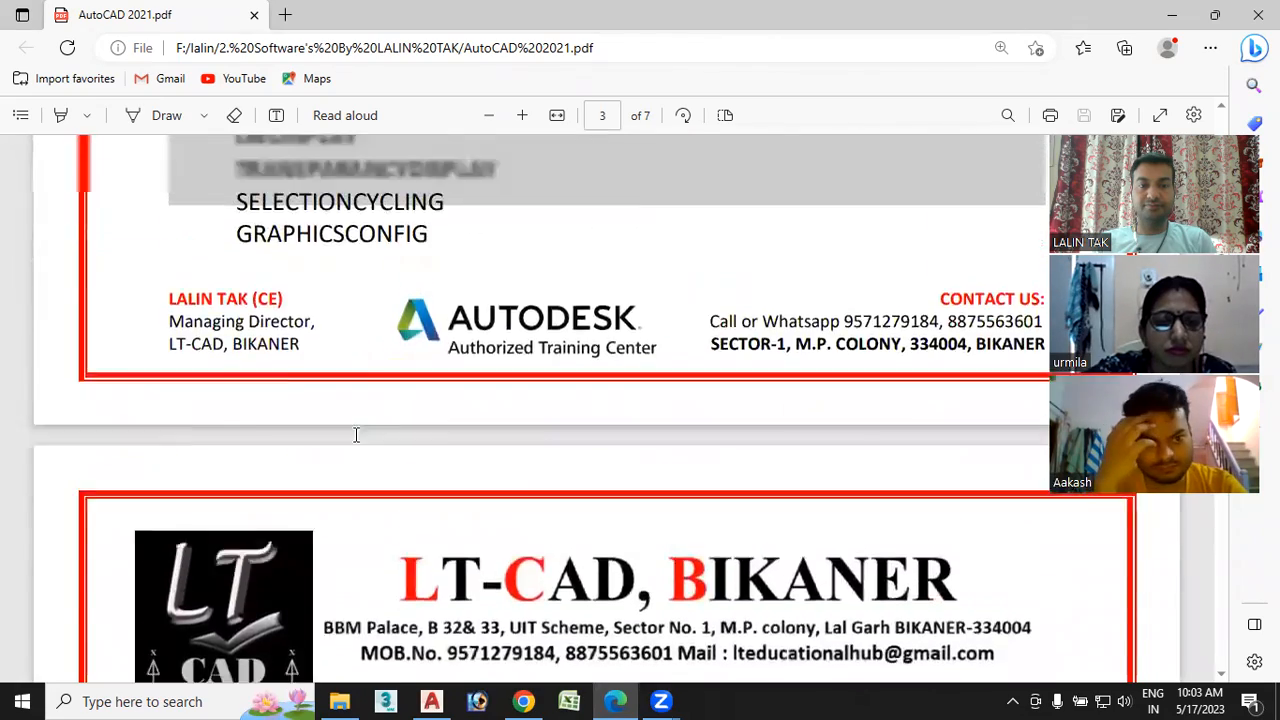
scroll(355, 436, up, 2)
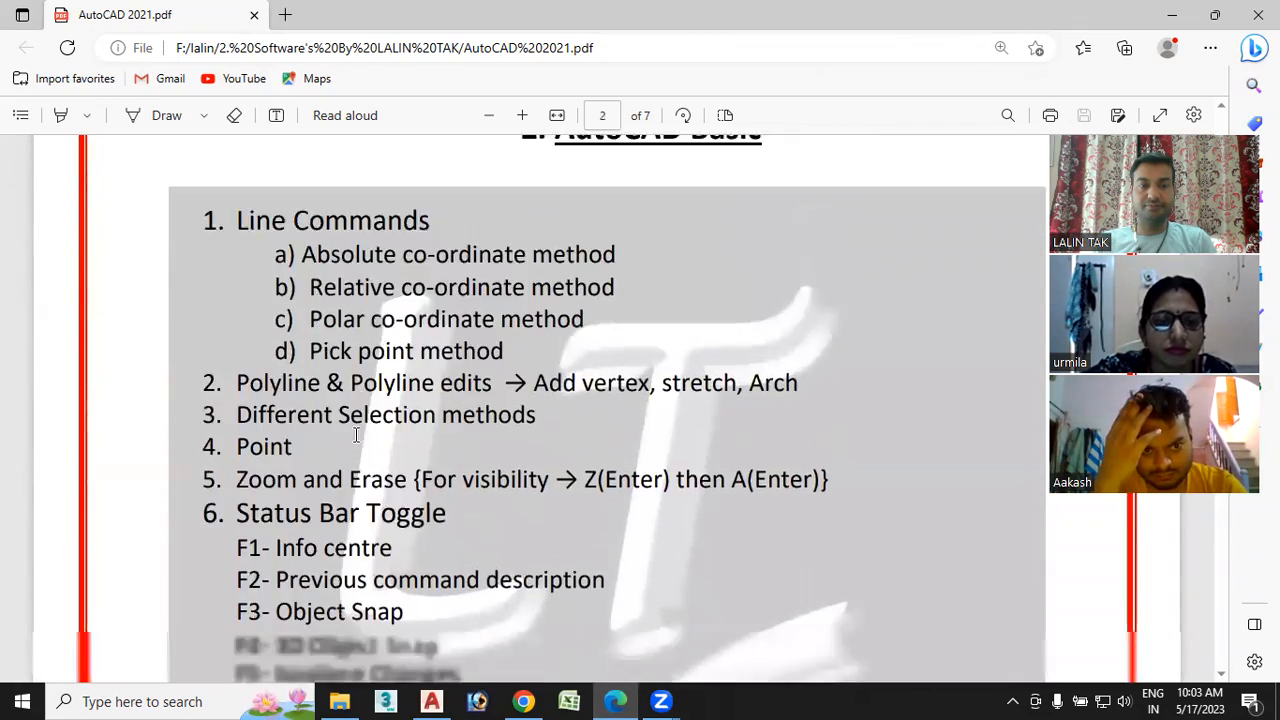
scroll(355, 436, down, 12)
scroll(355, 436, down, 4)
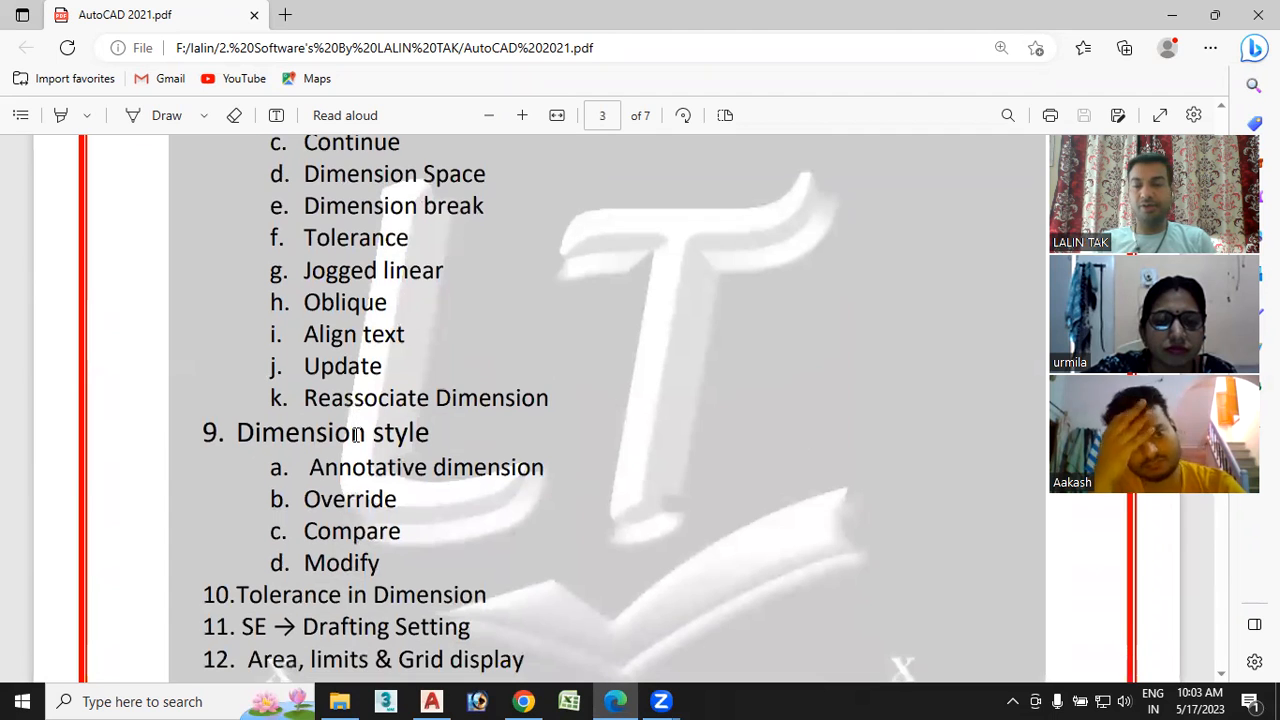